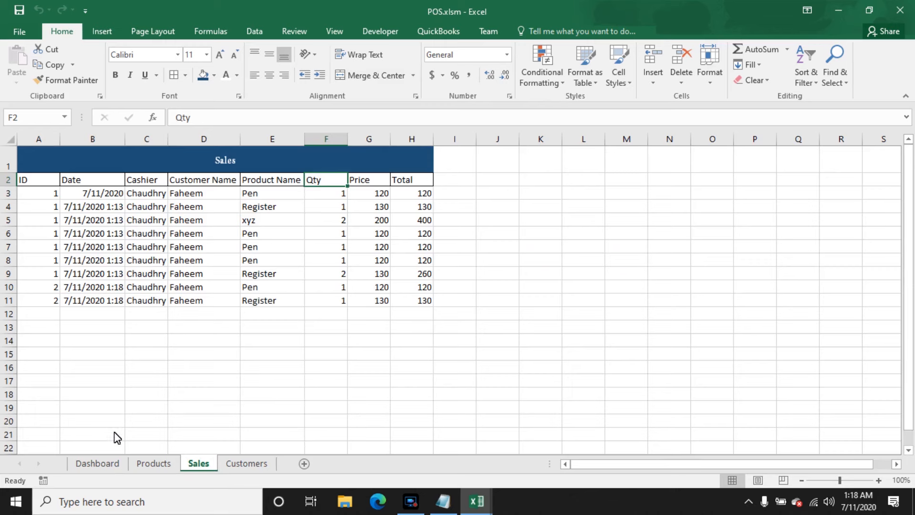
# Step: Look through the Dashboard, Sales and Customers sheets, then go back to the Dashboard's Product ID cell C3
pyautogui.click(108, 464)
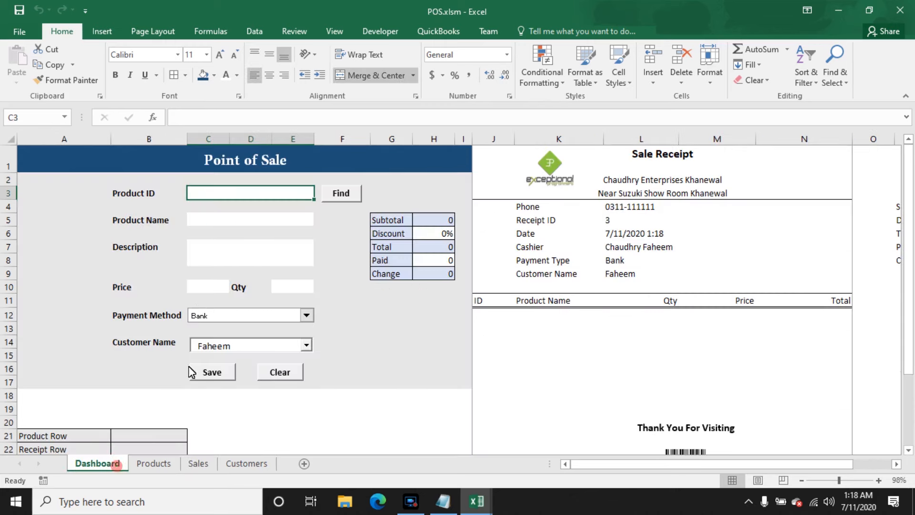
pyautogui.click(199, 463)
pyautogui.click(246, 463)
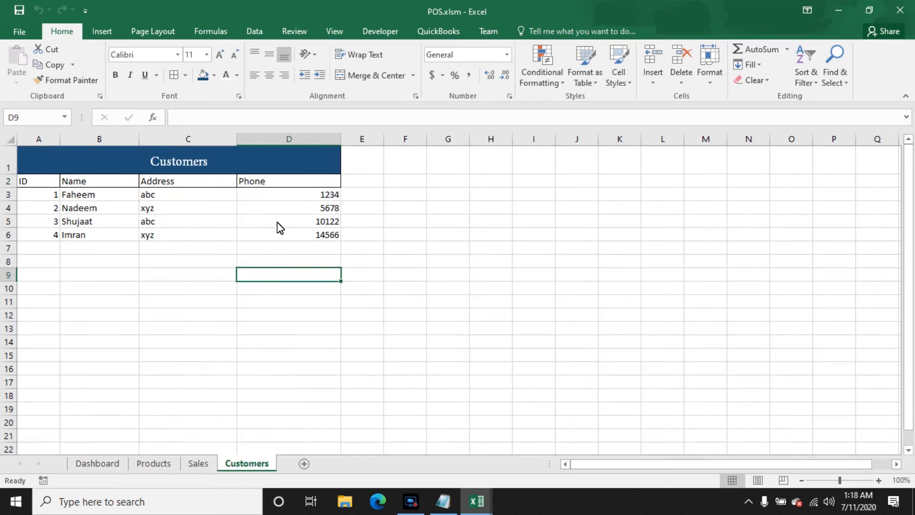
pyautogui.click(117, 462)
pyautogui.click(214, 195)
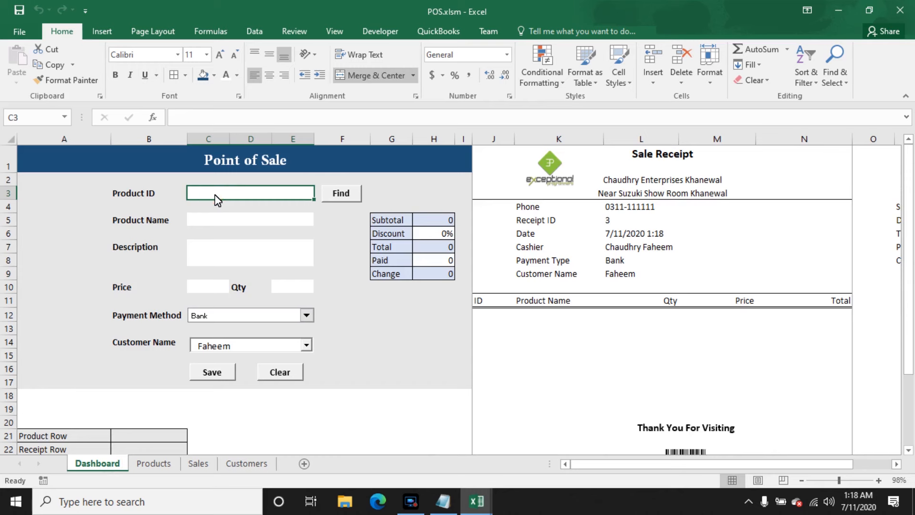
# Step: Enter product ID 1 and use Find twice to add two Pen lines to the receipt
pyautogui.write('1')
pyautogui.click(338, 194)
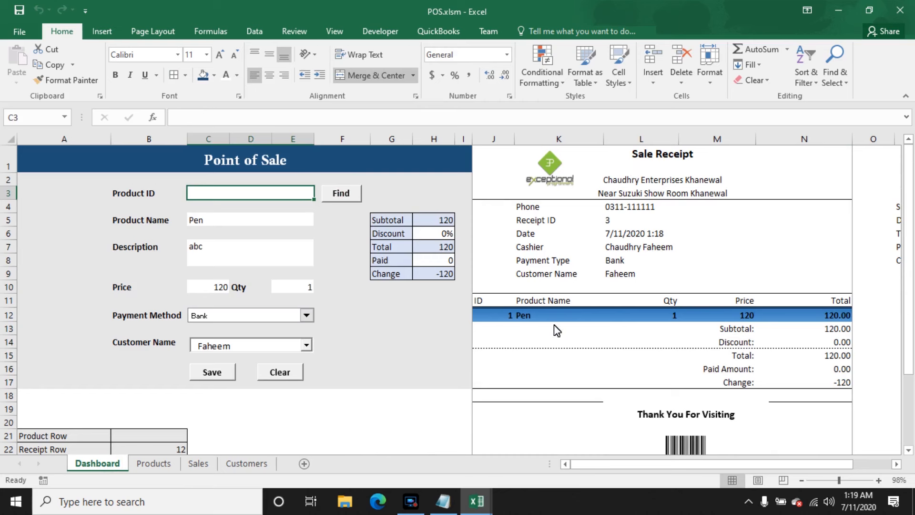
pyautogui.click(272, 195)
pyautogui.write('1')
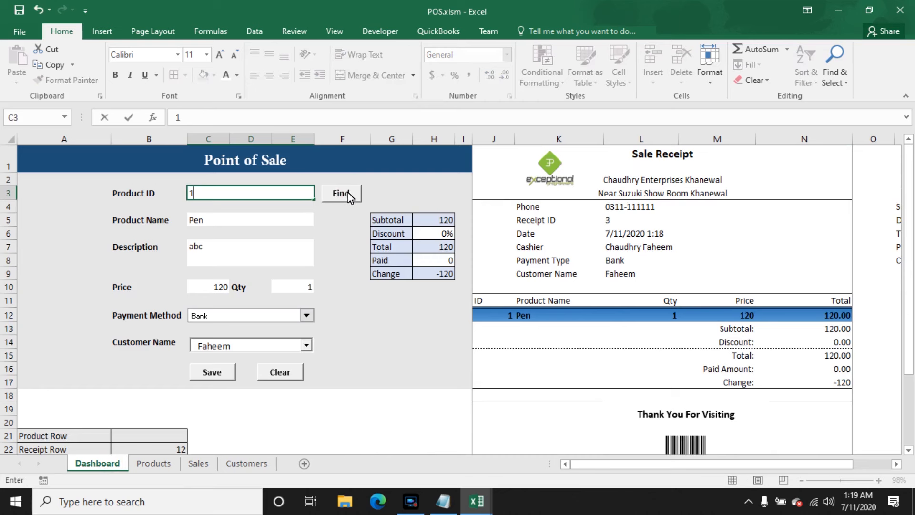
pyautogui.click(339, 194)
# Step: Record 300 as the amount paid so change is 60, then open the receipt's print preview
pyautogui.click(447, 260)
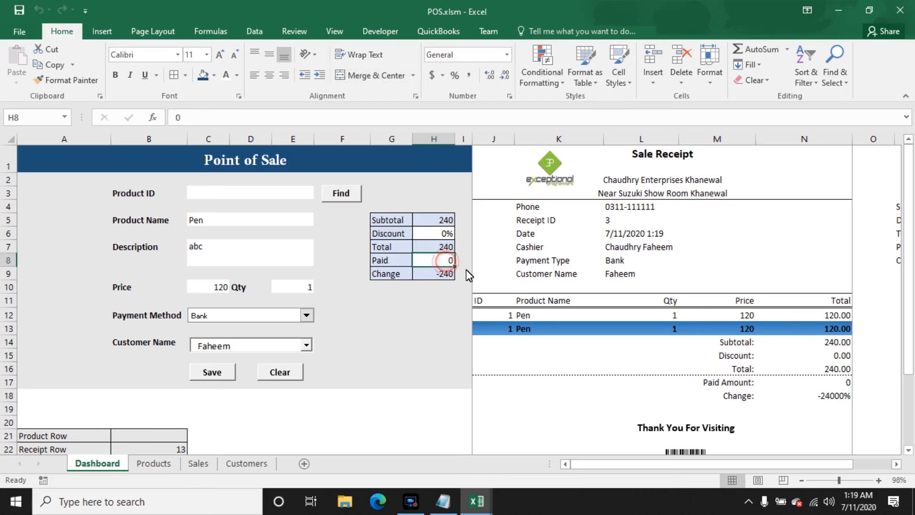
pyautogui.write('300')
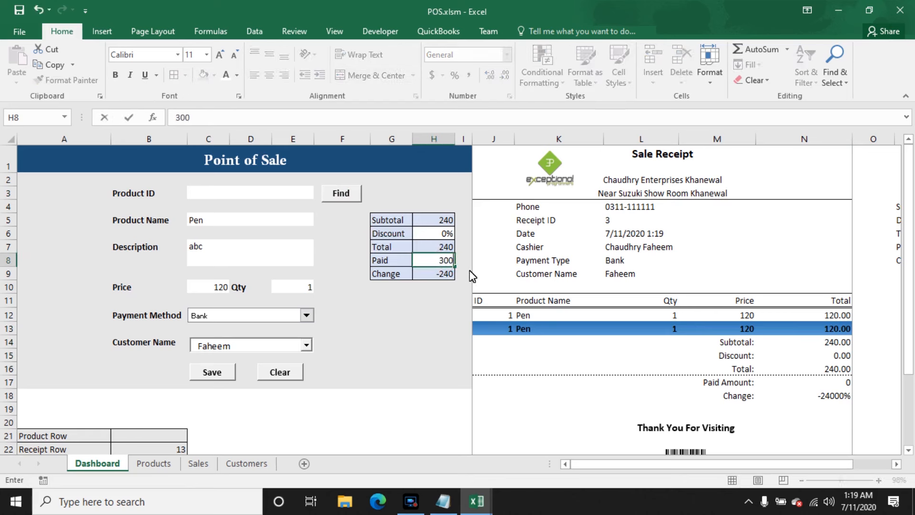
pyautogui.press('Return')
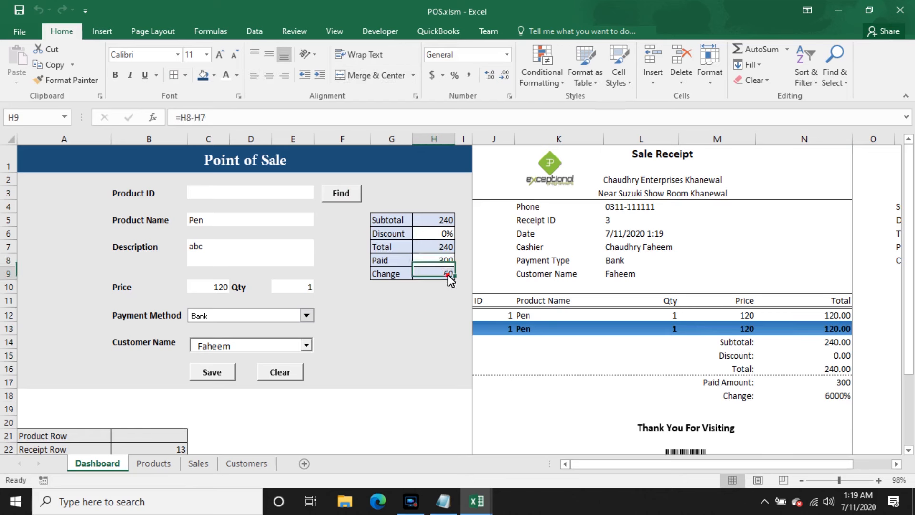
pyautogui.click(446, 234)
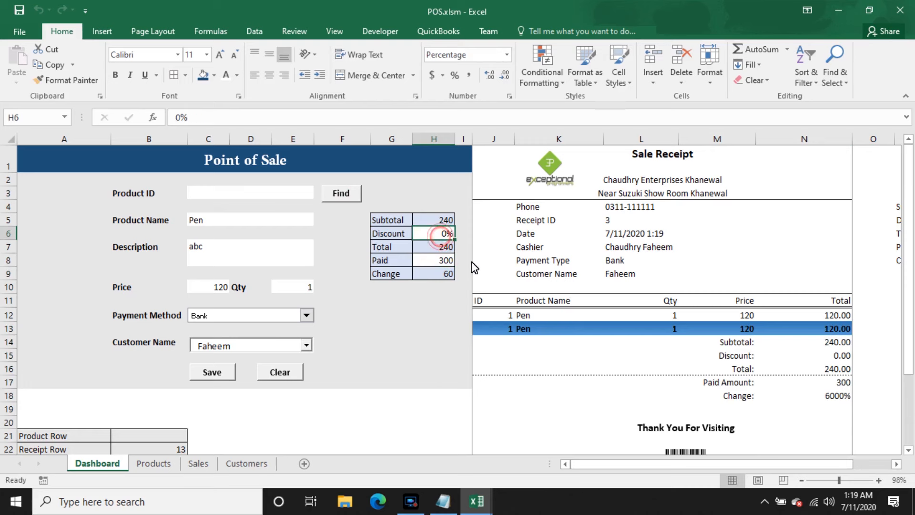
pyautogui.scroll(-2, 462, 297)
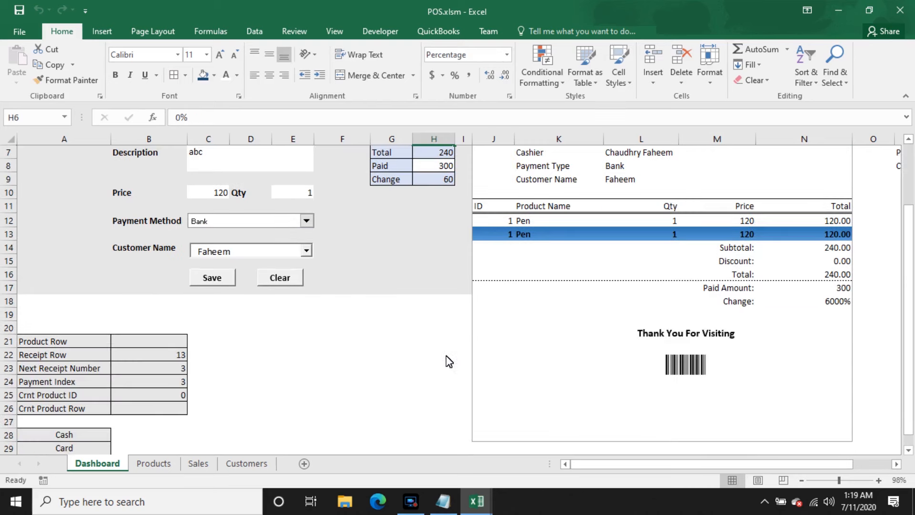
pyautogui.scroll(1, 448, 360)
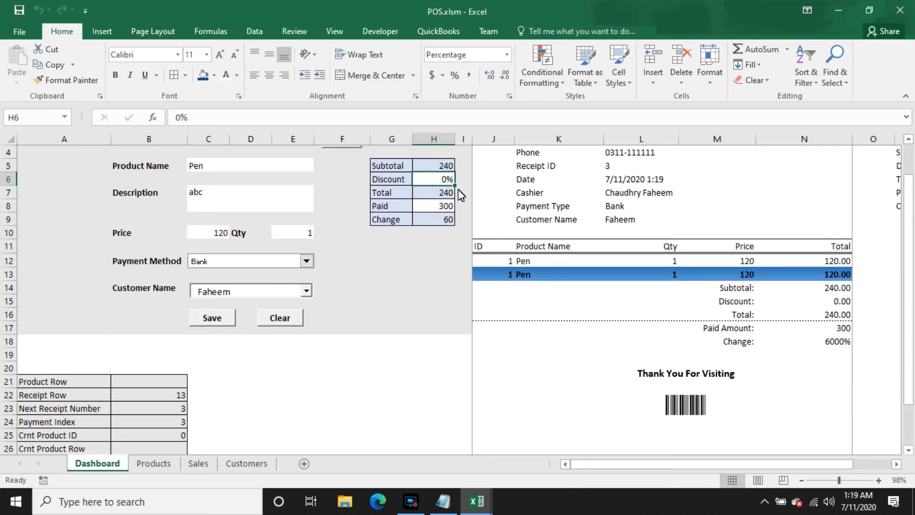
pyautogui.scroll(1, 434, 388)
pyautogui.scroll(-3, 433, 391)
pyautogui.scroll(3, 434, 393)
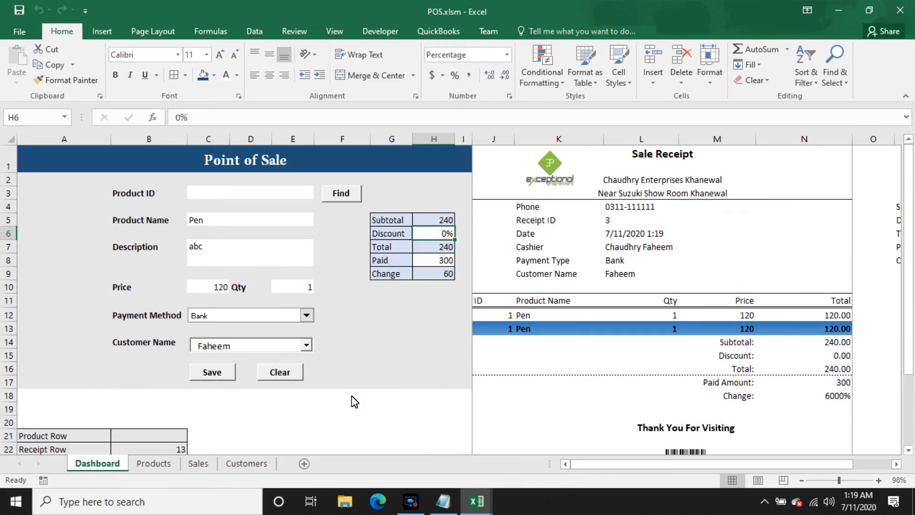
pyautogui.hotkey('ctrl', 'p')
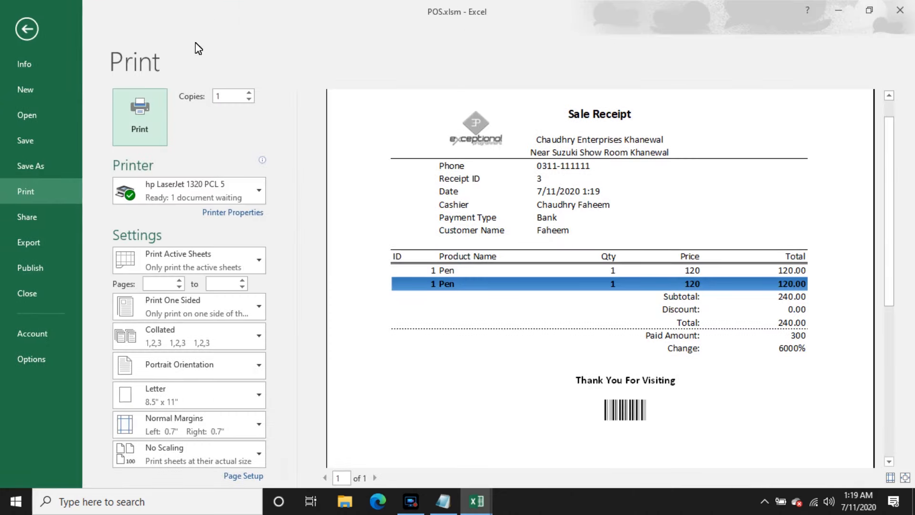
# Step: Clear the product entry fields and check the receipt's print preview again
pyautogui.click(27, 28)
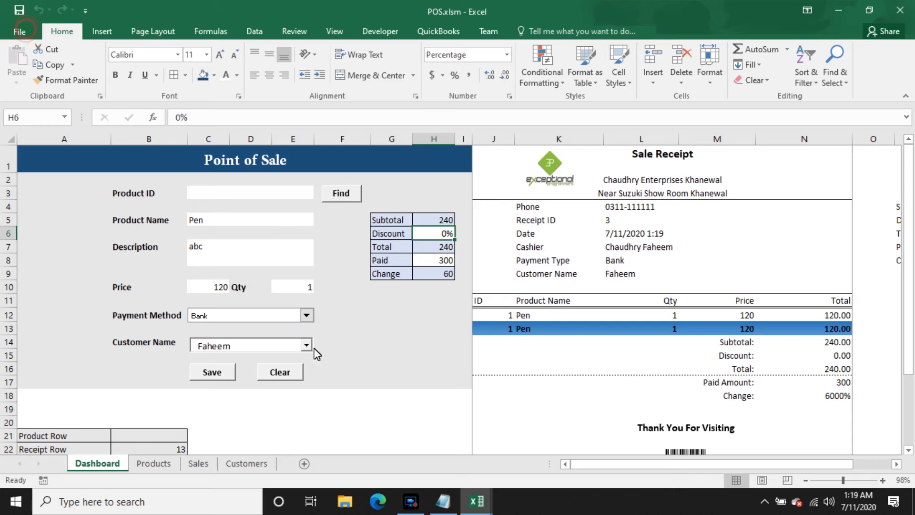
pyautogui.click(281, 376)
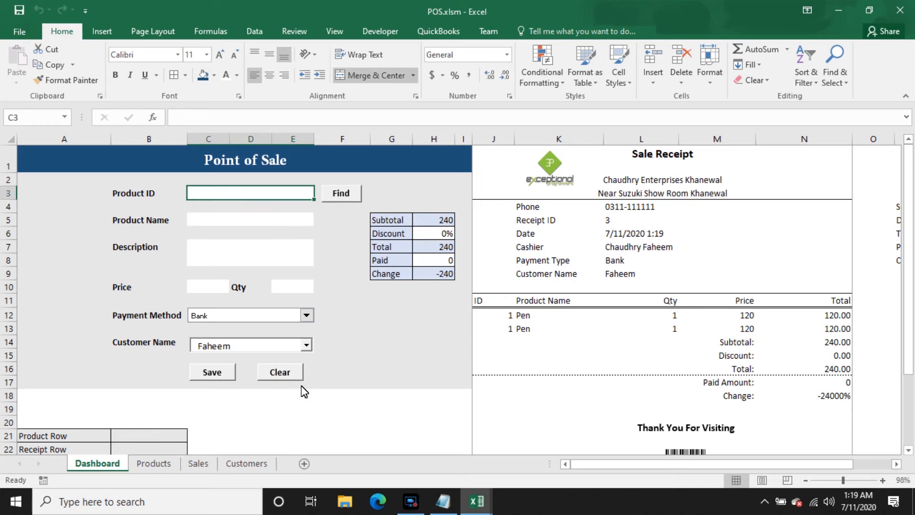
pyautogui.hotkey('ctrl', 'p')
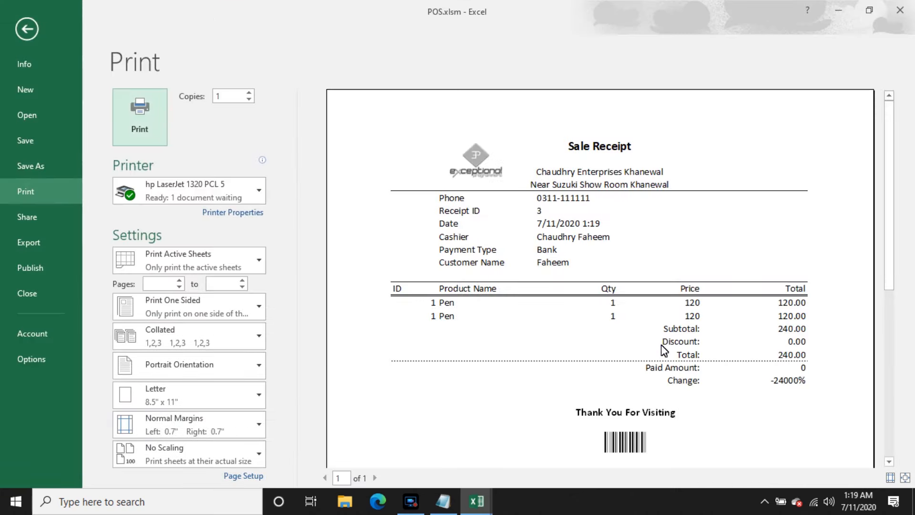
pyautogui.click(27, 30)
# Step: Save the two-Pen sale as receipt 3, verify it on the Sales sheet, and return to the Dashboard
pyautogui.click(219, 380)
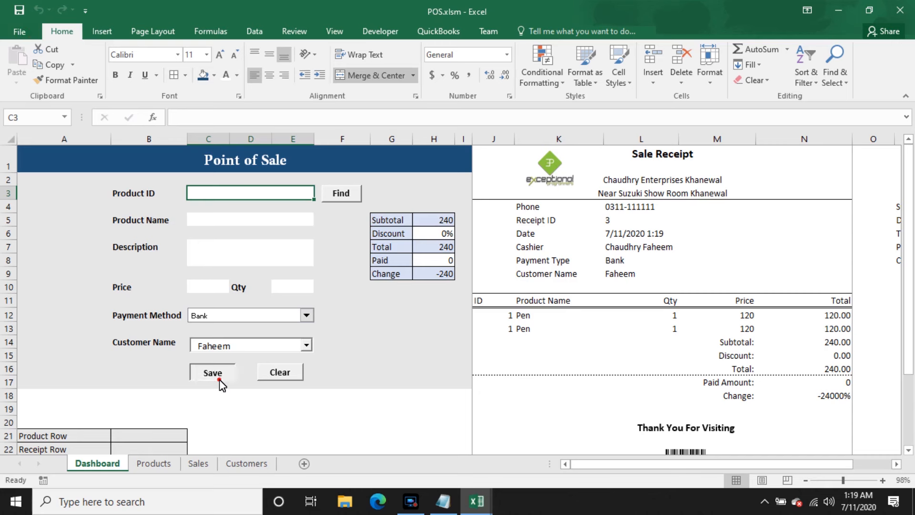
pyautogui.click(198, 463)
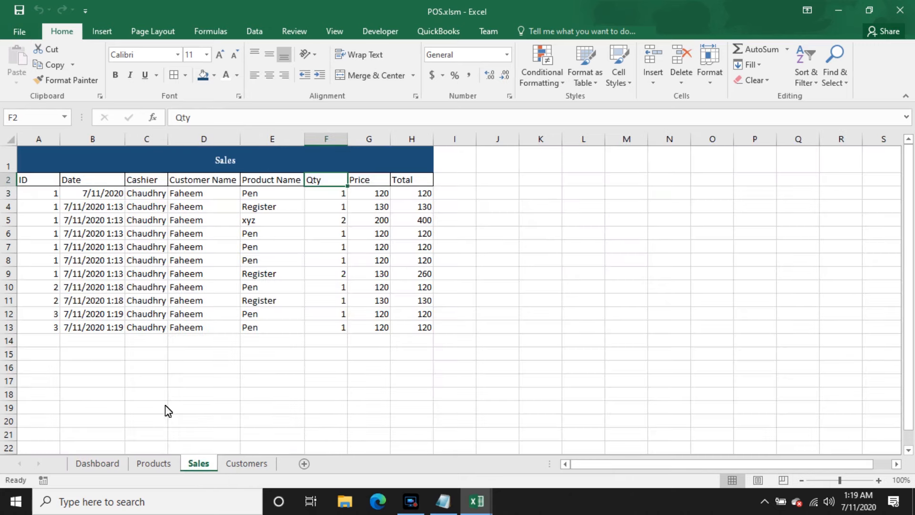
pyautogui.click(83, 465)
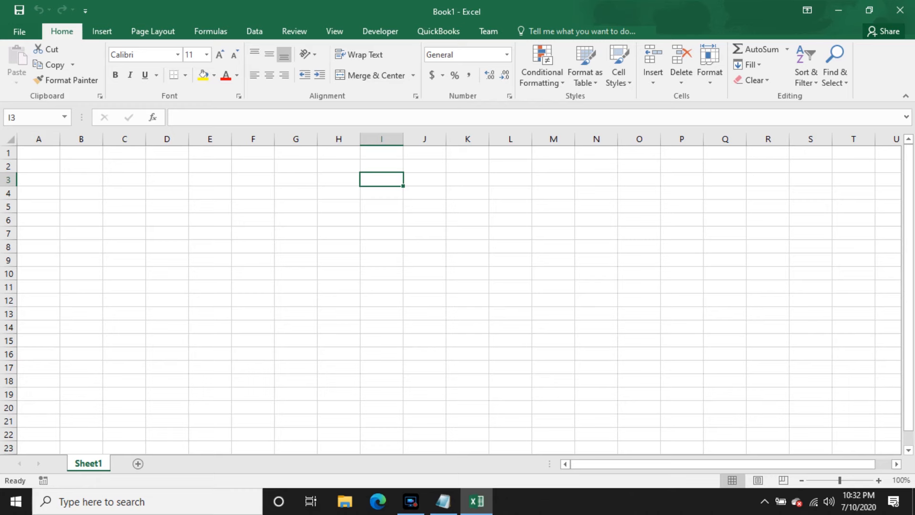
# Step: Use Save As to save the blank workbook as Excel Macro-Enabled Workbook POS.xlsm in Documents
pyautogui.click(20, 33)
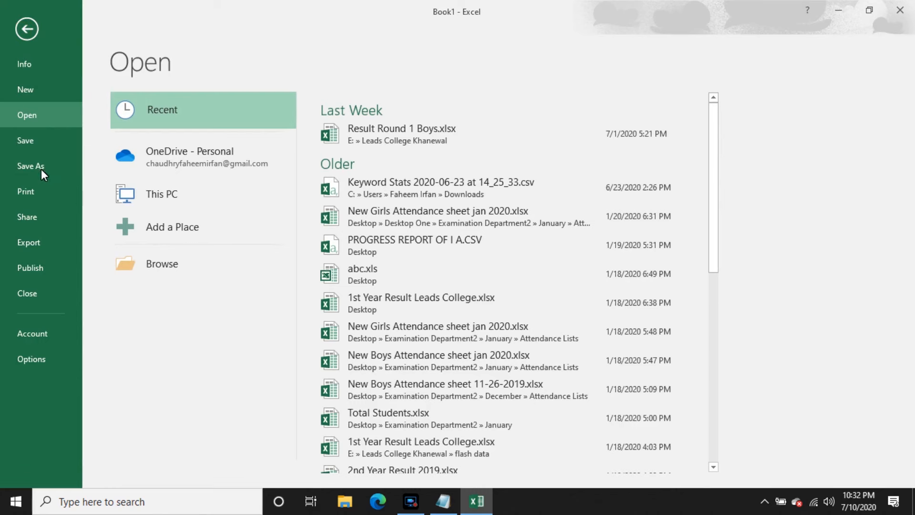
pyautogui.click(41, 146)
pyautogui.click(160, 219)
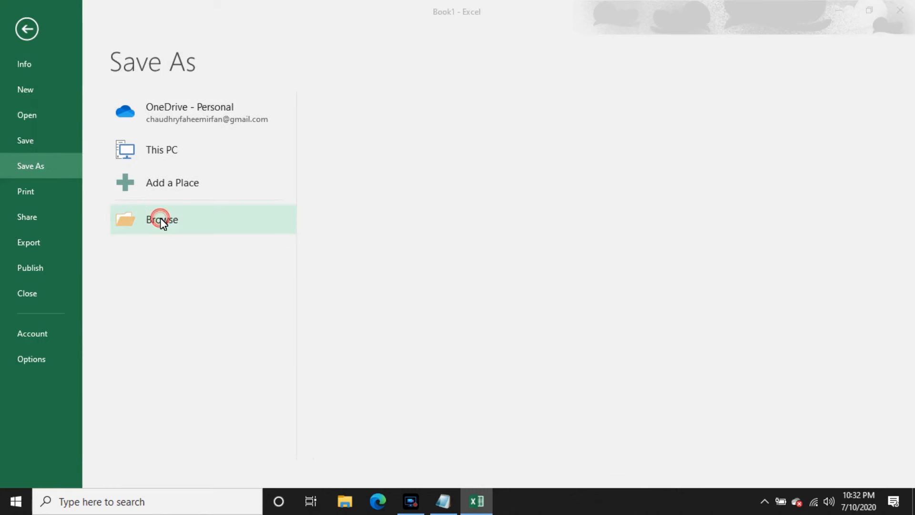
pyautogui.click(204, 247)
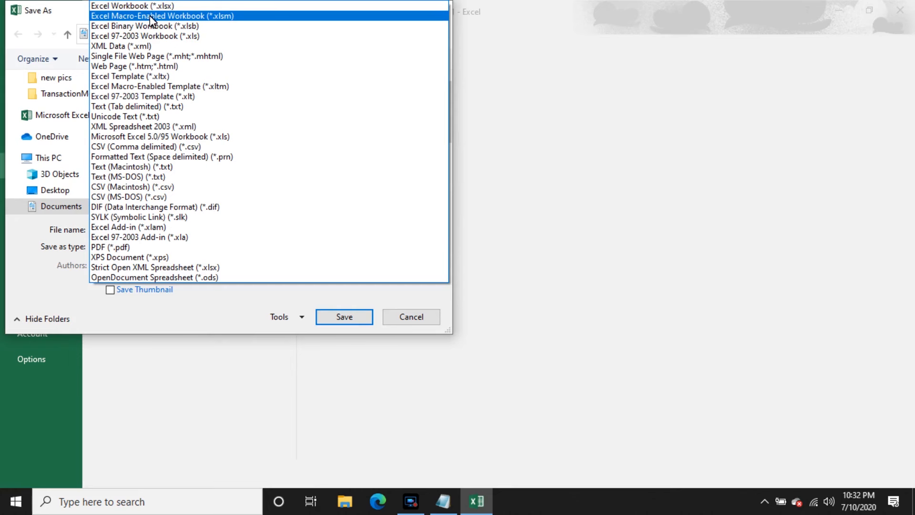
pyautogui.click(220, 17)
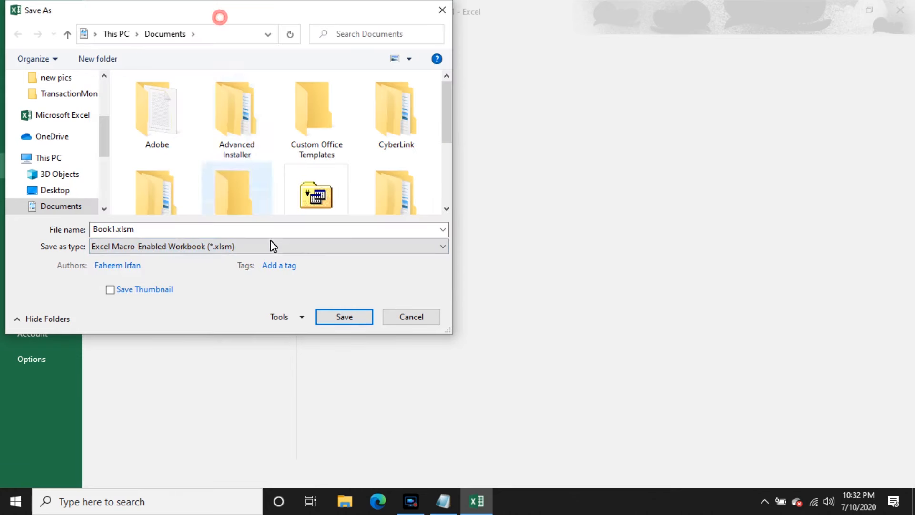
pyautogui.doubleClick(140, 229)
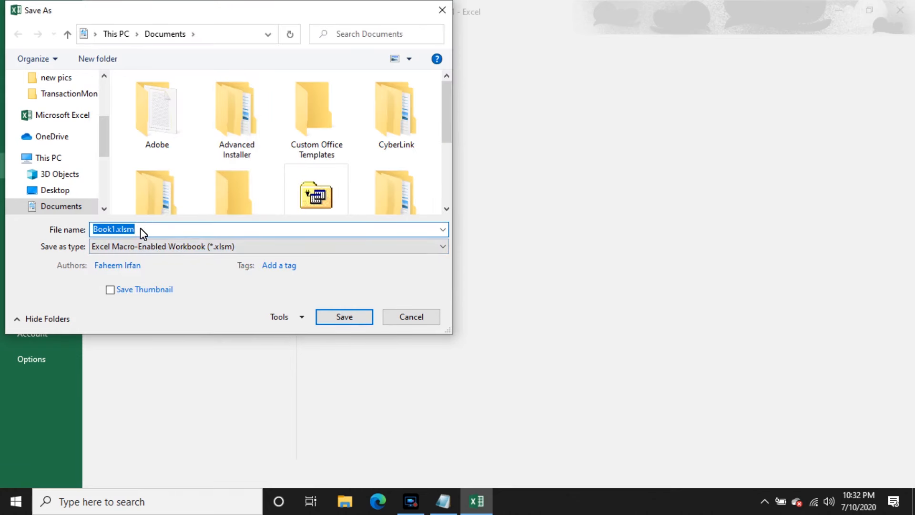
pyautogui.write('S')
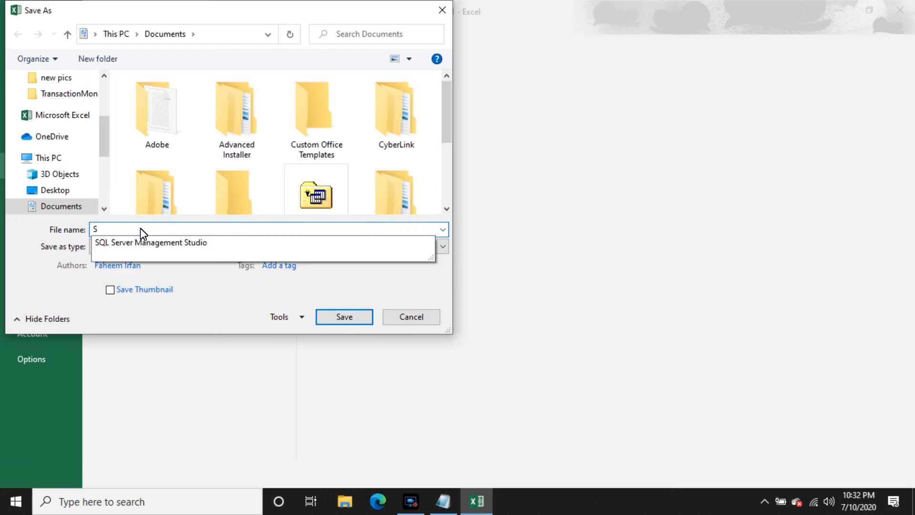
pyautogui.press('BackSpace')
pyautogui.write('PCS')
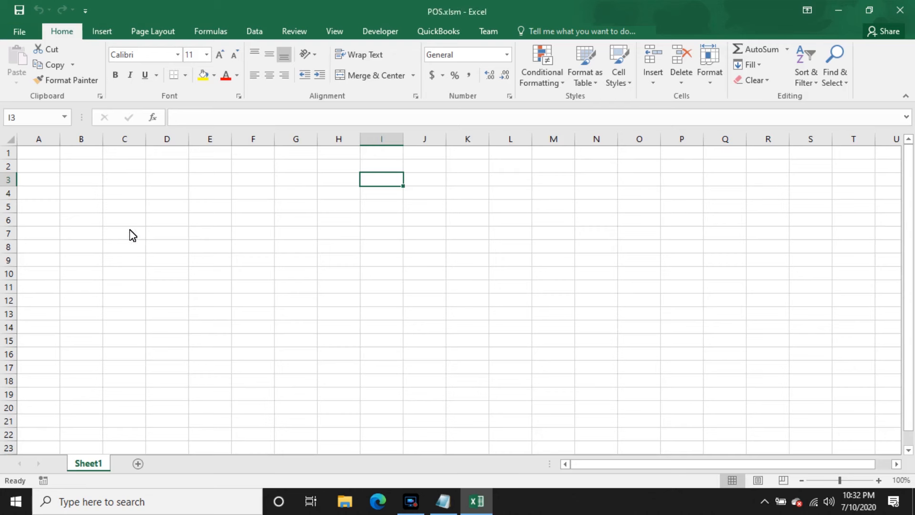
# Step: Rename Sheet1 to Dashboard and select A1:I1 for the title band
pyautogui.doubleClick(98, 462)
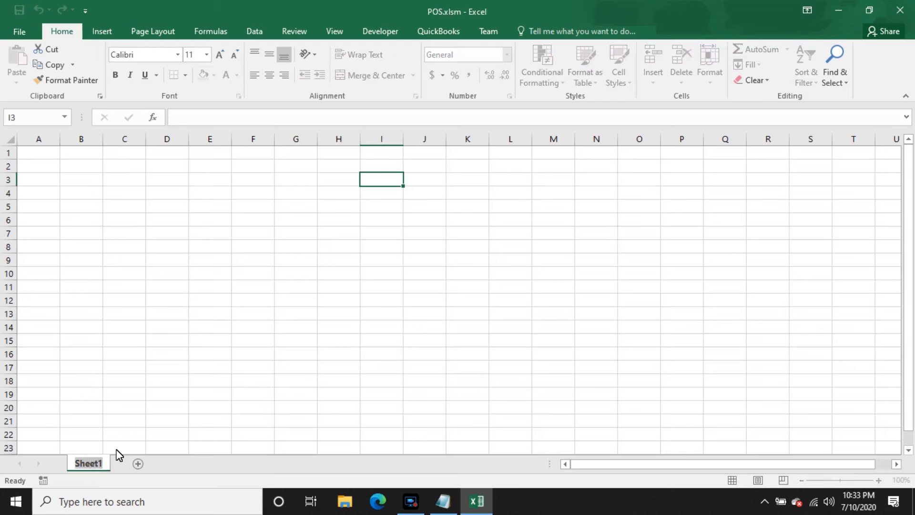
pyautogui.write('Da')
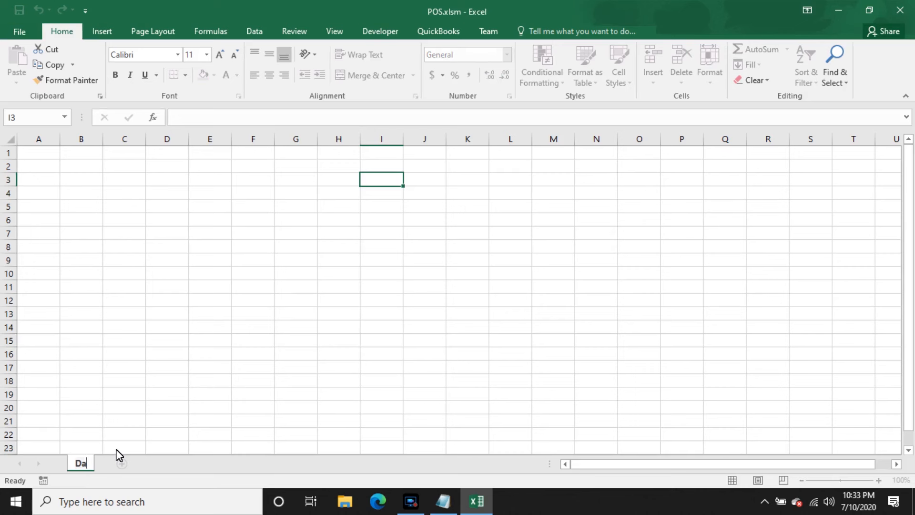
pyautogui.write('shboard')
pyautogui.press('Return')
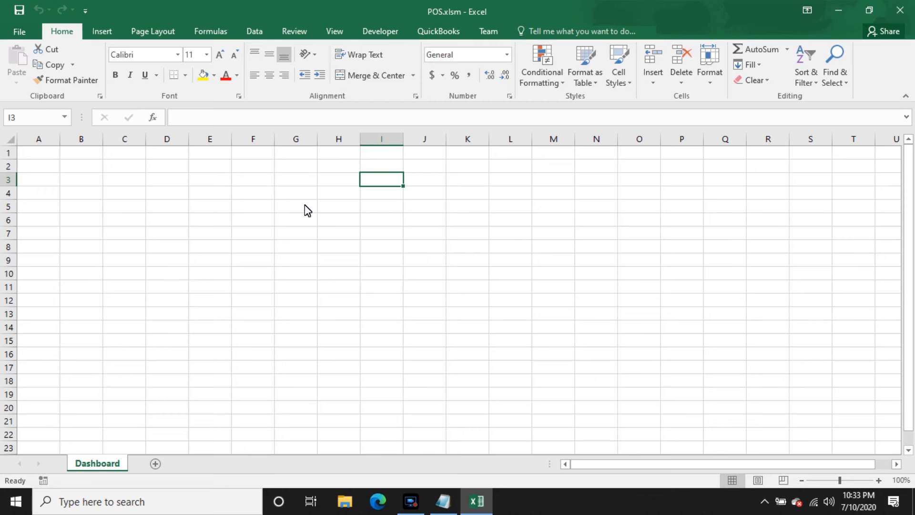
pyautogui.moveTo(38, 153); pyautogui.dragTo(391, 155)
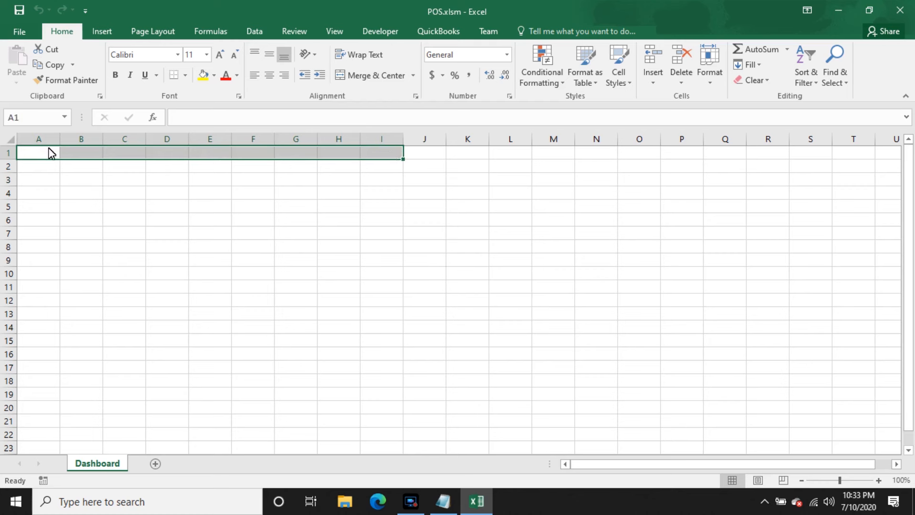
# Step: Fill A1:I1 dark blue and make row 1 taller
pyautogui.click(214, 75)
pyautogui.click(249, 153)
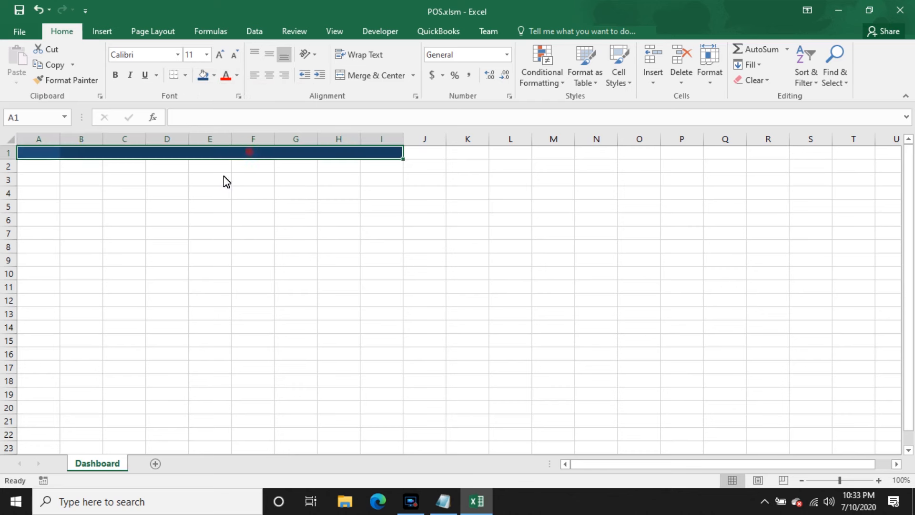
pyautogui.moveTo(15, 159); pyautogui.dragTo(385, 156)
pyautogui.click(362, 204)
pyautogui.click(241, 163)
# Step: Merge and centre A1:I1 and enter the title 'Point of Sale'
pyautogui.click(358, 74)
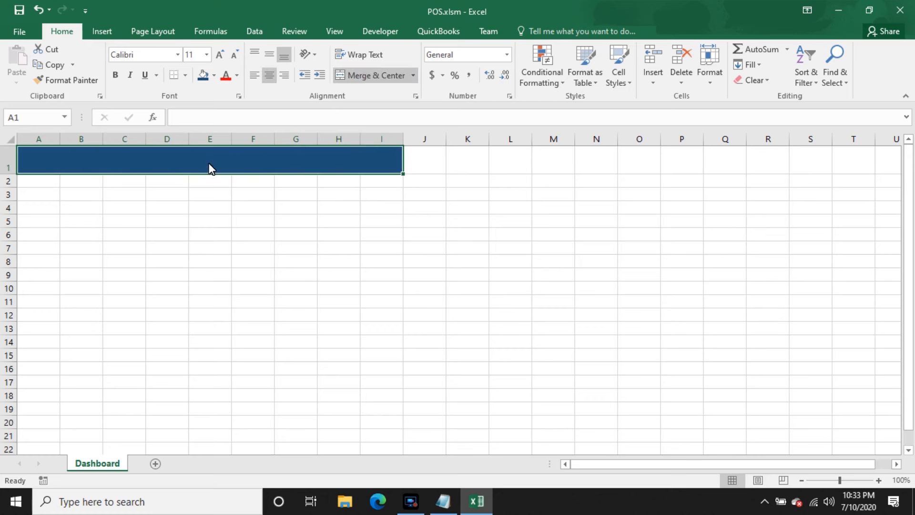
pyautogui.write('Point')
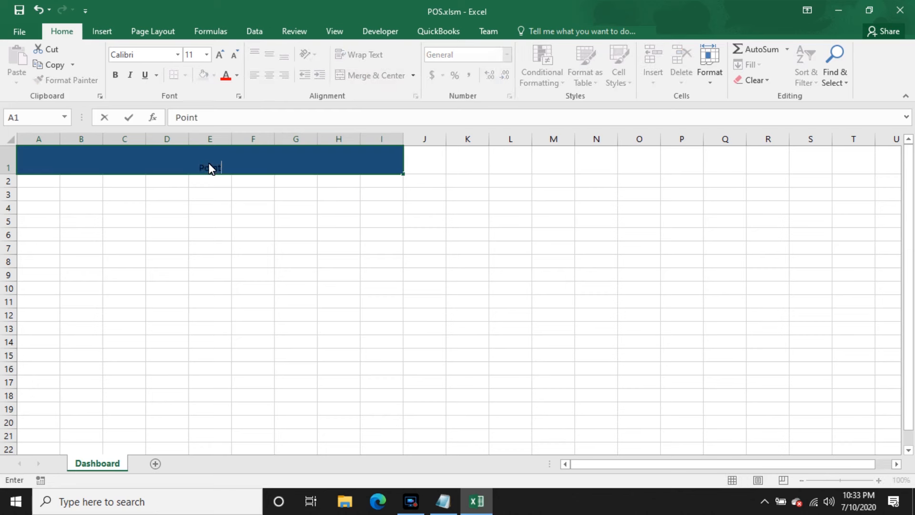
pyautogui.write(' of Sail')
pyautogui.press('BackSpace')
pyautogui.press('BackSpace')
pyautogui.write('le')
pyautogui.press('Return')
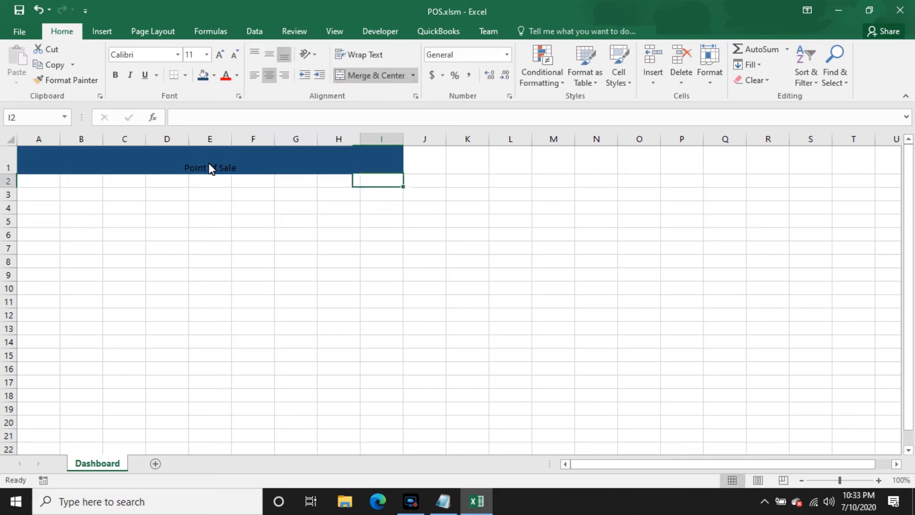
# Step: Middle-align the title and make it white in the Adobe Arabic font
pyautogui.click(209, 166)
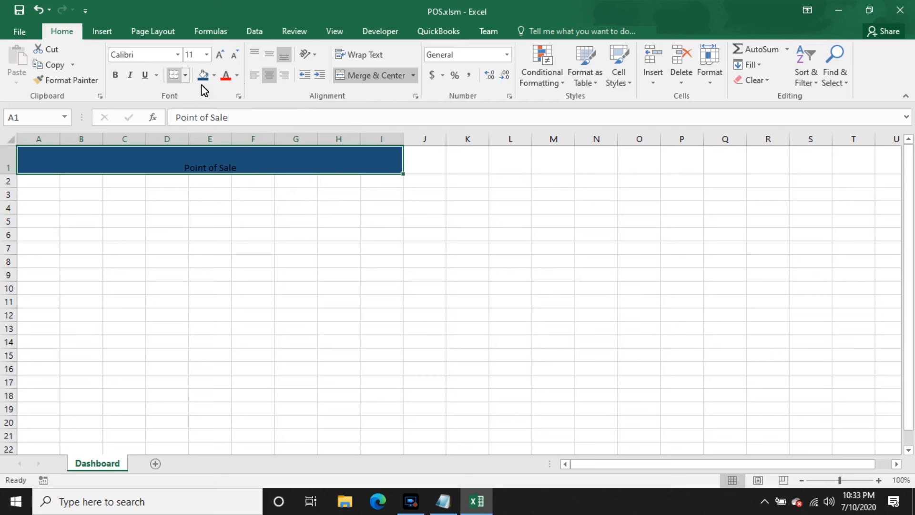
pyautogui.click(268, 55)
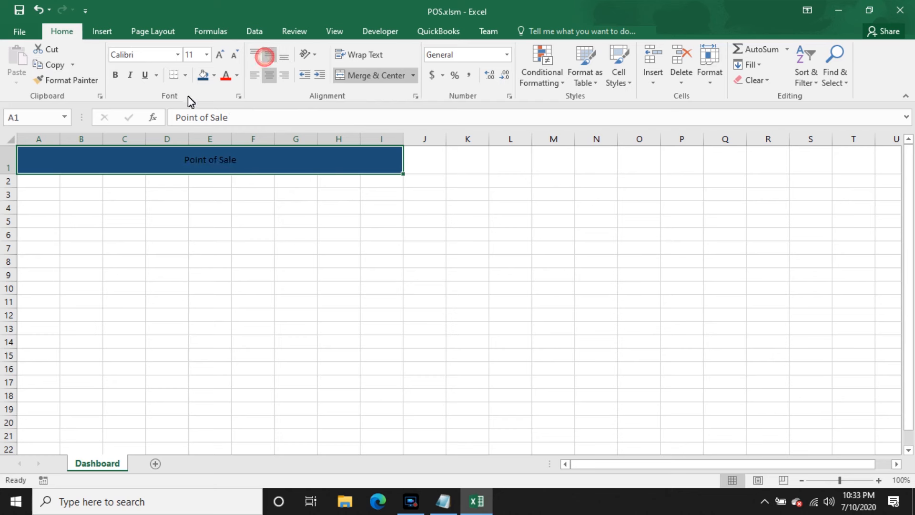
pyautogui.click(237, 75)
pyautogui.click(229, 128)
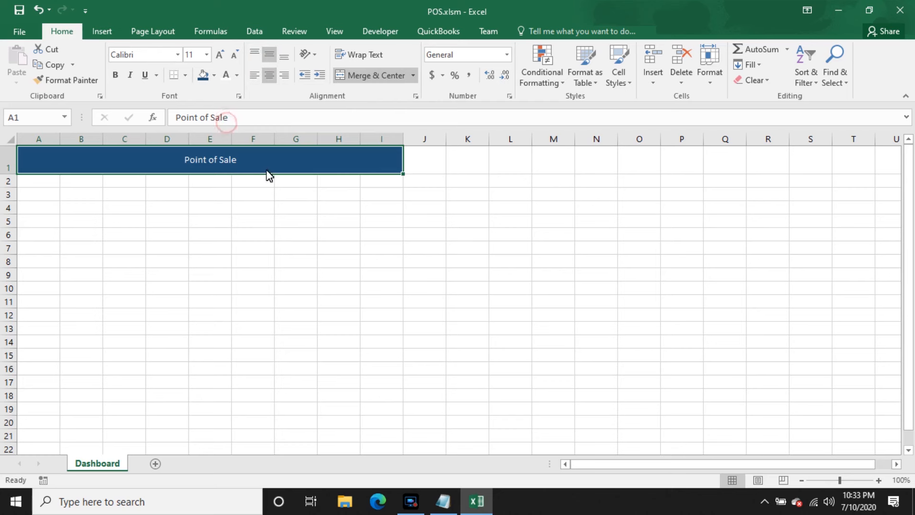
pyautogui.click(151, 57)
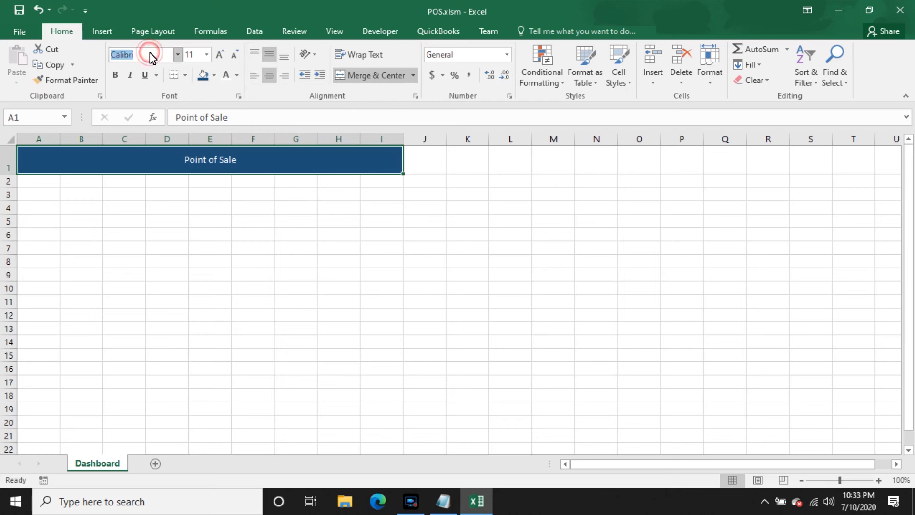
pyautogui.write('Adobe Arabic')
pyautogui.press('Return')
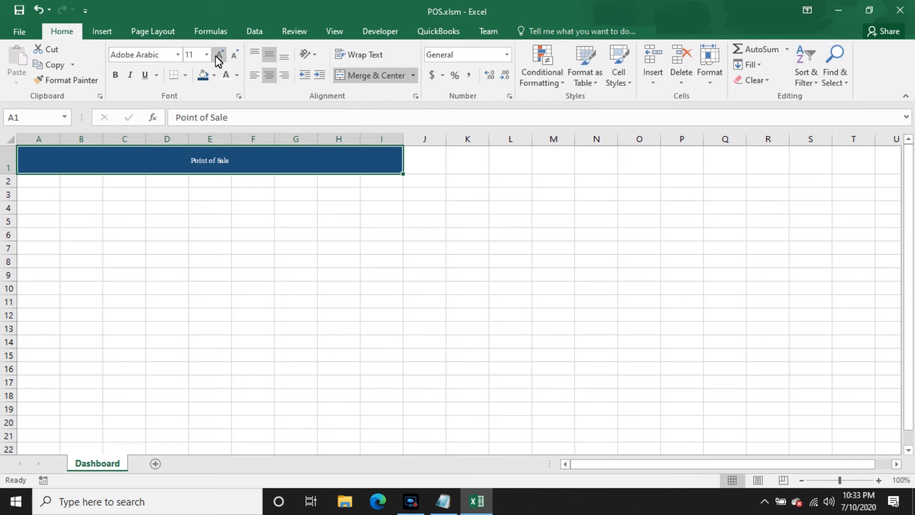
# Step: Make the title bold at size 24, then select the area below the title band
pyautogui.click(220, 56)
pyautogui.click(220, 56)
pyautogui.click(219, 57)
pyautogui.click(220, 56)
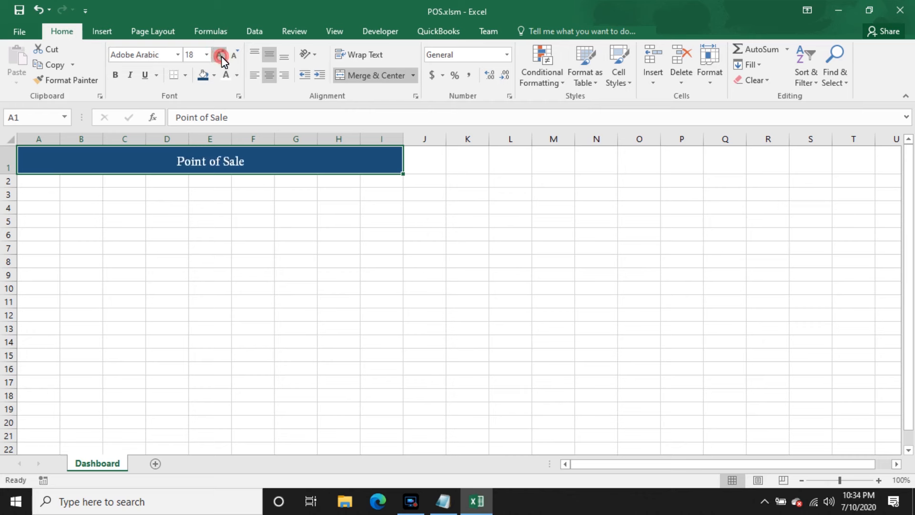
pyautogui.click(220, 56)
pyautogui.click(220, 56)
pyautogui.click(115, 75)
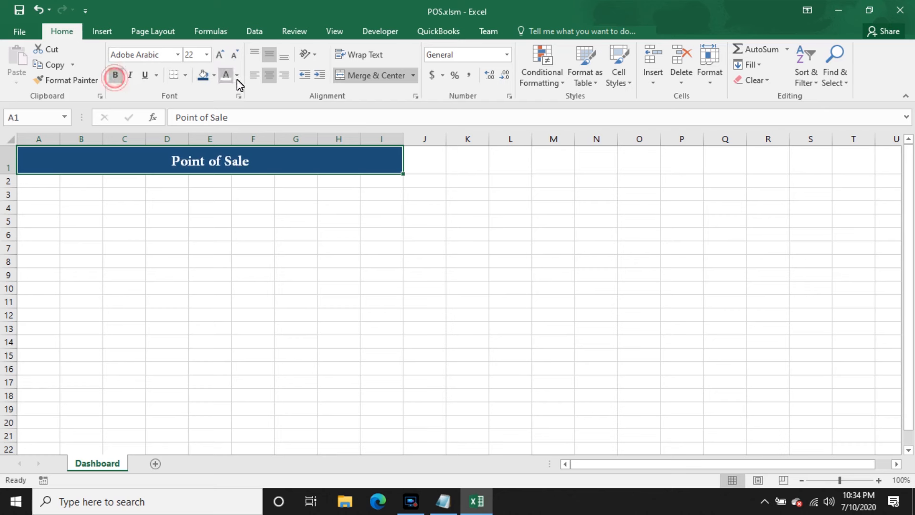
pyautogui.click(220, 55)
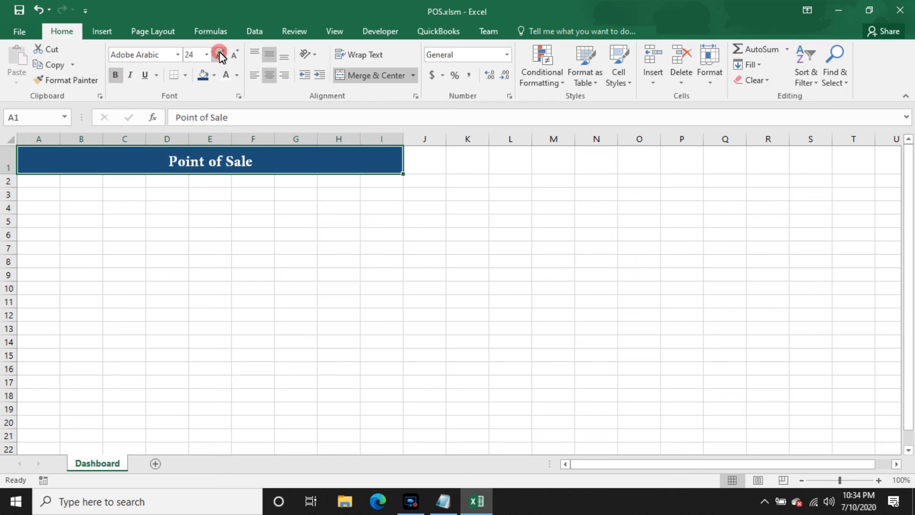
pyautogui.click(220, 56)
pyautogui.click(234, 56)
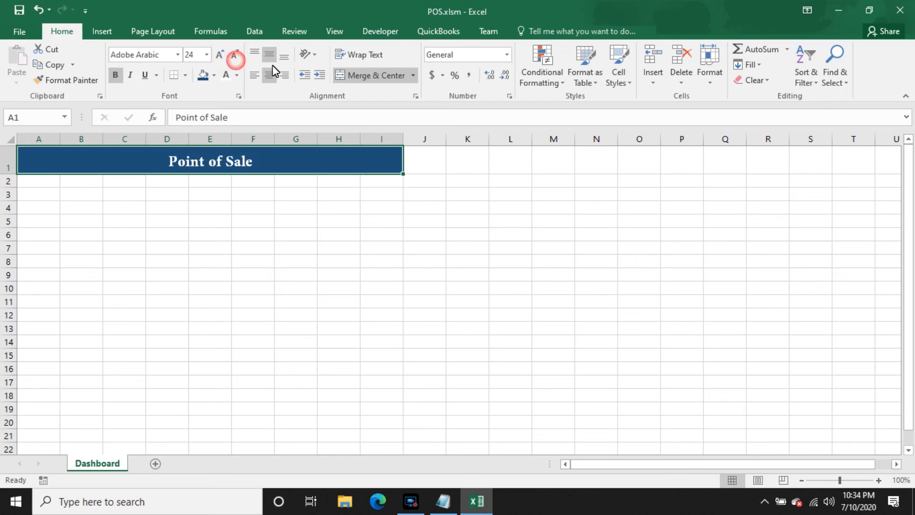
pyautogui.click(270, 246)
pyautogui.click(45, 183)
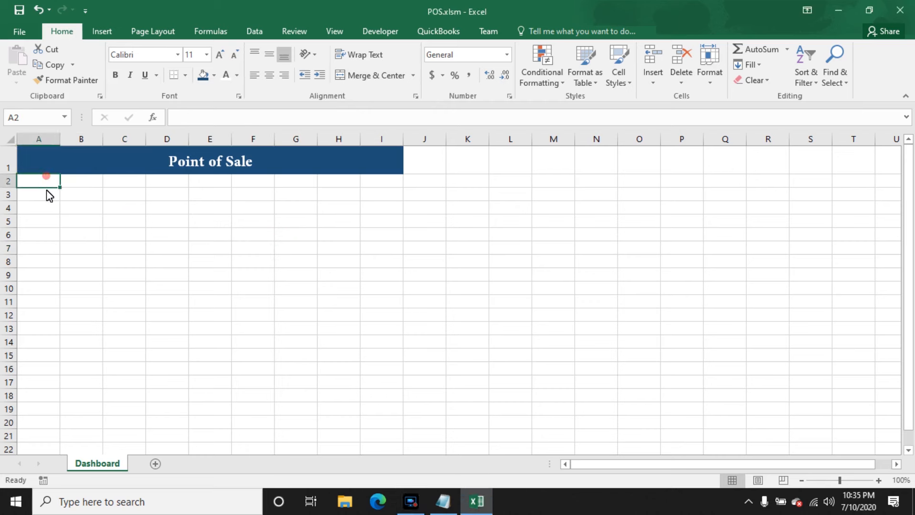
pyautogui.moveTo(48, 186); pyautogui.dragTo(409, 387)
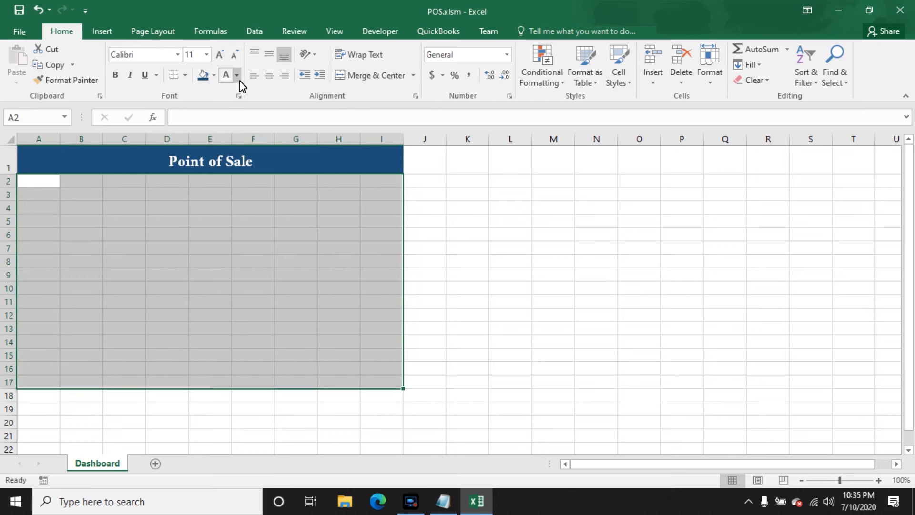
# Step: Give the selected A2:I17 block a light grey fill below the dark blue band
pyautogui.click(214, 75)
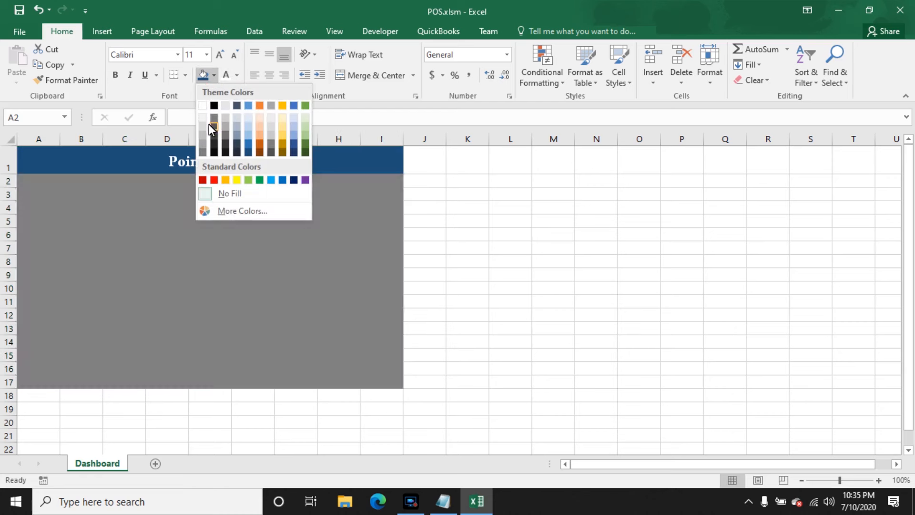
pyautogui.click(226, 106)
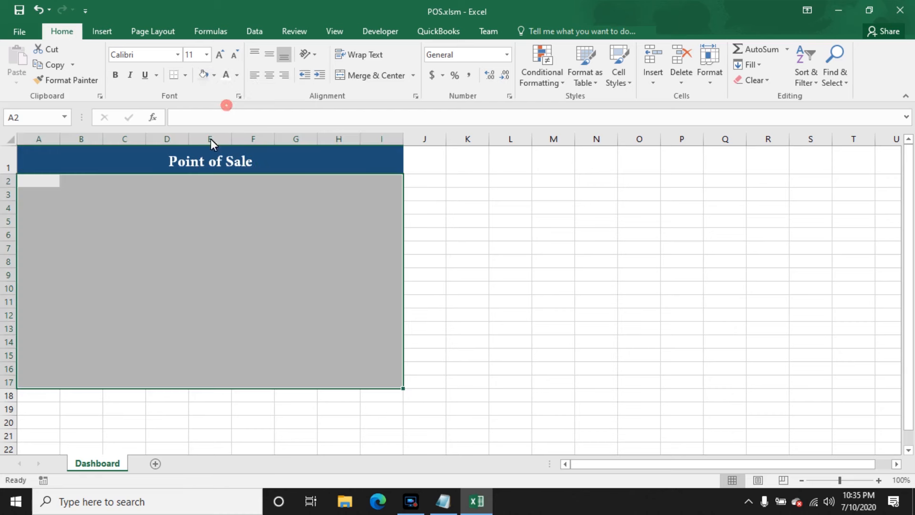
pyautogui.click(117, 234)
pyautogui.click(86, 184)
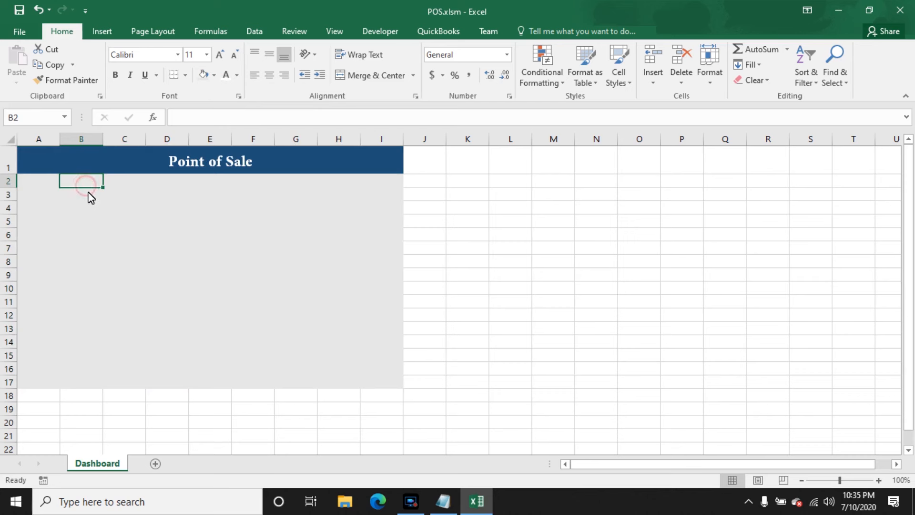
# Step: Enter the labels Product ID, Product Name, Description and Price in B3, B5, B7 and B9
pyautogui.click(87, 195)
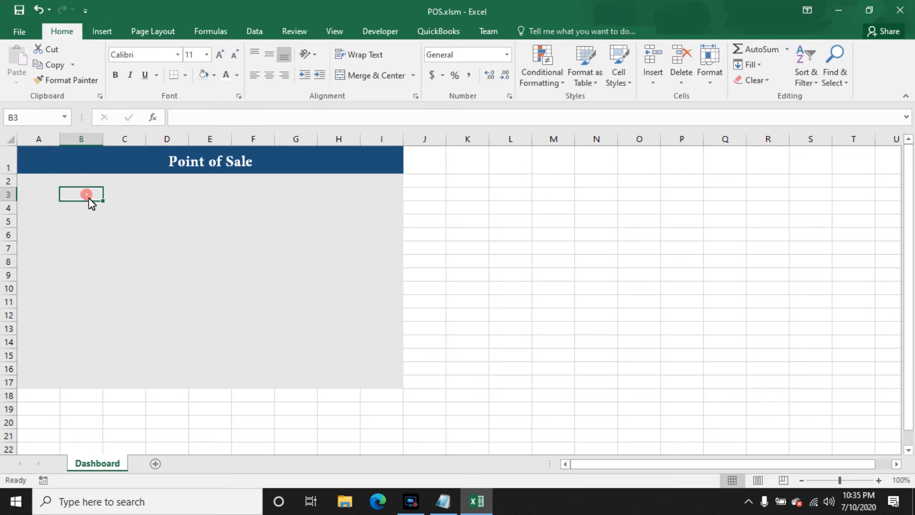
pyautogui.write('Pr')
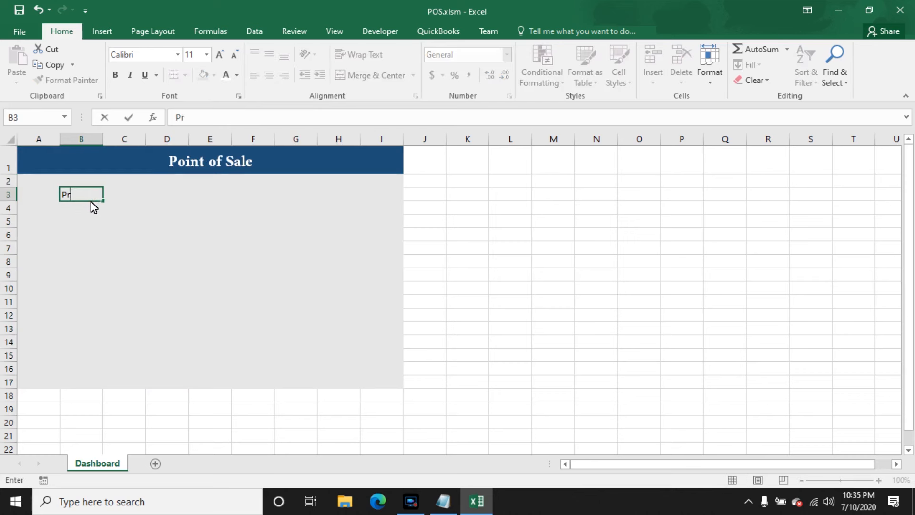
pyautogui.write('oduct ID')
pyautogui.press('Return')
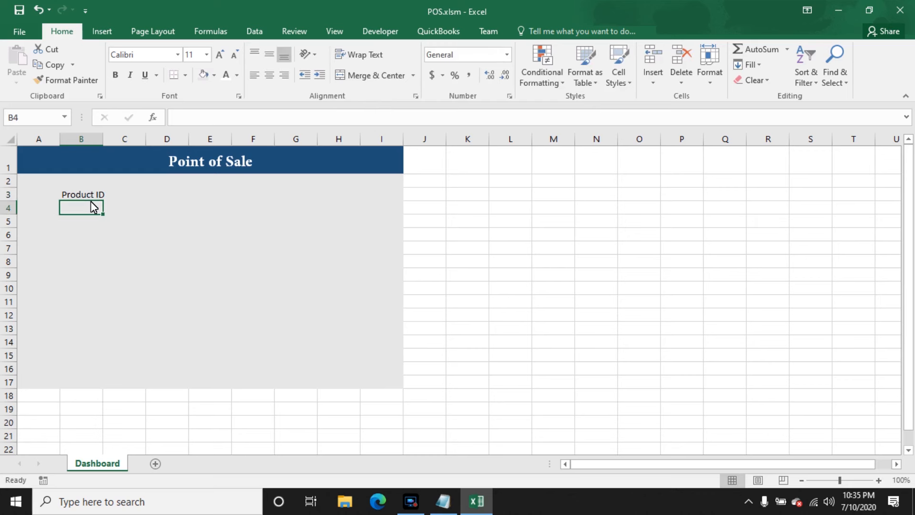
pyautogui.press('Return')
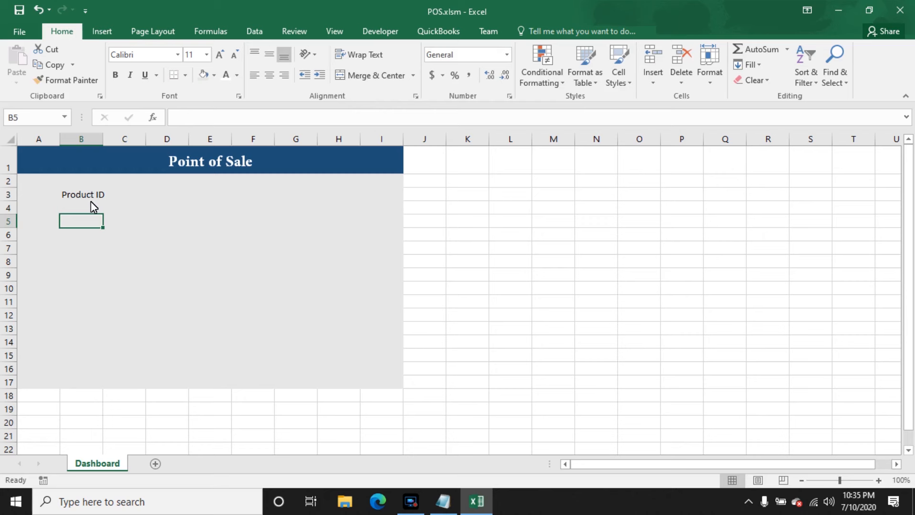
pyautogui.write('Product')
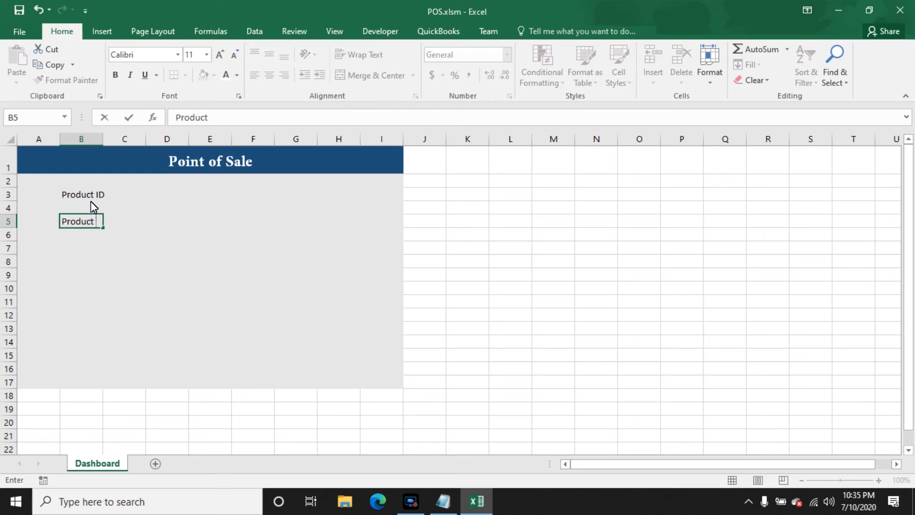
pyautogui.write('Name')
pyautogui.press('Return')
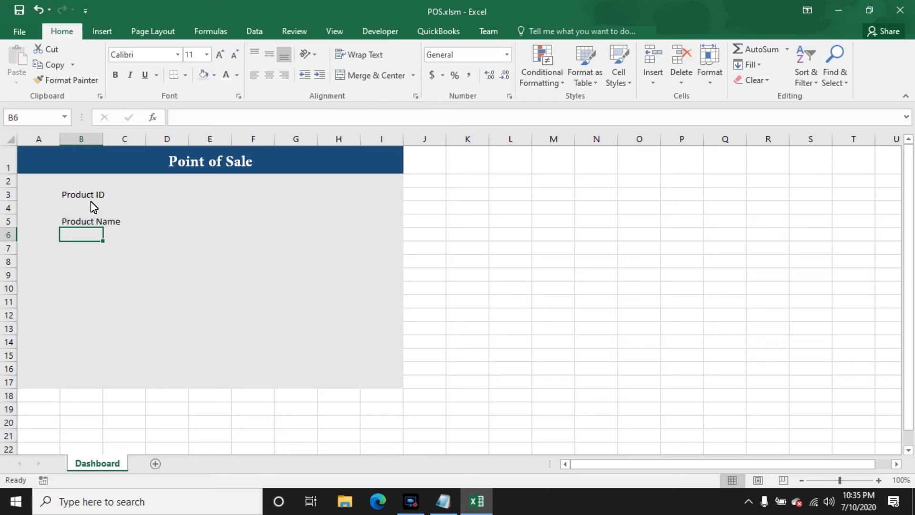
pyautogui.press('Return')
pyautogui.write('De')
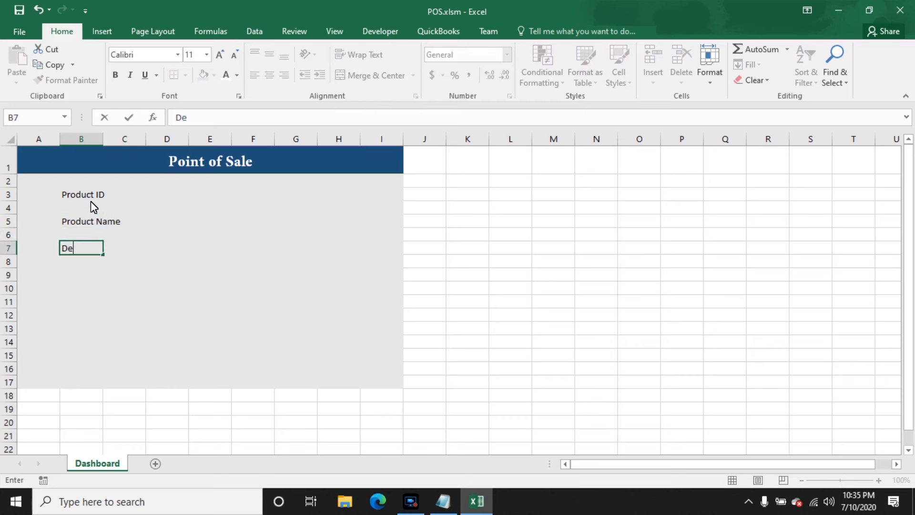
pyautogui.write('scription')
pyautogui.press('Return')
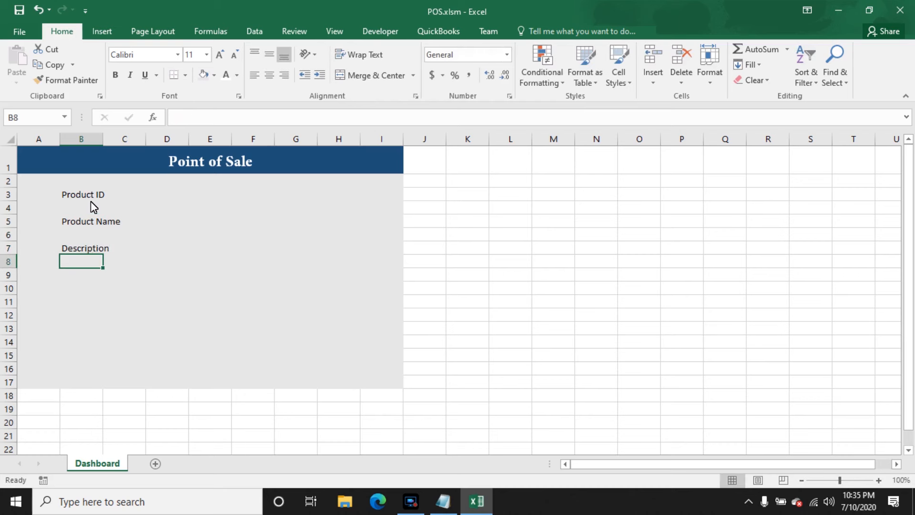
pyautogui.press('Return')
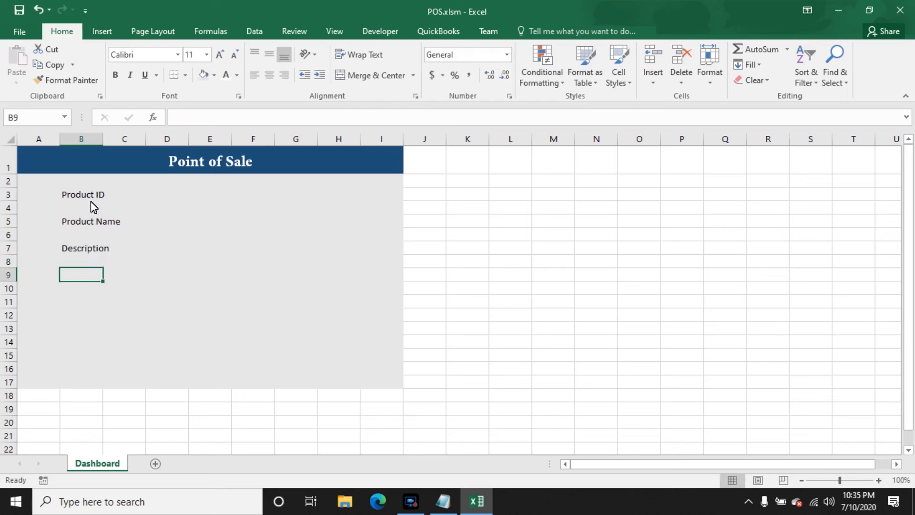
pyautogui.write('Price')
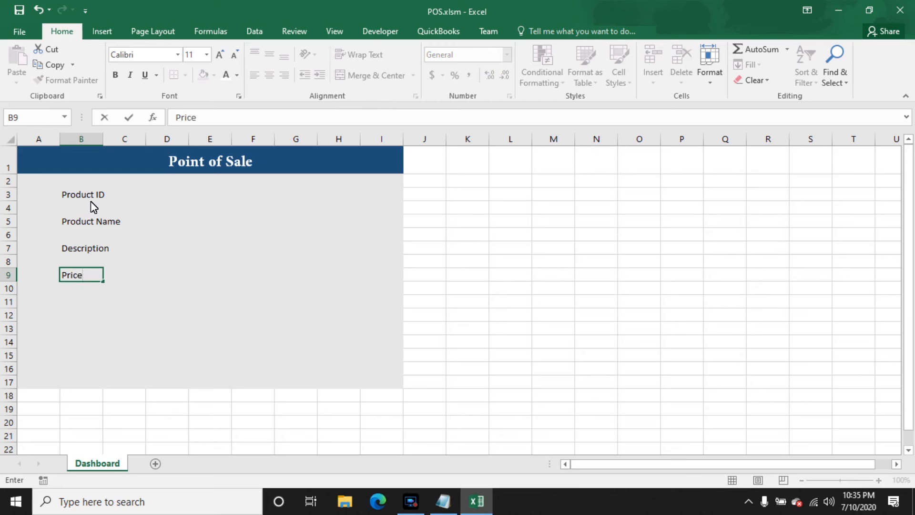
pyautogui.press('Tab')
pyautogui.press('Tab')
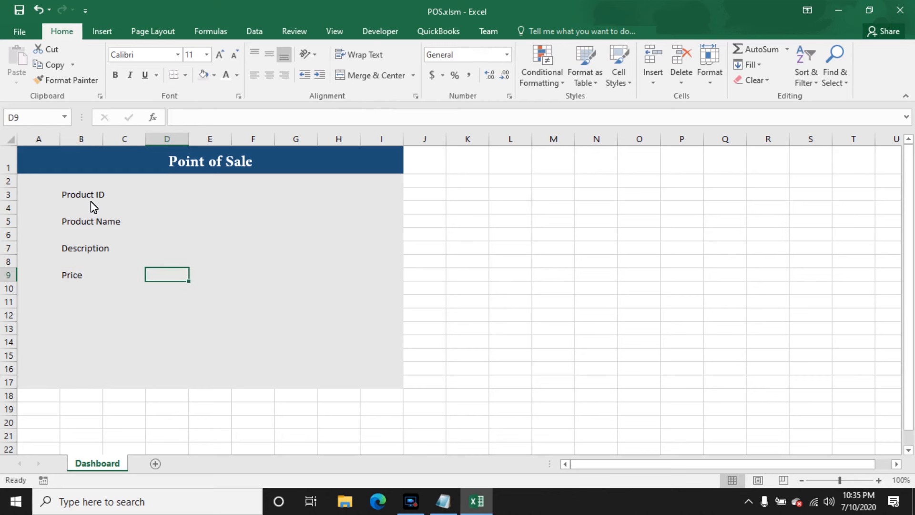
# Step: Enter Qty in D9, Payment Method in B11 and Customer Name in B13
pyautogui.write('Qty')
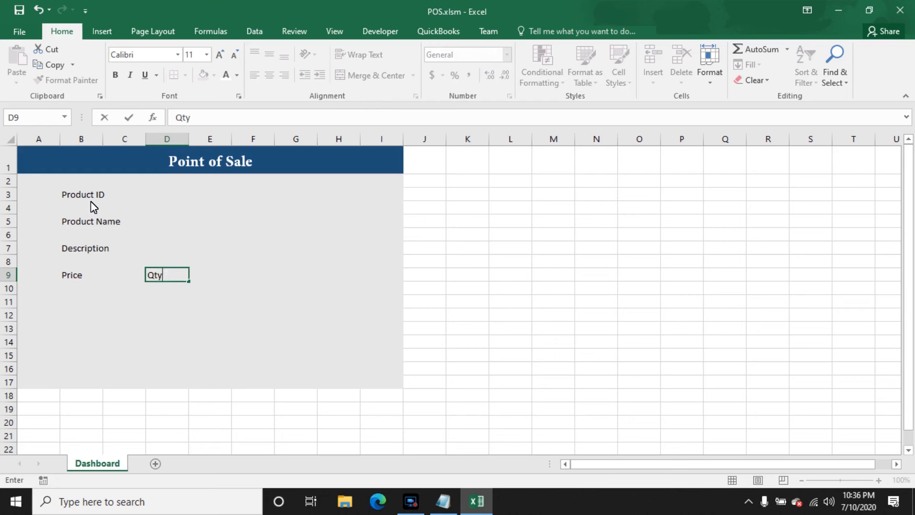
pyautogui.press('Return')
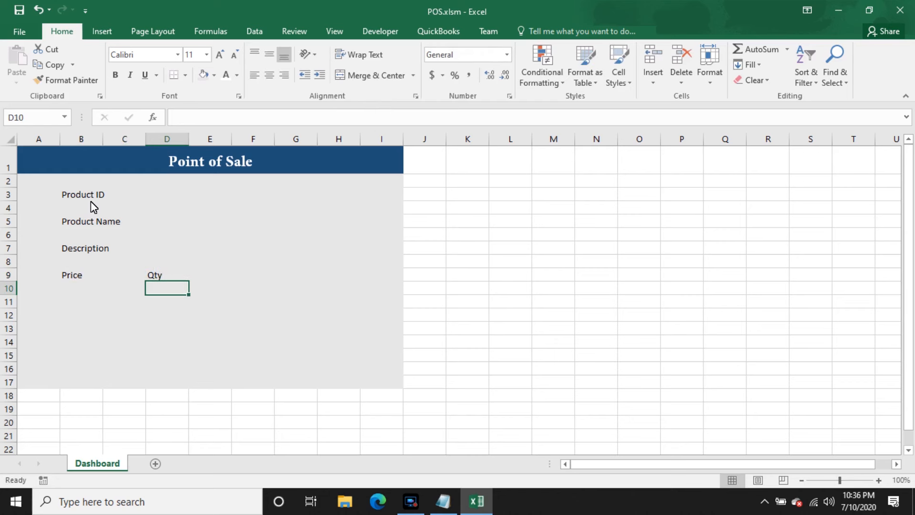
pyautogui.press('Left')
pyautogui.press('Left')
pyautogui.press('Down')
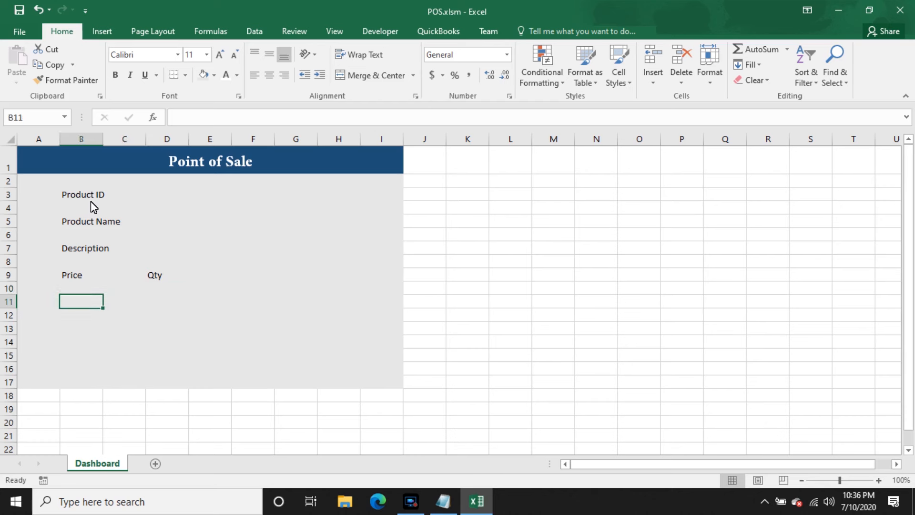
pyautogui.write('Payment')
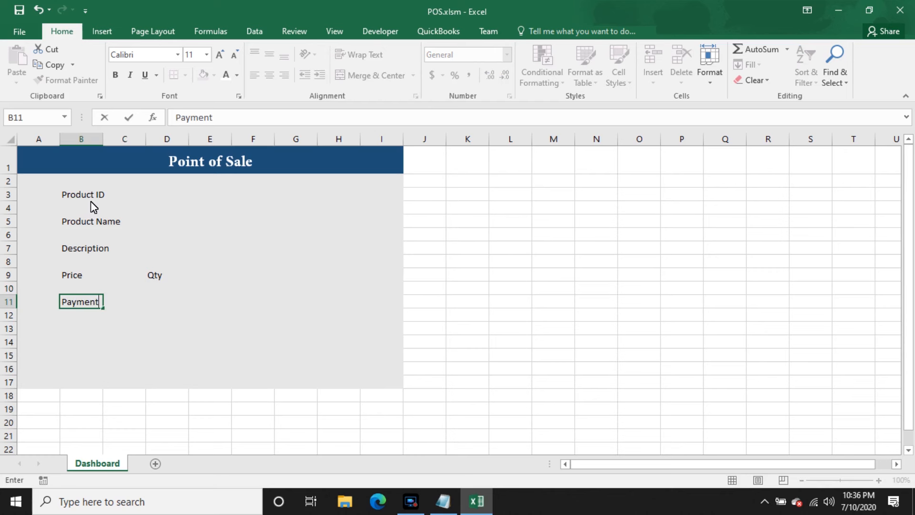
pyautogui.write(' Method')
pyautogui.press('Return')
pyautogui.press('Return')
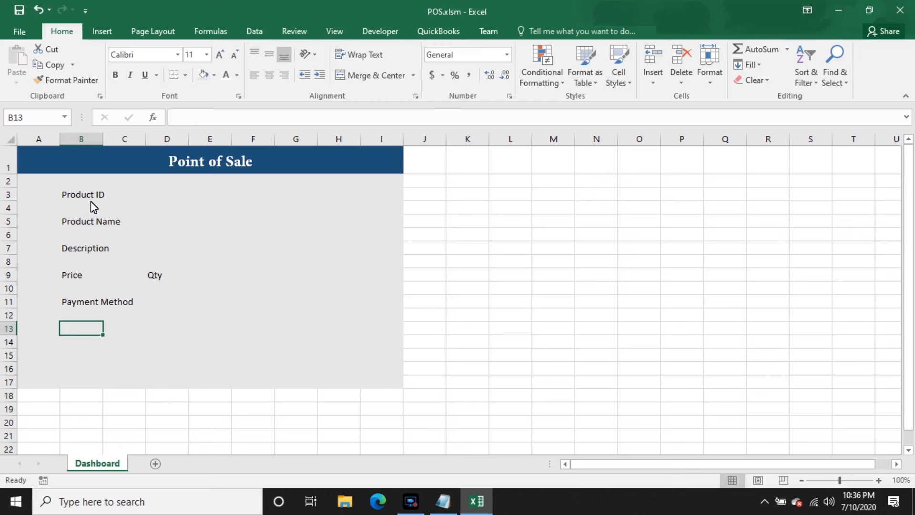
pyautogui.write('Custom')
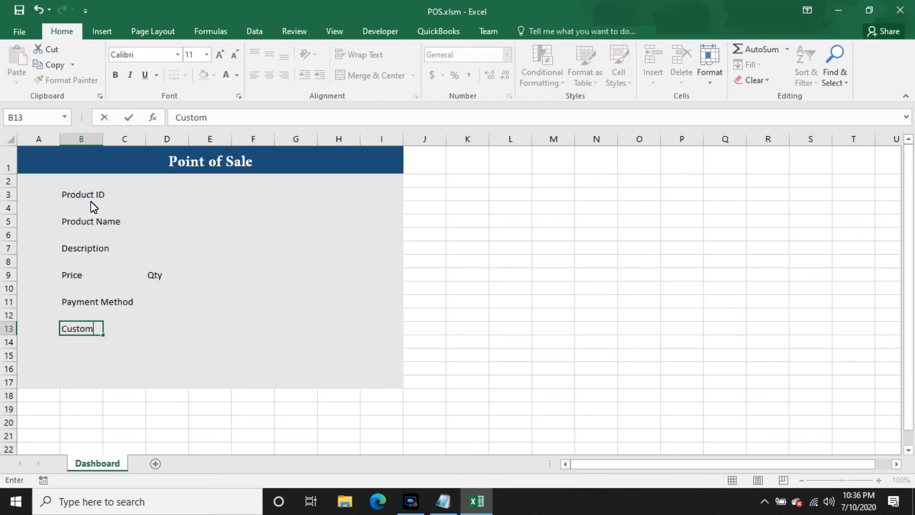
pyautogui.write('er Name')
pyautogui.press('Return')
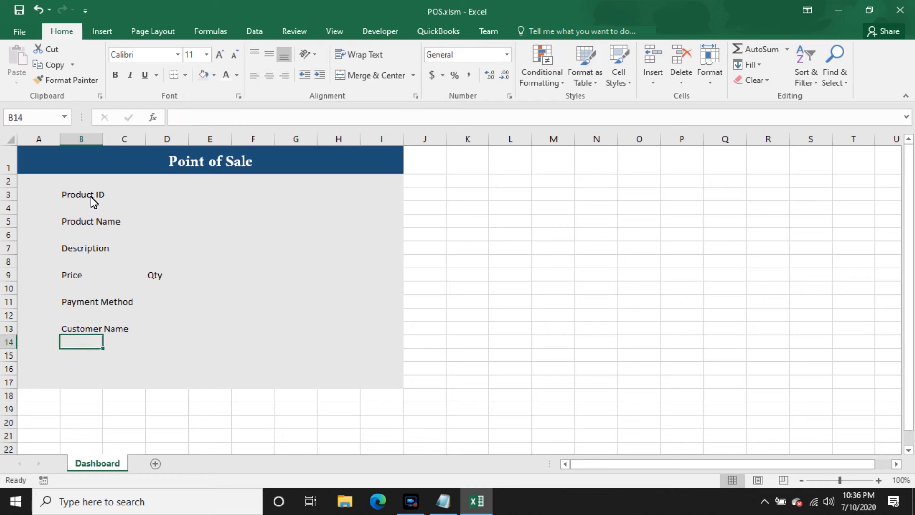
pyautogui.moveTo(90, 196); pyautogui.dragTo(143, 301)
# Step: Bold the label cells B3, B5, B7, B9, B11, B13 and D9 together
pyautogui.click(69, 196)
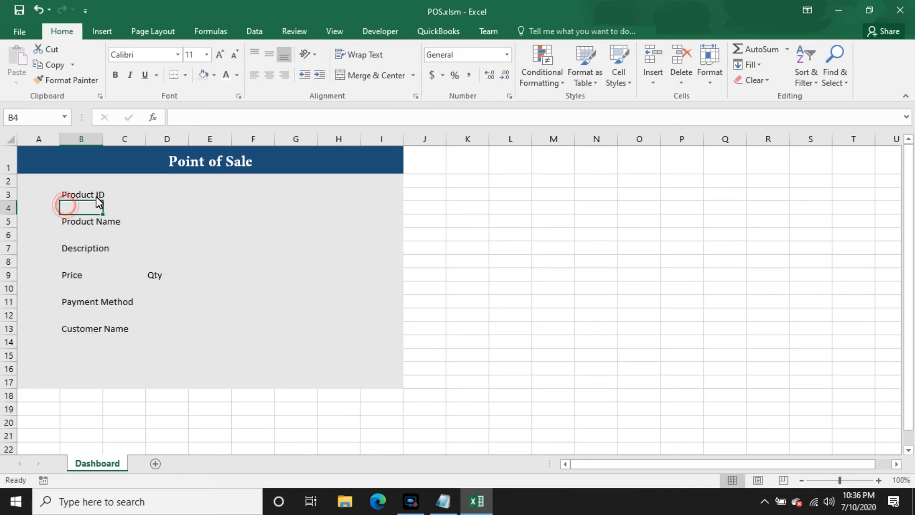
pyautogui.keyDown('ctrl'); pyautogui.click(93, 225); pyautogui.keyUp('ctrl')
pyautogui.keyDown('ctrl'); pyautogui.click(93, 248); pyautogui.keyUp('ctrl')
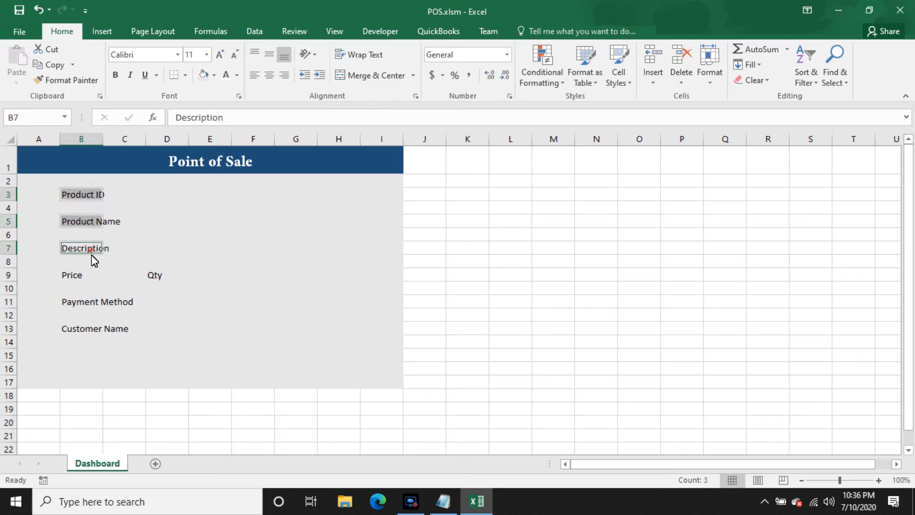
pyautogui.keyDown('ctrl'); pyautogui.click(79, 273); pyautogui.keyUp('ctrl')
pyautogui.keyDown('ctrl'); pyautogui.click(80, 304); pyautogui.keyUp('ctrl')
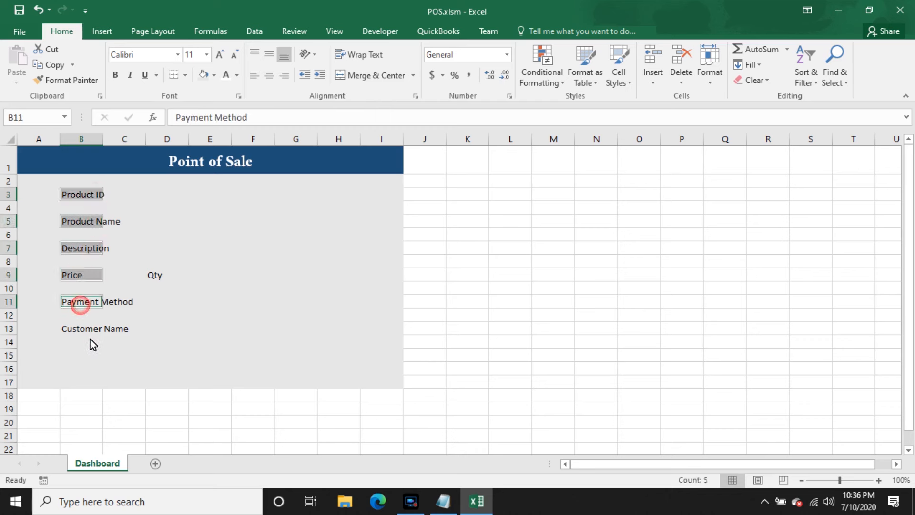
pyautogui.keyDown('ctrl'); pyautogui.click(90, 331); pyautogui.keyUp('ctrl')
pyautogui.keyDown('ctrl'); pyautogui.click(158, 279); pyautogui.keyUp('ctrl')
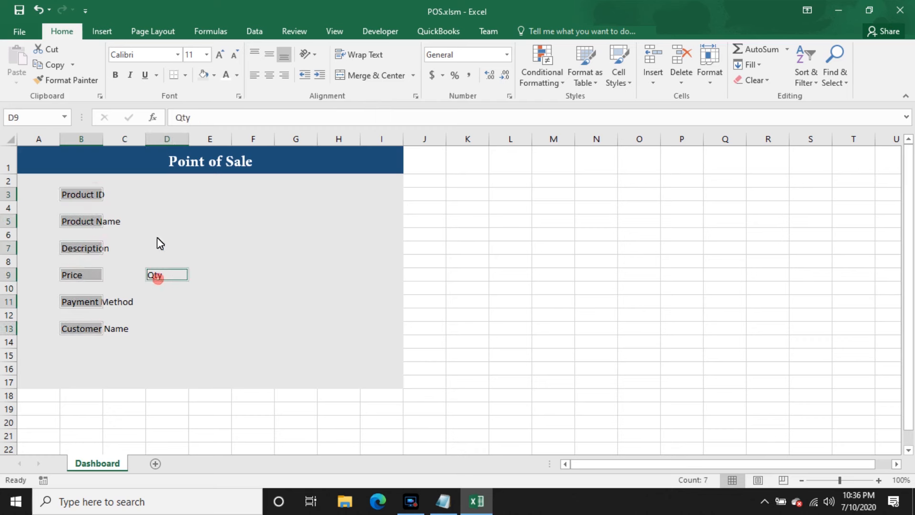
pyautogui.click(115, 75)
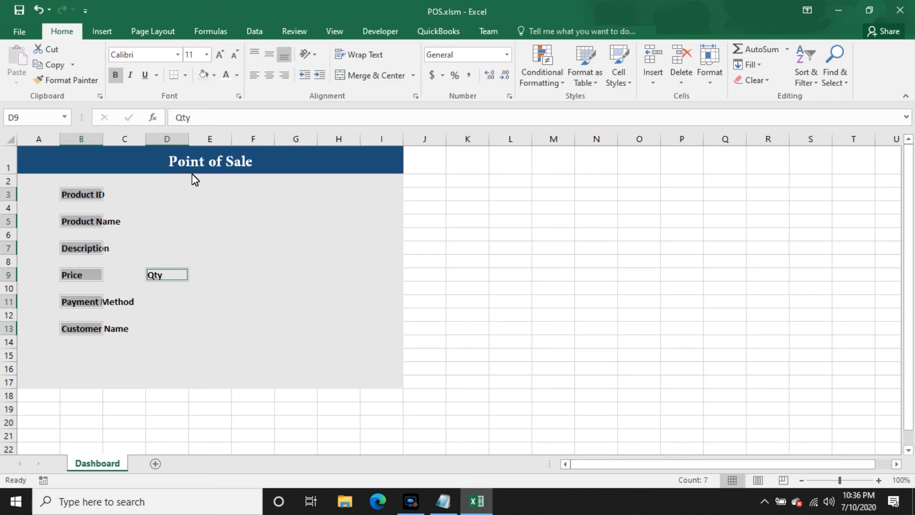
pyautogui.click(130, 196)
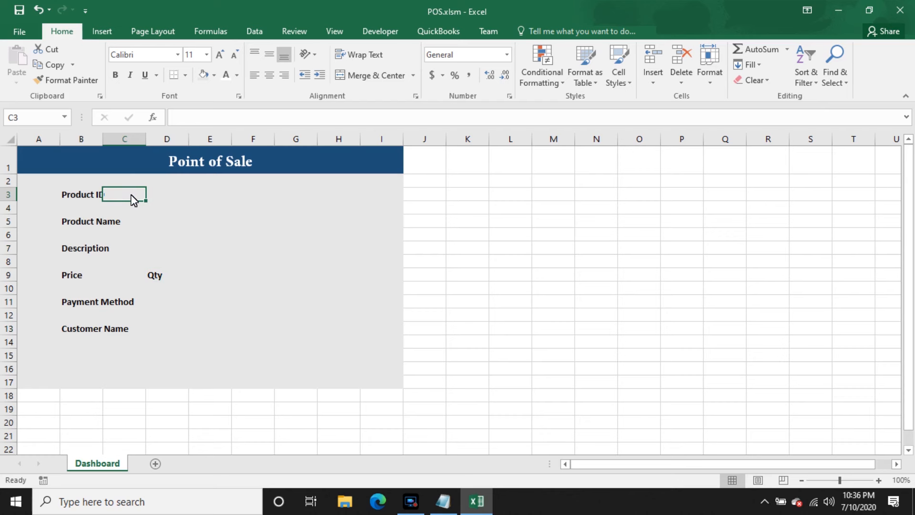
# Step: Fill C3:E3 white beside Product ID and autofit column B to the labels
pyautogui.moveTo(134, 200); pyautogui.dragTo(208, 197)
pyautogui.click(185, 219)
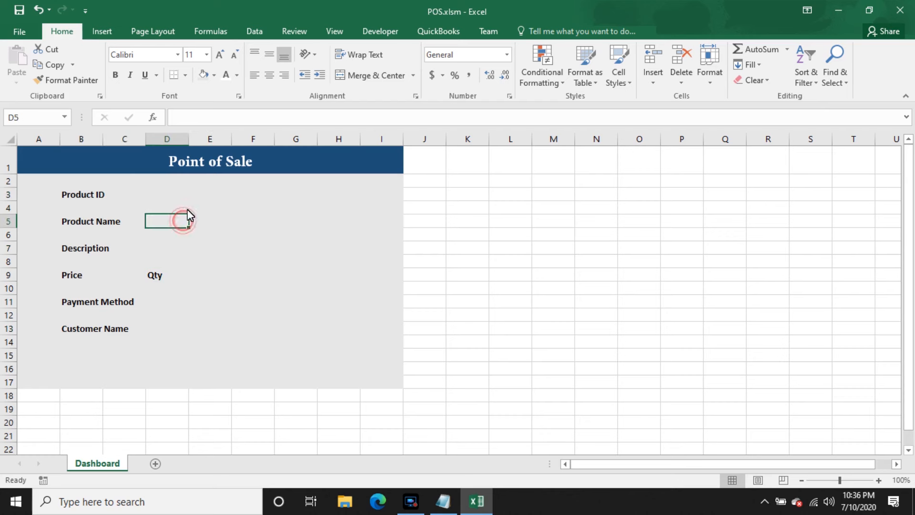
pyautogui.click(151, 206)
pyautogui.click(129, 197)
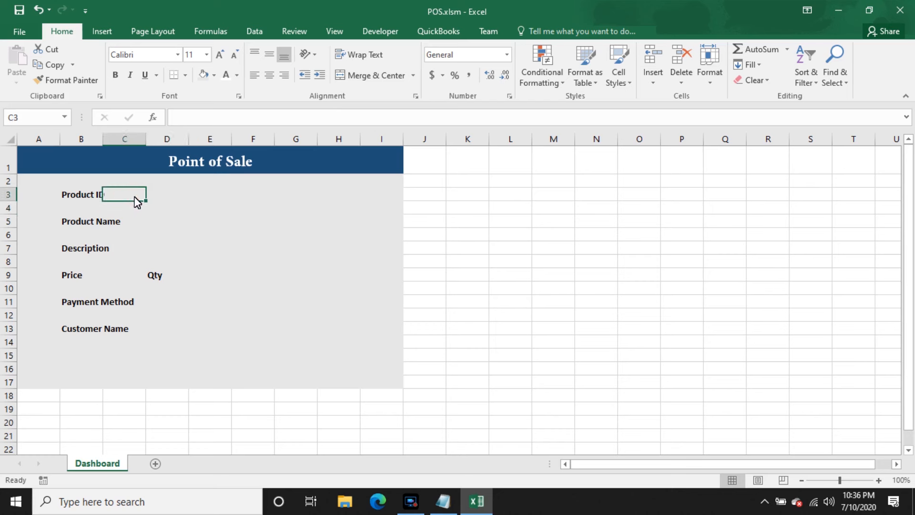
pyautogui.moveTo(137, 200); pyautogui.dragTo(194, 199)
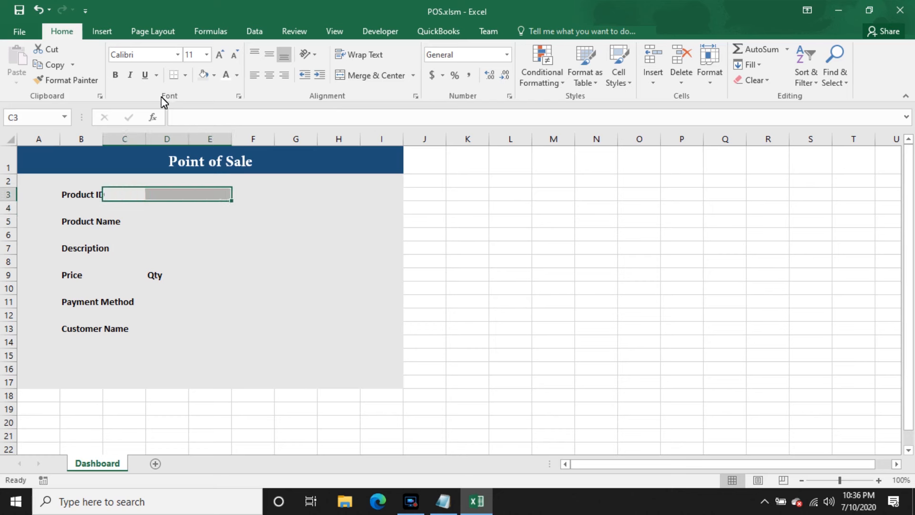
pyautogui.click(214, 76)
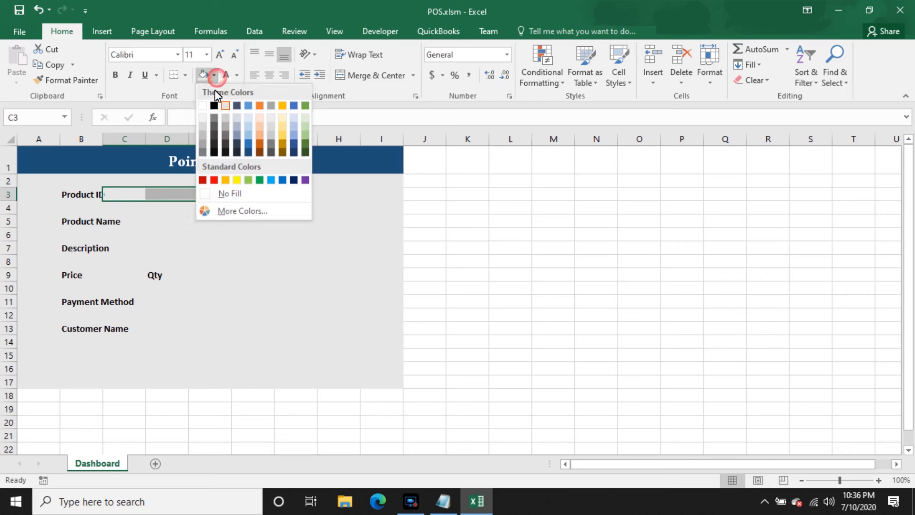
pyautogui.click(202, 106)
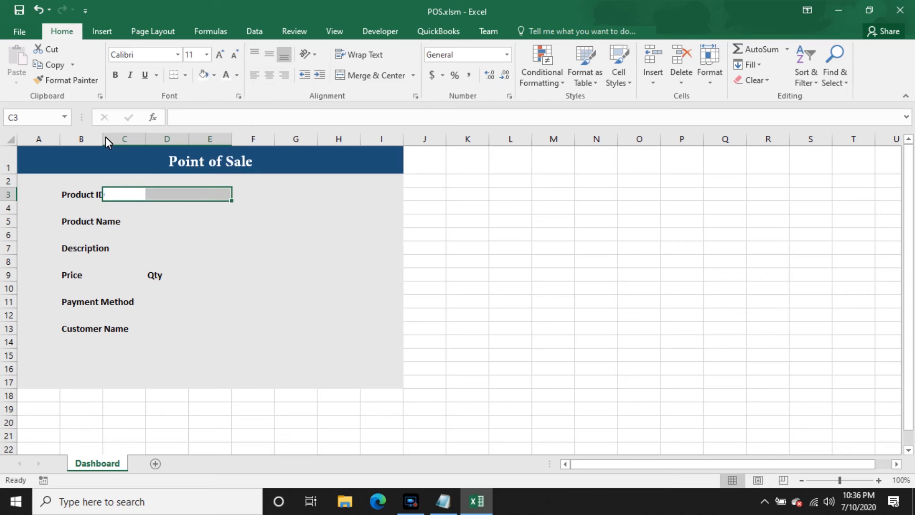
pyautogui.doubleClick(103, 138)
# Step: Fill C5:E5 white as the Product Name entry box
pyautogui.click(173, 236)
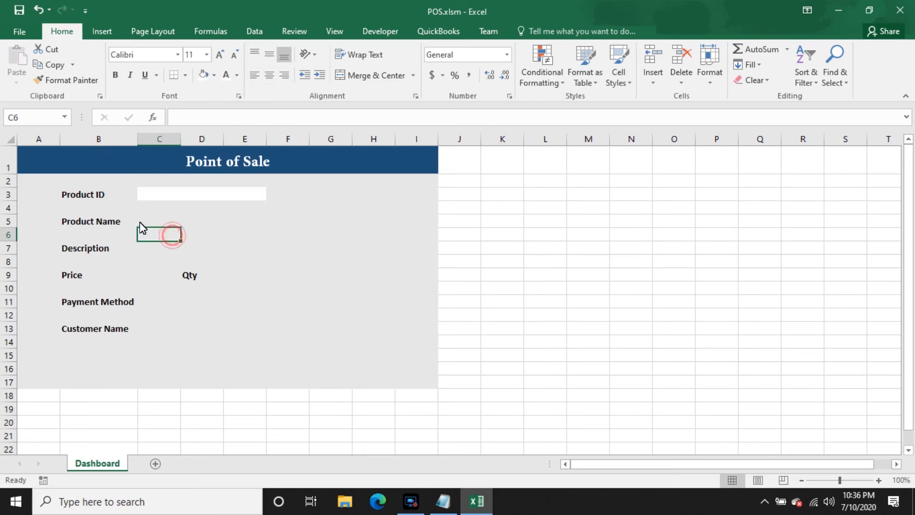
pyautogui.click(152, 221)
pyautogui.moveTo(152, 222); pyautogui.dragTo(257, 225)
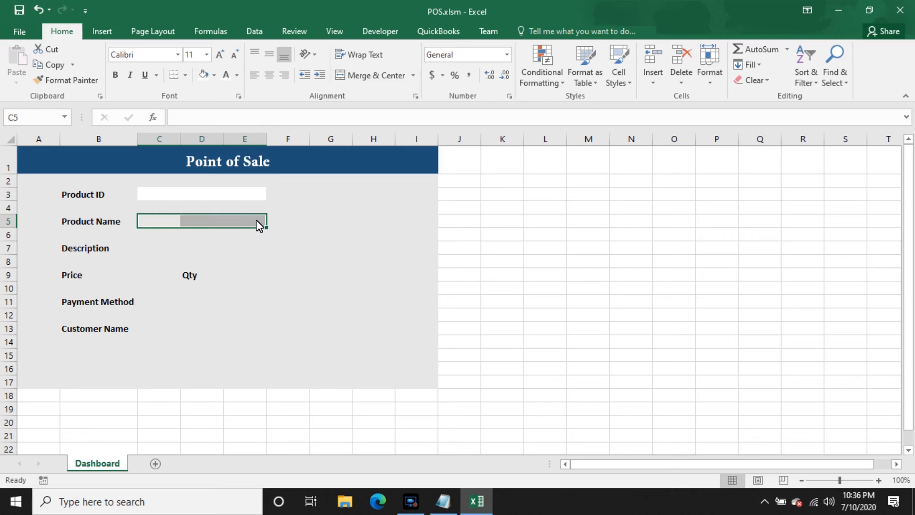
pyautogui.click(204, 76)
pyautogui.click(145, 249)
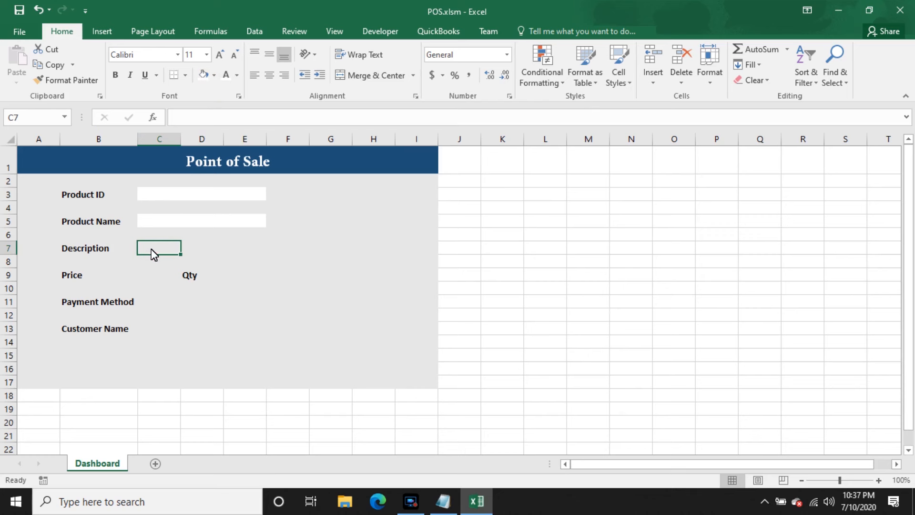
pyautogui.click(77, 277)
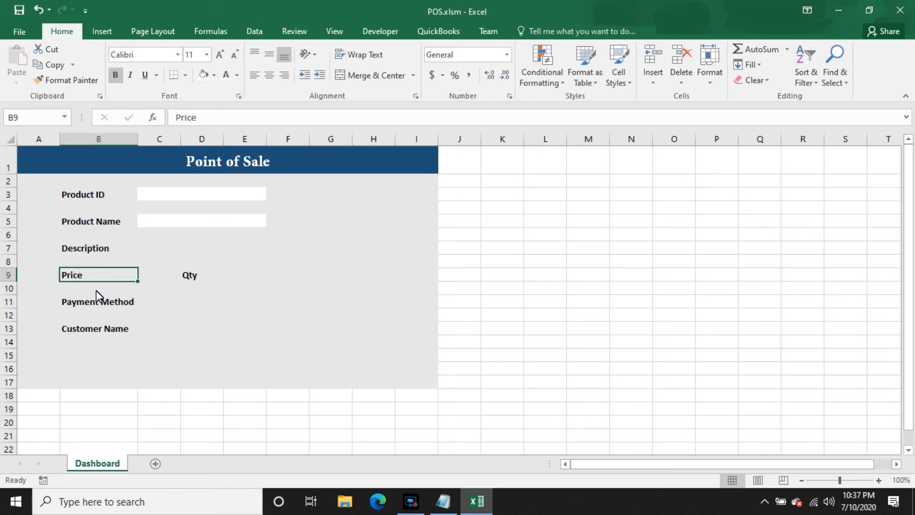
# Step: Move the Price label down from B9 to B10
pyautogui.hotkey('ctrl', 'x')
pyautogui.click(95, 291)
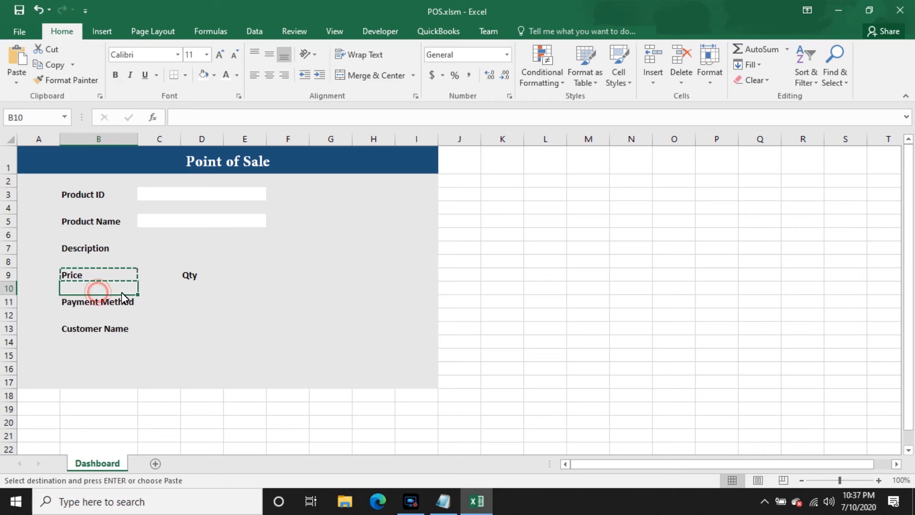
pyautogui.hotkey('ctrl', 'v')
pyautogui.click(194, 275)
pyautogui.hotkey('ctrl', 'x')
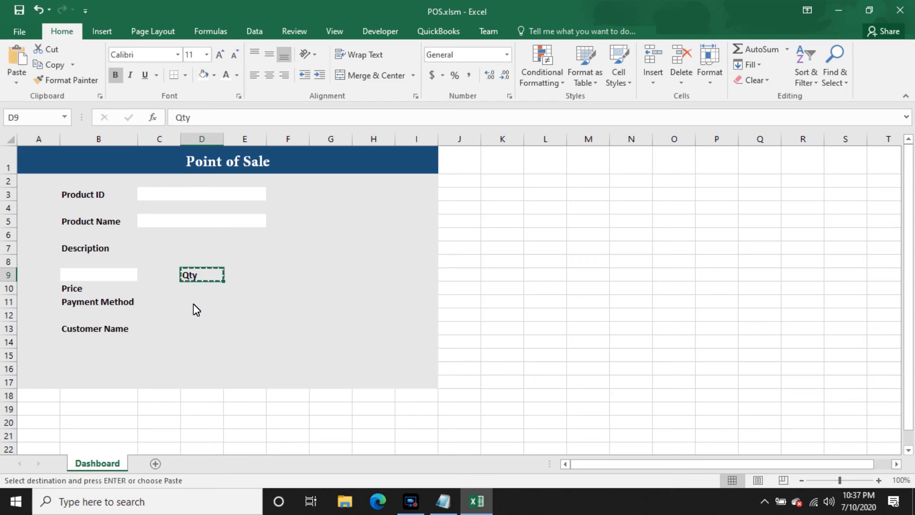
pyautogui.press('Escape')
pyautogui.click(193, 303)
# Step: Re-enter Qty in D10, clear the old Qty from D9, and make it bold
pyautogui.click(189, 291)
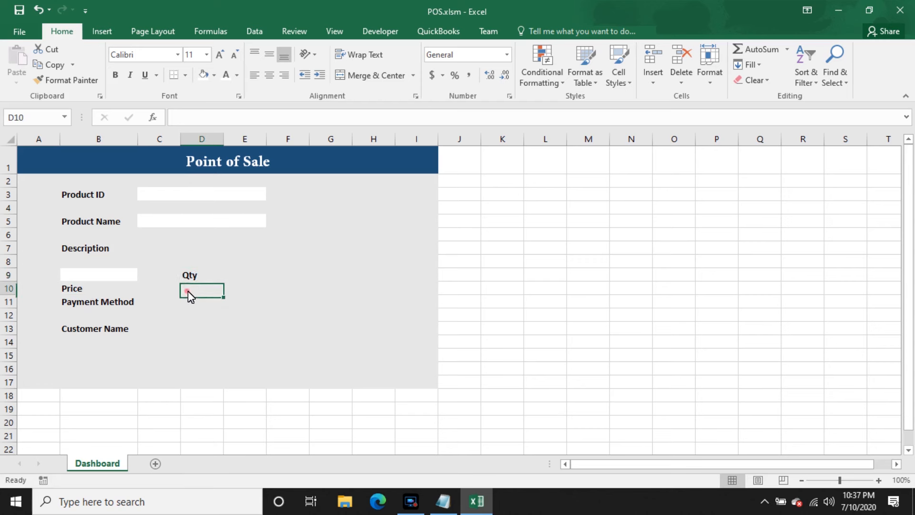
pyautogui.click(200, 294)
pyautogui.write('Qty')
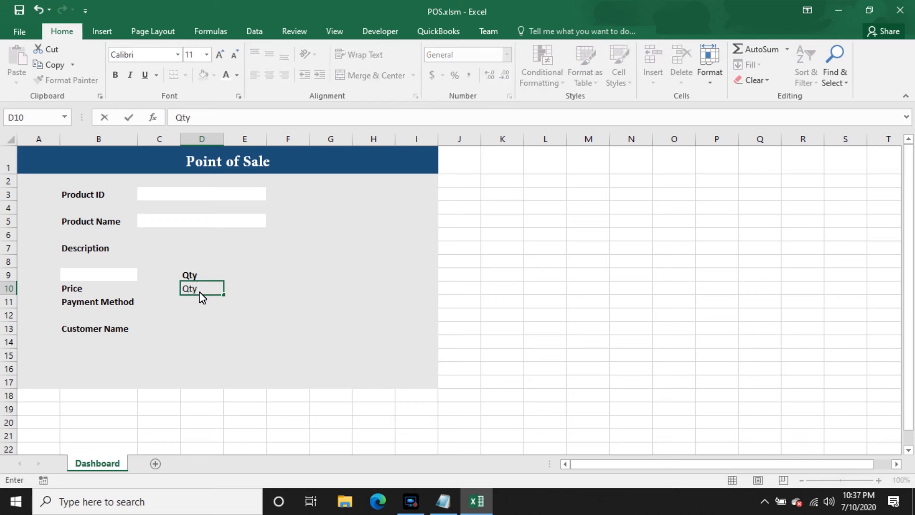
pyautogui.press('Up')
pyautogui.press('Delete')
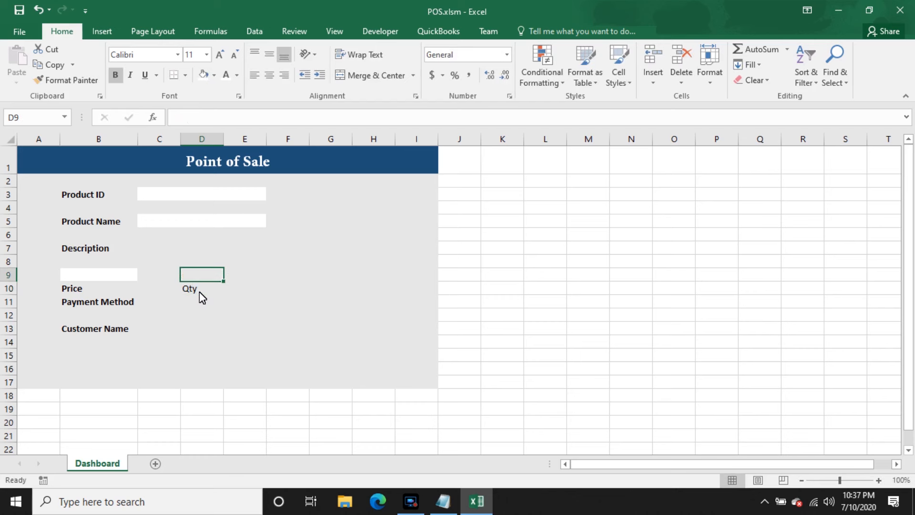
pyautogui.click(199, 292)
pyautogui.click(115, 75)
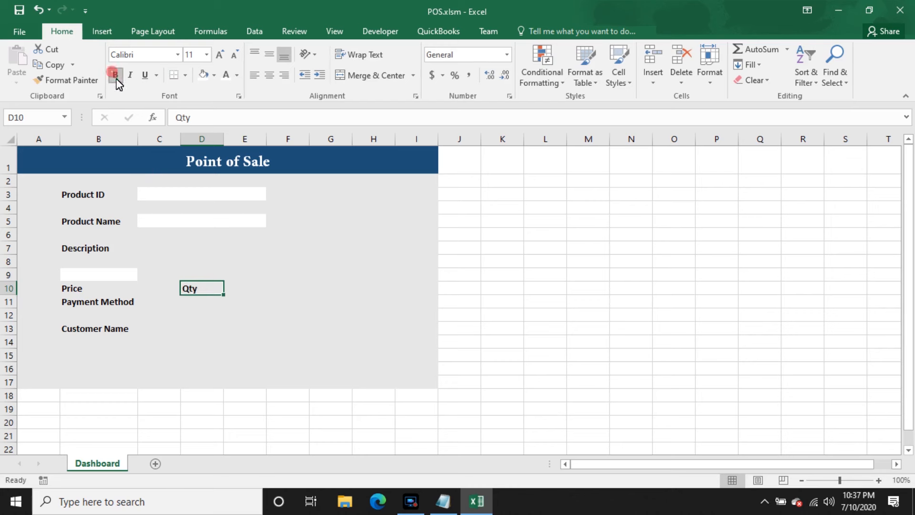
# Step: Move the Payment Method and Customer Name labels down one row each, to B12 and B14
pyautogui.click(84, 305)
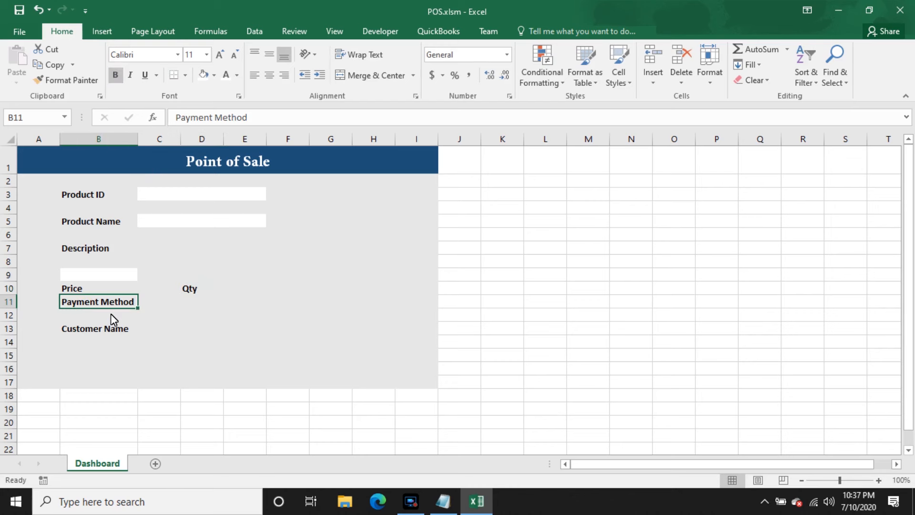
pyautogui.hotkey('ctrl', 'c')
pyautogui.click(111, 314)
pyautogui.hotkey('ctrl', 'v')
pyautogui.click(125, 301)
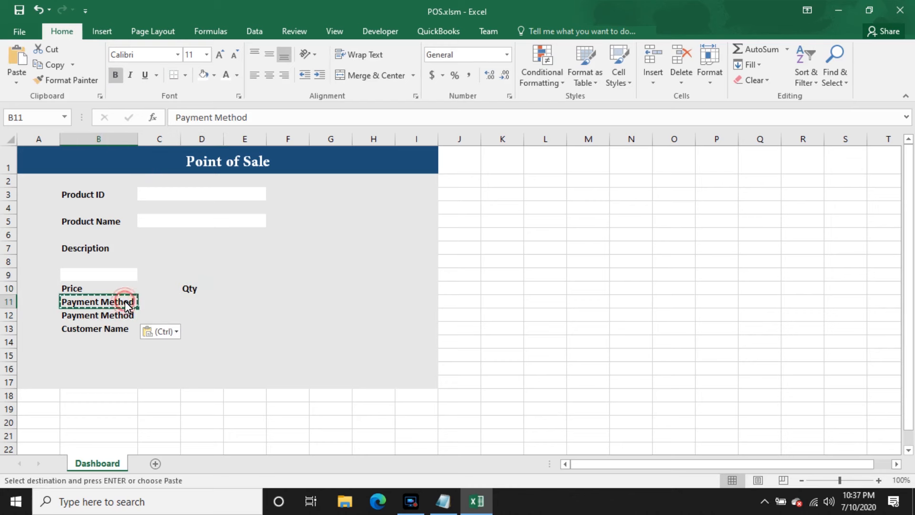
pyautogui.press('Delete')
pyautogui.press('Down')
pyautogui.press('Down')
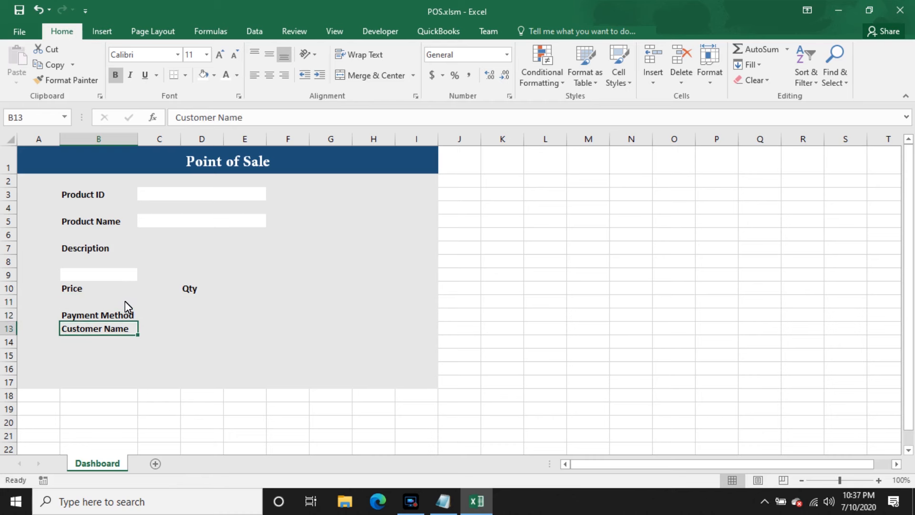
pyautogui.hotkey('ctrl', 'c')
pyautogui.press('Down')
pyautogui.hotkey('ctrl', 'v')
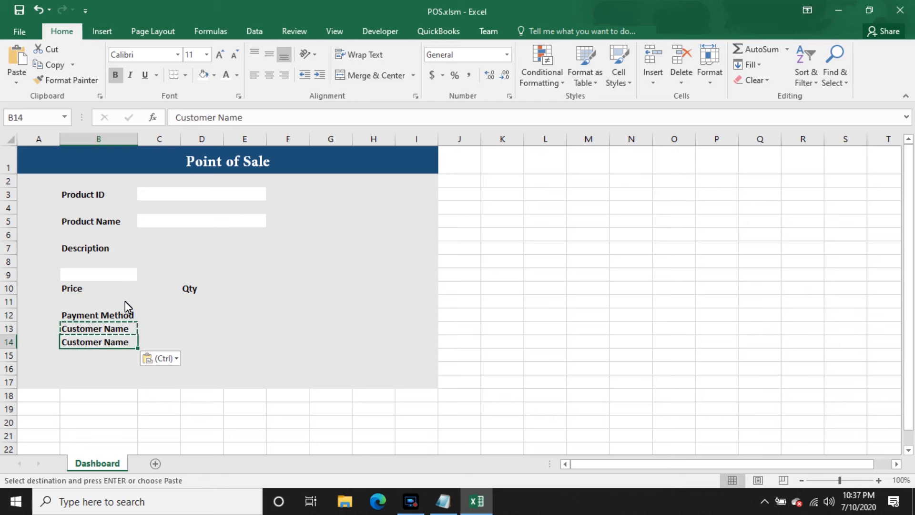
pyautogui.press('Up')
pyautogui.press('Delete')
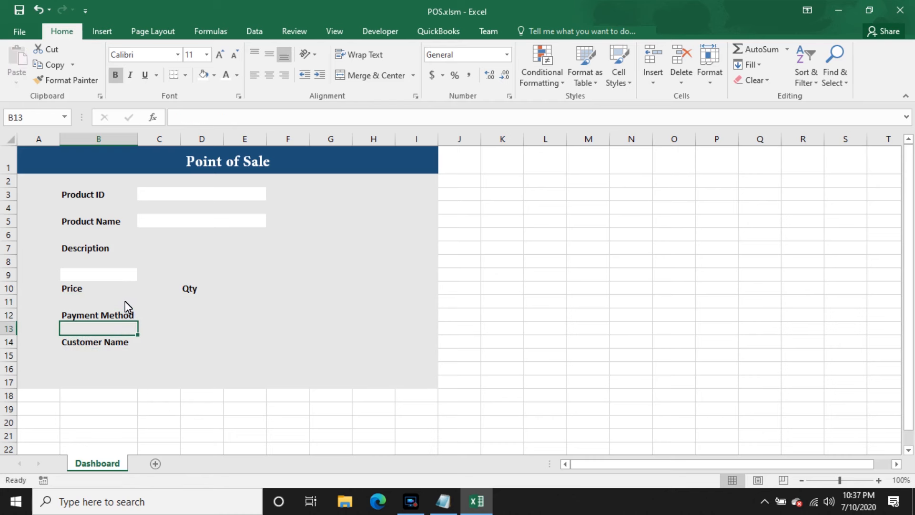
# Step: Fill the stray white cell B9 grey to match the form background
pyautogui.click(127, 275)
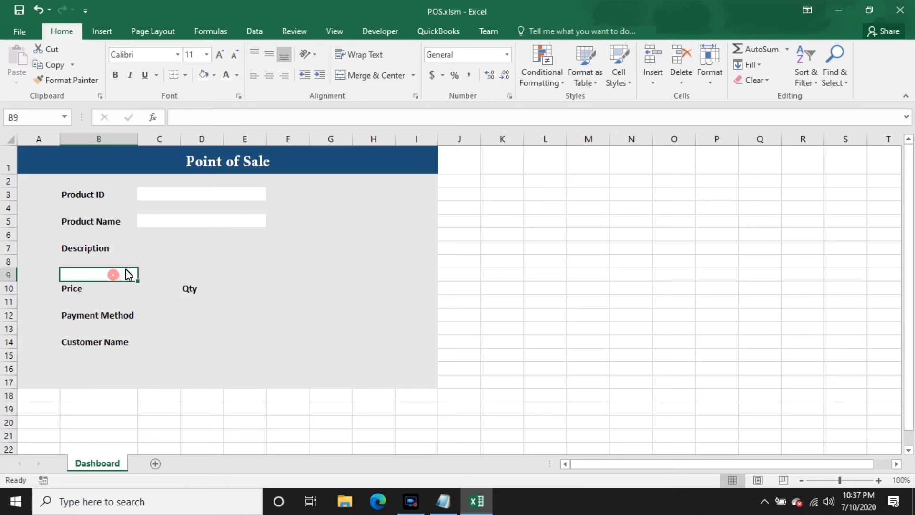
pyautogui.click(214, 75)
pyautogui.click(226, 104)
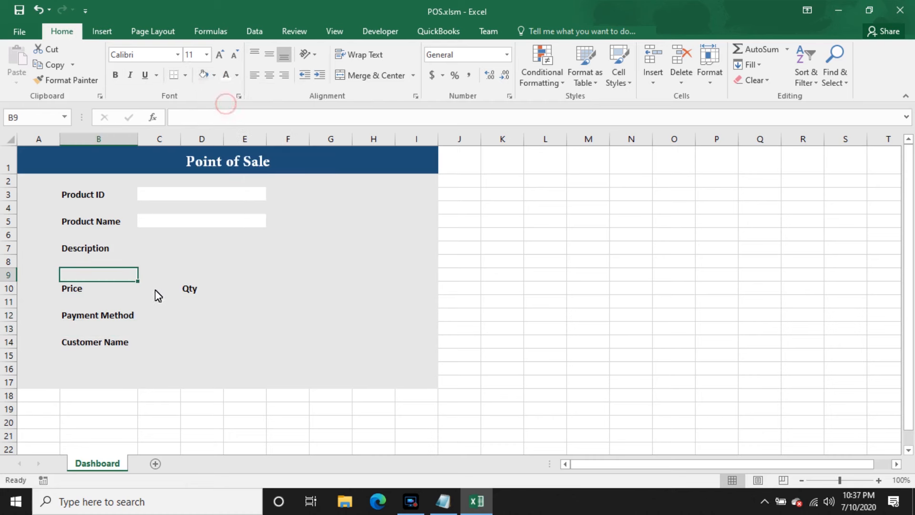
pyautogui.click(148, 260)
pyautogui.click(151, 249)
# Step: Fill C7:E8 white as the Description input box
pyautogui.moveTo(153, 249); pyautogui.dragTo(236, 264)
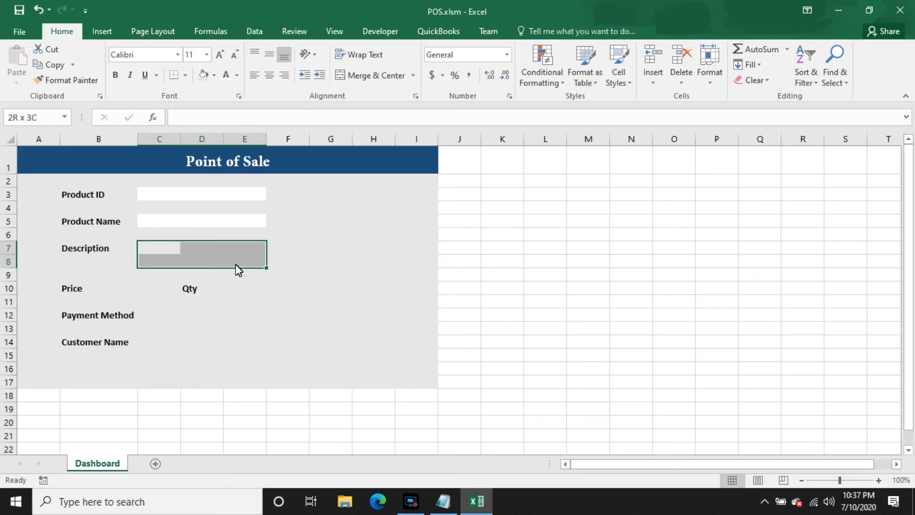
pyautogui.moveTo(235, 265); pyautogui.dragTo(236, 264)
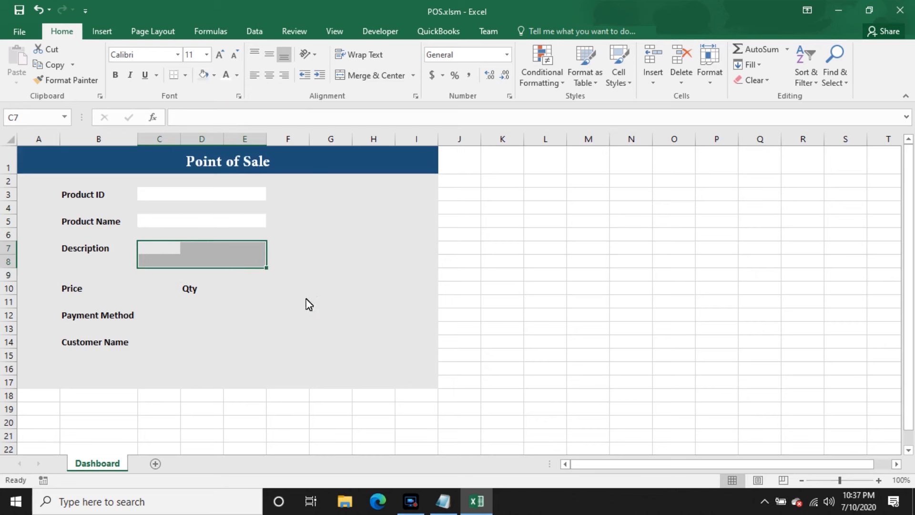
pyautogui.click(214, 76)
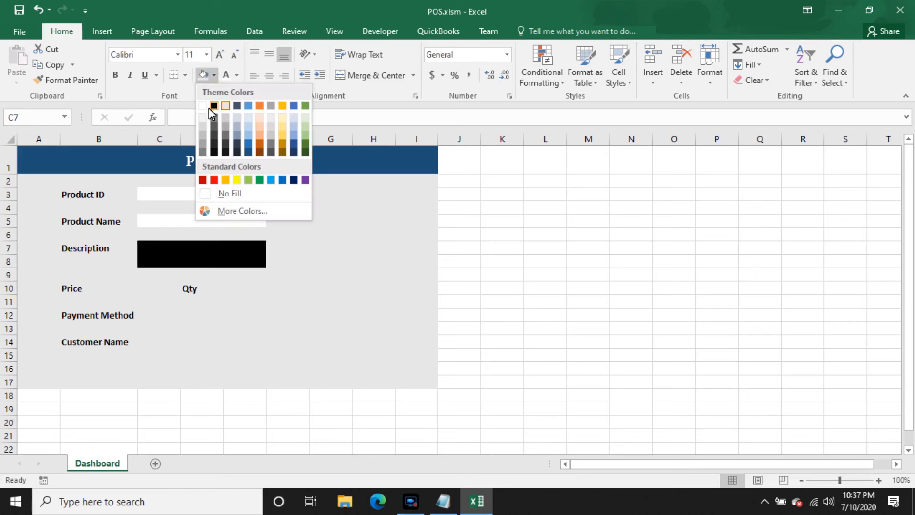
pyautogui.click(203, 106)
# Step: Fill C10 beside Price and E10 beside Qty white
pyautogui.click(169, 292)
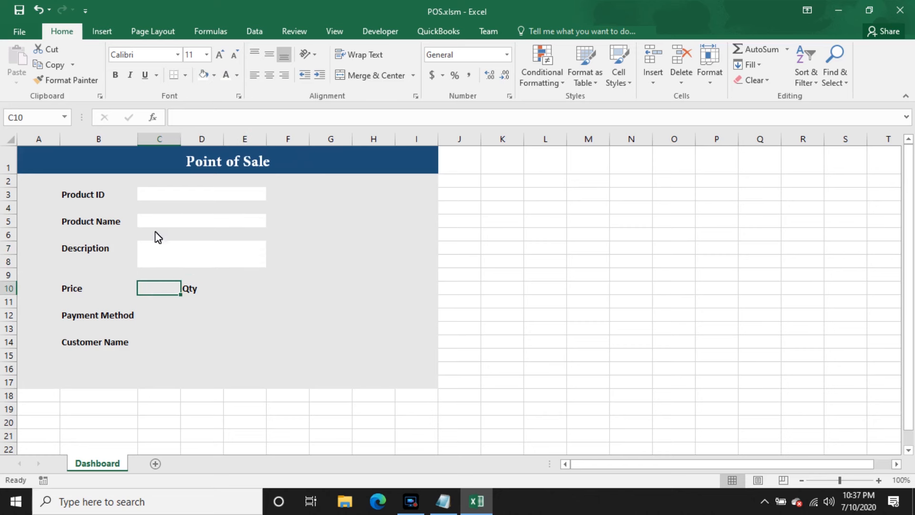
pyautogui.click(203, 76)
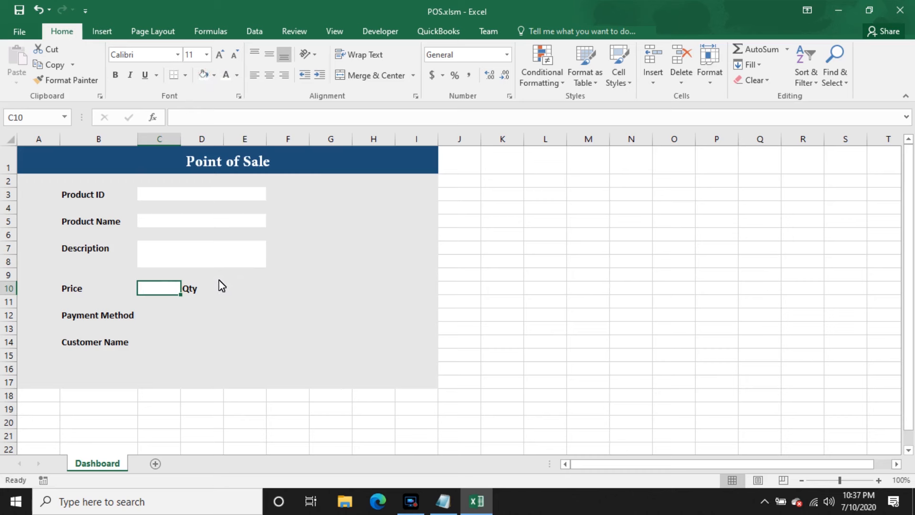
pyautogui.click(229, 289)
pyautogui.click(211, 290)
pyautogui.click(243, 292)
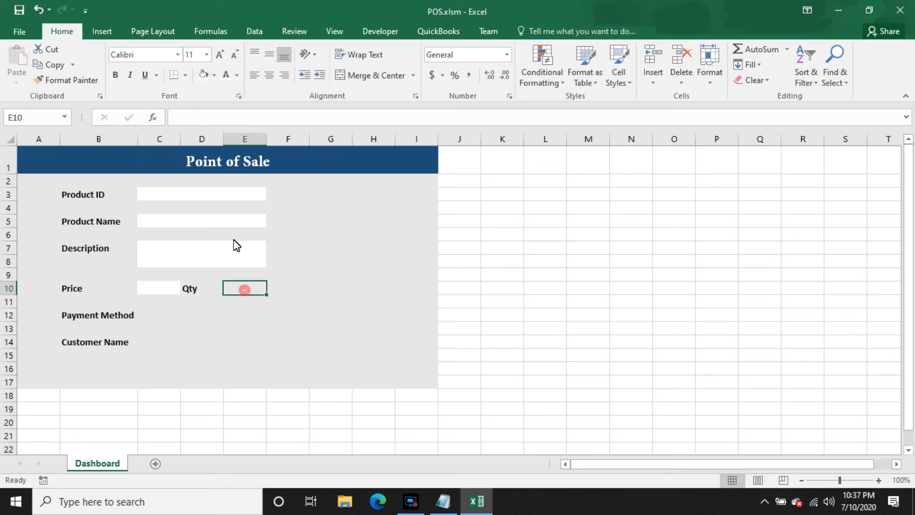
pyautogui.click(202, 76)
pyautogui.click(203, 327)
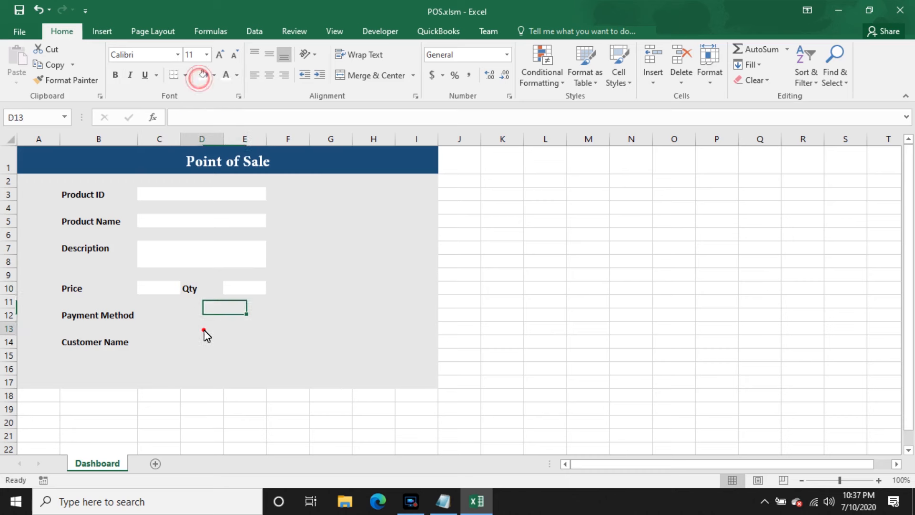
pyautogui.click(149, 317)
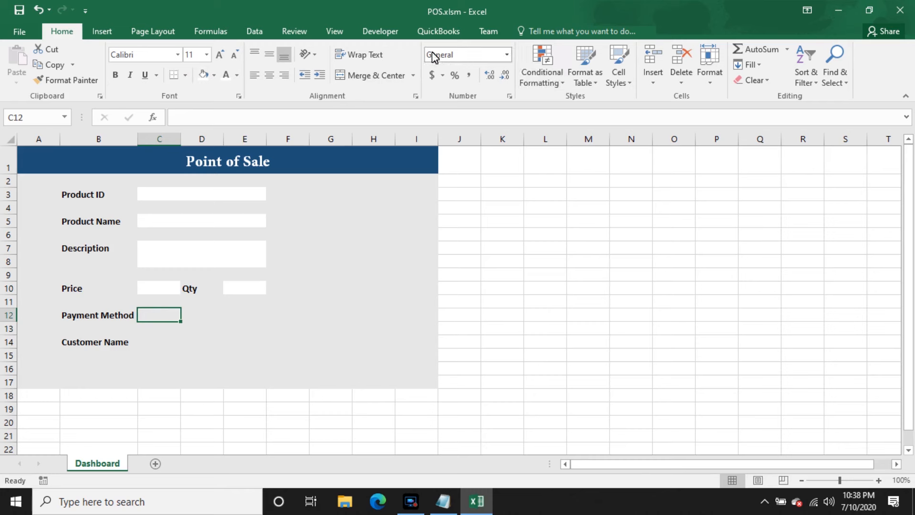
pyautogui.click(18, 33)
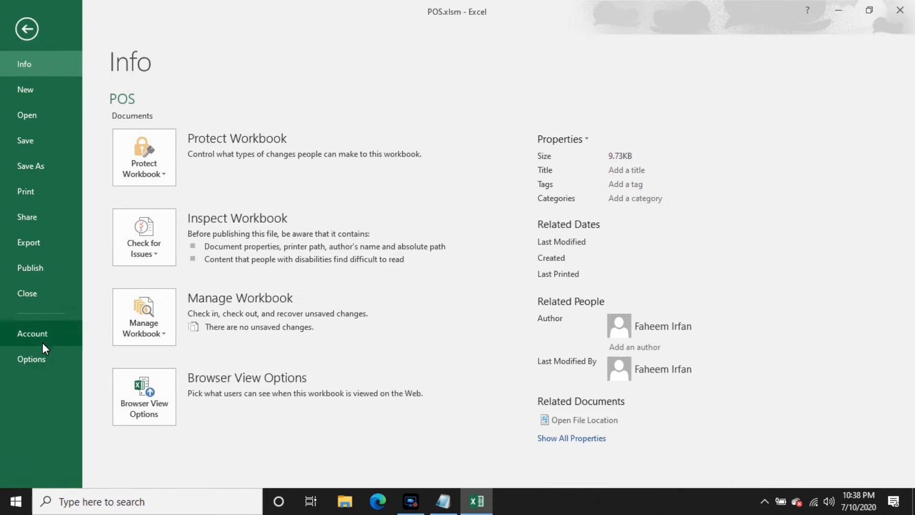
pyautogui.click(38, 359)
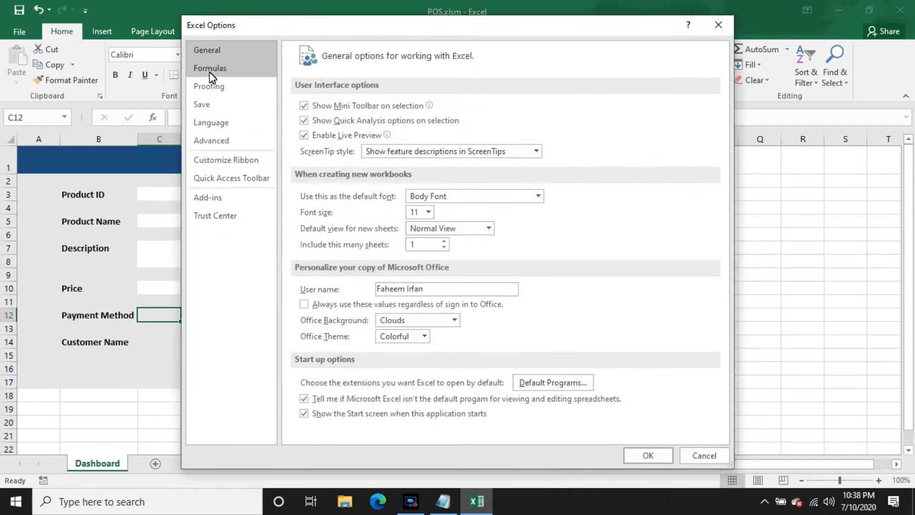
pyautogui.click(243, 165)
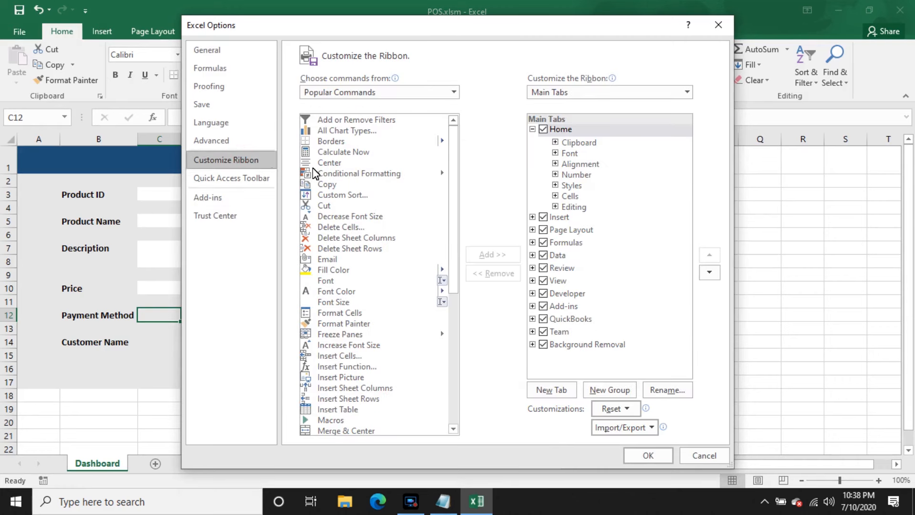
pyautogui.click(544, 294)
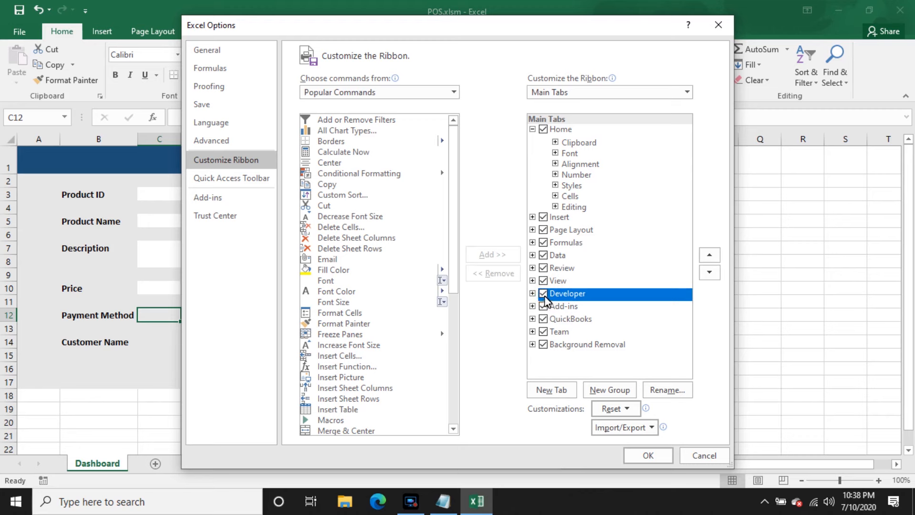
pyautogui.click(651, 457)
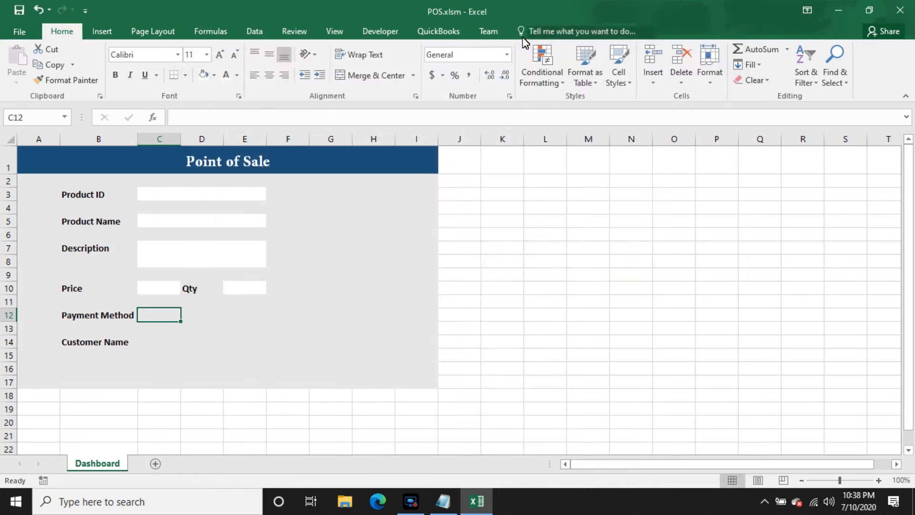
# Step: Show the Developer tab and draw a Form Combo Box beside Payment Method
pyautogui.click(444, 33)
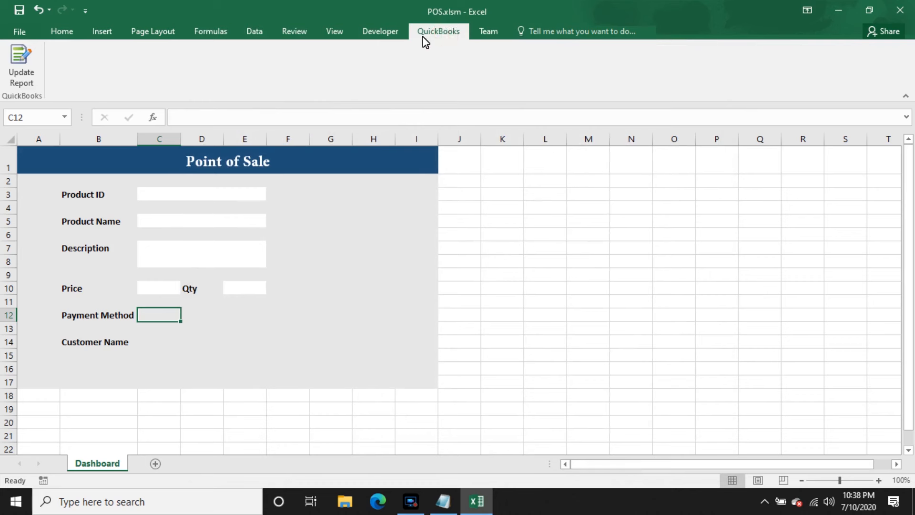
pyautogui.click(380, 31)
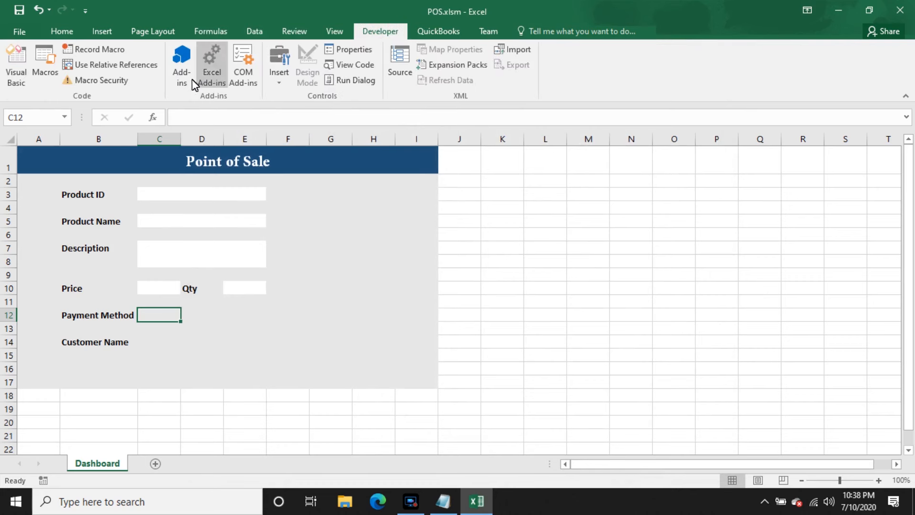
pyautogui.click(278, 80)
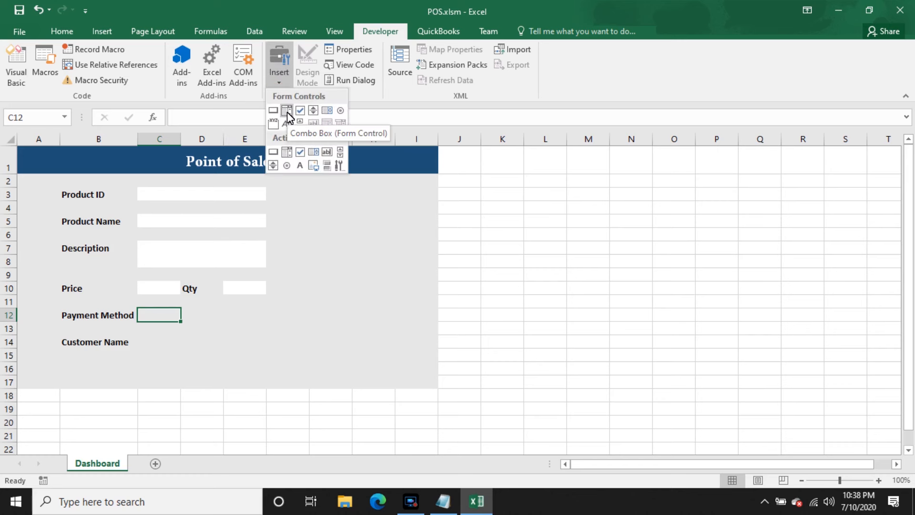
pyautogui.click(286, 112)
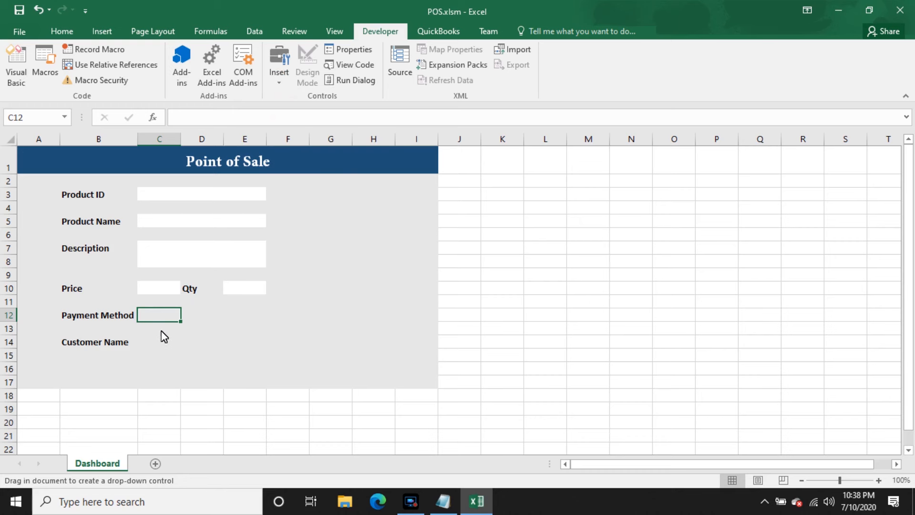
pyautogui.moveTo(139, 310); pyautogui.dragTo(266, 328)
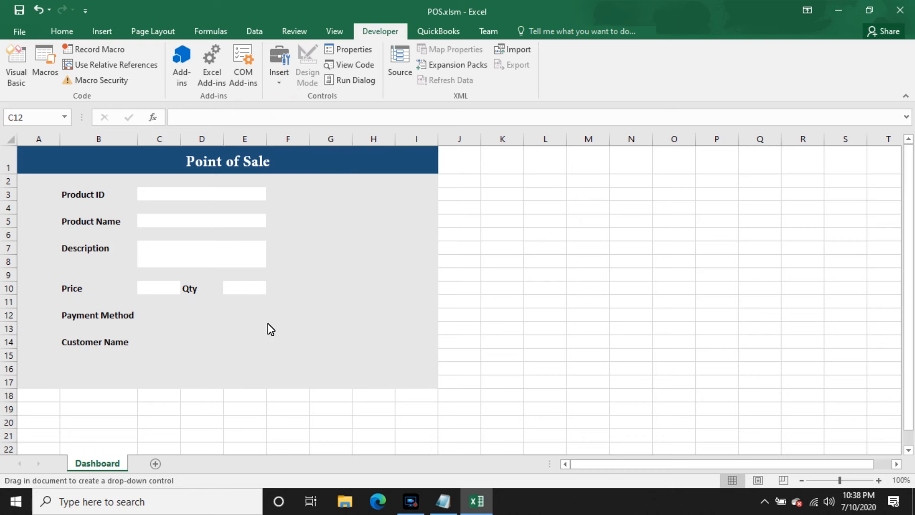
pyautogui.click(313, 320)
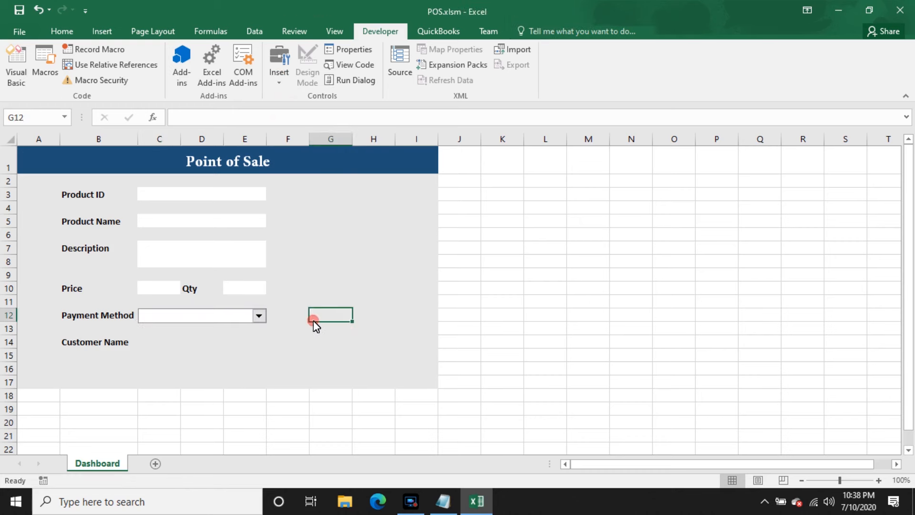
# Step: Draw an ActiveX Combo Box beside Customer Name
pyautogui.click(281, 77)
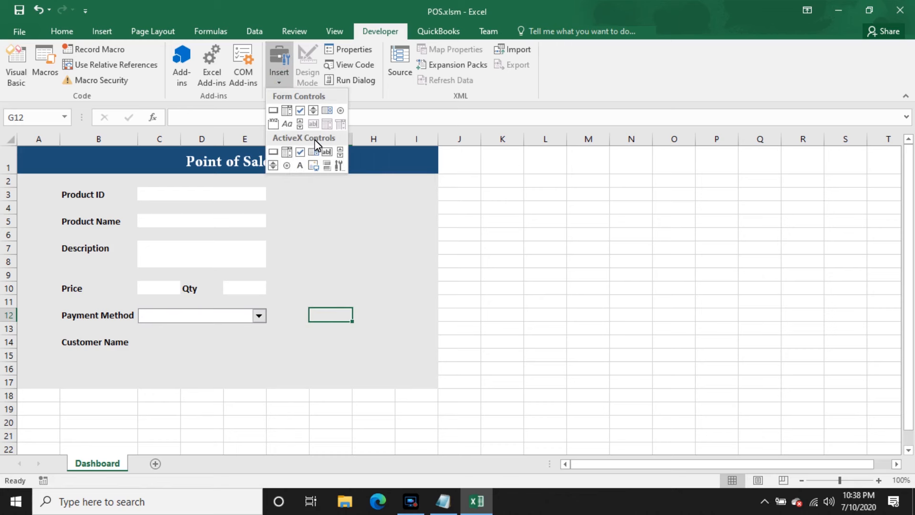
pyautogui.click(286, 151)
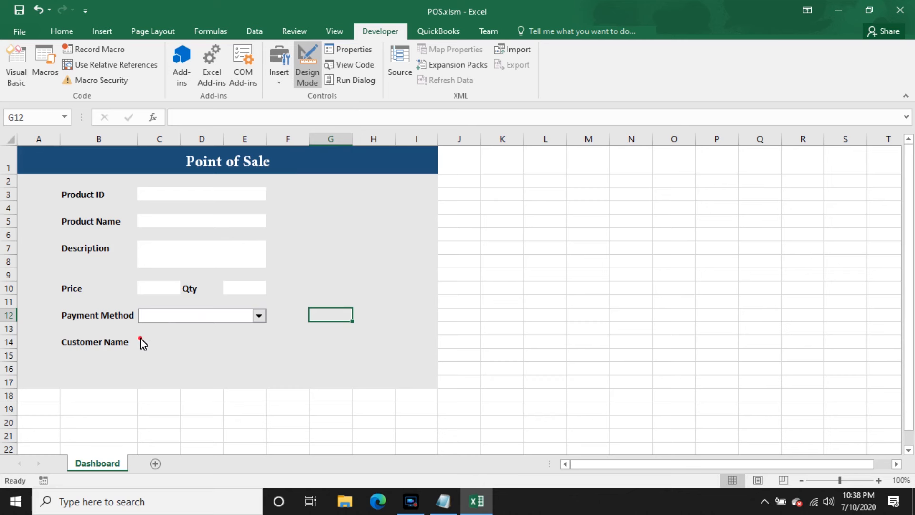
pyautogui.moveTo(140, 339)
pyautogui.mouseDown()
pyautogui.moveTo(280, 353)
pyautogui.moveTo(265, 353)
pyautogui.mouseUp()
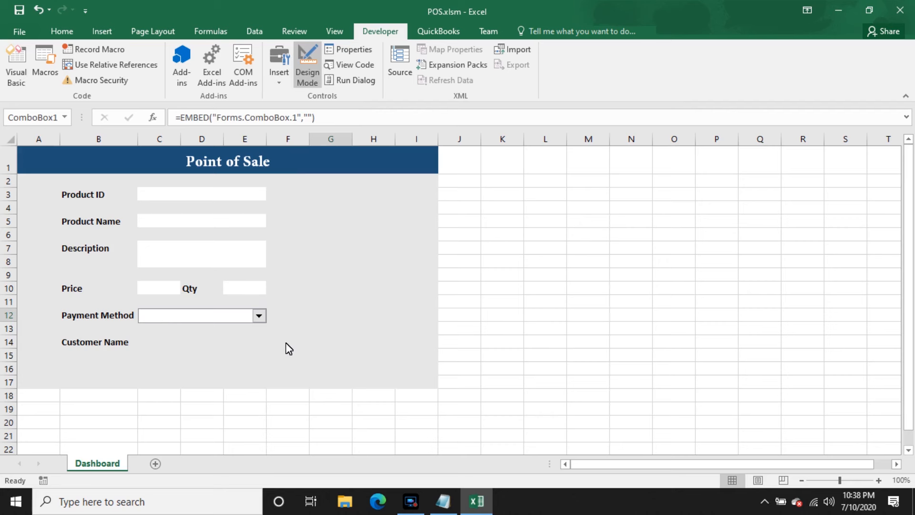
pyautogui.click(296, 315)
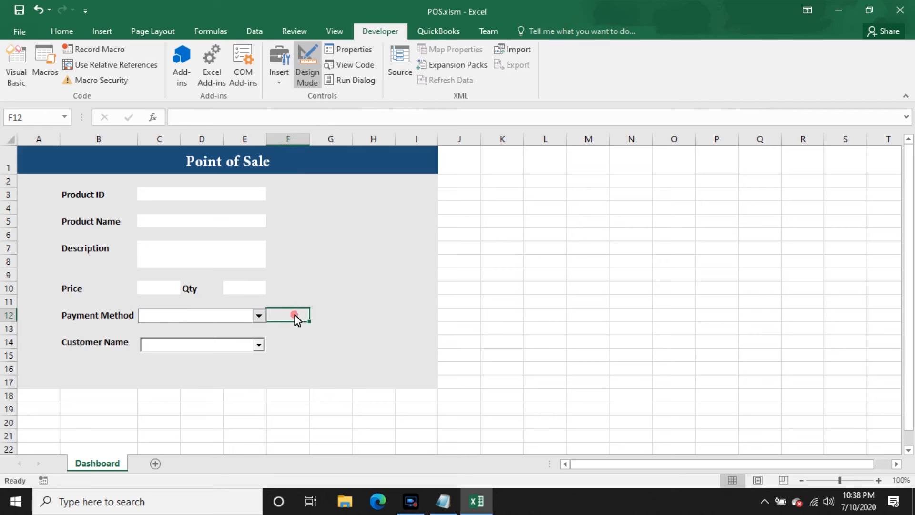
# Step: Draw a Form Controls button in rows 16–17 below Customer Name, accepting the macro prompt
pyautogui.click(278, 82)
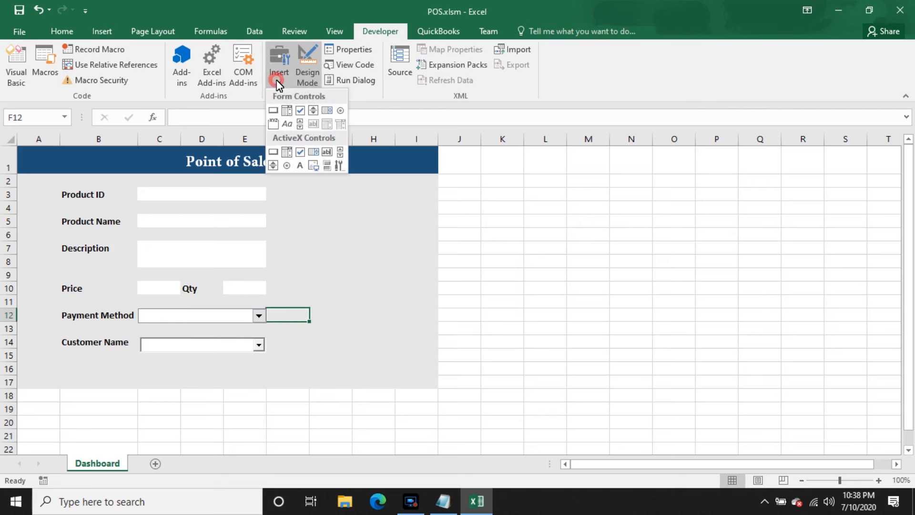
pyautogui.click(272, 110)
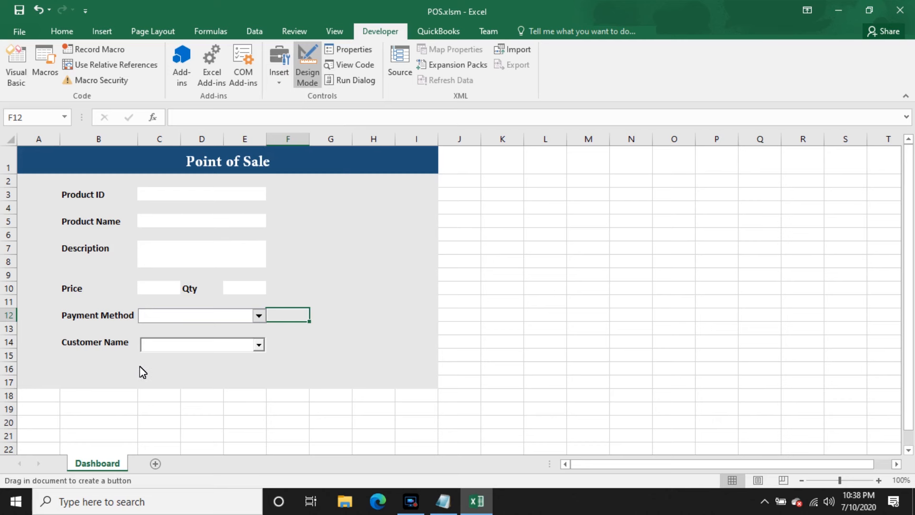
pyautogui.moveTo(140, 364); pyautogui.dragTo(186, 384)
pyautogui.click(670, 308)
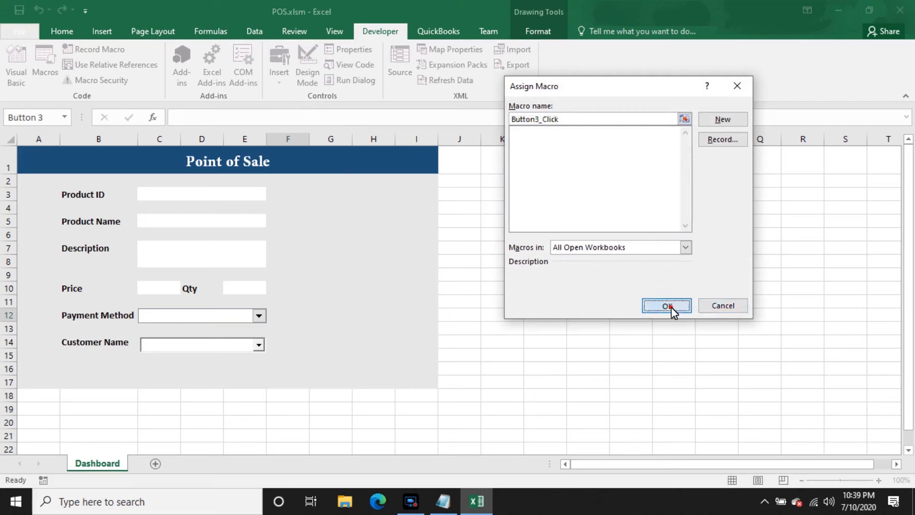
pyautogui.click(210, 367)
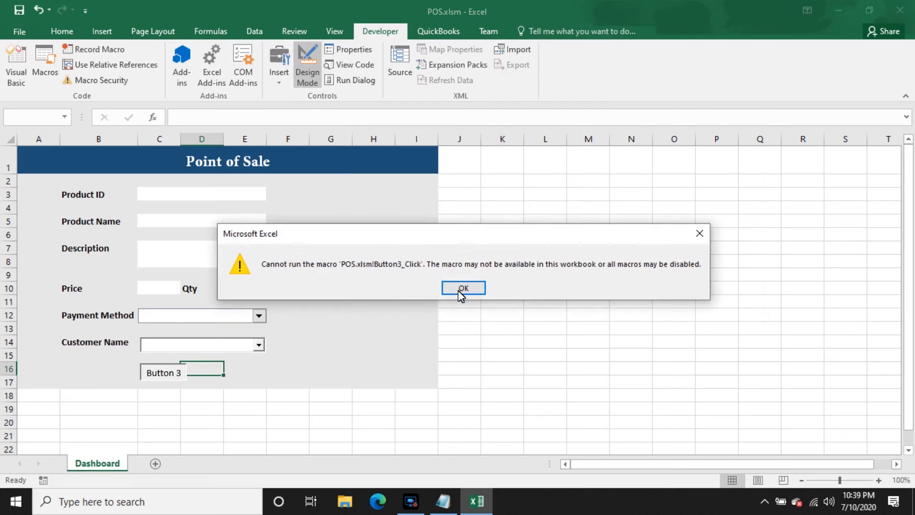
pyautogui.click(472, 286)
# Step: Change the button's caption from Button 3 to Save
pyautogui.click(158, 371)
pyautogui.rightClick(158, 372)
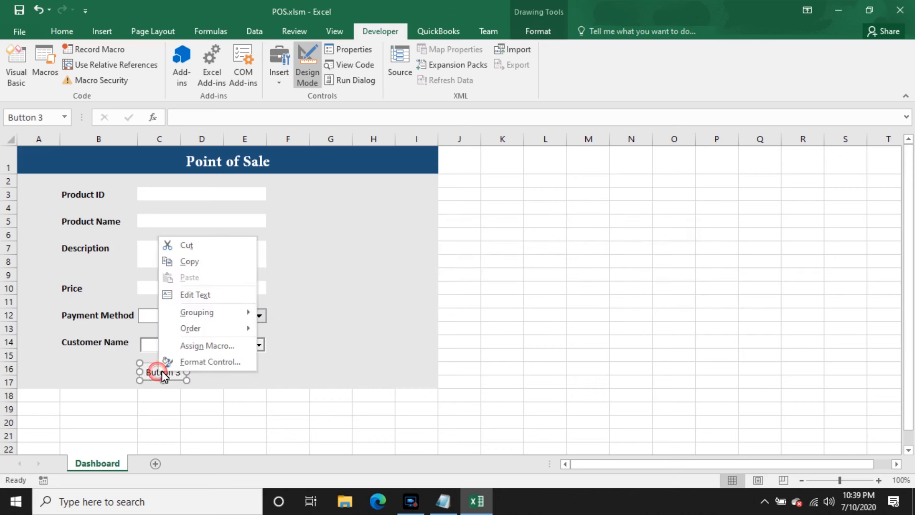
pyautogui.click(212, 299)
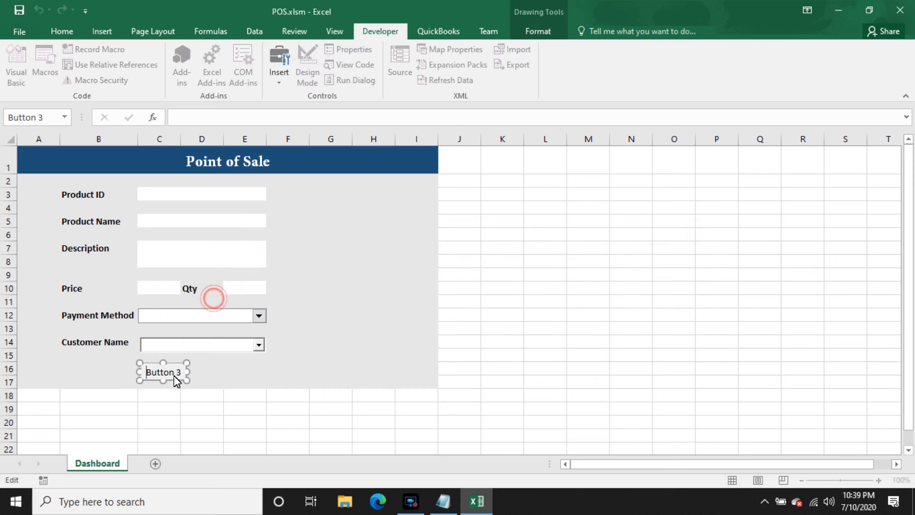
pyautogui.moveTo(148, 373); pyautogui.dragTo(199, 380)
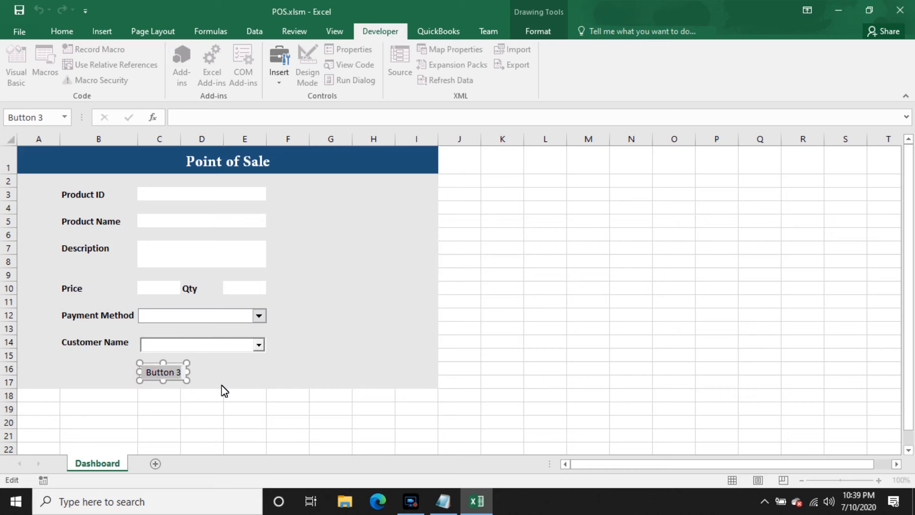
pyautogui.write('Save')
pyautogui.click(227, 396)
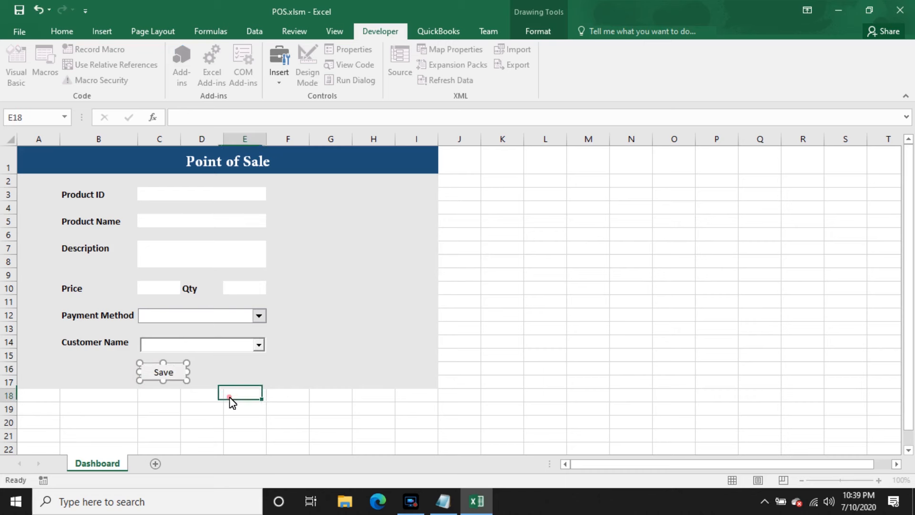
pyautogui.rightClick(167, 371)
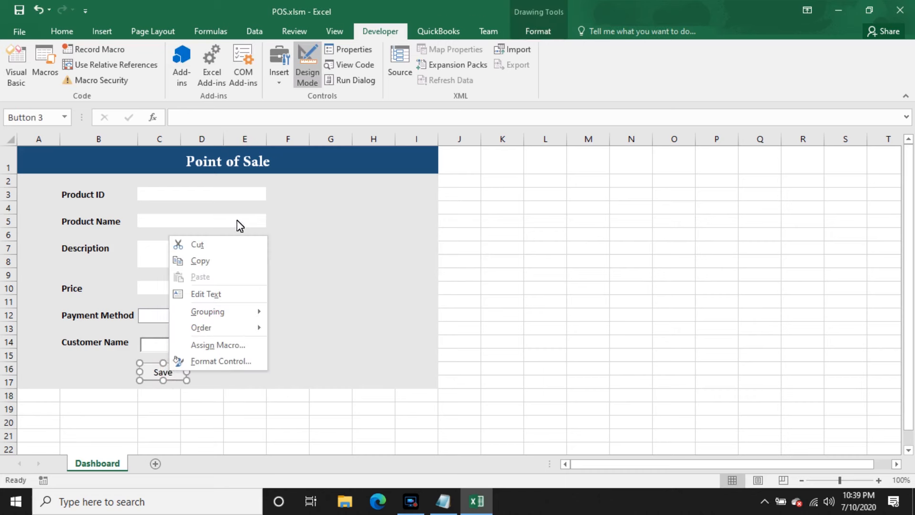
# Step: Bold the Save button caption and paste a duplicate beside it on row 16
pyautogui.click(60, 30)
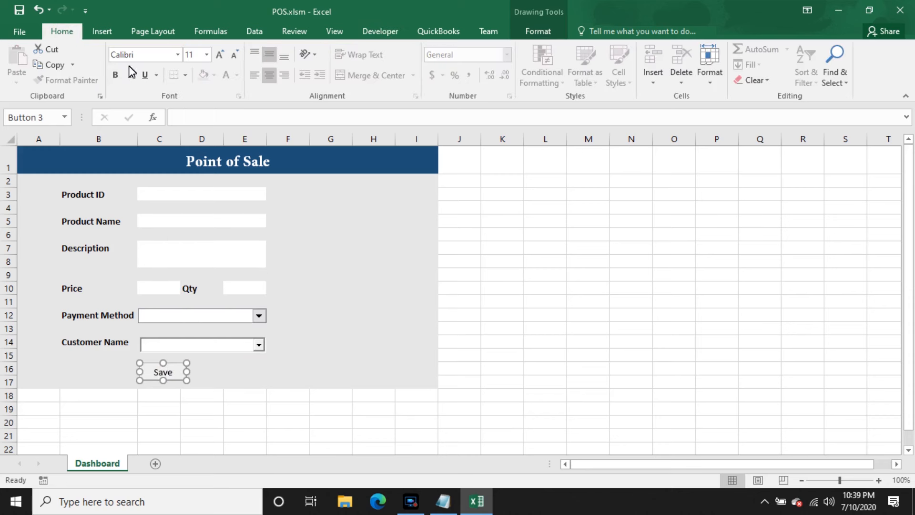
pyautogui.click(115, 75)
pyautogui.hotkey('ctrl', 'c')
pyautogui.hotkey('ctrl', 'v')
pyautogui.moveTo(187, 388); pyautogui.dragTo(246, 378)
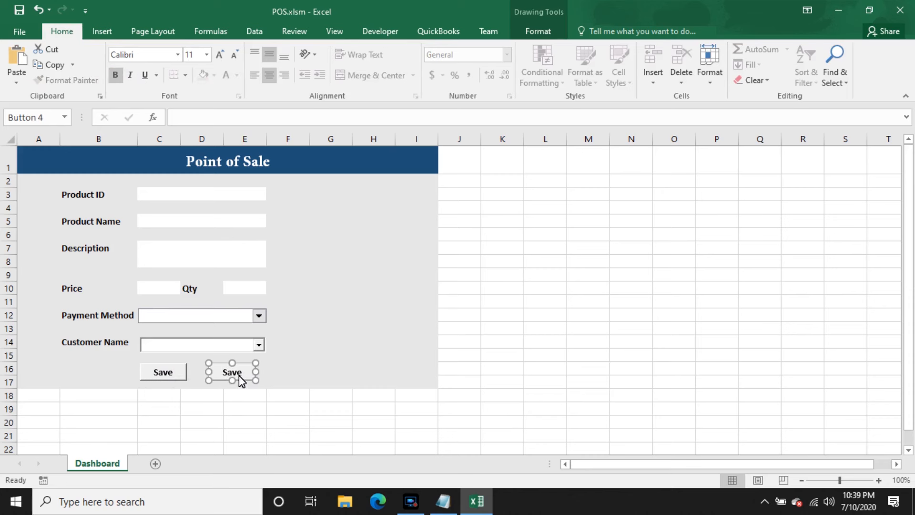
# Step: Caption the duplicate Clear, then paste another copy and move it beside Product ID
pyautogui.rightClick(237, 375)
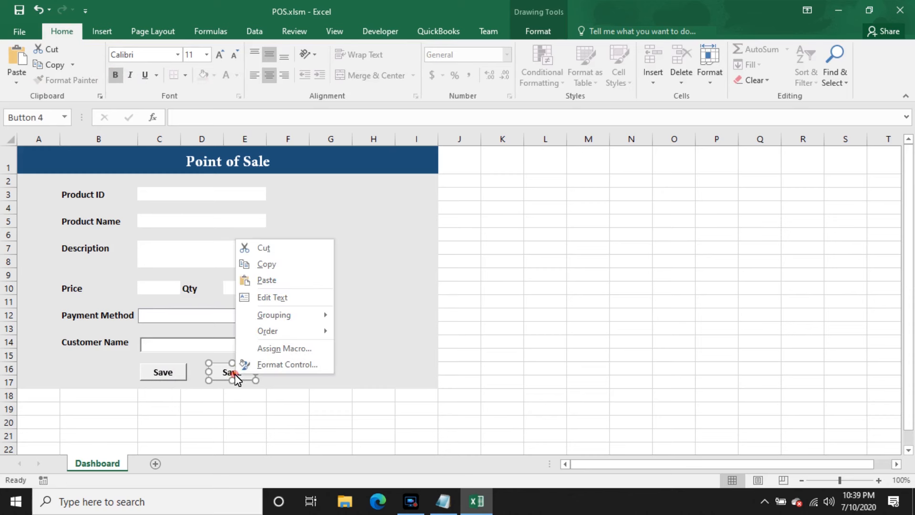
pyautogui.click(282, 305)
pyautogui.hotkey('shift', 'Right')
pyautogui.hotkey('shift', 'Right')
pyautogui.hotkey('shift', 'Right')
pyautogui.hotkey('shift', 'Right')
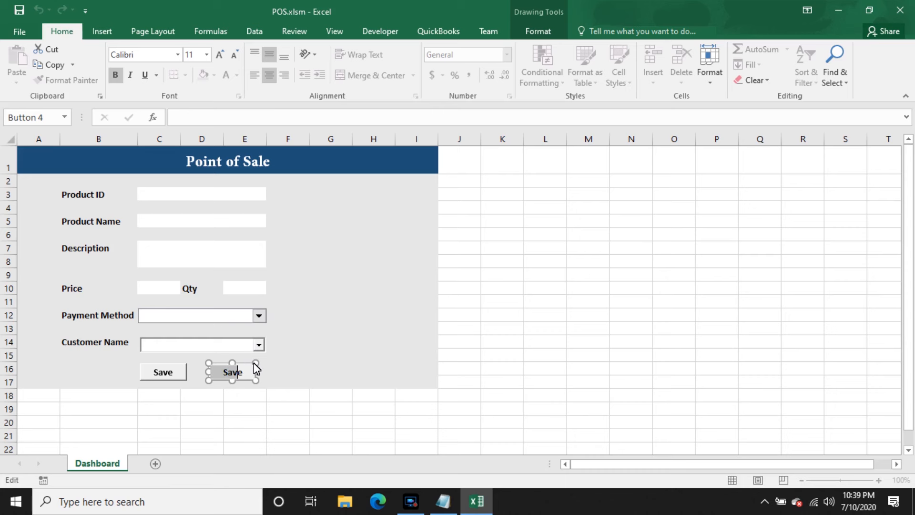
pyautogui.write('Clear')
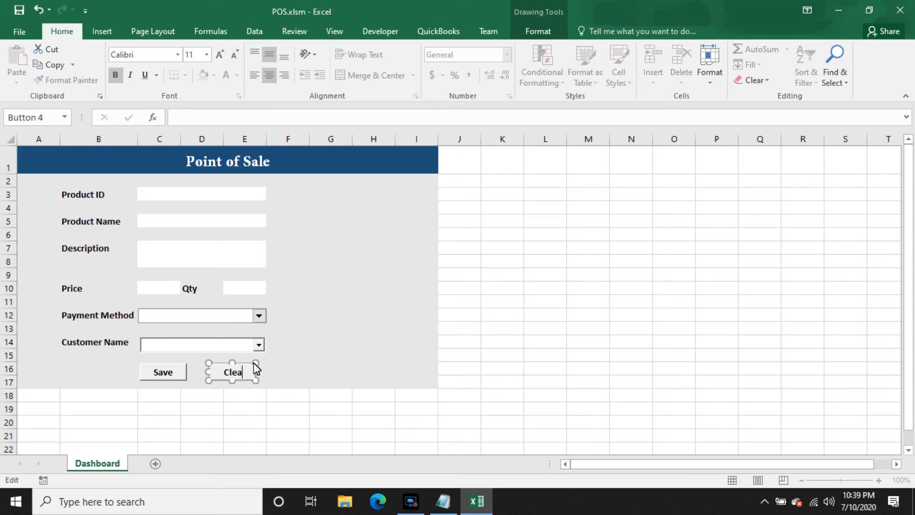
pyautogui.click(284, 364)
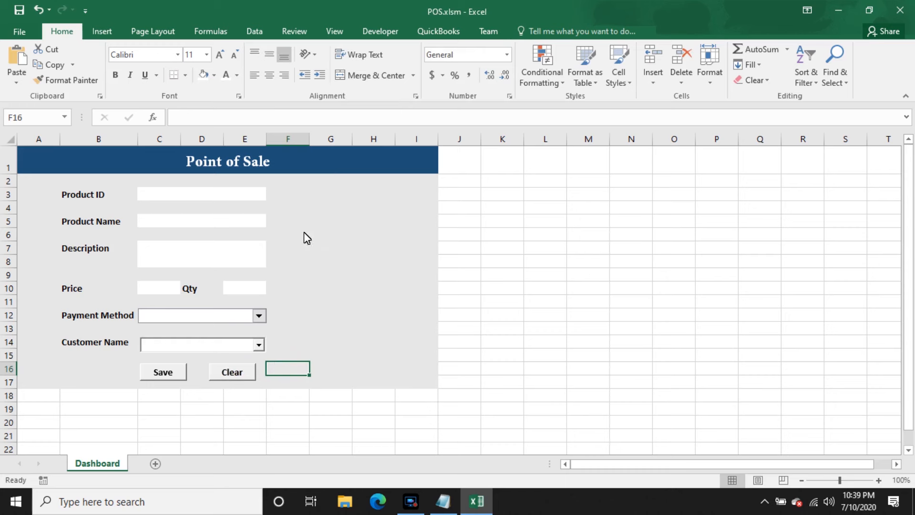
pyautogui.hotkey('ctrl', 'v')
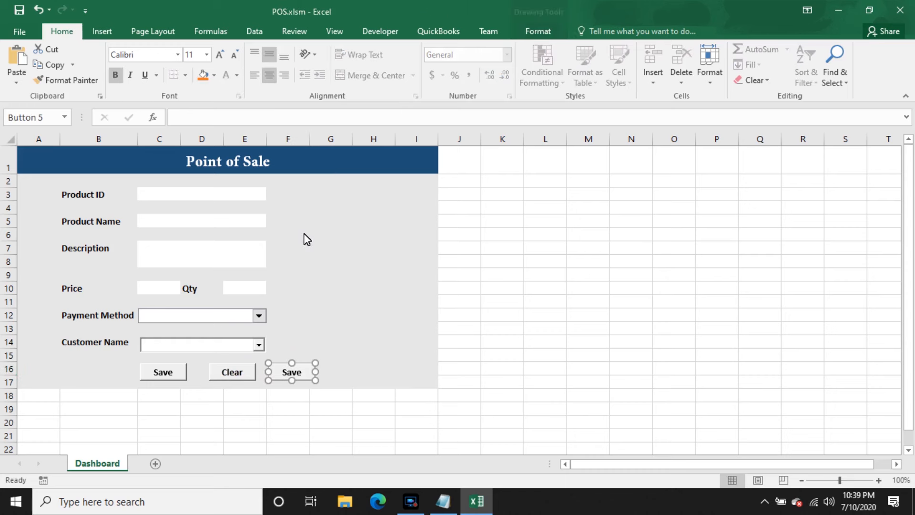
pyautogui.moveTo(281, 369); pyautogui.dragTo(287, 190)
# Step: Change the caption of the button at F3 from Save to Find
pyautogui.keyDown('ctrl'); pyautogui.click(287, 190); pyautogui.keyUp('ctrl')
pyautogui.click(299, 195)
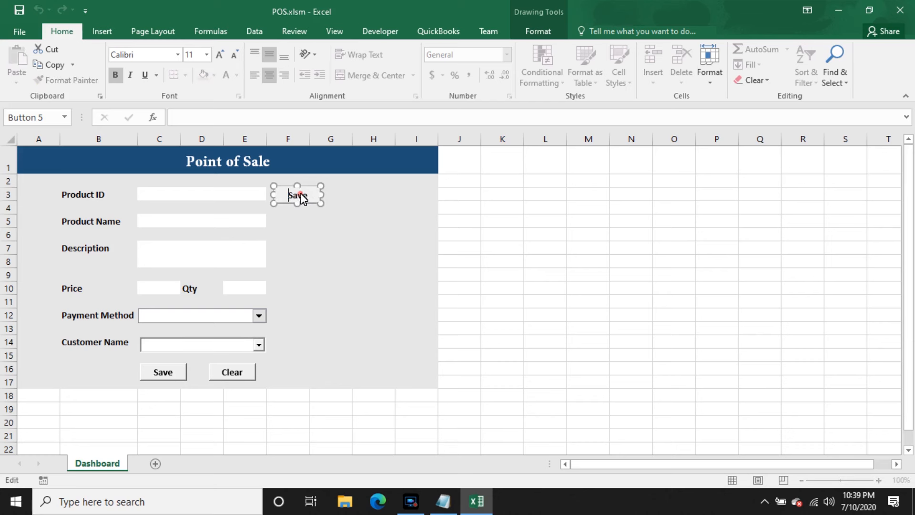
pyautogui.hotkey('shift', 'Right')
pyautogui.hotkey('shift', 'Right')
pyautogui.hotkey('shift', 'Right')
pyautogui.hotkey('shift', 'Right')
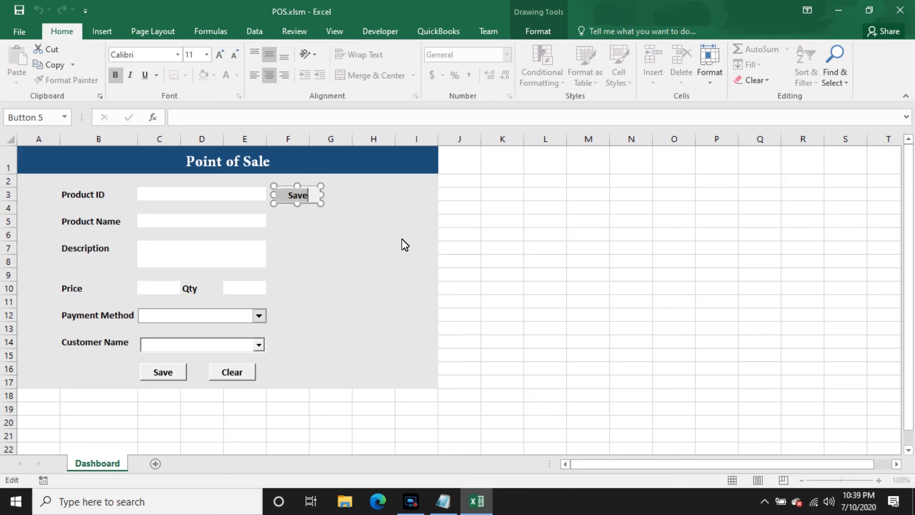
pyautogui.write('Find')
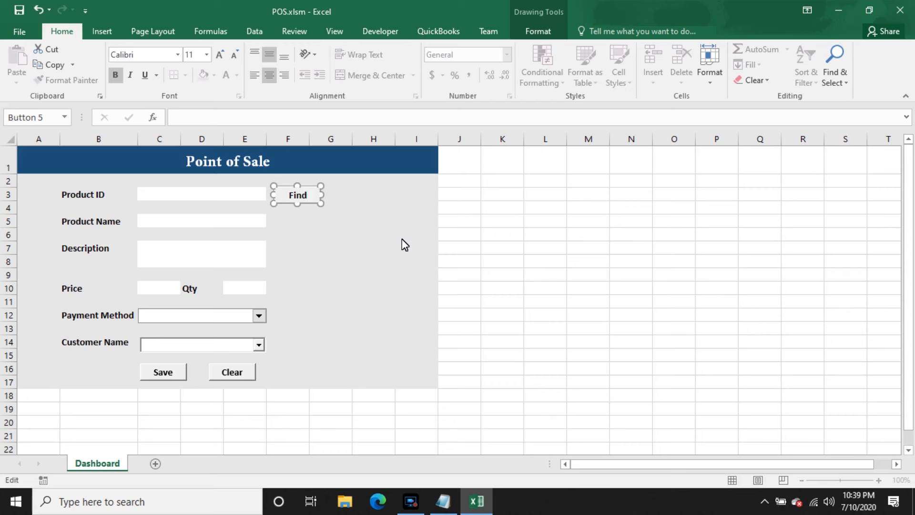
pyautogui.click(401, 237)
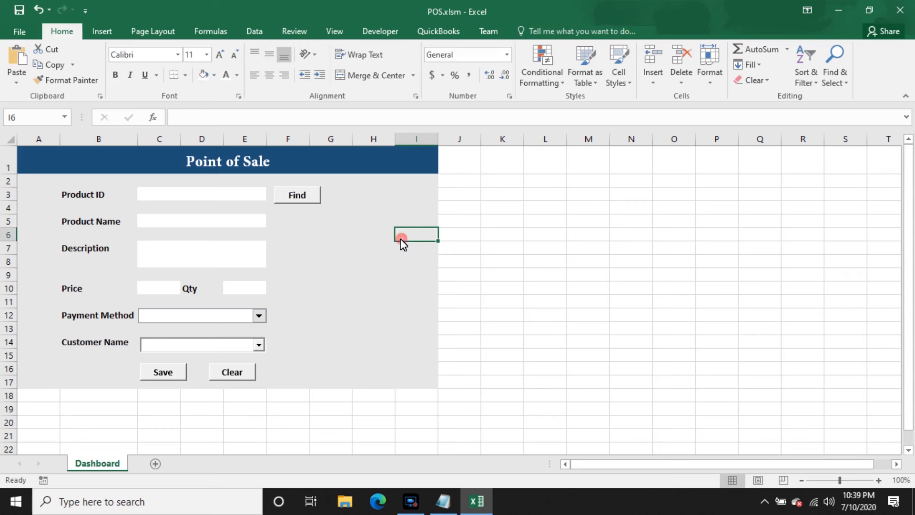
pyautogui.click(360, 220)
pyautogui.click(333, 220)
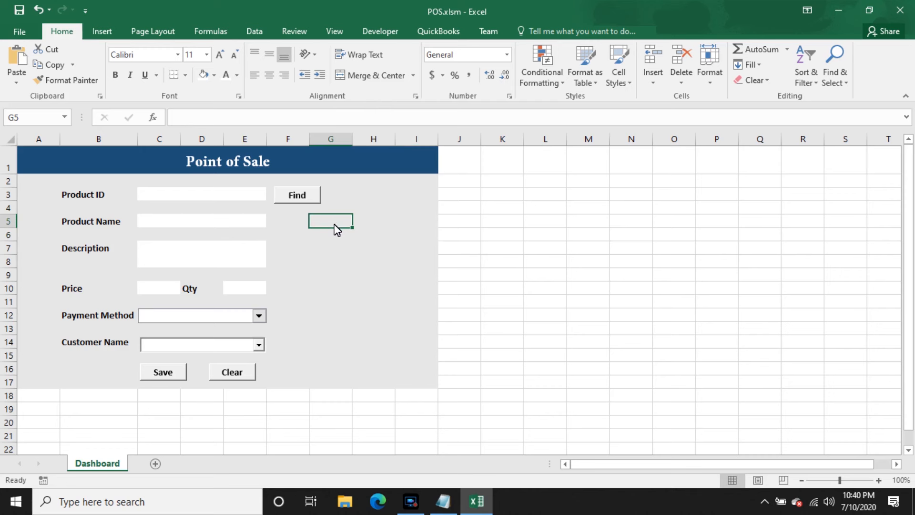
# Step: Shade G5:H9 light blue as the totals area
pyautogui.click(334, 223)
pyautogui.moveTo(368, 226); pyautogui.dragTo(379, 279)
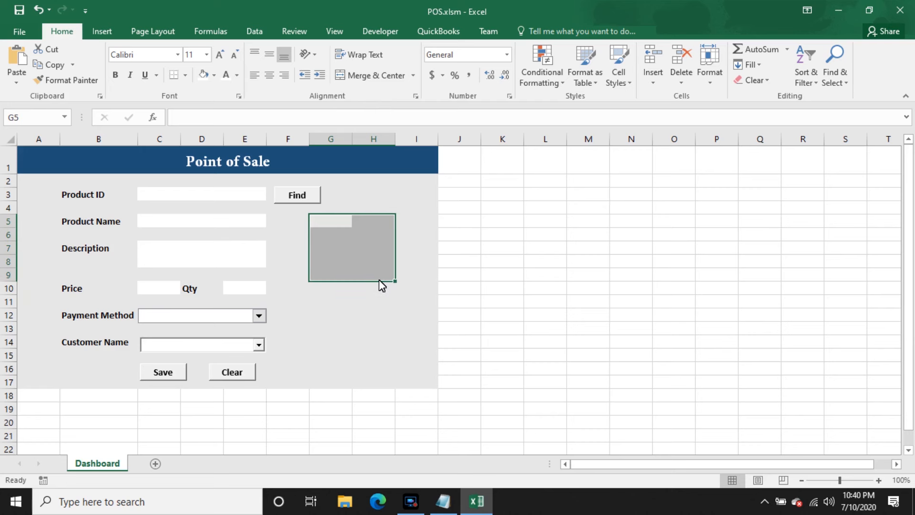
pyautogui.click(214, 76)
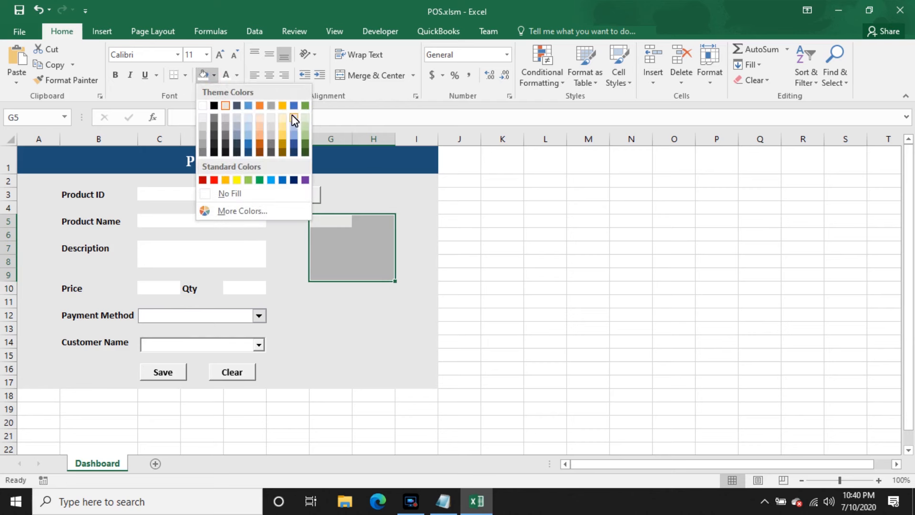
pyautogui.click(294, 117)
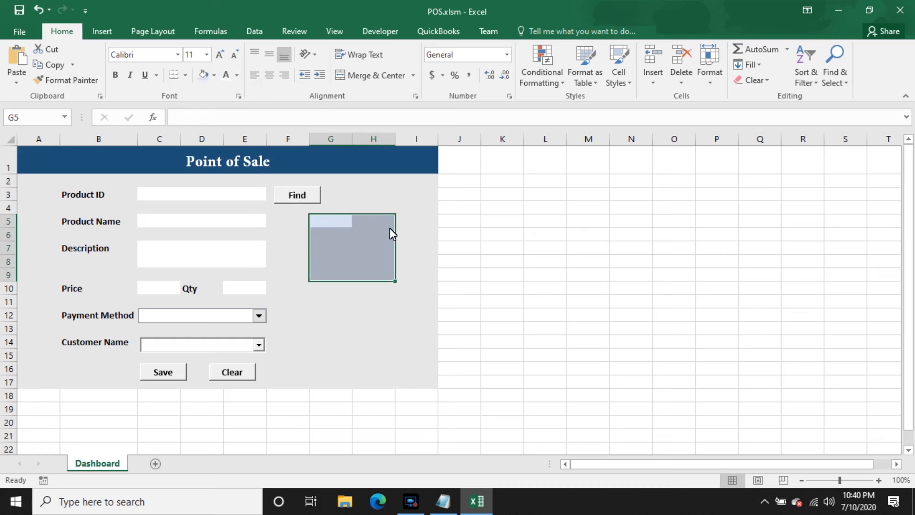
# Step: Enter Subtotal, Discount, Total, Paid and Change in cells G5 through G9
pyautogui.click(339, 223)
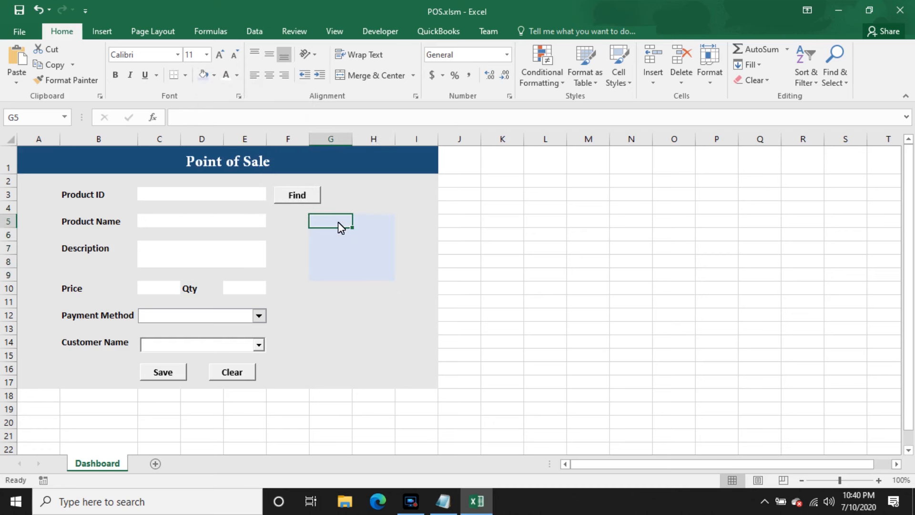
pyautogui.write('Sub')
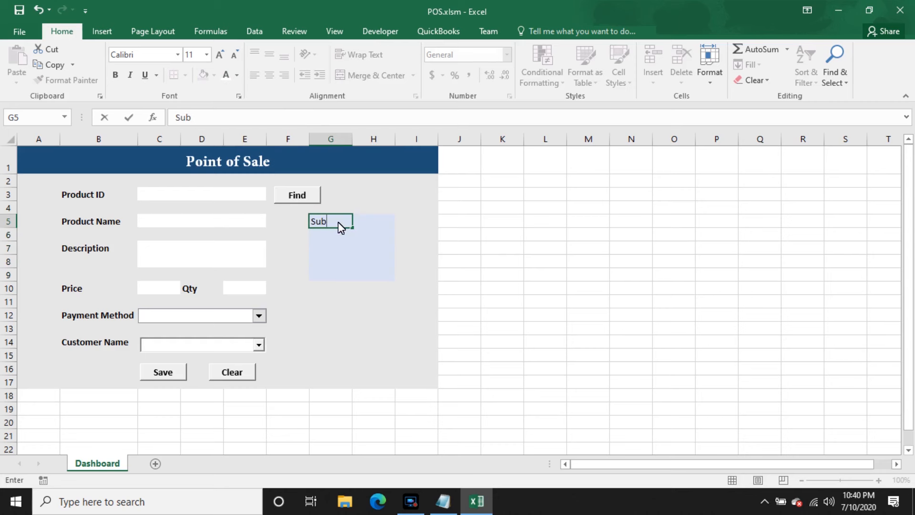
pyautogui.write('total')
pyautogui.press('Return')
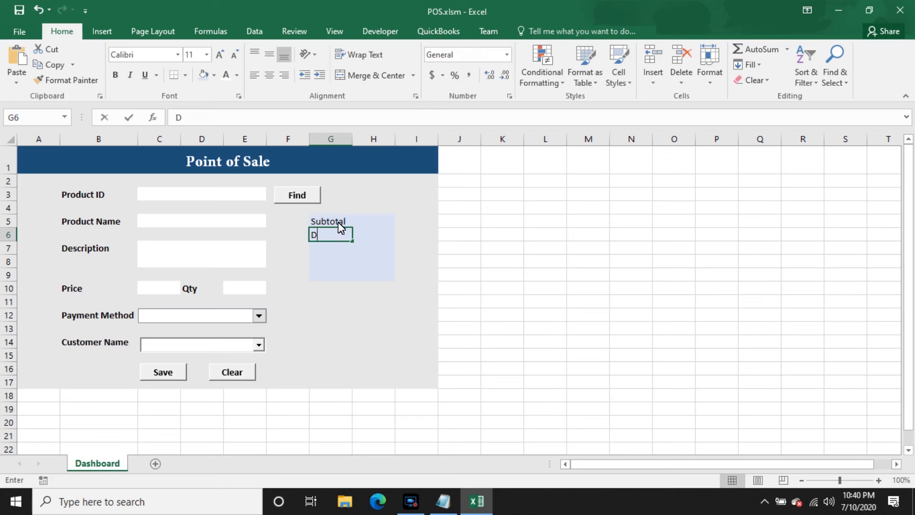
pyautogui.write('Discout')
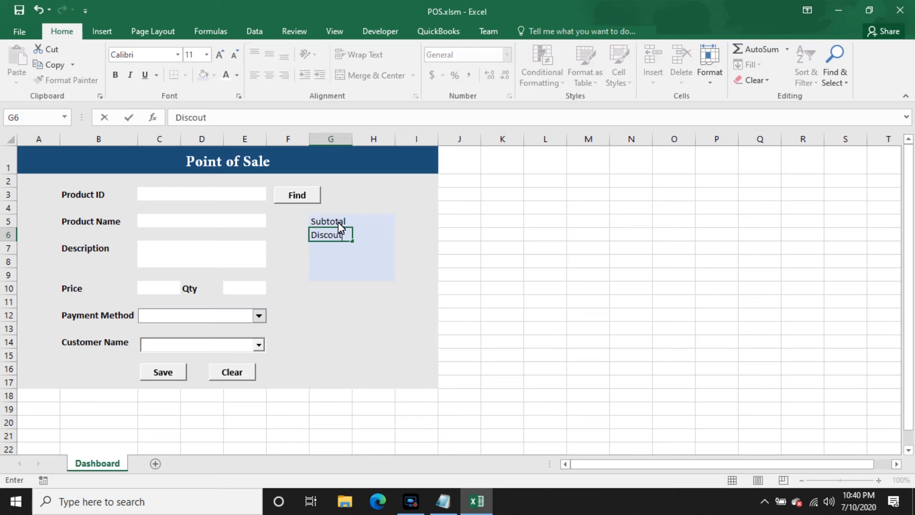
pyautogui.press('BackSpace')
pyautogui.write('nt')
pyautogui.press('Return')
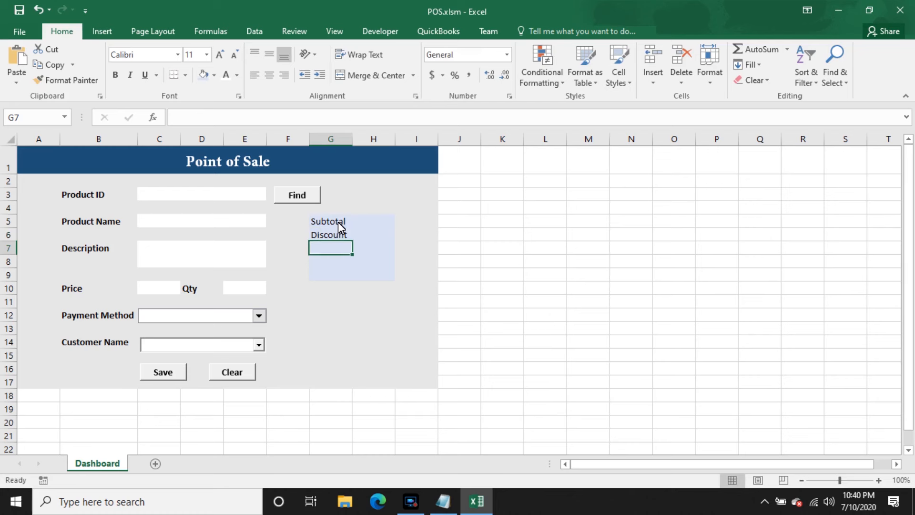
pyautogui.write('Totak')
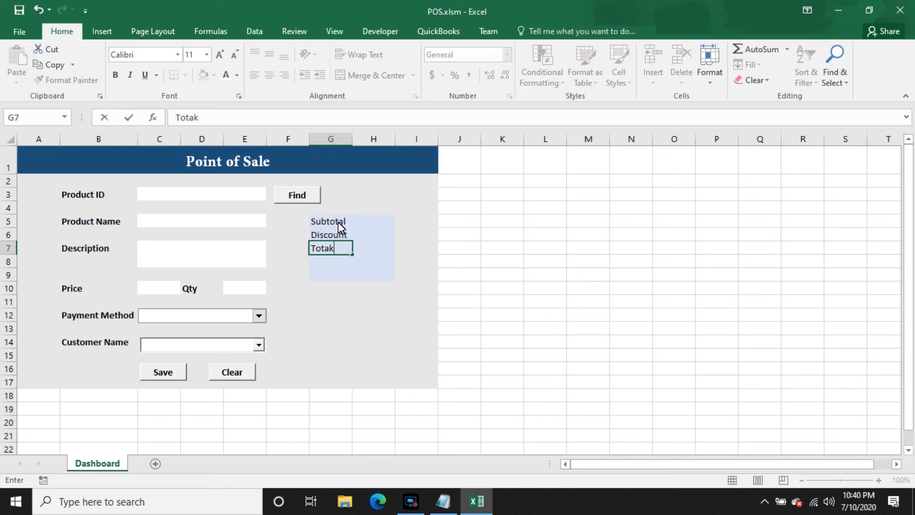
pyautogui.press('BackSpace')
pyautogui.write('l')
pyautogui.press('Return')
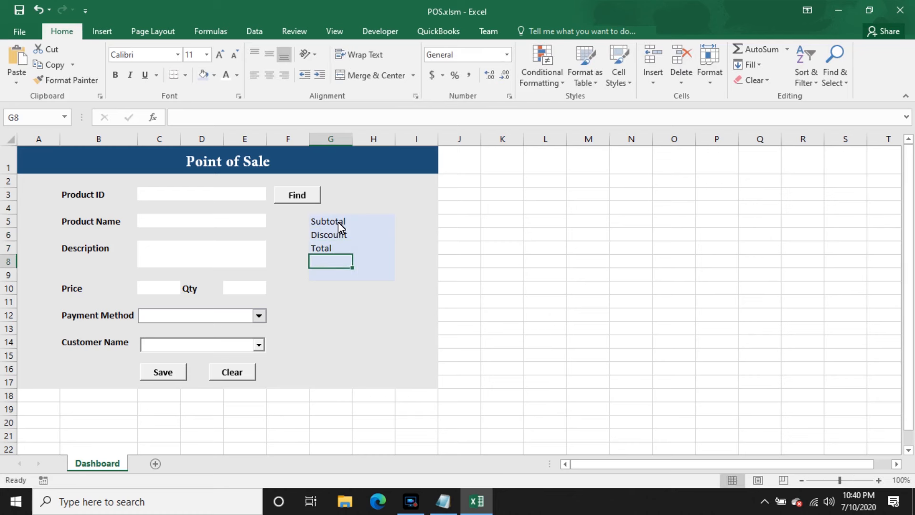
pyautogui.write('Paid')
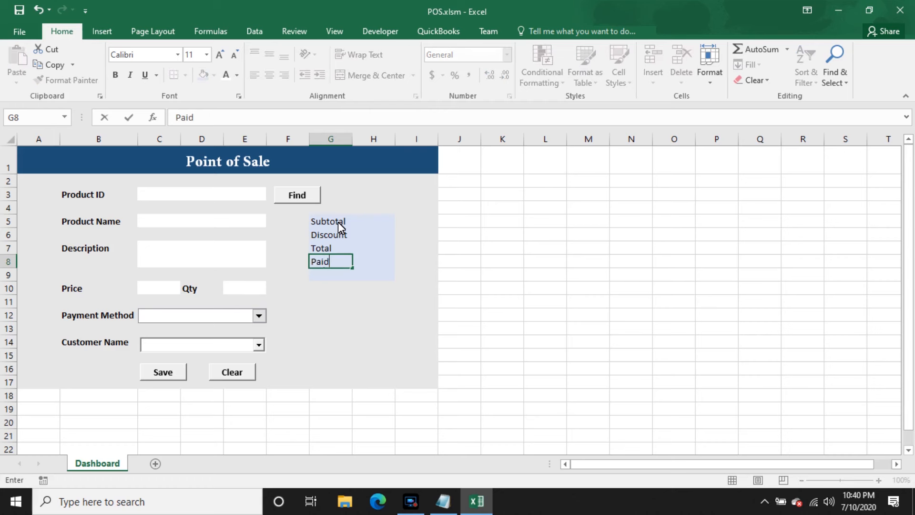
pyautogui.press('Return')
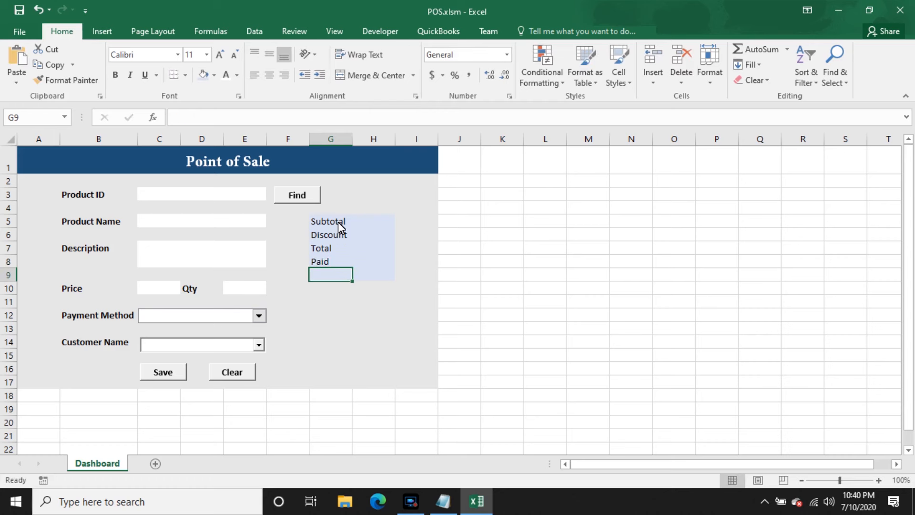
pyautogui.write('Change')
pyautogui.press('Return')
pyautogui.press('Up')
pyautogui.press('Up')
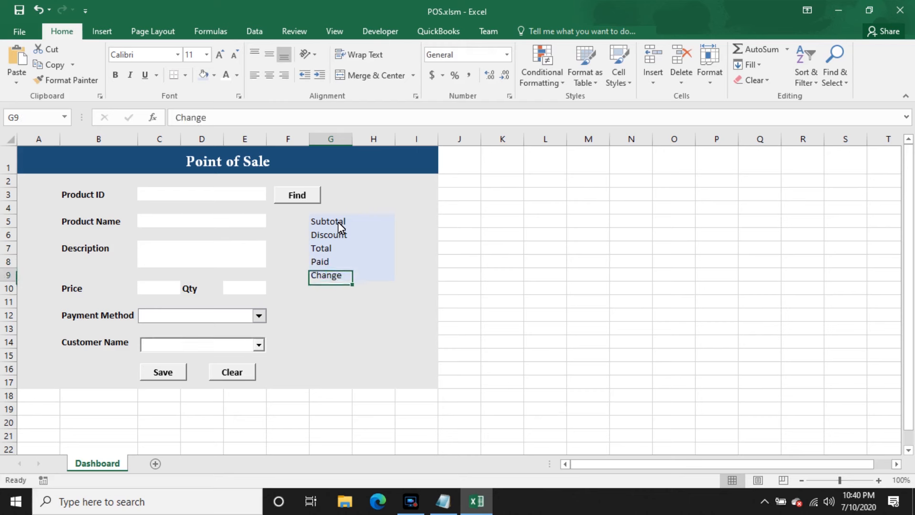
pyautogui.press('Right')
pyautogui.press('Up')
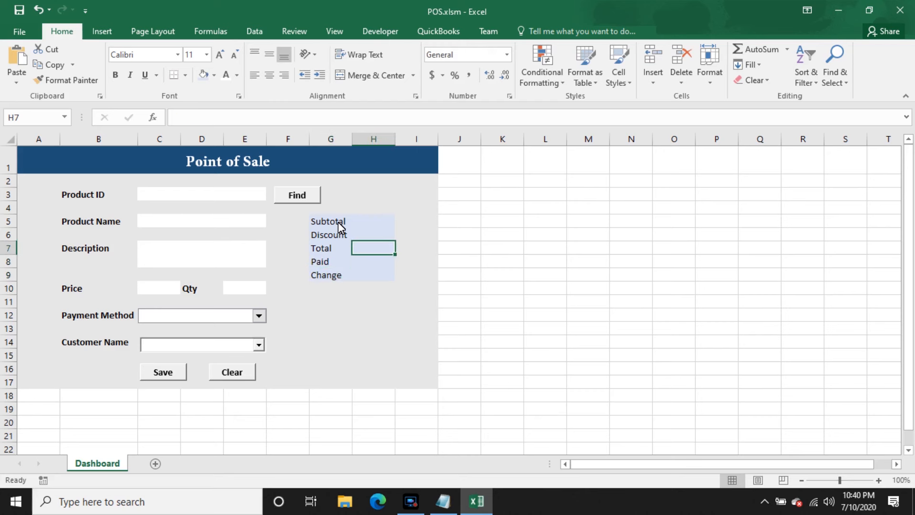
# Step: Apply All Borders to the totals table G5:H9
pyautogui.moveTo(338, 221); pyautogui.dragTo(367, 276)
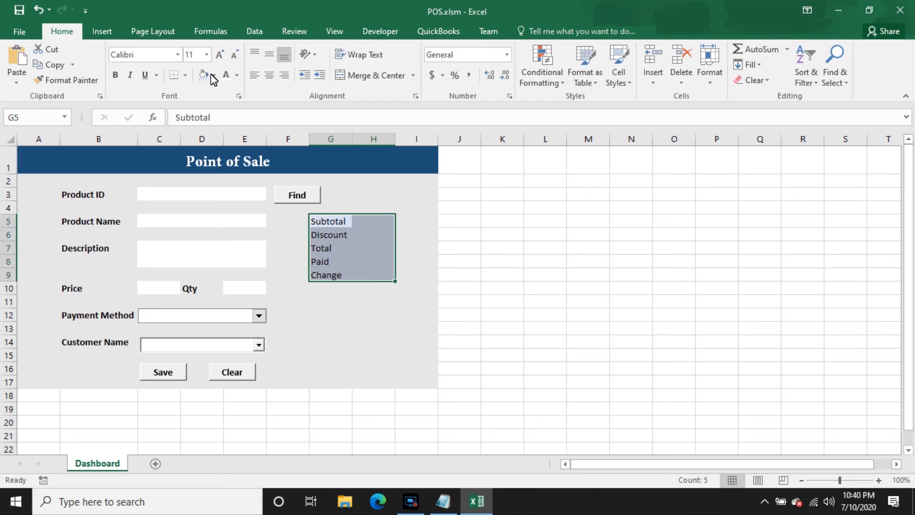
pyautogui.click(185, 76)
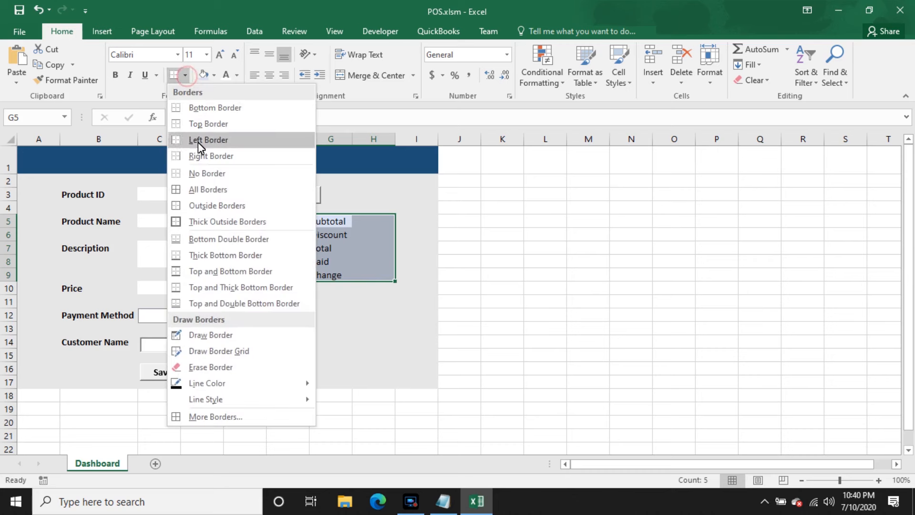
pyautogui.click(210, 190)
# Step: Fill the Discount cell H6 and Paid cell H8 white
pyautogui.click(373, 221)
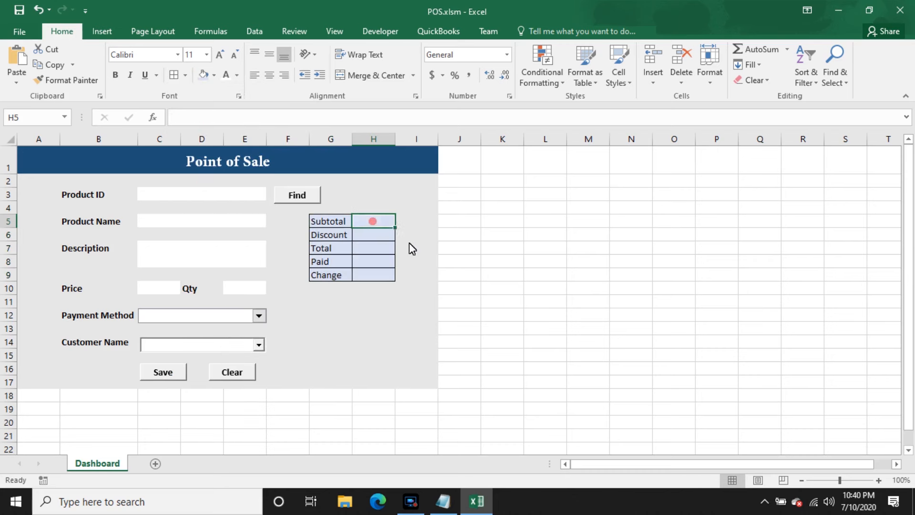
pyautogui.click(380, 236)
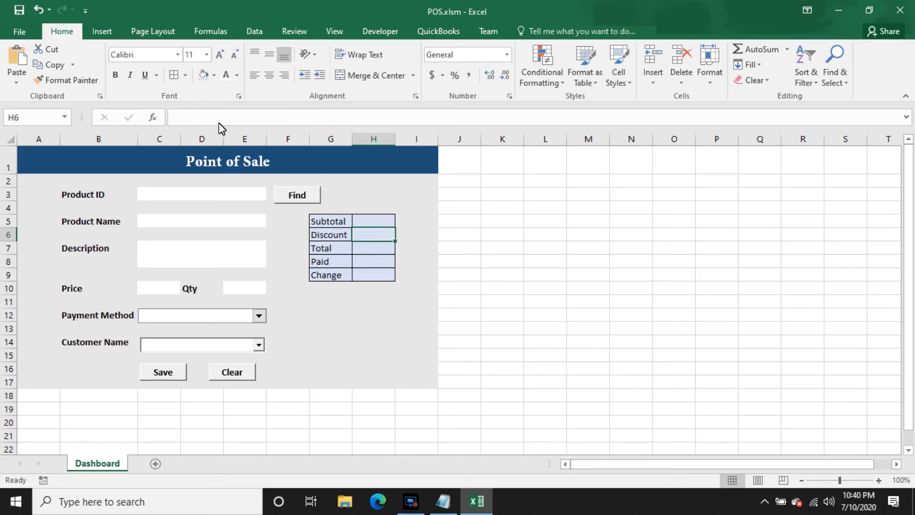
pyautogui.click(214, 75)
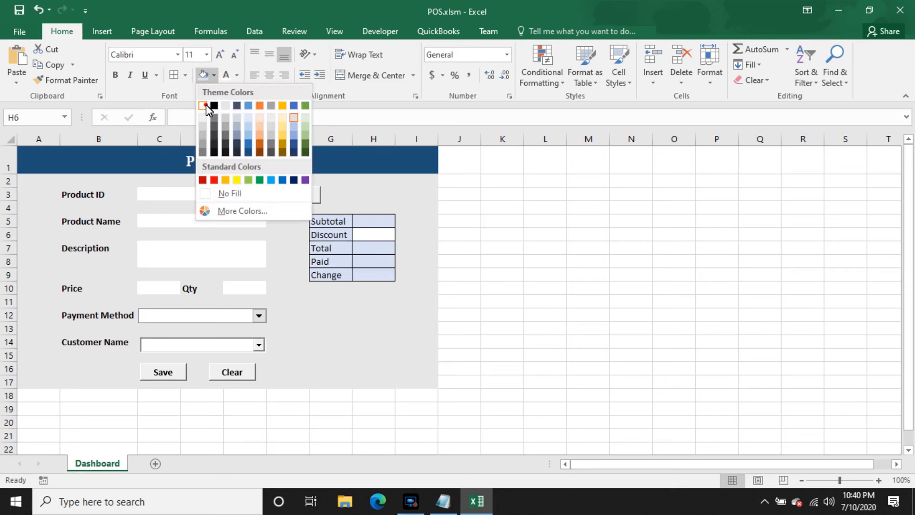
pyautogui.click(206, 105)
pyautogui.click(376, 261)
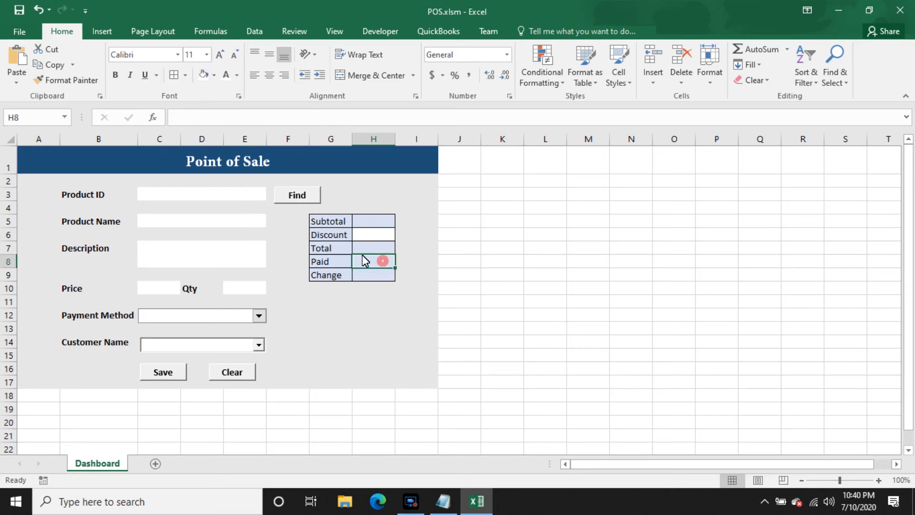
pyautogui.click(200, 75)
# Step: Format the Discount value cell H6 with Percent Style
pyautogui.click(386, 235)
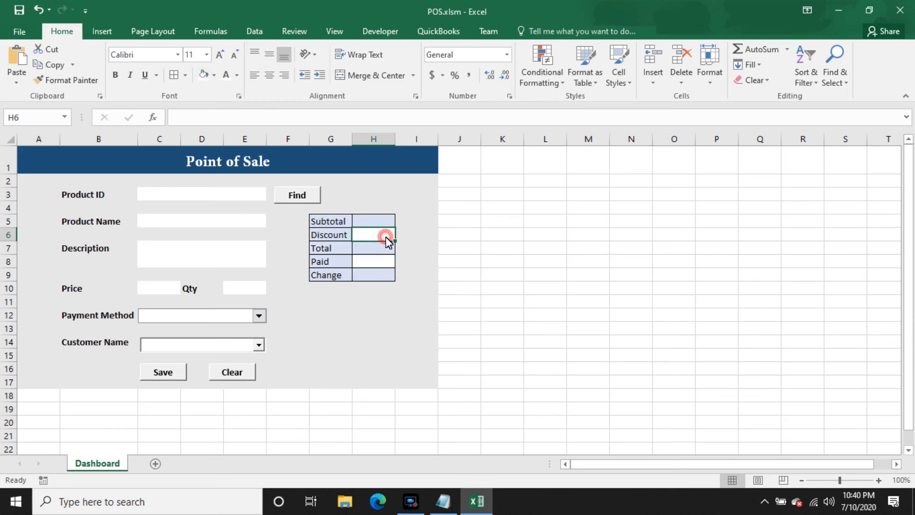
pyautogui.click(455, 77)
pyautogui.click(374, 221)
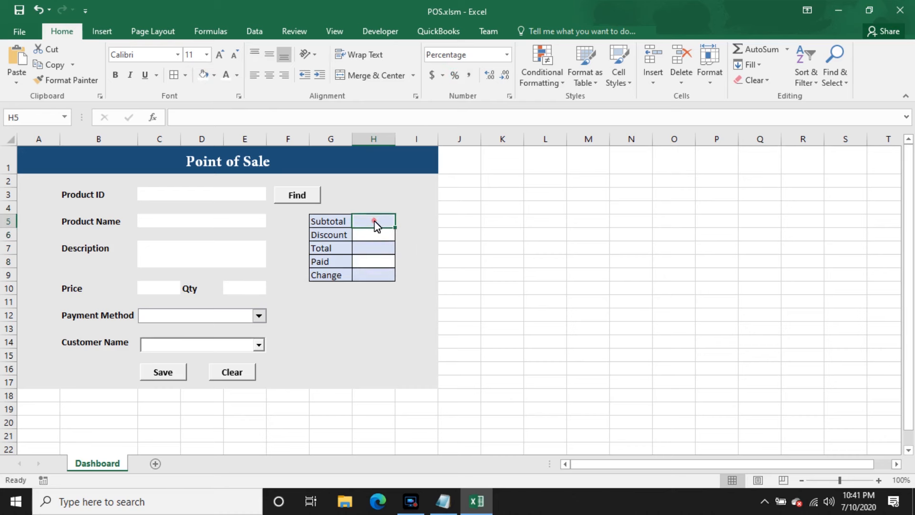
pyautogui.click(378, 262)
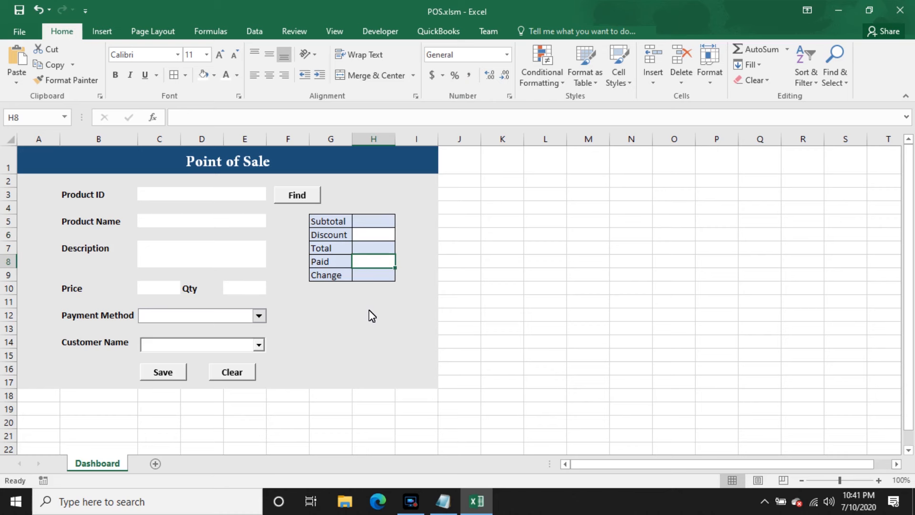
pyautogui.click(330, 276)
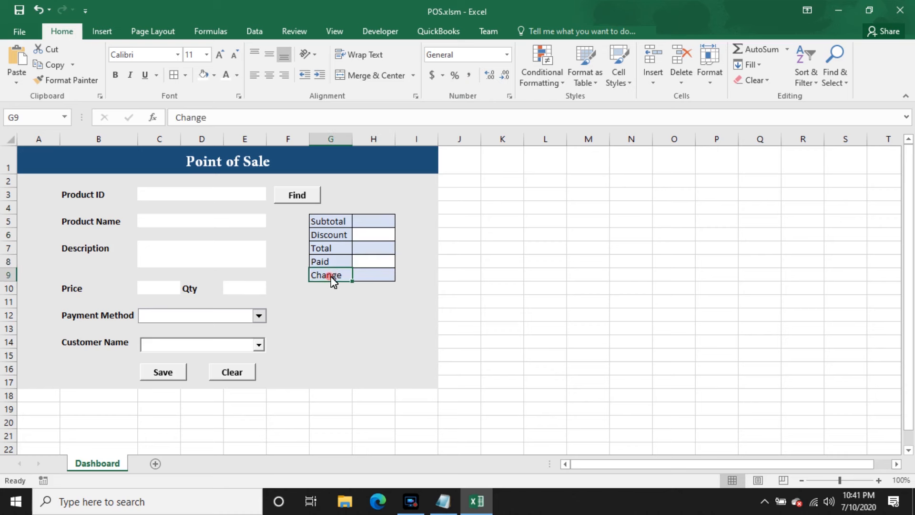
pyautogui.click(328, 222)
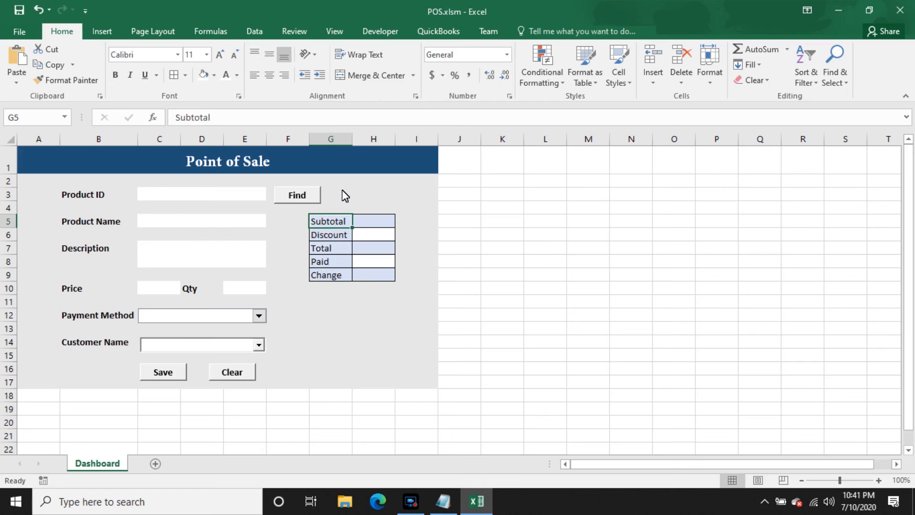
# Step: Widen column F, drag the Find button's right edge in, and narrow column I
pyautogui.moveTo(310, 142); pyautogui.dragTo(325, 141)
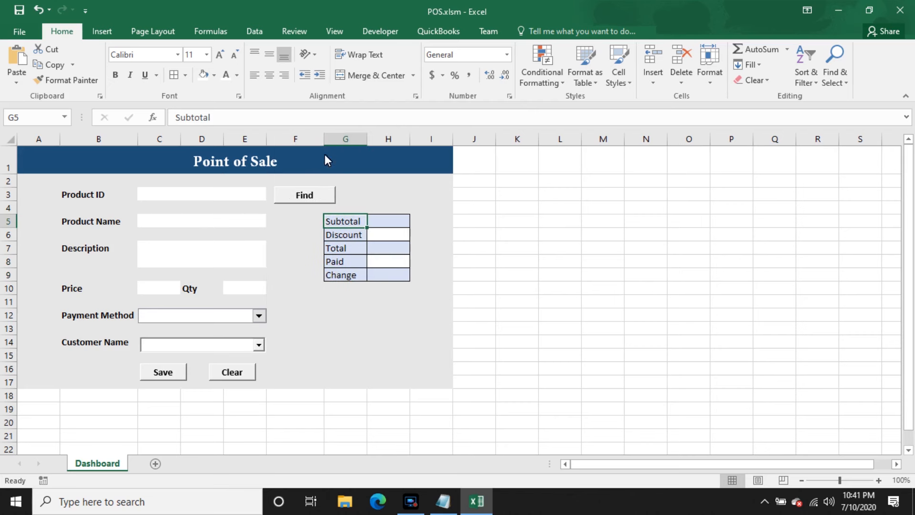
pyautogui.rightClick(319, 194)
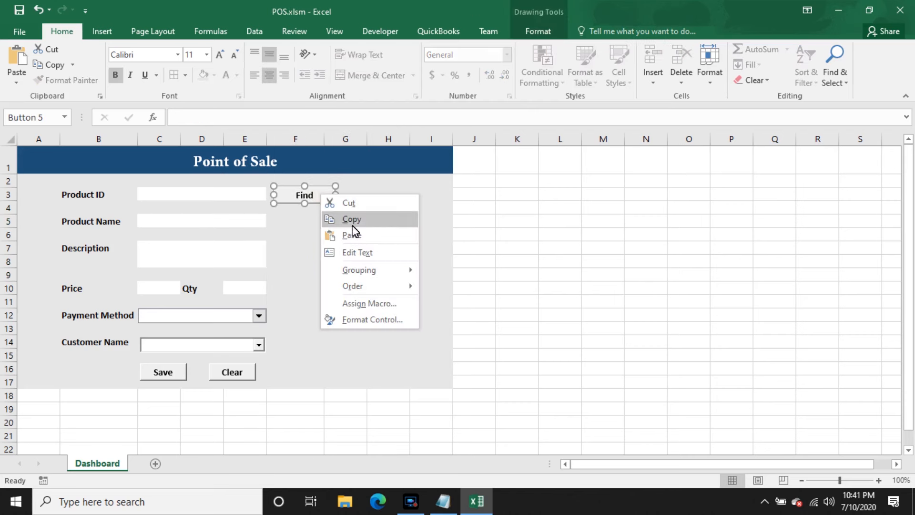
pyautogui.click(290, 186)
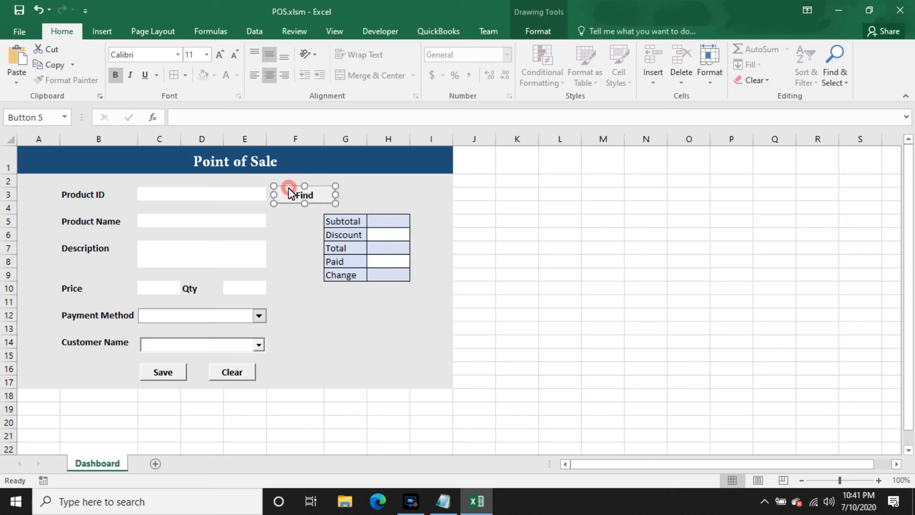
pyautogui.moveTo(335, 195); pyautogui.dragTo(314, 199)
pyautogui.moveTo(452, 142); pyautogui.dragTo(428, 147)
pyautogui.click(297, 244)
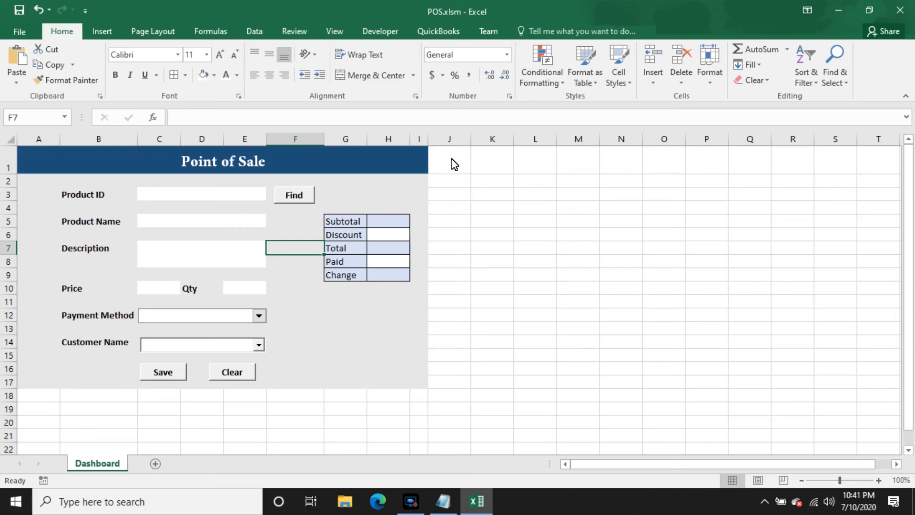
# Step: Merge and centre J1:N1 and enter the title 'Sale Receipt'
pyautogui.moveTo(454, 164); pyautogui.dragTo(609, 160)
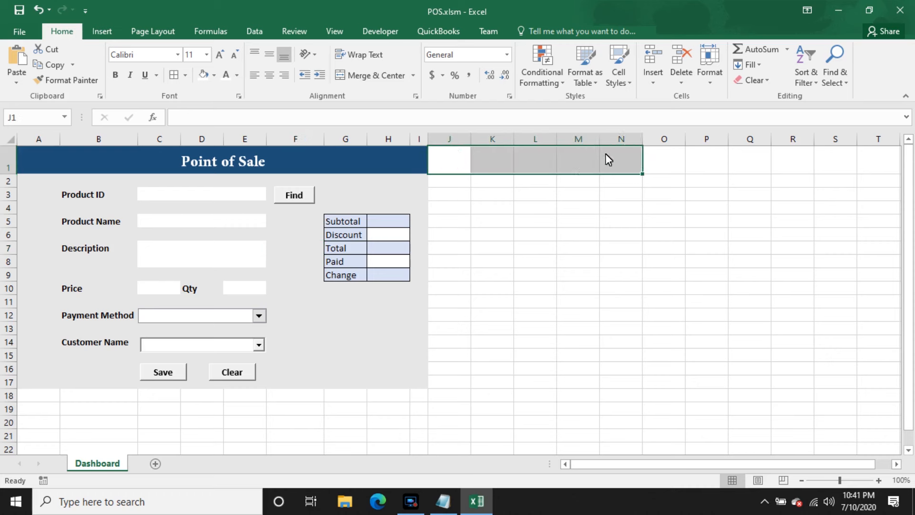
pyautogui.click(369, 77)
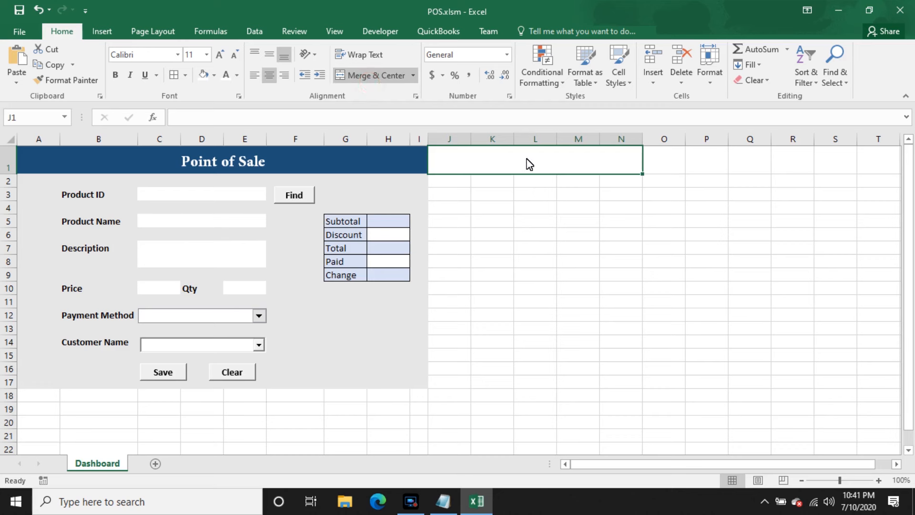
pyautogui.doubleClick(504, 158)
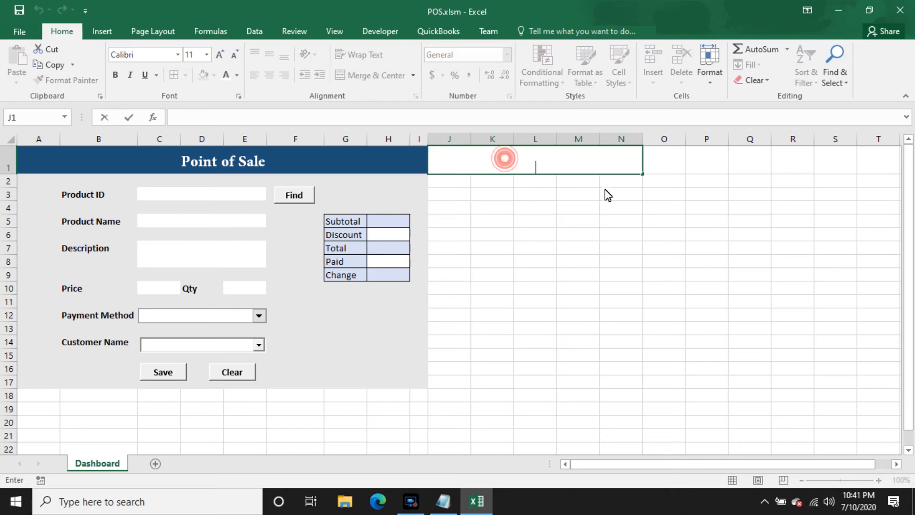
pyautogui.write('S')
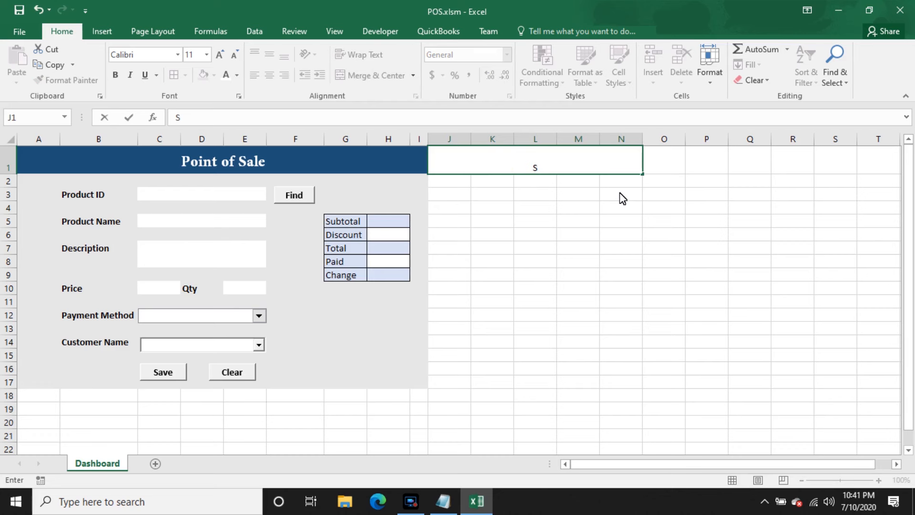
pyautogui.write('ale Receipt')
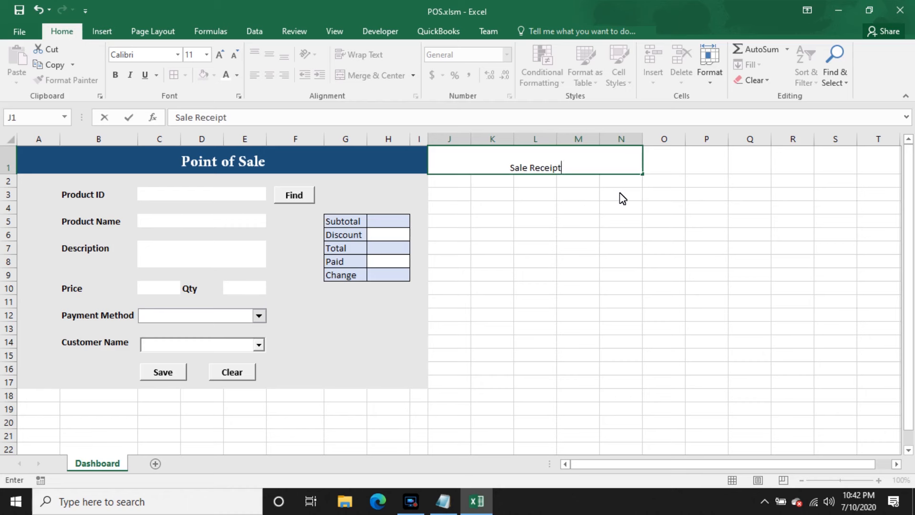
pyautogui.press('Return')
# Step: Make 'Sale Receipt' bold, middle-aligned and 12 pt, then merge and centre J2:N2
pyautogui.click(582, 159)
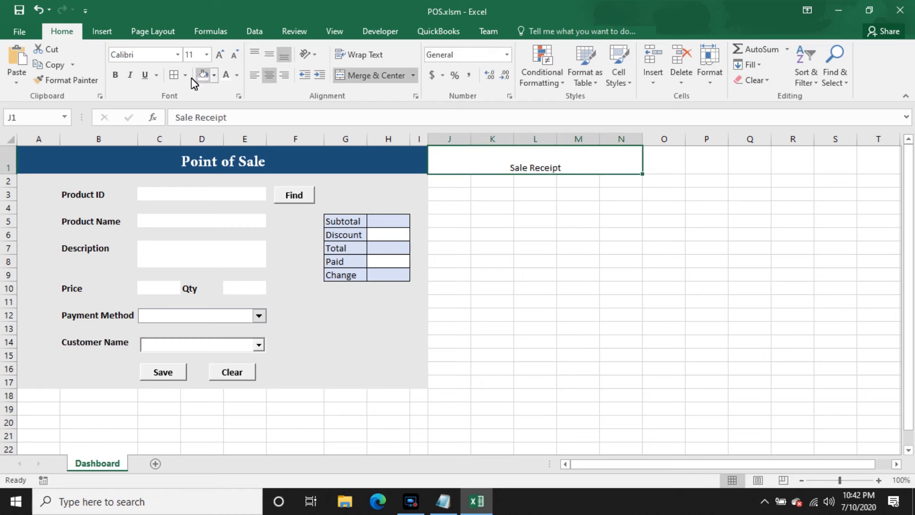
pyautogui.click(115, 75)
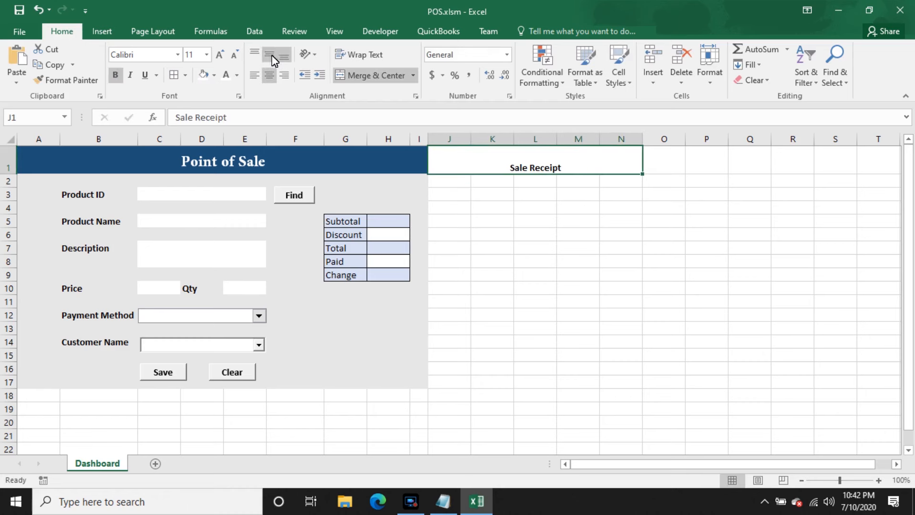
pyautogui.click(274, 60)
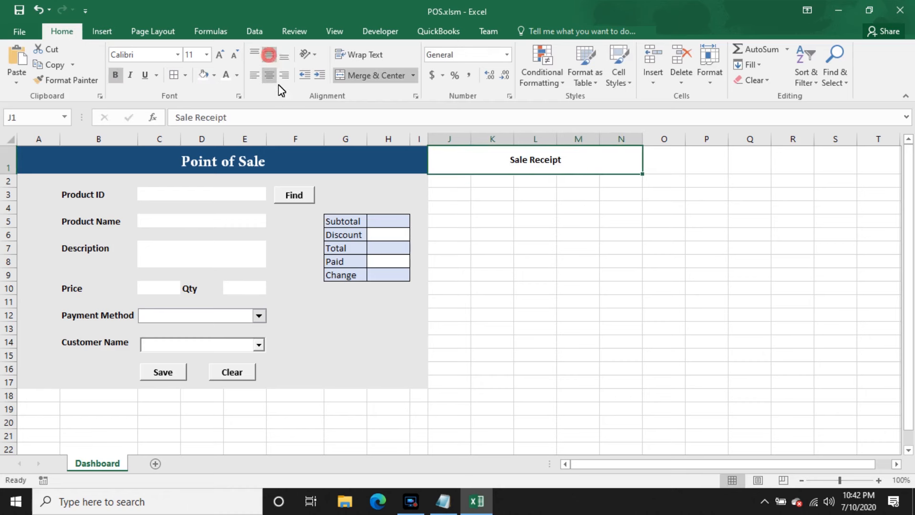
pyautogui.click(220, 56)
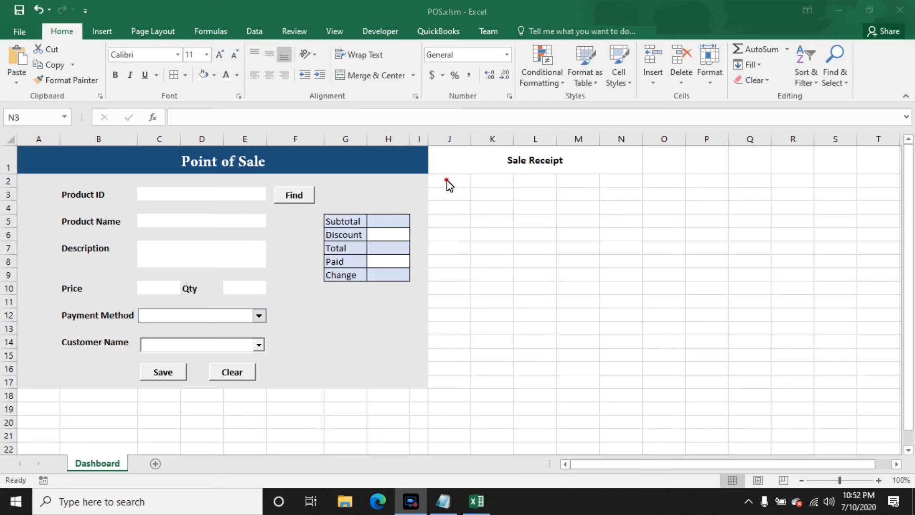
pyautogui.moveTo(446, 182); pyautogui.dragTo(622, 179)
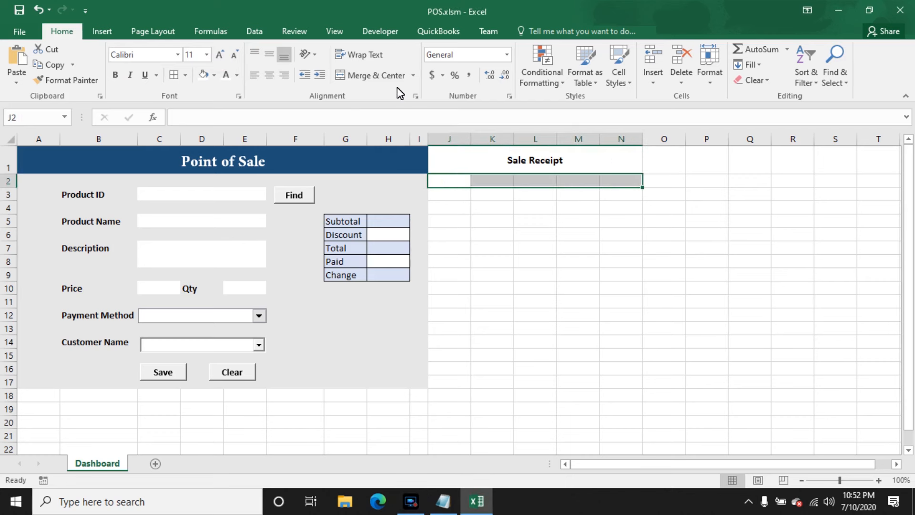
pyautogui.click(351, 76)
# Step: Paste the shop name 'Chaudhry Enterprises Khanewal' into merged cell J2
pyautogui.hotkey('ctrl', 'v')
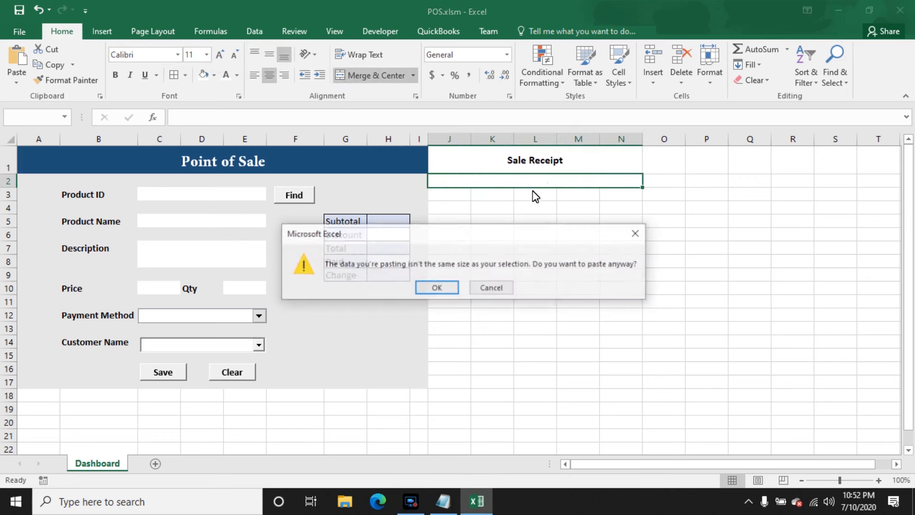
pyautogui.click(451, 289)
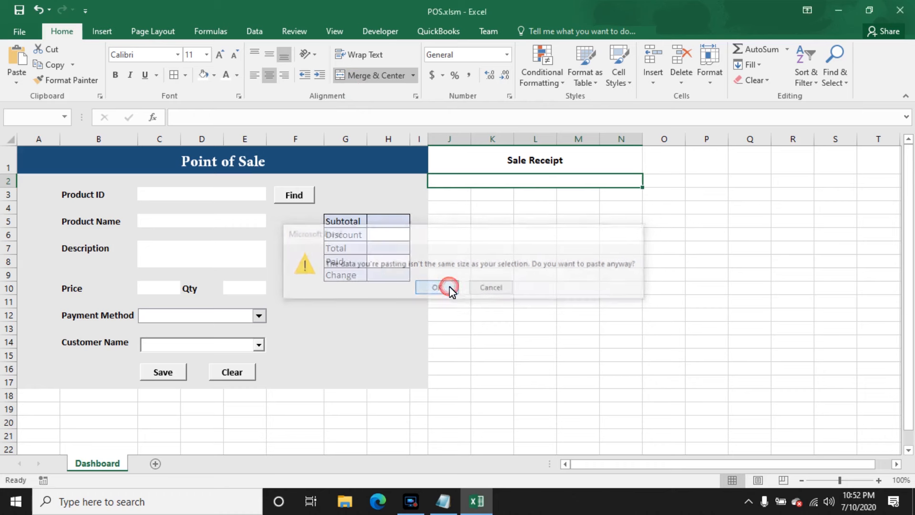
pyautogui.click(472, 302)
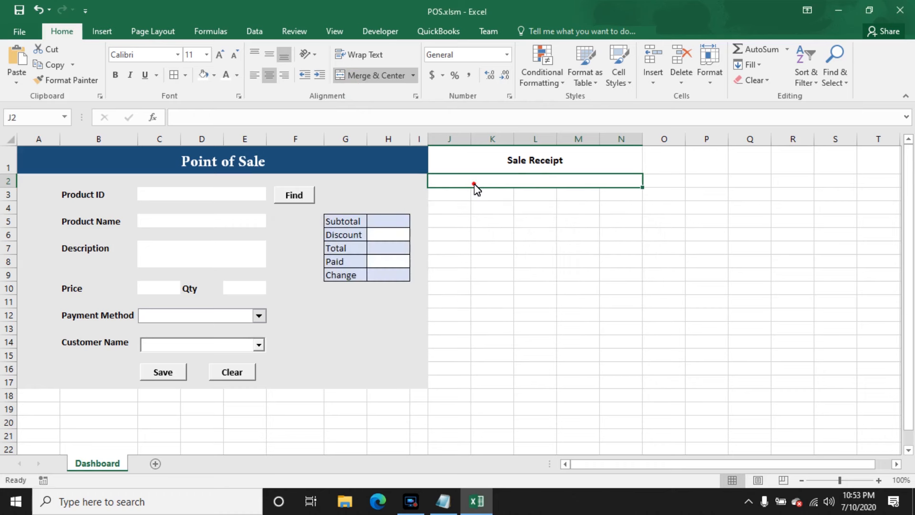
pyautogui.doubleClick(474, 183)
pyautogui.write('Chaudhry Enterprises Khanewal')
pyautogui.click(531, 238)
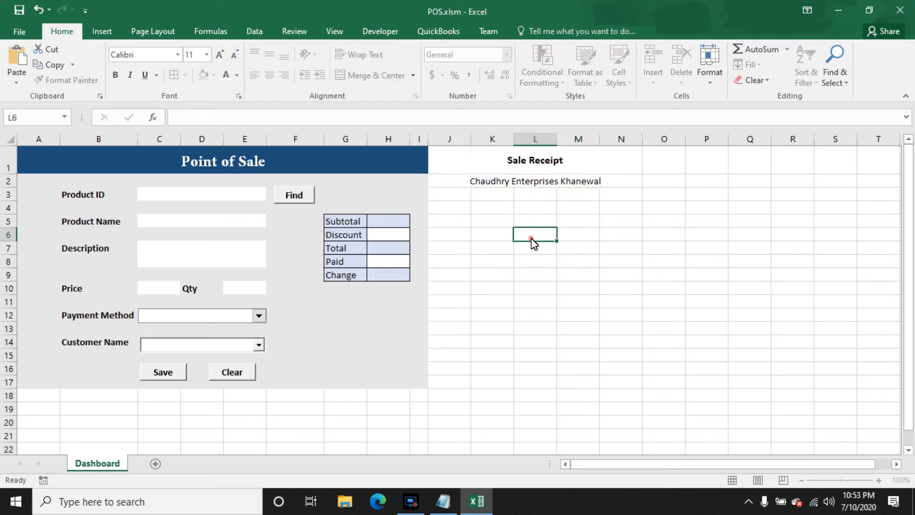
pyautogui.click(518, 183)
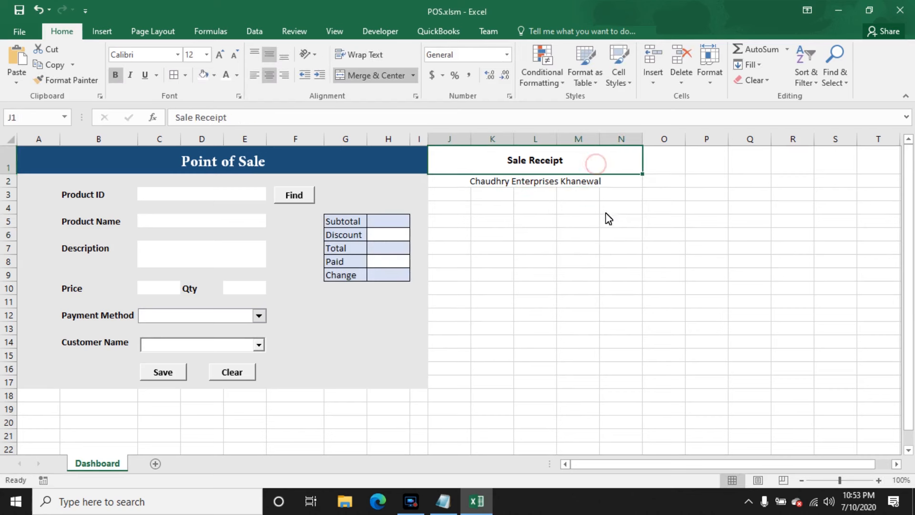
pyautogui.click(603, 232)
pyautogui.click(463, 182)
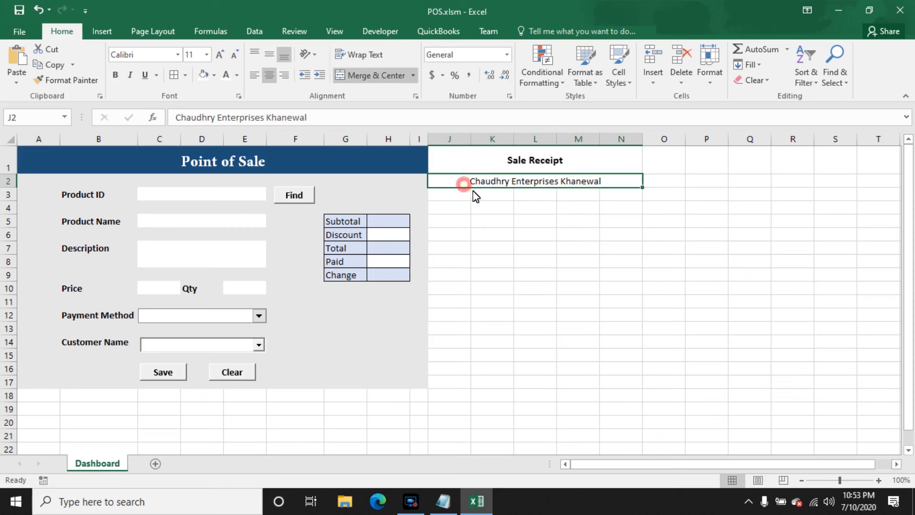
# Step: Merge and centre J3:N3 and enter the address 'Near Suzuki Show Room Khanewal'
pyautogui.moveTo(449, 195); pyautogui.dragTo(605, 198)
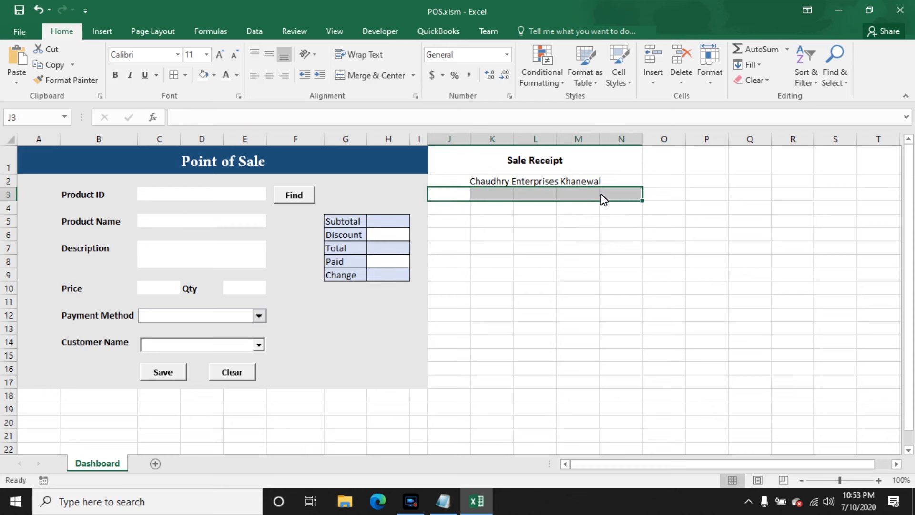
pyautogui.click(355, 76)
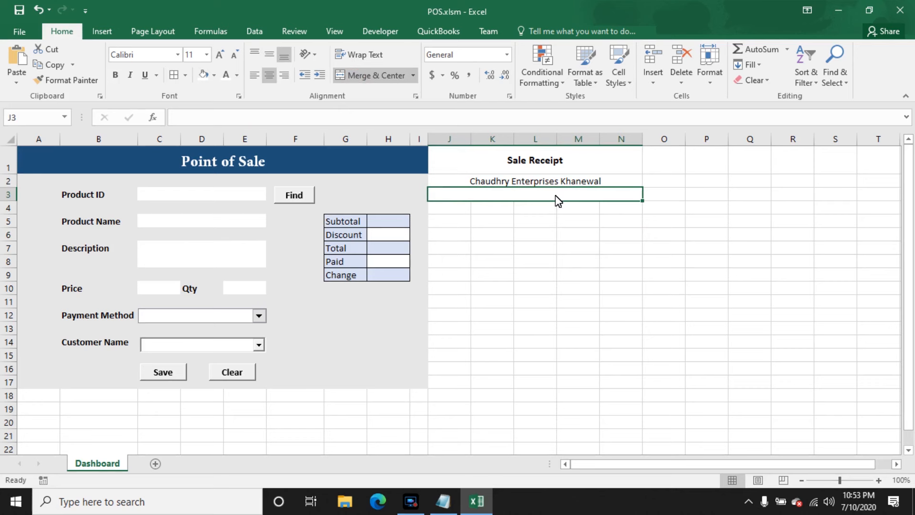
pyautogui.click(528, 198)
pyautogui.write('Nea')
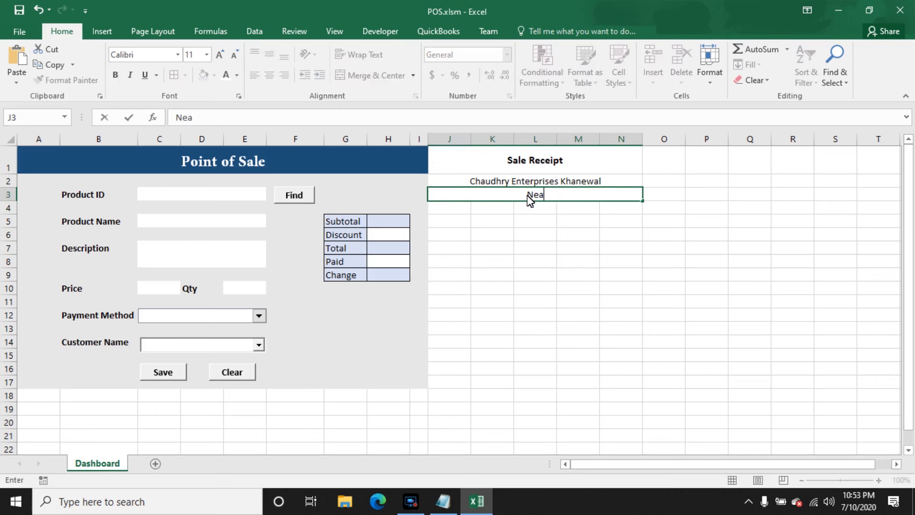
pyautogui.write('r Su')
pyautogui.write('zu')
pyautogui.write('ki Hi')
pyautogui.press('BackSpace')
pyautogui.press('BackSpace')
pyautogui.write('Show ')
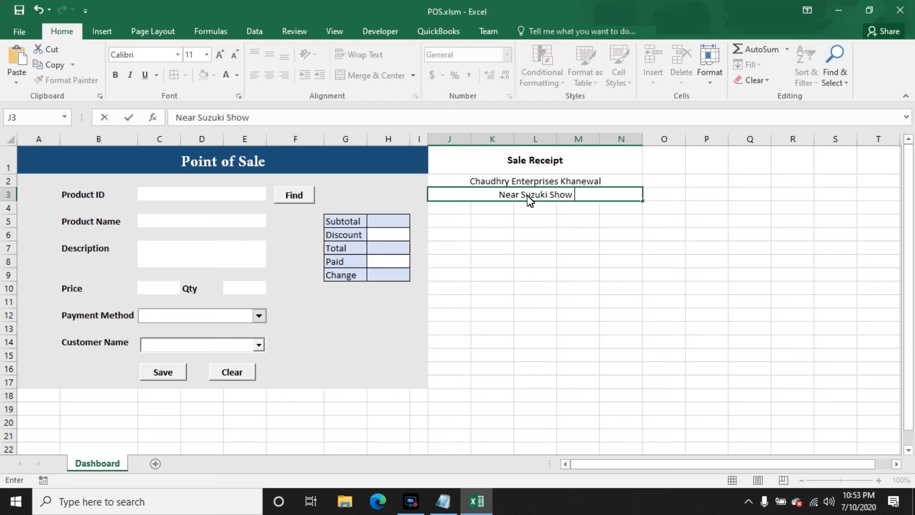
pyautogui.write('Room Khanr')
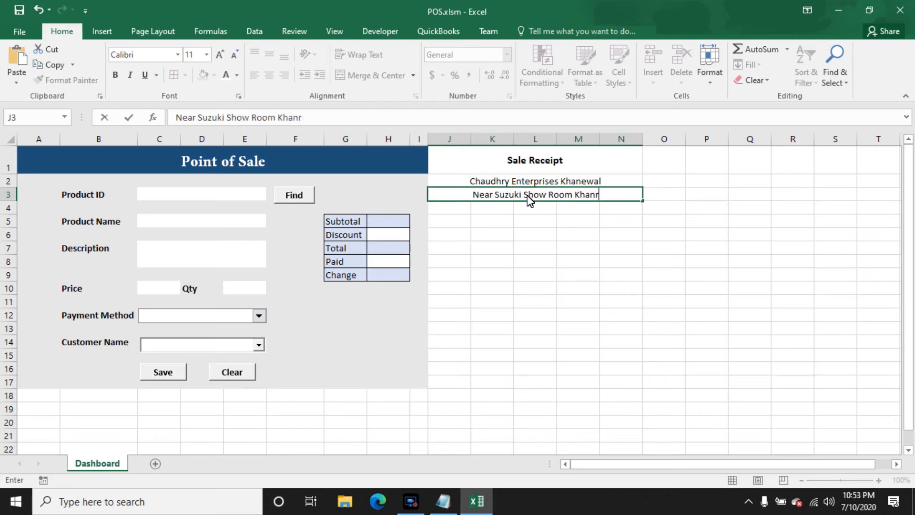
pyautogui.press('BackSpace')
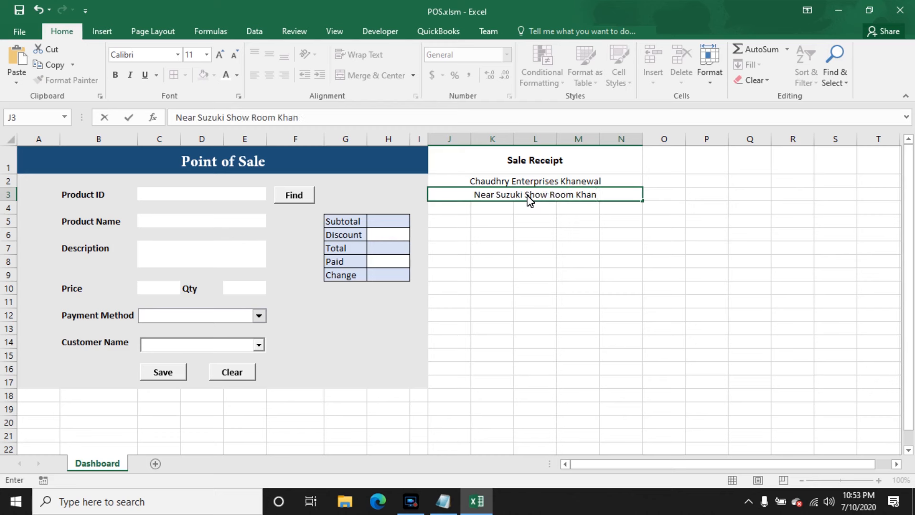
pyautogui.write('ewal')
pyautogui.press('Return')
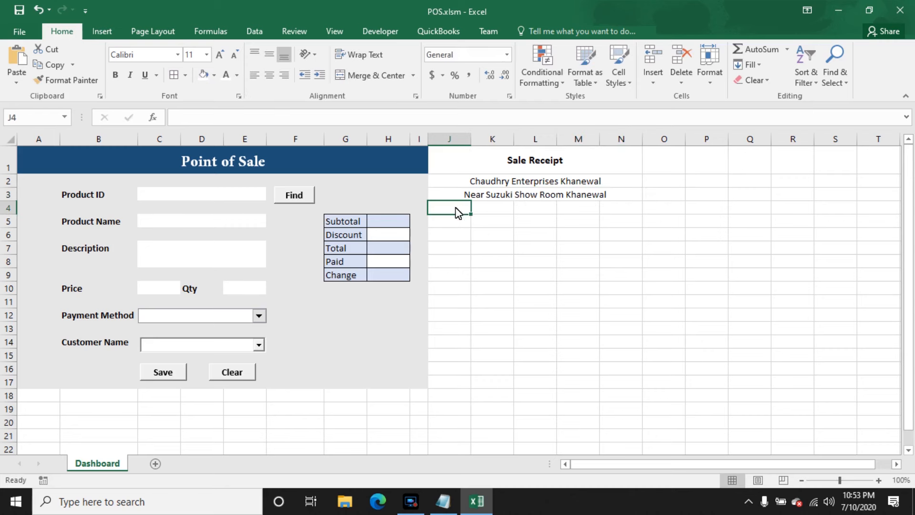
pyautogui.click(451, 195)
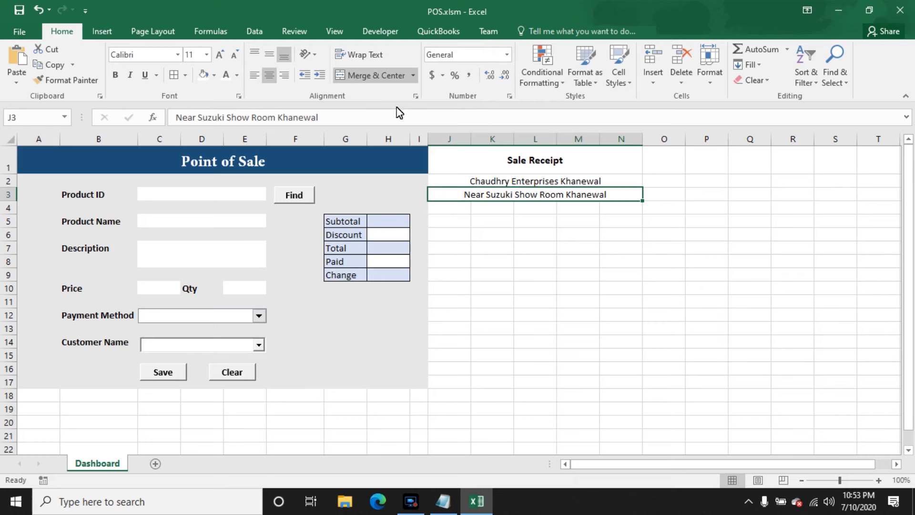
# Step: Add a bottom border under the address row J3:N3
pyautogui.click(185, 75)
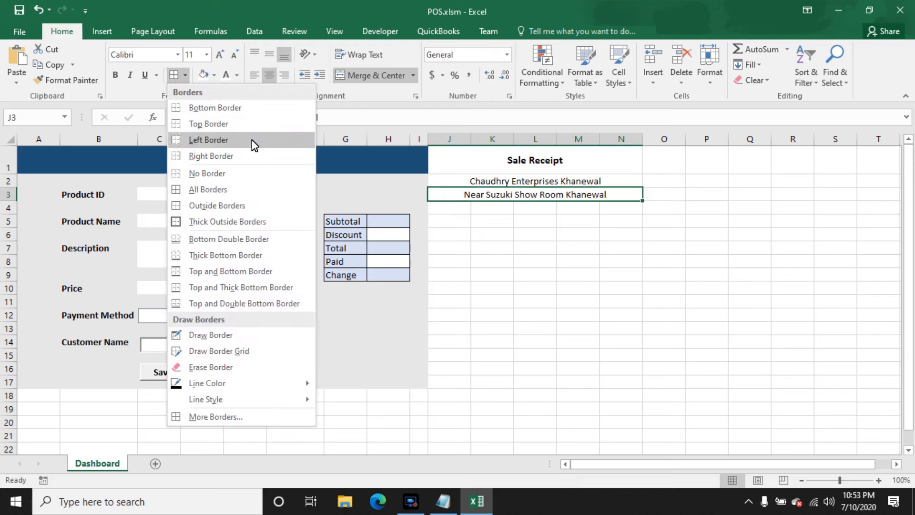
pyautogui.click(236, 108)
pyautogui.click(578, 236)
# Step: Widen columns N, M, L and K of the receipt area
pyautogui.moveTo(643, 140); pyautogui.dragTo(697, 142)
pyautogui.moveTo(600, 141); pyautogui.dragTo(635, 142)
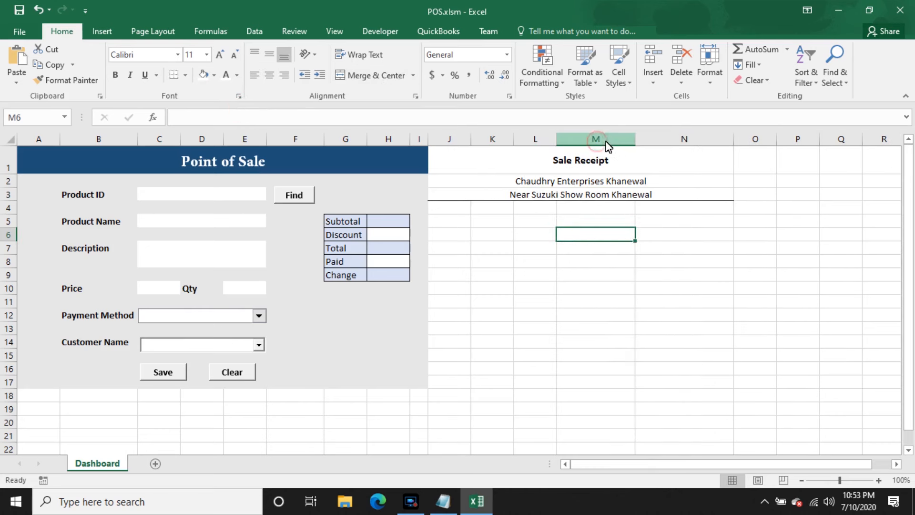
pyautogui.moveTo(556, 142); pyautogui.dragTo(590, 143)
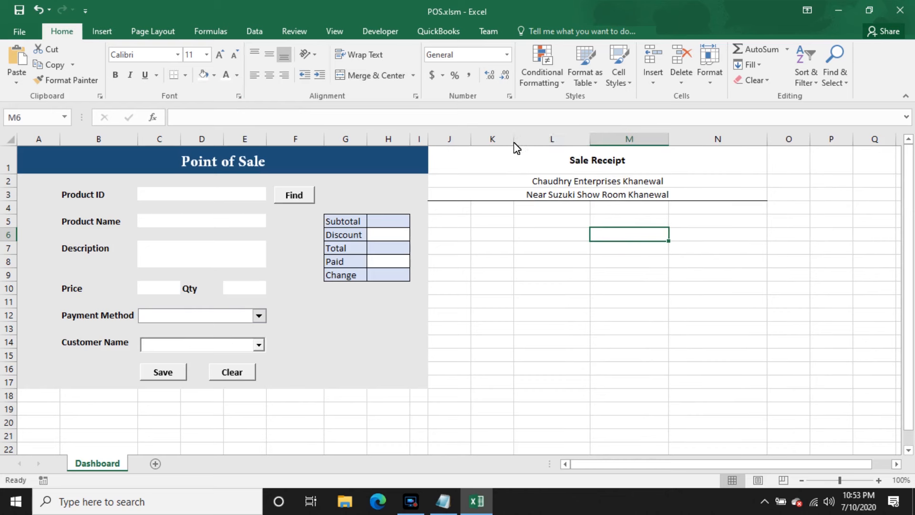
pyautogui.moveTo(512, 142); pyautogui.dragTo(563, 143)
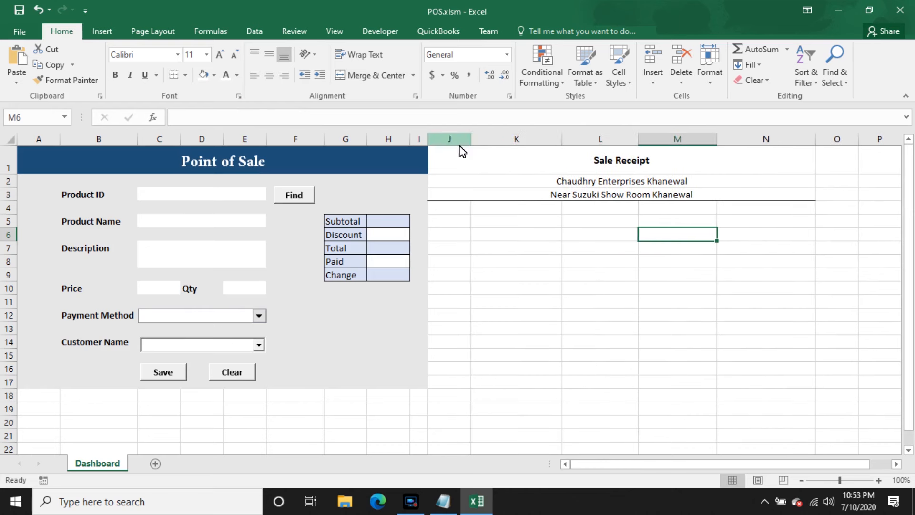
pyautogui.click(751, 219)
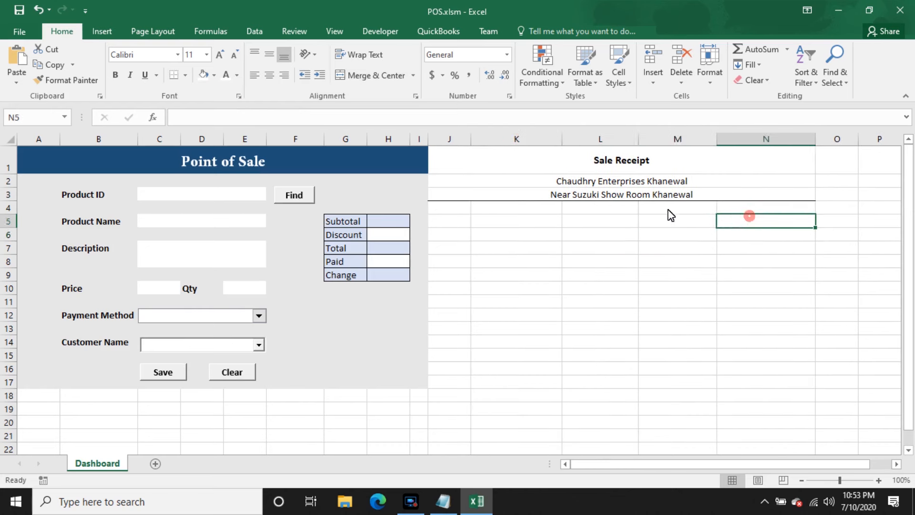
pyautogui.click(504, 179)
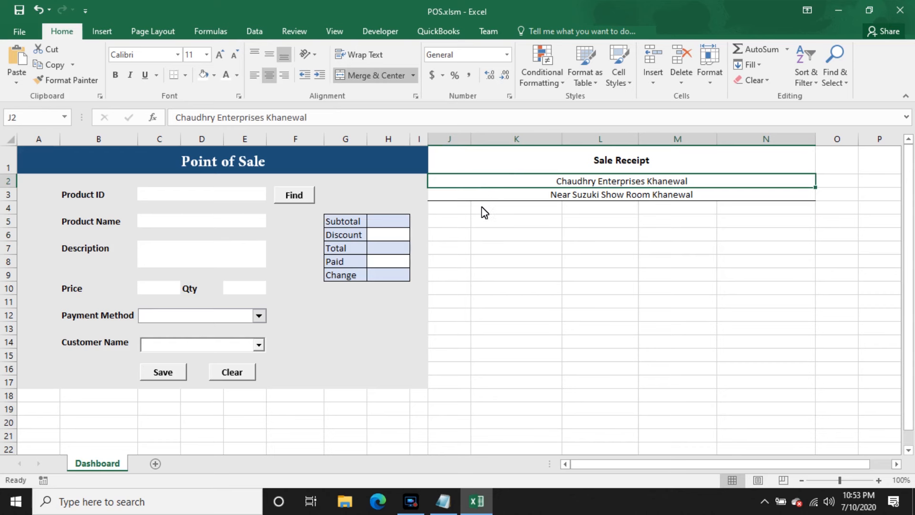
pyautogui.click(500, 209)
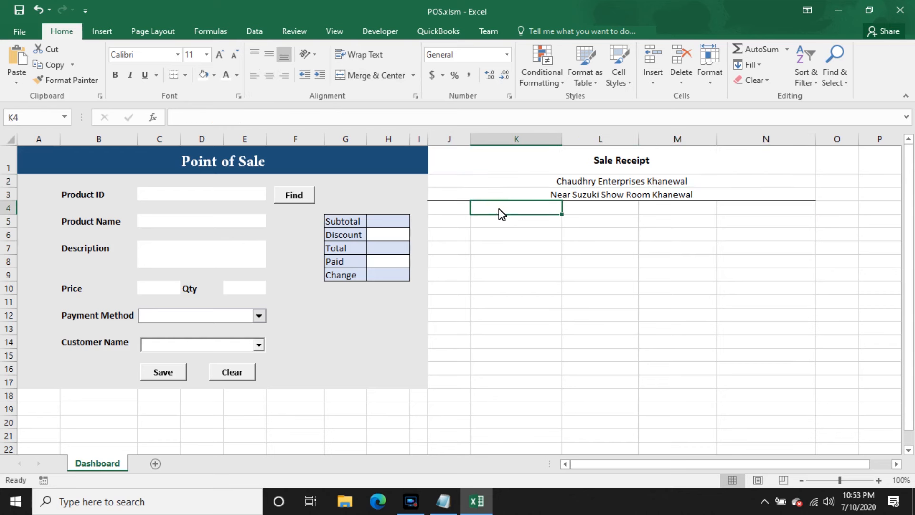
# Step: Enter the labels Phone, Receipt ID, Date and Cashier down K4:K7
pyautogui.write('Phone')
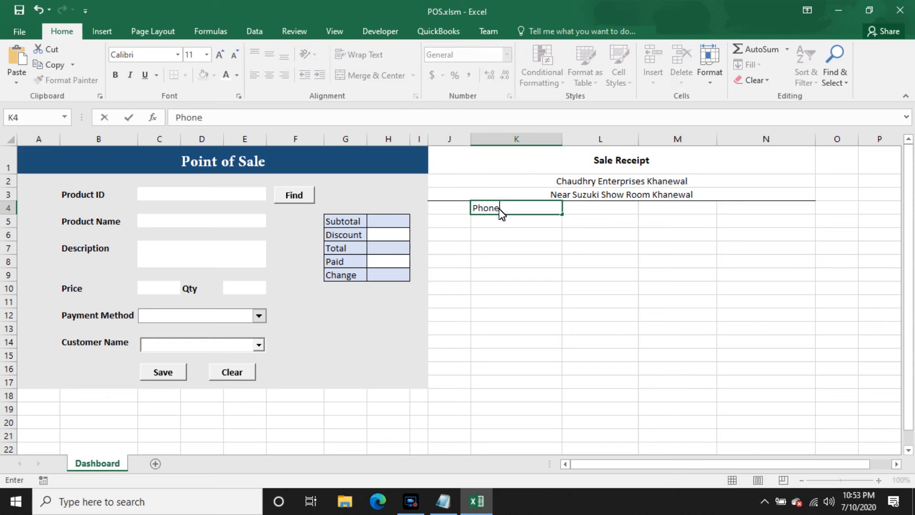
pyautogui.press('Return')
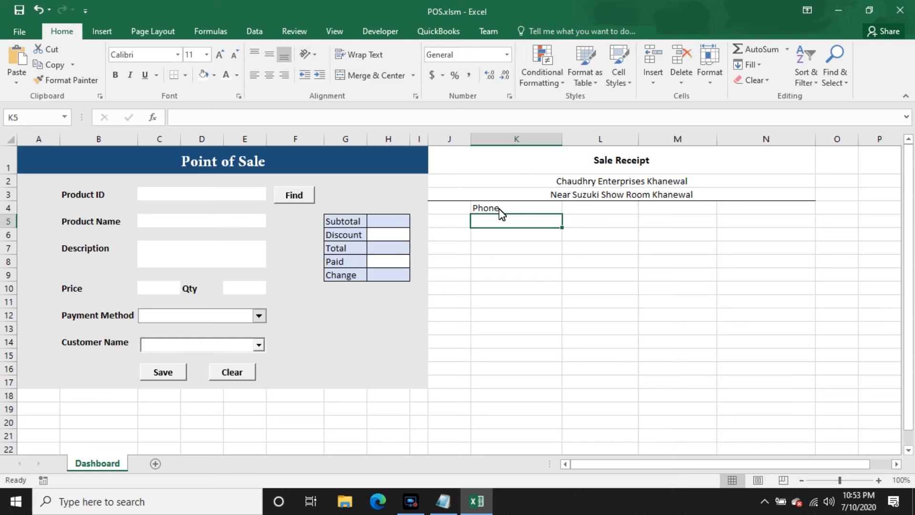
pyautogui.write('Rec')
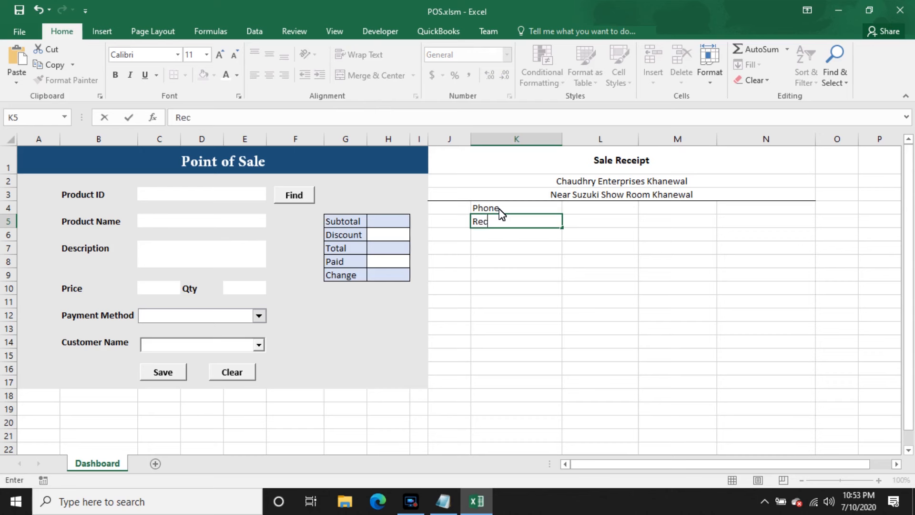
pyautogui.write('eipt ID')
pyautogui.press('Tab')
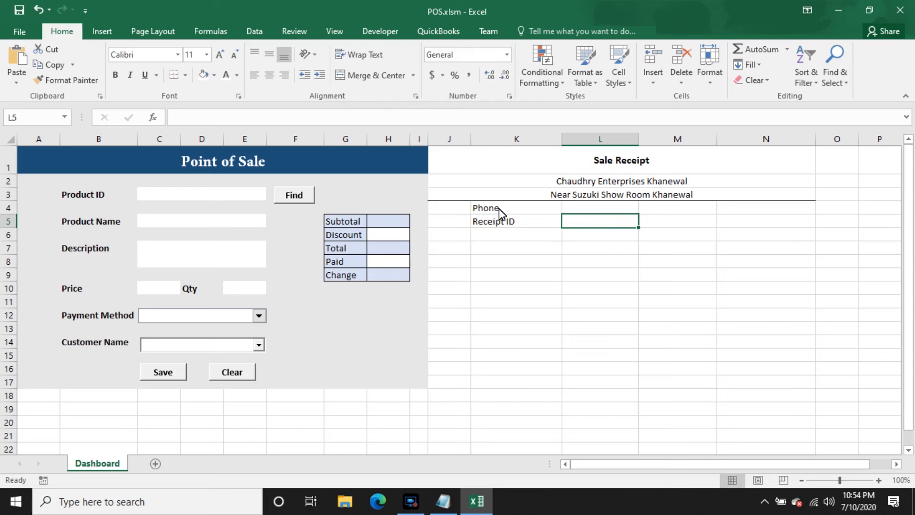
pyautogui.press('Return')
pyautogui.write('Date')
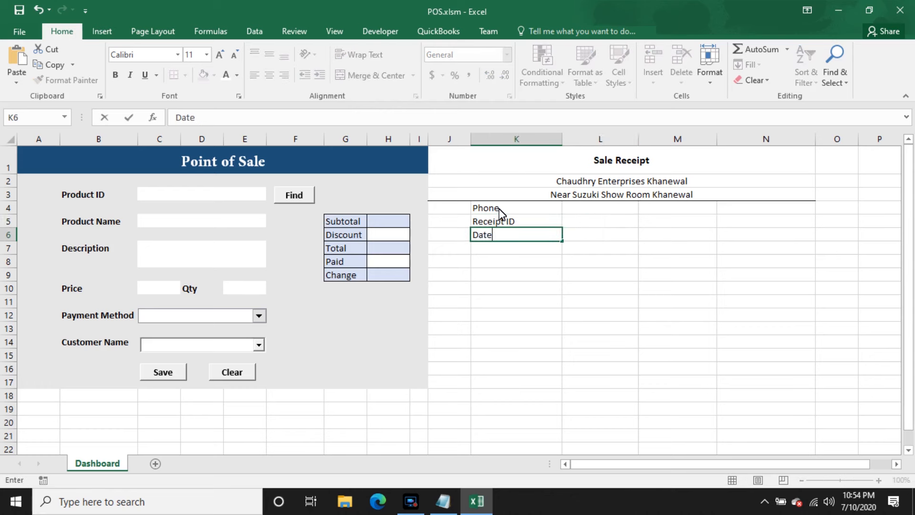
pyautogui.press('Return')
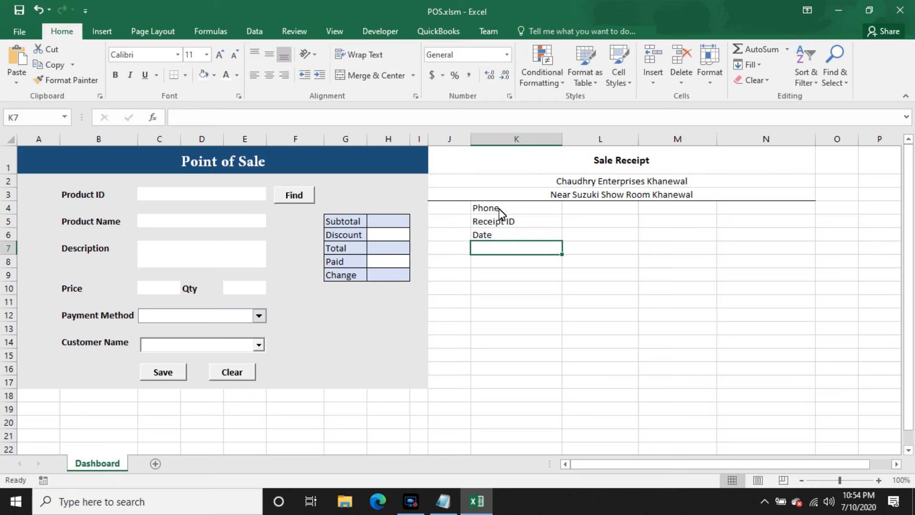
pyautogui.write('Cashier')
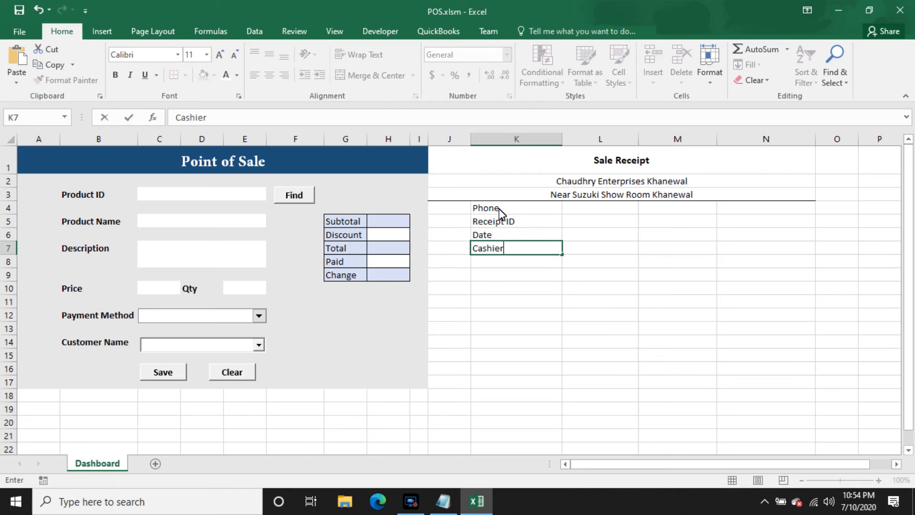
pyautogui.press('Return')
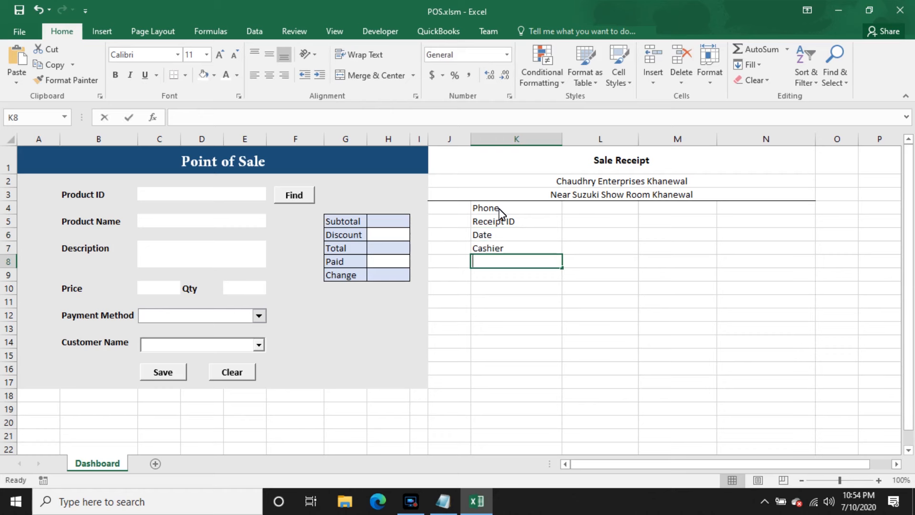
# Step: Add the labels Payment Type in K8 and Customer Name in K9
pyautogui.write('Payment')
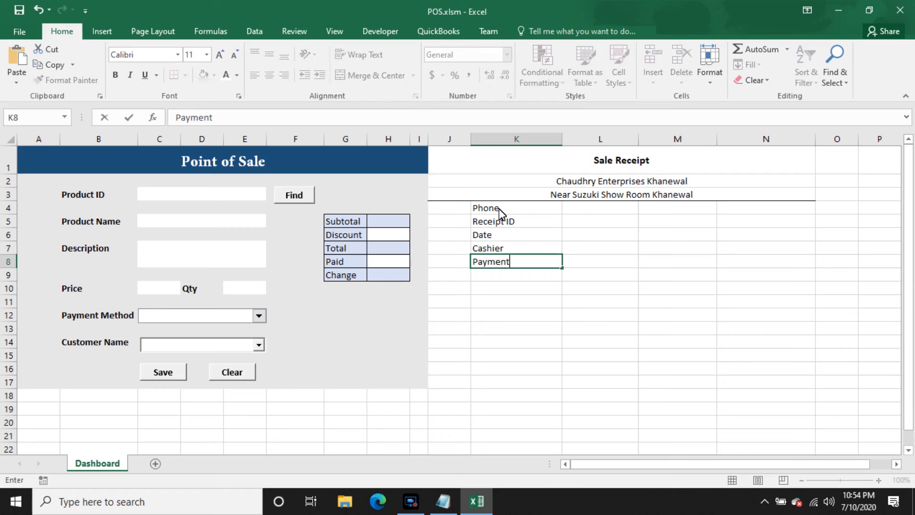
pyautogui.press('Return')
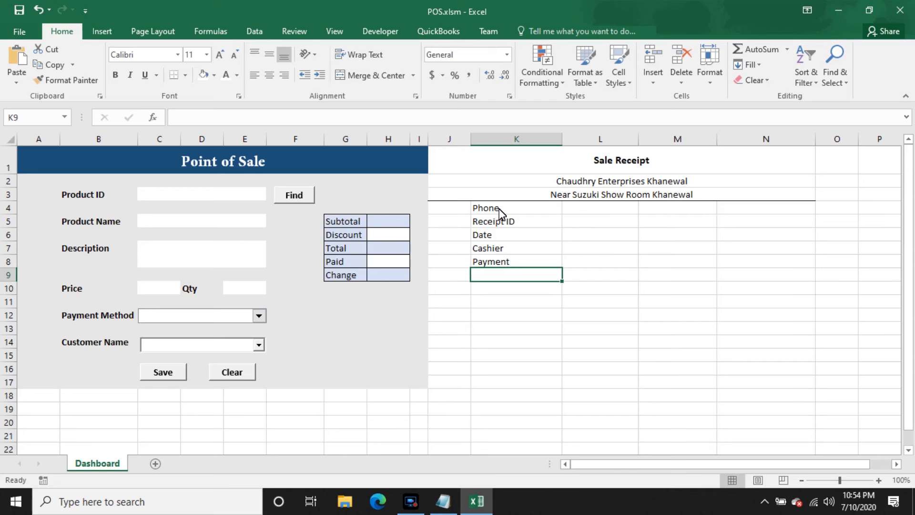
pyautogui.doubleClick(514, 267)
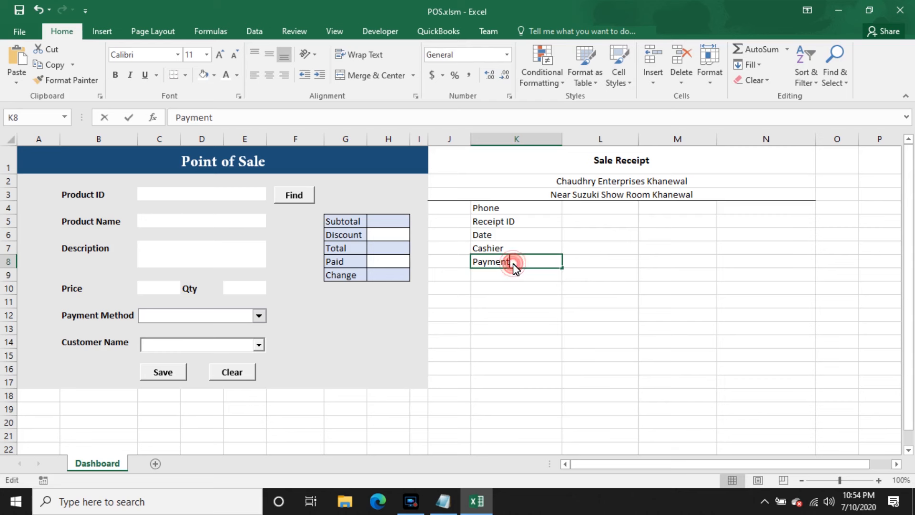
pyautogui.write('Type')
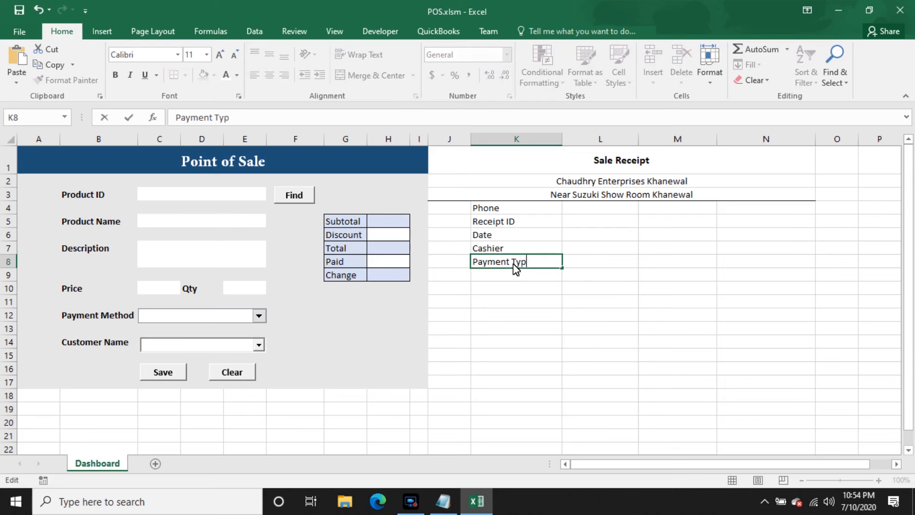
pyautogui.press('Return')
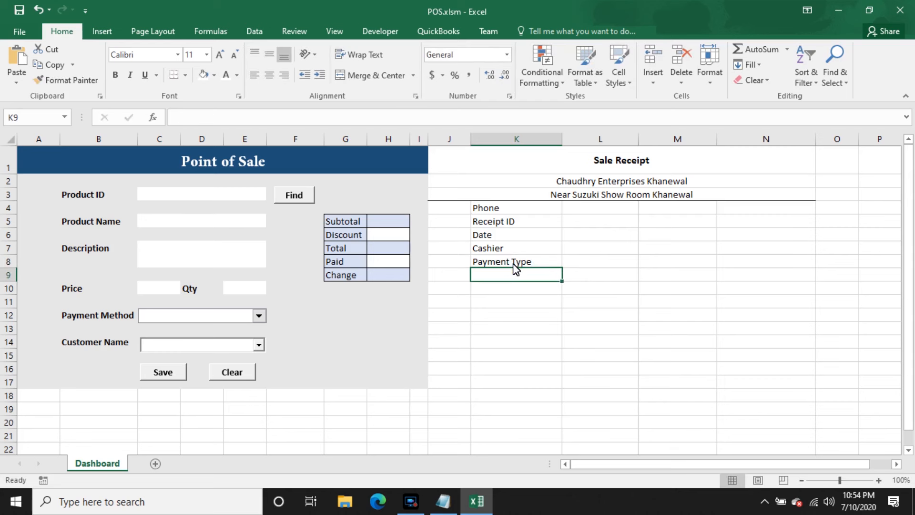
pyautogui.write('Customew')
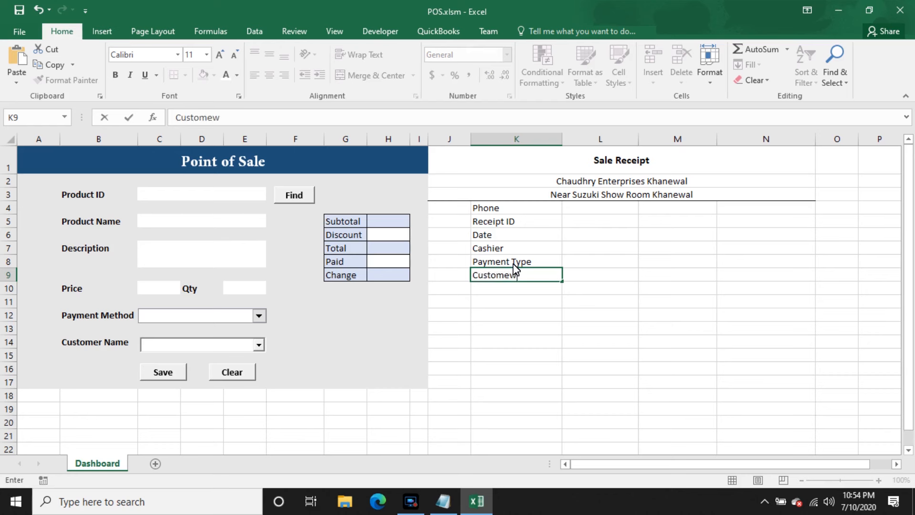
pyautogui.press('BackSpace')
pyautogui.press('Return')
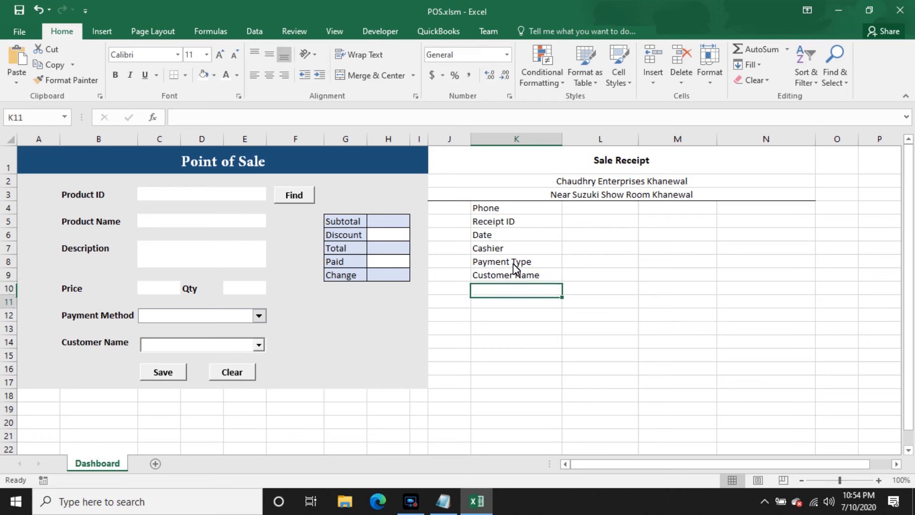
pyautogui.press('Return')
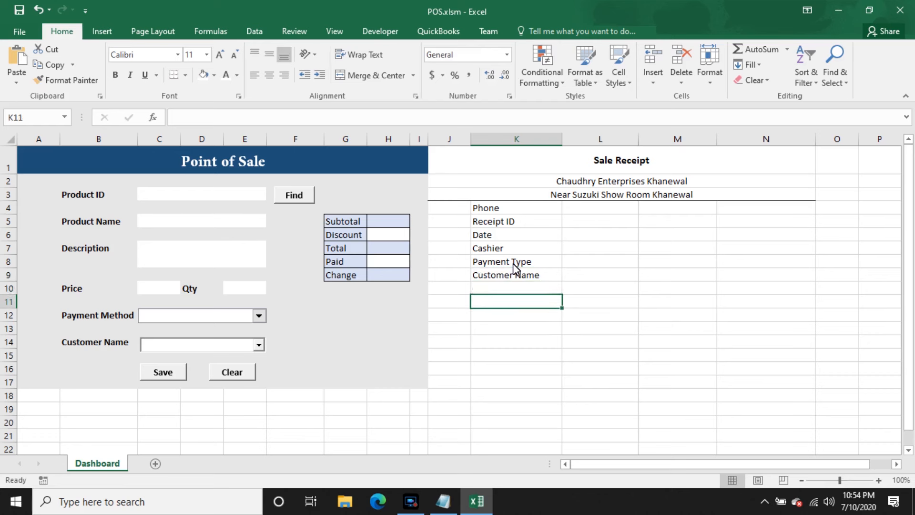
# Step: Type the item headings Product Name, Qty, Price and Total across K11:N11
pyautogui.write('Product Name')
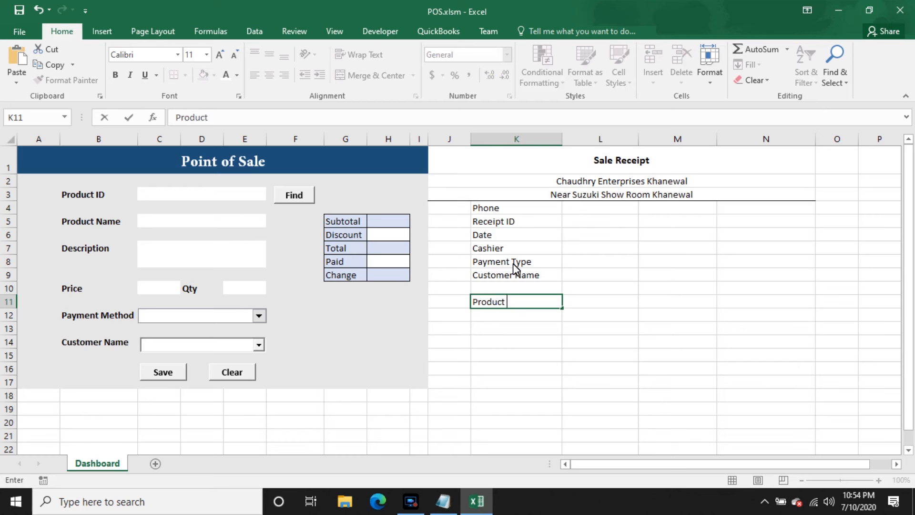
pyautogui.press('Tab')
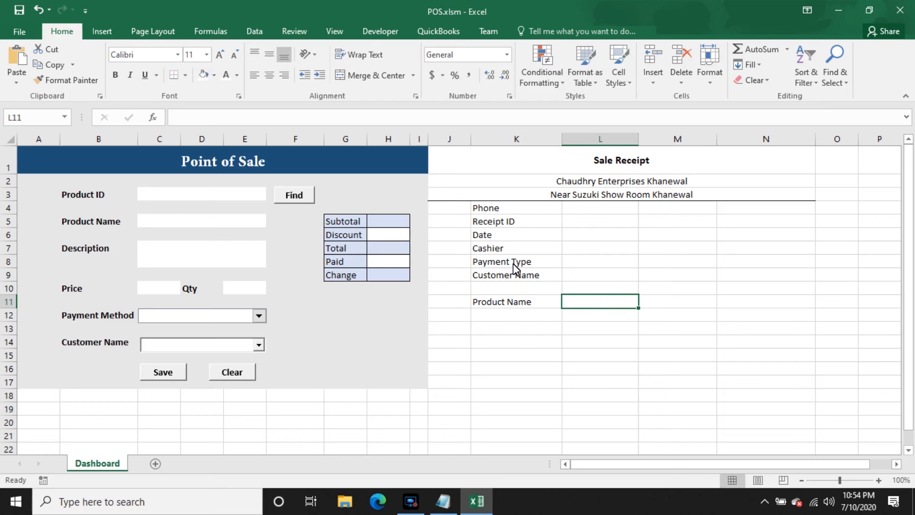
pyautogui.write('Qty')
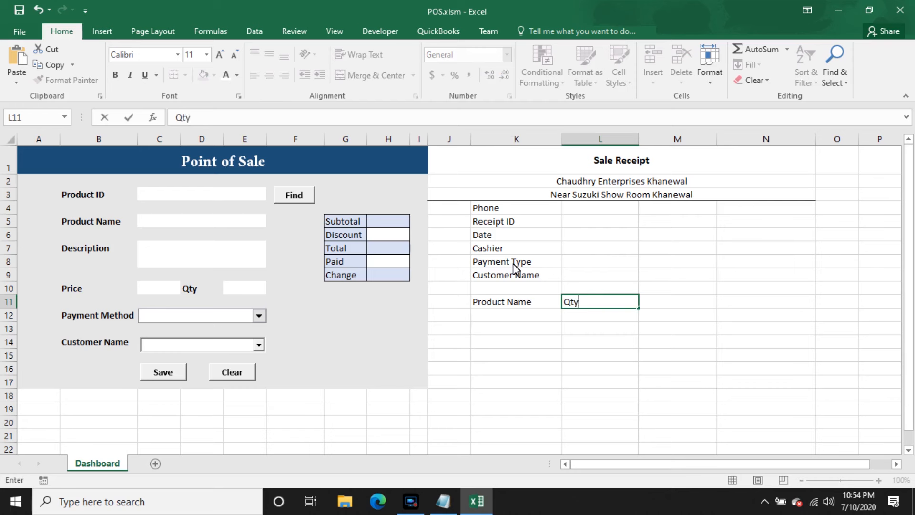
pyautogui.press('Tab')
pyautogui.write('Pr')
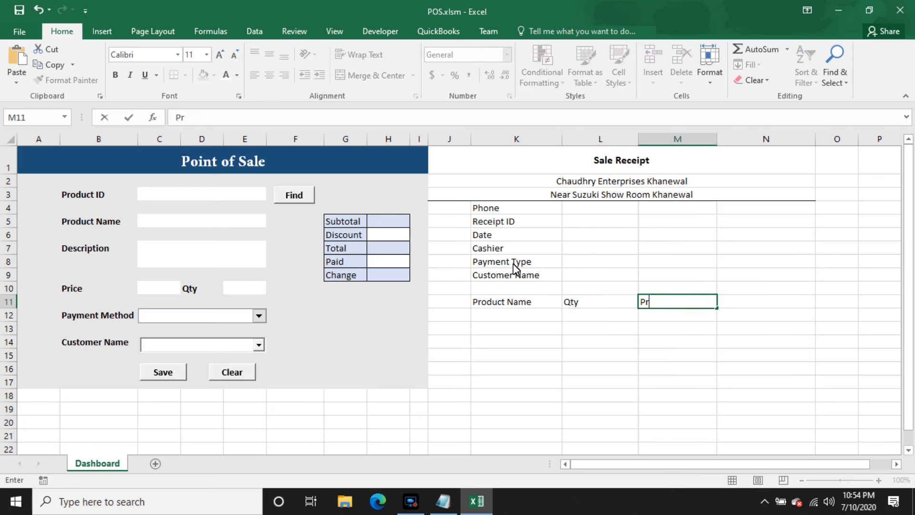
pyautogui.write('ice')
pyautogui.press('Tab')
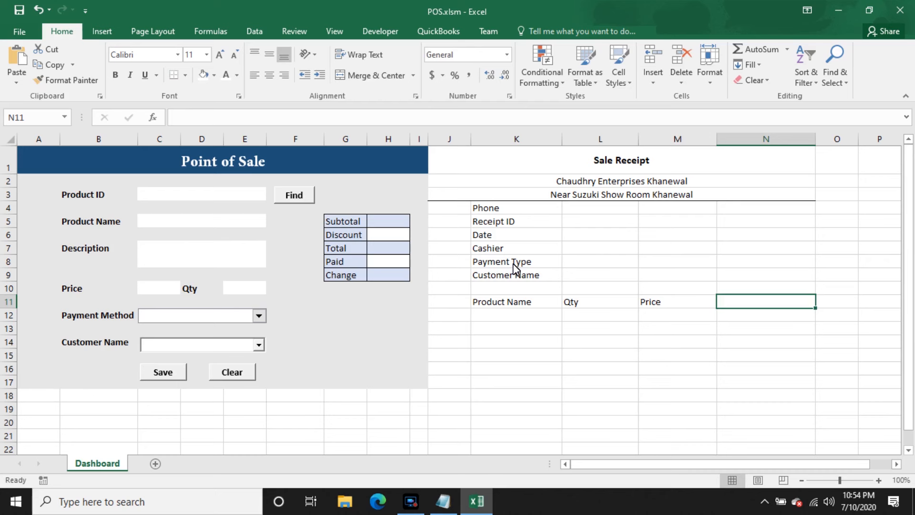
pyautogui.write('Total')
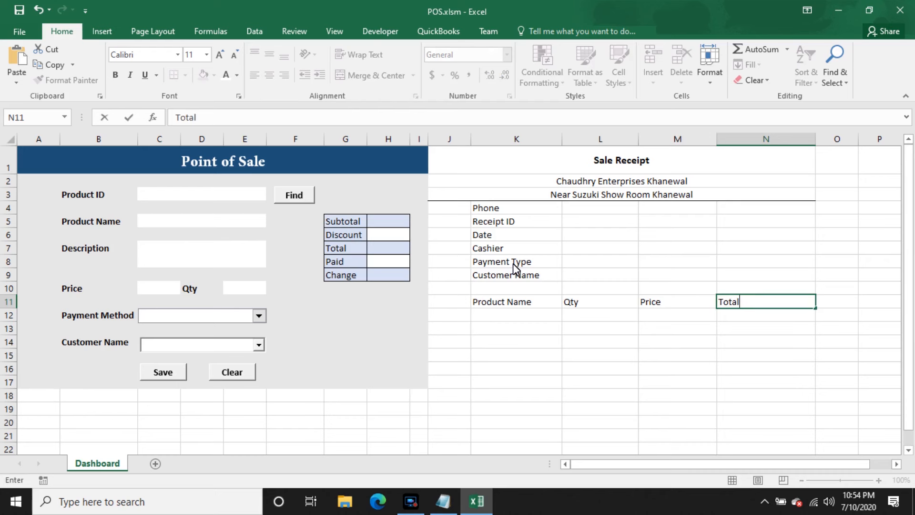
pyautogui.press('Return')
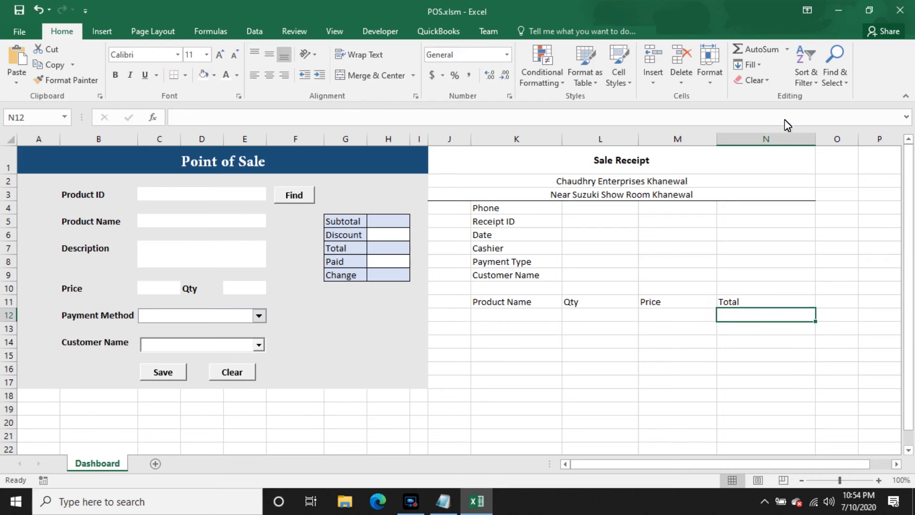
pyautogui.rightClick(772, 139)
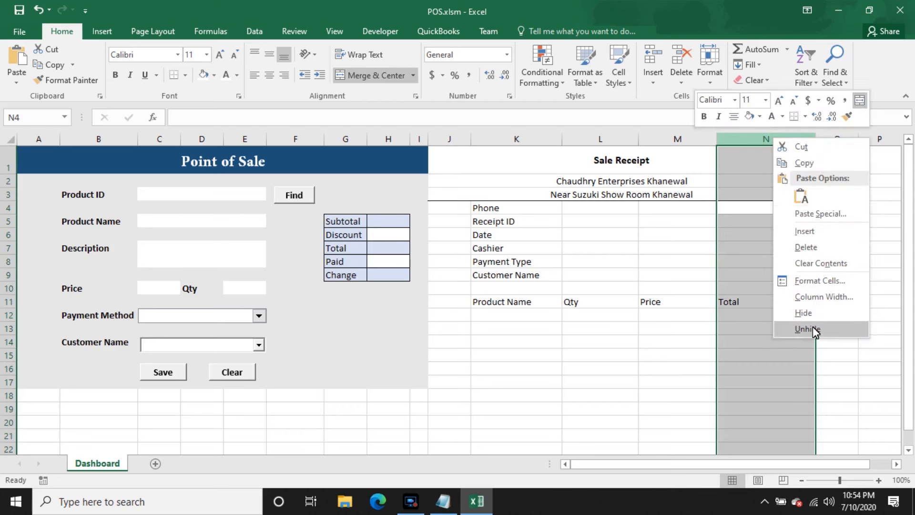
# Step: Dismiss the Format Cells dialog and right-align the Price (M) and Qty (L) columns
pyautogui.press('Escape')
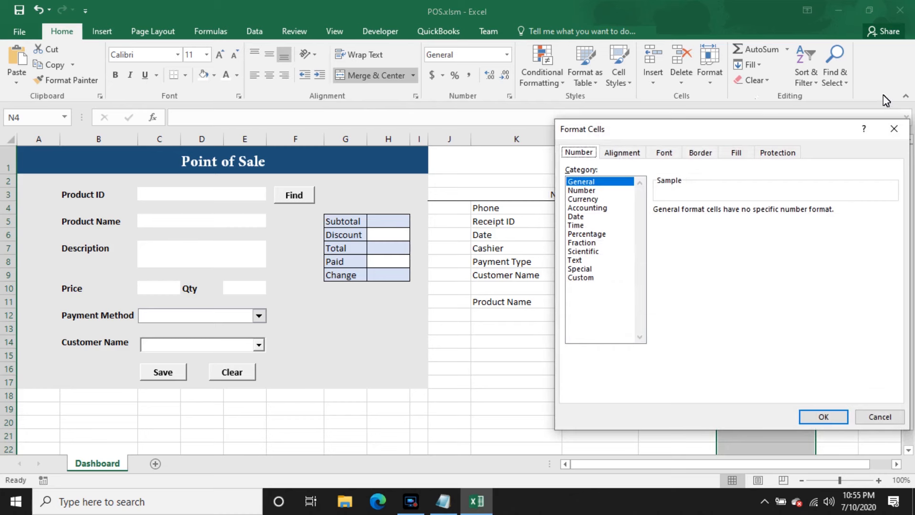
pyautogui.click(895, 134)
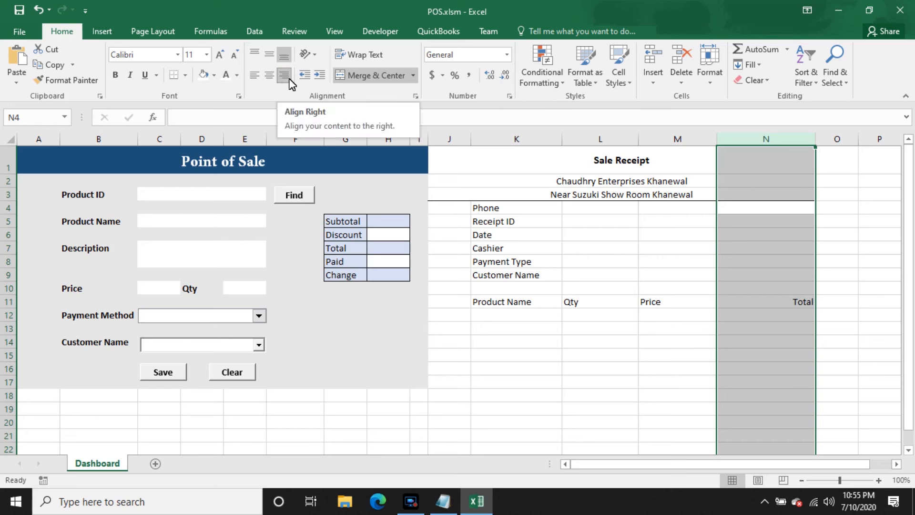
pyautogui.click(692, 291)
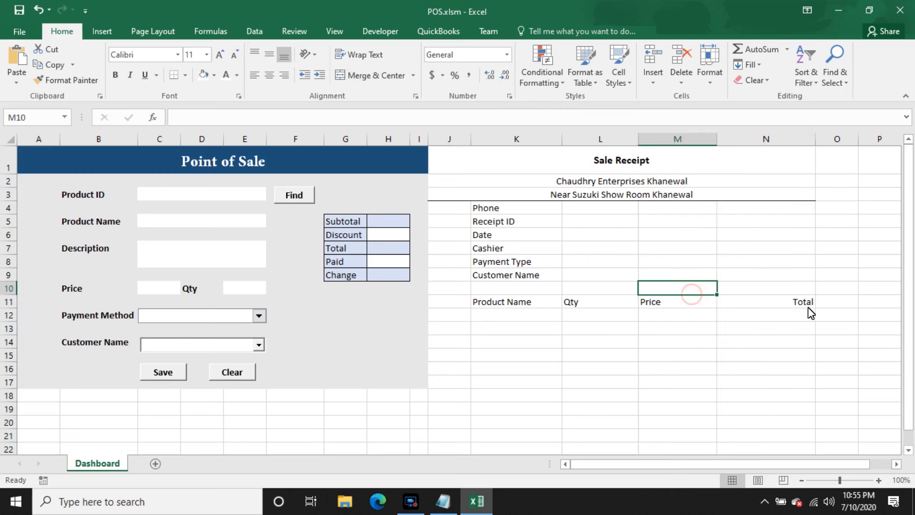
pyautogui.click(677, 140)
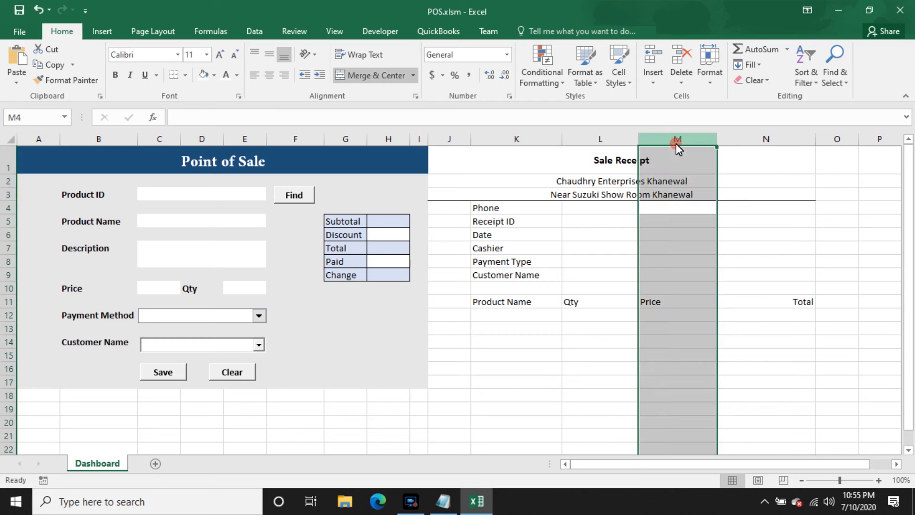
pyautogui.click(281, 76)
pyautogui.click(453, 261)
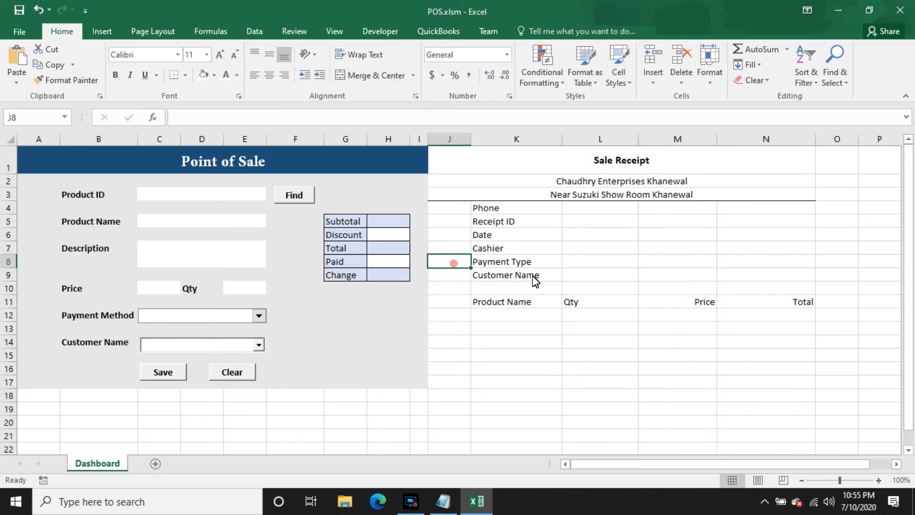
pyautogui.click(600, 142)
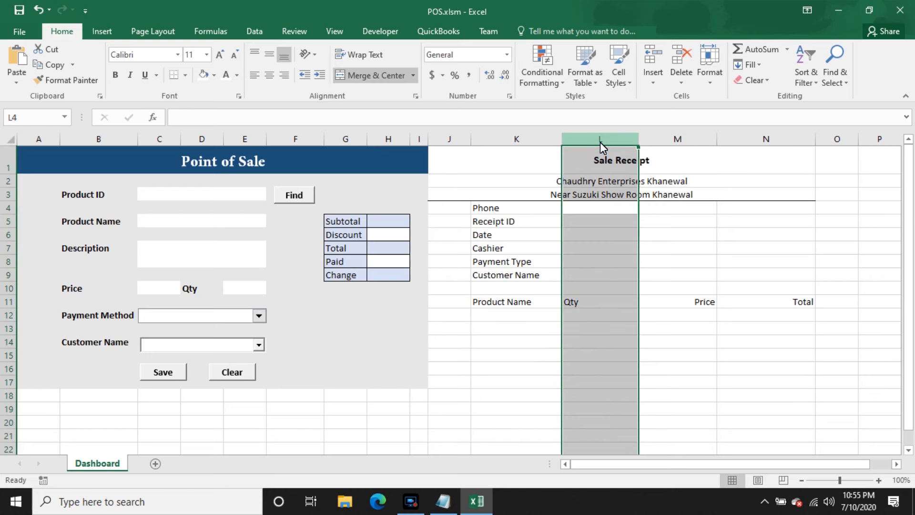
pyautogui.click(284, 75)
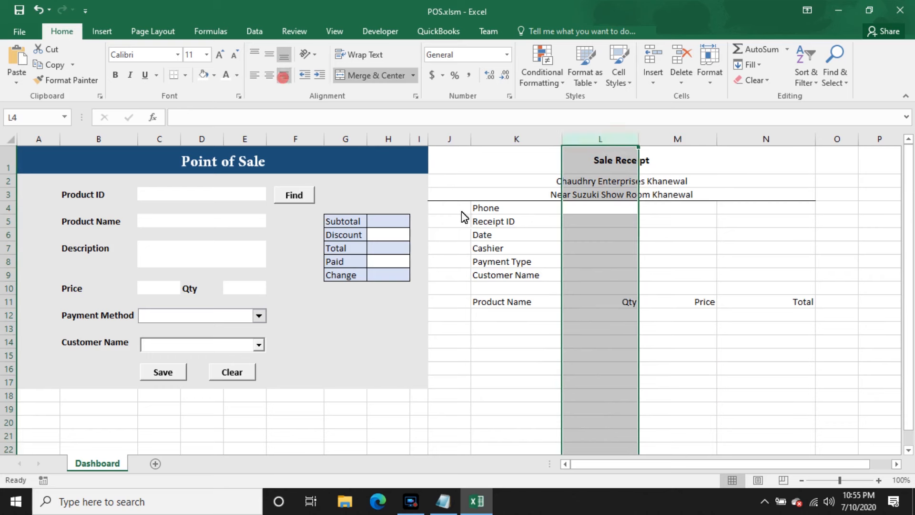
pyautogui.click(607, 213)
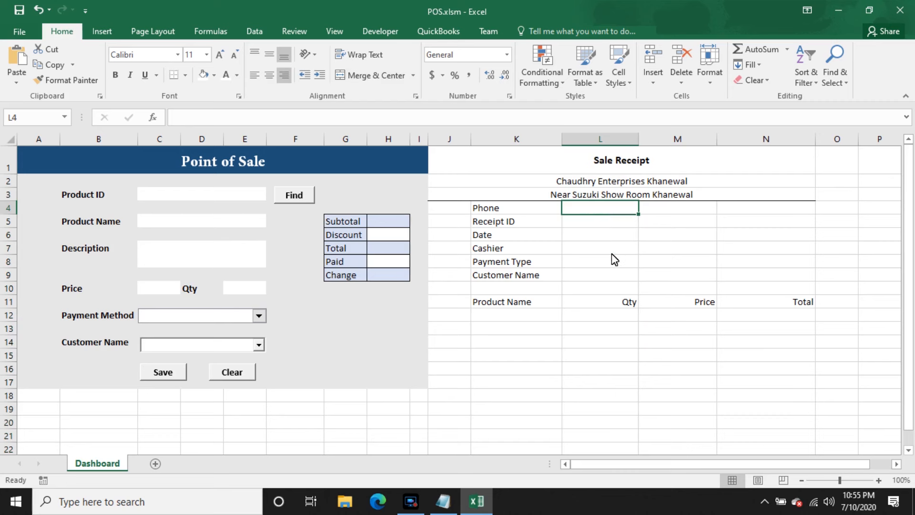
# Step: Enter a sample phone number and a sample receipt ID beside their labels
pyautogui.write('03')
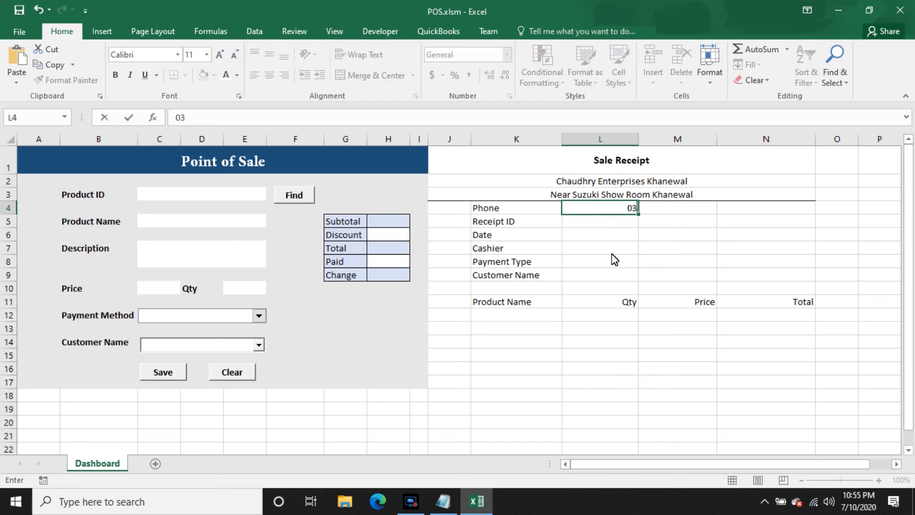
pyautogui.write('11-111111')
pyautogui.press('Return')
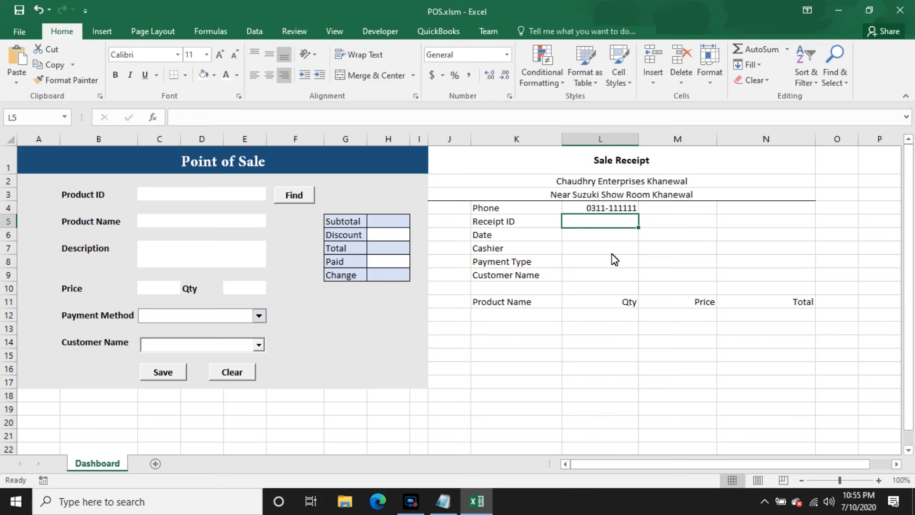
pyautogui.write('100')
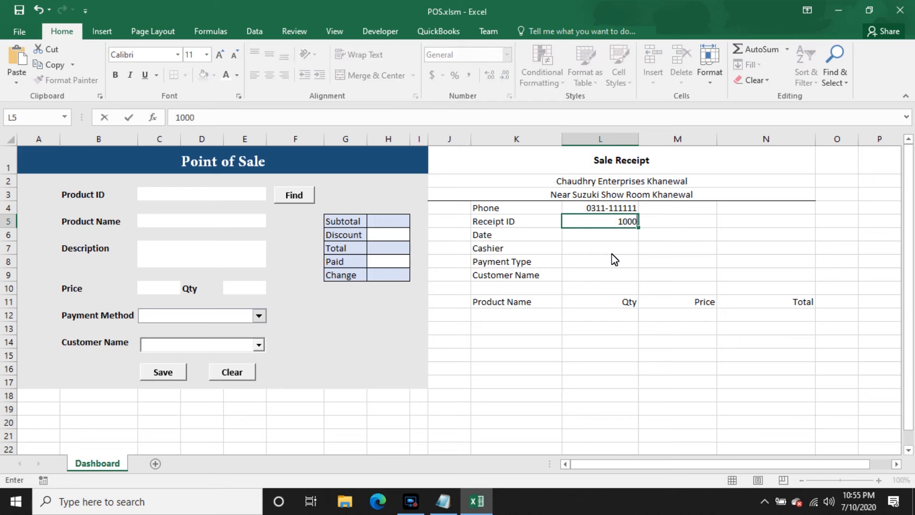
pyautogui.write('0')
pyautogui.press('BackSpace')
pyautogui.press('BackSpace')
pyautogui.press('BackSpace')
pyautogui.press('Return')
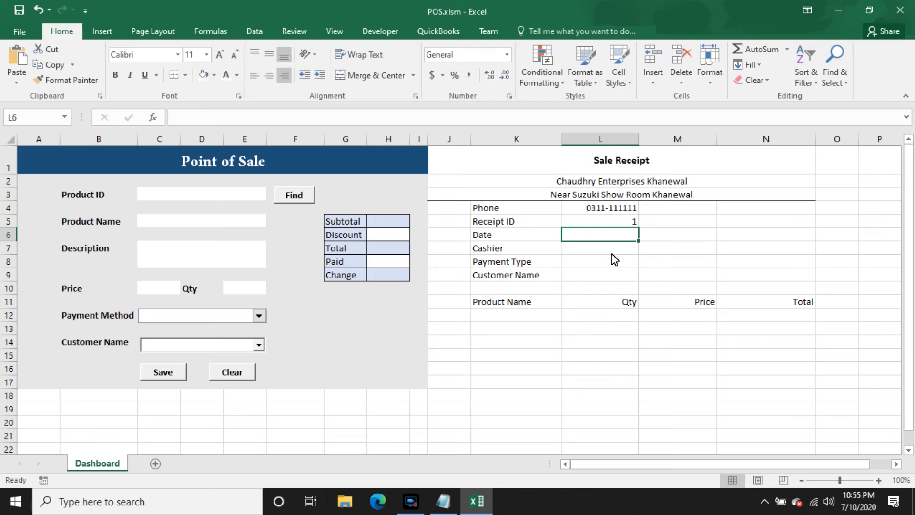
# Step: Fill the Date cell with =NOW() and type the cashier's name in L7
pyautogui.write('=d')
pyautogui.press('BackSpace')
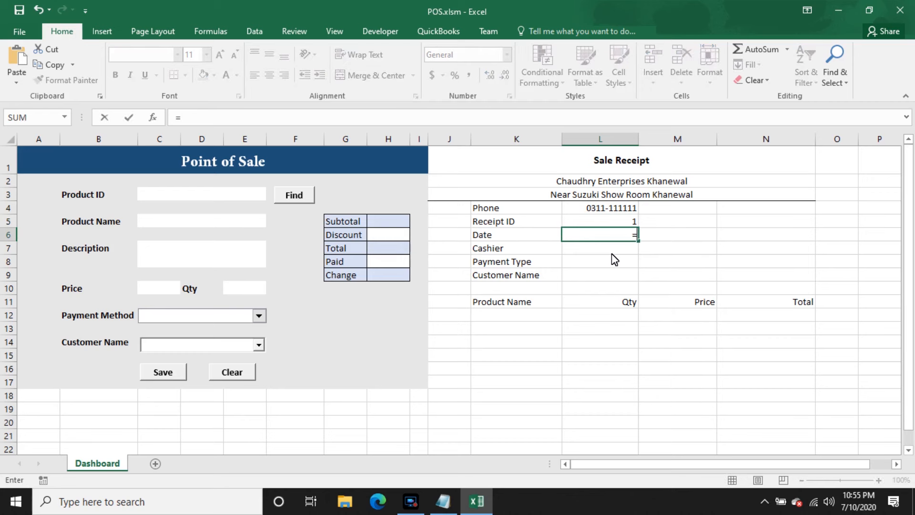
pyautogui.write('now')
pyautogui.press('Tab')
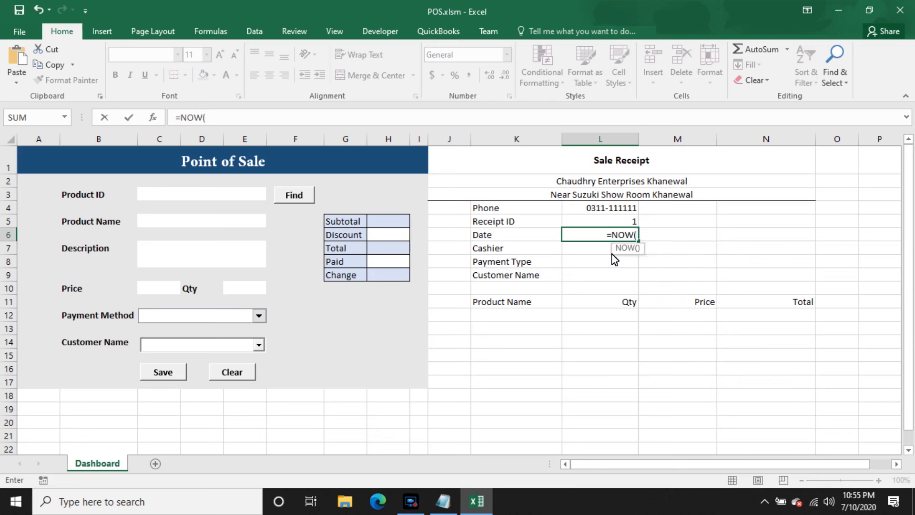
pyautogui.write(')')
pyautogui.press('Return')
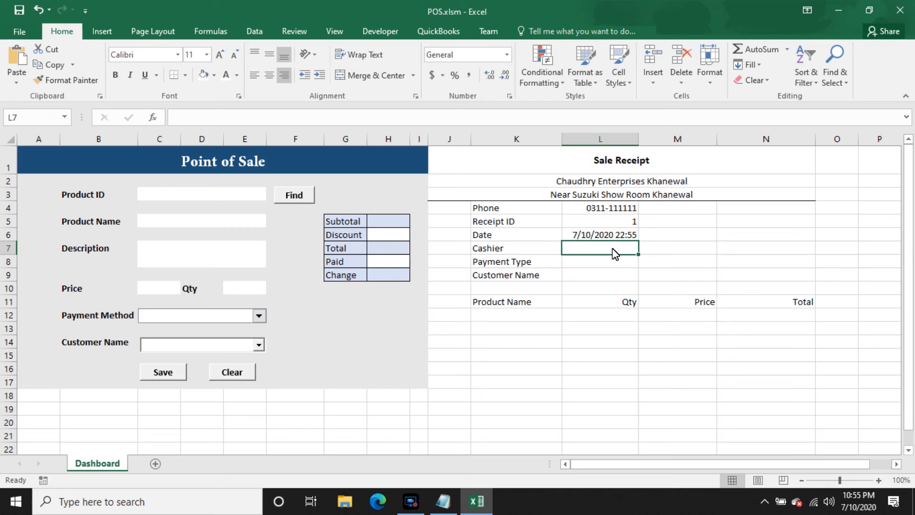
pyautogui.write('M')
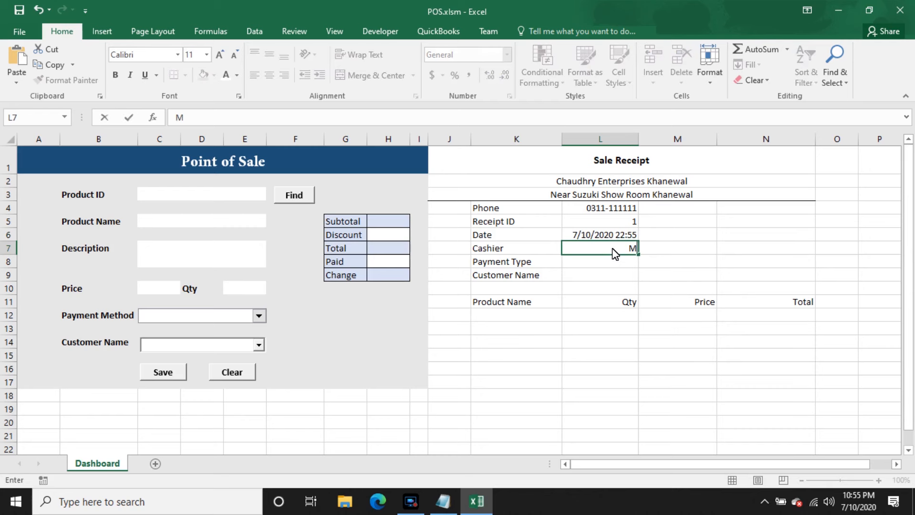
pyautogui.press('BackSpace')
pyautogui.press('Return')
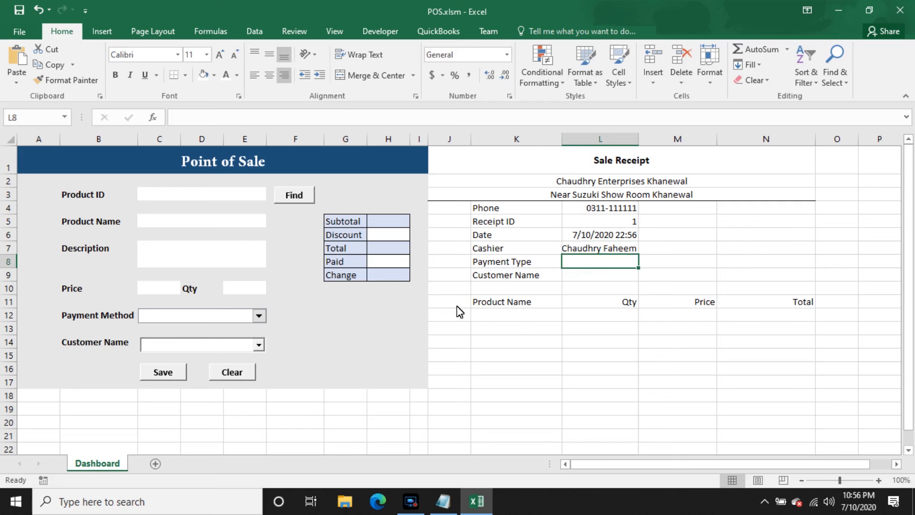
pyautogui.moveTo(445, 309); pyautogui.dragTo(779, 308)
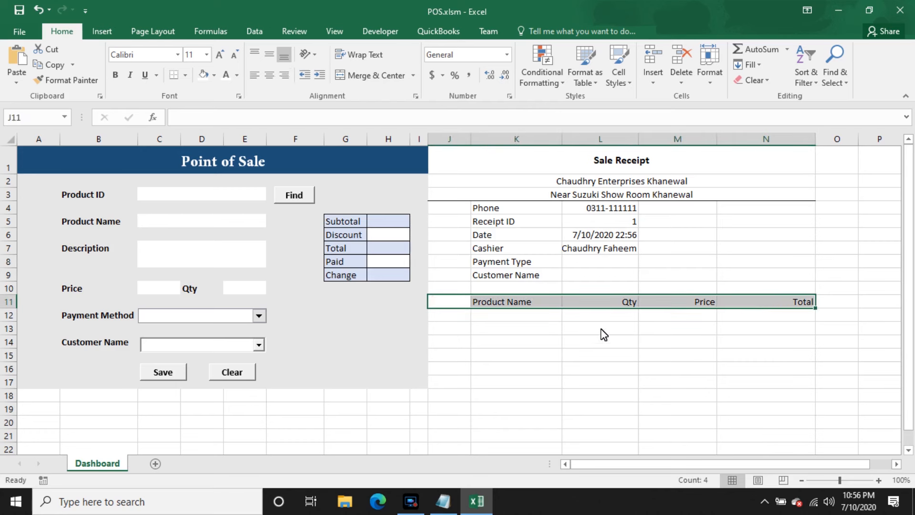
# Step: Apply a double bottom border and thin top border to J11:N11 via Format Cells
pyautogui.rightClick(597, 306)
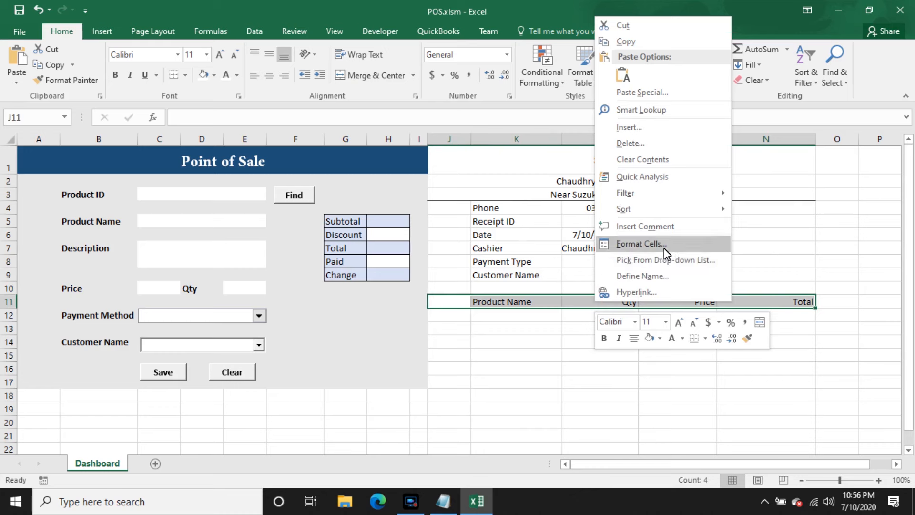
pyautogui.click(665, 248)
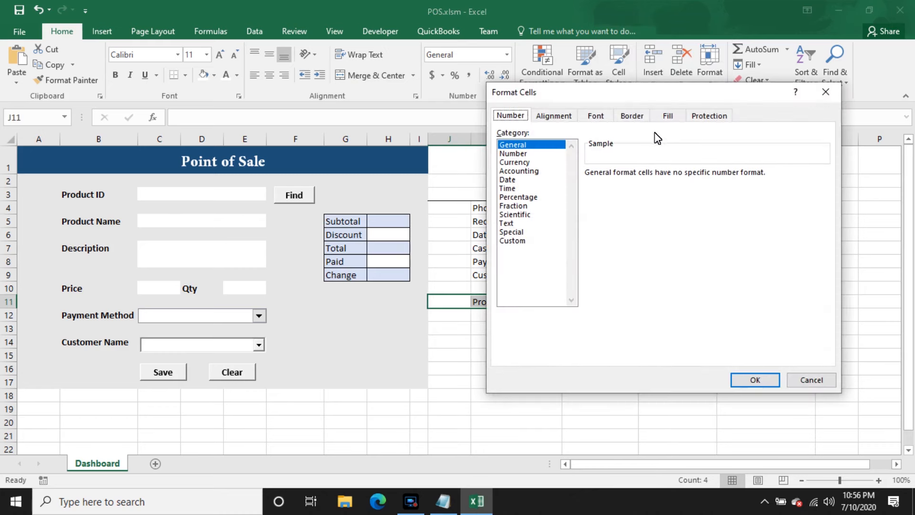
pyautogui.click(668, 116)
pyautogui.click(631, 116)
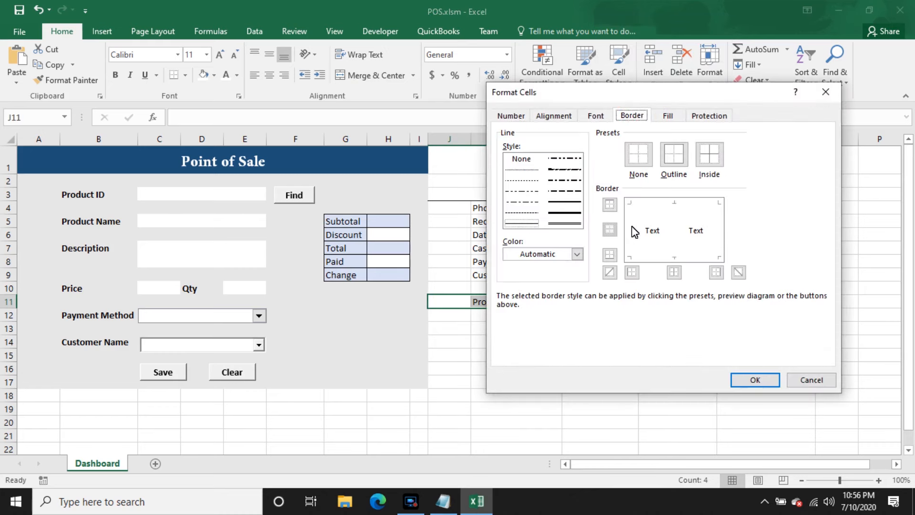
pyautogui.click(576, 223)
pyautogui.click(679, 257)
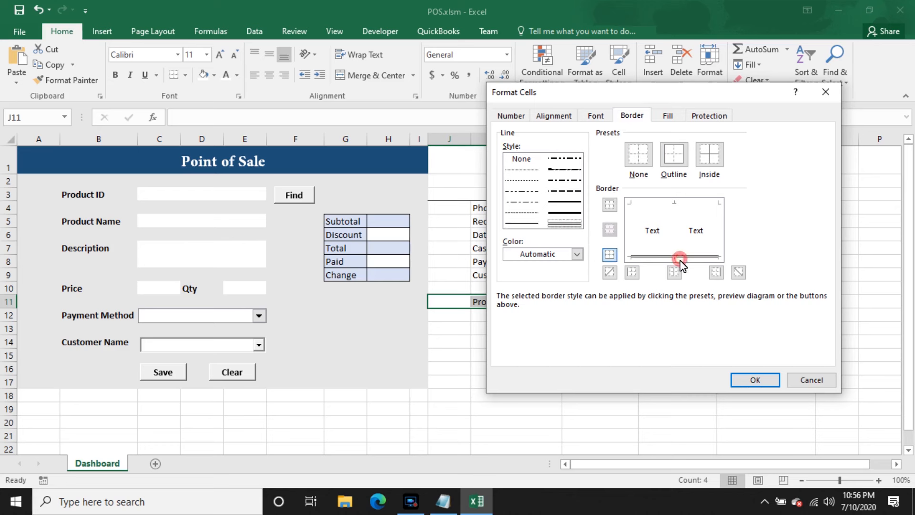
pyautogui.click(525, 225)
pyautogui.click(661, 202)
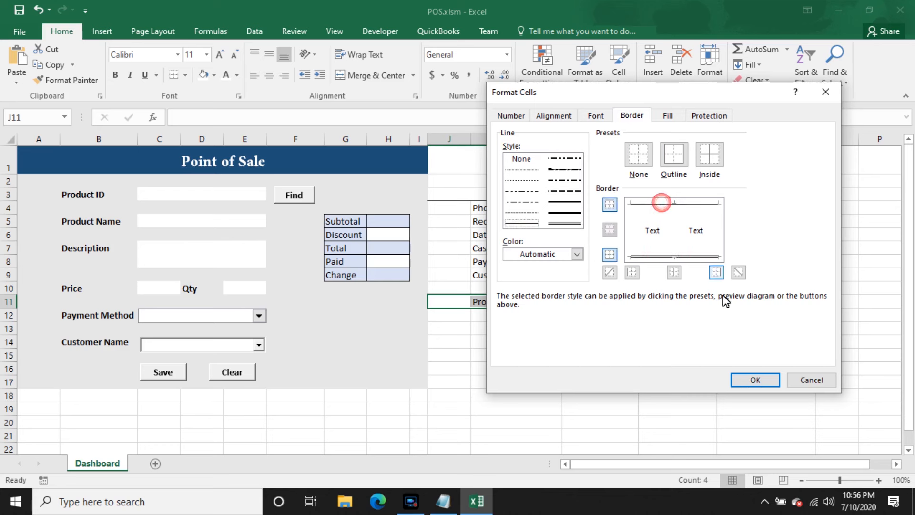
pyautogui.click(754, 380)
pyautogui.click(581, 358)
pyautogui.scroll(-1, 731, 351)
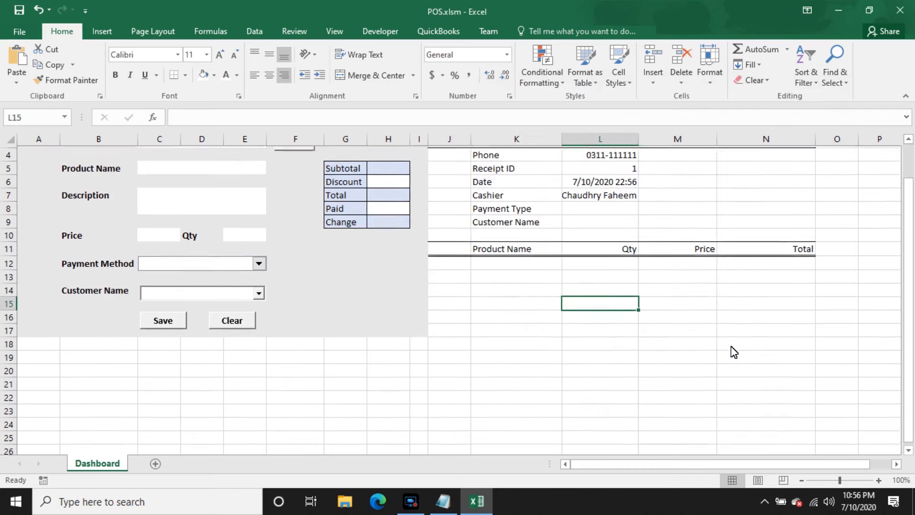
pyautogui.scroll(1, 734, 351)
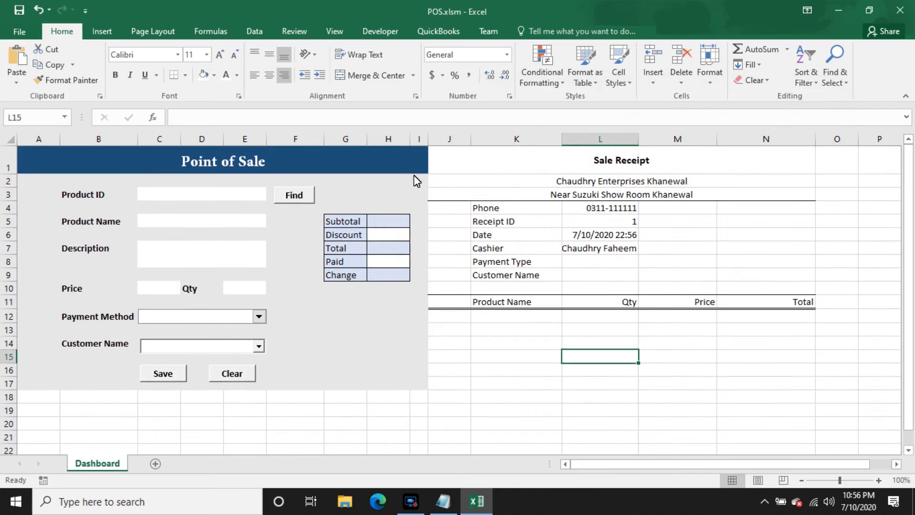
pyautogui.click(474, 176)
pyautogui.click(470, 169)
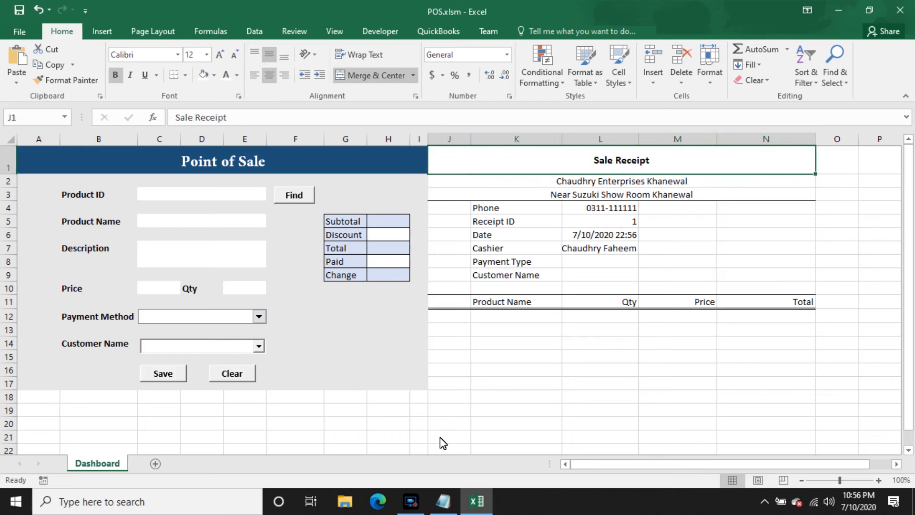
# Step: Insert the picture 'youtube logo.png' from the 'logo and file' folder
pyautogui.click(102, 31)
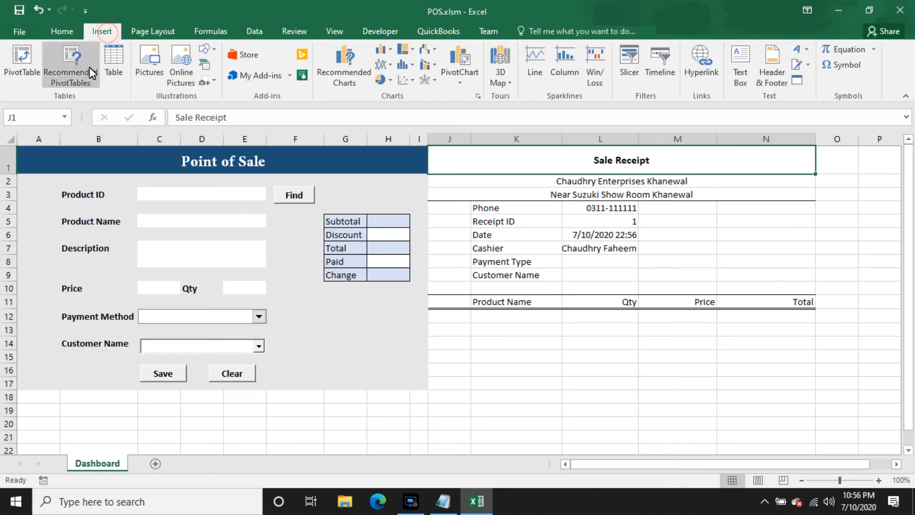
pyautogui.click(149, 64)
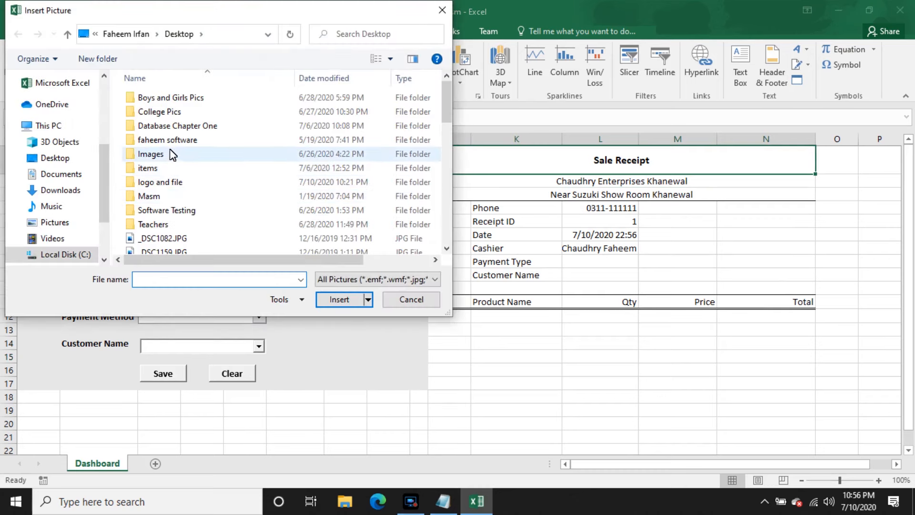
pyautogui.doubleClick(171, 182)
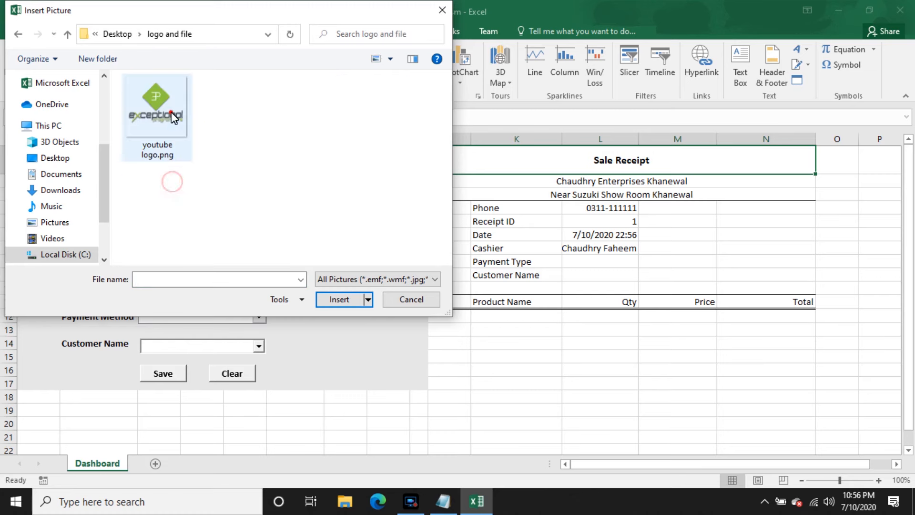
pyautogui.doubleClick(169, 112)
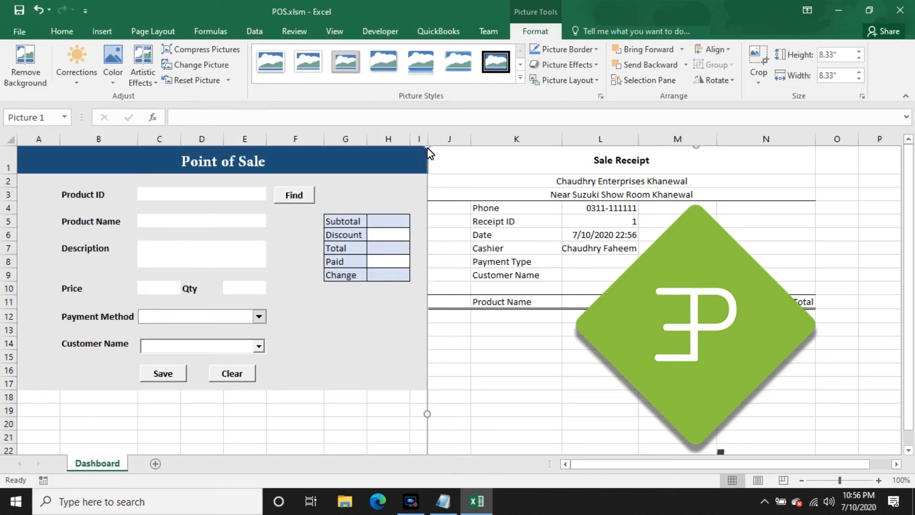
# Step: Shrink the logo to about 0.84 inches and place it at the receipt's top-left
pyautogui.moveTo(428, 148); pyautogui.dragTo(703, 340)
pyautogui.moveTo(766, 393); pyautogui.dragTo(524, 193)
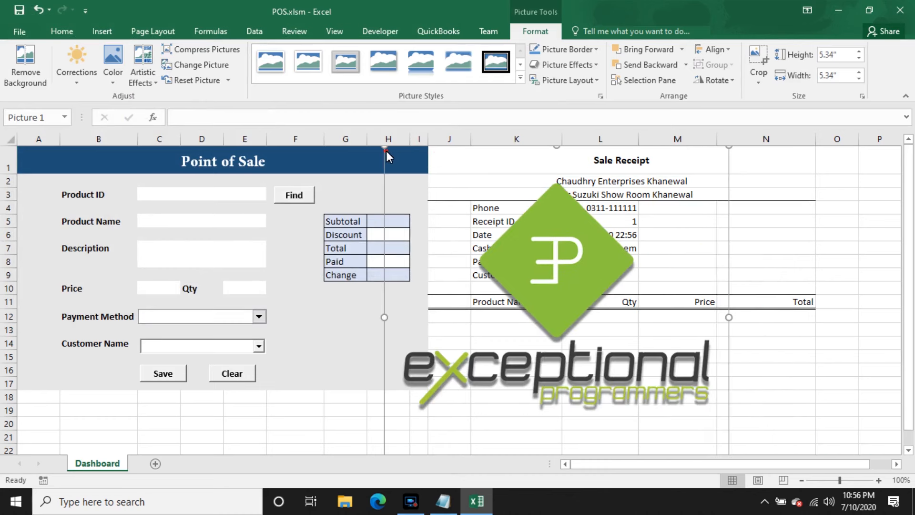
pyautogui.moveTo(384, 148); pyautogui.dragTo(534, 285)
pyautogui.moveTo(630, 351); pyautogui.dragTo(523, 225)
pyautogui.moveTo(429, 160); pyautogui.dragTo(552, 286)
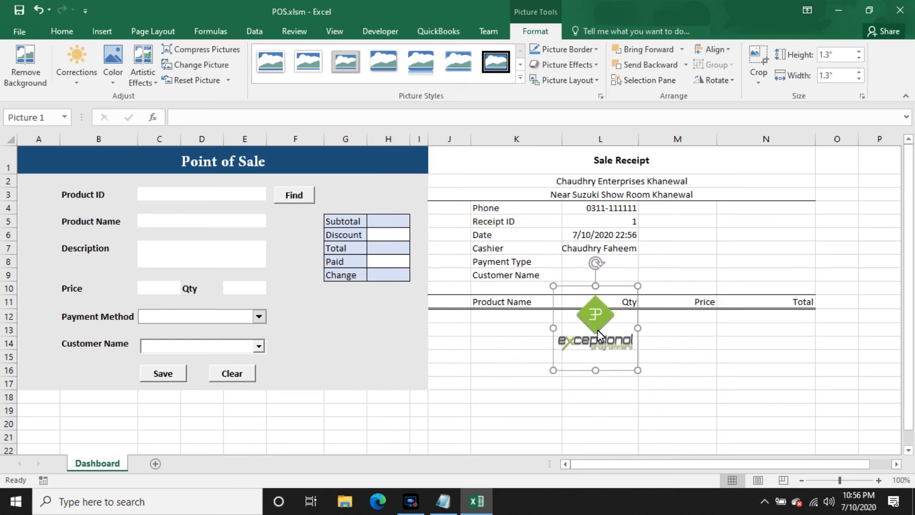
pyautogui.moveTo(597, 330); pyautogui.dragTo(530, 224)
pyautogui.moveTo(486, 182); pyautogui.dragTo(514, 167)
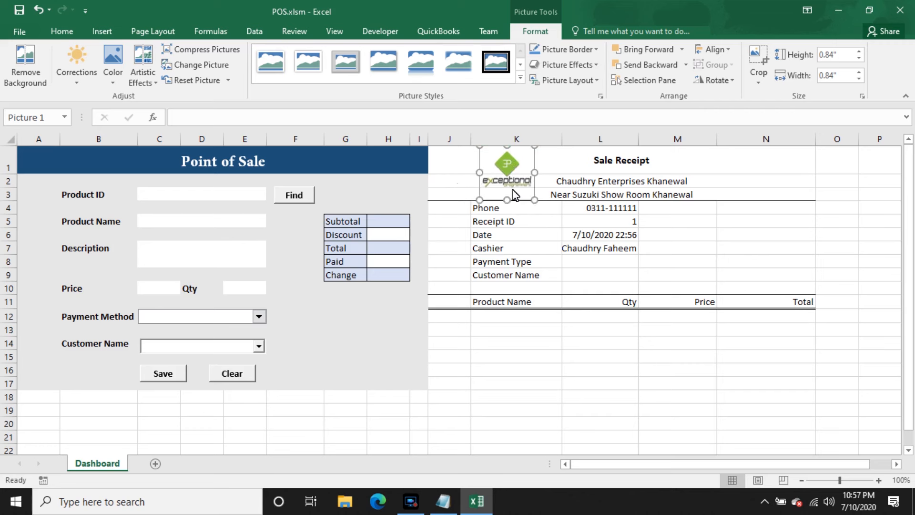
pyautogui.click(555, 179)
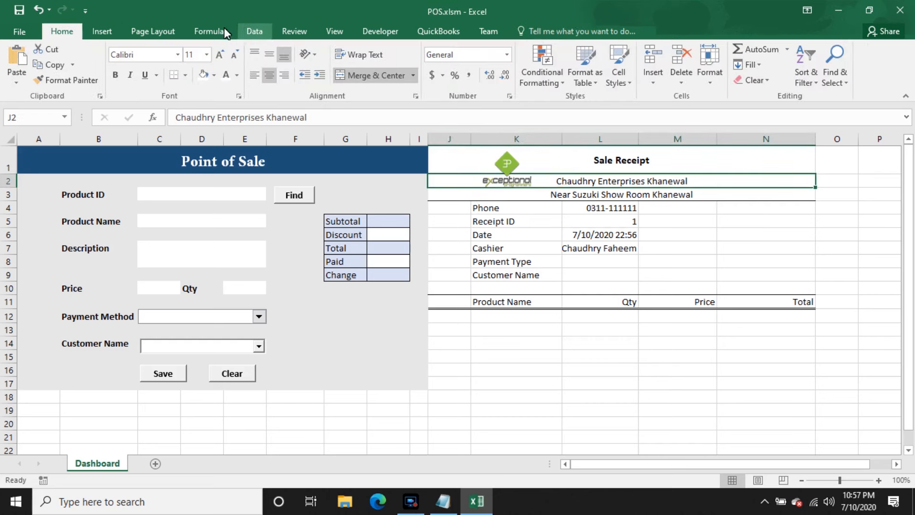
# Step: Uncheck Gridlines in the View tab's Show group for the Dashboard sheet
pyautogui.click(334, 31)
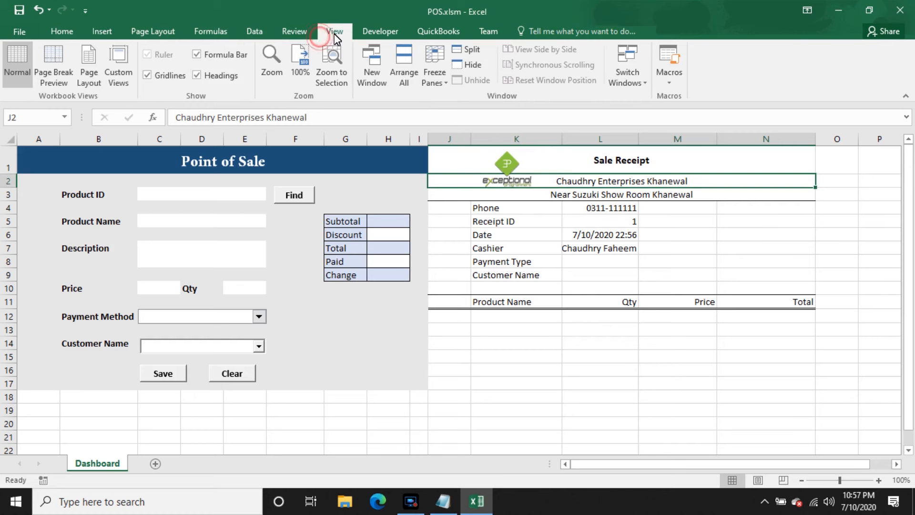
pyautogui.click(157, 75)
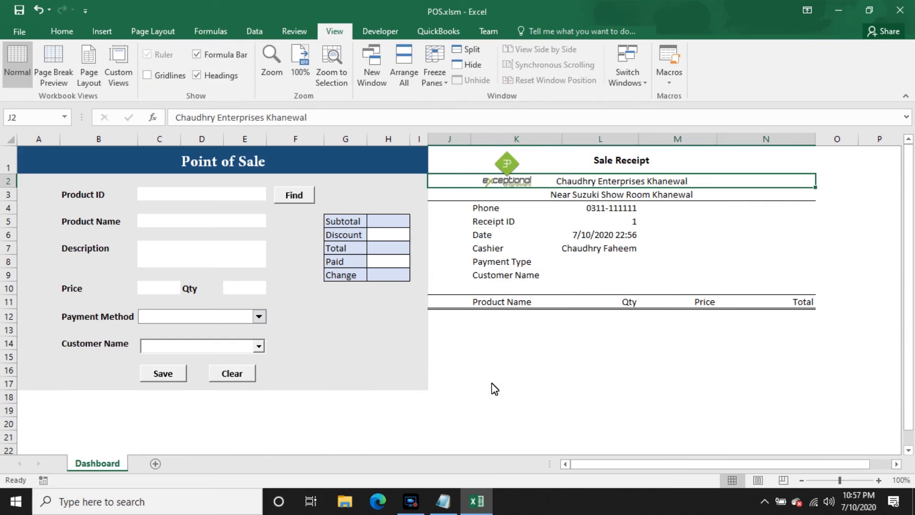
pyautogui.click(555, 359)
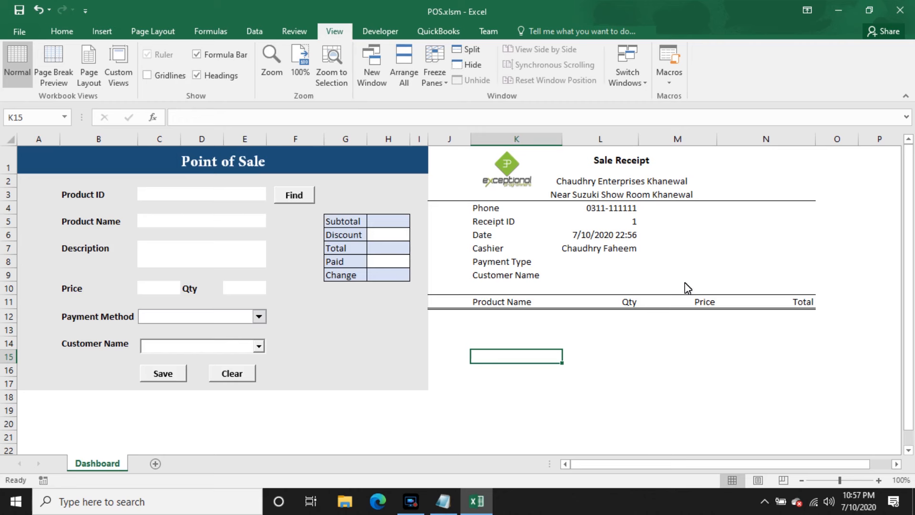
pyautogui.click(582, 289)
pyautogui.click(520, 286)
pyautogui.scroll(-2, 220, 371)
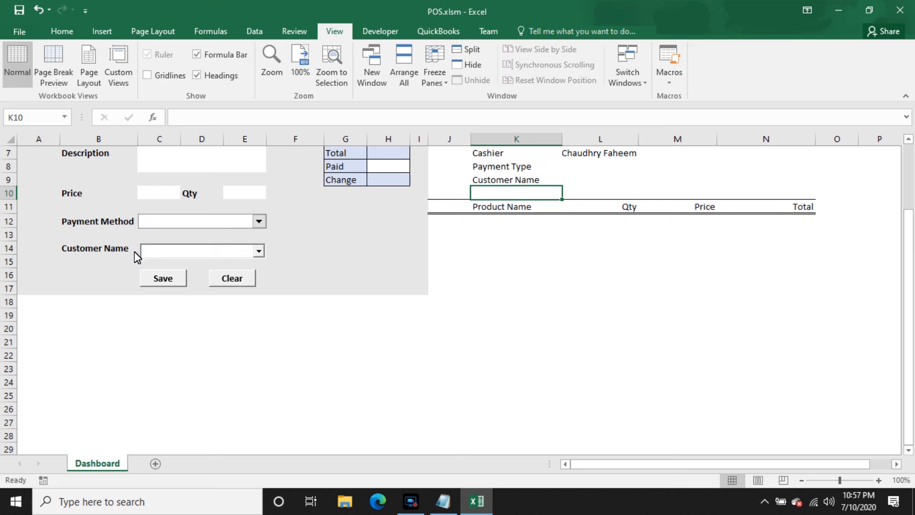
# Step: Select A21:B26 and give every cell All Borders
pyautogui.click(36, 328)
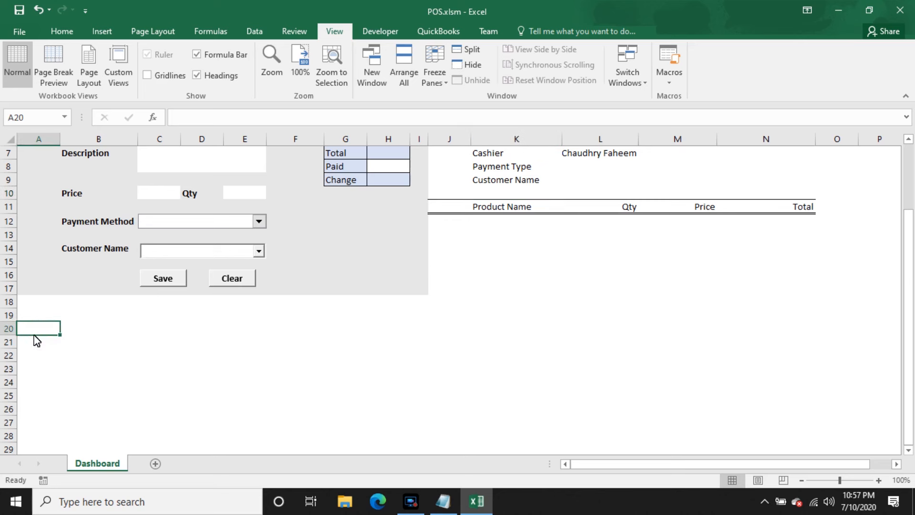
pyautogui.click(33, 345)
pyautogui.moveTo(33, 345); pyautogui.dragTo(82, 405)
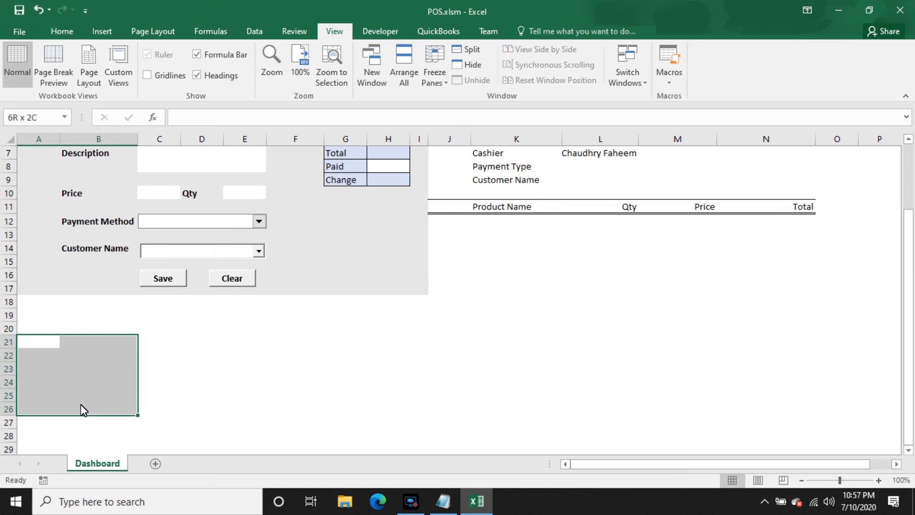
pyautogui.click(62, 31)
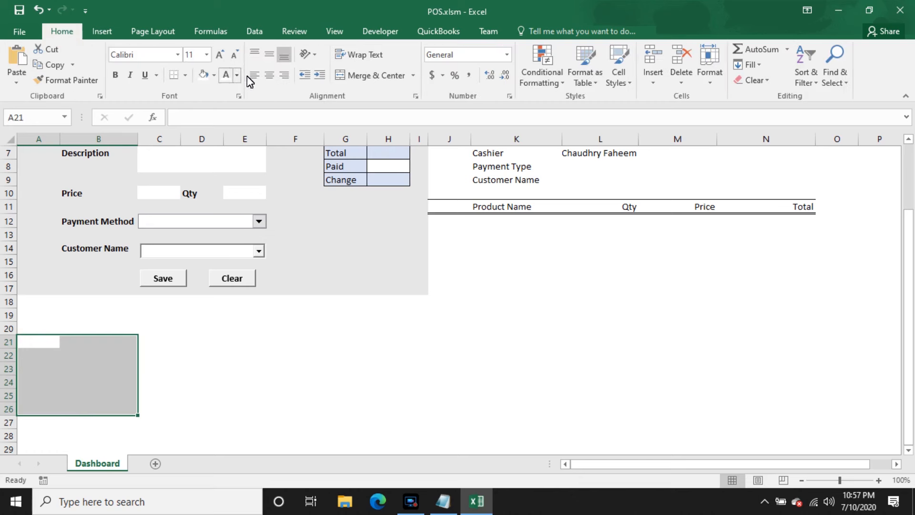
pyautogui.click(185, 75)
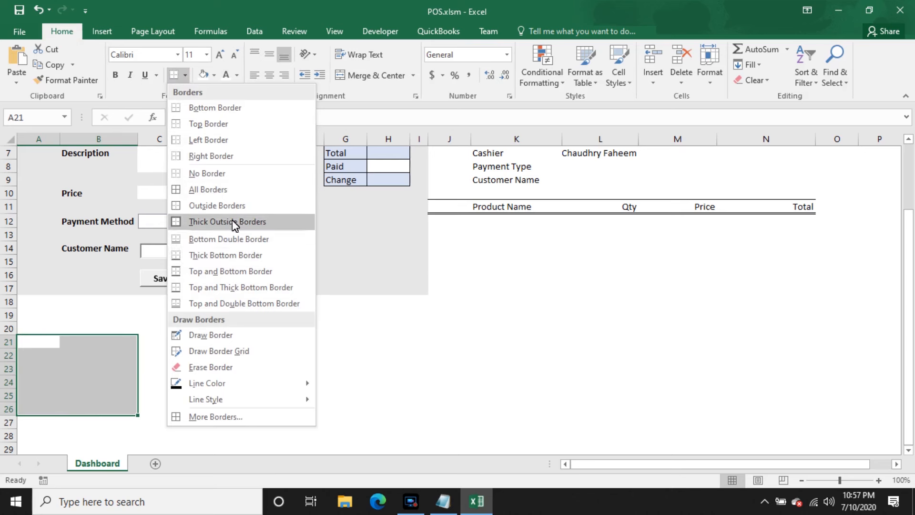
pyautogui.click(228, 191)
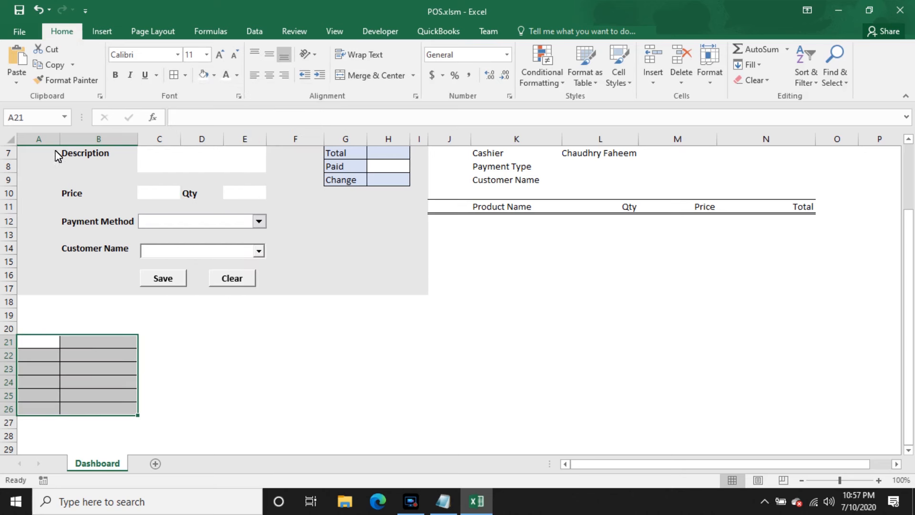
# Step: Fill A21:B26 with light grey (Gray-25%, Background 2)
pyautogui.click(215, 78)
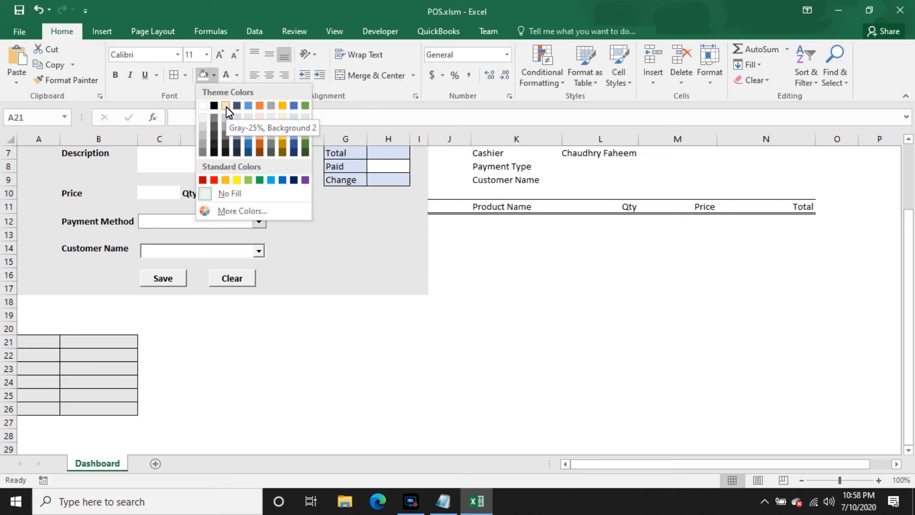
pyautogui.click(226, 106)
pyautogui.click(313, 233)
pyautogui.click(214, 75)
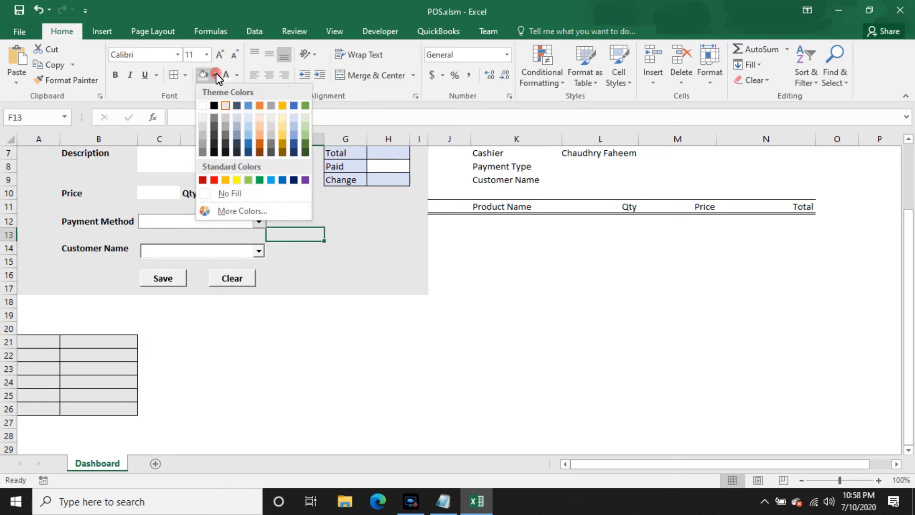
pyautogui.click(216, 73)
pyautogui.moveTo(40, 344); pyautogui.dragTo(125, 414)
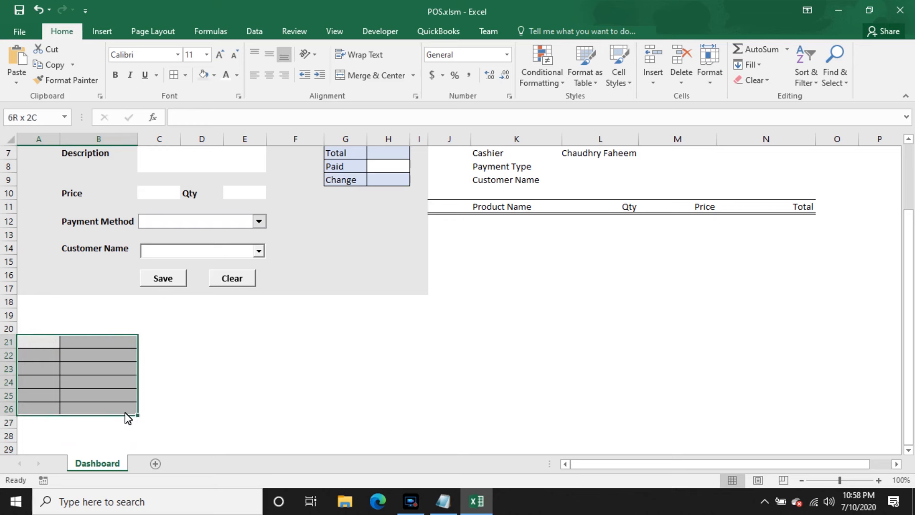
pyautogui.click(215, 78)
pyautogui.click(167, 390)
pyautogui.click(37, 340)
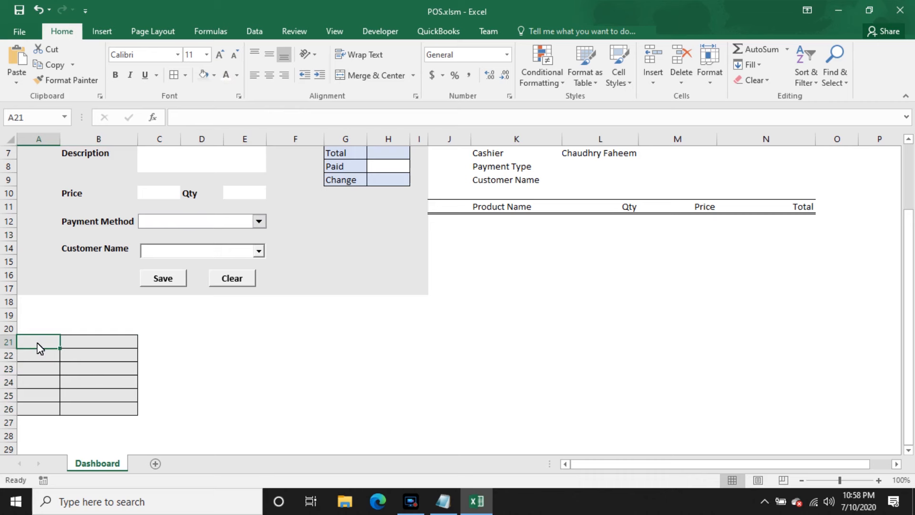
# Step: Enter 'Product Row' in A21 and auto-fit column A to it
pyautogui.write('Produ')
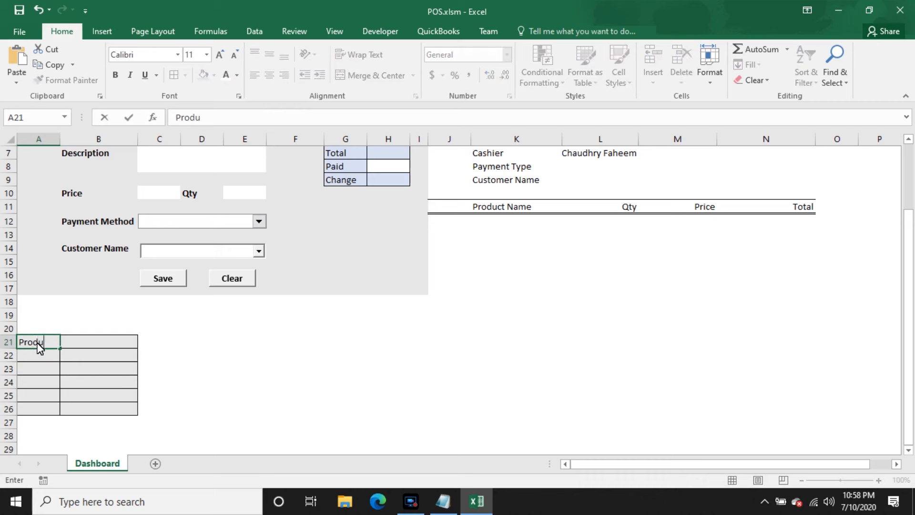
pyautogui.write('ct')
pyautogui.press('Return')
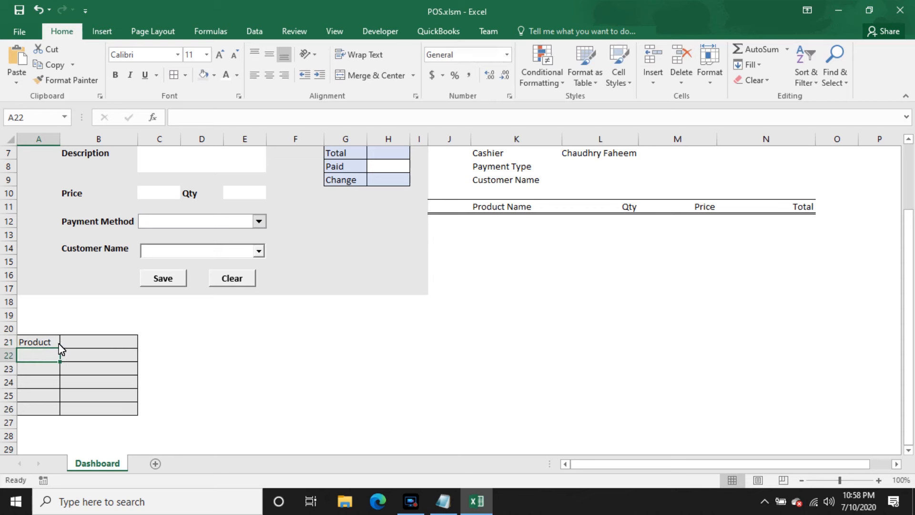
pyautogui.doubleClick(56, 344)
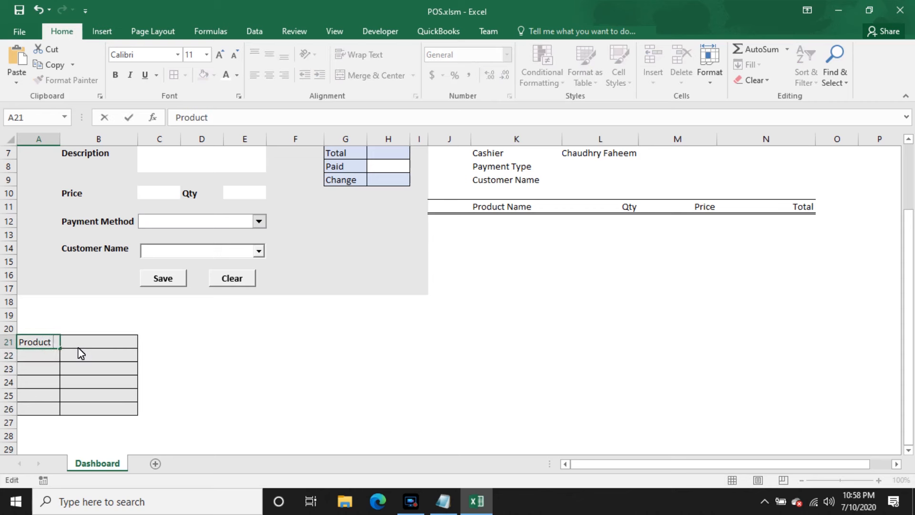
pyautogui.write('Row')
pyautogui.press('Return')
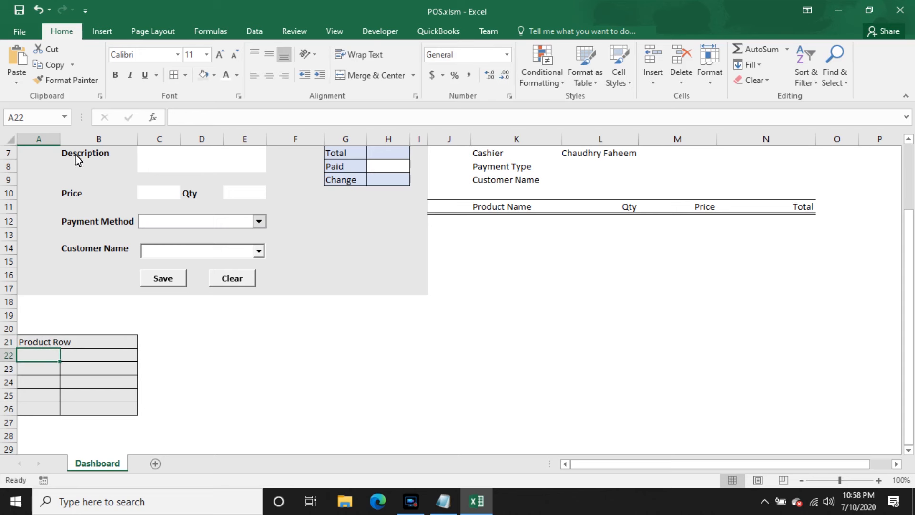
pyautogui.doubleClick(59, 138)
pyautogui.click(49, 344)
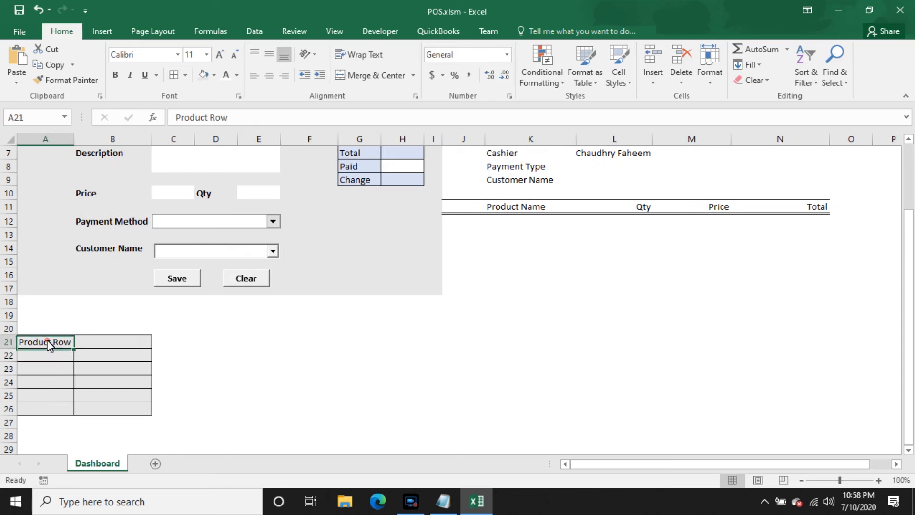
pyautogui.click(60, 354)
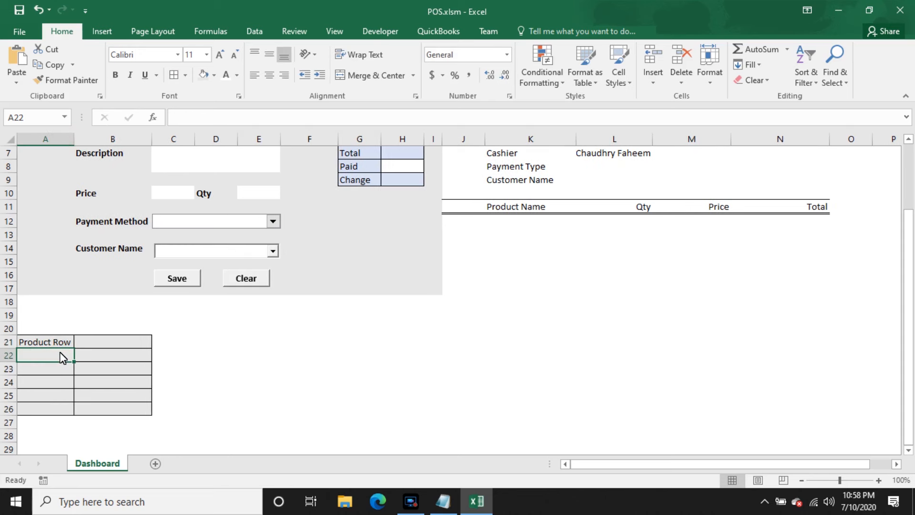
# Step: Enter 'Receipt Row' and 'Next Receipt Number' in A22:A23, widening column A to fit
pyautogui.write('R')
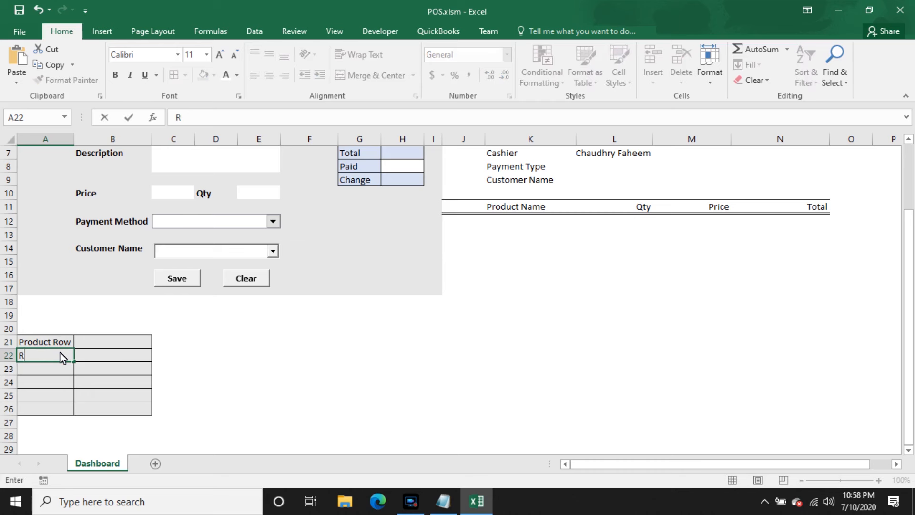
pyautogui.write('eceipt Row')
pyautogui.press('Return')
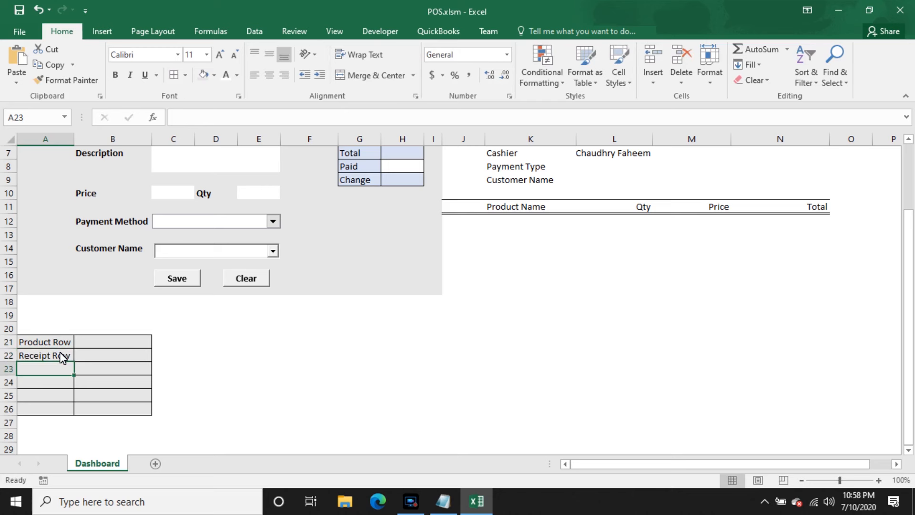
pyautogui.write('N')
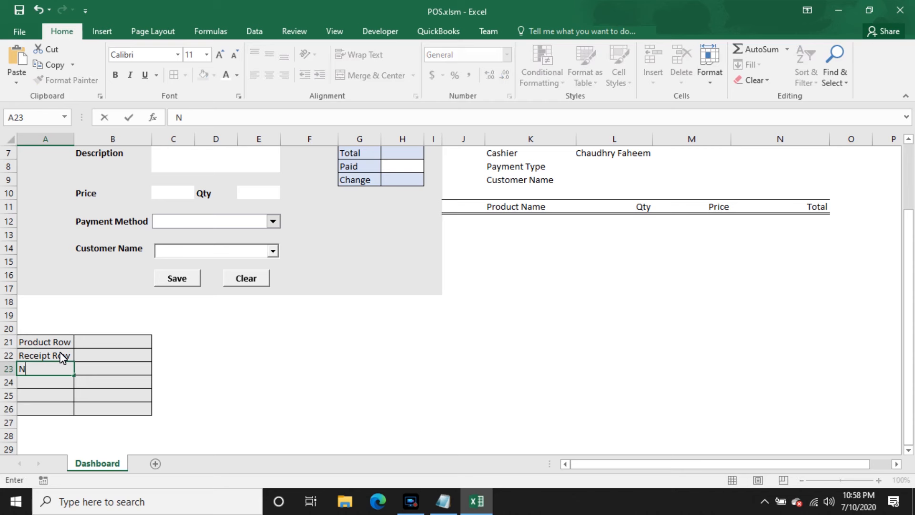
pyautogui.write('ext Receipt')
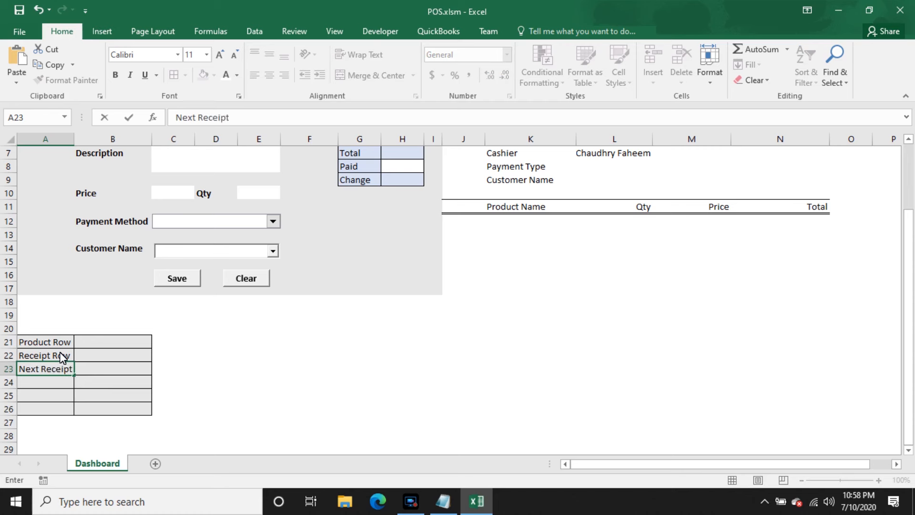
pyautogui.write(' Number')
pyautogui.press('Return')
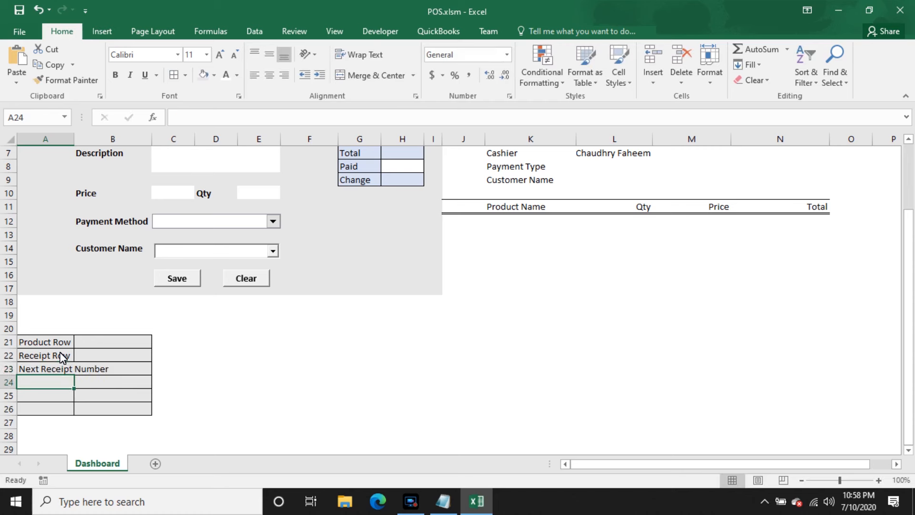
pyautogui.doubleClick(74, 139)
pyautogui.scroll(2, 455, 262)
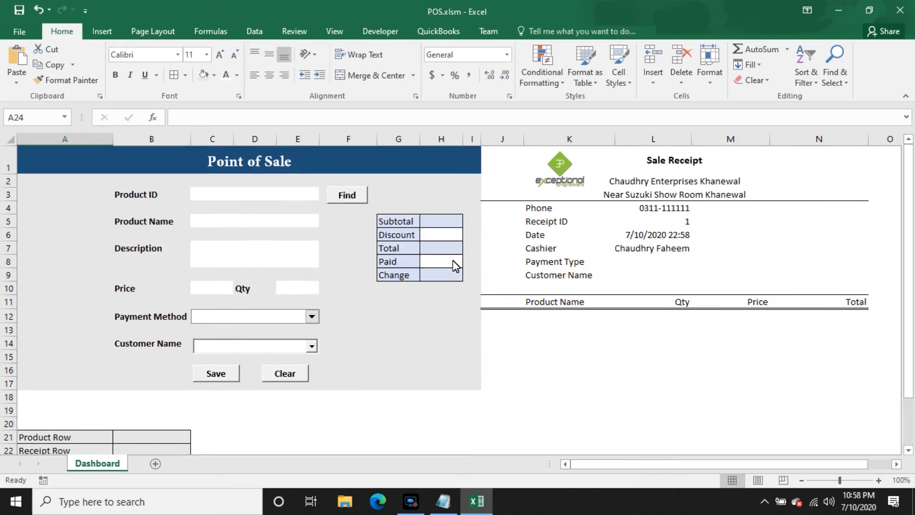
pyautogui.scroll(-2, 455, 264)
pyautogui.scroll(2, 455, 264)
pyautogui.scroll(-3, 289, 210)
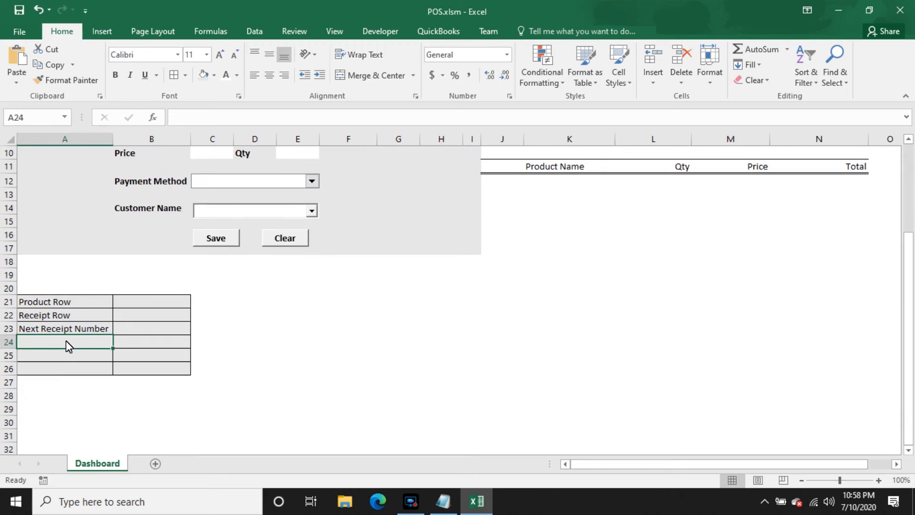
# Step: Enter 'Payment Index', 'Crnt Product ID' and 'Crnt Product Row' in A24:A26
pyautogui.write('Payment I')
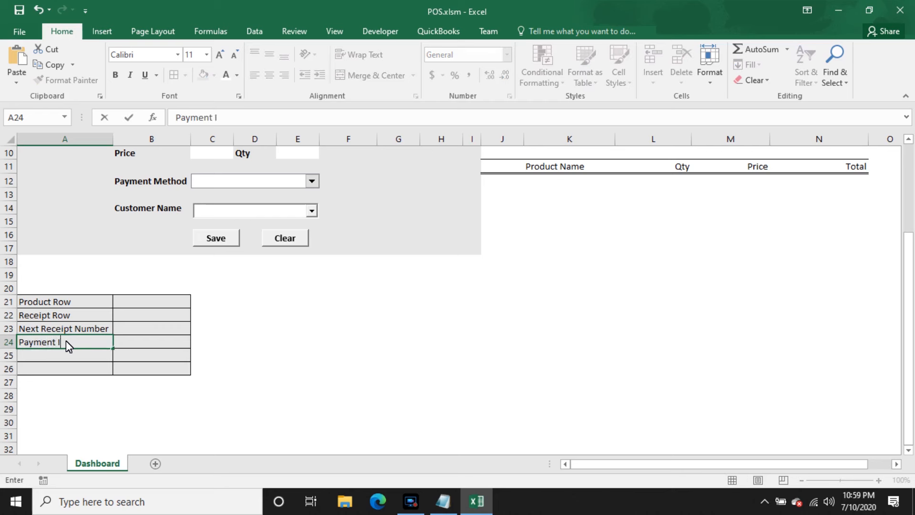
pyautogui.write('ndex')
pyautogui.press('Return')
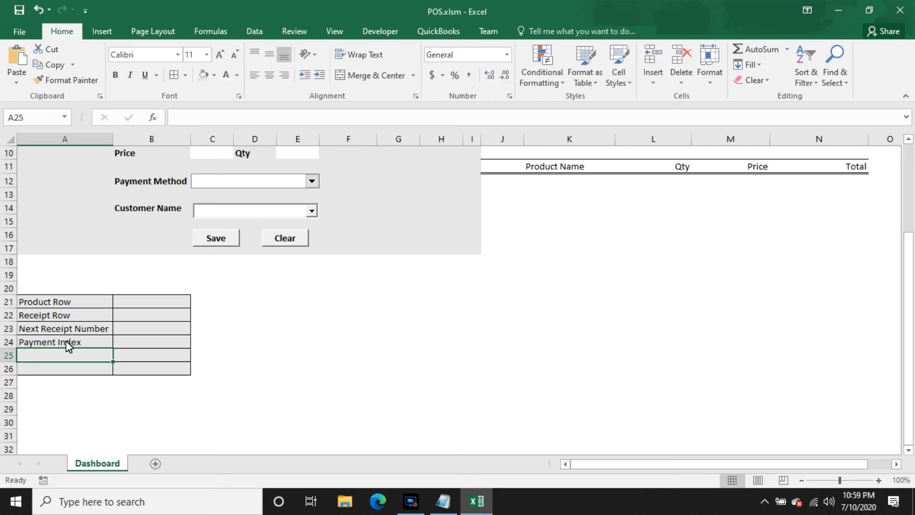
pyautogui.write('Crnt')
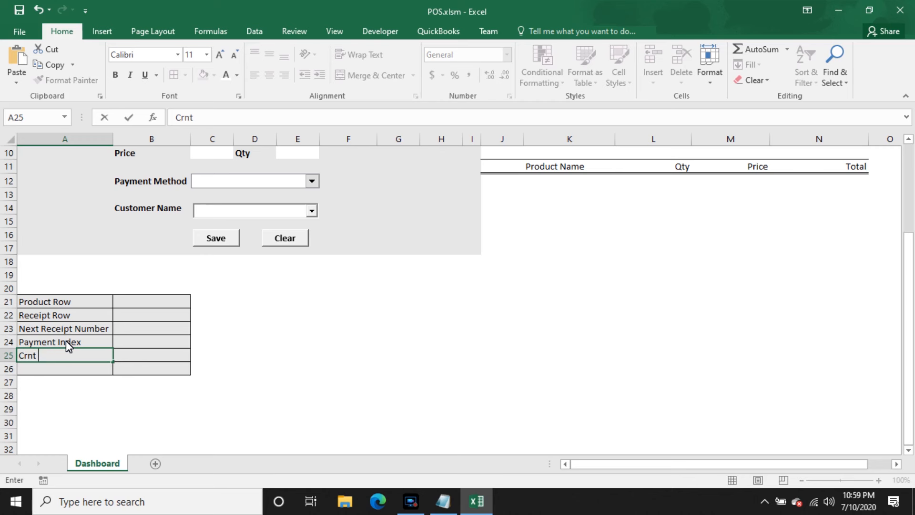
pyautogui.write(' Product ID')
pyautogui.press('Return')
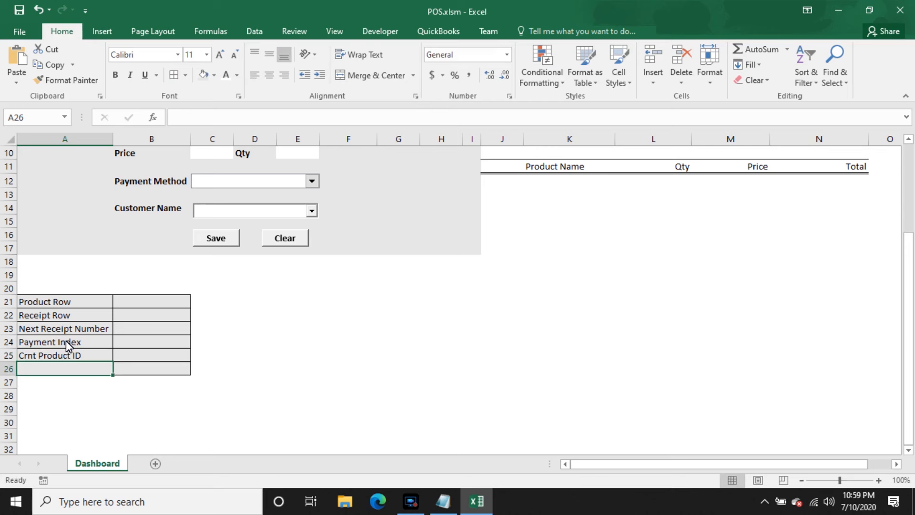
pyautogui.write('Crnt ')
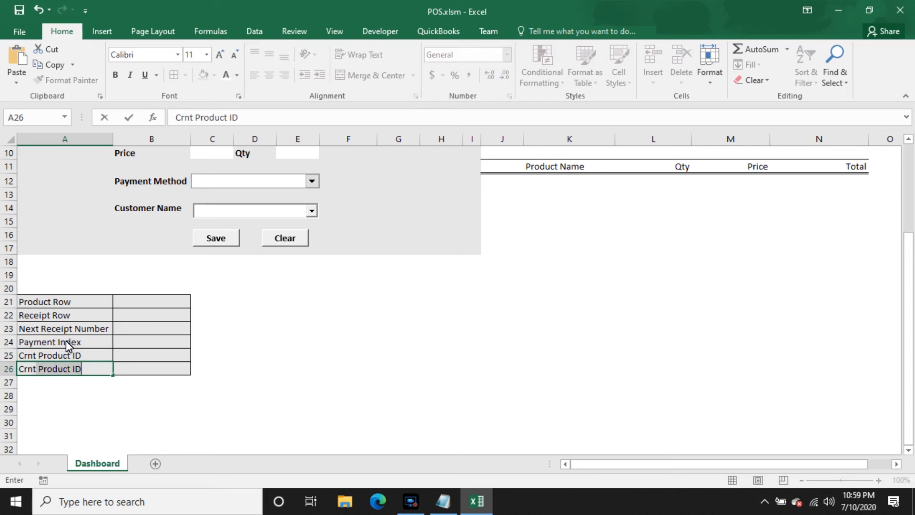
pyautogui.write('Product ')
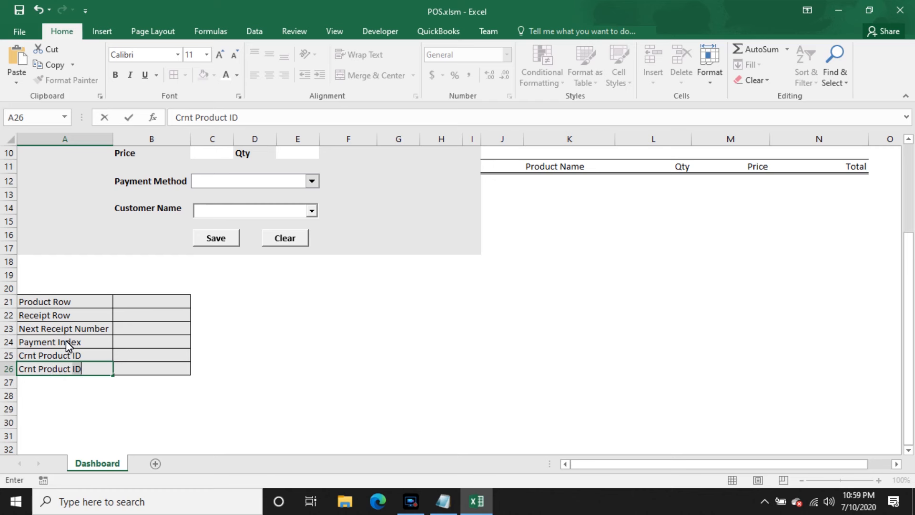
pyautogui.write('Row')
pyautogui.press('Return')
pyautogui.press('Return')
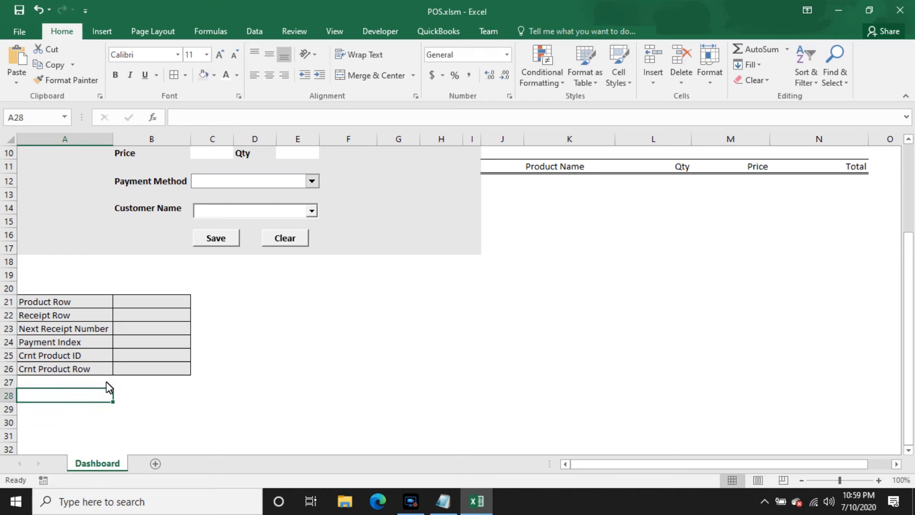
# Step: Give A28:A30 borders and a fill colour
pyautogui.click(37, 397)
pyautogui.moveTo(38, 398); pyautogui.dragTo(34, 422)
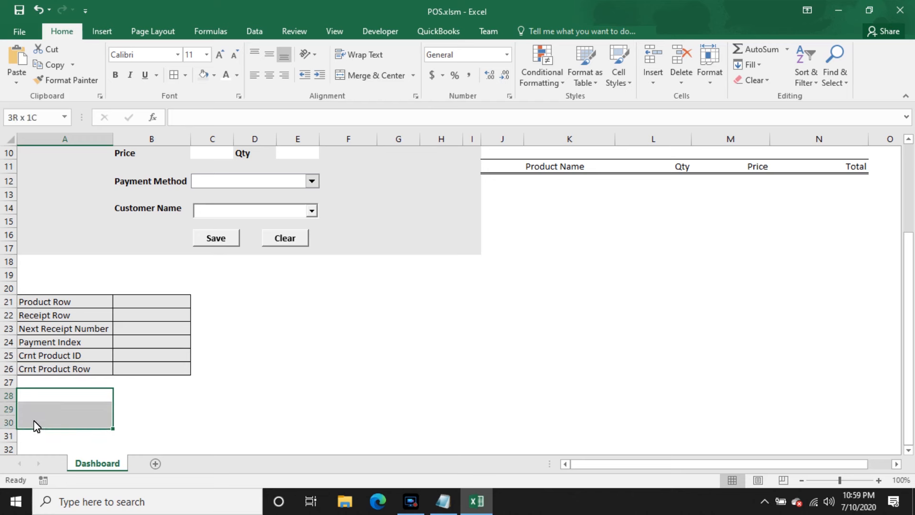
pyautogui.click(174, 76)
pyautogui.click(205, 80)
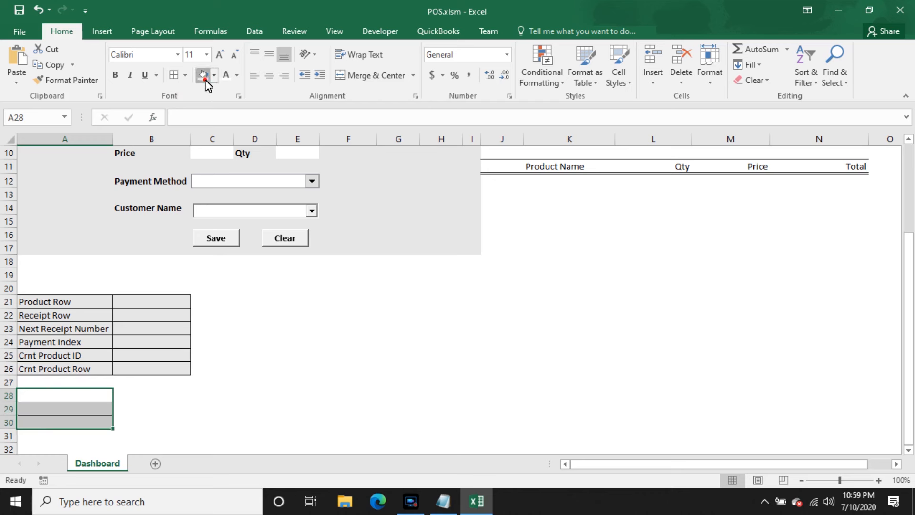
# Step: Type Cash, Card and Bank into A28:A30 and centre them
pyautogui.click(67, 401)
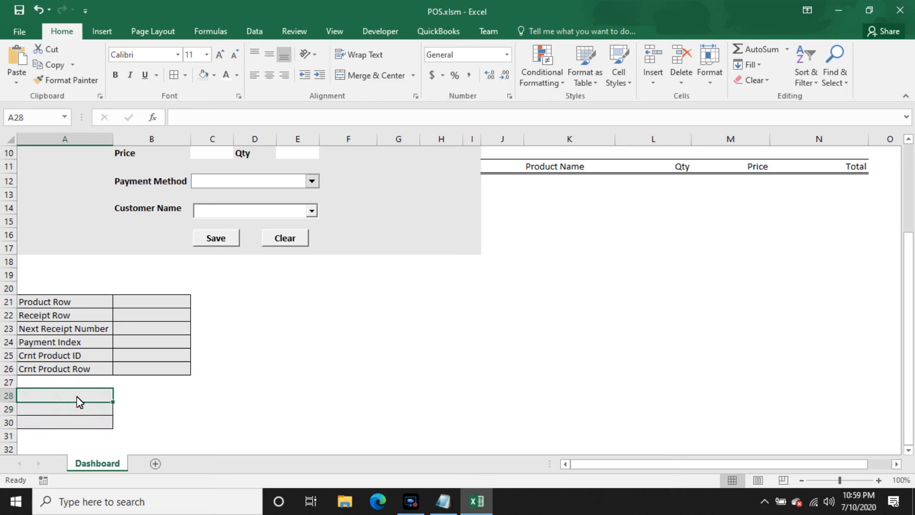
pyautogui.write('Cash')
pyautogui.press('Return')
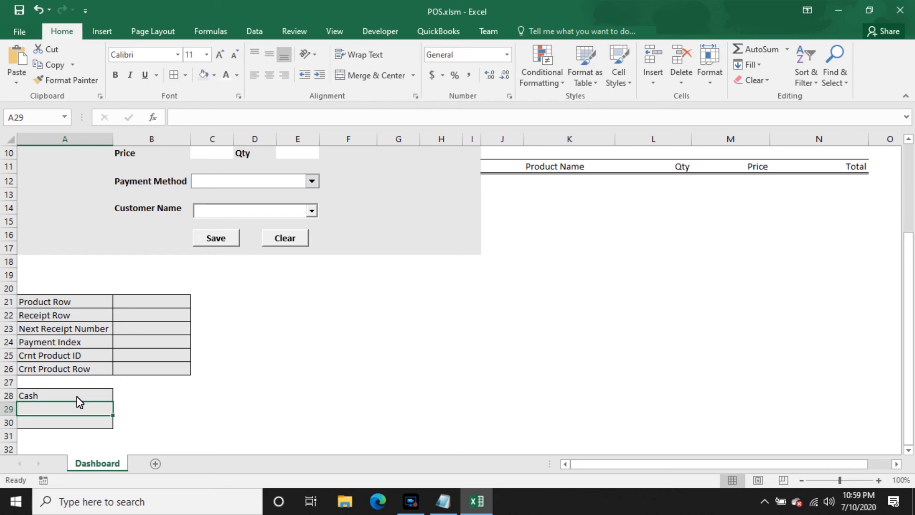
pyautogui.write('Card')
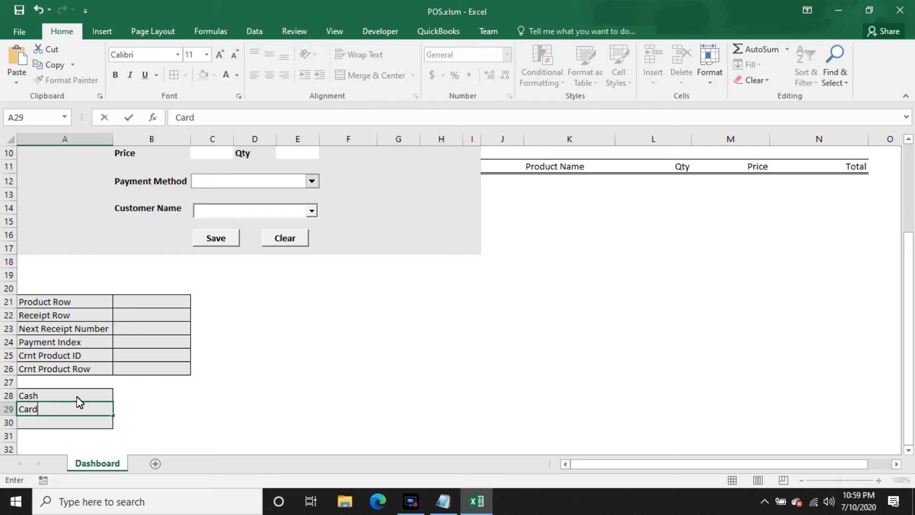
pyautogui.press('Return')
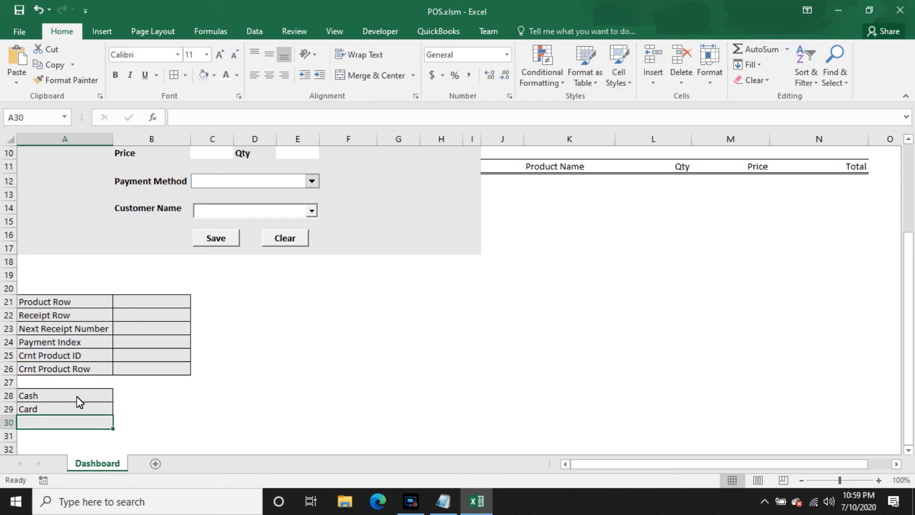
pyautogui.write('Bank')
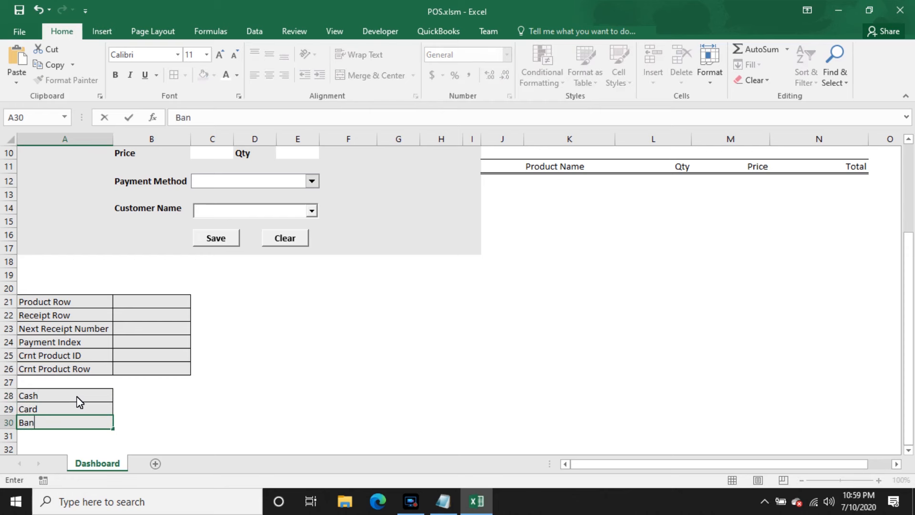
pyautogui.press('Return')
pyautogui.moveTo(77, 398); pyautogui.dragTo(71, 424)
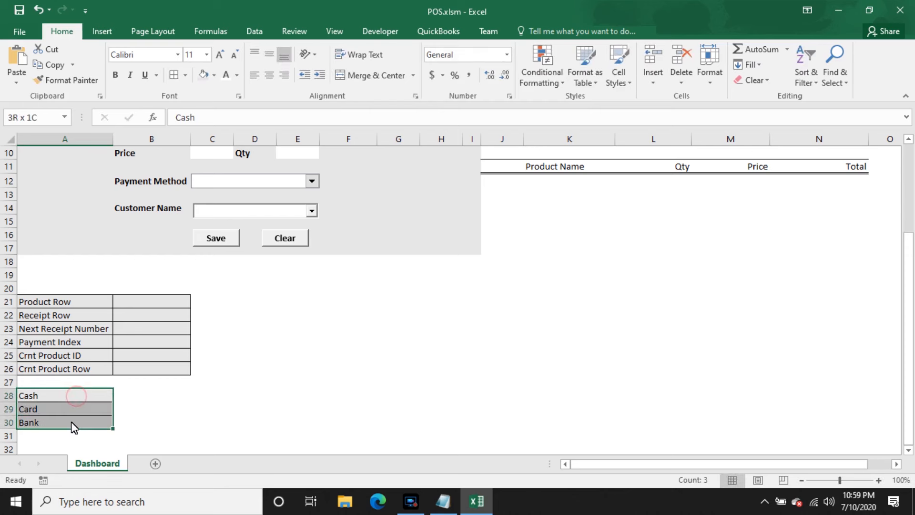
pyautogui.click(270, 77)
# Step: Top-align the Sale Receipt title in J1 and enlarge it to 14 pt
pyautogui.scroll(3, 419, 305)
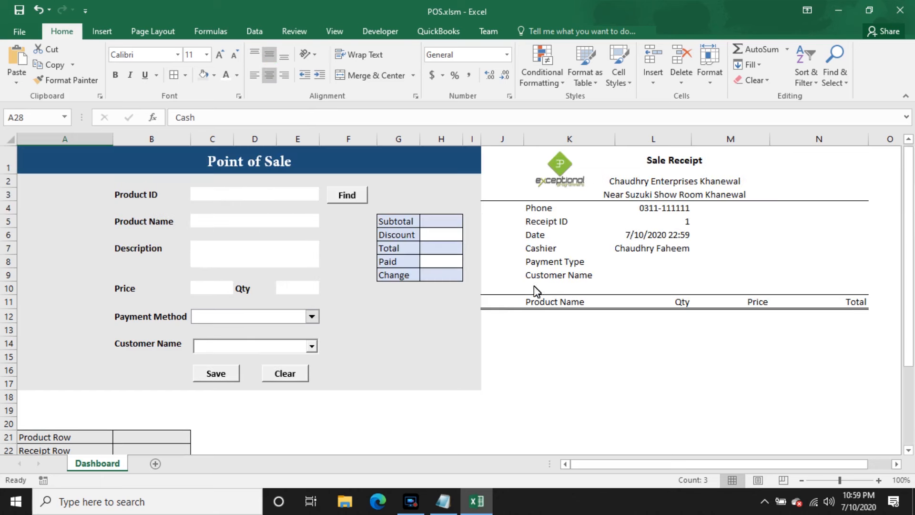
pyautogui.click(681, 167)
pyautogui.click(255, 51)
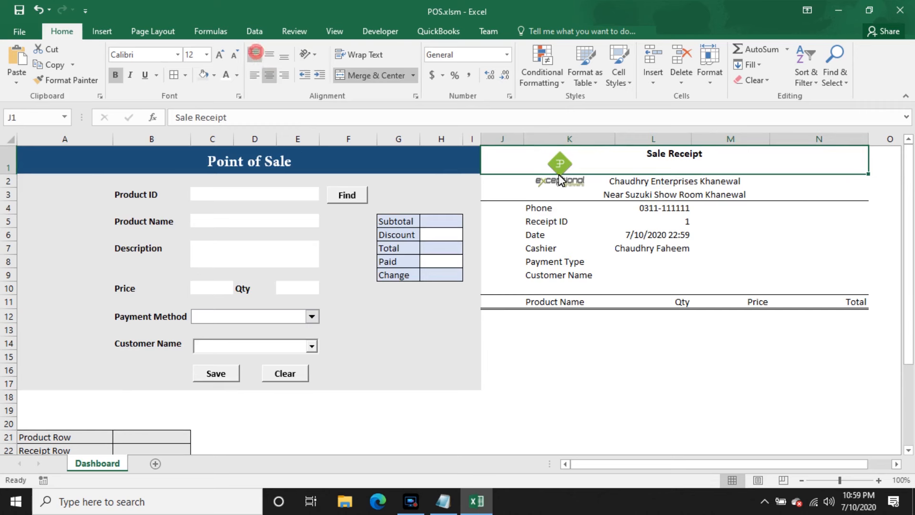
pyautogui.click(729, 363)
pyautogui.click(680, 170)
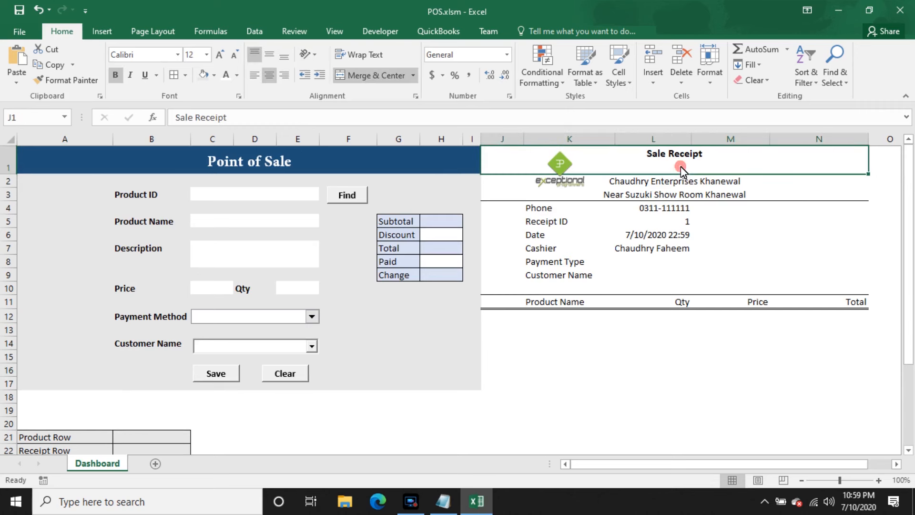
pyautogui.click(220, 54)
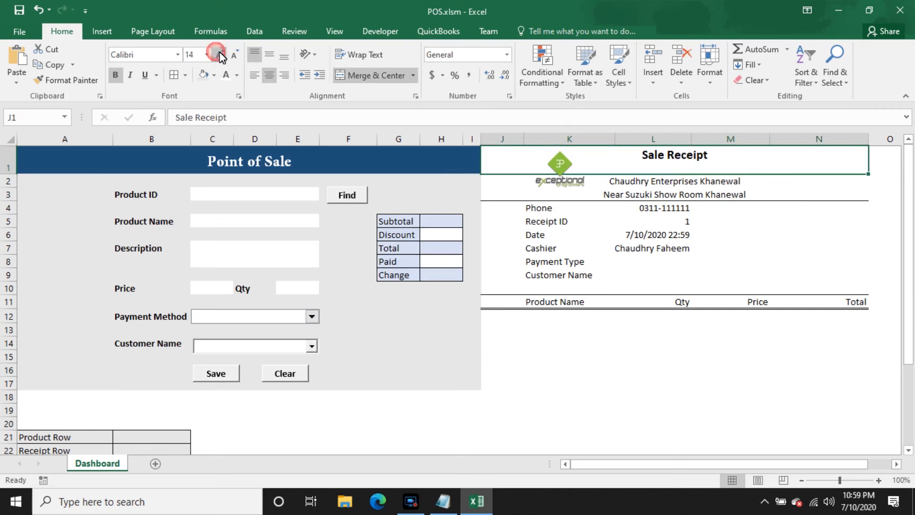
pyautogui.click(733, 398)
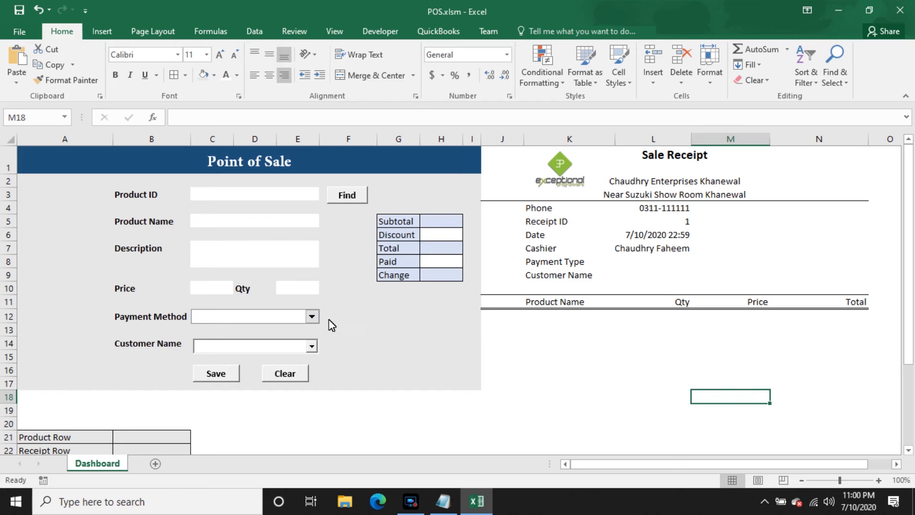
pyautogui.scroll(-5, 253, 335)
pyautogui.scroll(4, 180, 341)
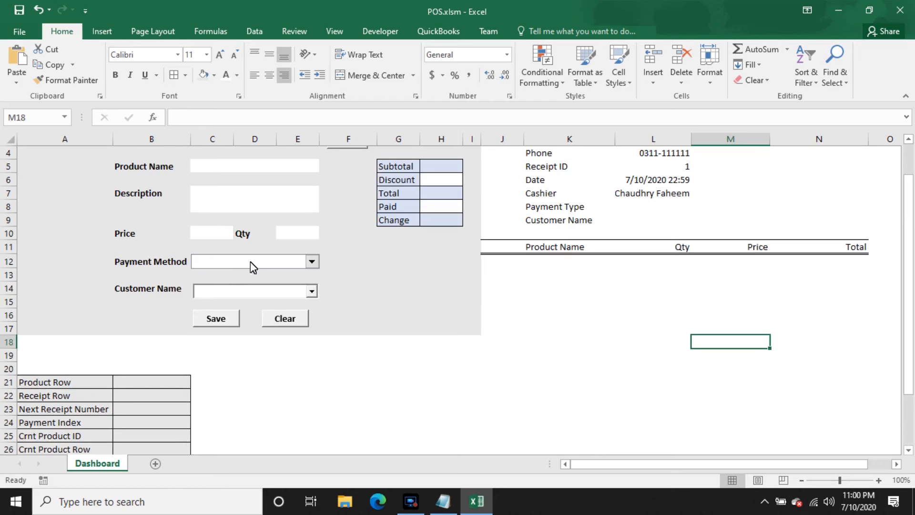
# Step: In the Payment Method combo box's Format Control, set the input range to $A$28:$A$30
pyautogui.rightClick(251, 262)
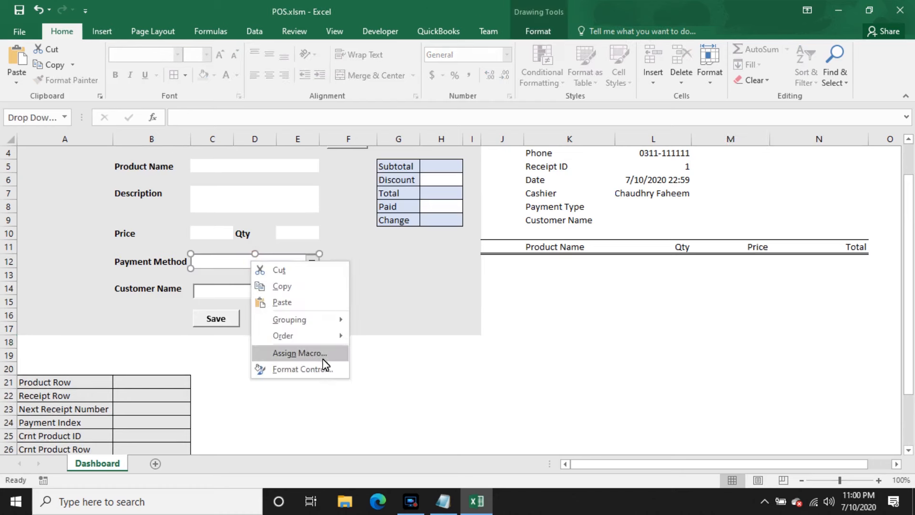
pyautogui.click(307, 372)
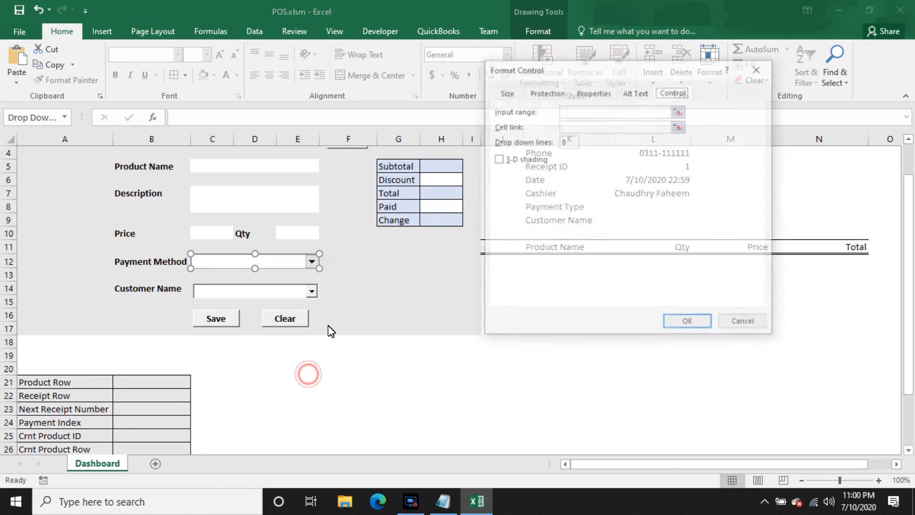
pyautogui.click(679, 110)
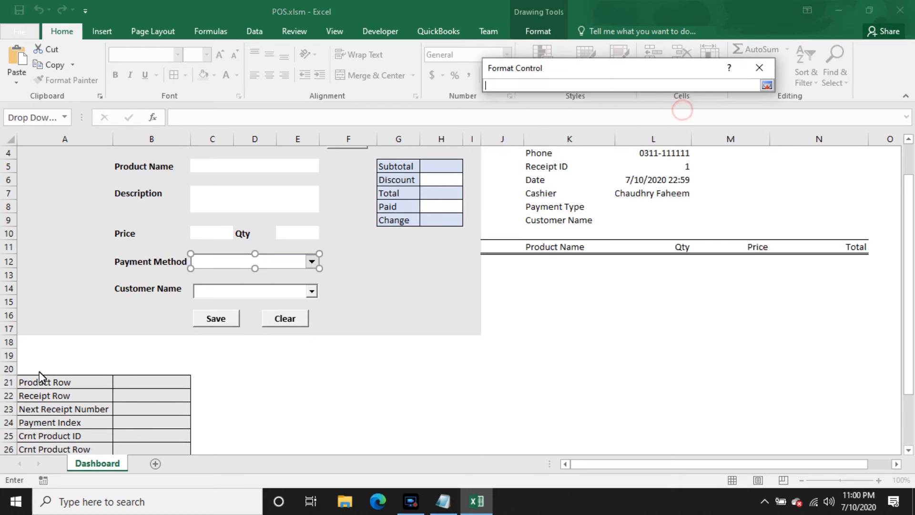
pyautogui.scroll(-4, 39, 378)
pyautogui.moveTo(58, 314); pyautogui.dragTo(61, 343)
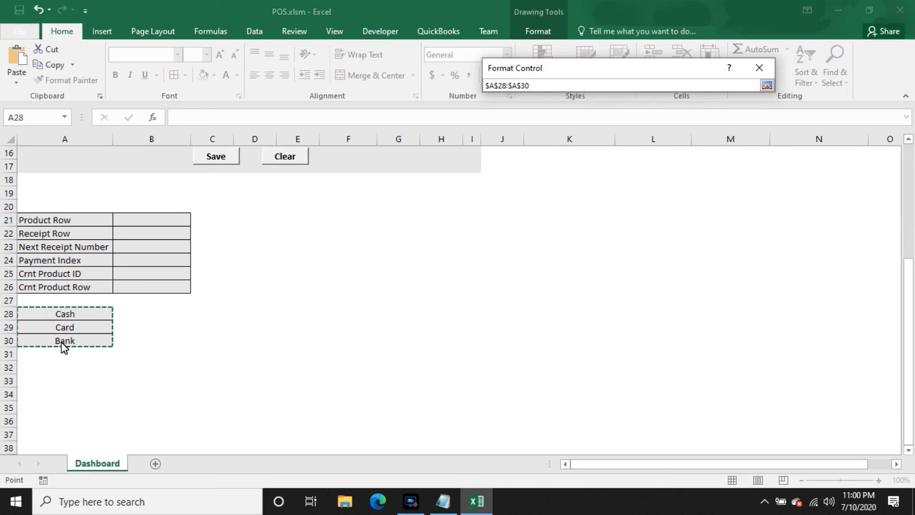
pyautogui.press('Return')
pyautogui.scroll(1, 360, 355)
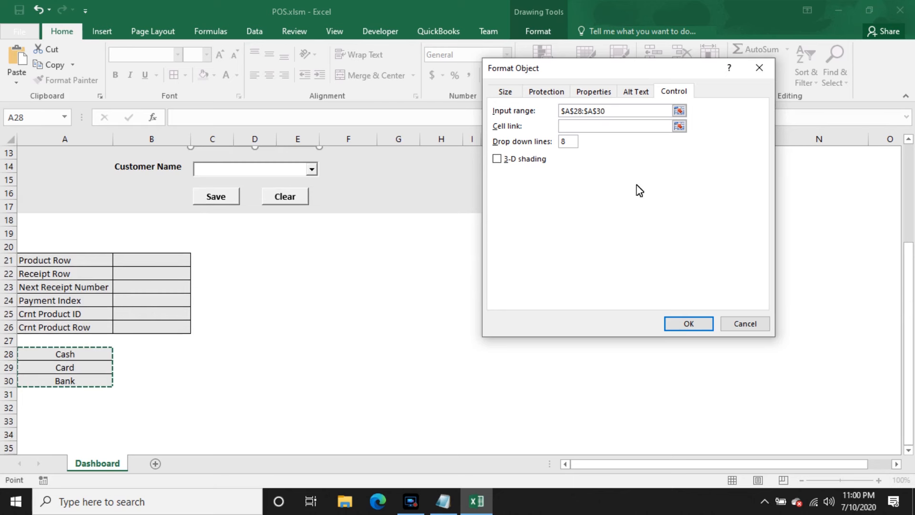
# Step: Set the combo box's cell link to $B$24 and apply the settings
pyautogui.click(670, 126)
pyautogui.click(680, 127)
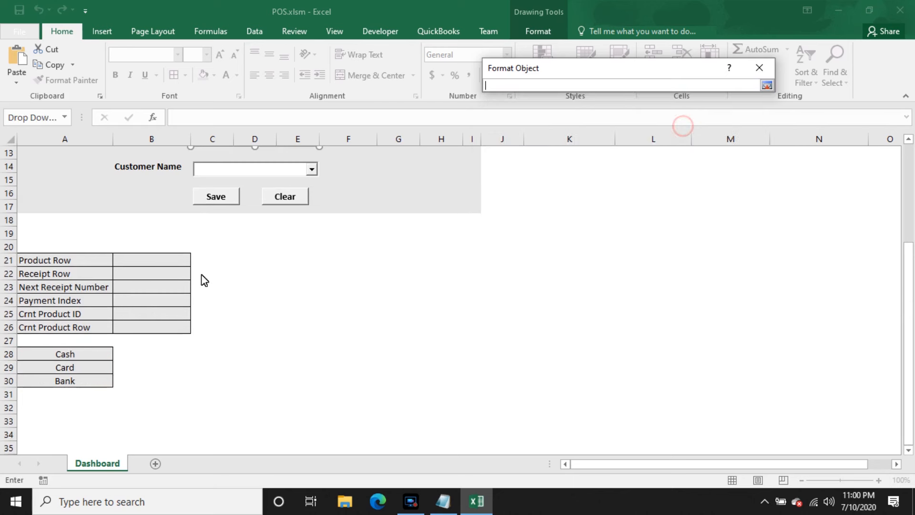
pyautogui.click(121, 304)
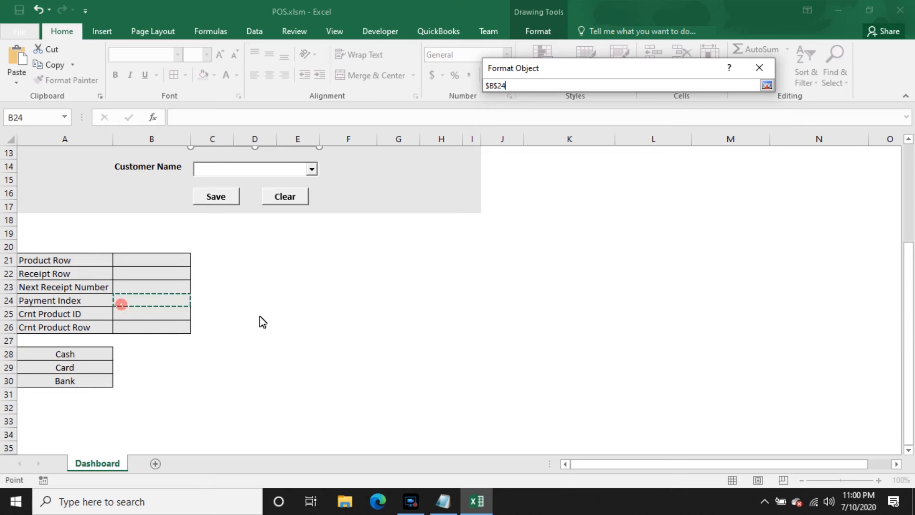
pyautogui.click(611, 84)
pyautogui.press('Return')
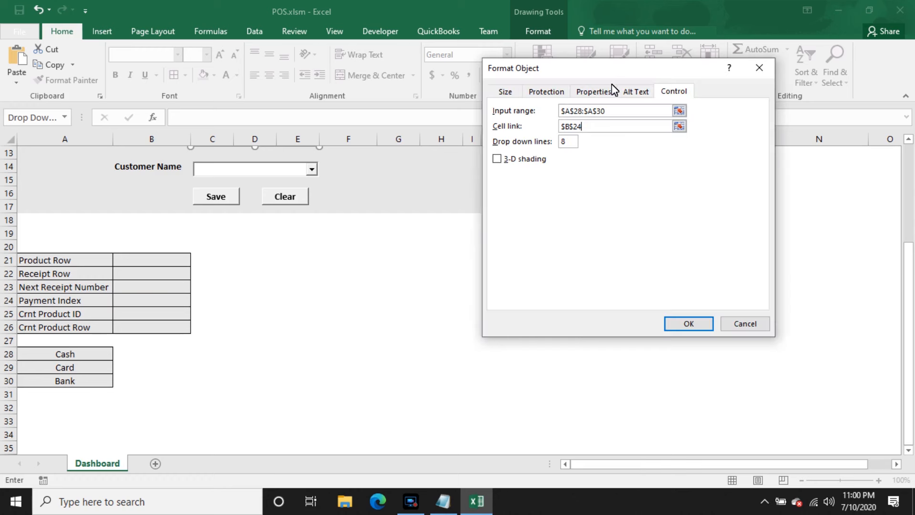
pyautogui.click(689, 324)
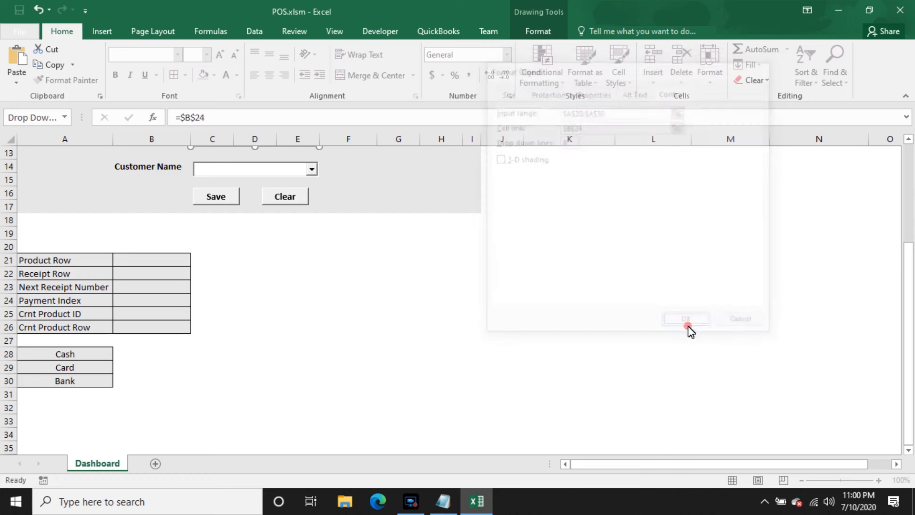
# Step: Test the Payment Method dropdown by choosing Cash, then Card
pyautogui.scroll(1, 272, 319)
pyautogui.scroll(2, 271, 320)
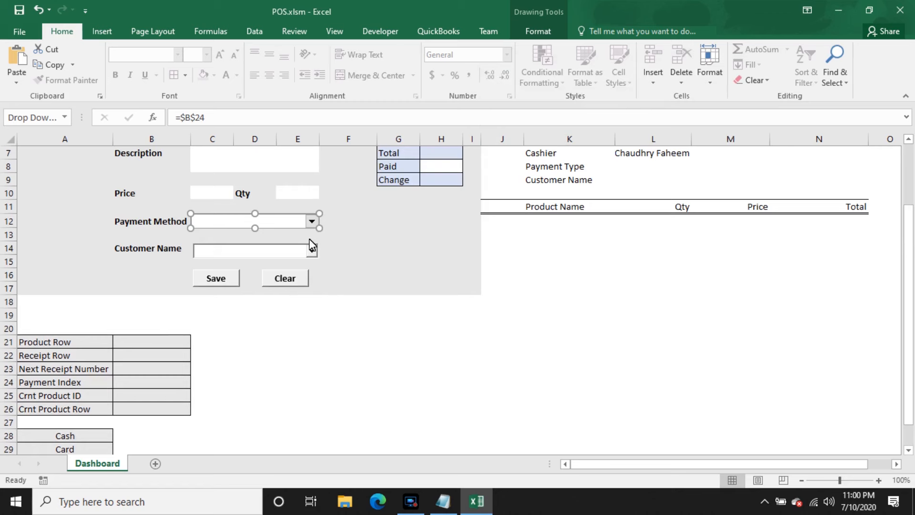
pyautogui.click(361, 236)
pyautogui.click(312, 224)
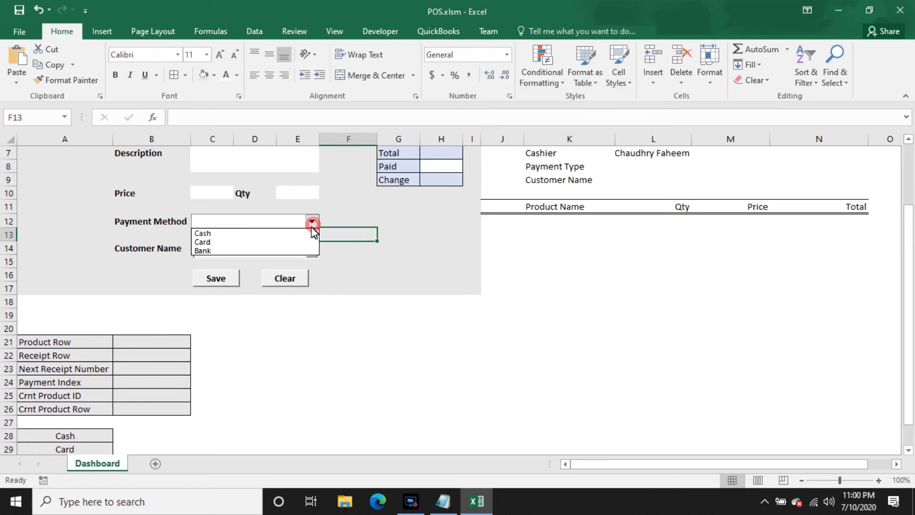
pyautogui.click(254, 233)
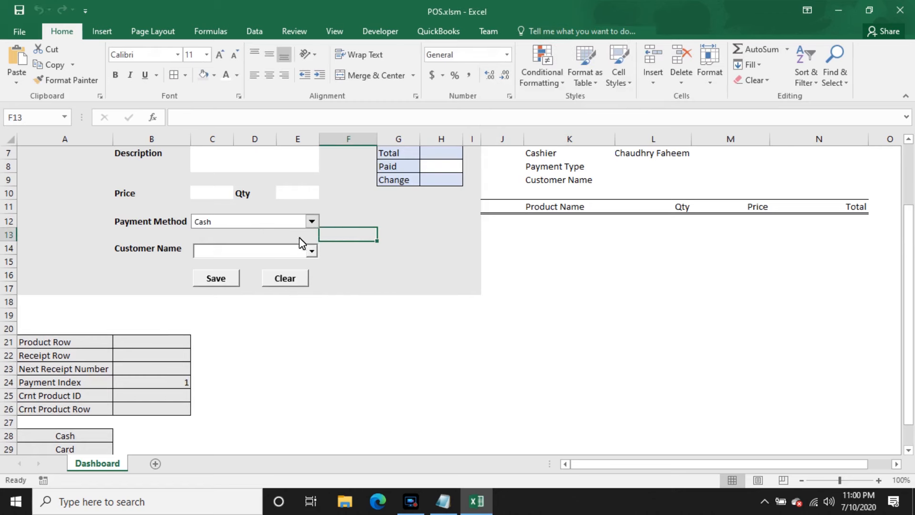
pyautogui.click(312, 223)
pyautogui.click(235, 233)
pyautogui.click(313, 222)
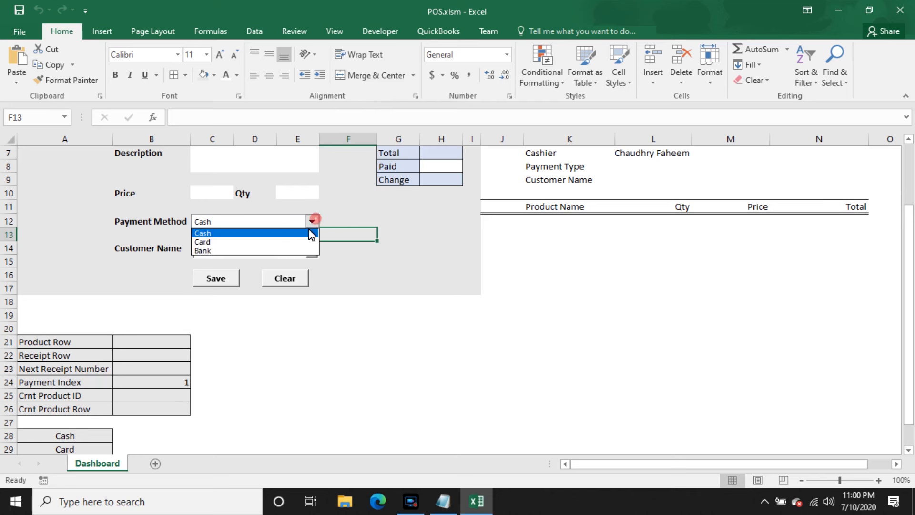
pyautogui.click(265, 243)
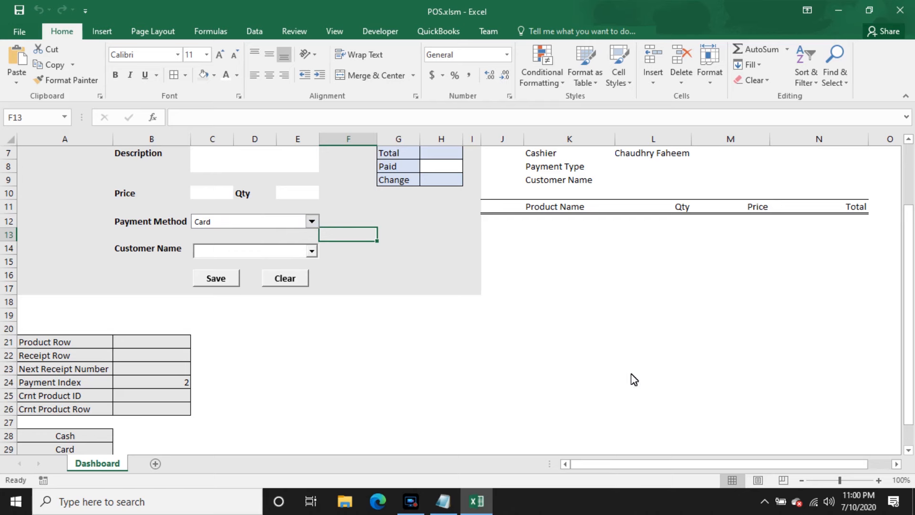
# Step: Select the receipt's Payment Type cell and compare it with the Card entry in the list
pyautogui.scroll(2, 741, 365)
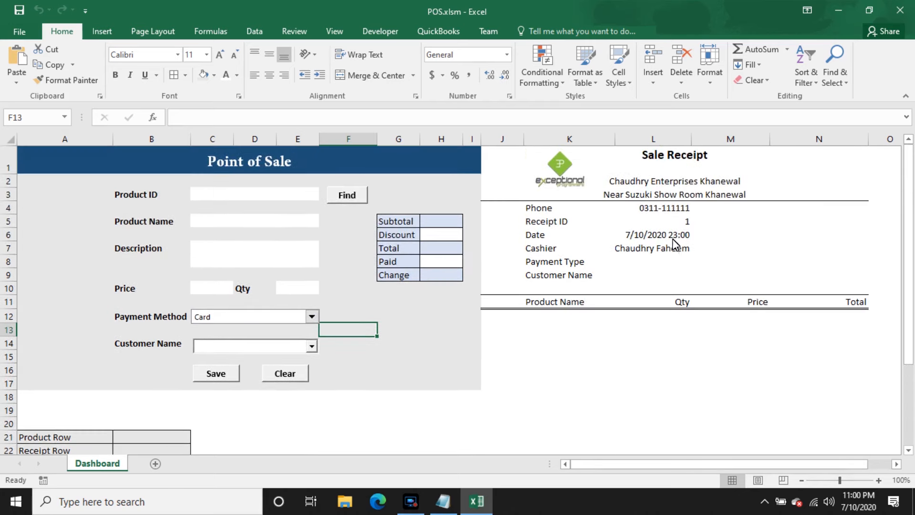
pyautogui.click(651, 262)
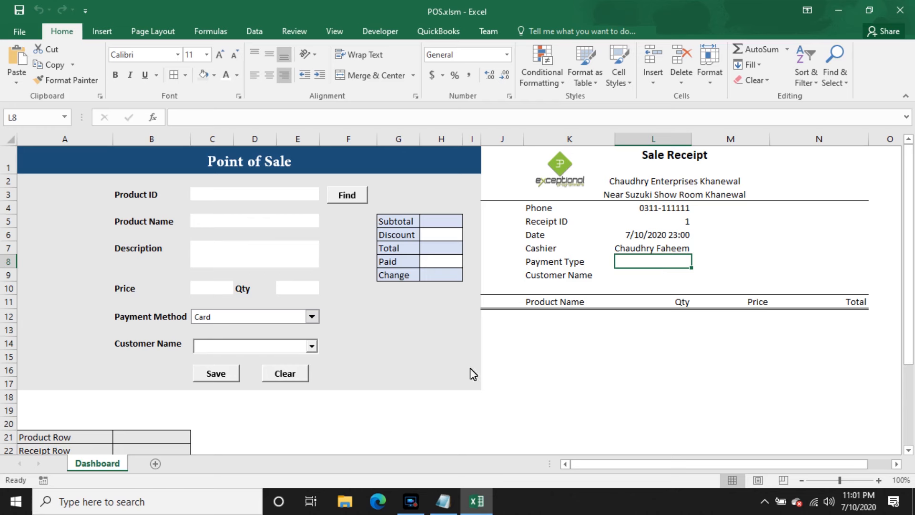
pyautogui.scroll(-4, 470, 367)
pyautogui.click(75, 363)
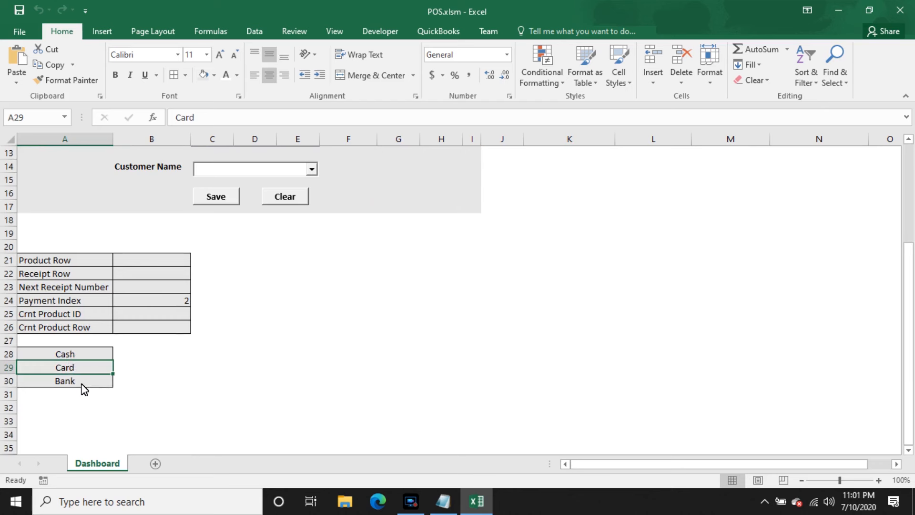
pyautogui.scroll(4, 363, 303)
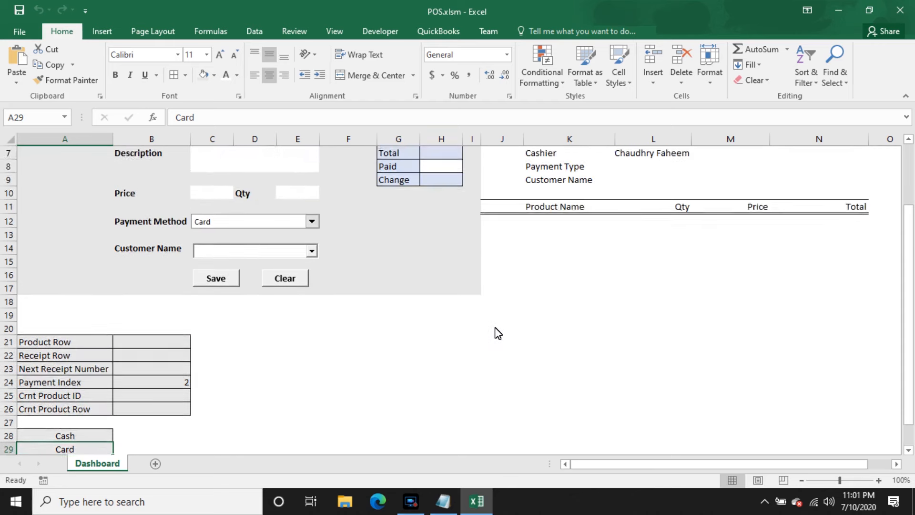
# Step: Enter =INDEX(A28:A30,B24) in the Payment Type cell L8
pyautogui.click(644, 264)
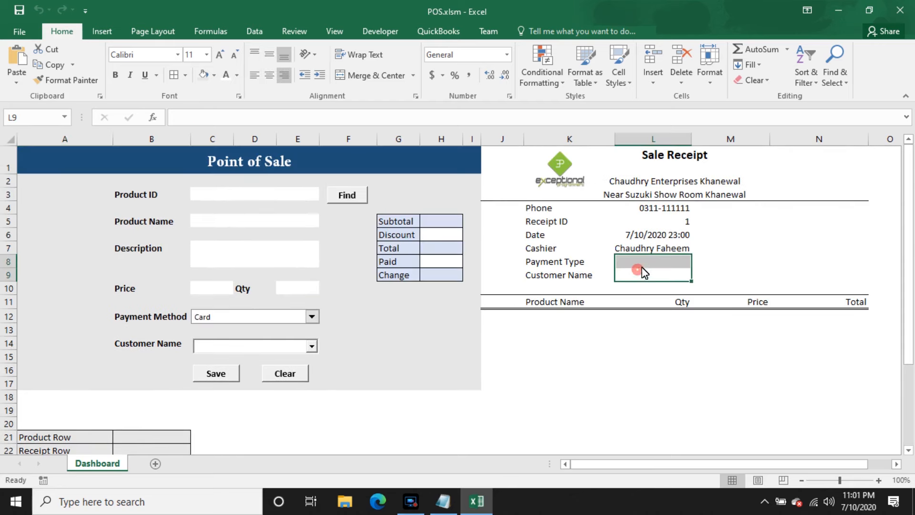
pyautogui.write('=')
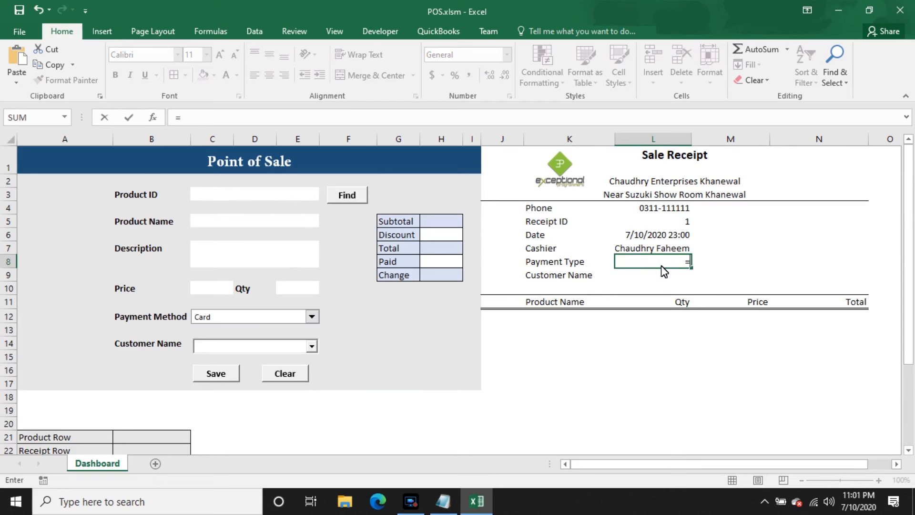
pyautogui.write('in')
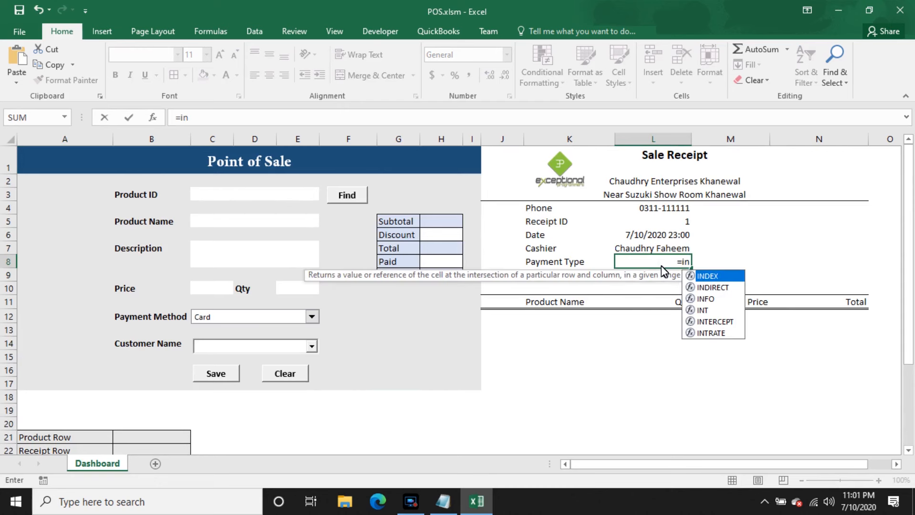
pyautogui.press('Tab')
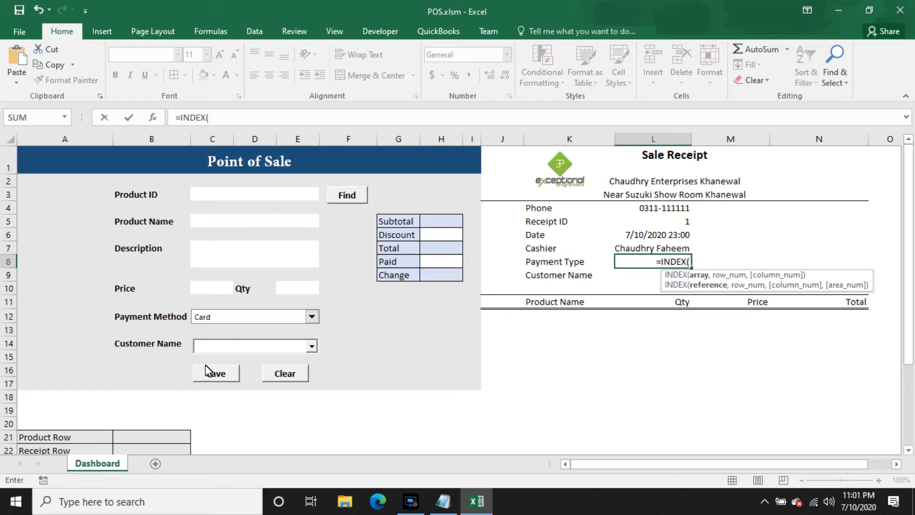
pyautogui.scroll(-3, 206, 370)
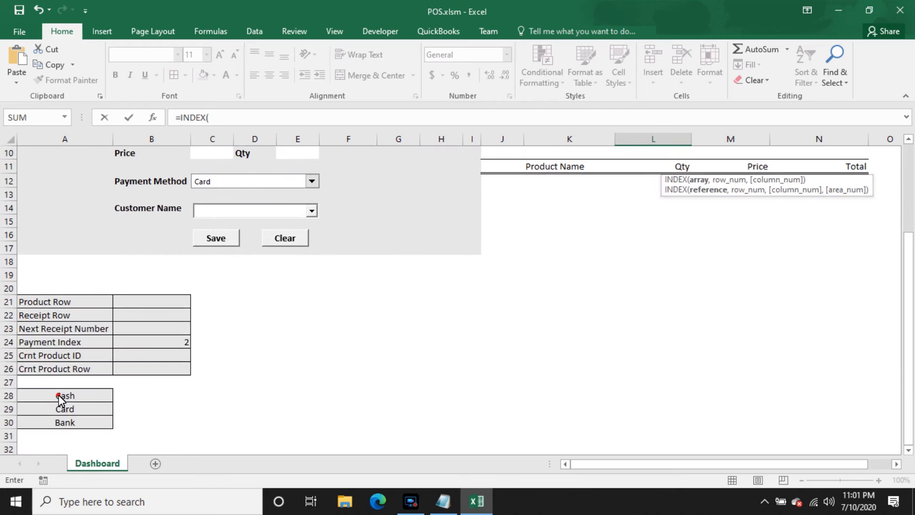
pyautogui.moveTo(60, 398); pyautogui.dragTo(61, 423)
pyautogui.scroll(1, 732, 319)
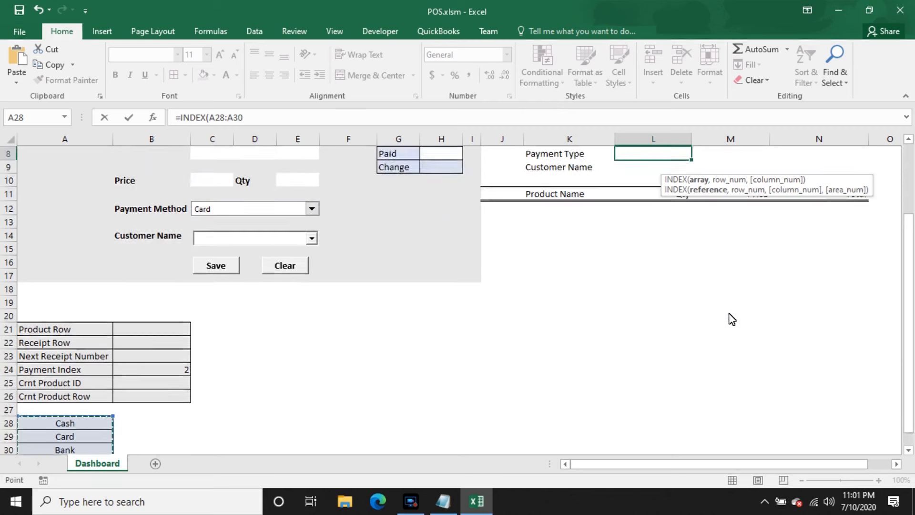
pyautogui.scroll(1, 734, 317)
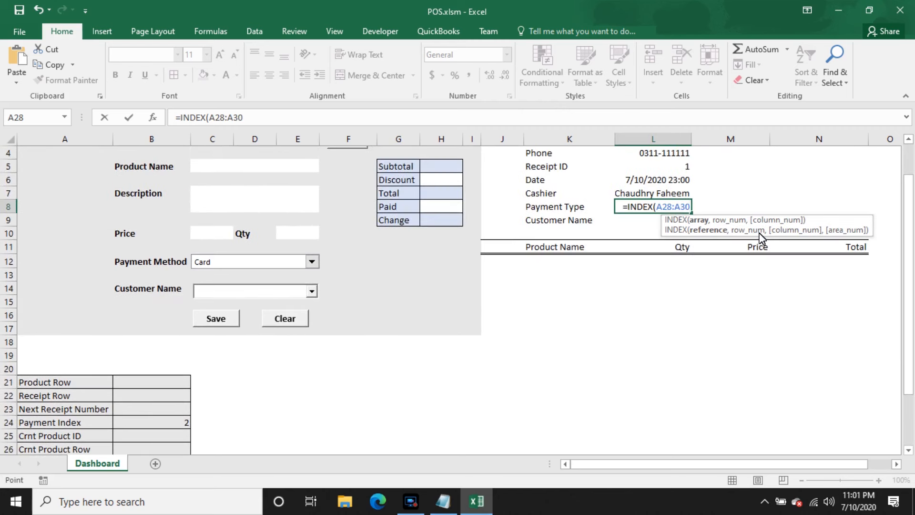
pyautogui.write(',')
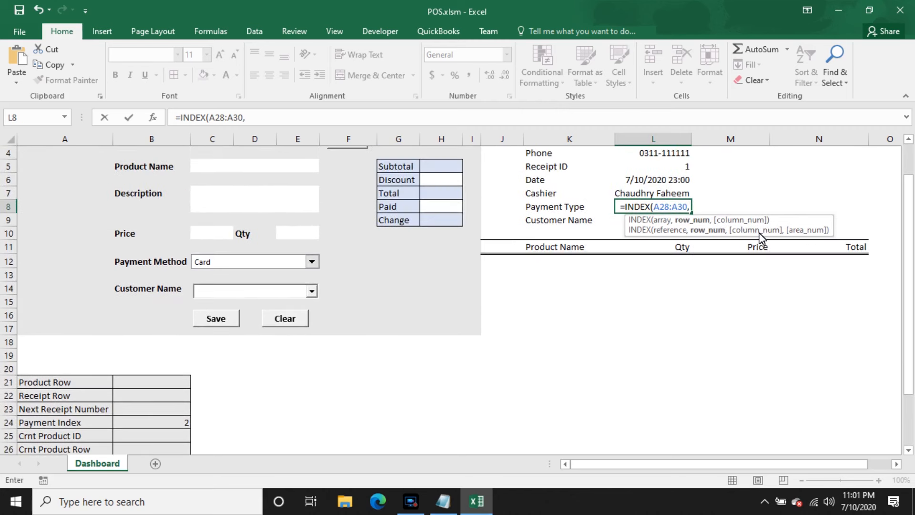
pyautogui.click(155, 424)
pyautogui.write(')')
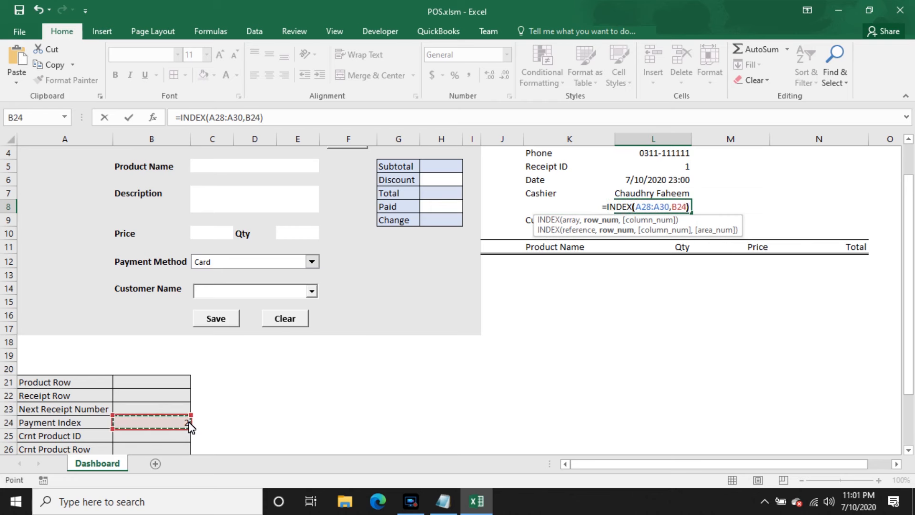
pyautogui.press('Return')
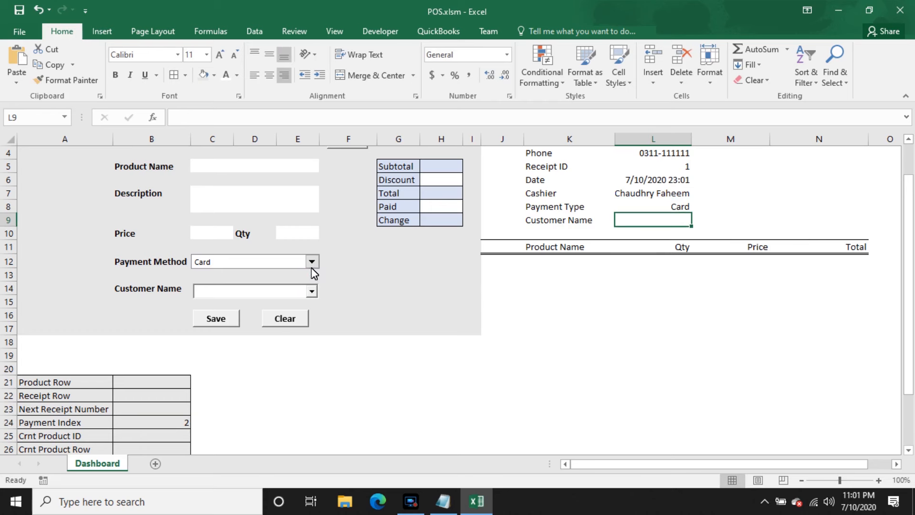
# Step: Test the receipt by choosing Cash, Card and Bank from the Payment Method dropdown
pyautogui.click(311, 262)
pyautogui.click(280, 279)
pyautogui.click(312, 261)
pyautogui.click(251, 272)
pyautogui.click(313, 262)
pyautogui.click(255, 292)
pyautogui.scroll(-2, 61, 417)
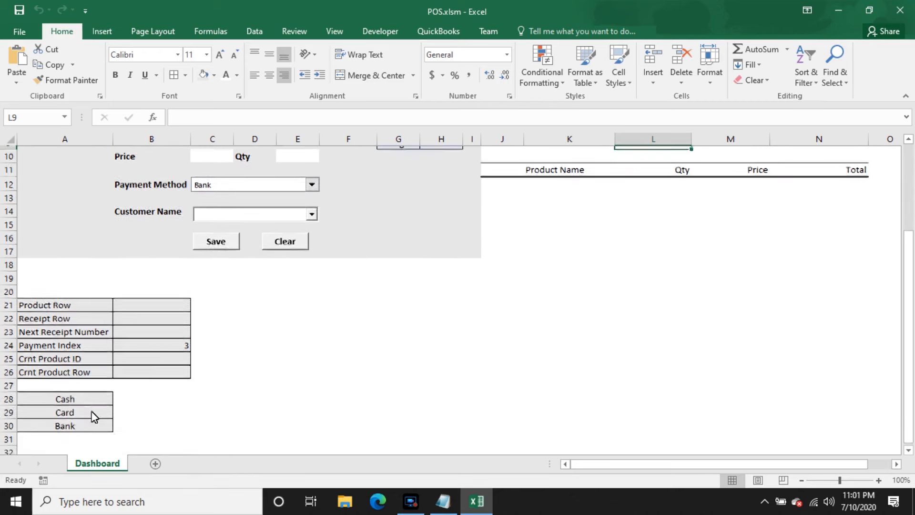
pyautogui.scroll(3, 95, 417)
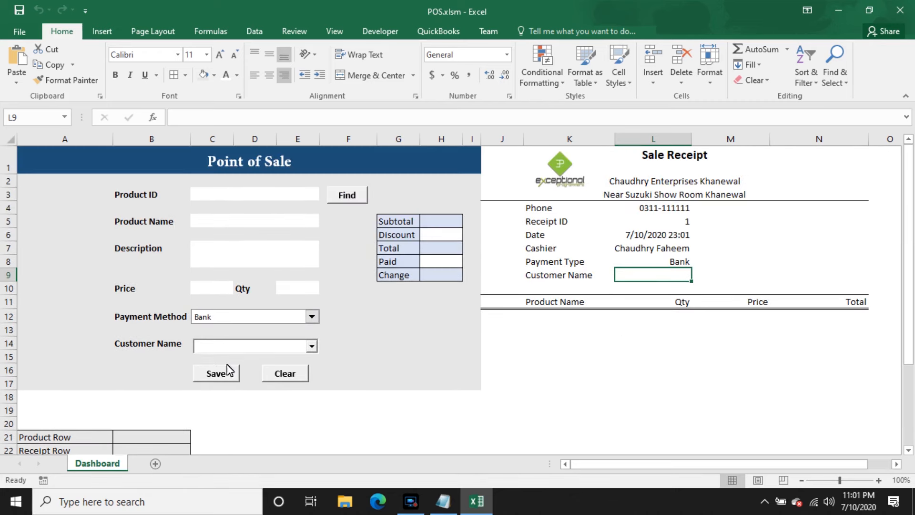
# Step: Review the Payment Type formula and the payment option cells, then add a new worksheet
pyautogui.click(665, 264)
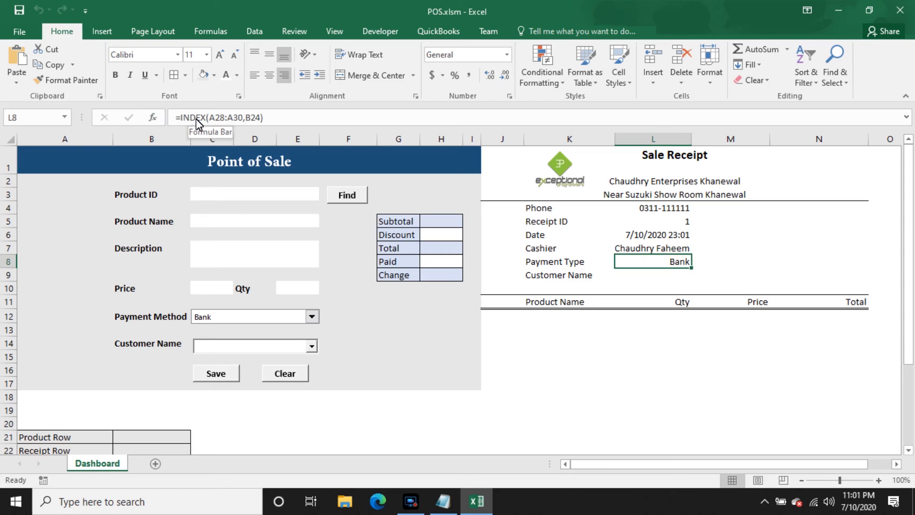
pyautogui.click(248, 122)
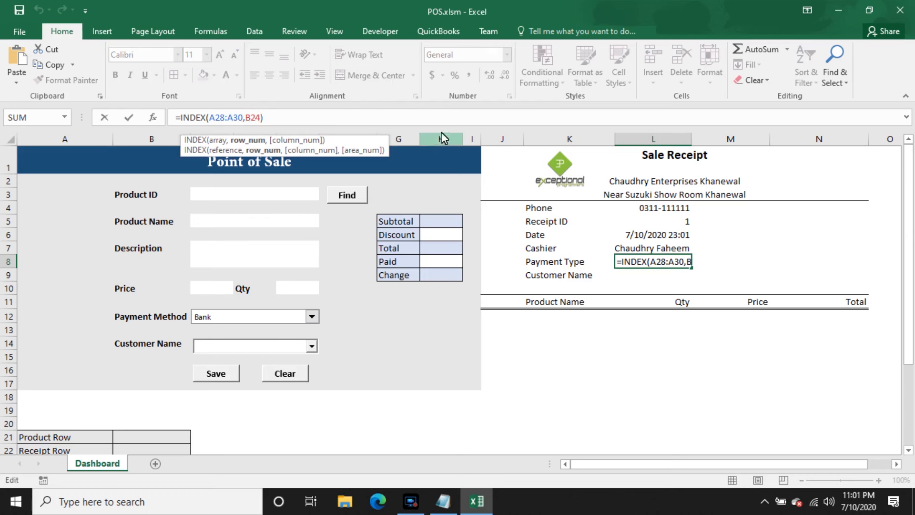
pyautogui.press('Return')
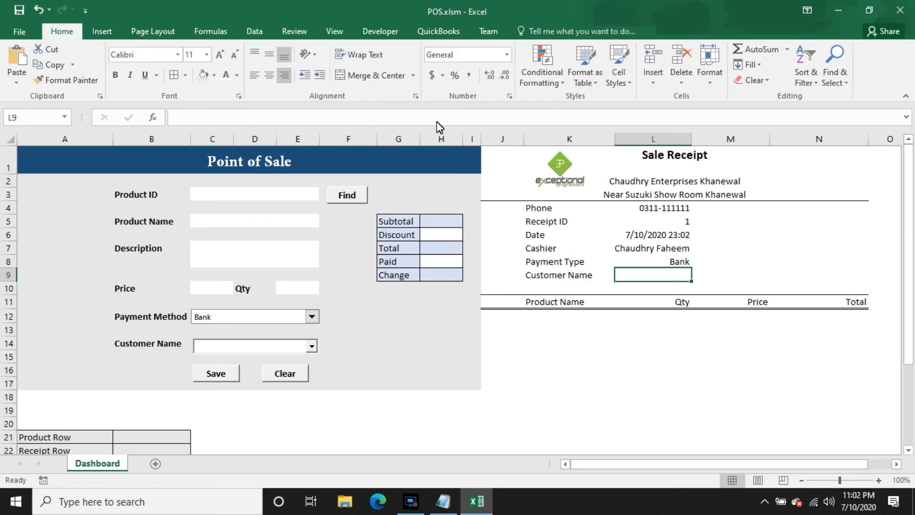
pyautogui.scroll(-4, 266, 266)
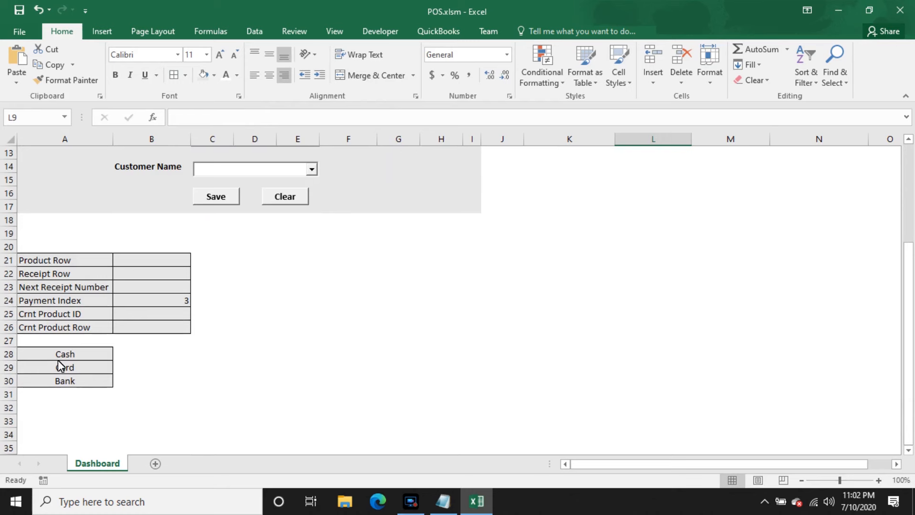
pyautogui.click(65, 354)
pyautogui.click(67, 371)
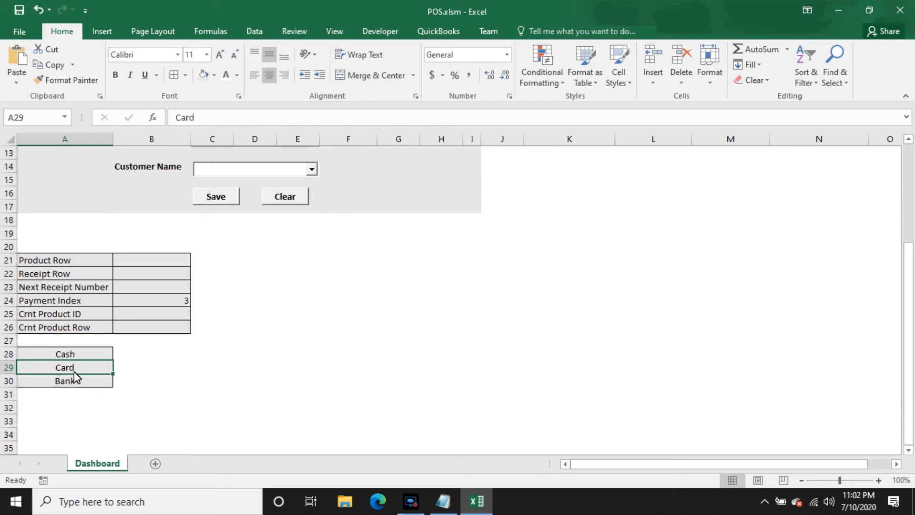
pyautogui.scroll(4, 636, 380)
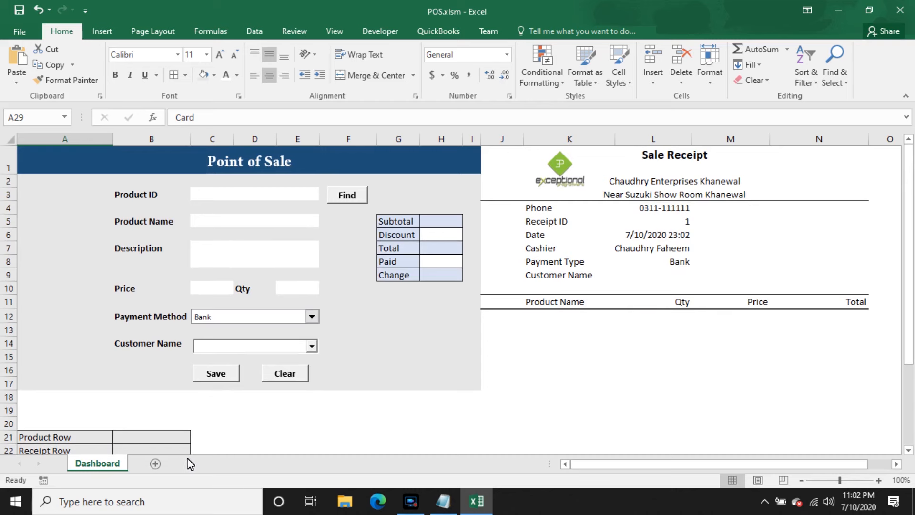
pyautogui.click(154, 464)
# Step: Add two more worksheets and rename Sheet2 to 'Products'
pyautogui.click(198, 464)
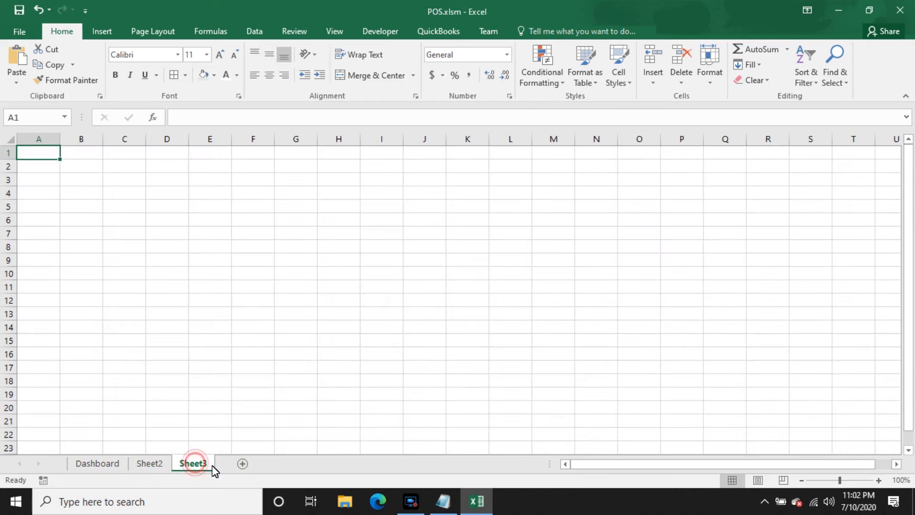
pyautogui.click(240, 464)
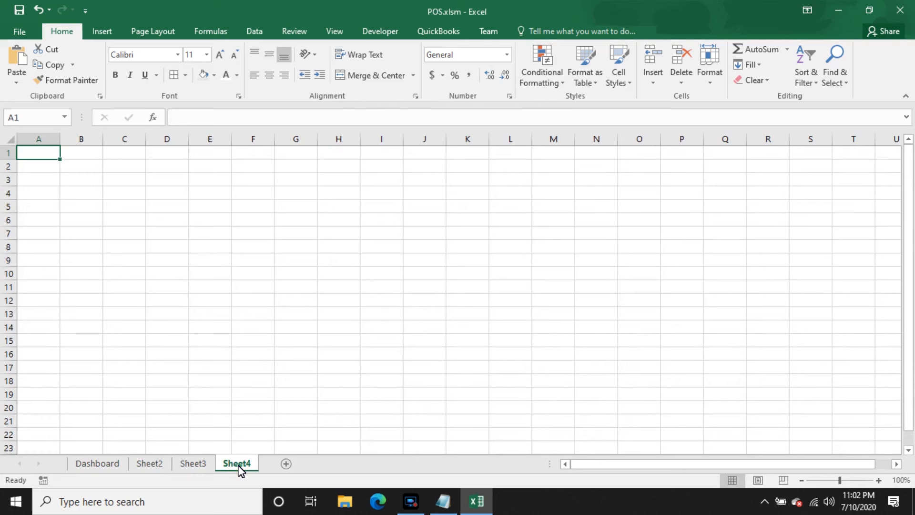
pyautogui.click(150, 464)
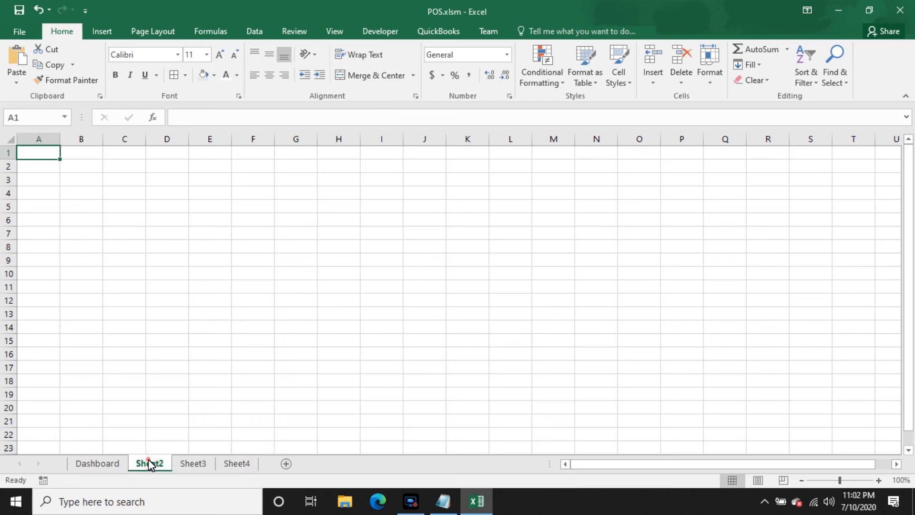
pyautogui.write('Pro')
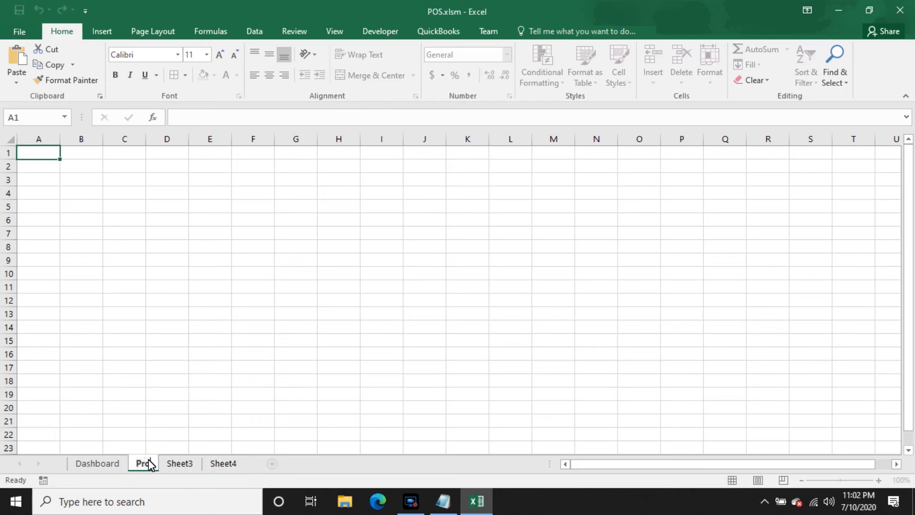
pyautogui.write('ducts')
pyautogui.press('Return')
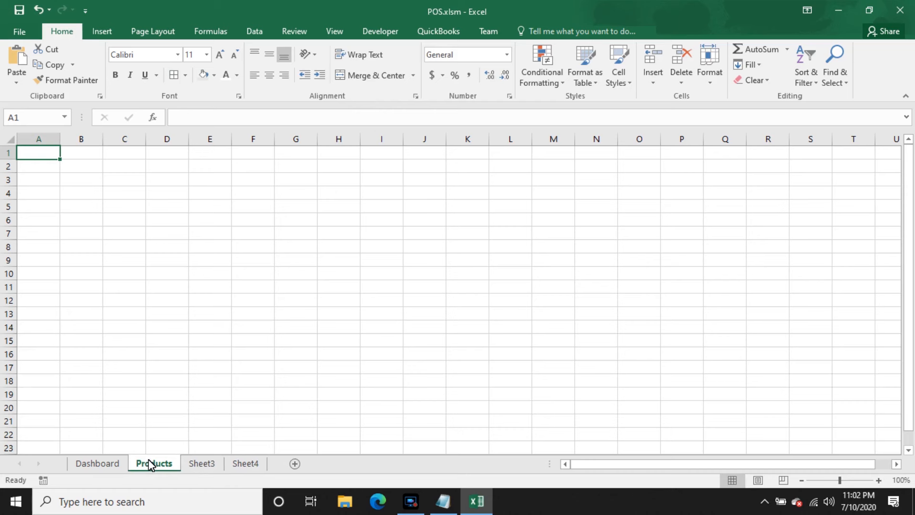
# Step: Rename Sheet3 to 'Sales' and Sheet4 to 'Customers', then open the Customers sheet
pyautogui.doubleClick(209, 468)
pyautogui.write('Sa')
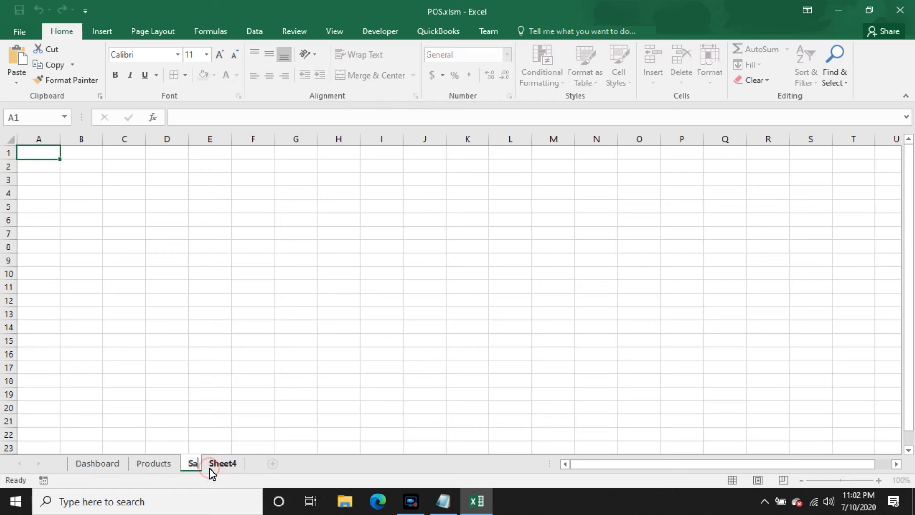
pyautogui.write('les')
pyautogui.press('Return')
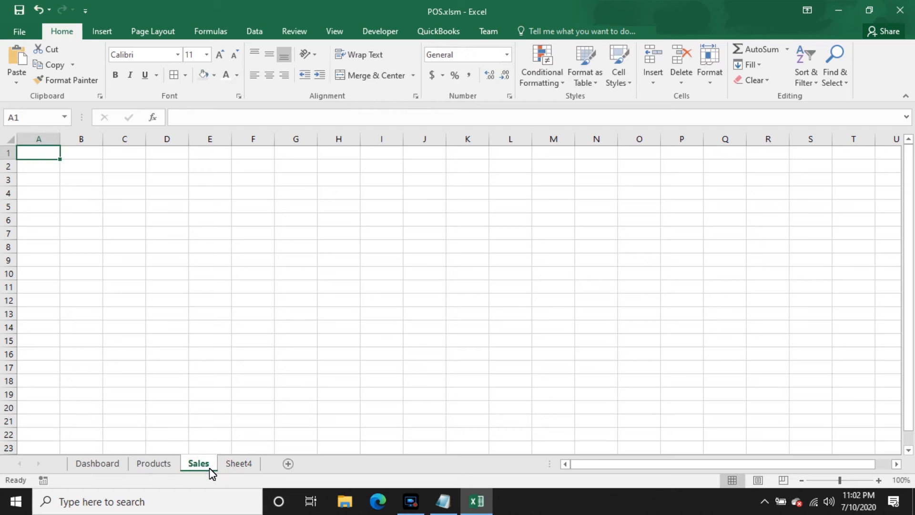
pyautogui.doubleClick(244, 467)
pyautogui.write('Cu')
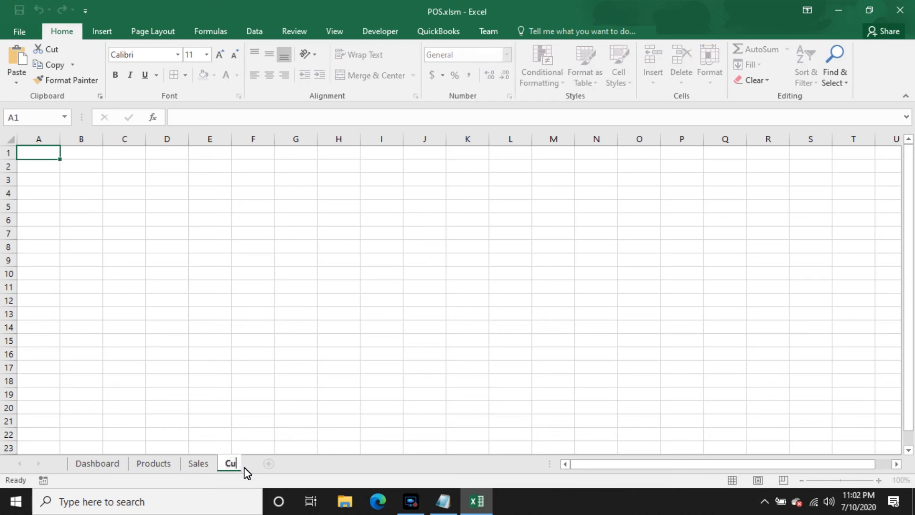
pyautogui.write('stomers')
pyautogui.press('Return')
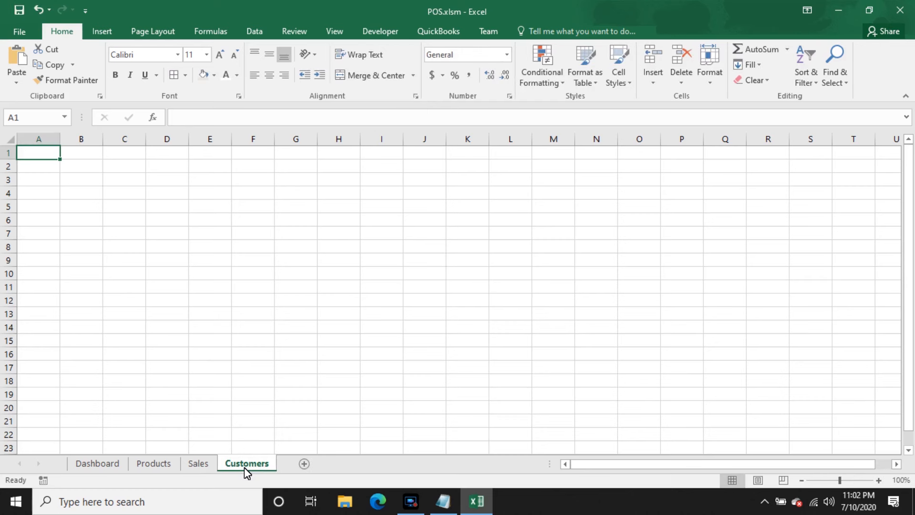
pyautogui.click(94, 467)
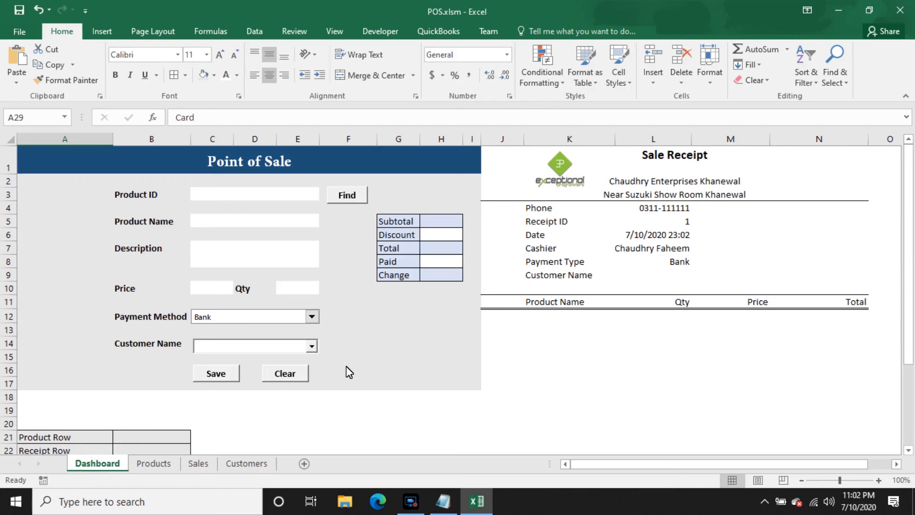
pyautogui.scroll(-1, 346, 368)
pyautogui.scroll(1, 347, 371)
pyautogui.click(257, 469)
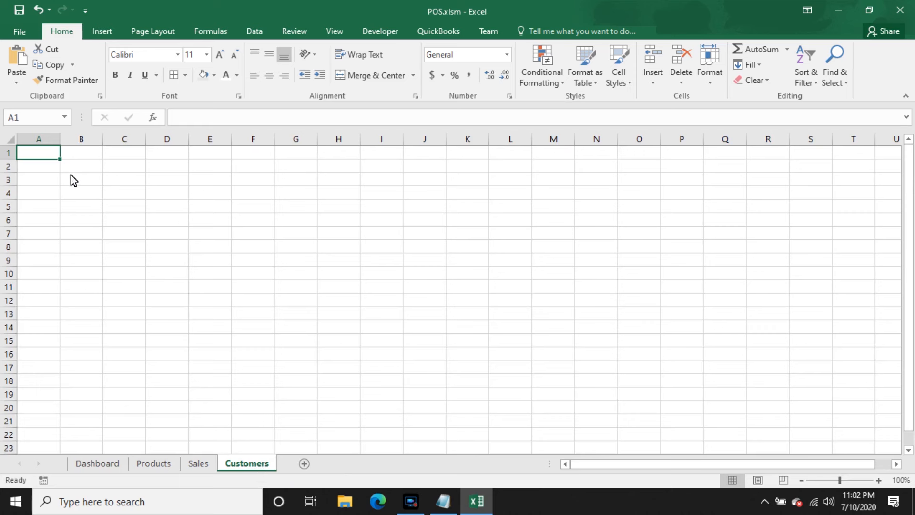
# Step: Merge and centre A1:D1 and enter the title Customers
pyautogui.moveTo(50, 156)
pyautogui.mouseDown()
pyautogui.moveTo(210, 159)
pyautogui.moveTo(168, 160)
pyautogui.mouseUp()
pyautogui.click(368, 82)
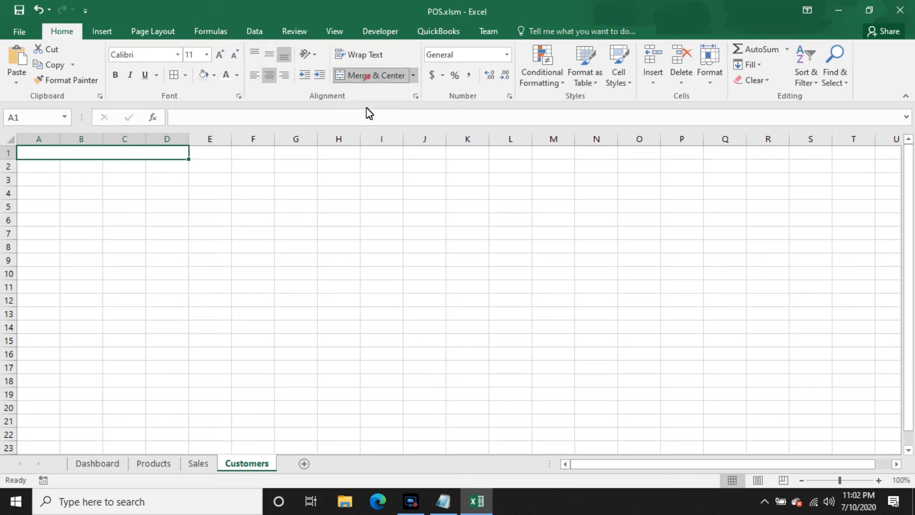
pyautogui.write('Cus')
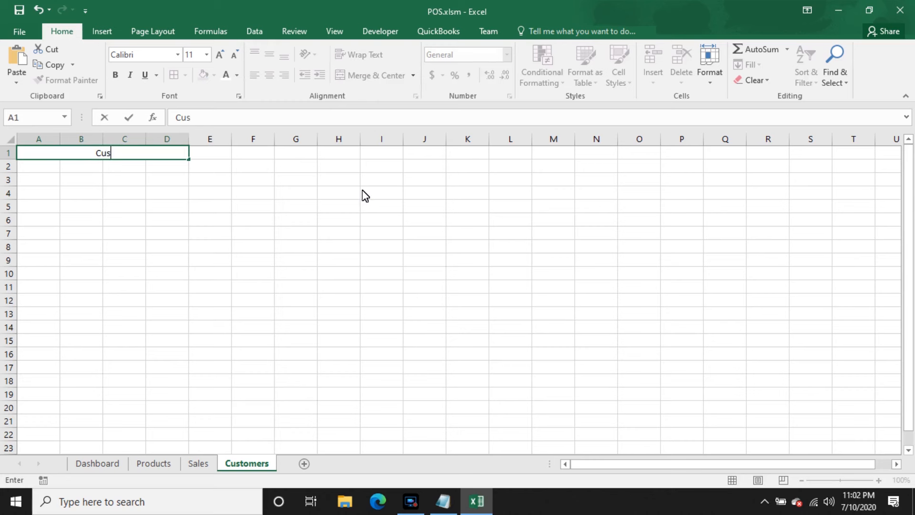
pyautogui.write('tomers')
pyautogui.press('Return')
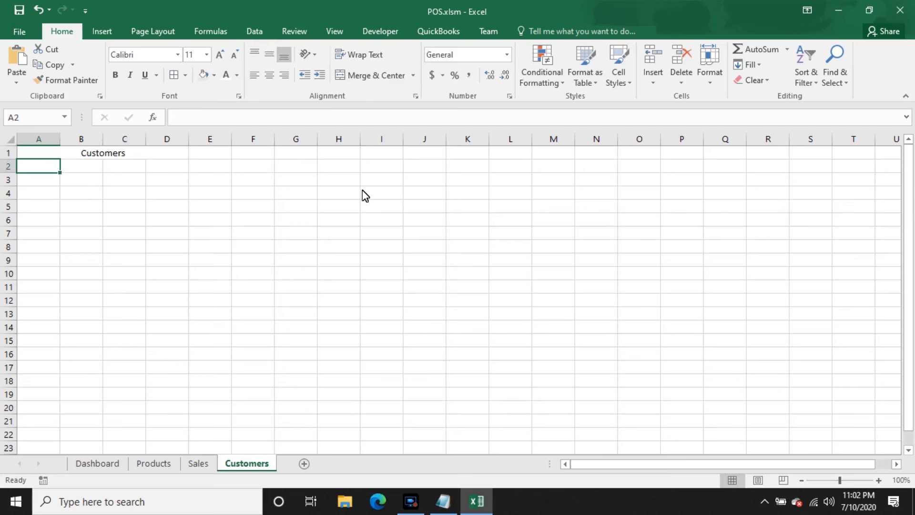
# Step: Enter the headers ID, Name, Address and Phone across A2:D2
pyautogui.write('ID')
pyautogui.press('Tab')
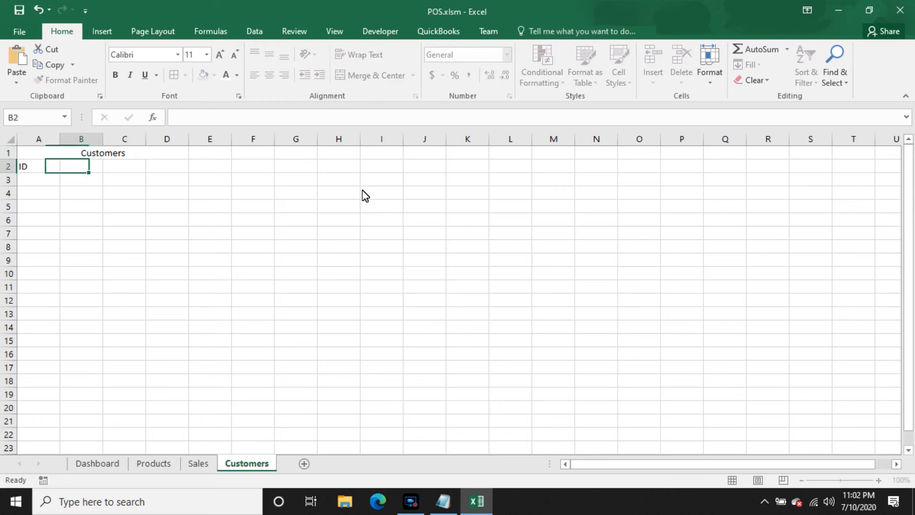
pyautogui.write('Name')
pyautogui.press('Tab')
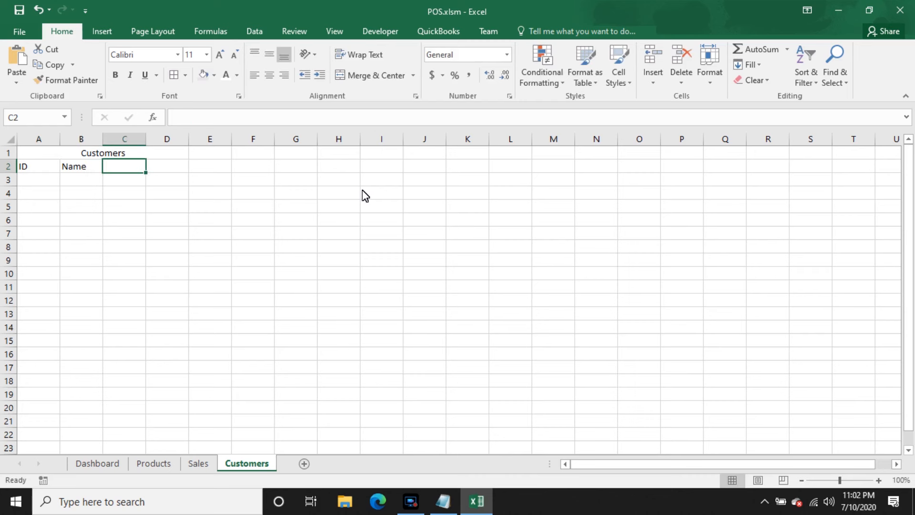
pyautogui.write('Ad')
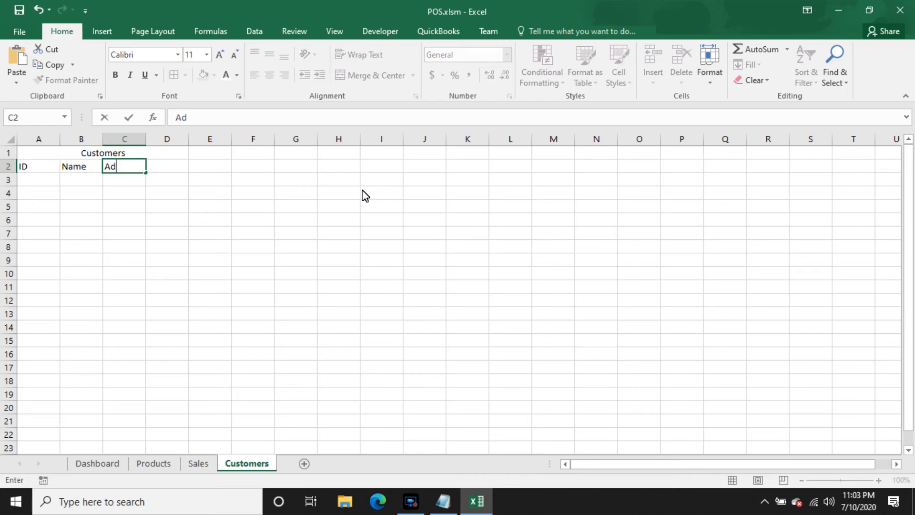
pyautogui.write('dress')
pyautogui.press('Tab')
pyautogui.press('Tab')
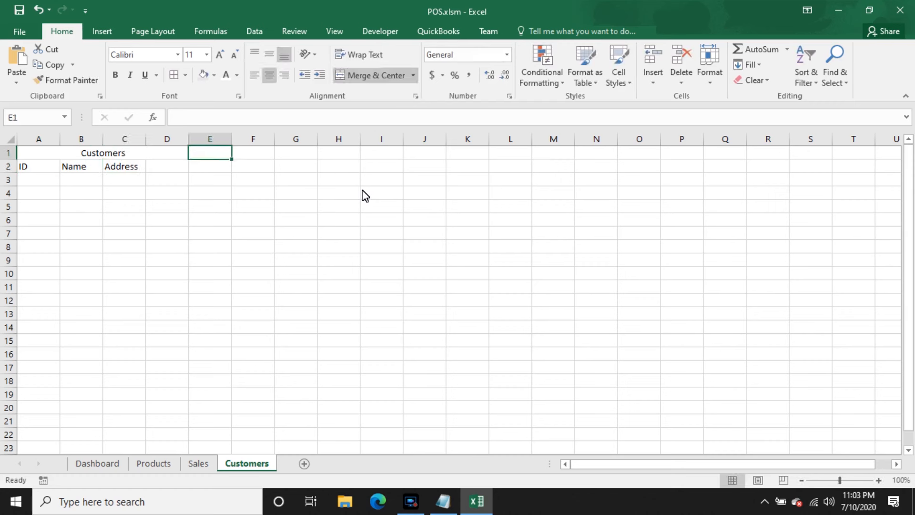
pyautogui.press('Left')
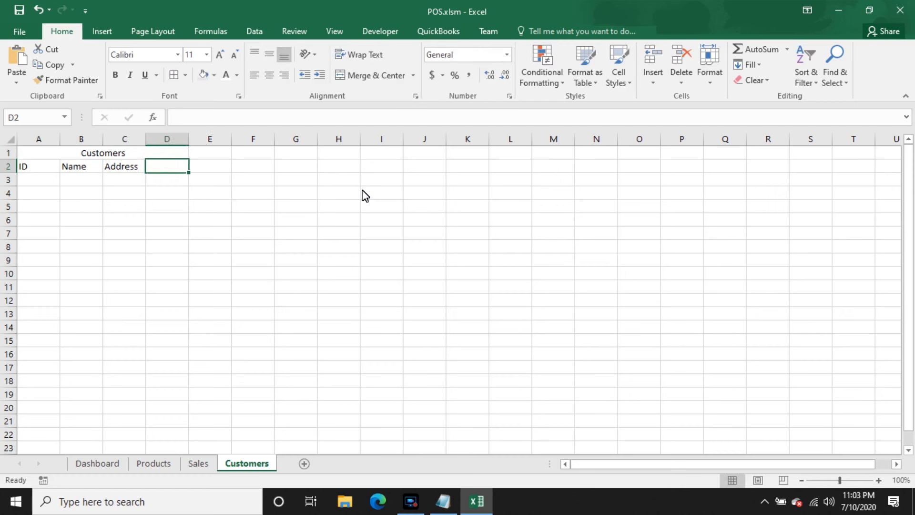
pyautogui.write('Phone')
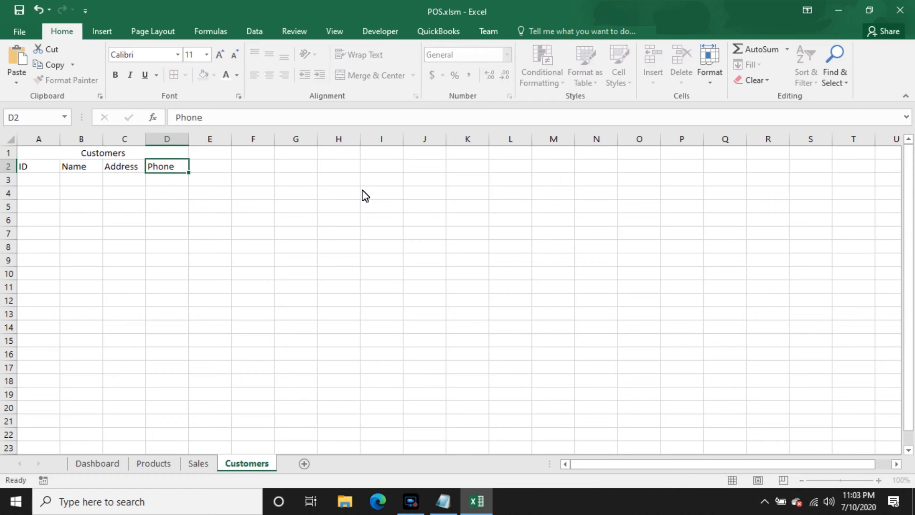
pyautogui.press('Return')
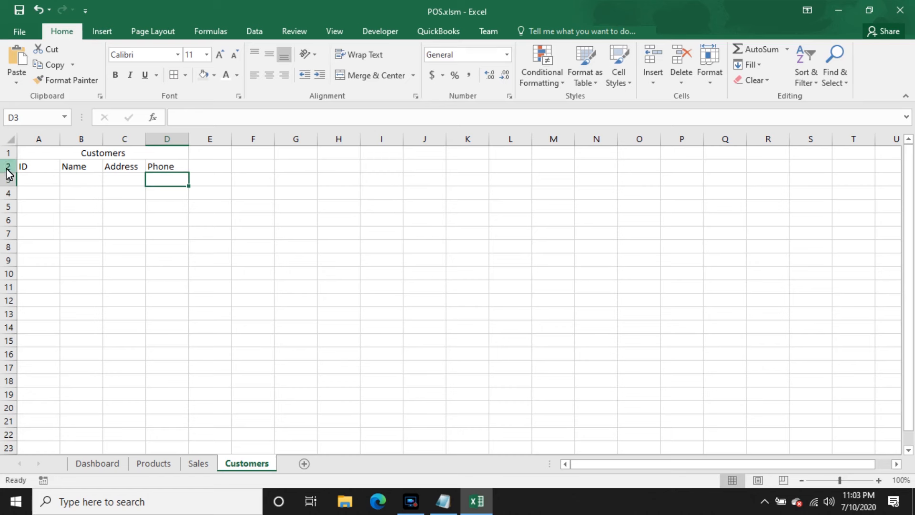
# Step: Make row 1 taller and middle-align the merged Customers title
pyautogui.moveTo(6, 159); pyautogui.dragTo(7, 175)
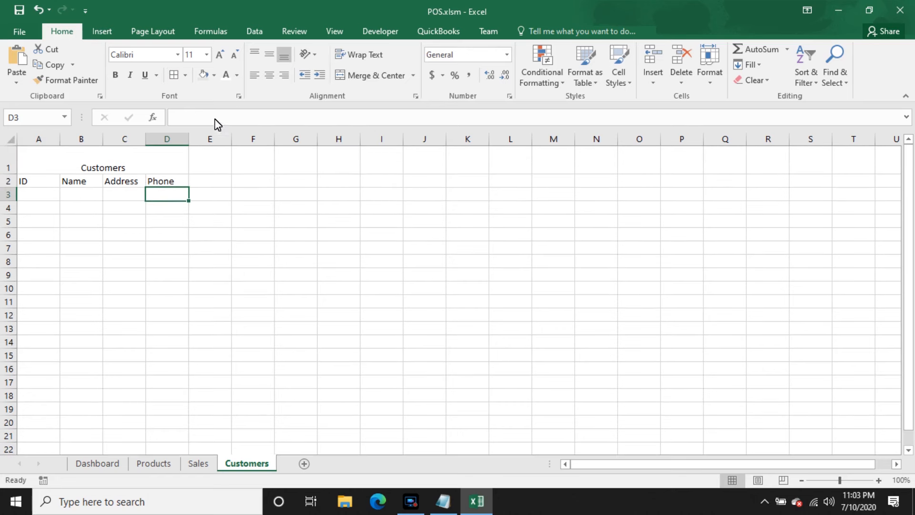
pyautogui.click(141, 184)
pyautogui.click(143, 159)
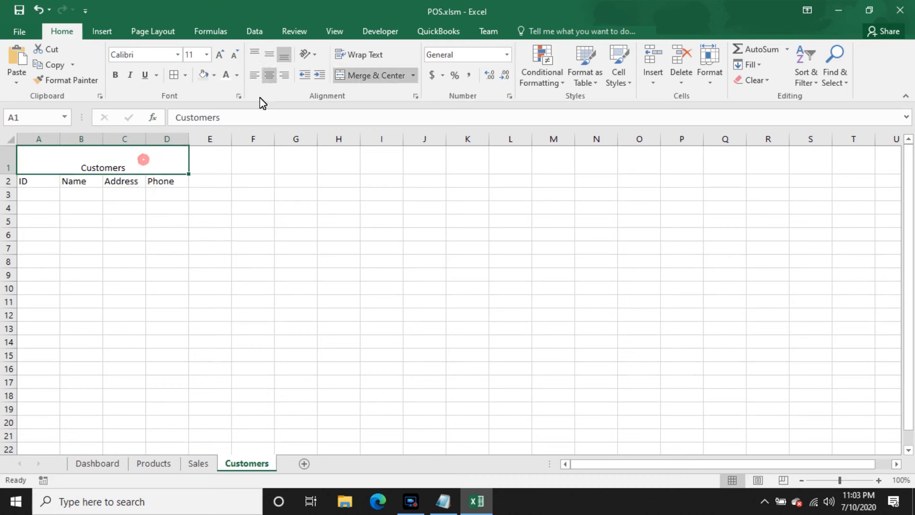
pyautogui.click(269, 54)
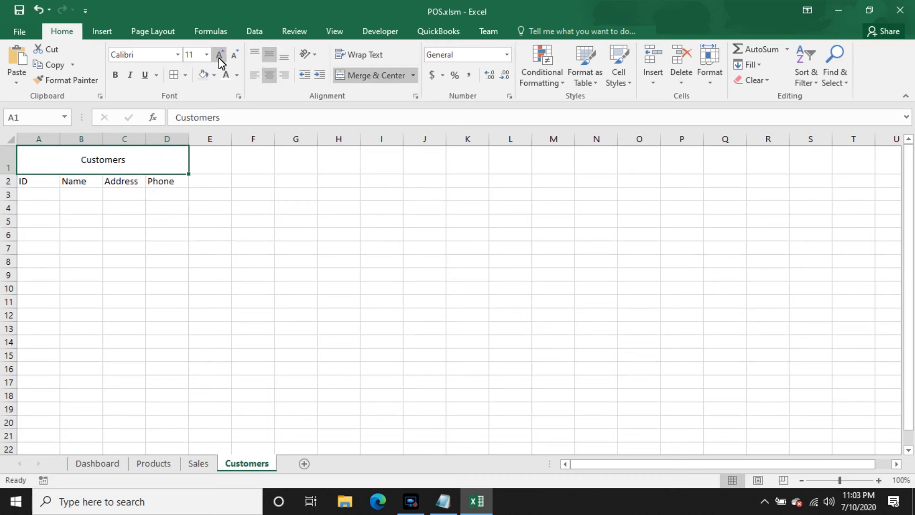
pyautogui.write('a')
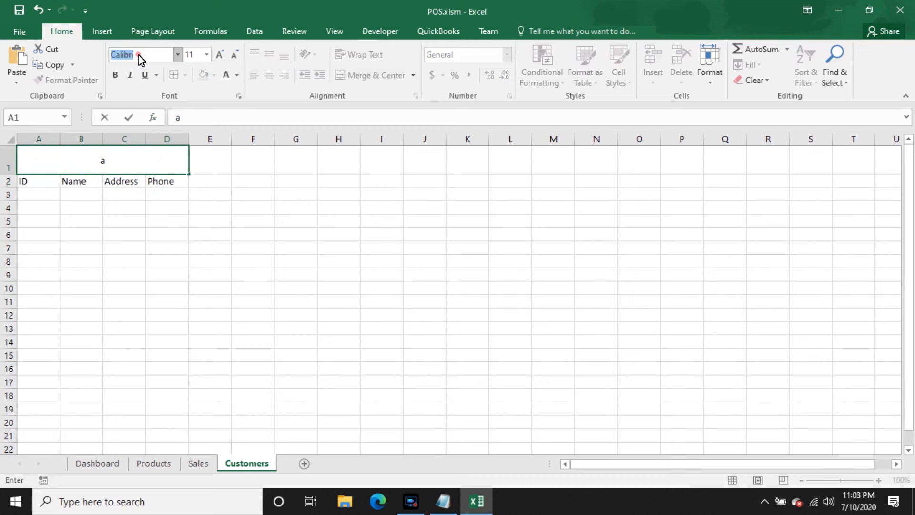
pyautogui.click(222, 188)
pyautogui.hotkey('ctrl', 'z')
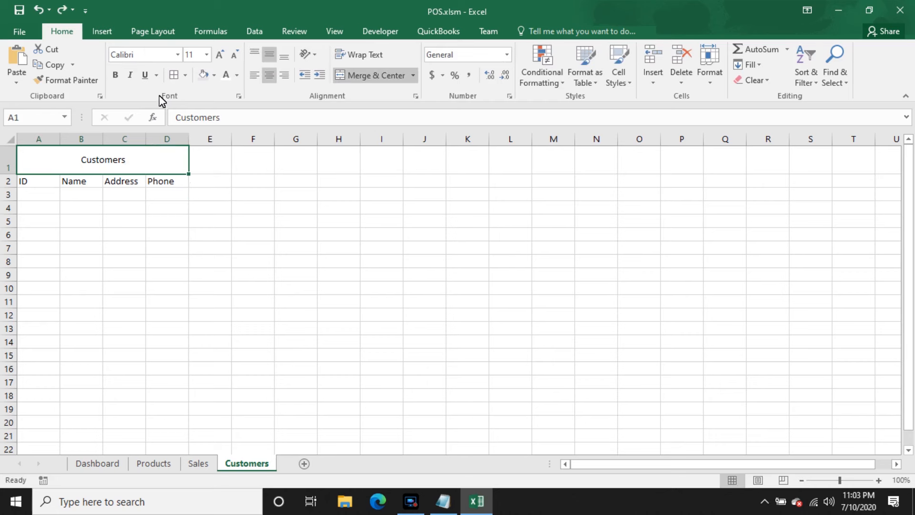
# Step: Set the title font to Adobe Arabic at size 20
pyautogui.write('Adobe Arabic')
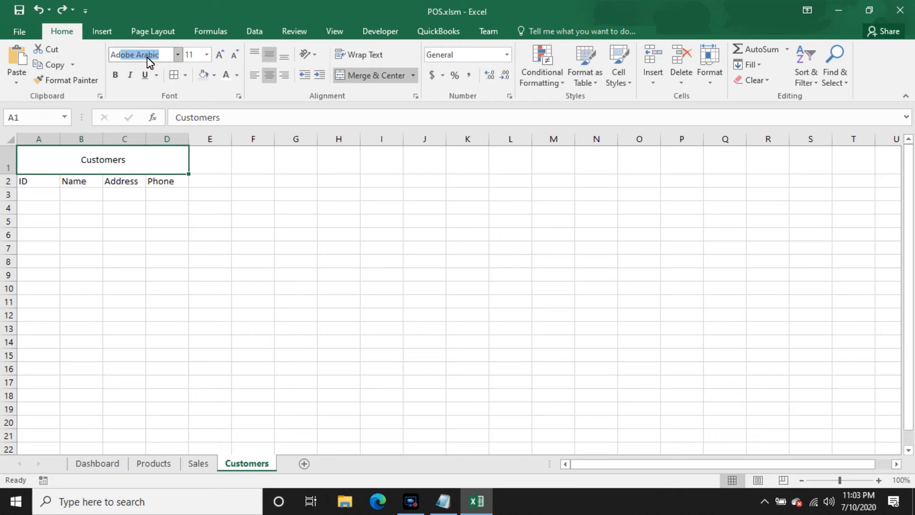
pyautogui.click(221, 55)
pyautogui.click(220, 54)
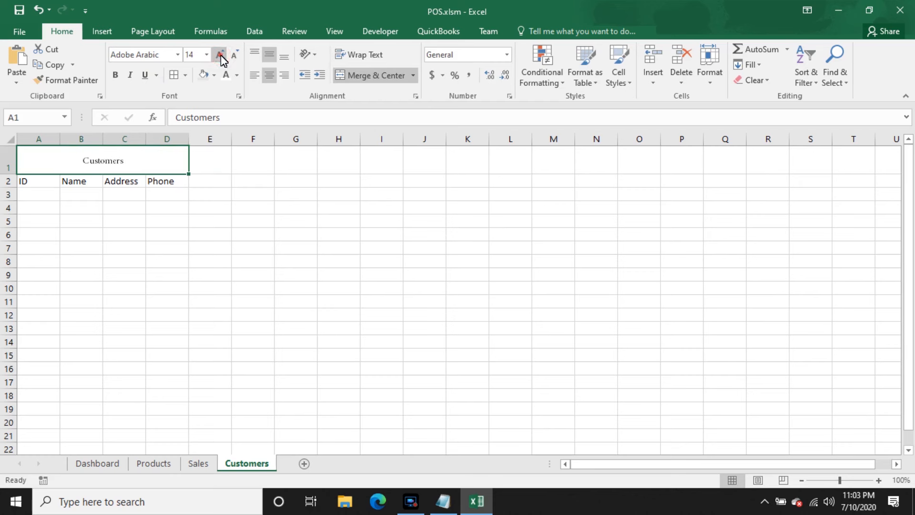
pyautogui.click(220, 55)
pyautogui.click(220, 54)
pyautogui.click(220, 55)
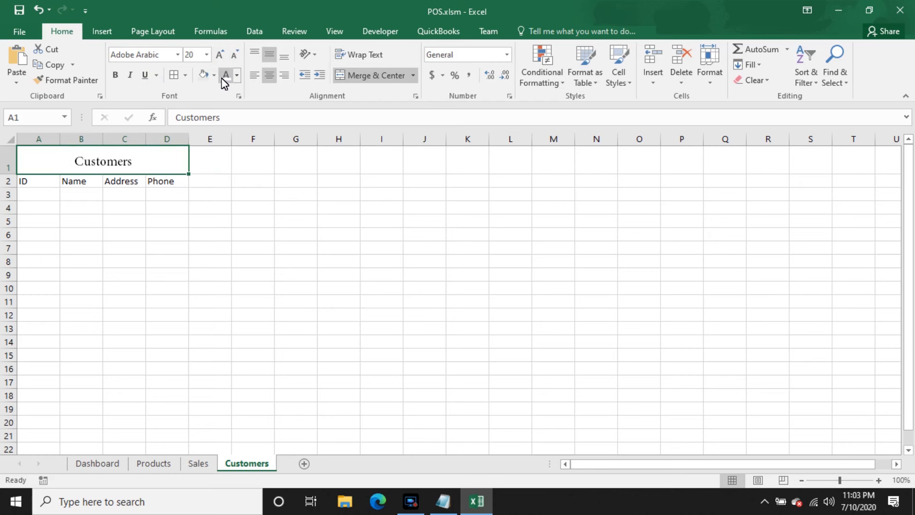
# Step: Give the title white text on a dark blue fill
pyautogui.click(225, 75)
pyautogui.click(214, 76)
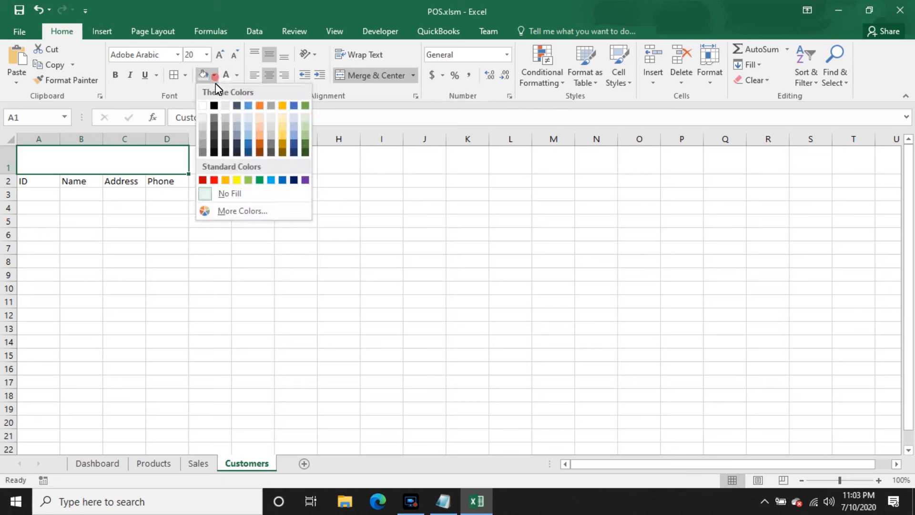
pyautogui.click(248, 153)
pyautogui.click(183, 233)
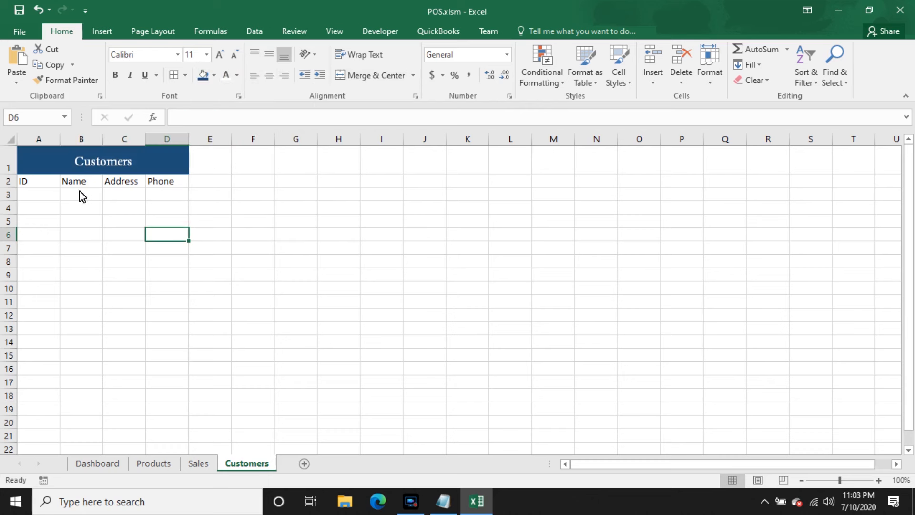
# Step: Enter customer IDs 1 through 4 in A3:A6
pyautogui.click(46, 196)
pyautogui.write('1')
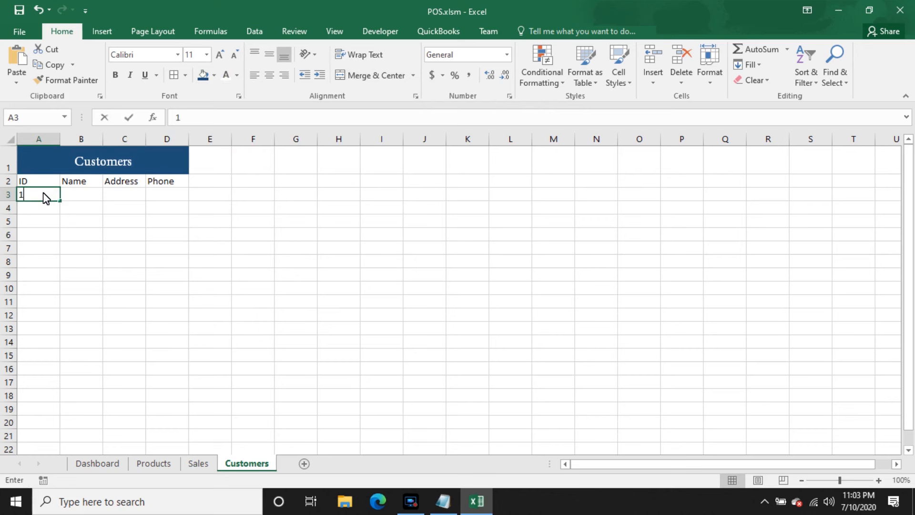
pyautogui.click(45, 197)
pyautogui.press('Return')
pyautogui.write('2')
pyautogui.press('Return')
pyautogui.write('3')
pyautogui.press('Return')
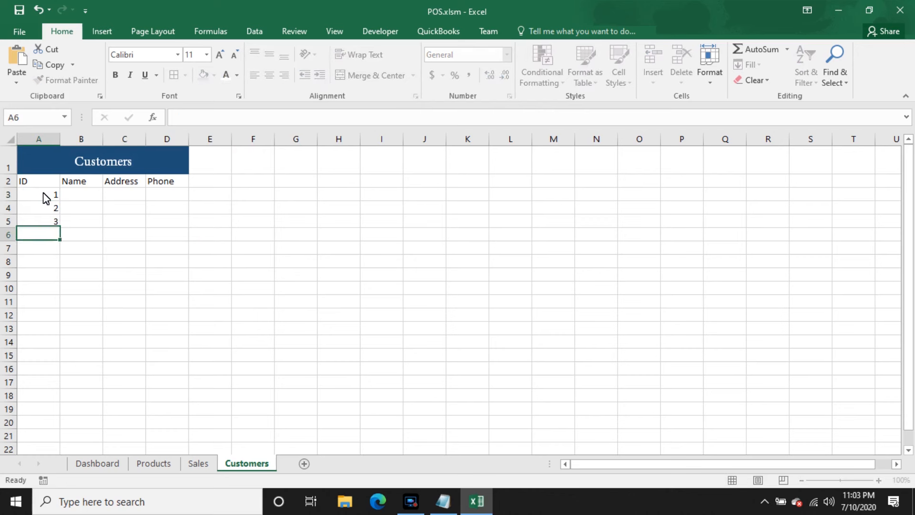
pyautogui.write('4')
pyautogui.press('Return')
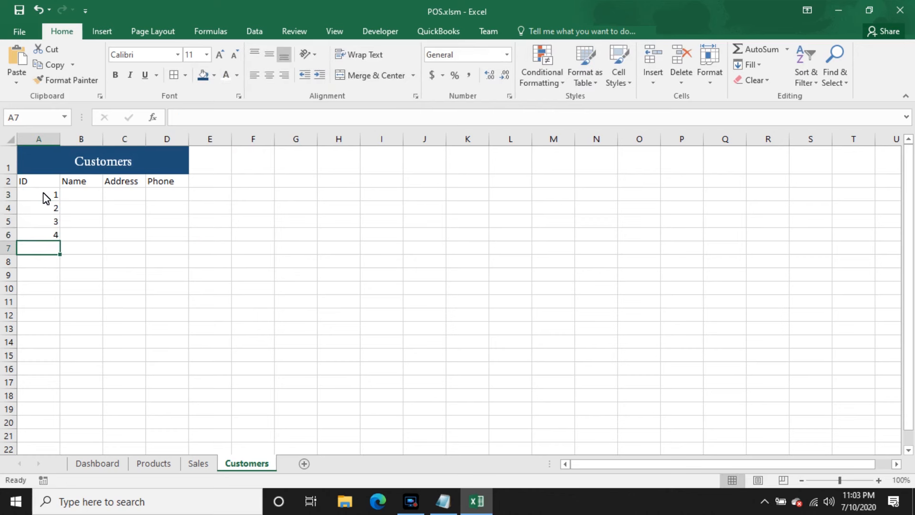
# Step: Enter the four customers' names in B3:B6
pyautogui.click(89, 198)
pyautogui.write('Faheem')
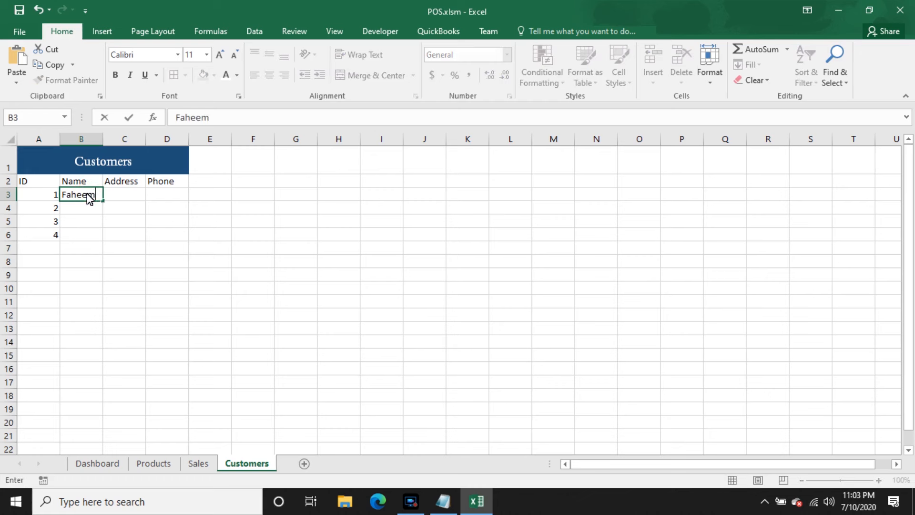
pyautogui.press('Return')
pyautogui.write('N')
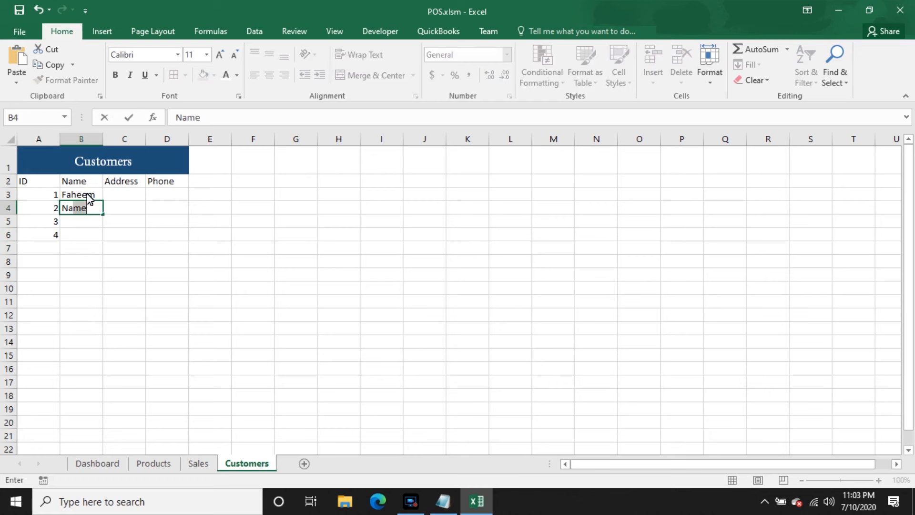
pyautogui.press('BackSpace')
pyautogui.write('adeem')
pyautogui.press('Return')
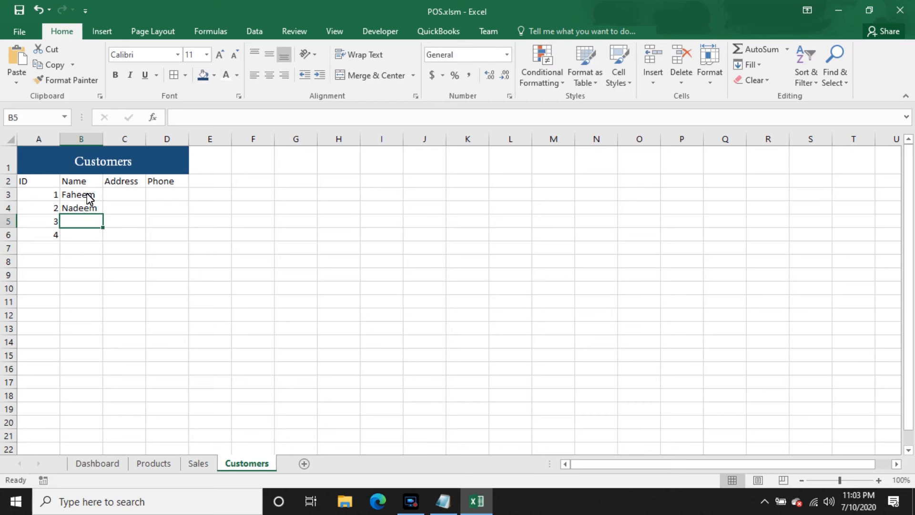
pyautogui.write('Shu')
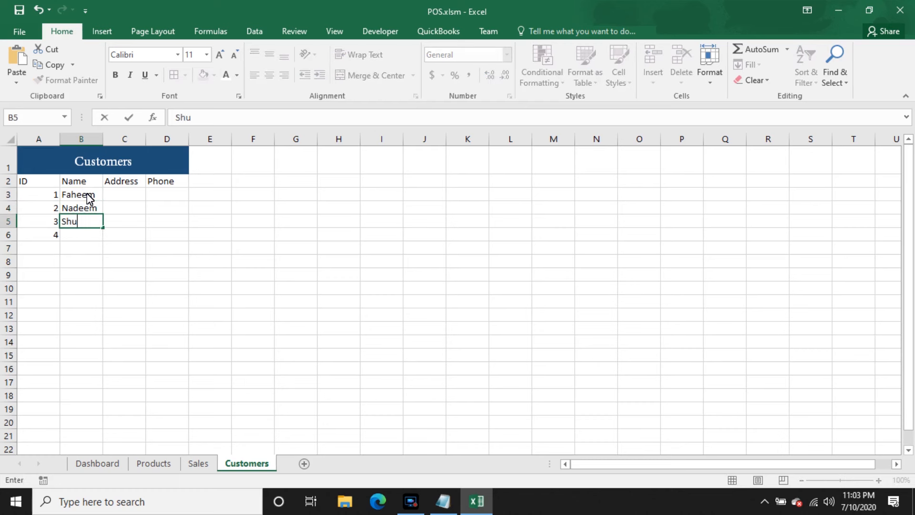
pyautogui.write('jaat')
pyautogui.press('Return')
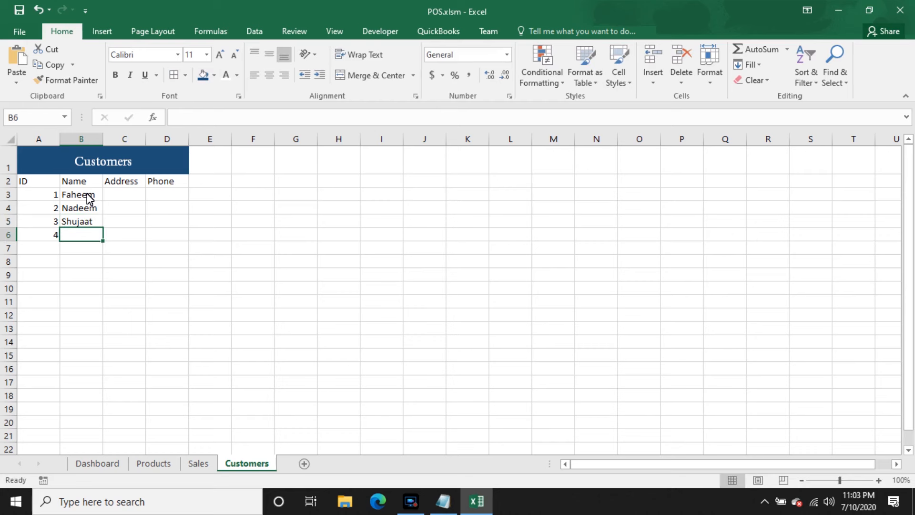
pyautogui.write('Imran')
pyautogui.press('Tab')
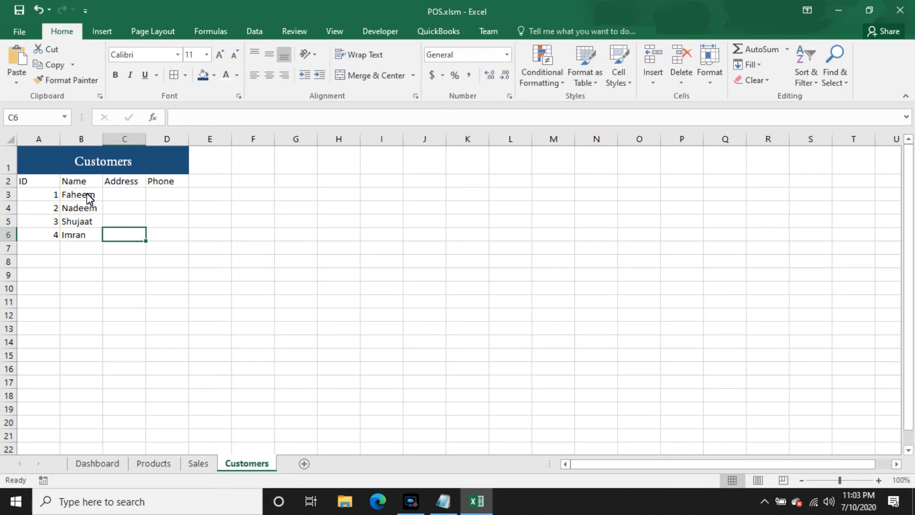
# Step: Enter placeholder addresses abc and xyz in C3:C4 and select both cells
pyautogui.press('Up')
pyautogui.press('Up')
pyautogui.press('Up')
pyautogui.write('abc')
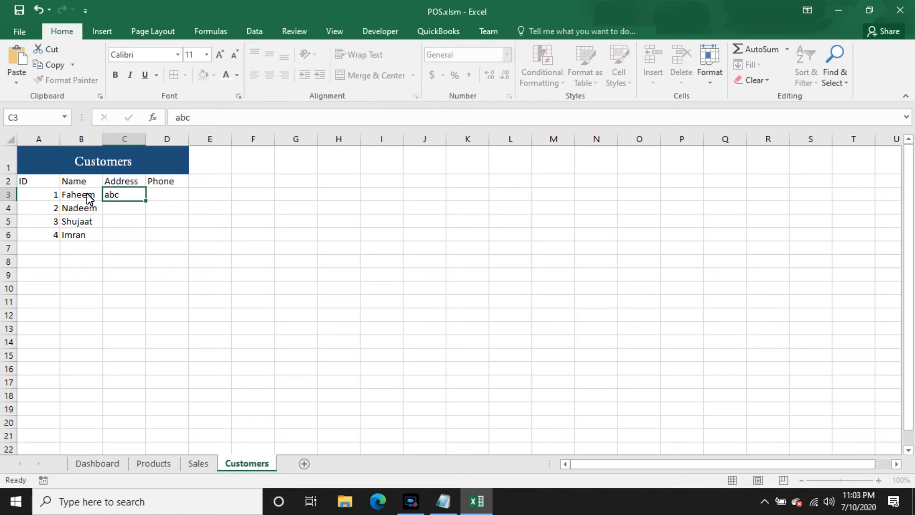
pyautogui.press('Return')
pyautogui.write('xyz')
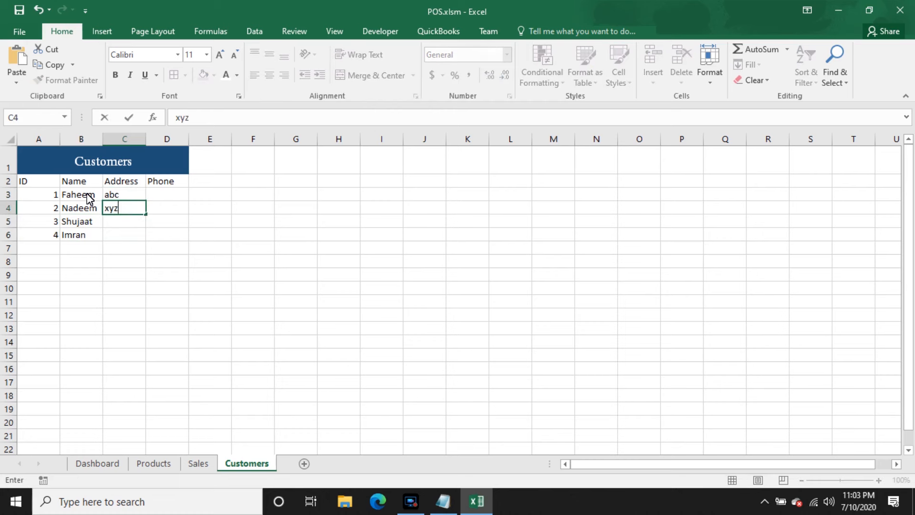
pyautogui.press('Return')
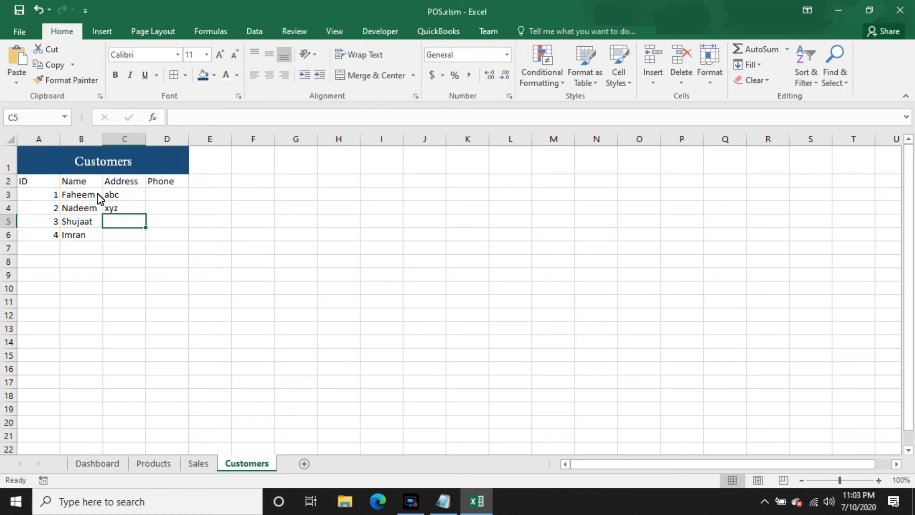
pyautogui.moveTo(109, 195); pyautogui.dragTo(148, 236)
# Step: Enter sample phone values for the first two customers in D3:D4
pyautogui.click(171, 193)
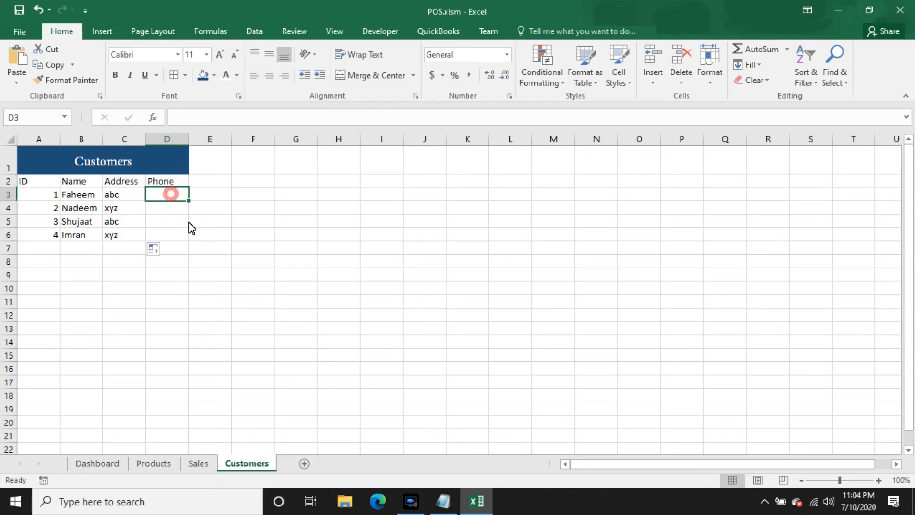
pyautogui.write('1234')
pyautogui.press('Return')
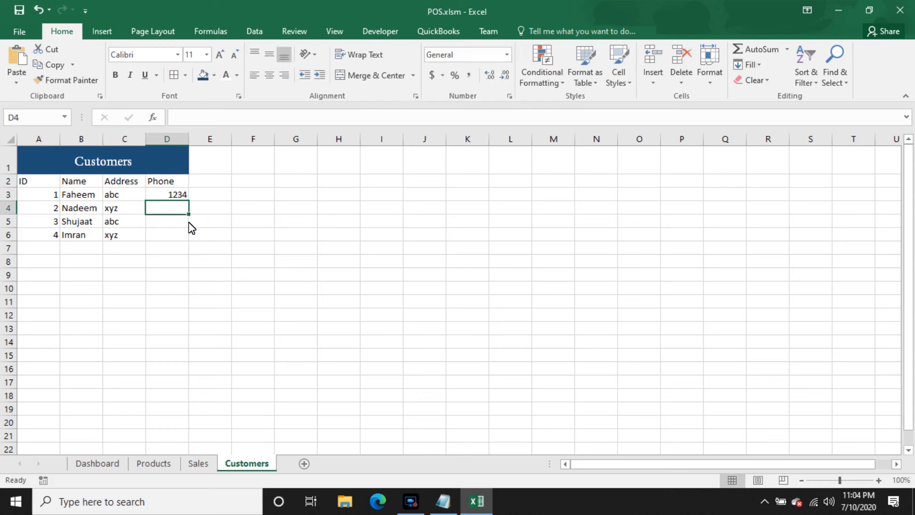
pyautogui.write('5678')
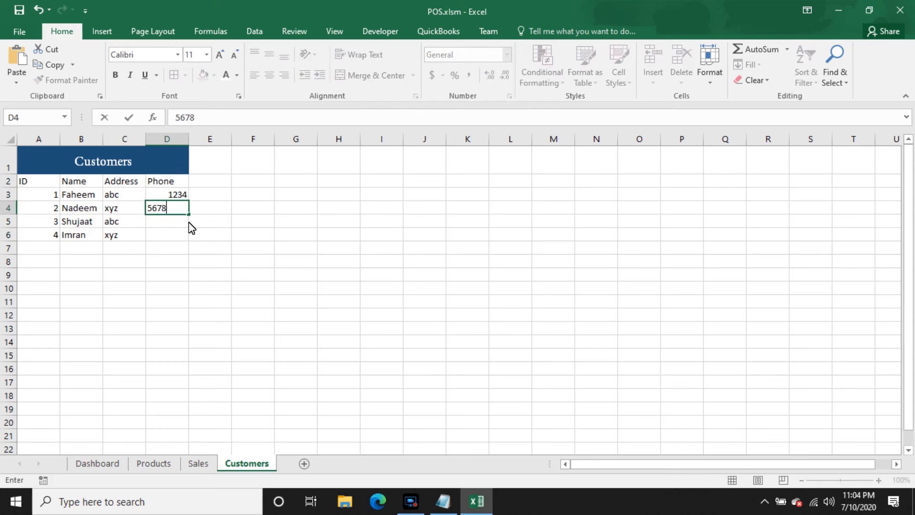
pyautogui.press('Return')
# Step: Fill the phone values down to D6 and widen the Address and Name columns
pyautogui.moveTo(189, 199); pyautogui.dragTo(190, 235)
pyautogui.moveTo(188, 141); pyautogui.dragTo(251, 151)
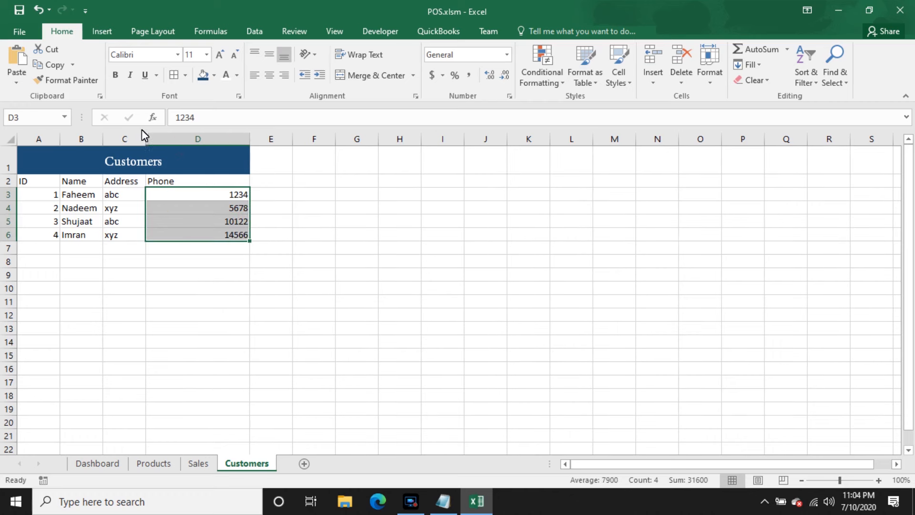
pyautogui.moveTo(146, 138); pyautogui.dragTo(200, 140)
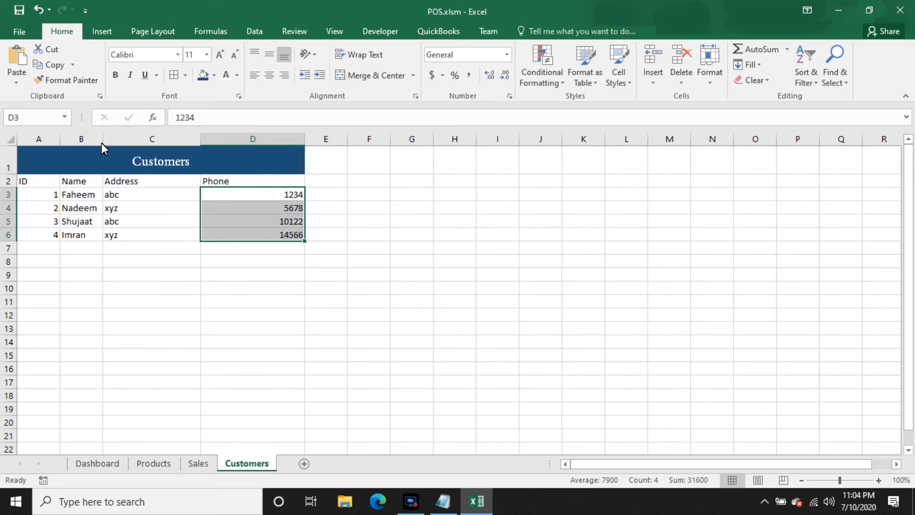
pyautogui.moveTo(102, 142); pyautogui.dragTo(139, 141)
pyautogui.click(423, 299)
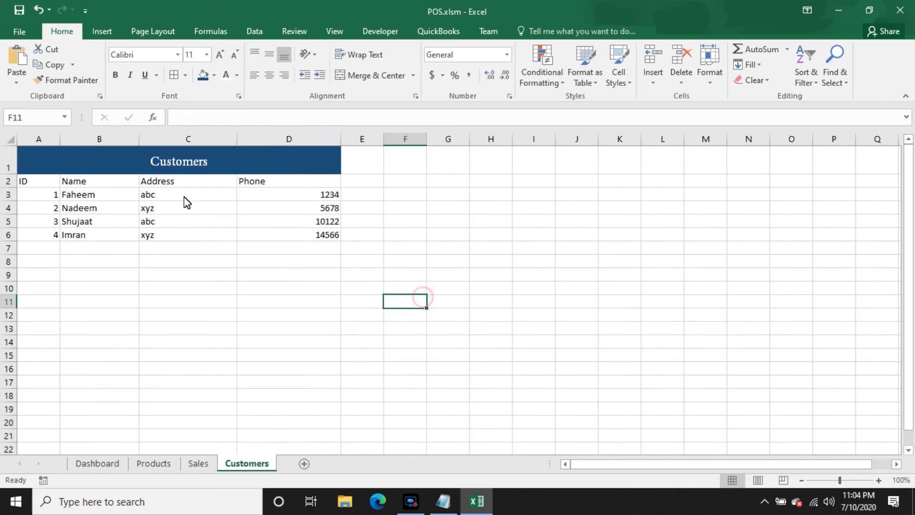
# Step: Apply All Borders to the title and header rows A1:D2
pyautogui.click(26, 184)
pyautogui.click(36, 158)
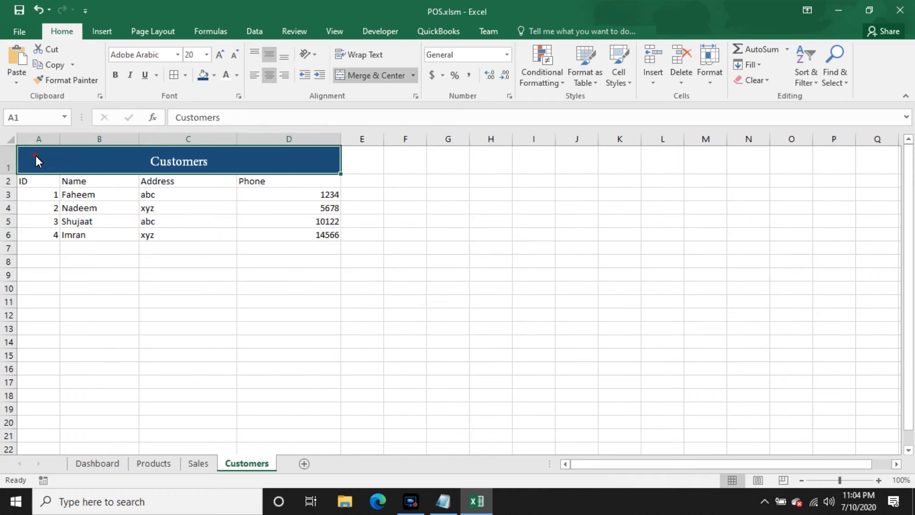
pyautogui.moveTo(47, 159); pyautogui.dragTo(58, 175)
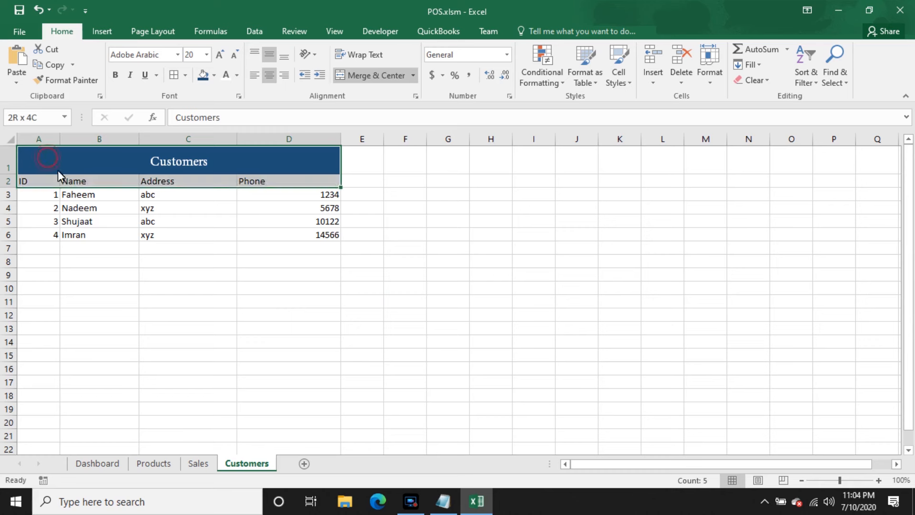
pyautogui.click(173, 74)
pyautogui.click(270, 278)
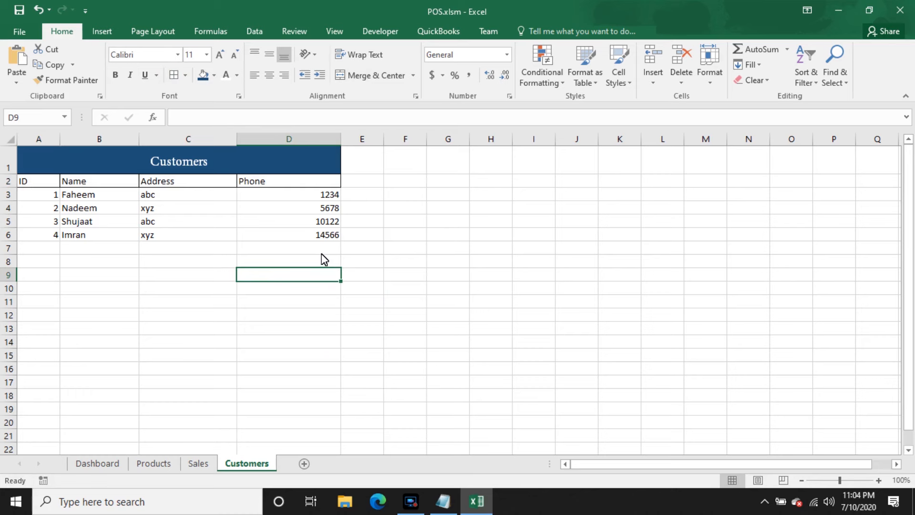
# Step: On the Dashboard, inspect the Customer Name box's format and property settings without changes
pyautogui.click(98, 465)
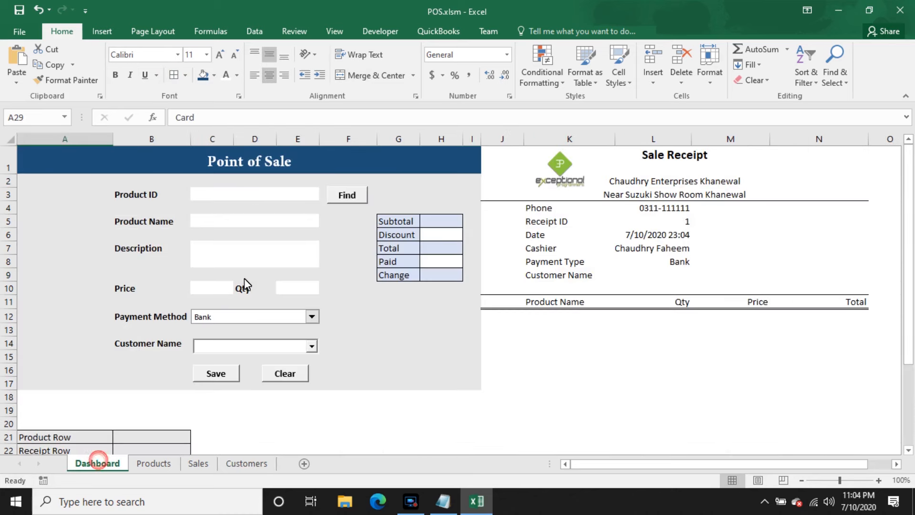
pyautogui.rightClick(305, 350)
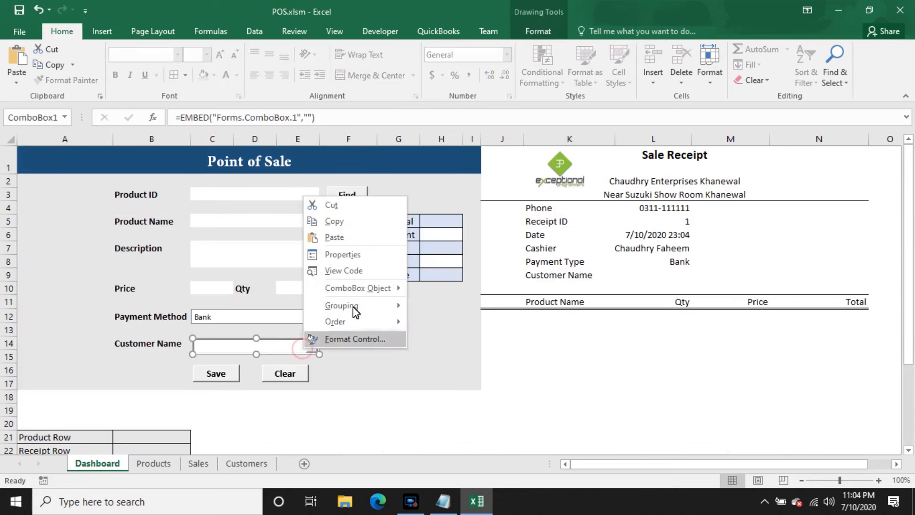
pyautogui.click(355, 339)
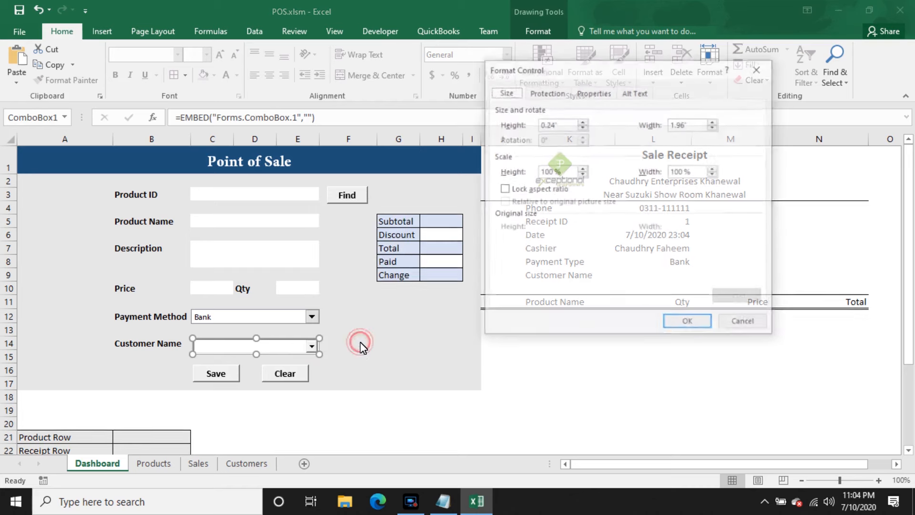
pyautogui.click(761, 65)
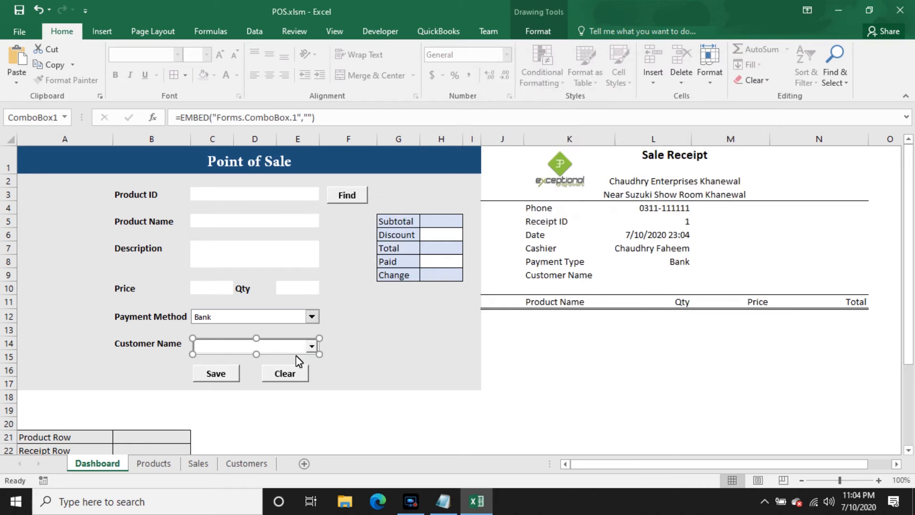
pyautogui.rightClick(297, 351)
pyautogui.click(336, 257)
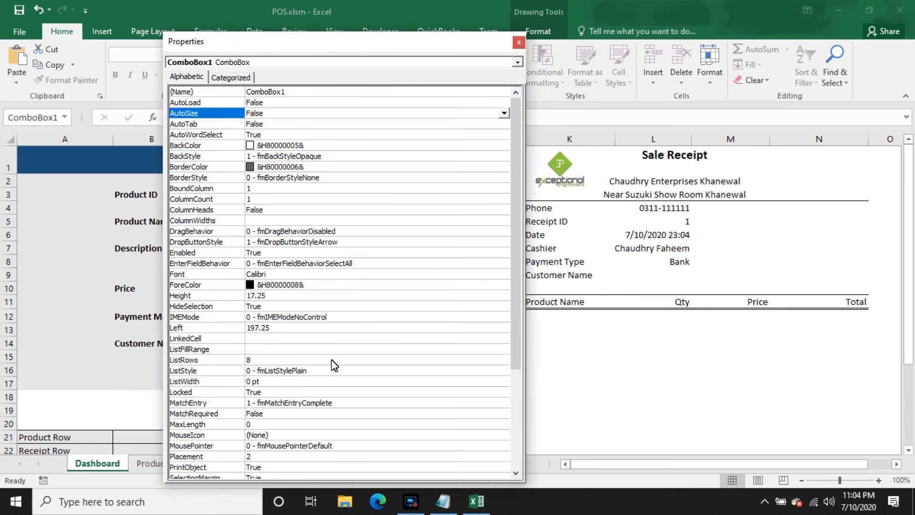
pyautogui.click(519, 43)
pyautogui.scroll(-4, 217, 371)
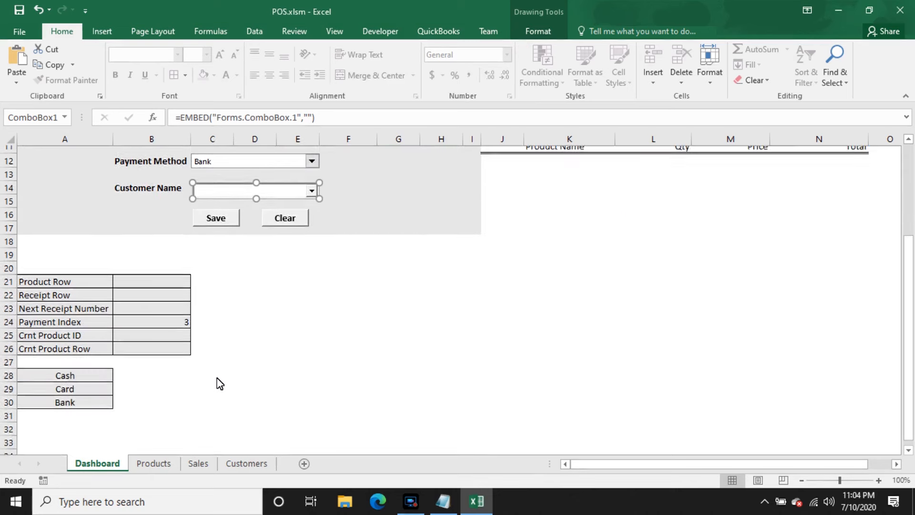
pyautogui.scroll(-1, 217, 376)
pyautogui.scroll(3, 194, 337)
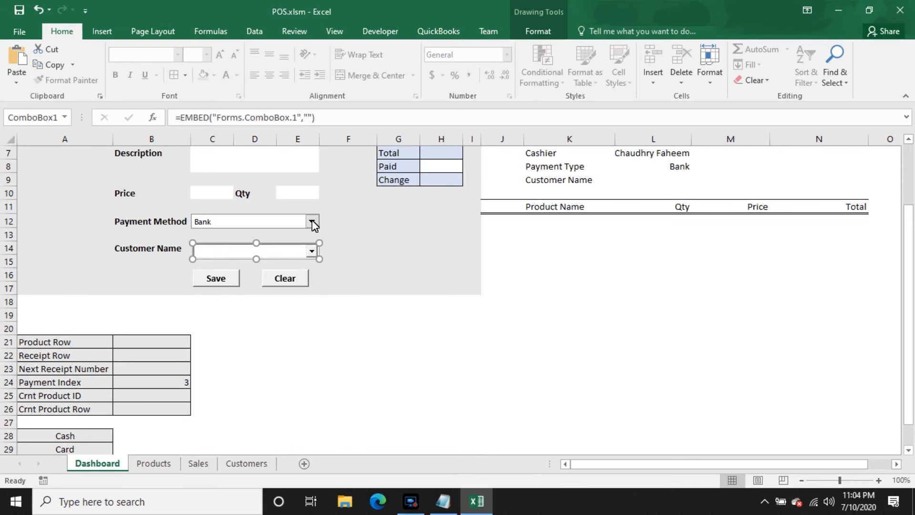
# Step: Bring up the Payment Method drop-down's Control settings to choose its input range
pyautogui.rightClick(313, 222)
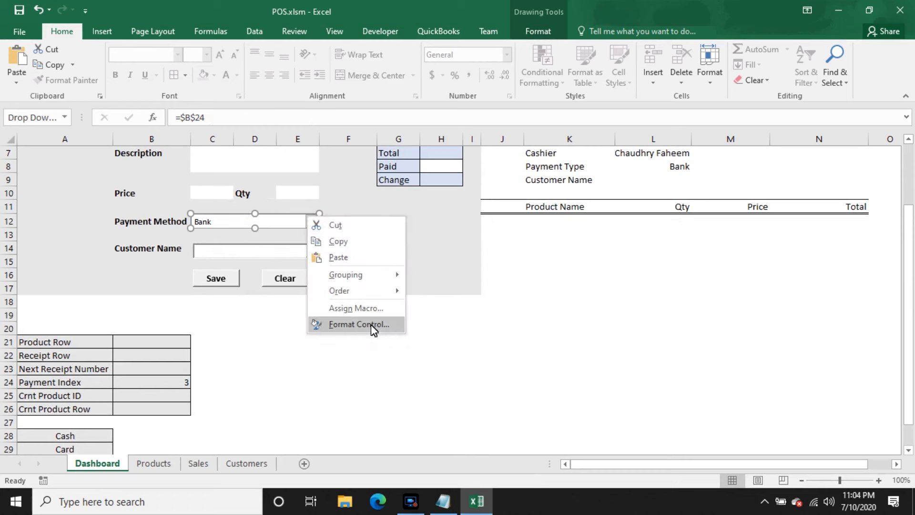
pyautogui.click(351, 324)
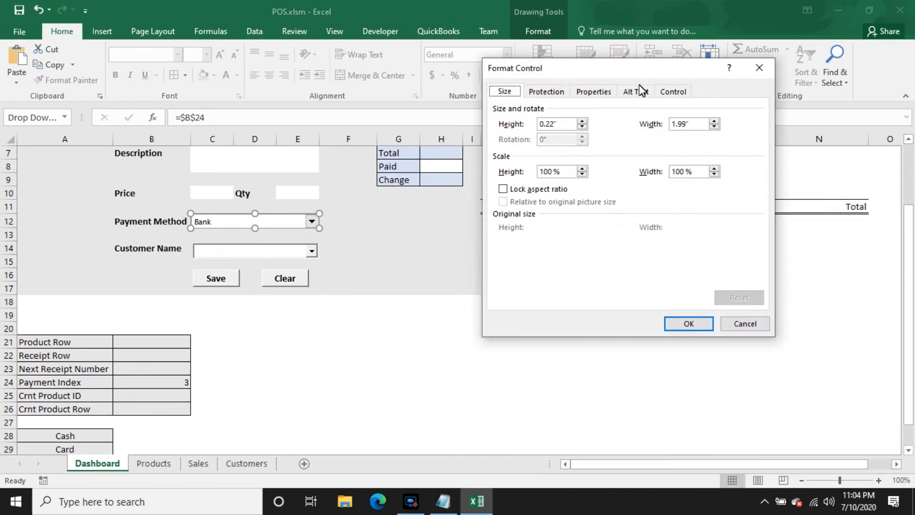
pyautogui.click(759, 68)
pyautogui.rightClick(277, 218)
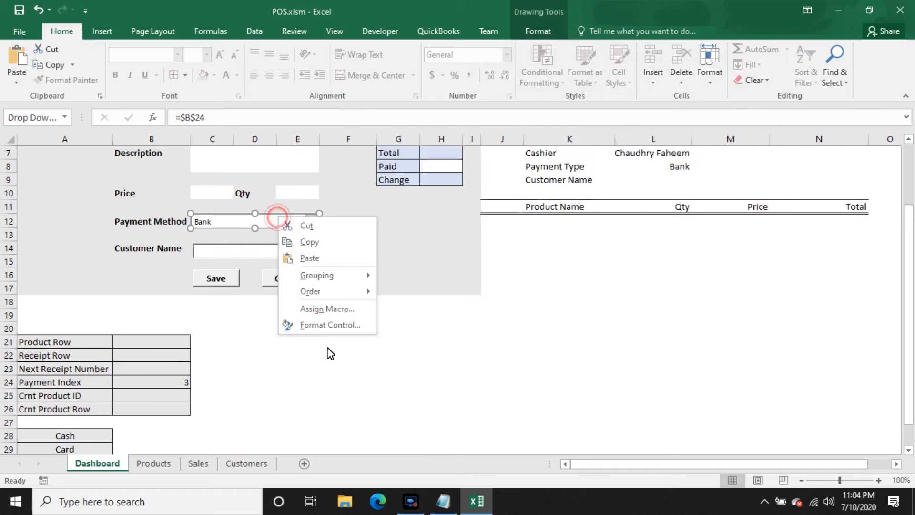
pyautogui.click(328, 326)
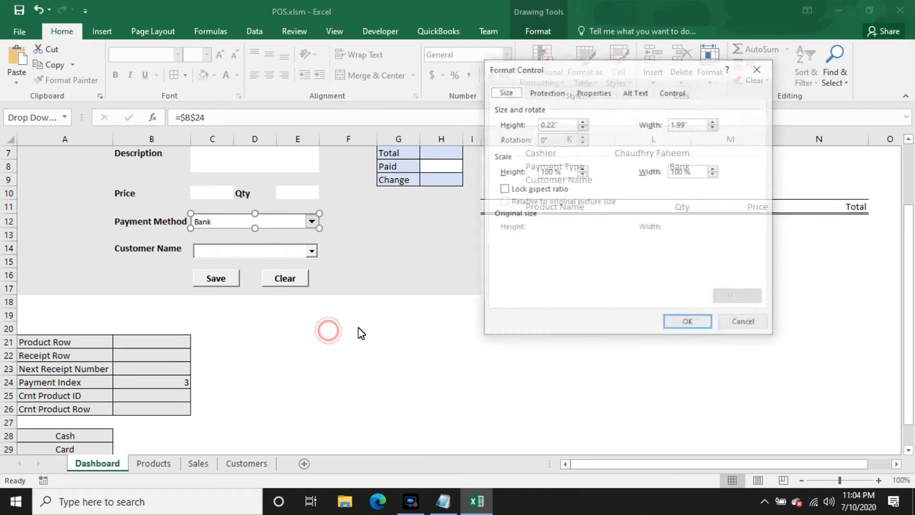
pyautogui.click(673, 92)
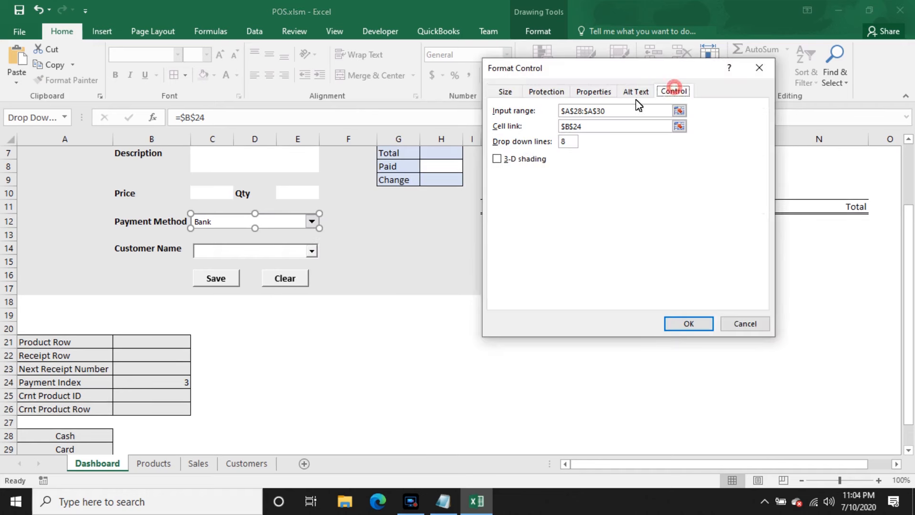
pyautogui.click(679, 111)
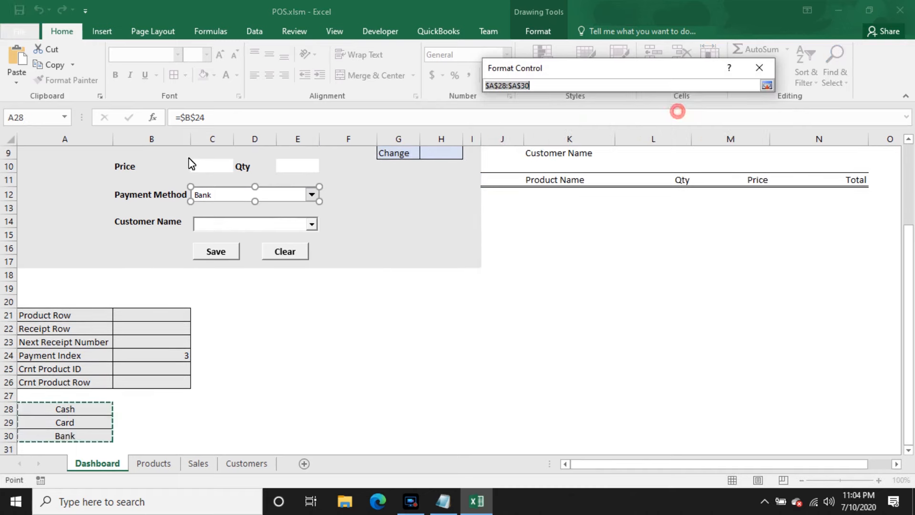
# Step: Set the input range to Customers!$B$3:$B$491 and confirm with cell link $B$24
pyautogui.click(246, 463)
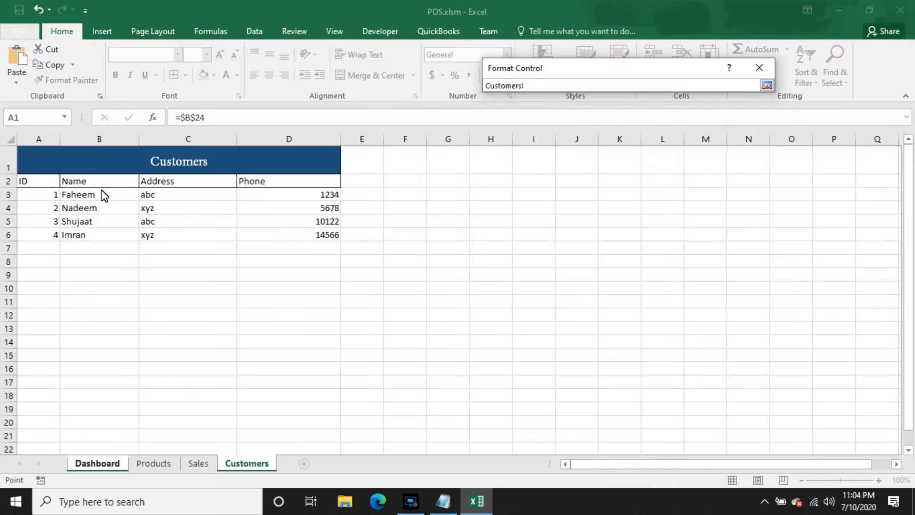
pyautogui.moveTo(98, 196); pyautogui.dragTo(101, 234)
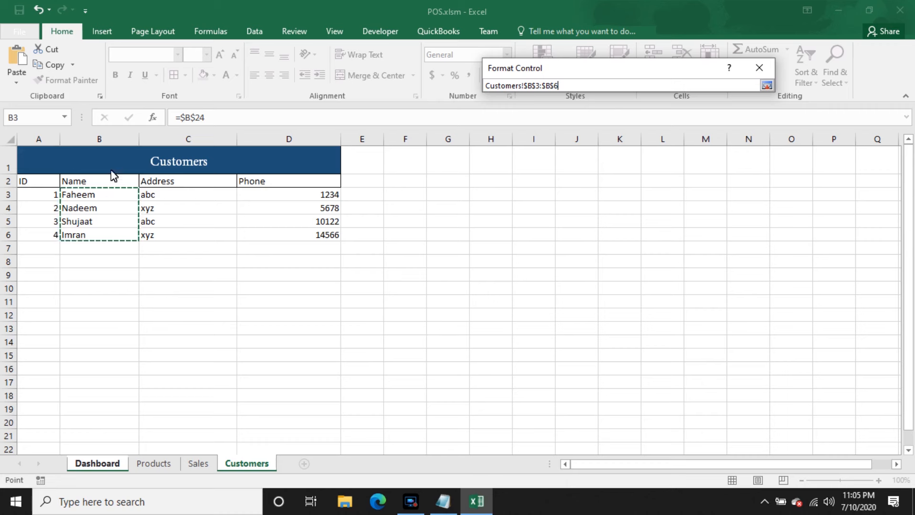
pyautogui.click(112, 138)
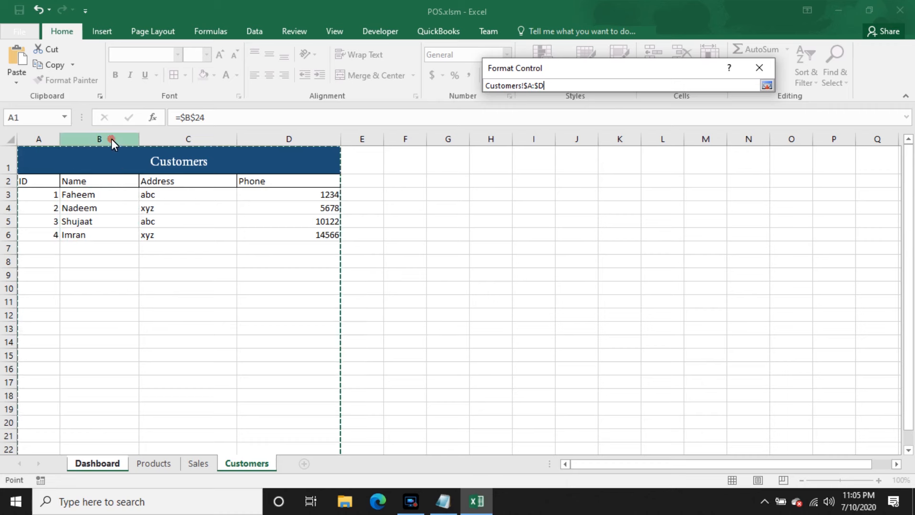
pyautogui.click(87, 196)
pyautogui.moveTo(87, 196); pyautogui.dragTo(111, 418)
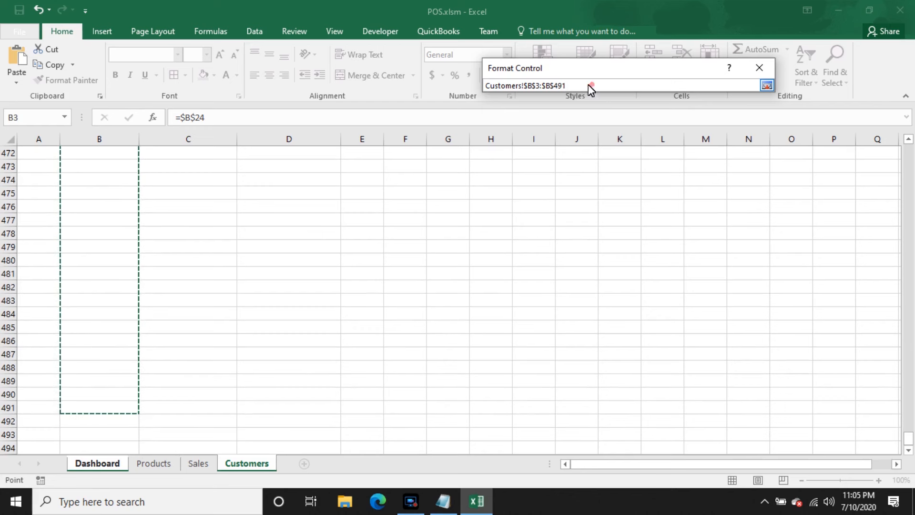
pyautogui.moveTo(590, 85); pyautogui.dragTo(479, 91)
pyautogui.hotkey('ctrl', 'c')
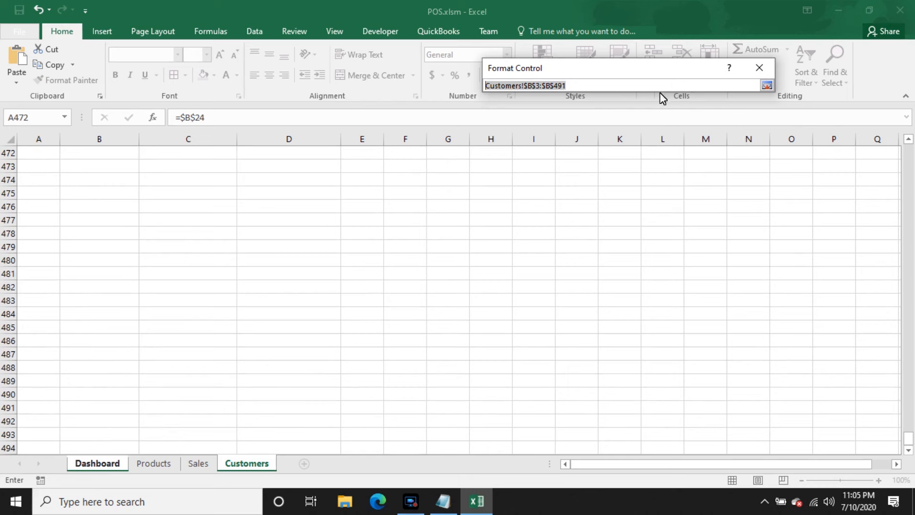
pyautogui.click(673, 85)
pyautogui.press('Return')
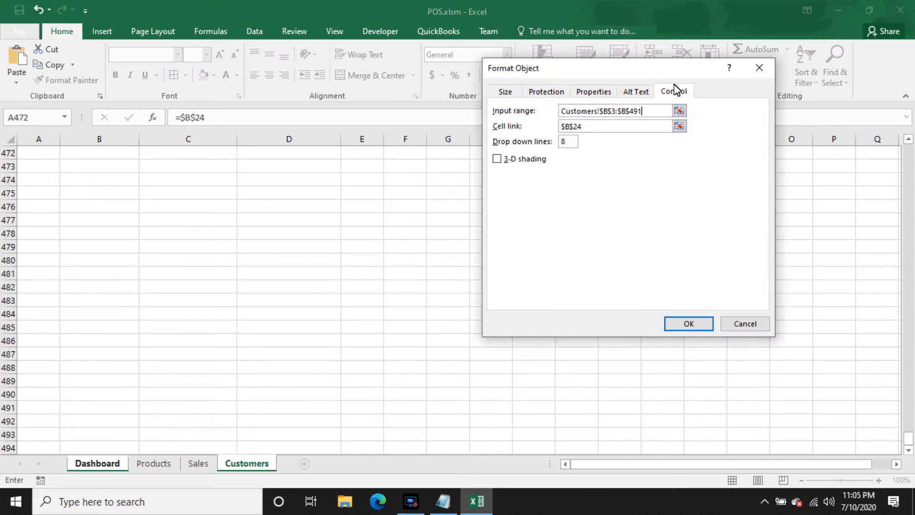
pyautogui.click(689, 324)
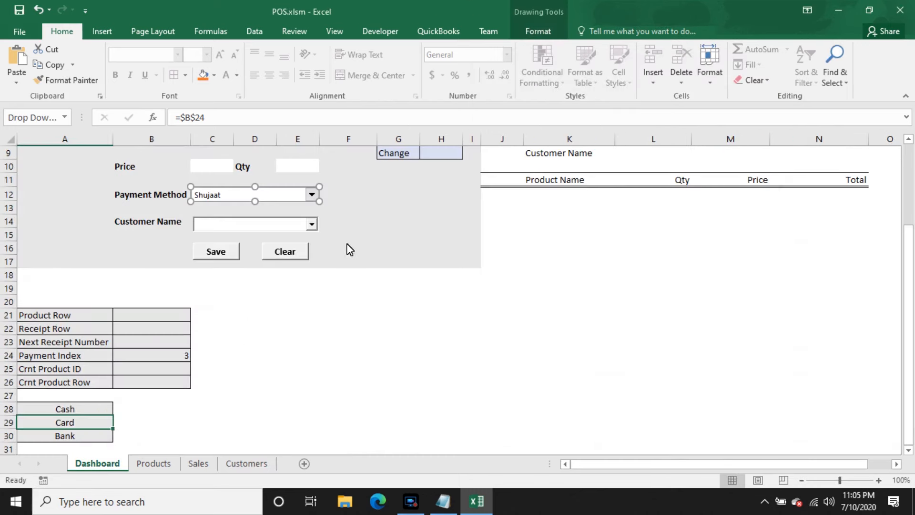
# Step: Test the Payment Method drop-down by picking several customer names from it
pyautogui.click(349, 221)
pyautogui.click(312, 195)
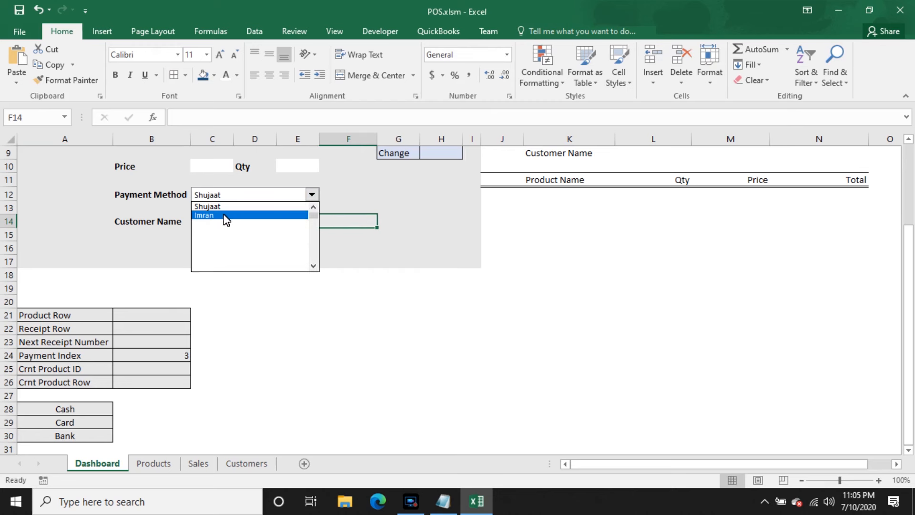
pyautogui.click(313, 206)
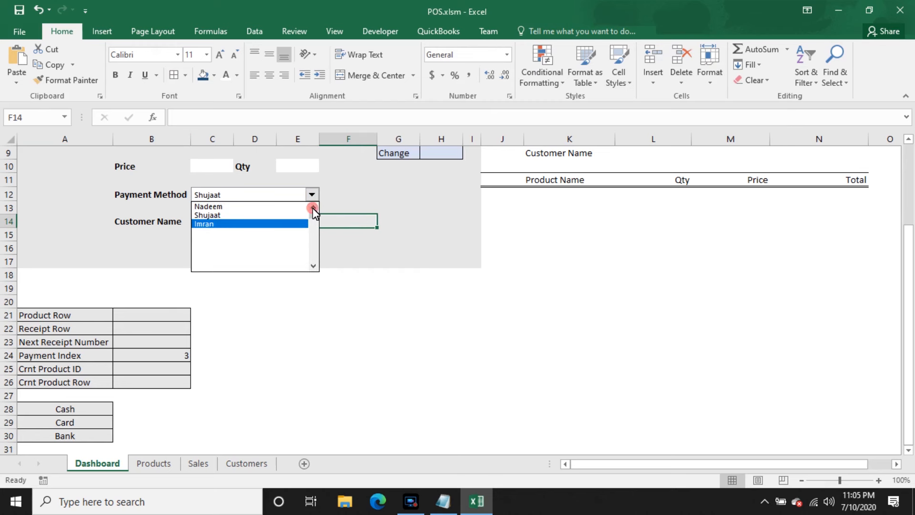
pyautogui.click(313, 207)
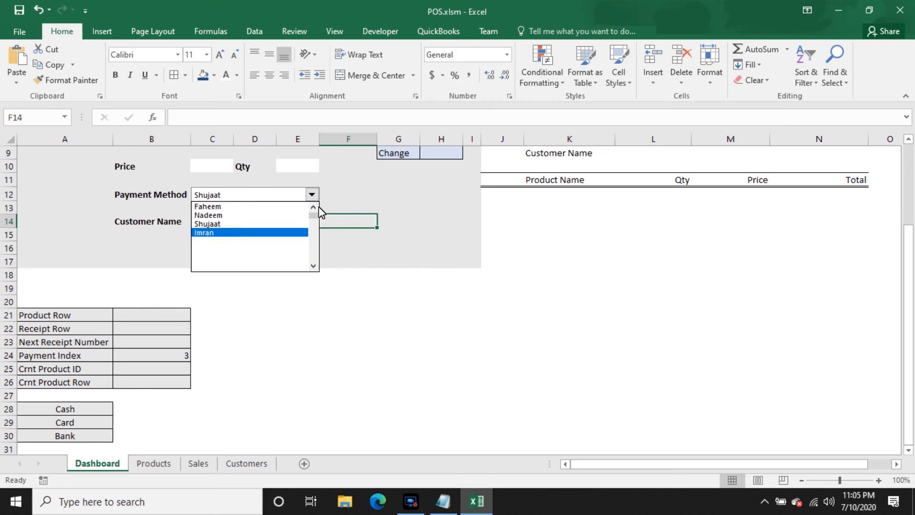
pyautogui.click(312, 244)
pyautogui.click(314, 208)
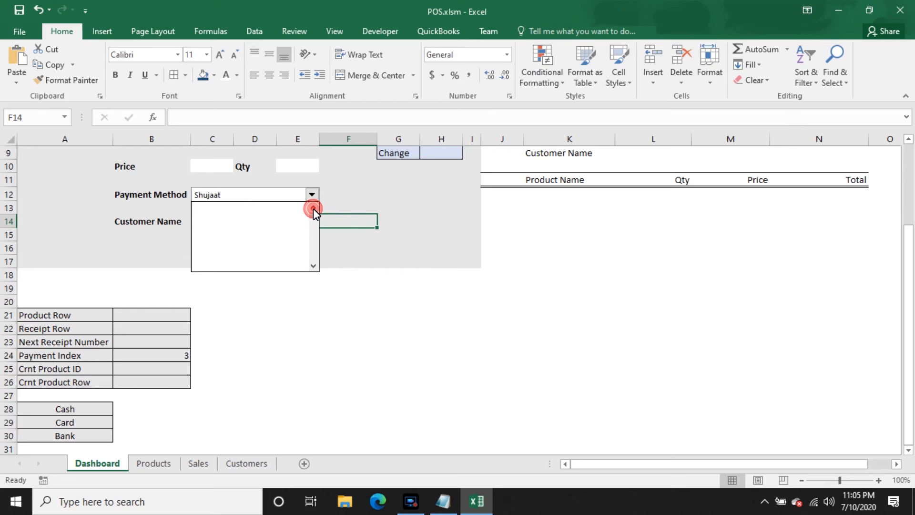
pyautogui.click(314, 208)
pyautogui.click(313, 207)
pyautogui.click(422, 336)
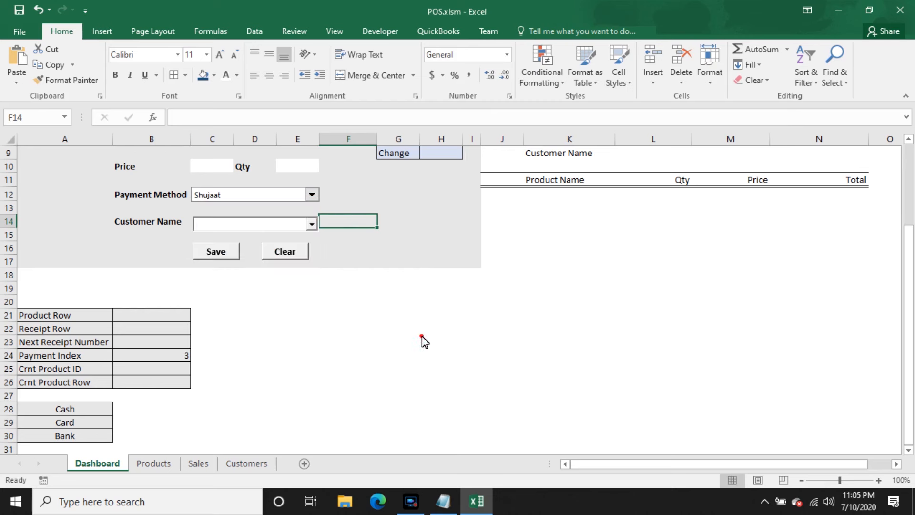
# Step: Bring up the Customer Name box's control settings
pyautogui.click(293, 227)
pyautogui.rightClick(294, 228)
pyautogui.click(357, 373)
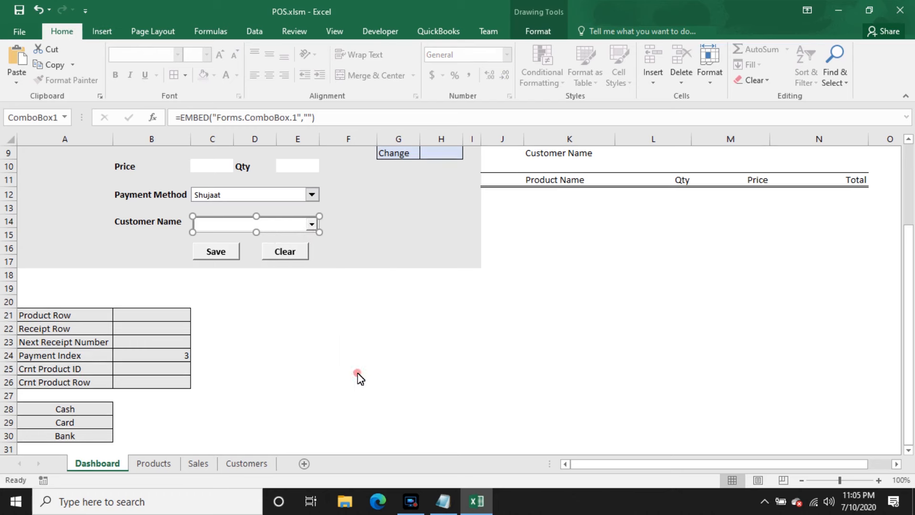
# Step: Review the Customer Name box's control settings, then switch to its Properties list
pyautogui.click(548, 92)
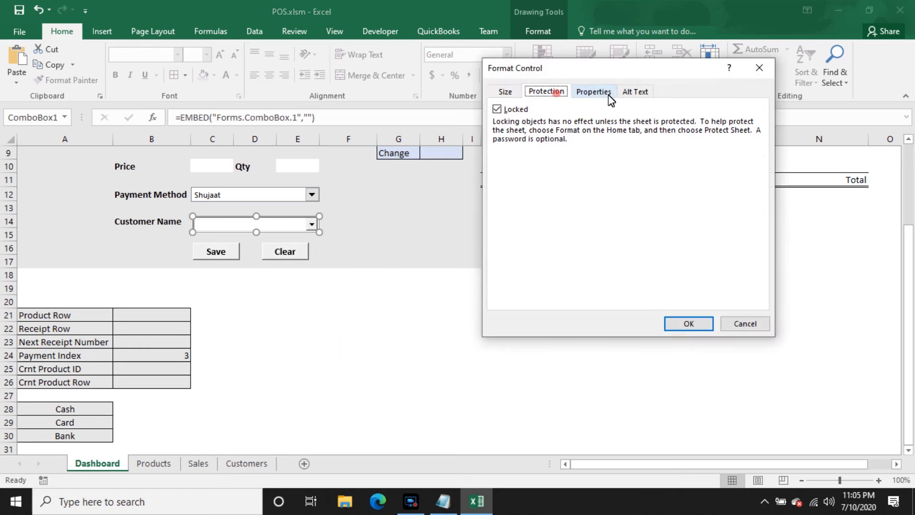
pyautogui.click(639, 93)
pyautogui.click(594, 92)
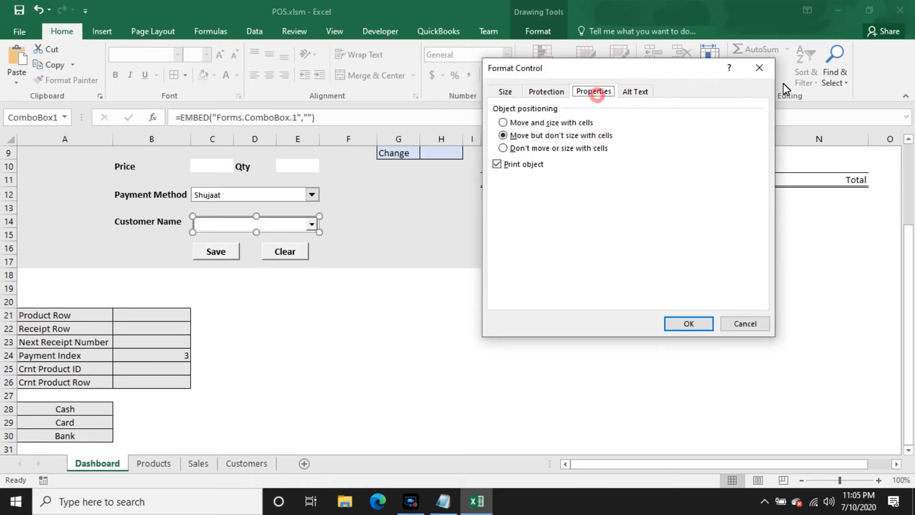
pyautogui.click(759, 68)
pyautogui.rightClick(288, 225)
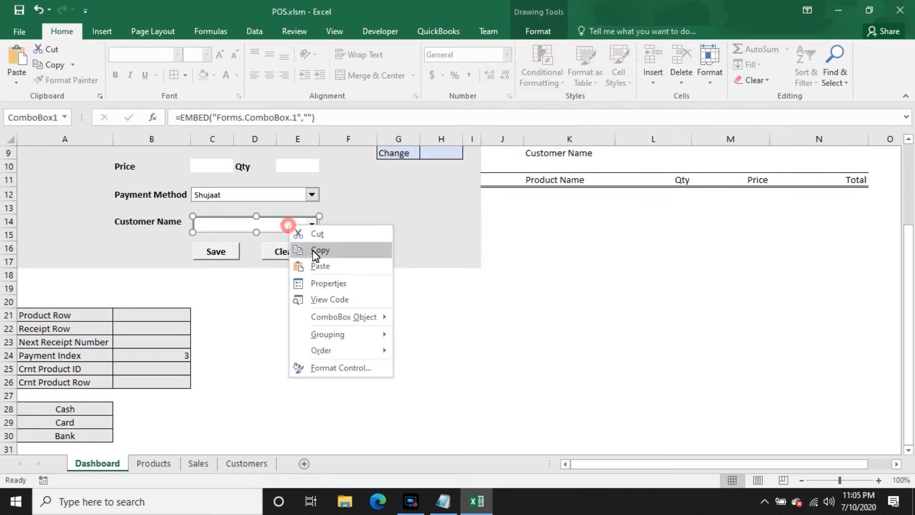
pyautogui.click(350, 283)
# Step: Paste Customers!$B$3:$B$491 as the ListFillRange and locate receipt cell L9
pyautogui.scroll(-1, 283, 298)
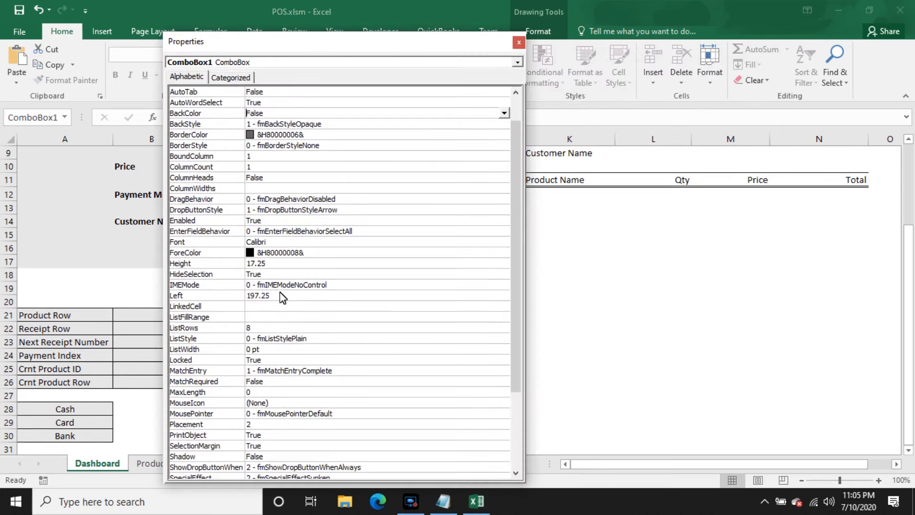
pyautogui.click(275, 317)
pyautogui.hotkey('ctrl', 'v')
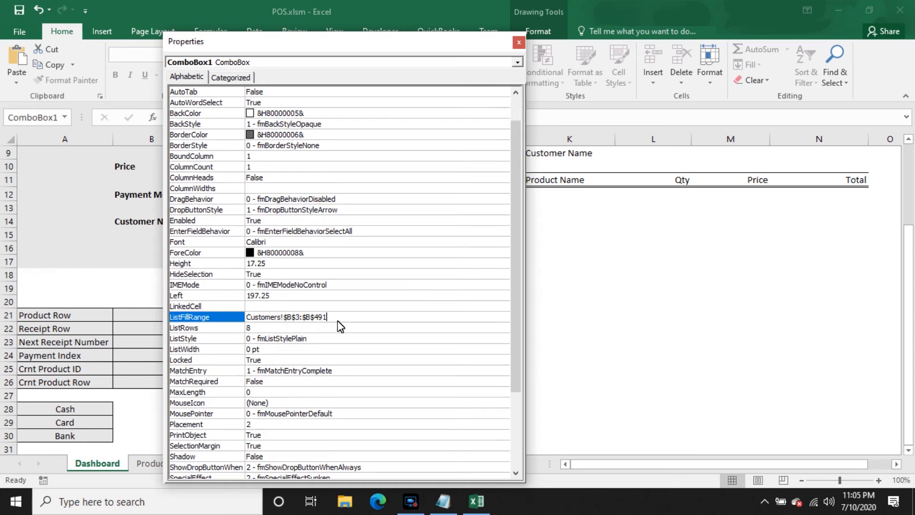
pyautogui.click(305, 305)
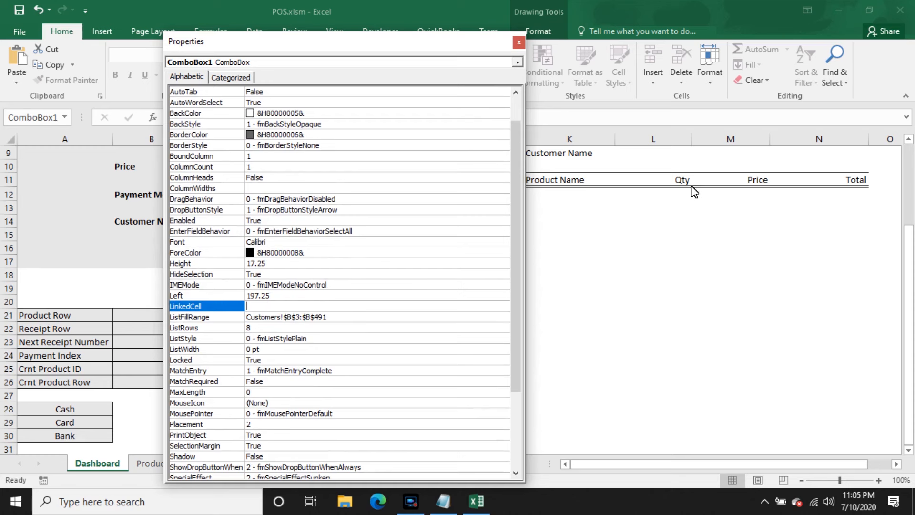
pyautogui.click(659, 163)
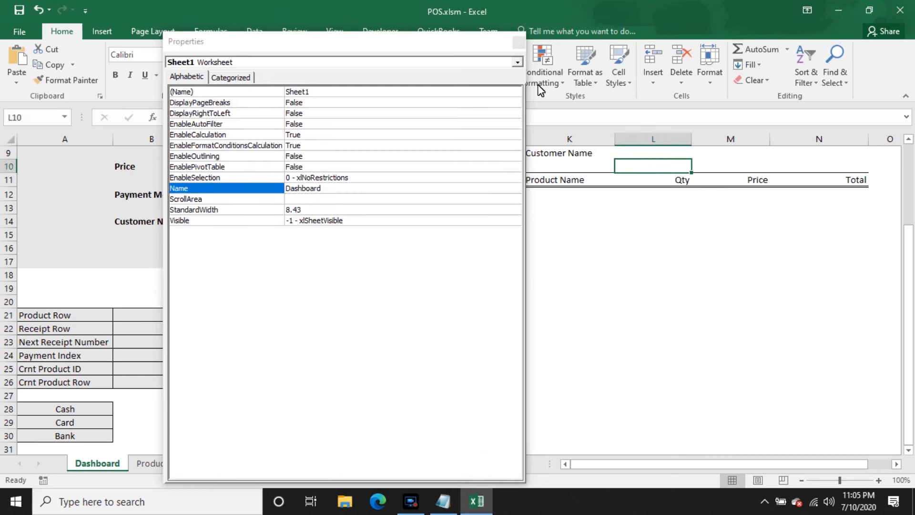
pyautogui.click(518, 42)
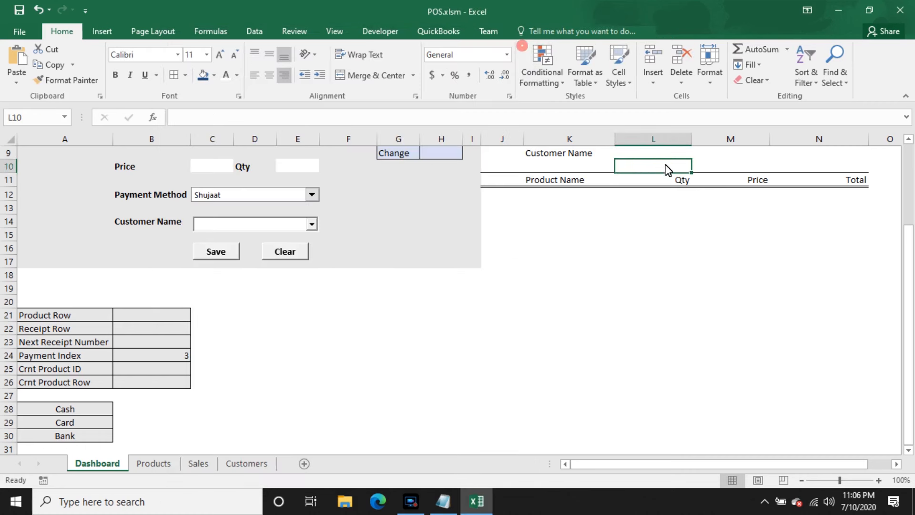
pyautogui.click(653, 153)
pyautogui.scroll(3, 661, 217)
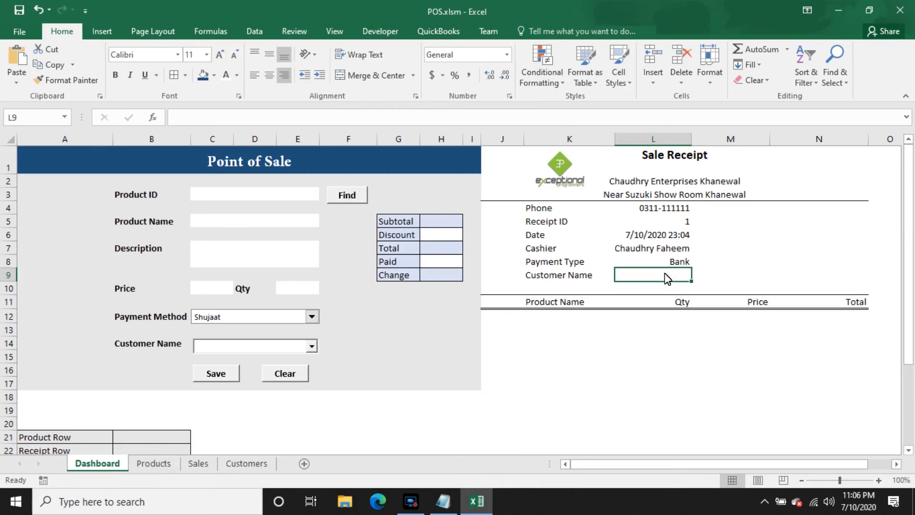
# Step: Set the Customer Name box's LinkedCell to L9 and close Properties
pyautogui.rightClick(247, 347)
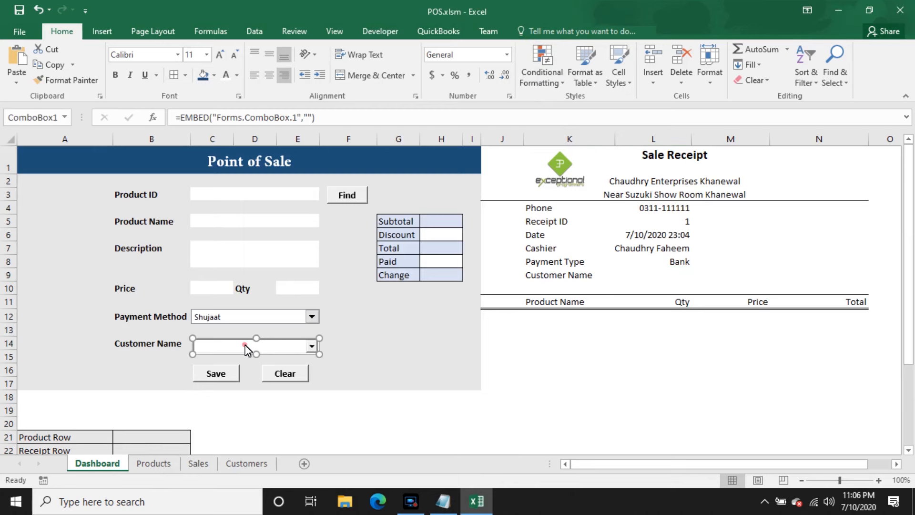
pyautogui.click(305, 255)
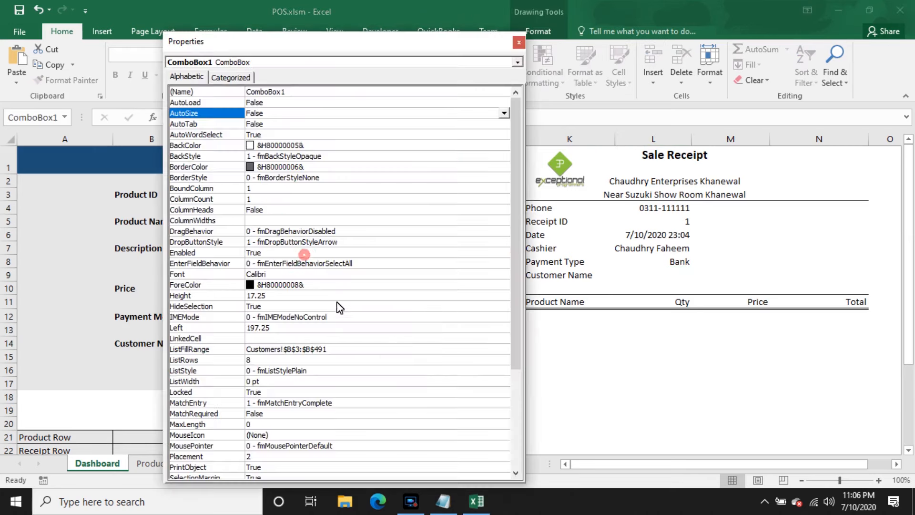
pyautogui.scroll(-2, 270, 317)
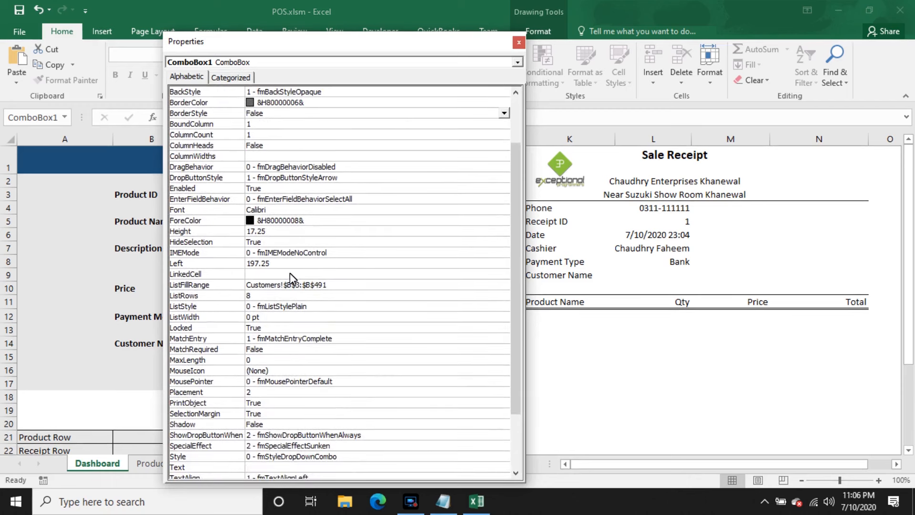
pyautogui.click(271, 275)
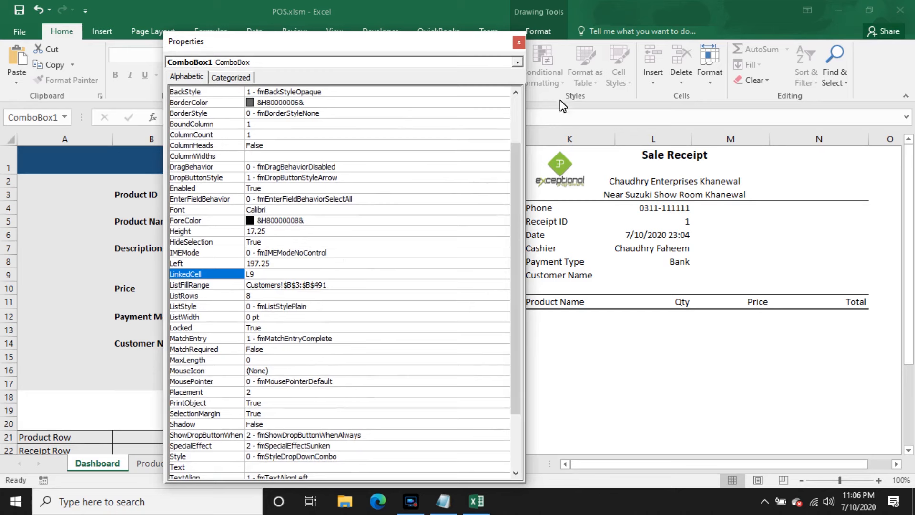
pyautogui.click(518, 42)
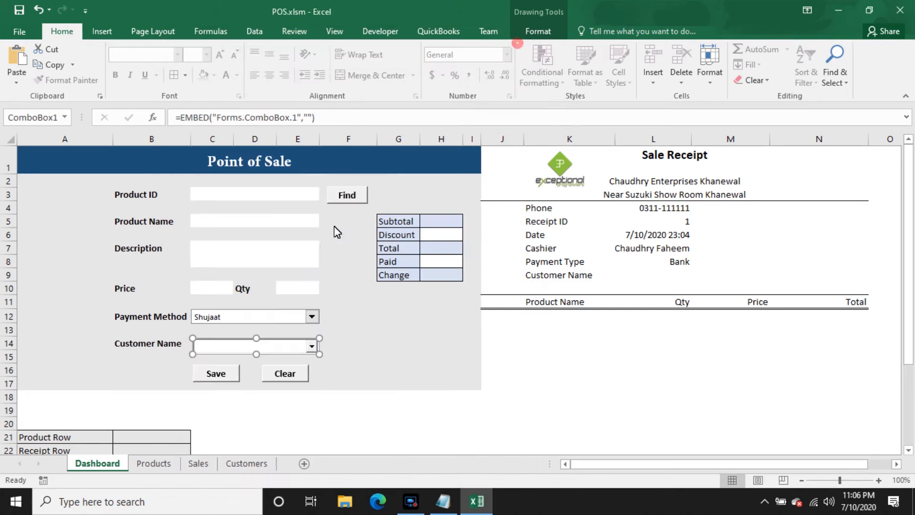
pyautogui.click(326, 358)
pyautogui.click(310, 347)
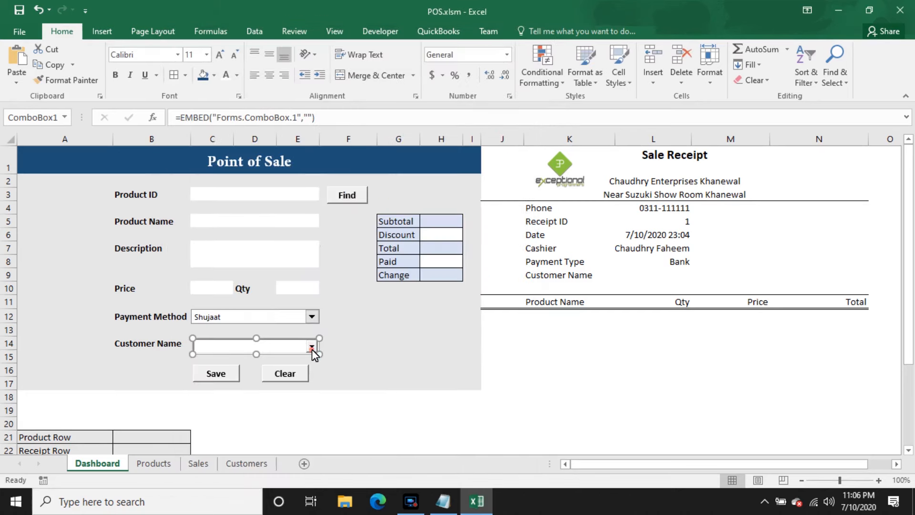
pyautogui.click(356, 358)
pyautogui.click(502, 396)
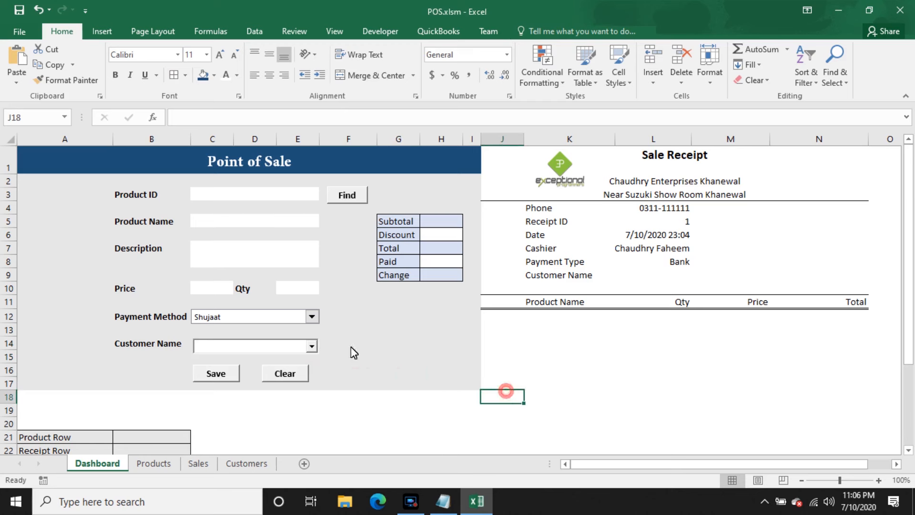
# Step: Turn off Design Mode so the Customer Name combo box responds
pyautogui.click(312, 350)
pyautogui.click(386, 31)
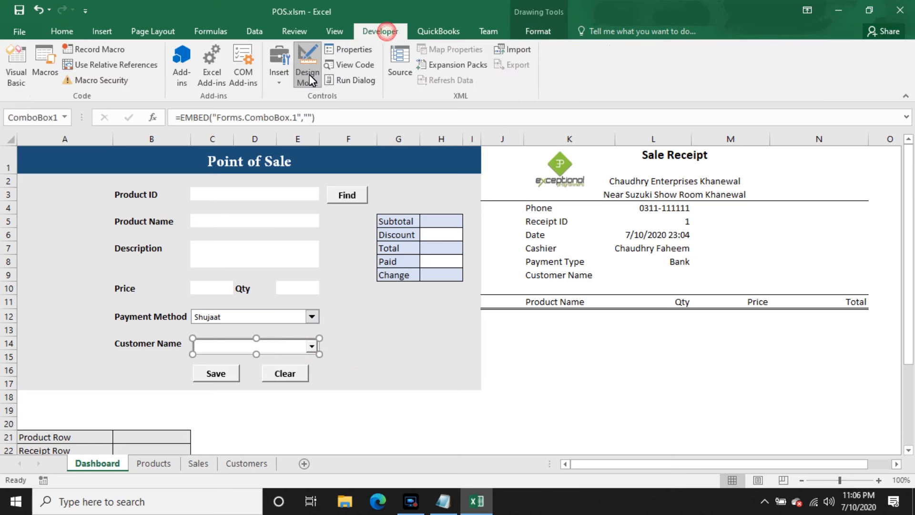
pyautogui.click(309, 76)
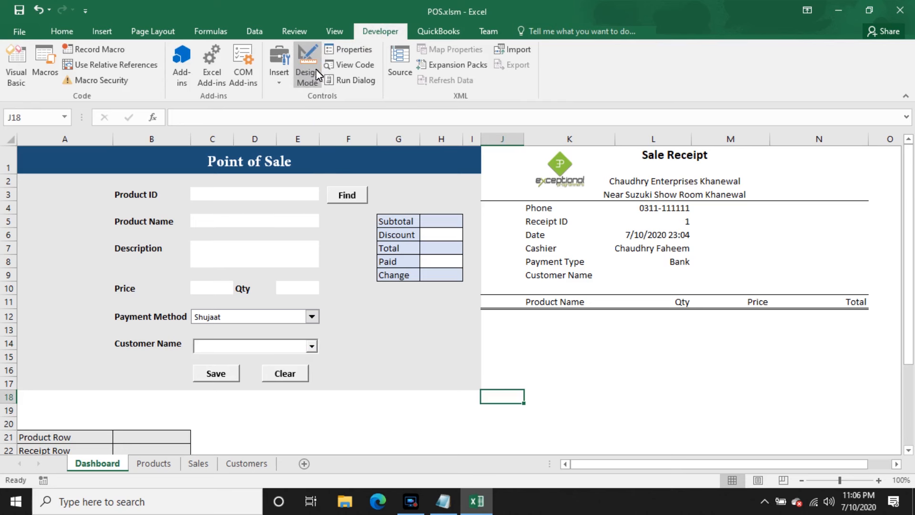
# Step: Pick Faheem, Nadeem, then Imran in the Customer Name box to test the receipt
pyautogui.click(312, 346)
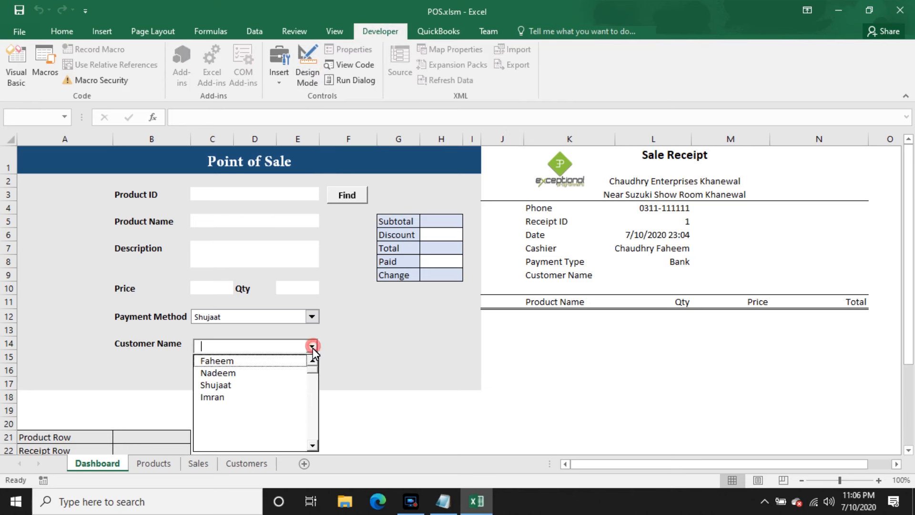
pyautogui.click(270, 361)
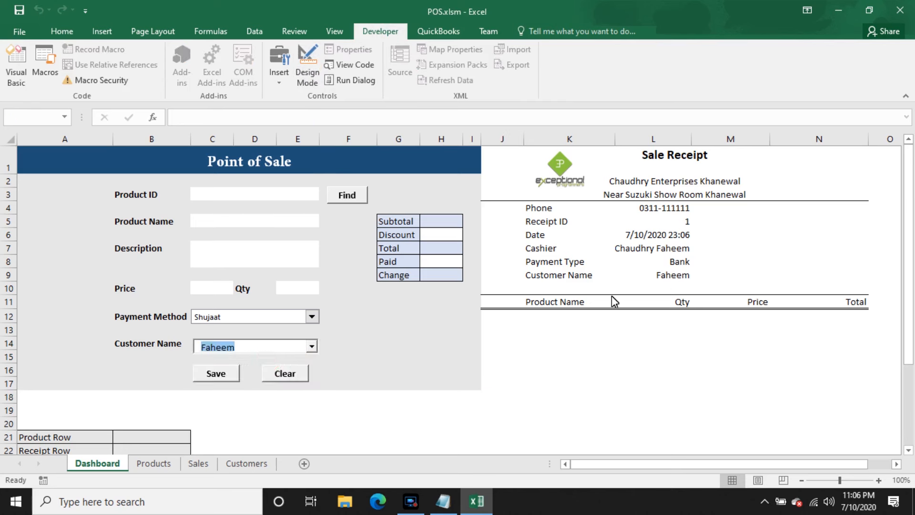
pyautogui.click(313, 347)
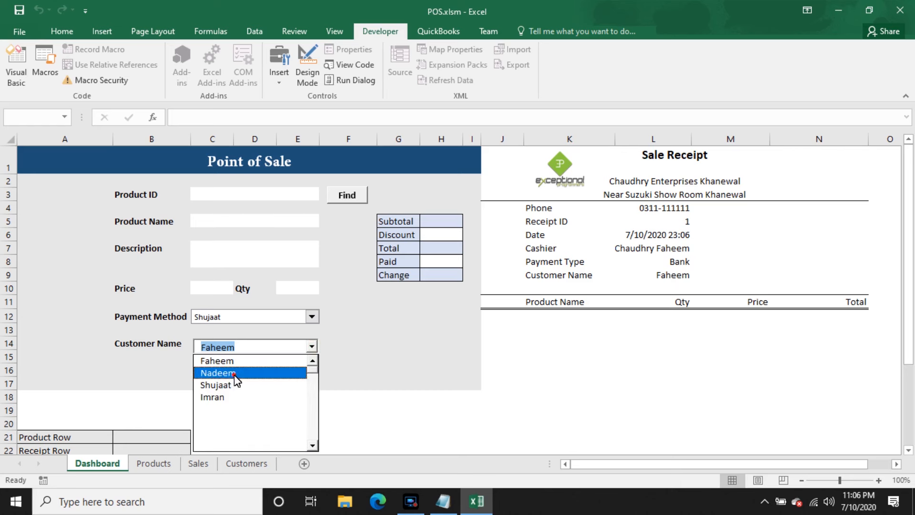
pyautogui.click(234, 373)
pyautogui.click(311, 347)
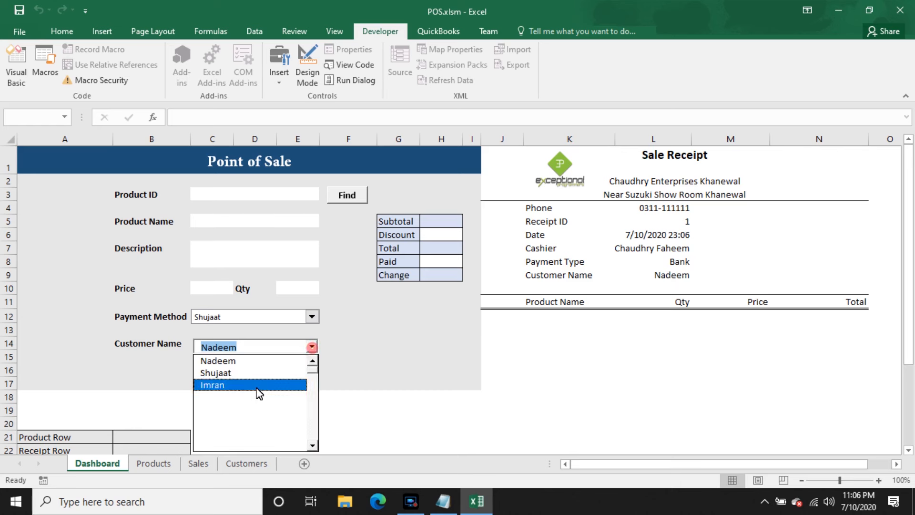
pyautogui.click(229, 387)
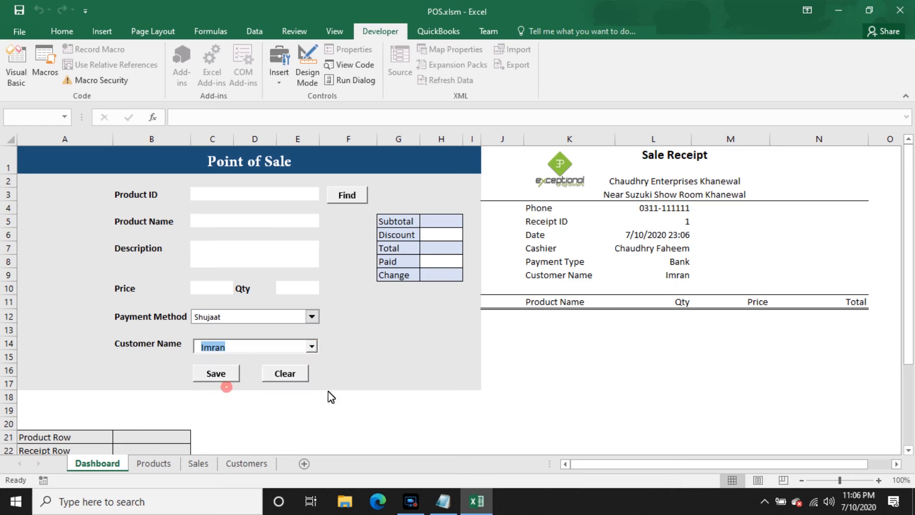
pyautogui.rightClick(305, 317)
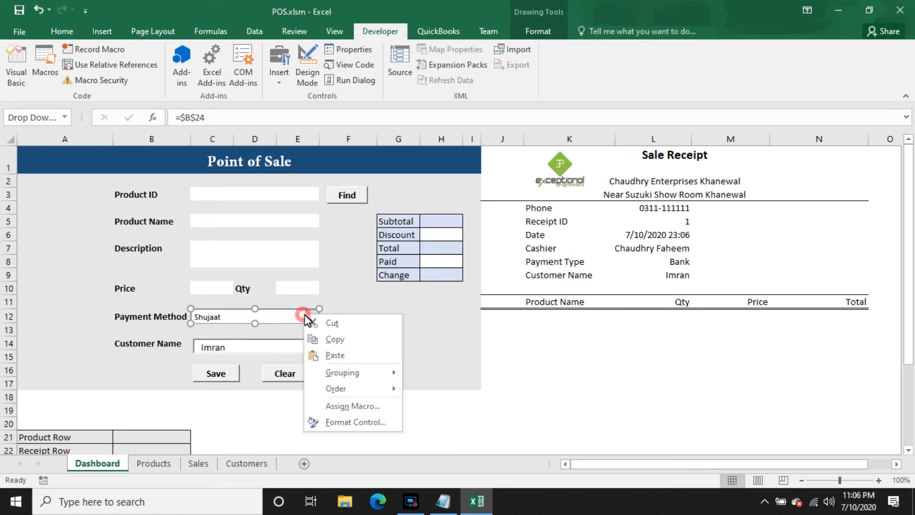
# Step: Set the Payment Method dropdown's input range to Dashboard!$A$28:$A$30 (Cash, Card, Bank)
pyautogui.click(370, 421)
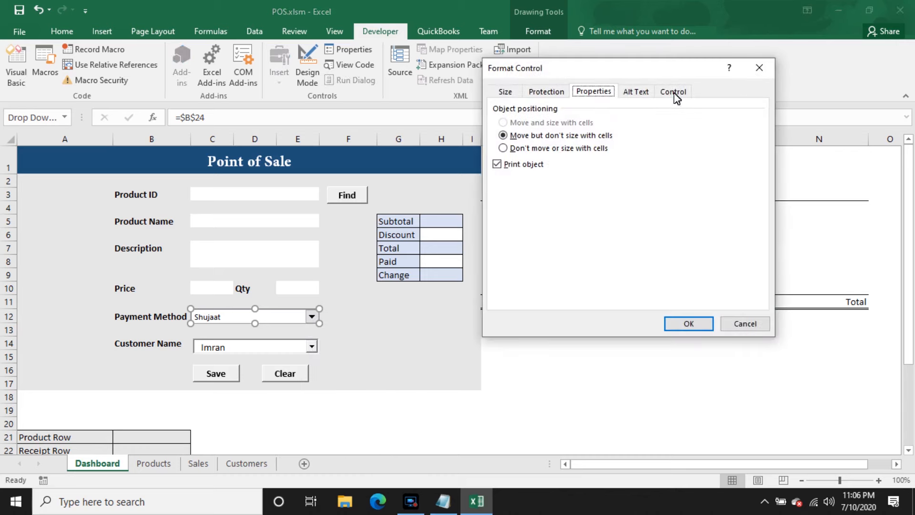
pyautogui.click(675, 94)
pyautogui.click(682, 109)
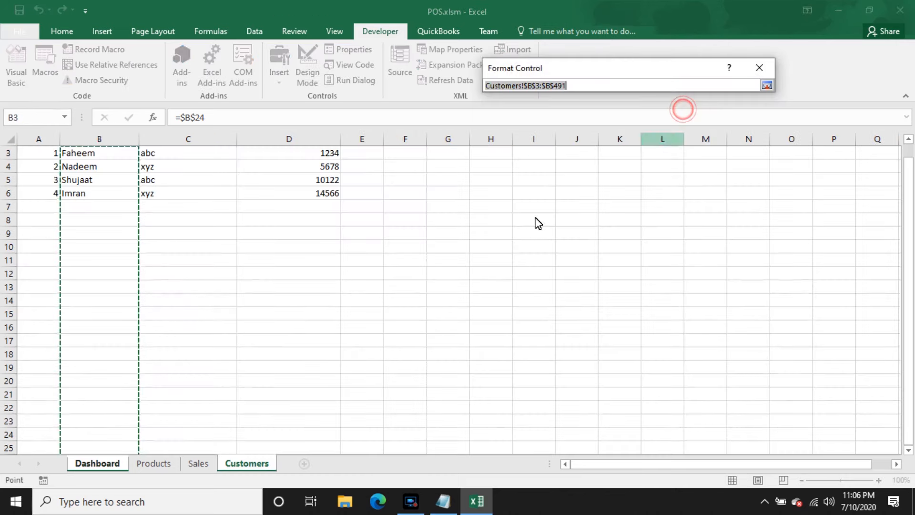
pyautogui.click(114, 464)
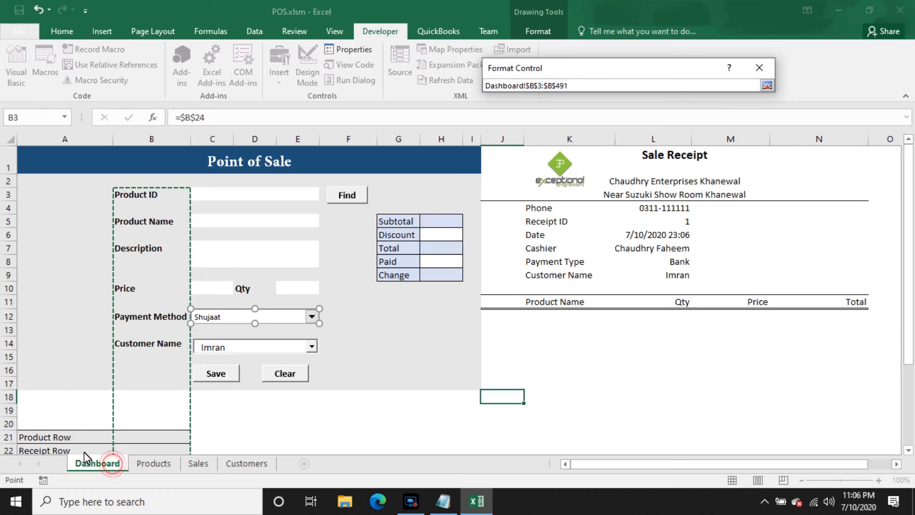
pyautogui.scroll(-6, 112, 405)
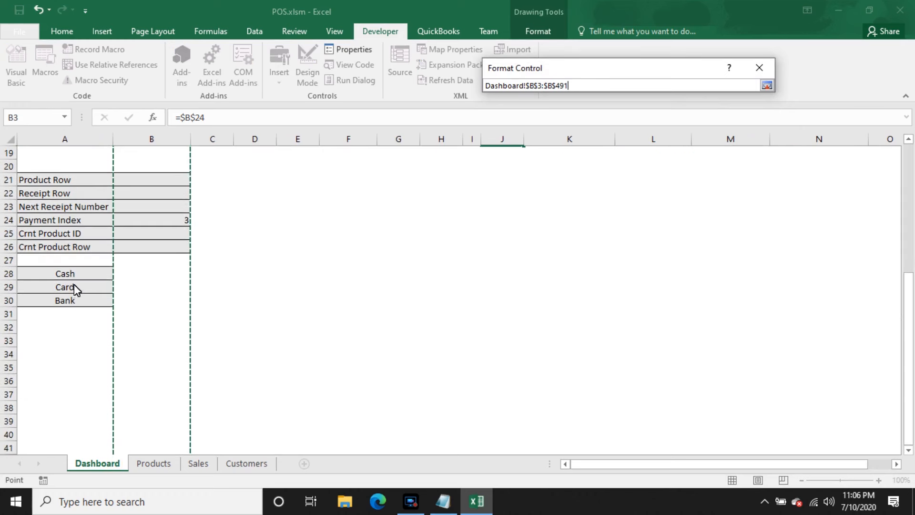
pyautogui.moveTo(71, 274); pyautogui.dragTo(74, 301)
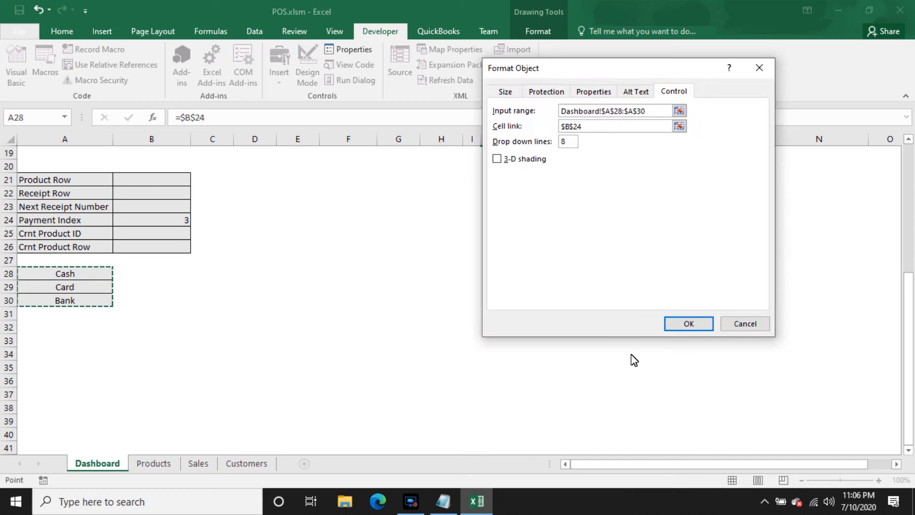
pyautogui.click(689, 323)
pyautogui.scroll(4, 419, 360)
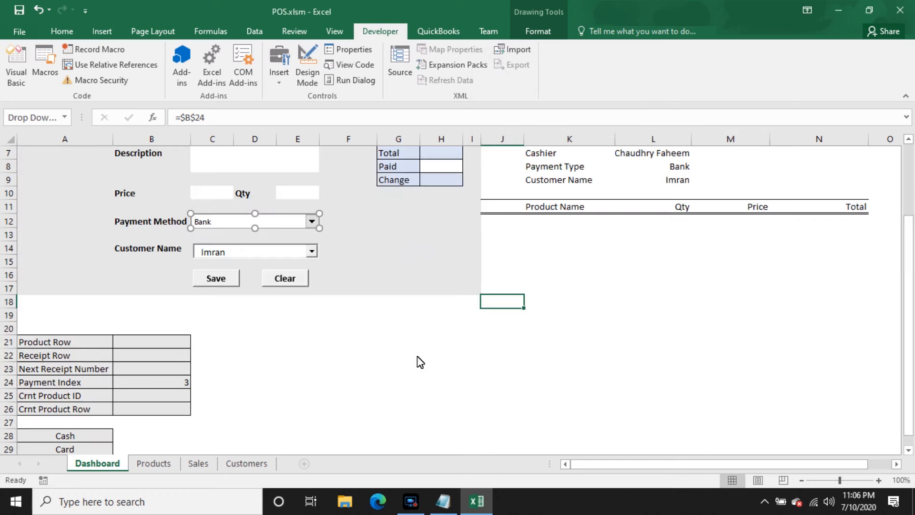
pyautogui.scroll(2, 419, 360)
pyautogui.click(763, 330)
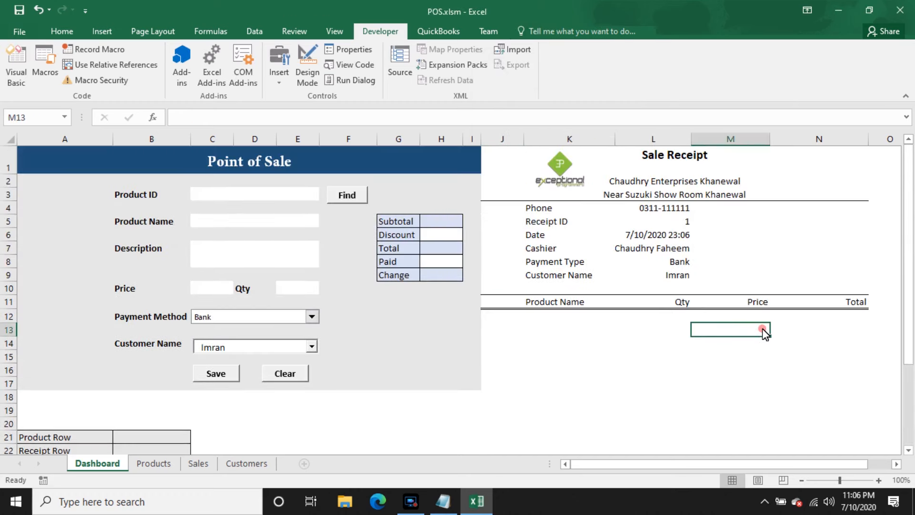
# Step: Choose Faheem in the Customer Name box, then select receipt values L4:L9
pyautogui.click(312, 347)
pyautogui.click(315, 360)
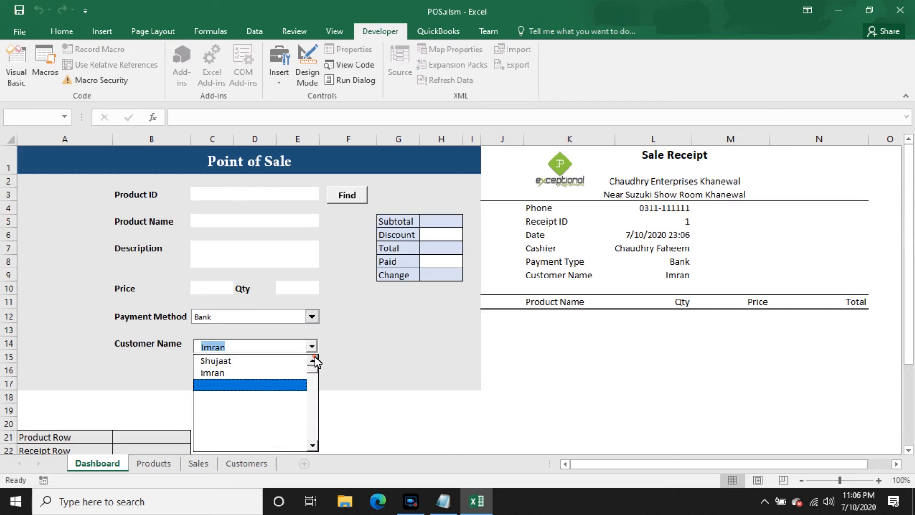
pyautogui.click(315, 360)
pyautogui.click(242, 361)
pyautogui.click(650, 381)
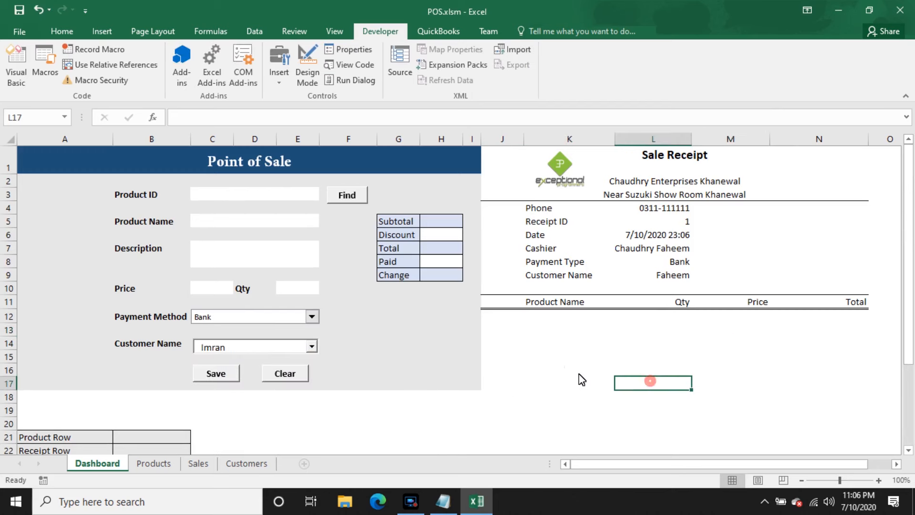
pyautogui.click(672, 223)
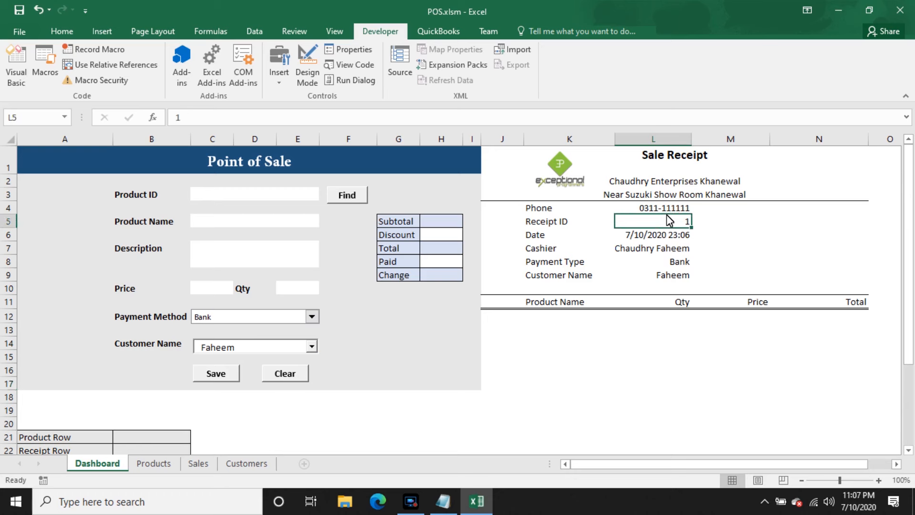
pyautogui.moveTo(667, 208); pyautogui.dragTo(670, 278)
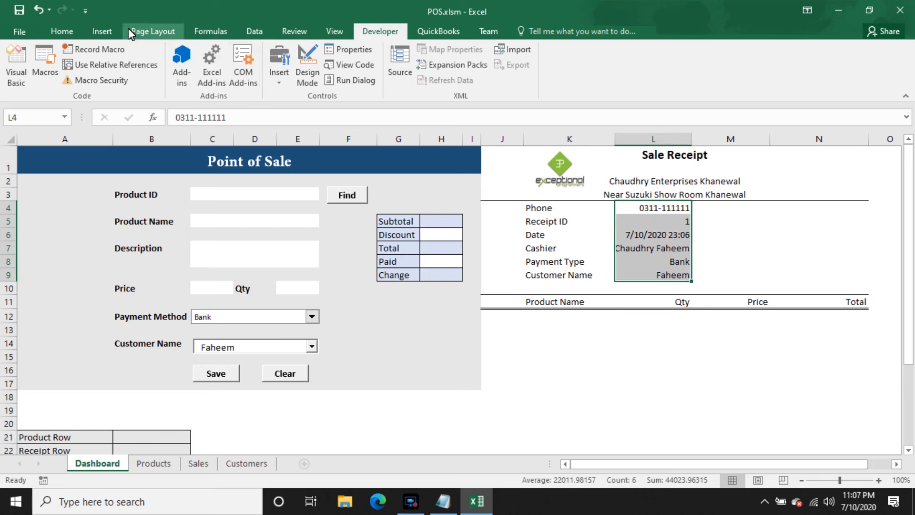
pyautogui.click(66, 31)
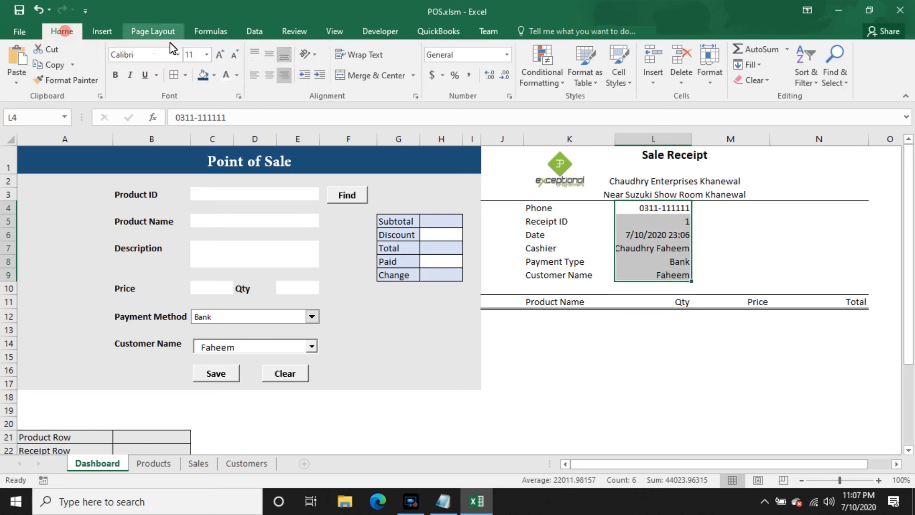
# Step: Align Left the receipt values in L4:L9 and switch to the blank Products sheet
pyautogui.click(256, 75)
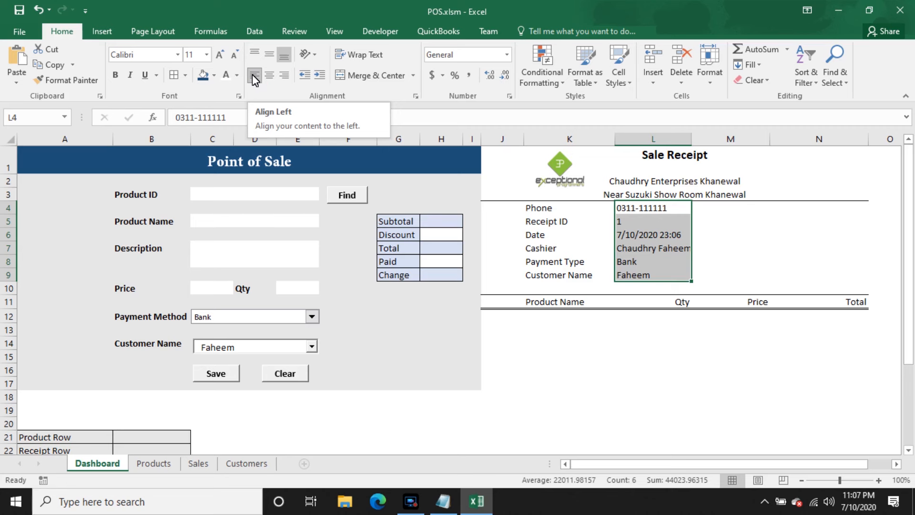
pyautogui.click(567, 320)
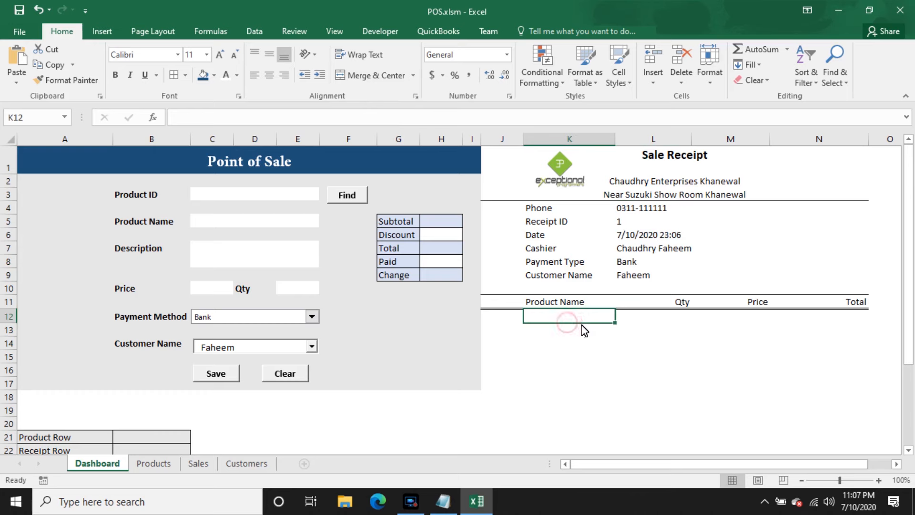
pyautogui.scroll(-1, 280, 443)
pyautogui.click(153, 463)
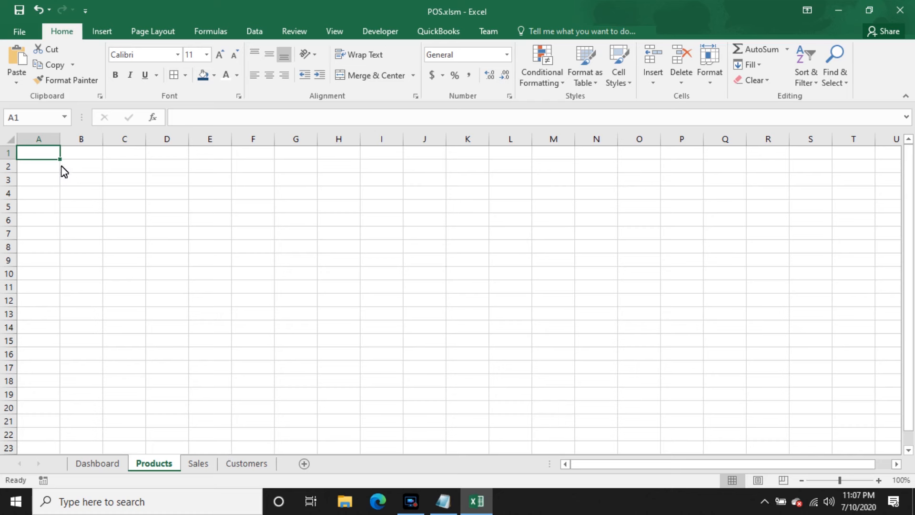
# Step: Merge and center A1:E1 and enter the title 'Products'
pyautogui.moveTo(46, 152); pyautogui.dragTo(223, 160)
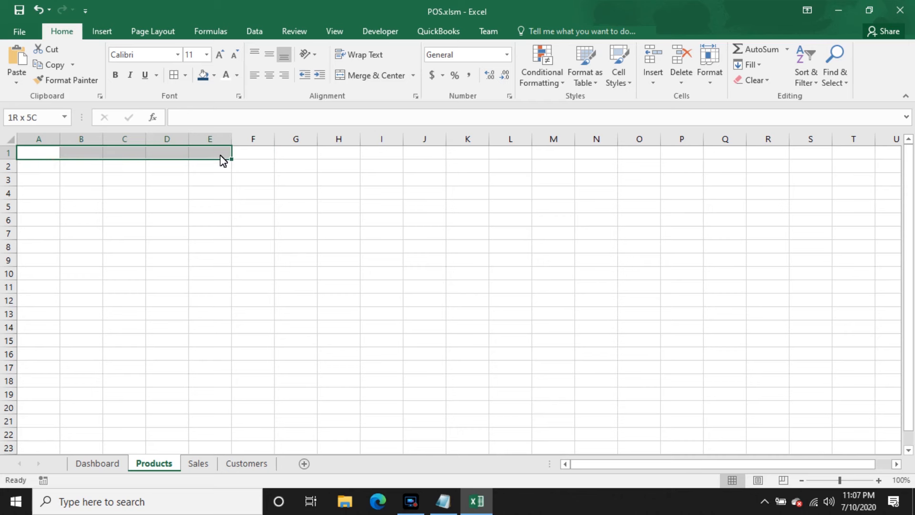
pyautogui.click(372, 76)
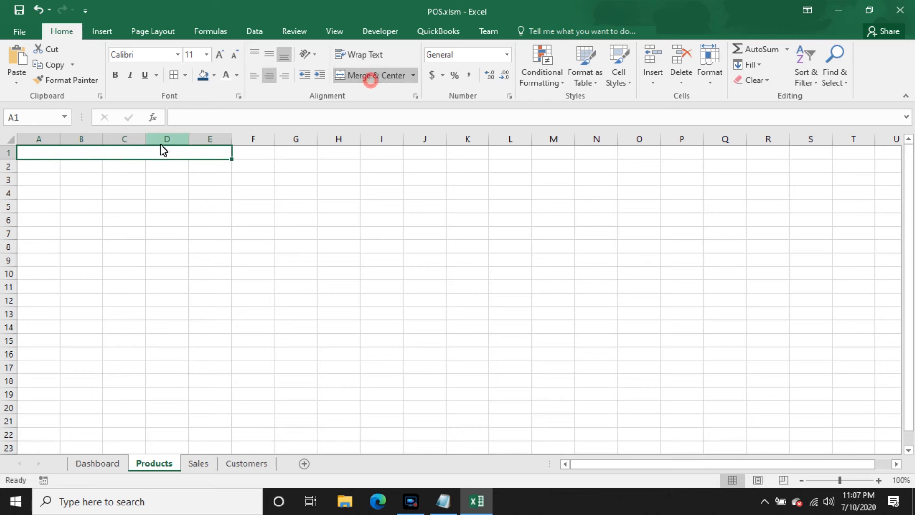
pyautogui.write('Pro')
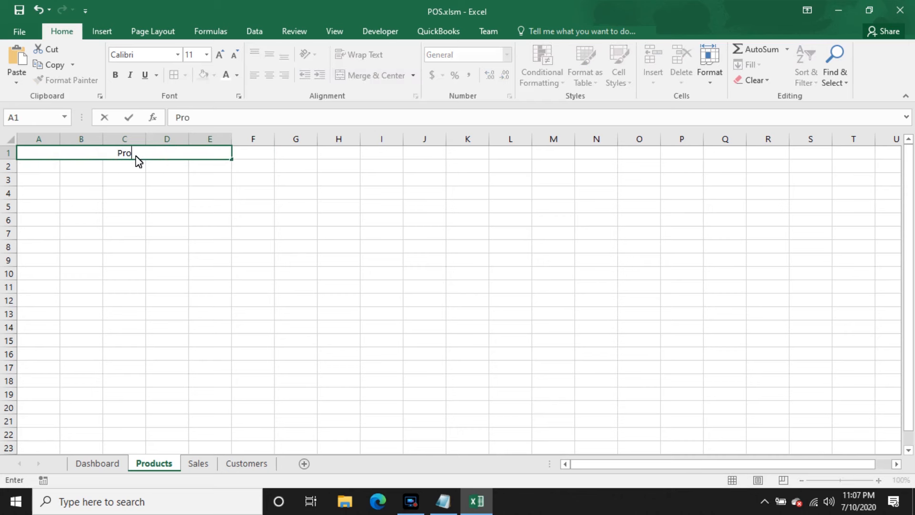
pyautogui.write('ducts')
pyautogui.hotkey('ctrl', 'Return')
pyautogui.press('Return')
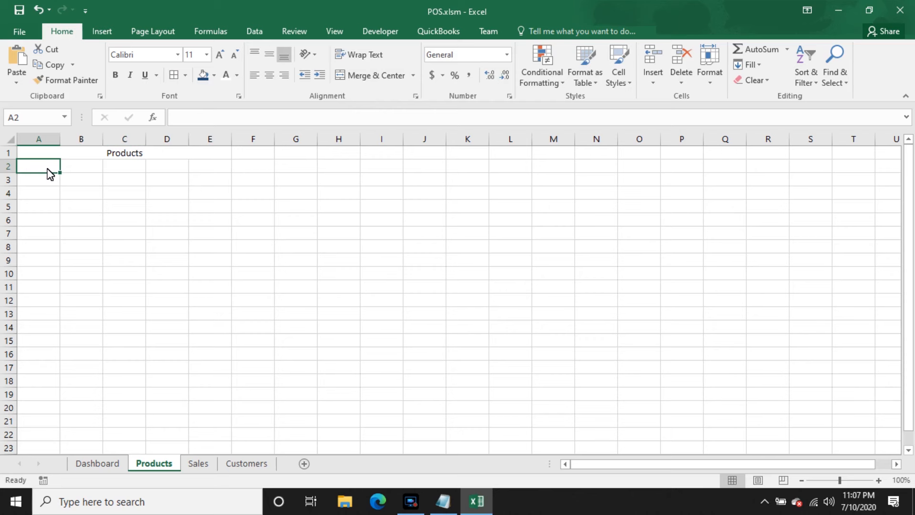
# Step: Enter headers Product ID, Name and Description in A2:C2
pyautogui.write('O')
pyautogui.press('BackSpace')
pyautogui.write('Produc')
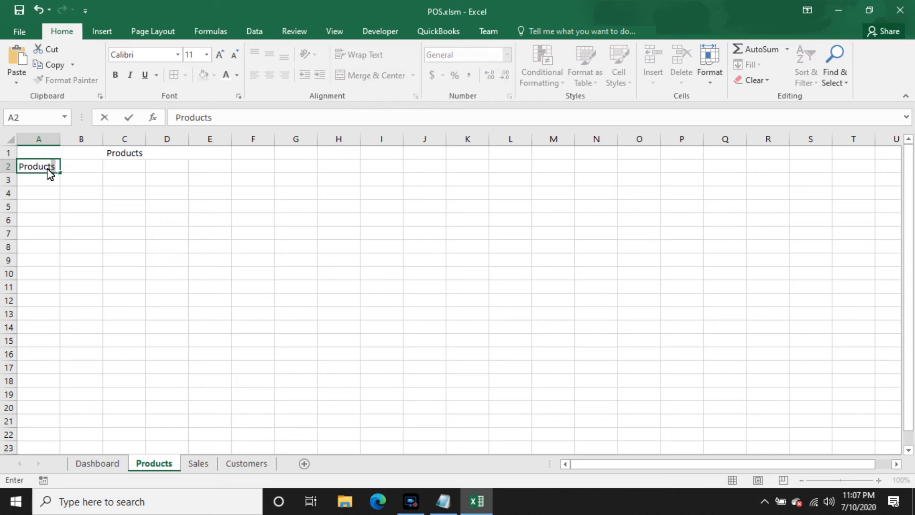
pyautogui.write('t ID')
pyautogui.press('Tab')
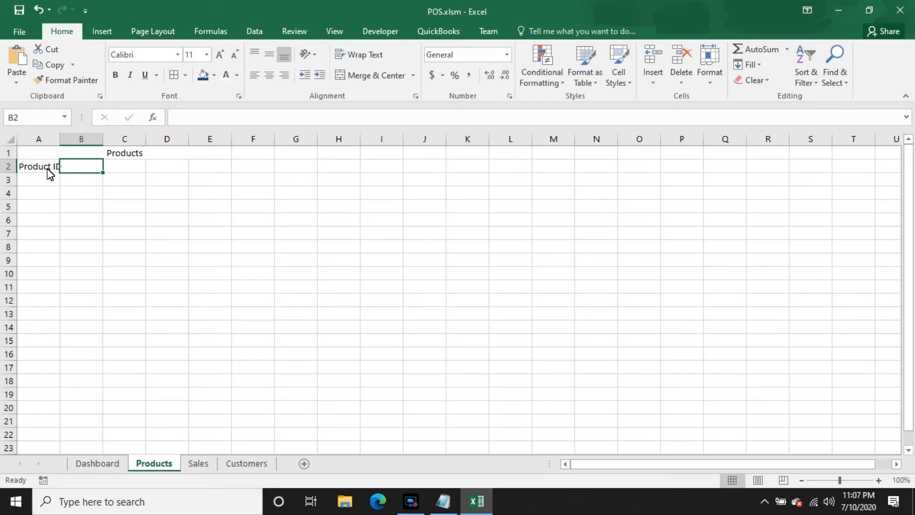
pyautogui.write('Name')
pyautogui.press('Tab')
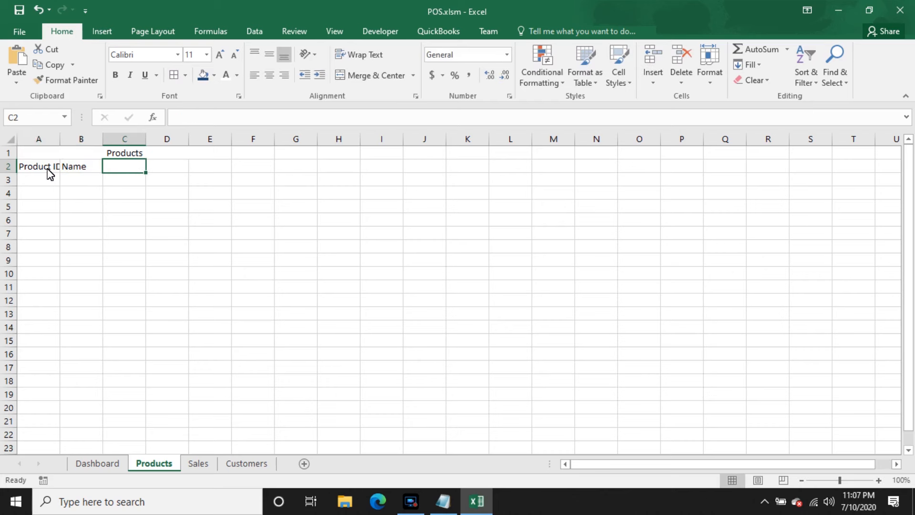
pyautogui.write('Desc')
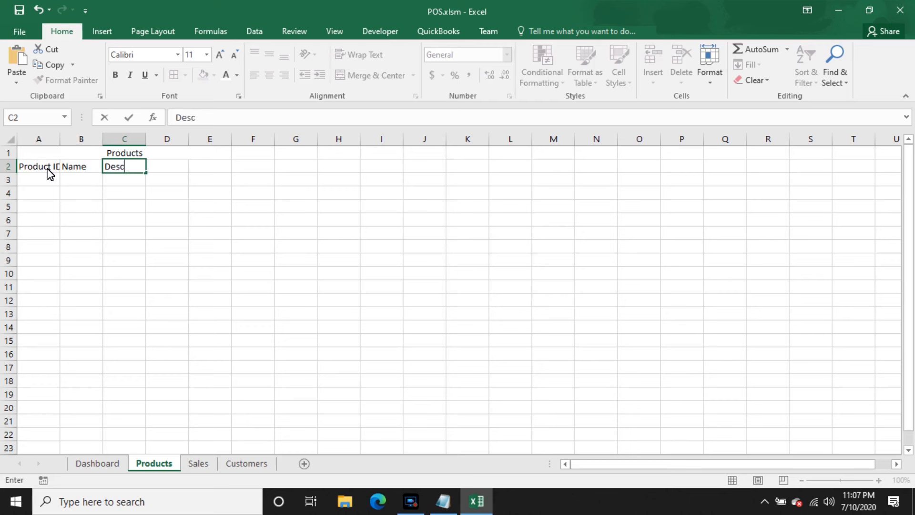
pyautogui.write('ription')
pyautogui.press('Return')
pyautogui.press('Up')
pyautogui.press('Right')
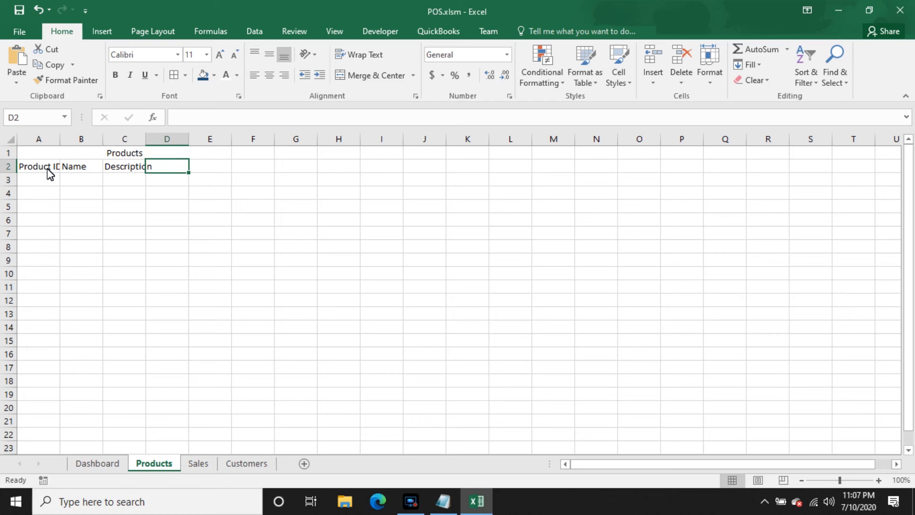
# Step: Enter 'Purchase Price' in D2 and 'Sale Price' in F2
pyautogui.write('Purchase')
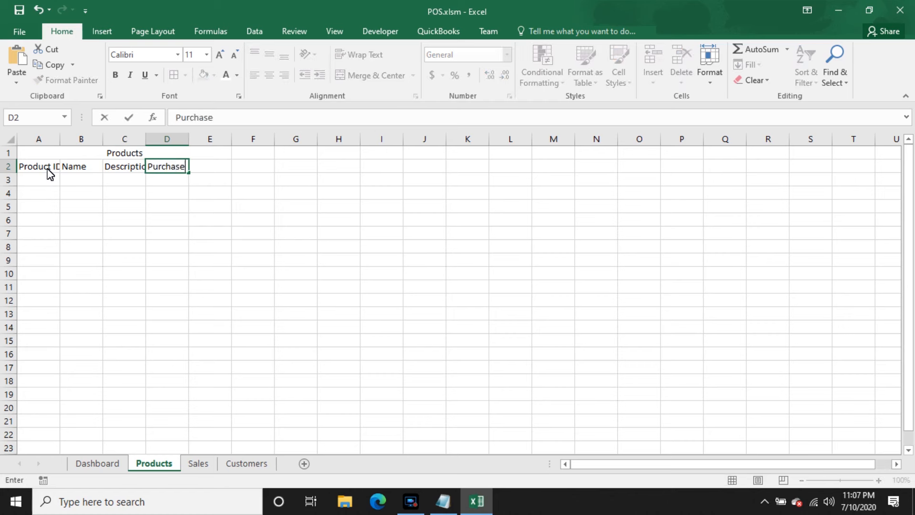
pyautogui.press('Return')
pyautogui.press('Right')
pyautogui.press('Up')
pyautogui.press('Right')
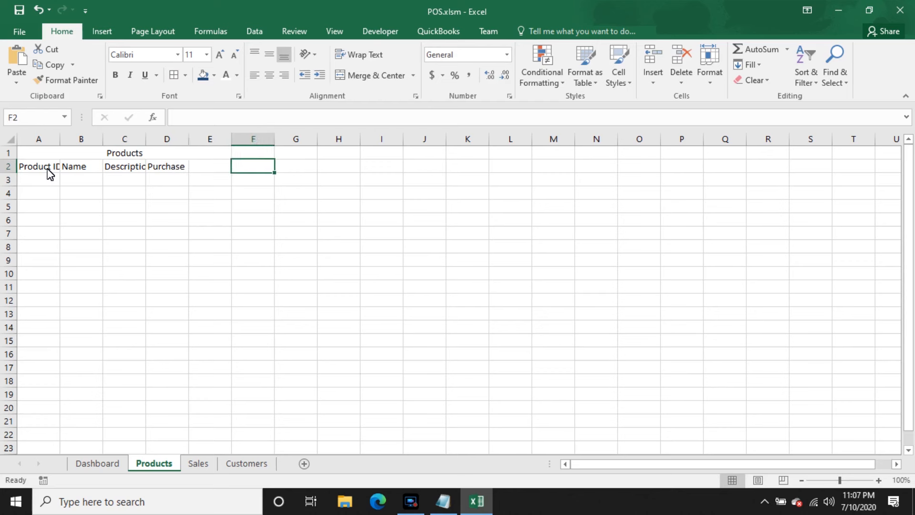
pyautogui.press('Left')
pyautogui.press('Left')
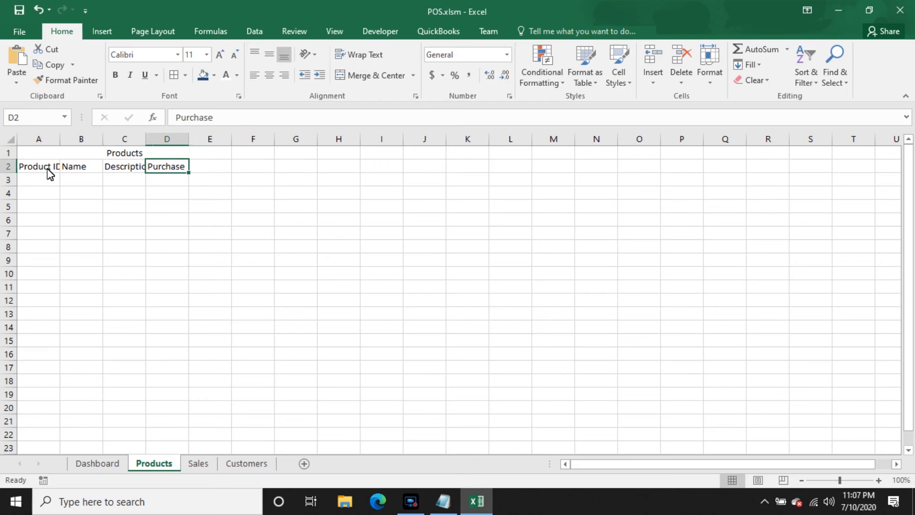
pyautogui.click(245, 118)
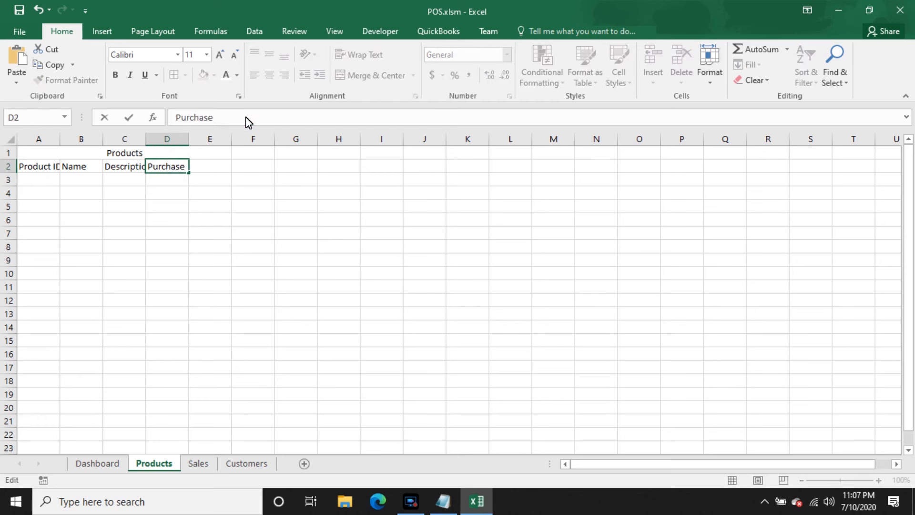
pyautogui.write('price{')
pyautogui.press('BackSpace')
pyautogui.write('P')
pyautogui.press('Return')
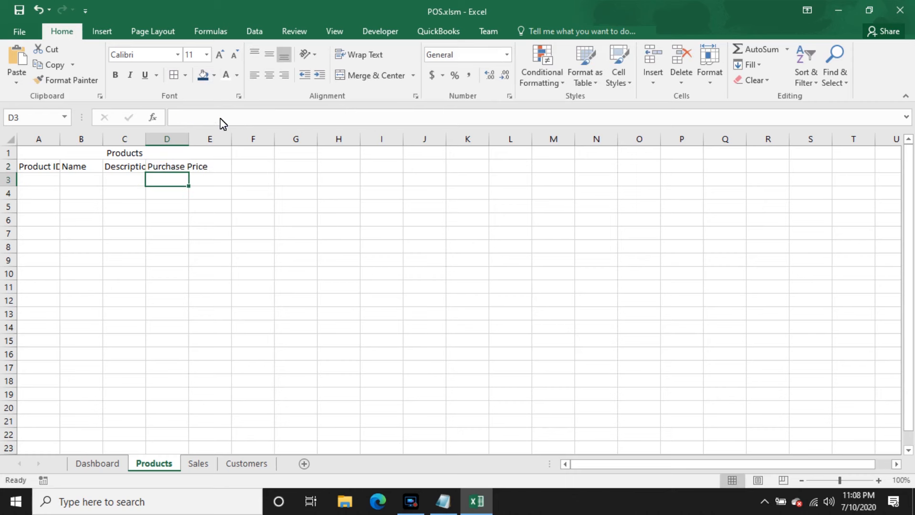
pyautogui.click(251, 168)
pyautogui.write('S')
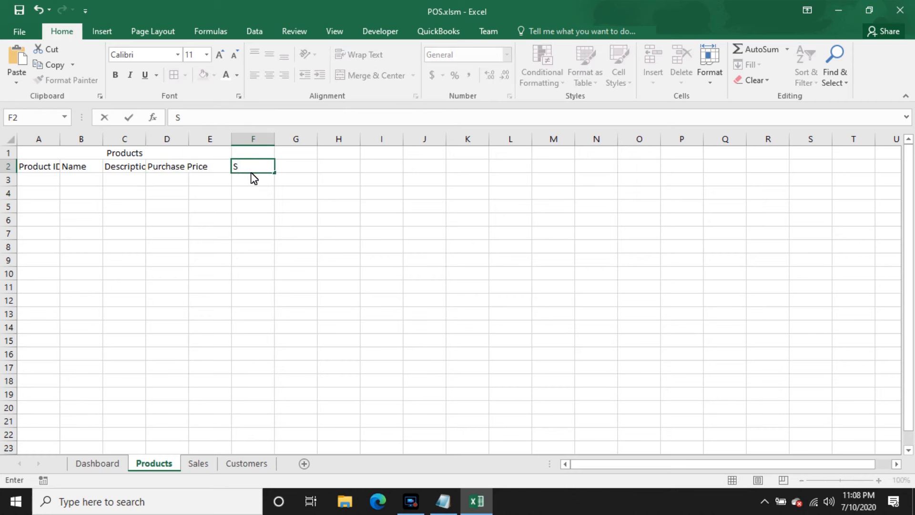
pyautogui.write('ale Price')
pyautogui.press('Return')
# Step: Widen column A, AutoFit columns C and D, and move Sale Price from F2 to E2
pyautogui.moveTo(60, 139); pyautogui.dragTo(65, 138)
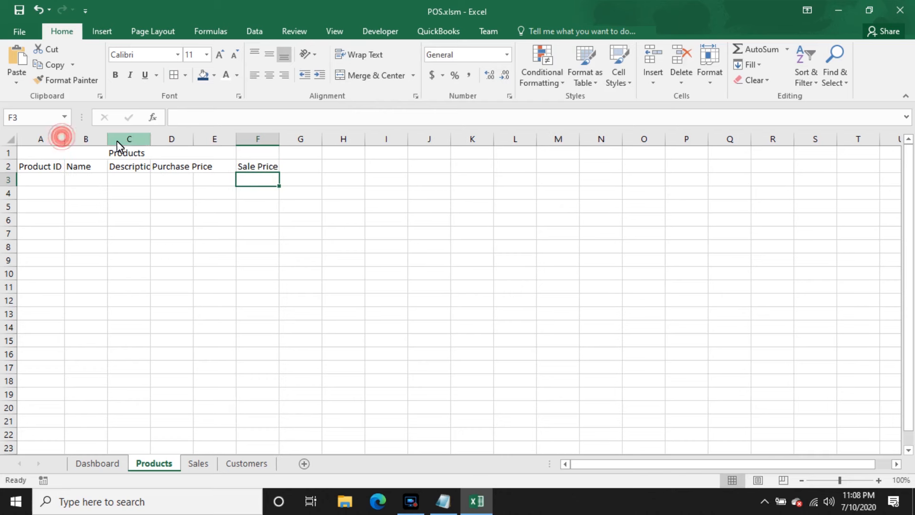
pyautogui.doubleClick(150, 138)
pyautogui.doubleClick(202, 139)
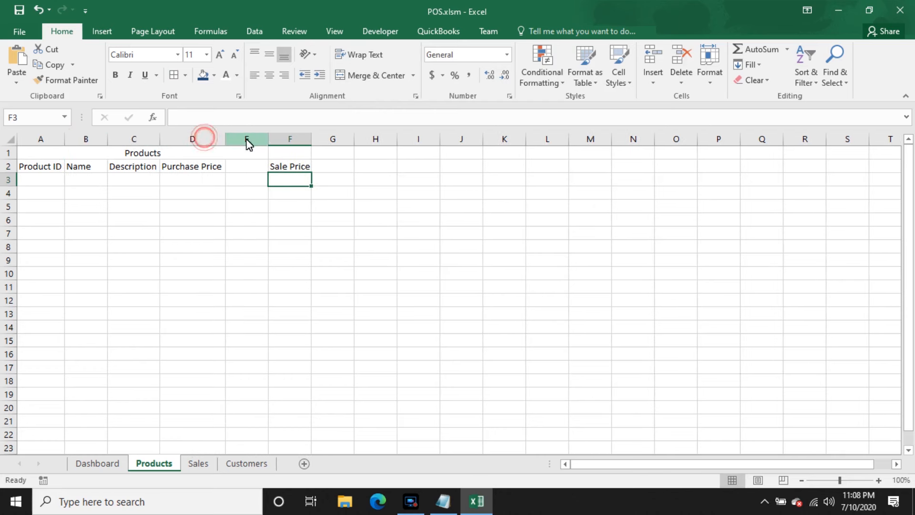
pyautogui.click(272, 168)
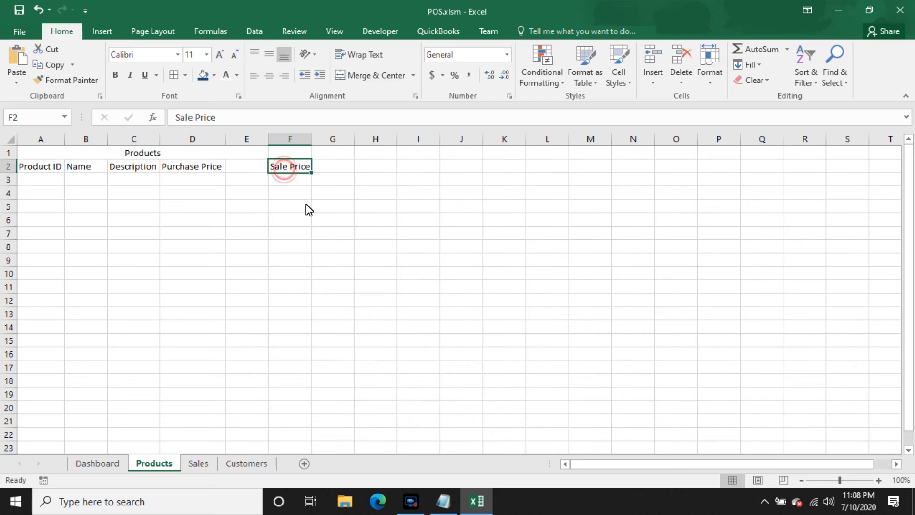
pyautogui.hotkey('ctrl', 'c')
pyautogui.press('Left')
pyautogui.press('Return')
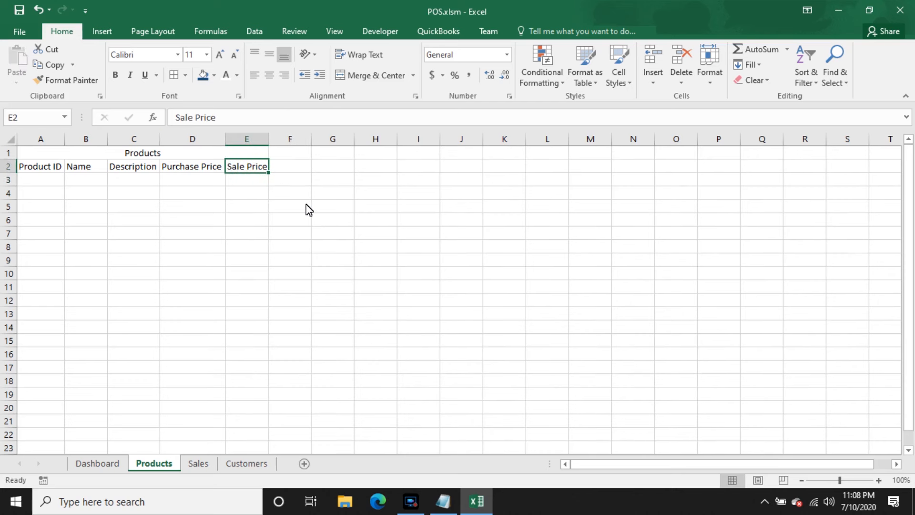
pyautogui.click(76, 168)
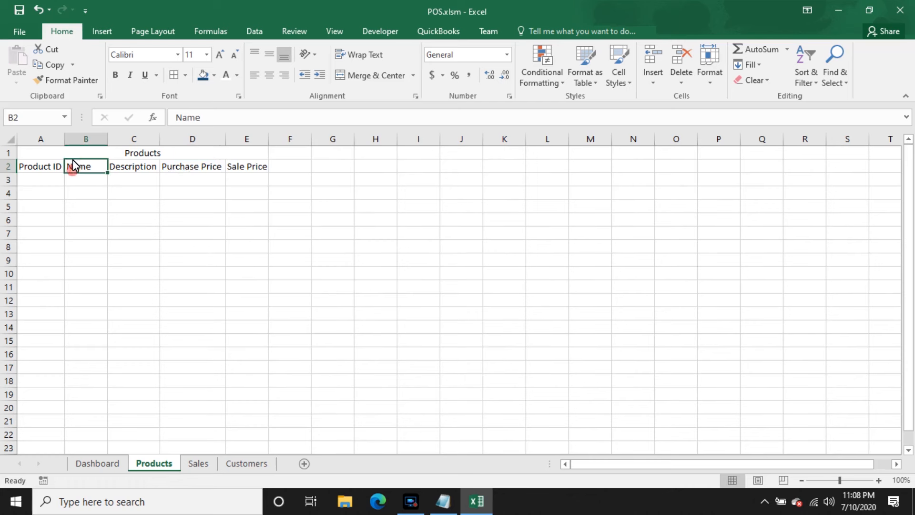
# Step: Make row 1 taller and style the title middle-aligned, white Adobe Arabic 22 pt on dark blue
pyautogui.moveTo(4, 159); pyautogui.dragTo(10, 181)
pyautogui.click(58, 167)
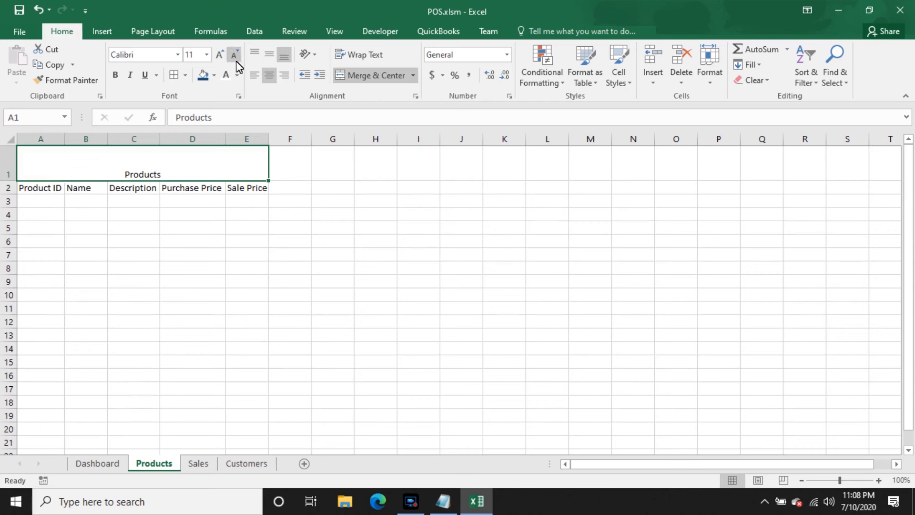
pyautogui.click(267, 59)
pyautogui.click(167, 58)
pyautogui.write('a')
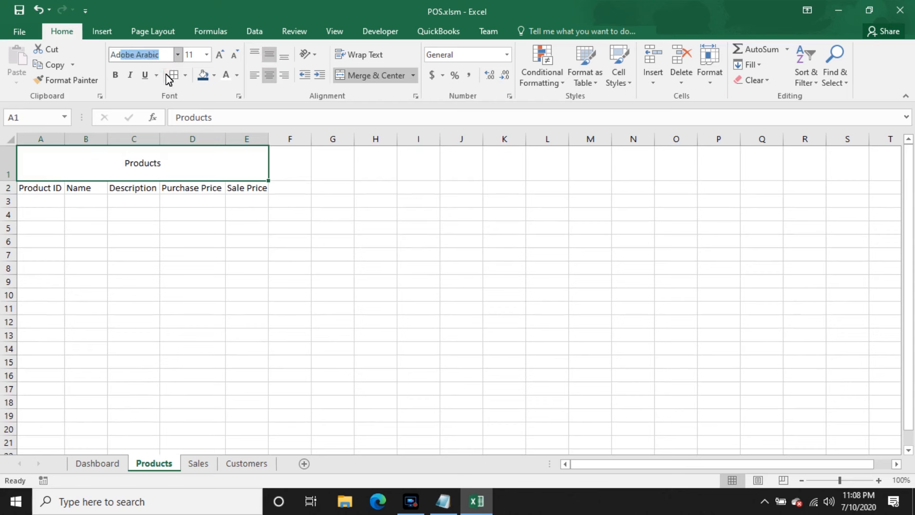
pyautogui.write('d')
pyautogui.click(144, 56)
pyautogui.click(230, 79)
pyautogui.click(204, 78)
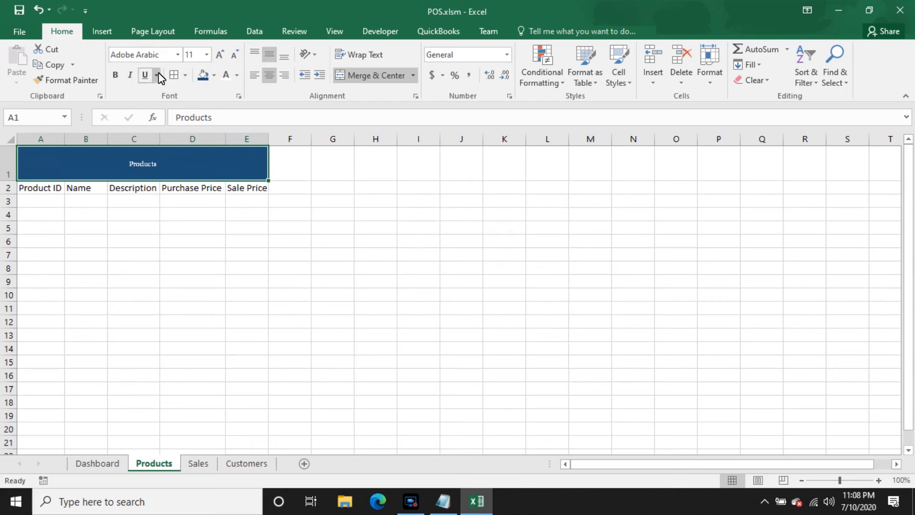
pyautogui.click(219, 56)
pyautogui.click(219, 56)
pyautogui.click(219, 56)
pyautogui.click(219, 56)
pyautogui.click(219, 56)
pyautogui.click(219, 56)
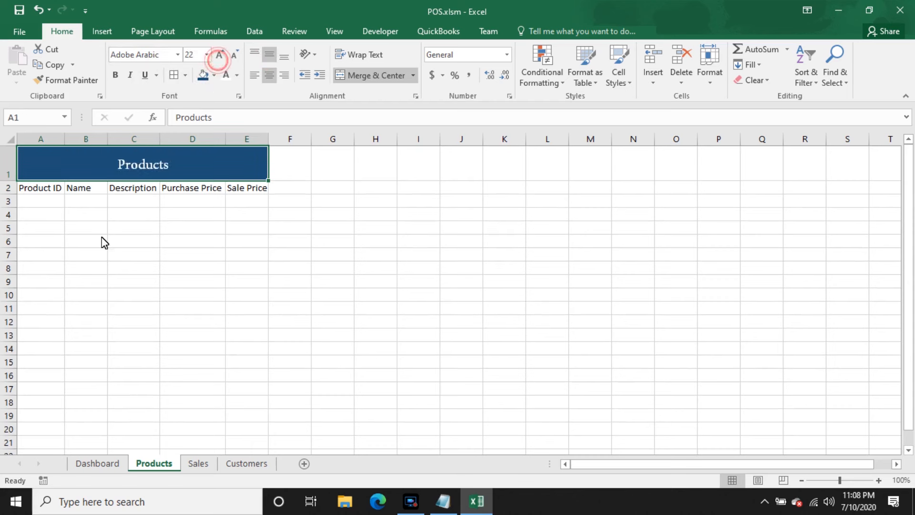
# Step: Apply All Borders to the header cells A2:E2
pyautogui.click(29, 196)
pyautogui.moveTo(30, 194); pyautogui.dragTo(246, 190)
pyautogui.click(173, 75)
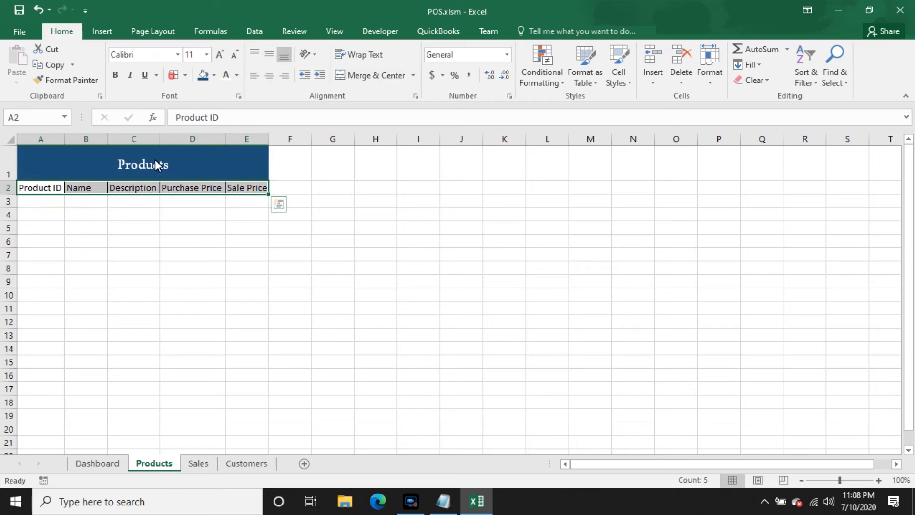
# Step: Enter Product IDs 1, 2, 3 in A3:A5 and fill the series down to 13
pyautogui.click(42, 202)
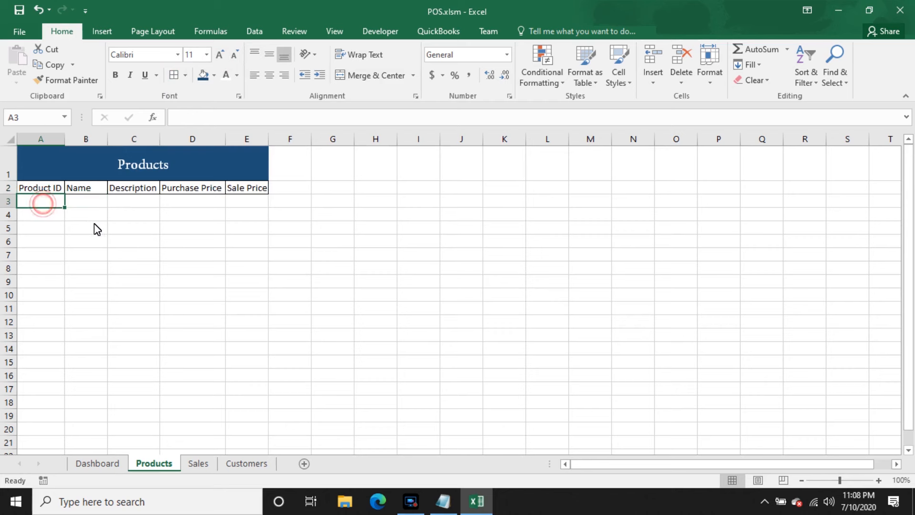
pyautogui.write('1')
pyautogui.press('Return')
pyautogui.write('2')
pyautogui.press('Return')
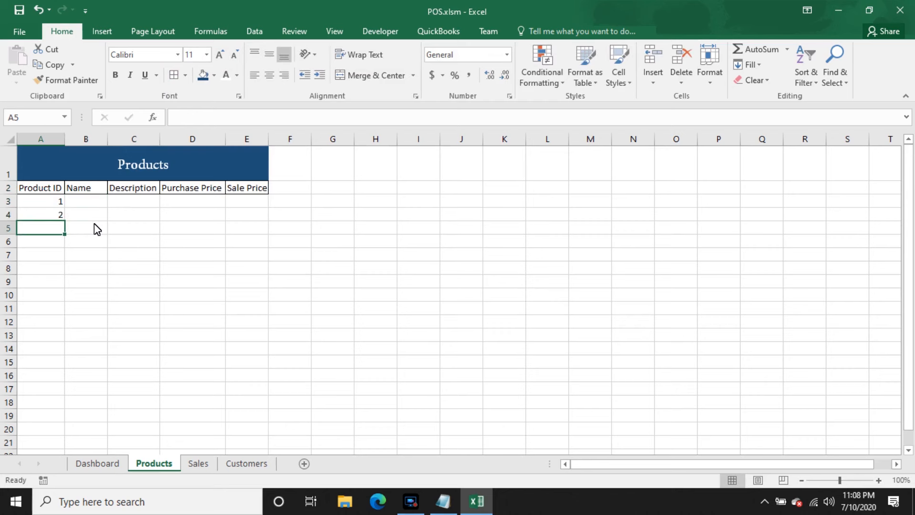
pyautogui.write('3')
pyautogui.press('Return')
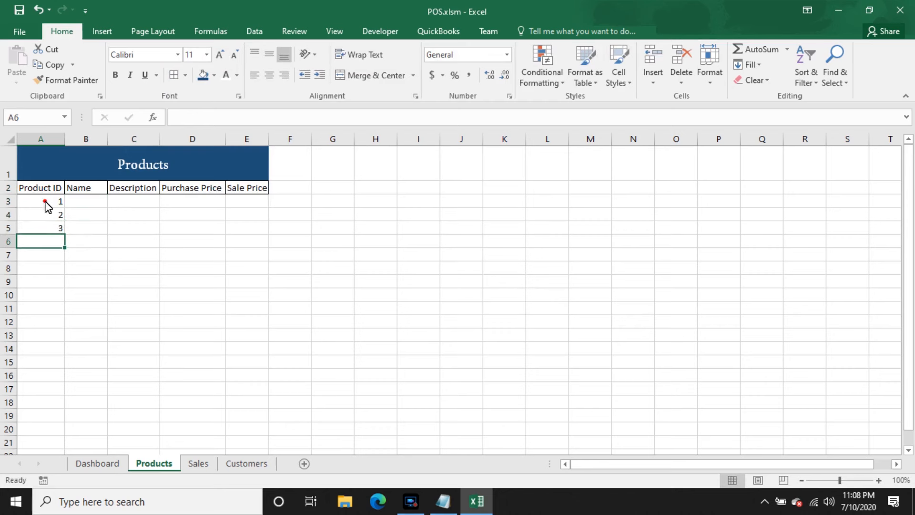
pyautogui.moveTo(45, 201); pyautogui.dragTo(65, 370)
# Step: Enter product names Pen, Register, Laptop and xyz in B3:B6
pyautogui.click(91, 202)
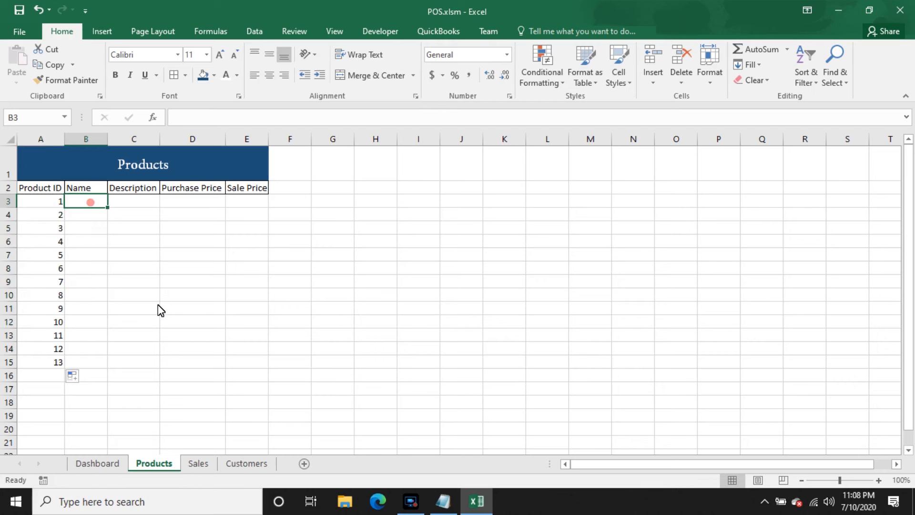
pyautogui.write('Pen')
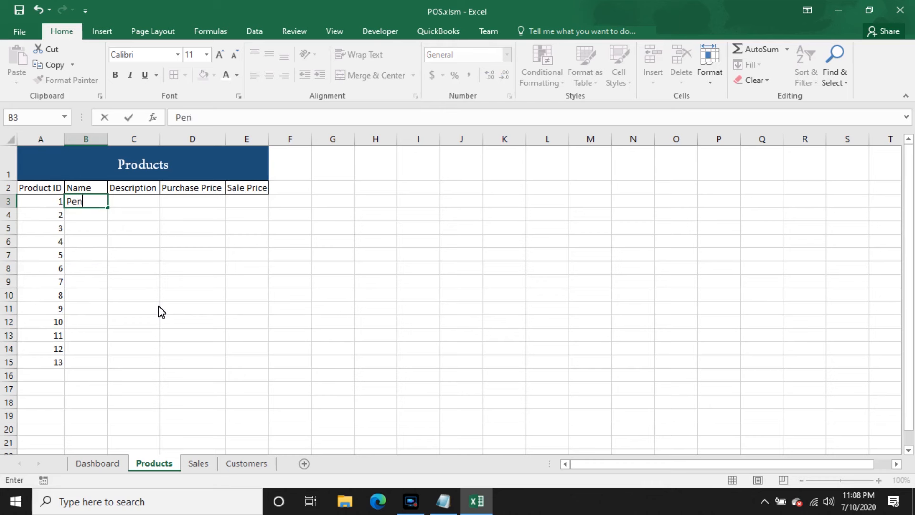
pyautogui.press('Return')
pyautogui.write('Regu')
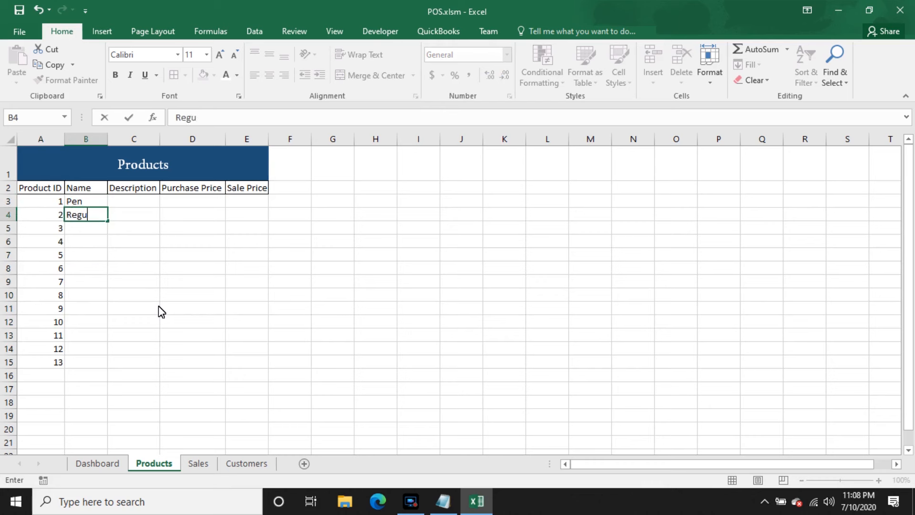
pyautogui.press('BackSpace')
pyautogui.write('ister')
pyautogui.press('Return')
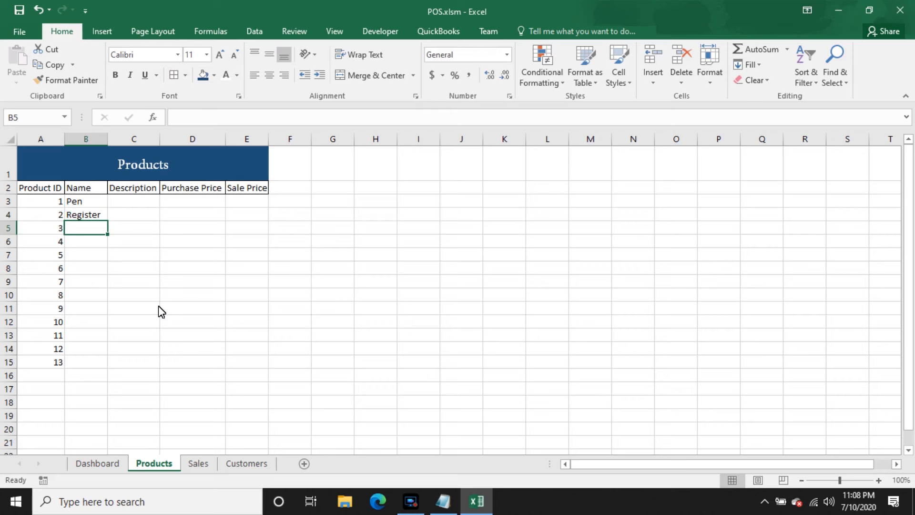
pyautogui.write('Laptio')
pyautogui.press('BackSpace')
pyautogui.press('BackSpace')
pyautogui.write('op')
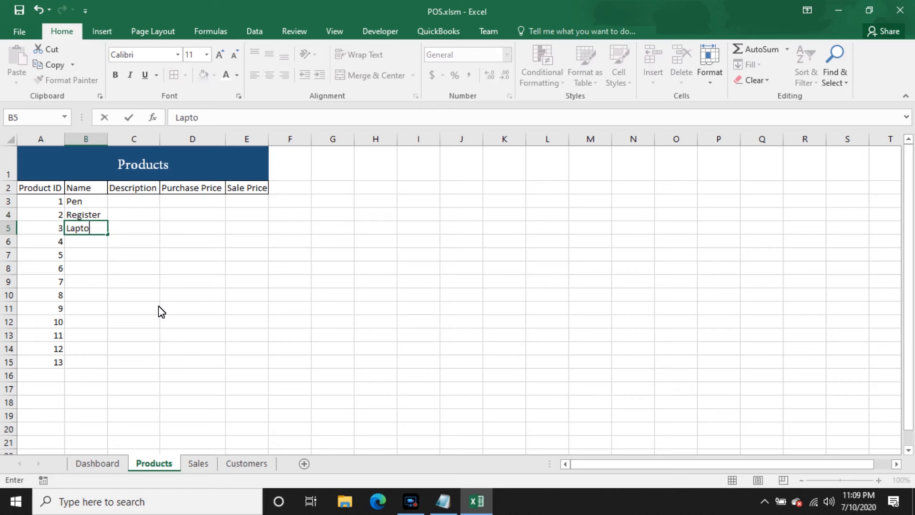
pyautogui.press('Return')
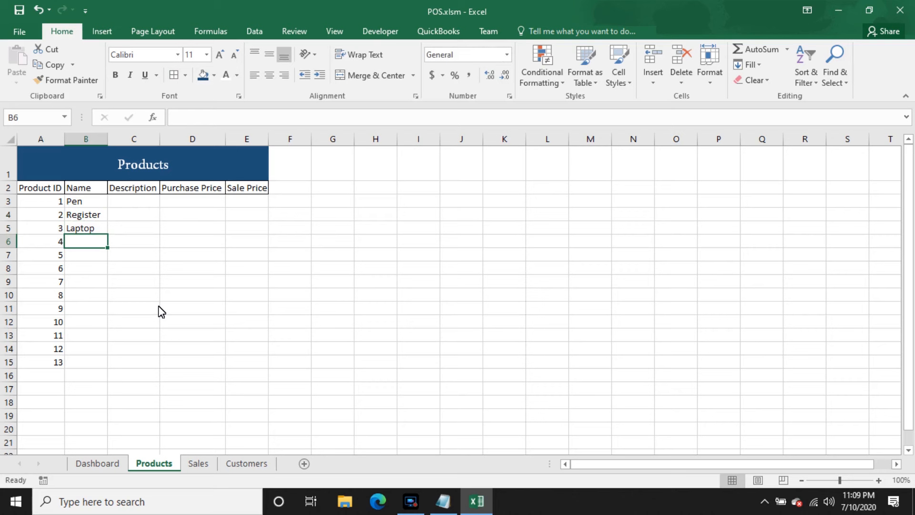
pyautogui.write('C')
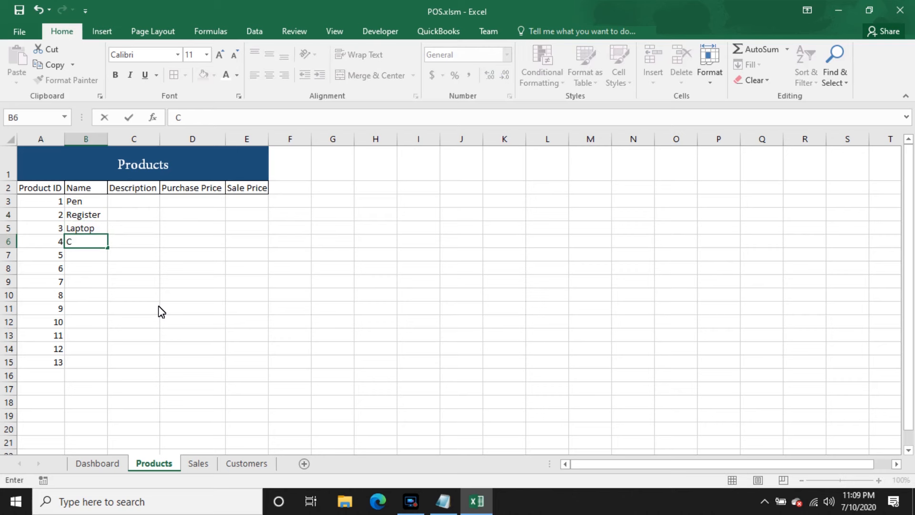
pyautogui.press('BackSpace')
pyautogui.write('xyz')
pyautogui.press('Return')
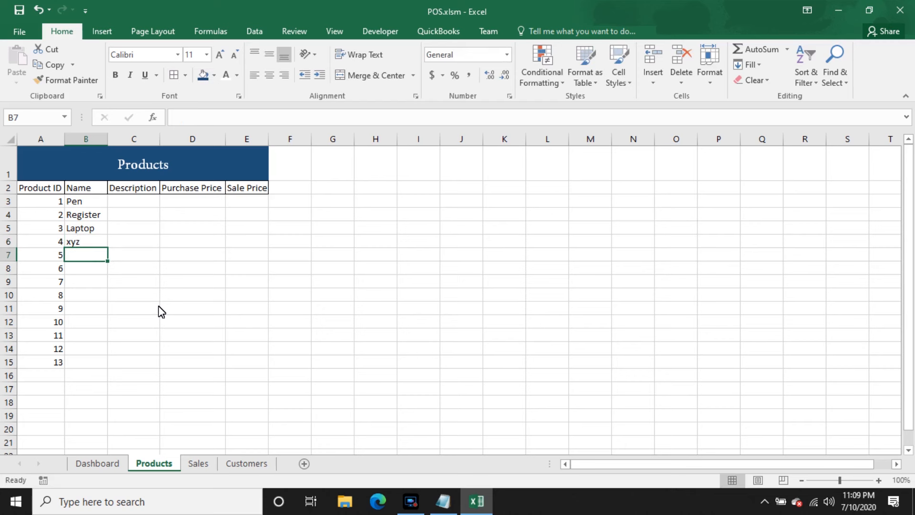
# Step: Enter product names Mobile, Card, Light and TV in B7:B10
pyautogui.write('M')
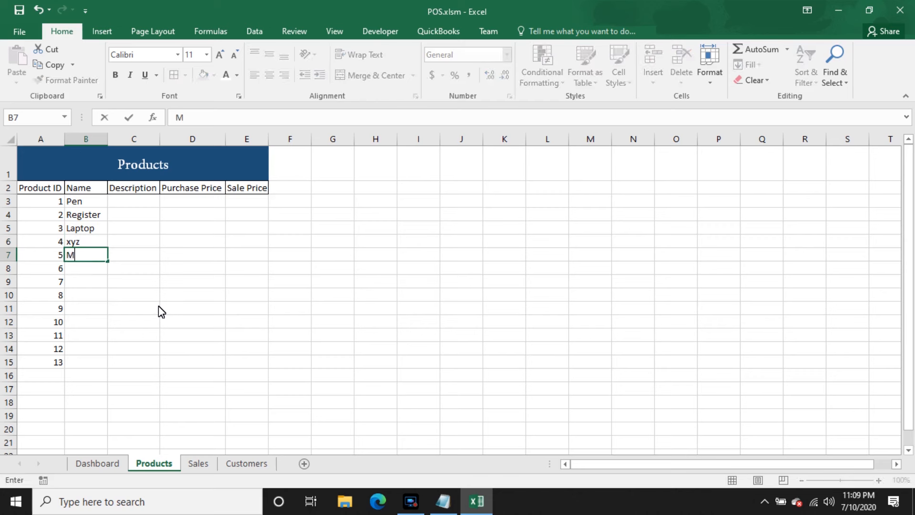
pyautogui.write('obile')
pyautogui.press('Return')
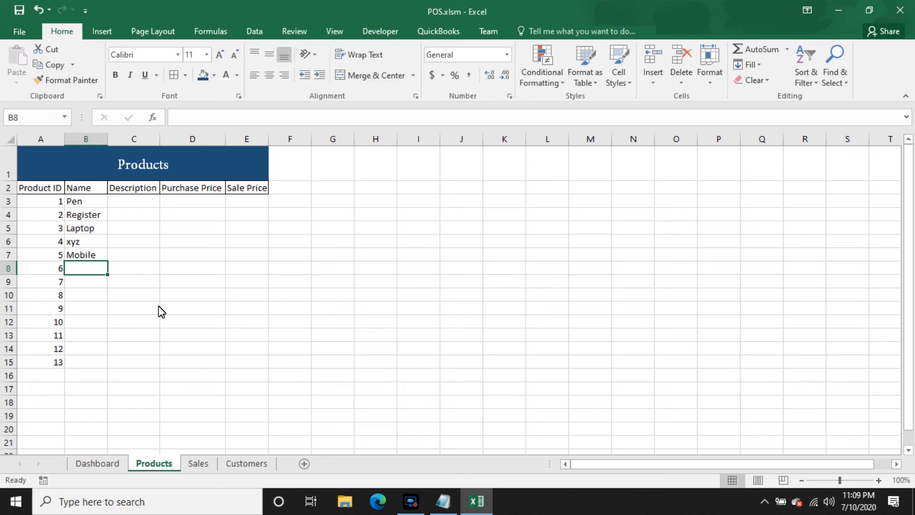
pyautogui.write('Card')
pyautogui.press('Return')
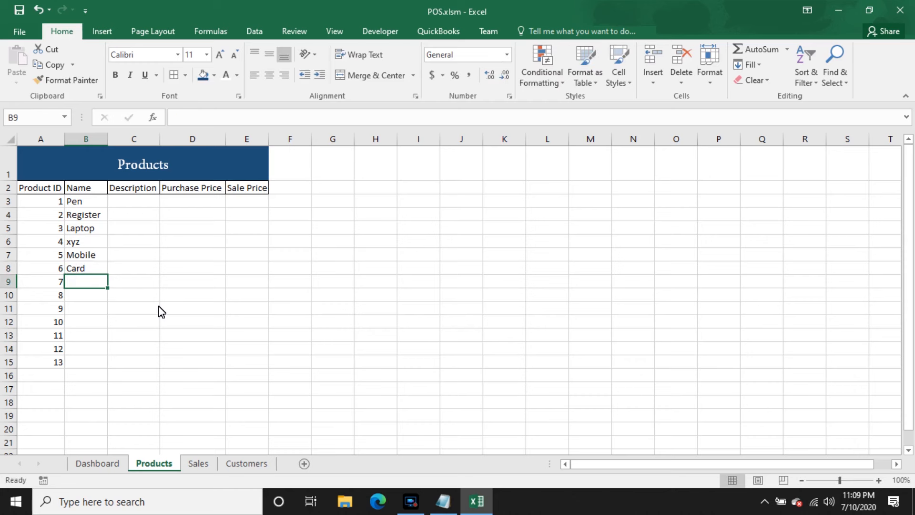
pyautogui.write('Light')
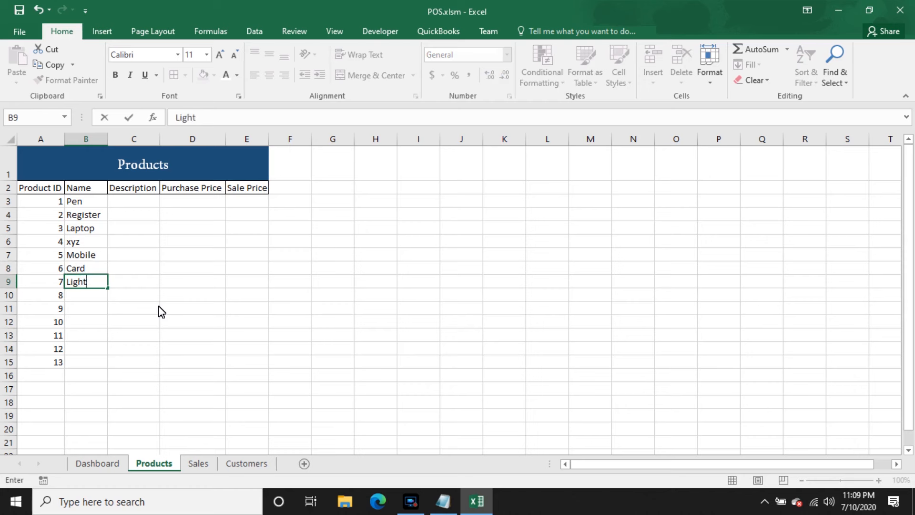
pyautogui.press('Return')
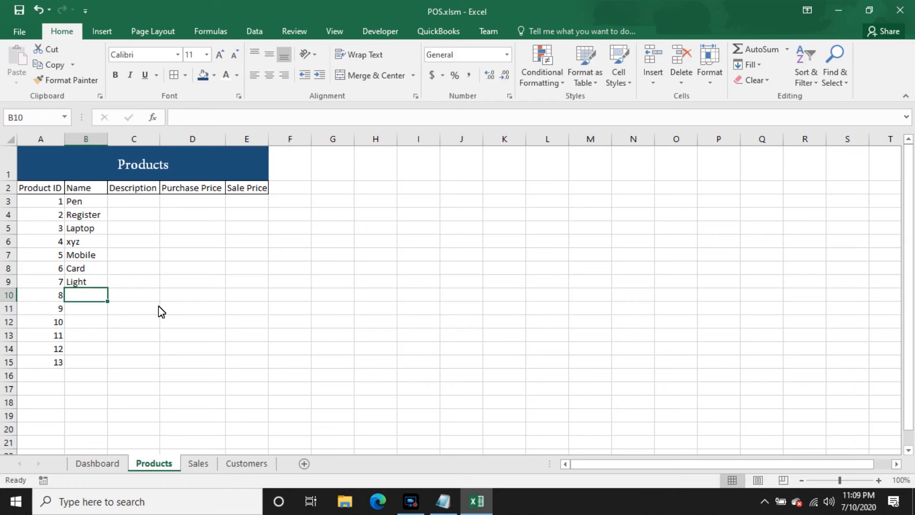
pyautogui.write('TV')
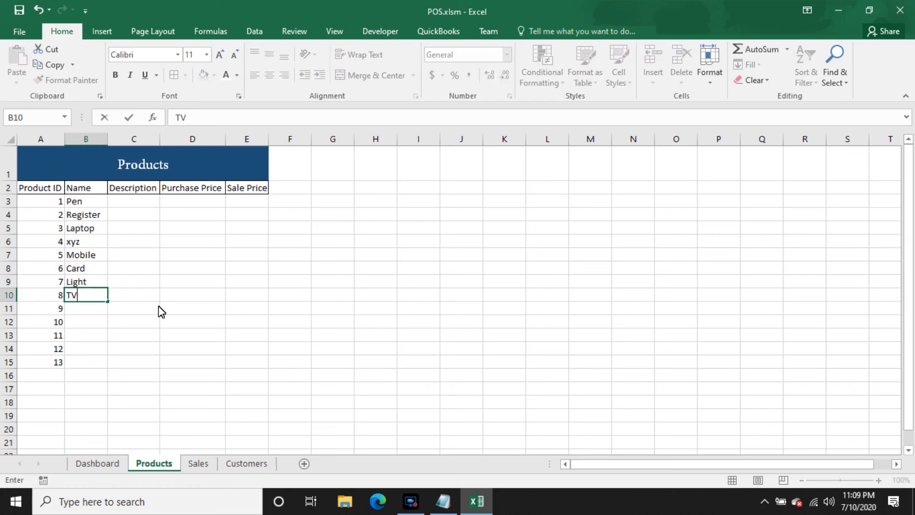
pyautogui.press('Return')
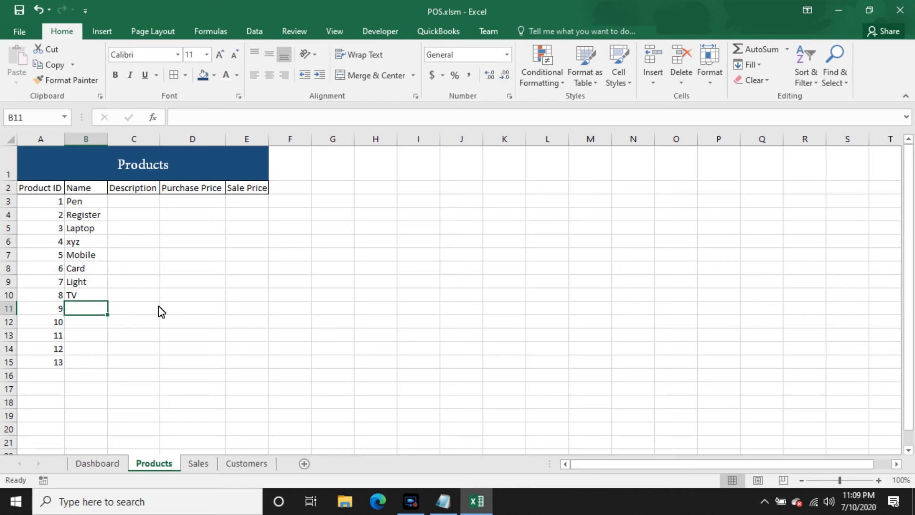
# Step: Enter product names Mic and Speaker in B11:B12
pyautogui.write('Mic')
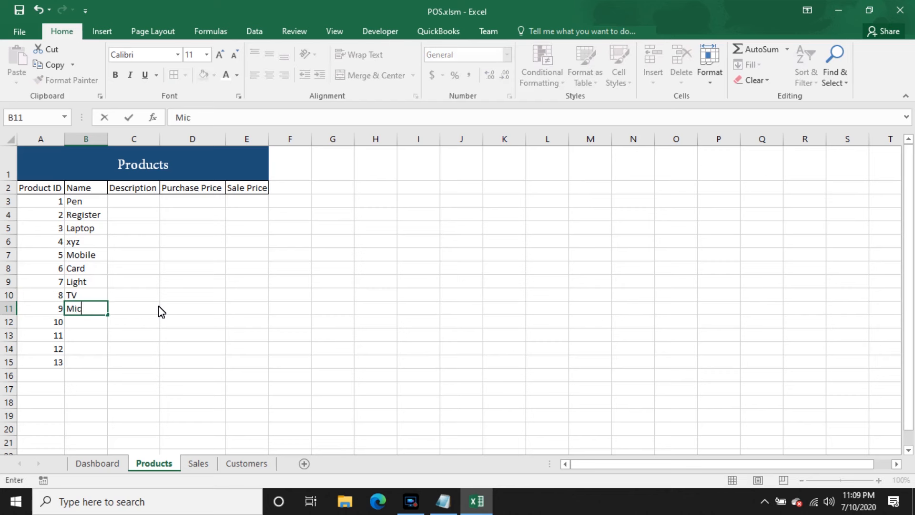
pyautogui.press('Return')
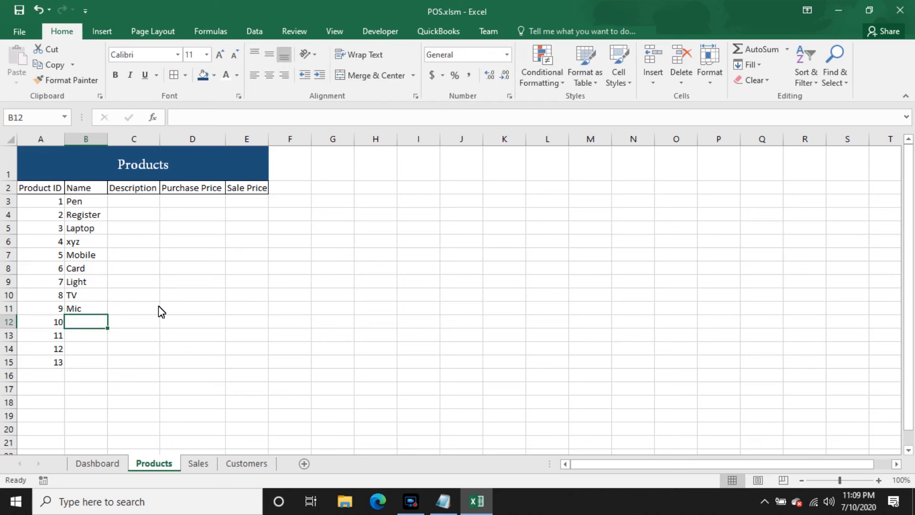
pyautogui.write('S')
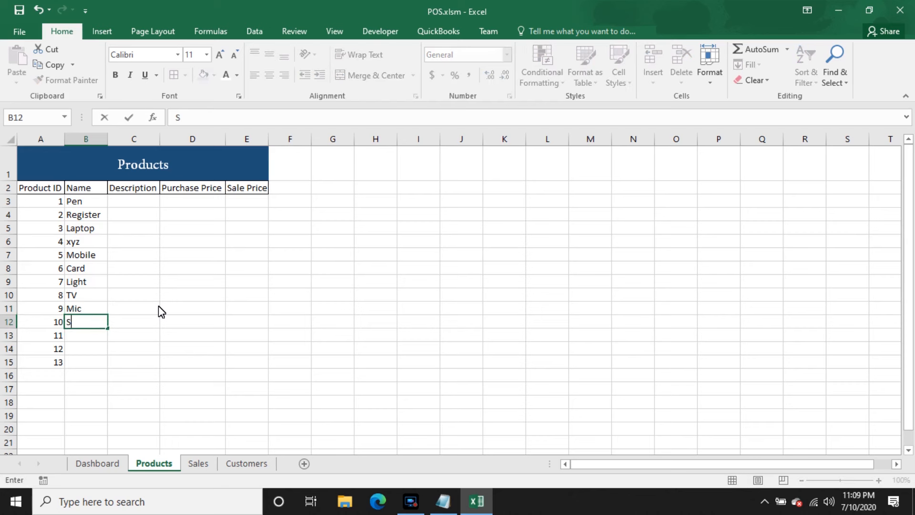
pyautogui.write('peaker')
pyautogui.press('Return')
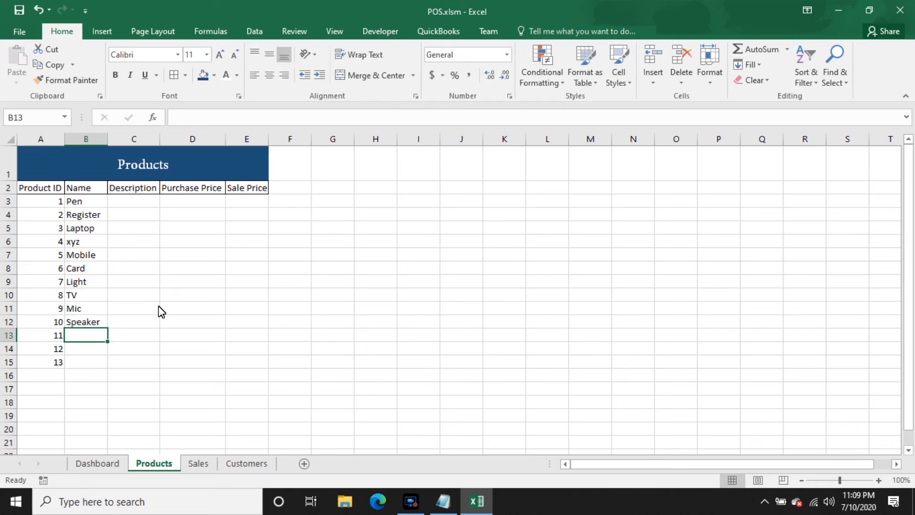
# Step: Enter Fan and Device in B13:B14 and delete the unused product ID 13
pyautogui.write('Fan')
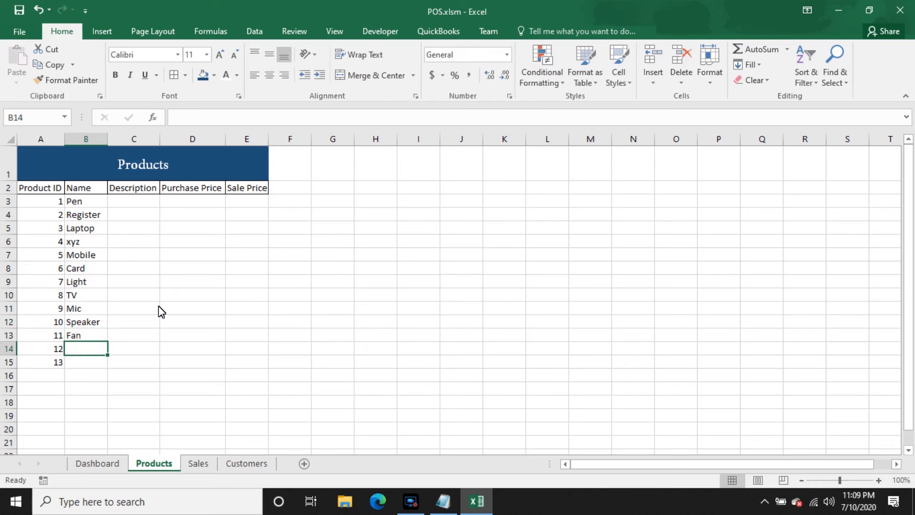
pyautogui.write('A')
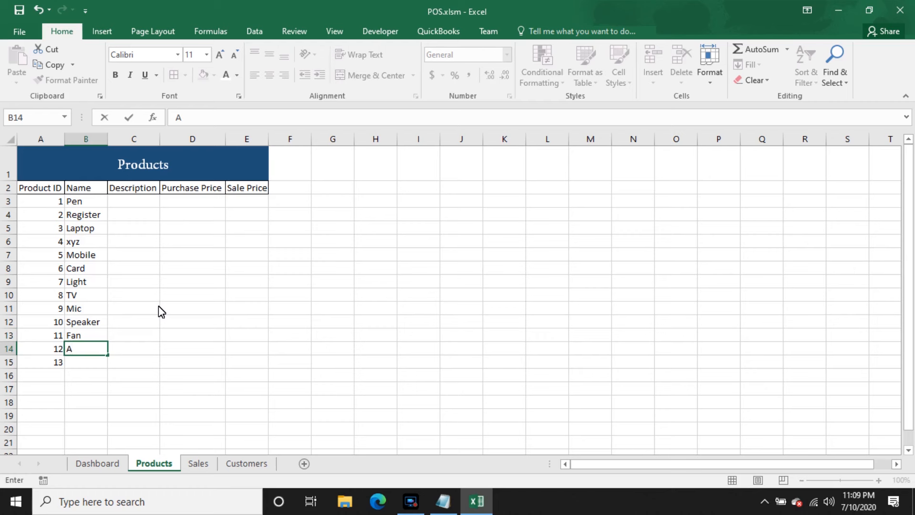
pyautogui.press('BackSpace')
pyautogui.write('Device')
pyautogui.press('Return')
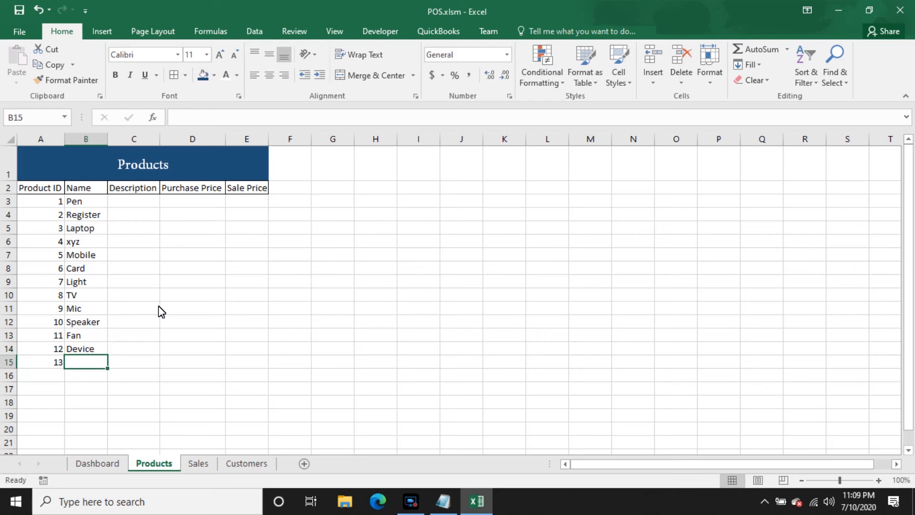
pyautogui.click(62, 363)
pyautogui.press('Delete')
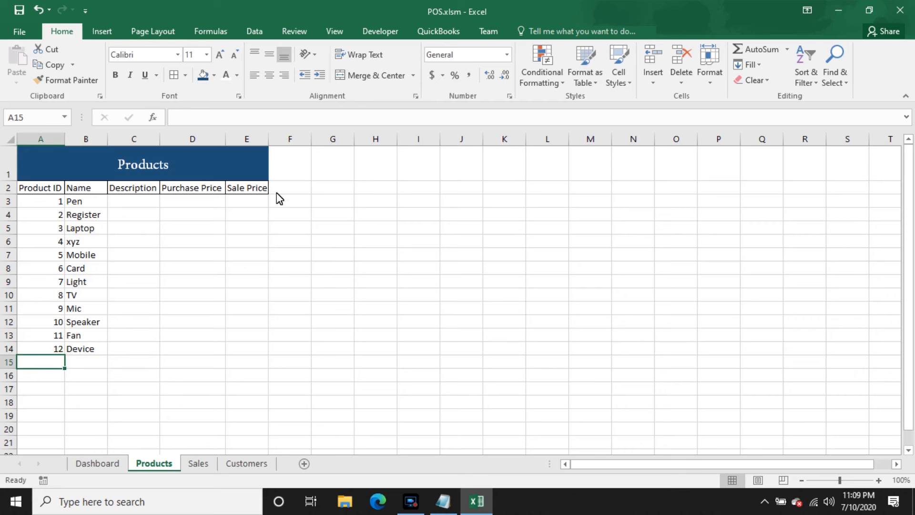
# Step: Enter descriptions abc, xyz and ijk in C3:C5 and fill the pattern down to C14
pyautogui.click(119, 196)
pyautogui.write('abc')
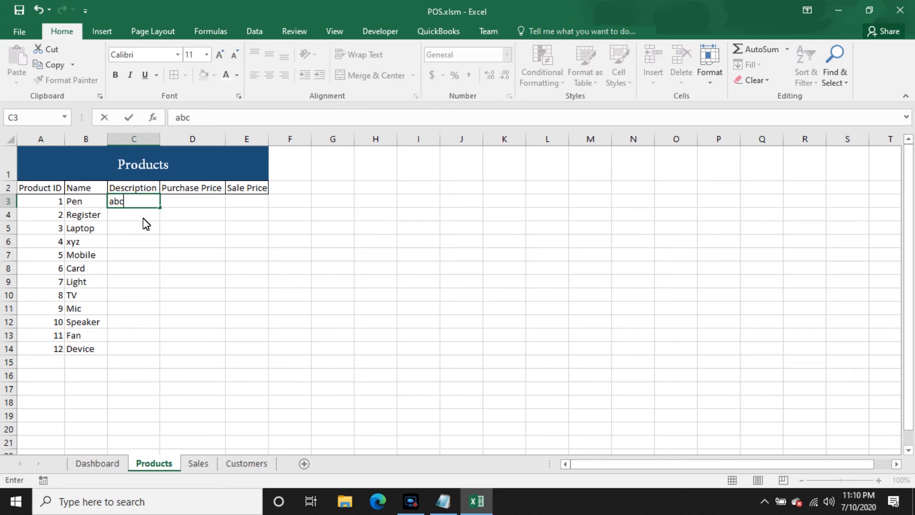
pyautogui.press('Return')
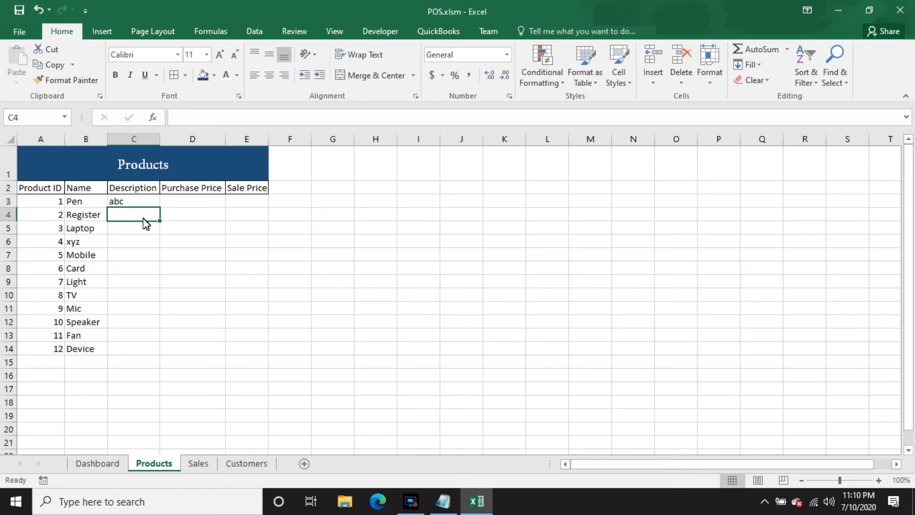
pyautogui.write('xyz')
pyautogui.press('Return')
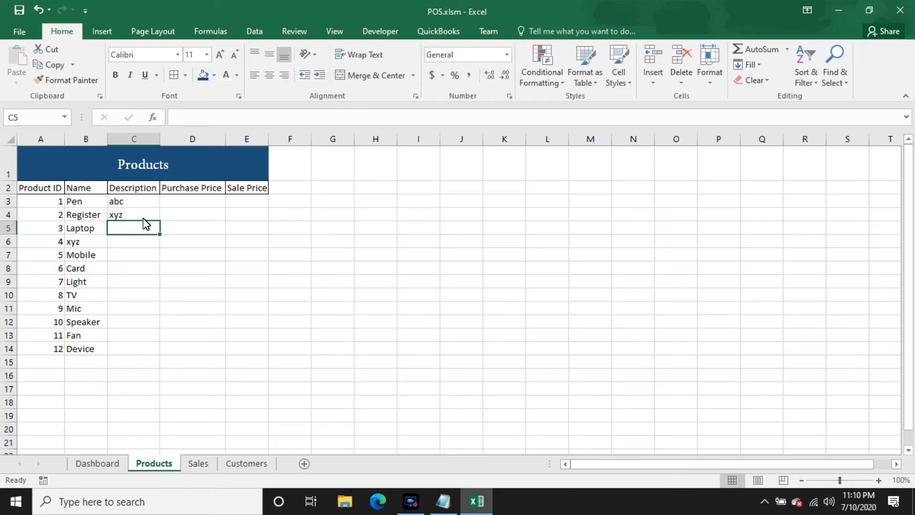
pyautogui.write('ij')
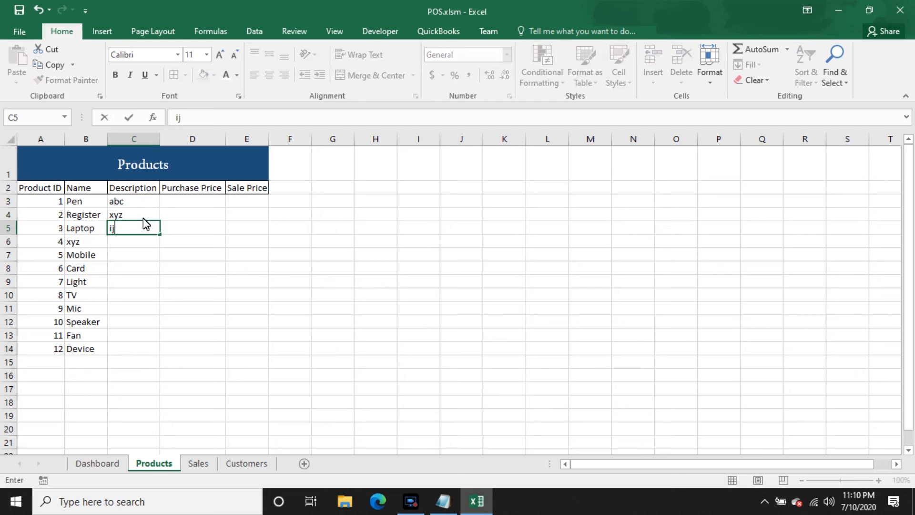
pyautogui.write('k')
pyautogui.press('Return')
pyautogui.moveTo(142, 201); pyautogui.dragTo(145, 235)
pyautogui.doubleClick(160, 235)
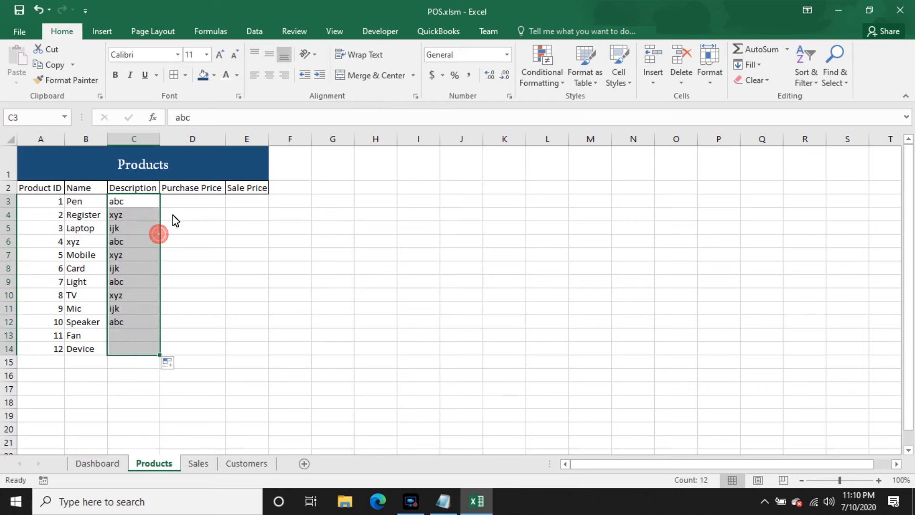
pyautogui.click(195, 200)
# Step: Enter purchase prices 110, 120, 130 in D3:D5 and fill the series down to 220
pyautogui.write('1')
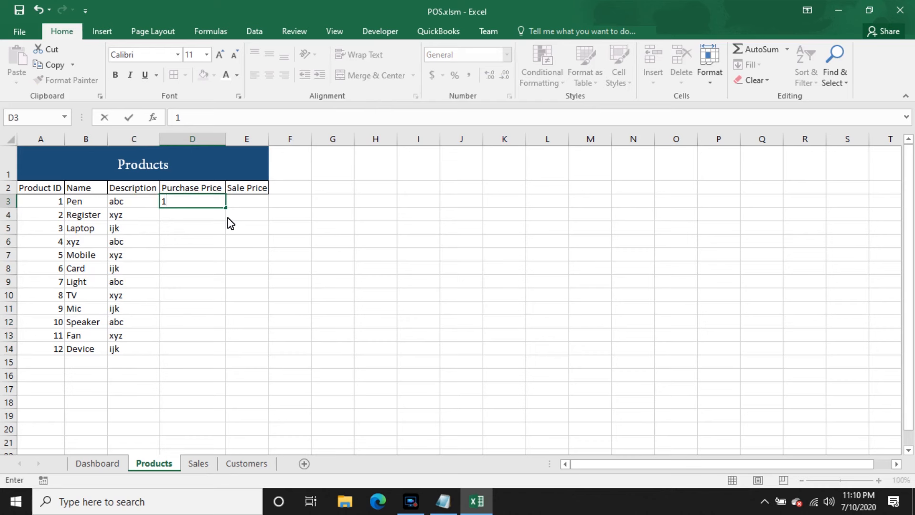
pyautogui.write('00')
pyautogui.press('Return')
pyautogui.write('11')
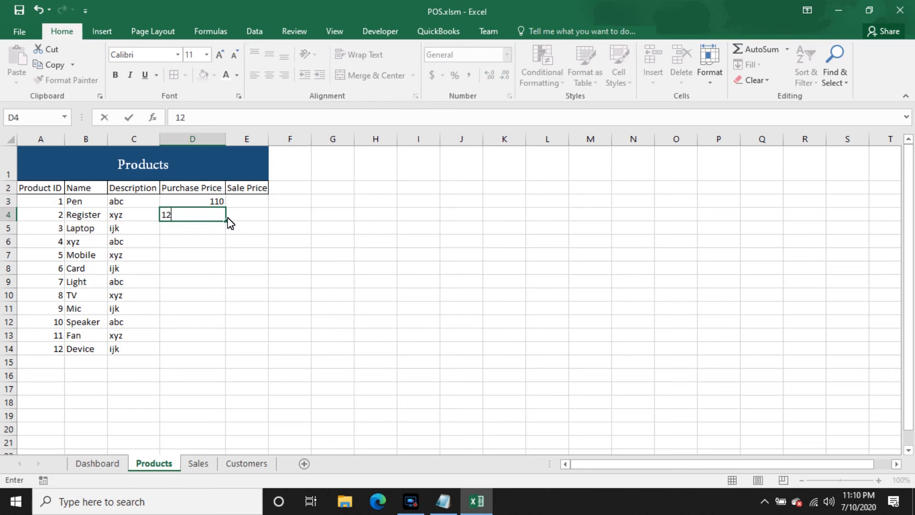
pyautogui.write('0')
pyautogui.press('Return')
pyautogui.write('130')
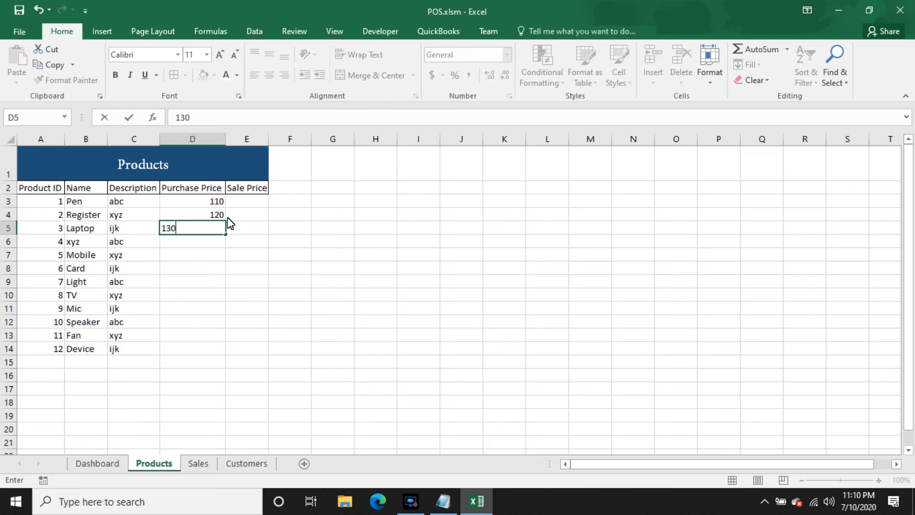
pyautogui.press('Return')
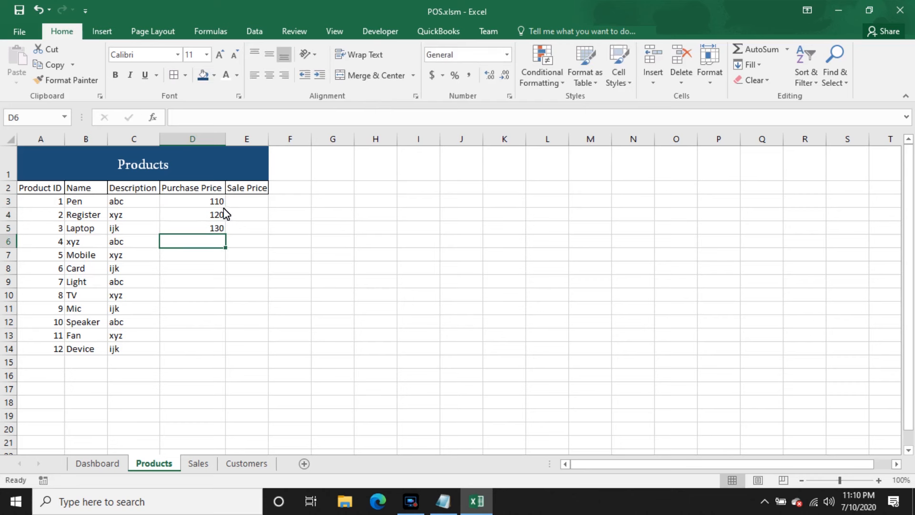
pyautogui.click(218, 200)
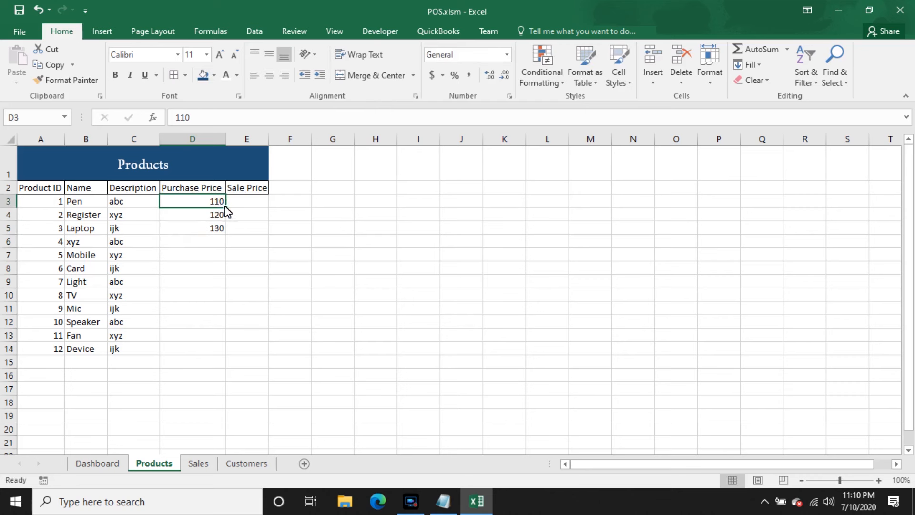
pyautogui.moveTo(217, 201); pyautogui.dragTo(216, 231)
pyautogui.doubleClick(226, 235)
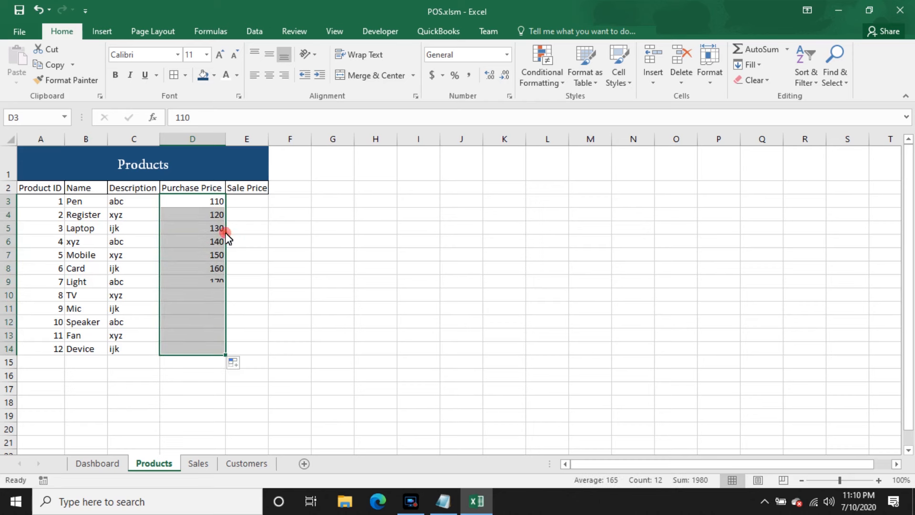
# Step: Enter sale prices 120, 130, 140 in E3:E5 and fill the series down to 230
pyautogui.click(242, 201)
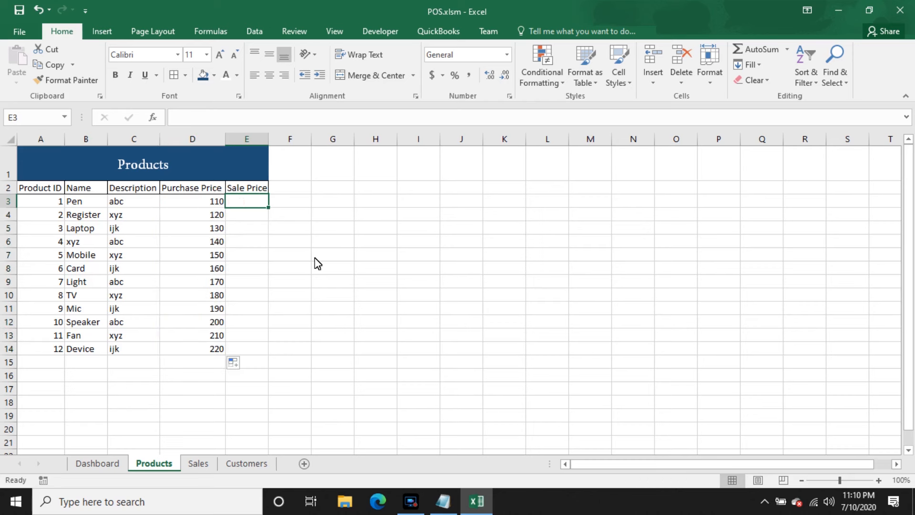
pyautogui.write('120')
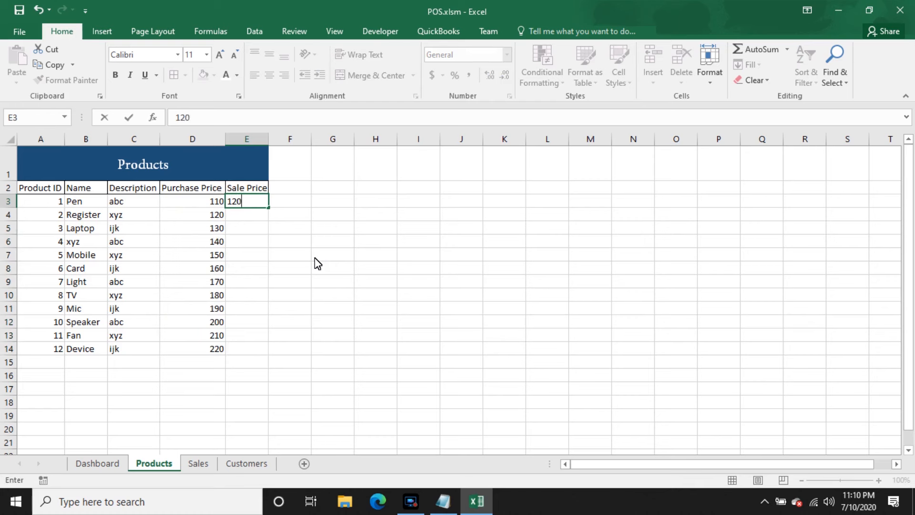
pyautogui.press('Return')
pyautogui.write('12')
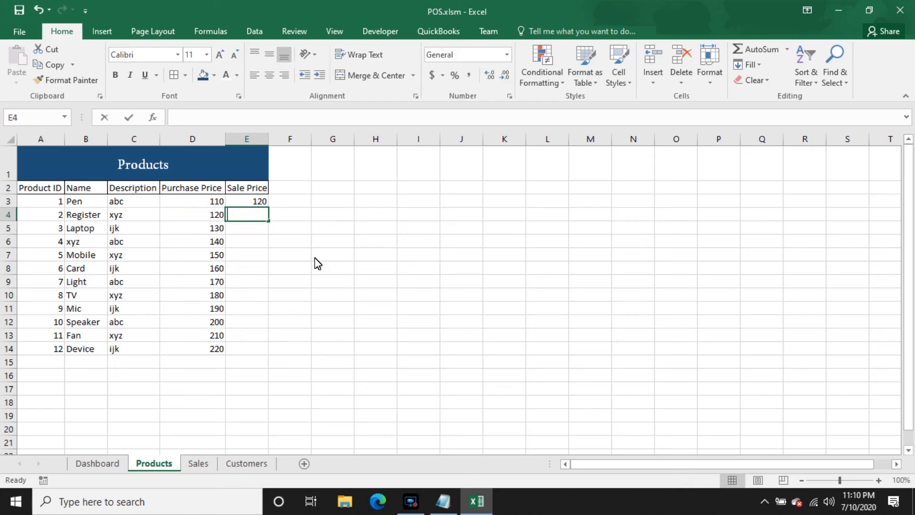
pyautogui.write('30')
pyautogui.press('Return')
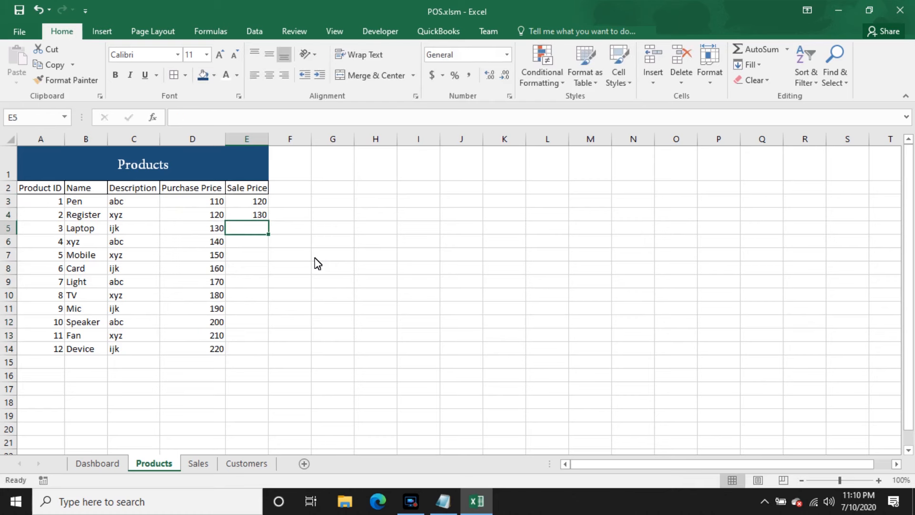
pyautogui.write('140')
pyautogui.press('Return')
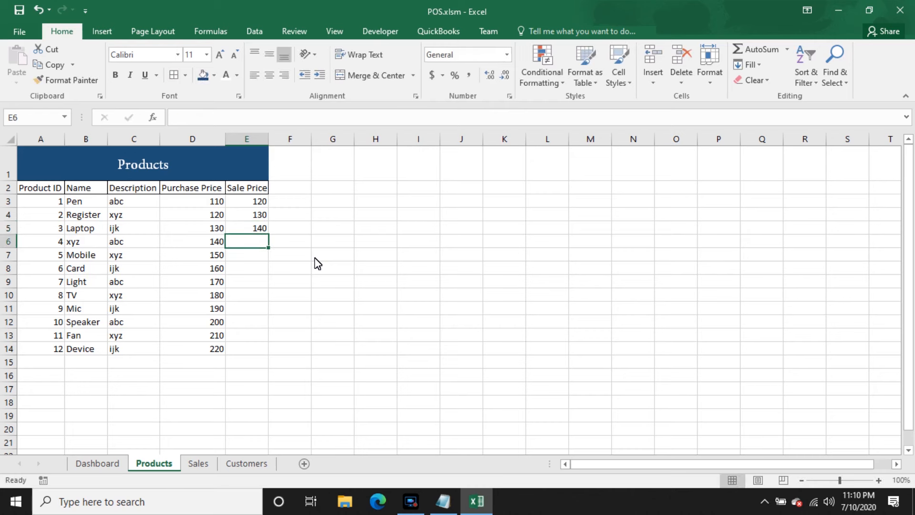
pyautogui.click(258, 201)
pyautogui.moveTo(258, 221); pyautogui.dragTo(261, 229)
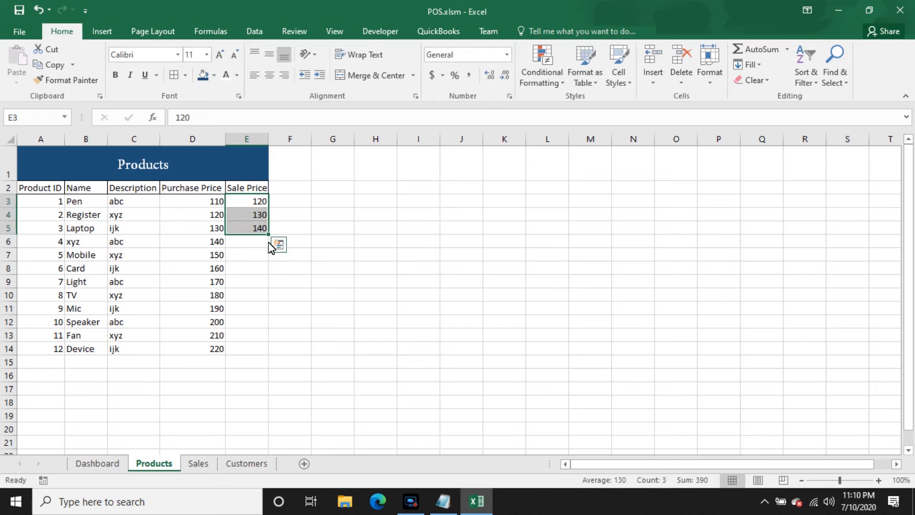
pyautogui.doubleClick(268, 234)
pyautogui.click(258, 336)
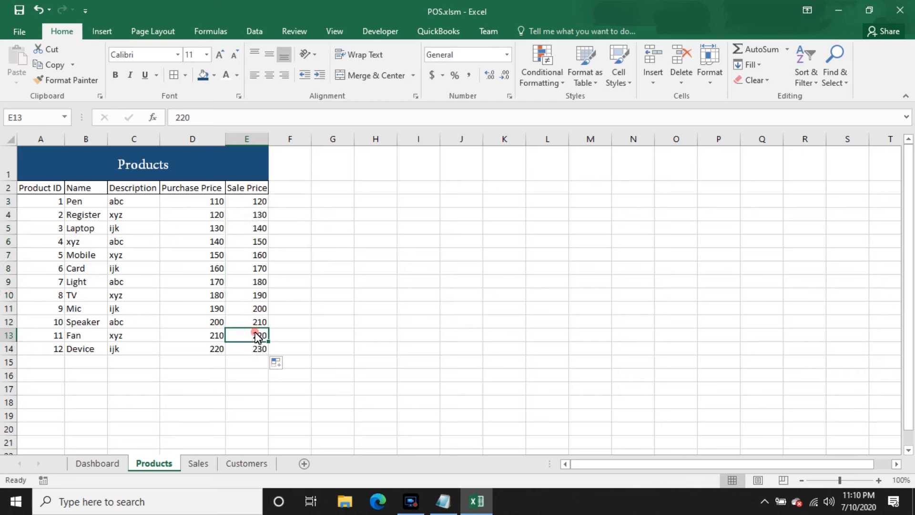
# Step: On the Sales sheet, merge and centre A1:H1 and enter the title Sales
pyautogui.click(200, 466)
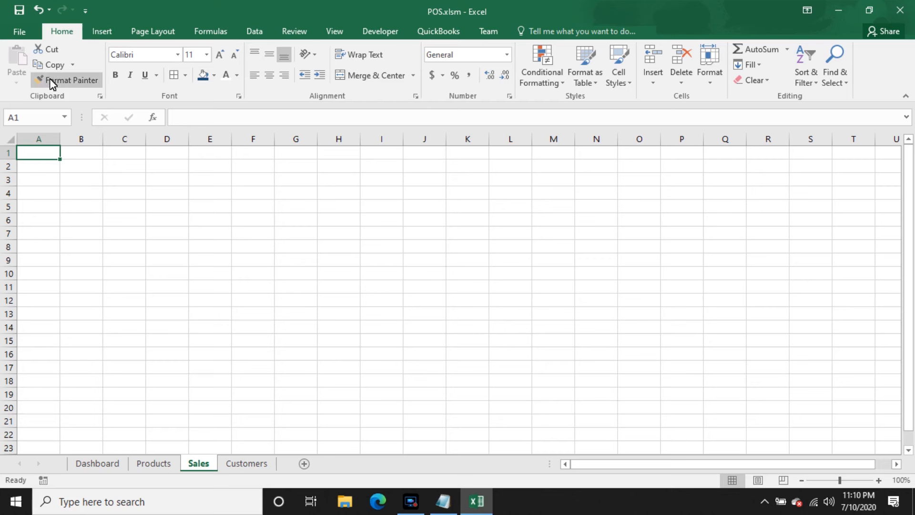
pyautogui.moveTo(47, 158); pyautogui.dragTo(330, 156)
pyautogui.click(355, 76)
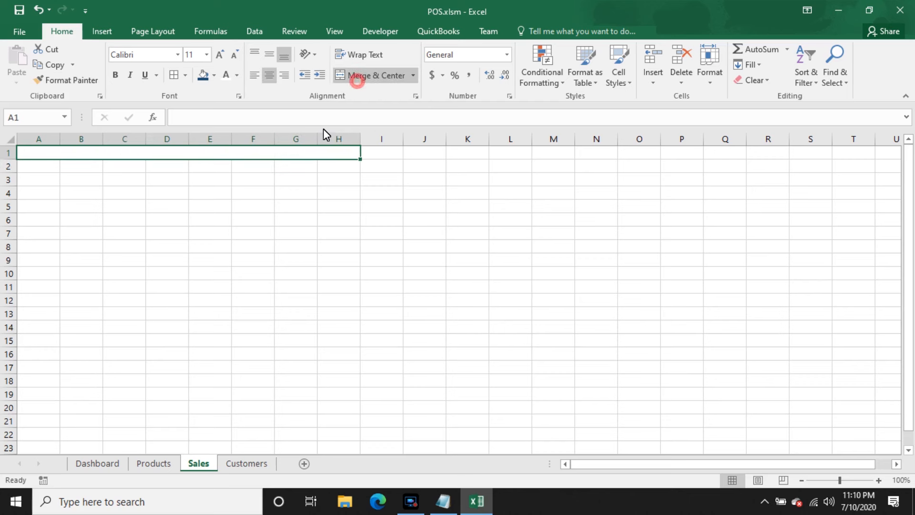
pyautogui.write('DS')
pyautogui.press('BackSpace')
pyautogui.write('S')
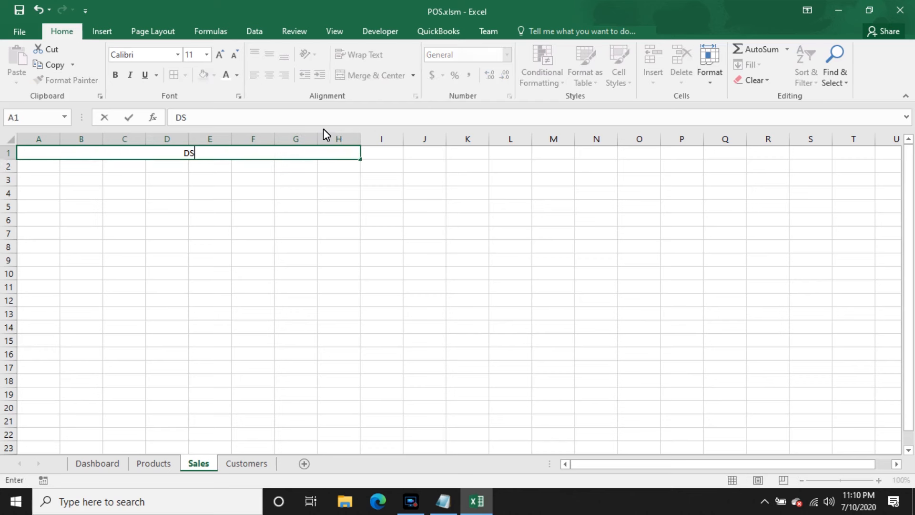
pyautogui.press('BackSpace')
pyautogui.press('BackSpace')
pyautogui.write('Sak')
pyautogui.press('BackSpace')
pyautogui.write('les')
pyautogui.press('Return')
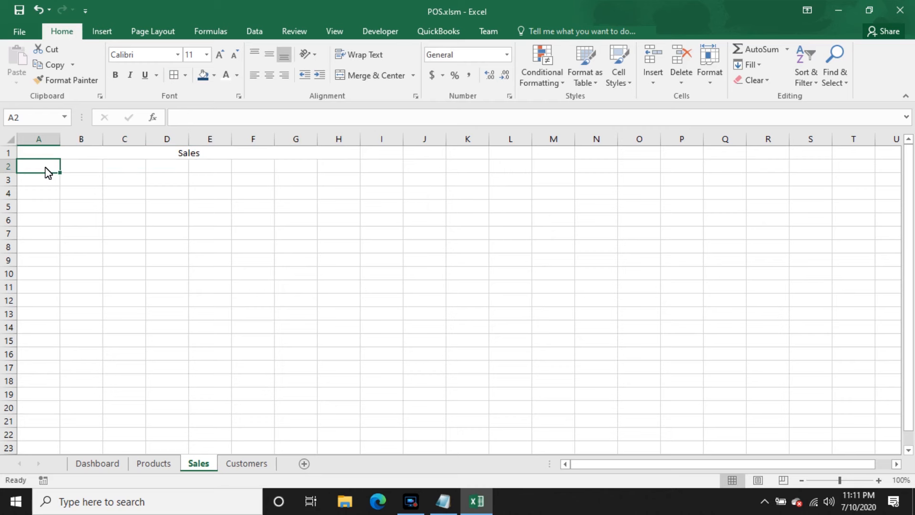
# Step: Enter headers ID, Date, Cashier and Customer Name in A2:D2
pyautogui.write('ID')
pyautogui.press('Tab')
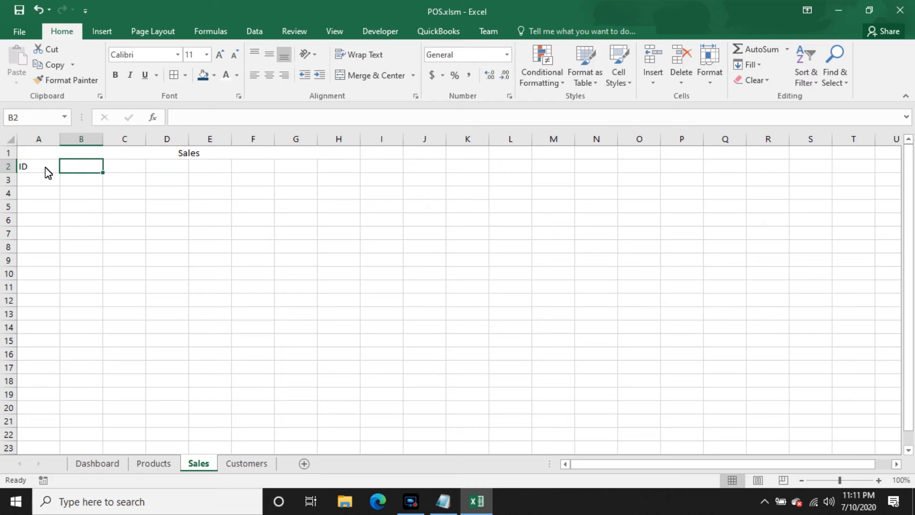
pyautogui.write('Date')
pyautogui.press('Tab')
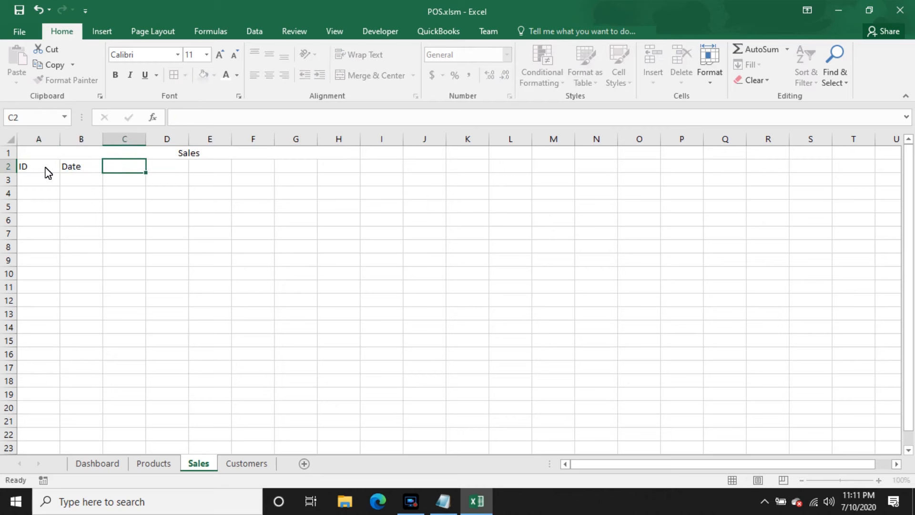
pyautogui.write('Cashier')
pyautogui.press('Down')
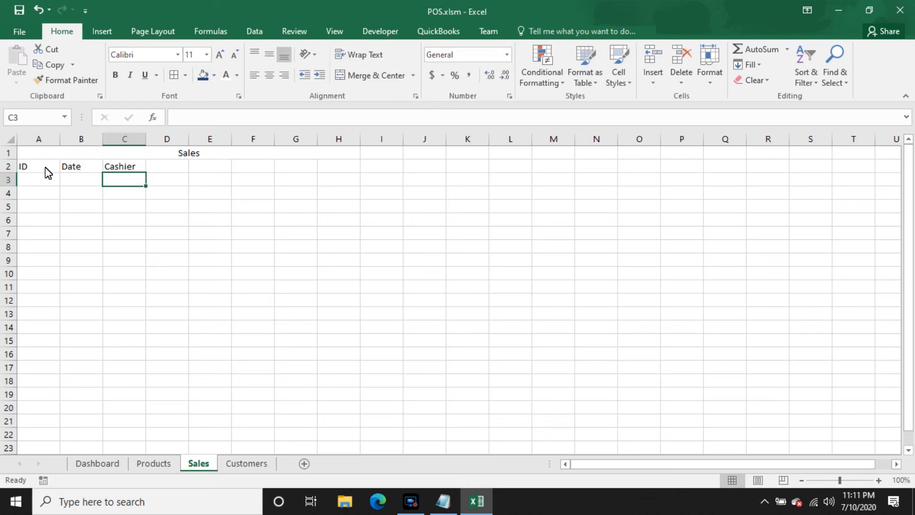
pyautogui.press('Up')
pyautogui.press('Right')
pyautogui.write('Cus')
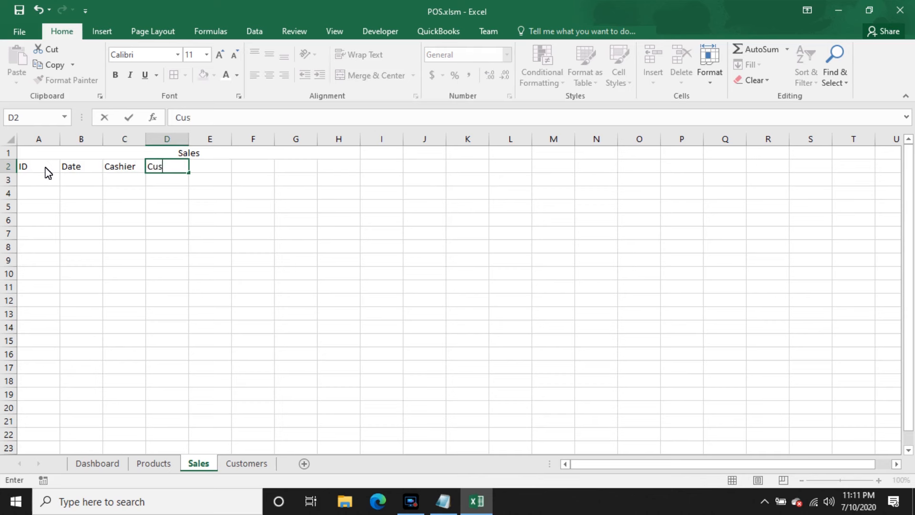
pyautogui.write('tomer Name')
pyautogui.press('Tab')
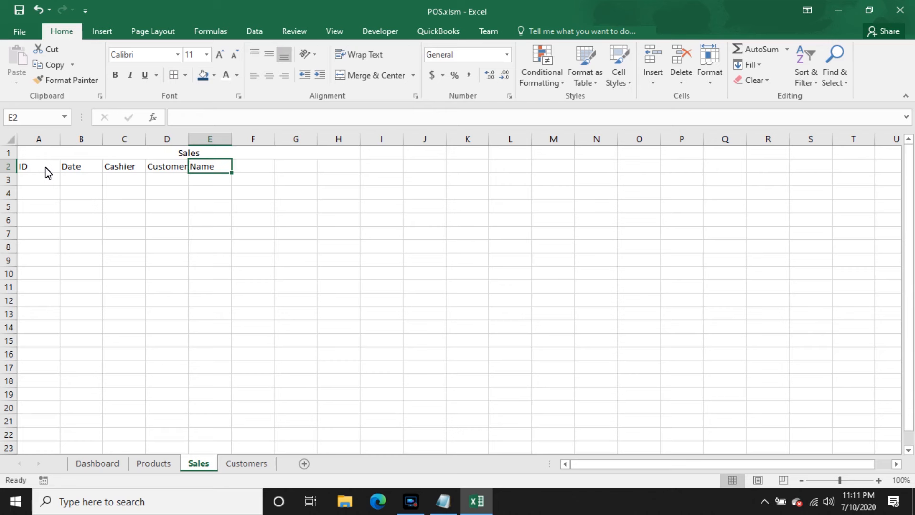
# Step: Enter headers Product, Qty, Price and Total in E2:H2
pyautogui.write('Proud')
pyautogui.press('BackSpace')
pyautogui.press('BackSpace')
pyautogui.write('d')
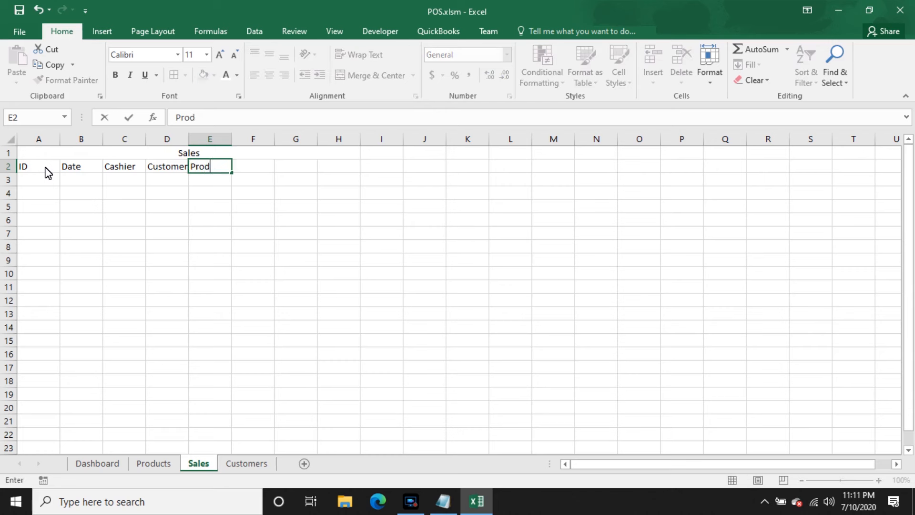
pyautogui.write('uct')
pyautogui.press('Tab')
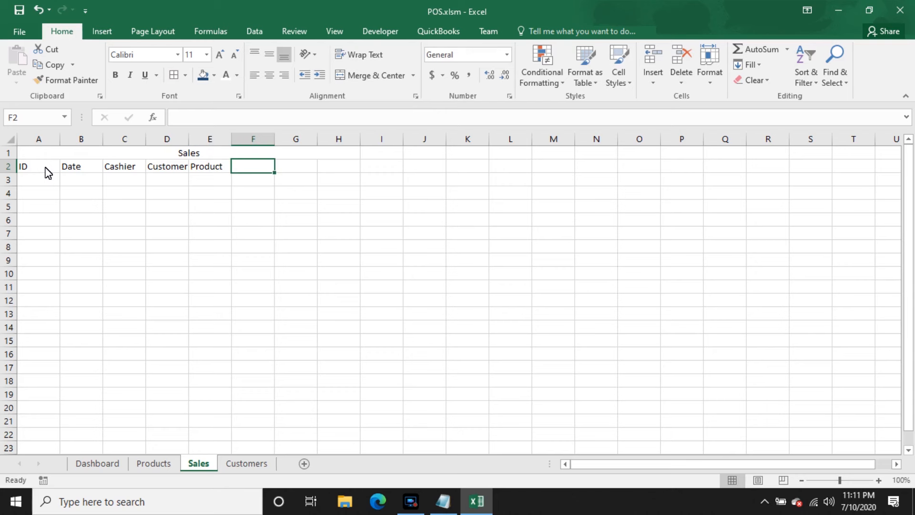
pyautogui.write('Qty')
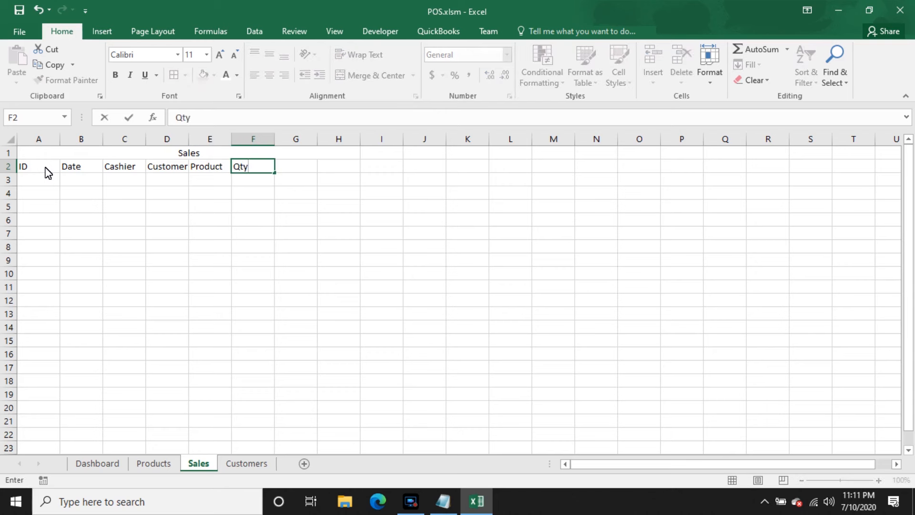
pyautogui.press('Tab')
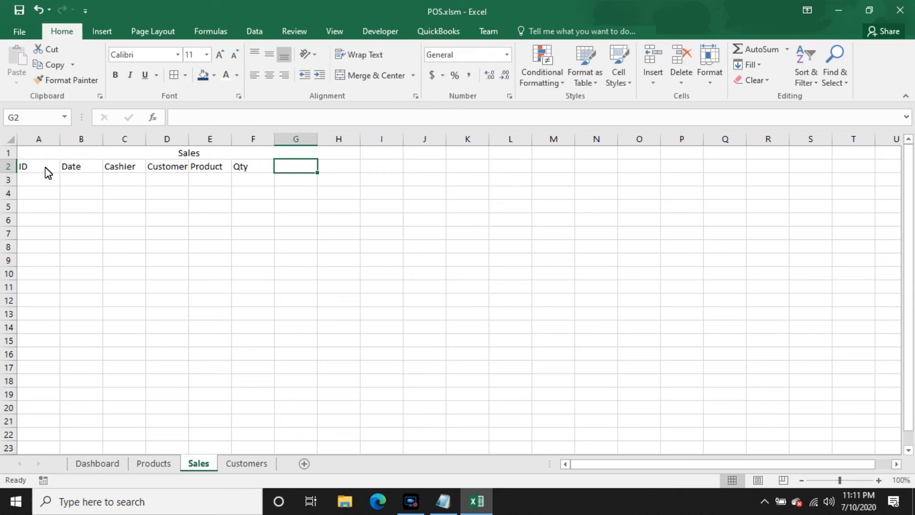
pyautogui.write('Price')
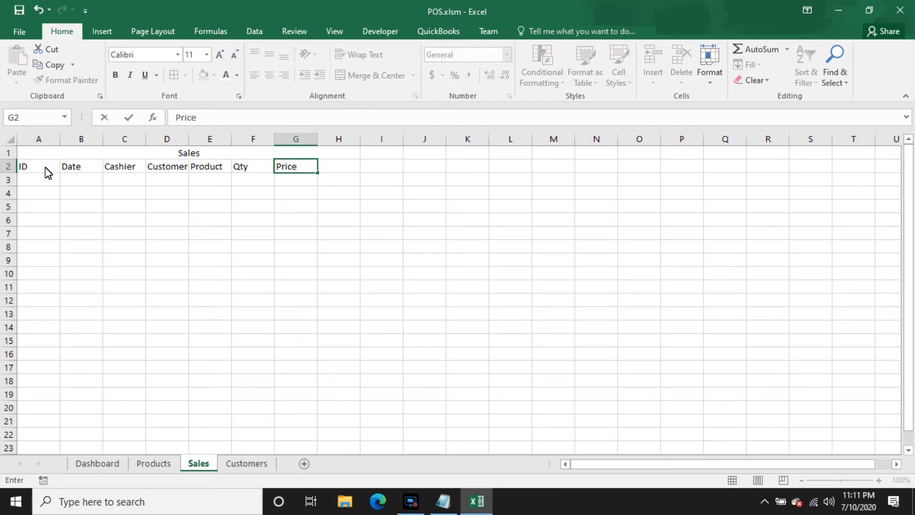
pyautogui.press('Tab')
pyautogui.write('To')
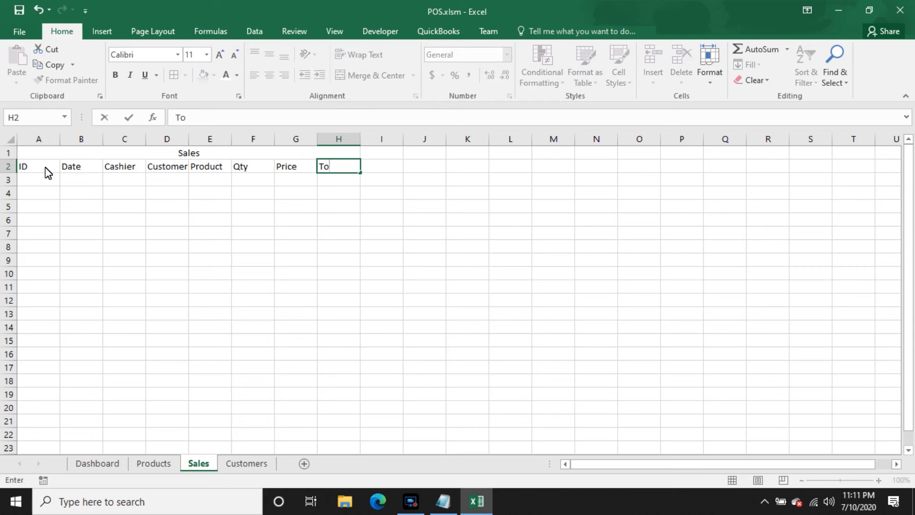
pyautogui.write('tal')
pyautogui.press('Return')
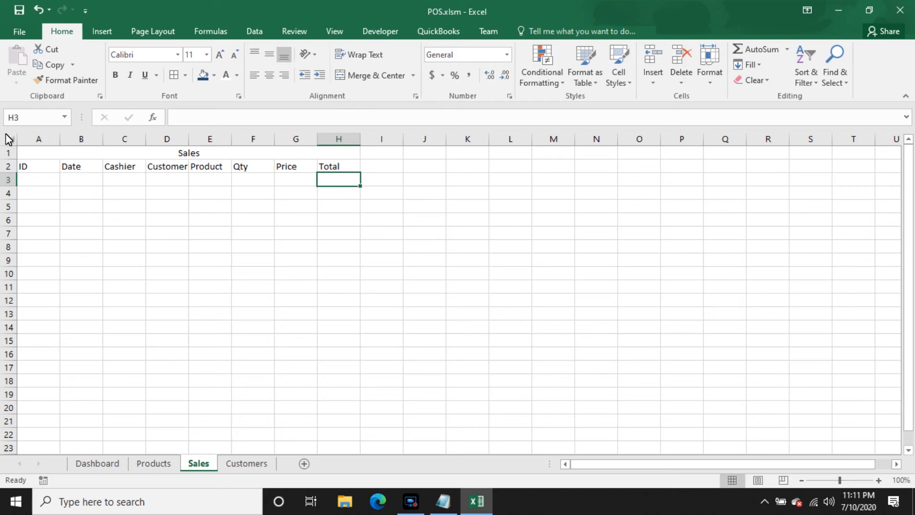
# Step: Make the title row taller with middle-aligned, larger white Adobe Arabic text on dark blue
pyautogui.moveTo(8, 159); pyautogui.dragTo(7, 179)
pyautogui.click(191, 165)
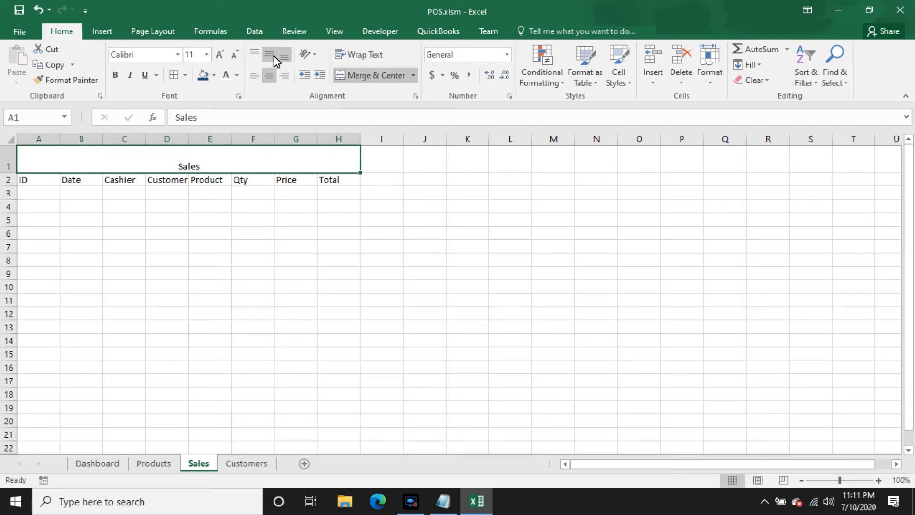
pyautogui.click(275, 60)
pyautogui.click(218, 58)
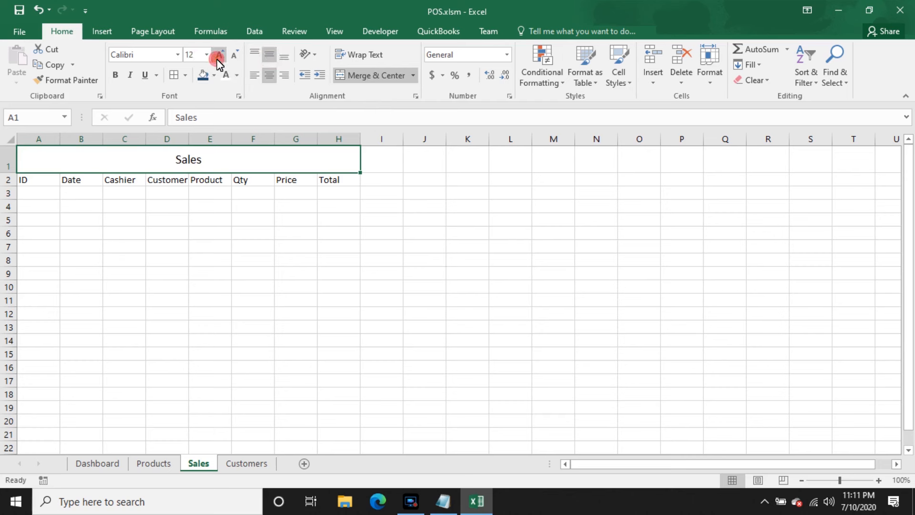
pyautogui.click(219, 58)
pyautogui.click(219, 58)
pyautogui.click(146, 57)
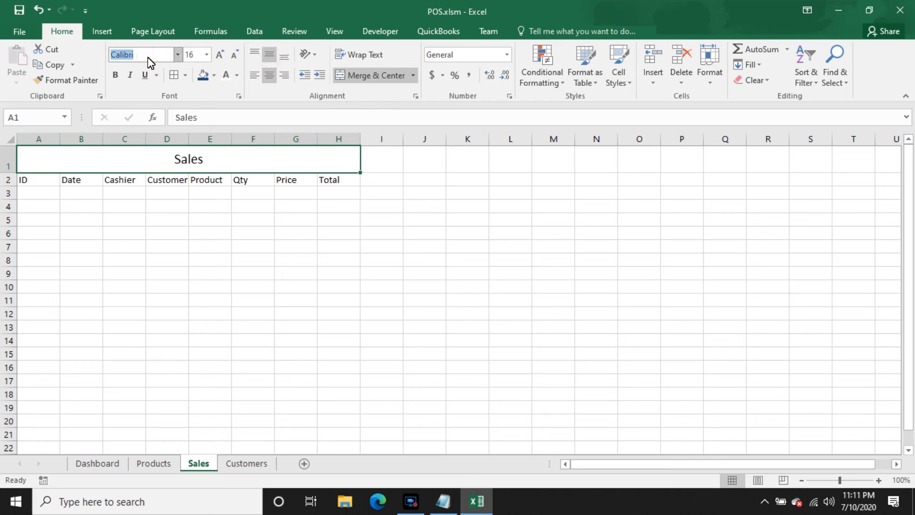
pyautogui.write('abic')
pyautogui.press('Return')
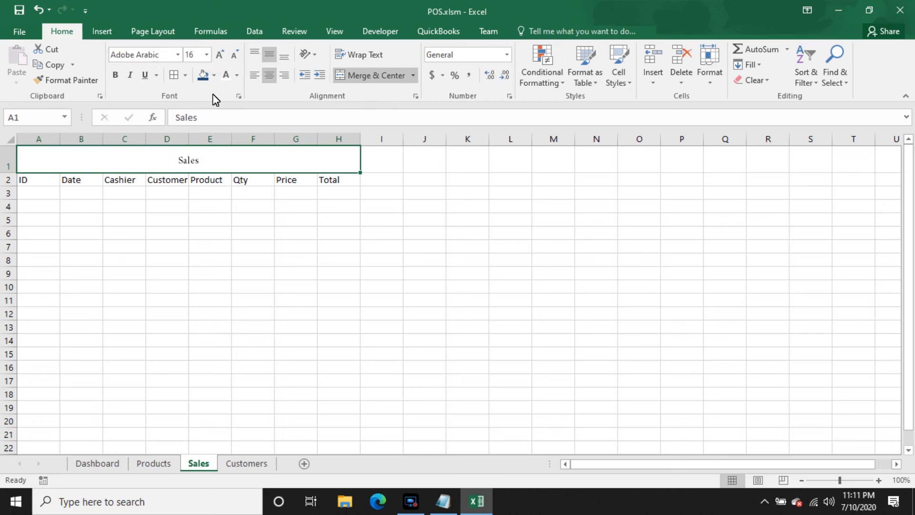
pyautogui.click(221, 76)
pyautogui.click(208, 77)
pyautogui.click(214, 190)
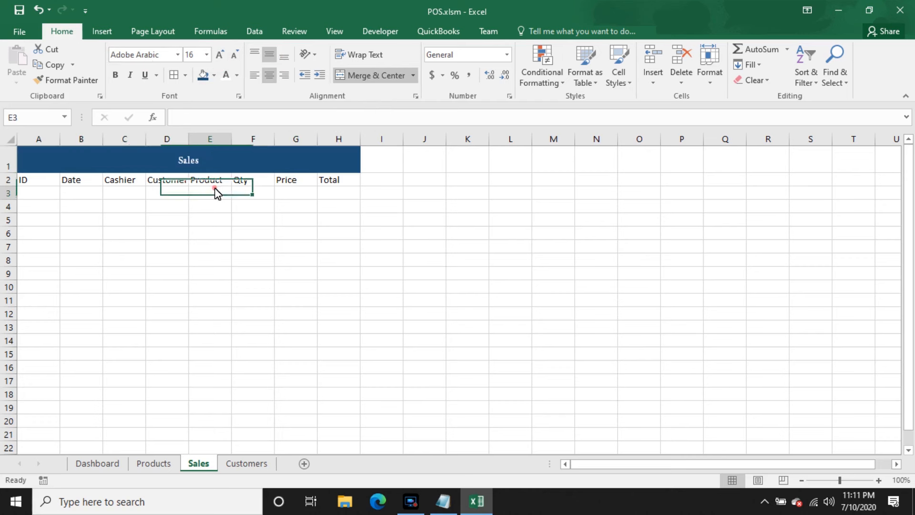
# Step: Add all borders to the A2:H2 headers and autofit columns D and E
pyautogui.moveTo(46, 184); pyautogui.dragTo(327, 184)
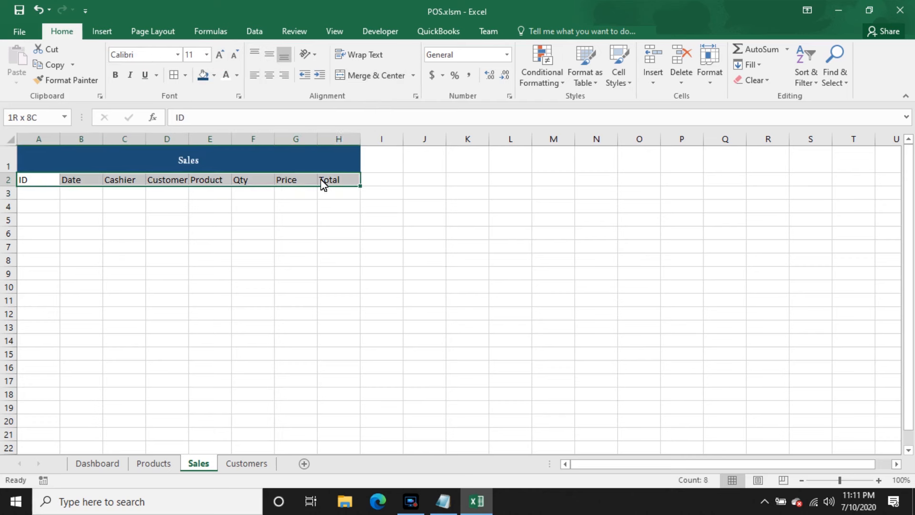
pyautogui.click(173, 75)
pyautogui.click(214, 218)
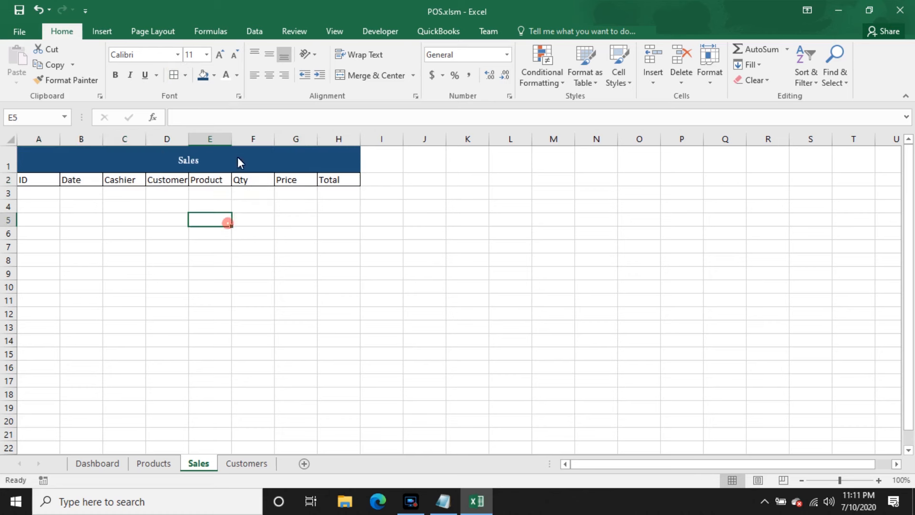
pyautogui.doubleClick(191, 140)
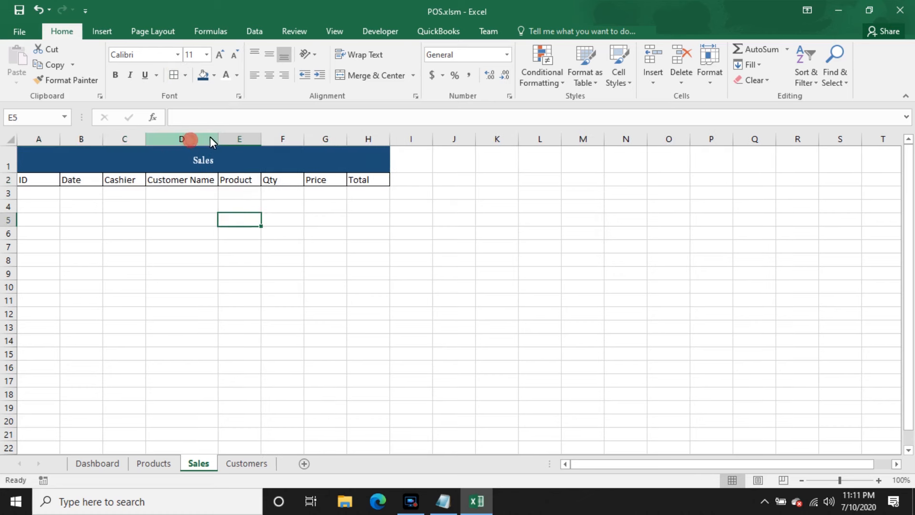
pyautogui.doubleClick(261, 140)
pyautogui.click(362, 286)
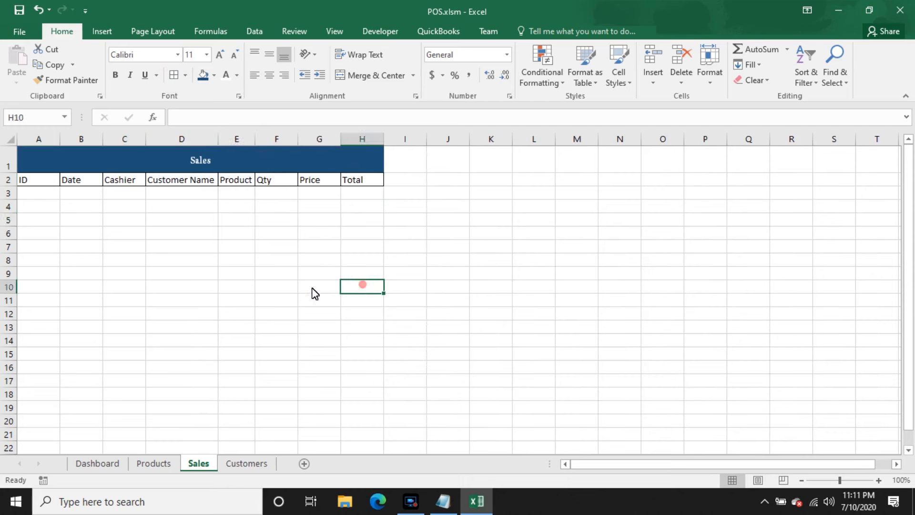
# Step: Look through the Products, Sales and Dashboard sheets, ending on Products
pyautogui.click(154, 462)
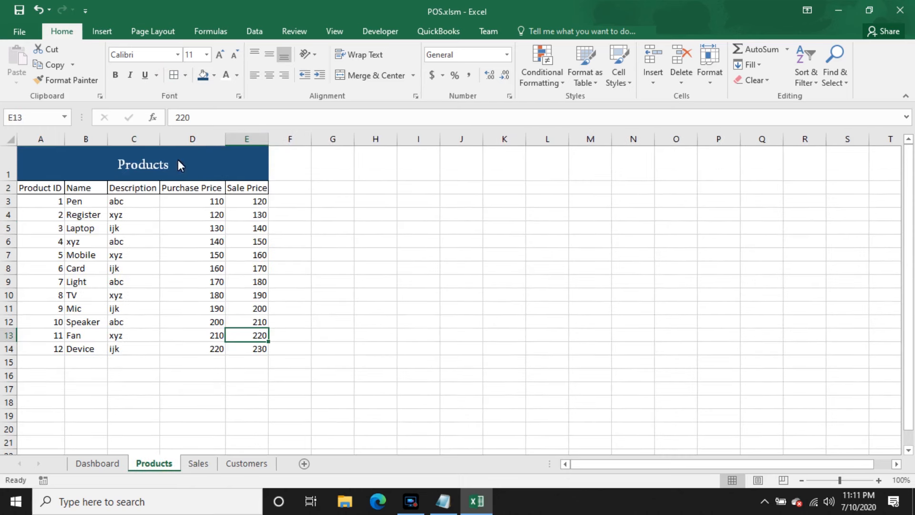
pyautogui.click(341, 244)
pyautogui.click(198, 463)
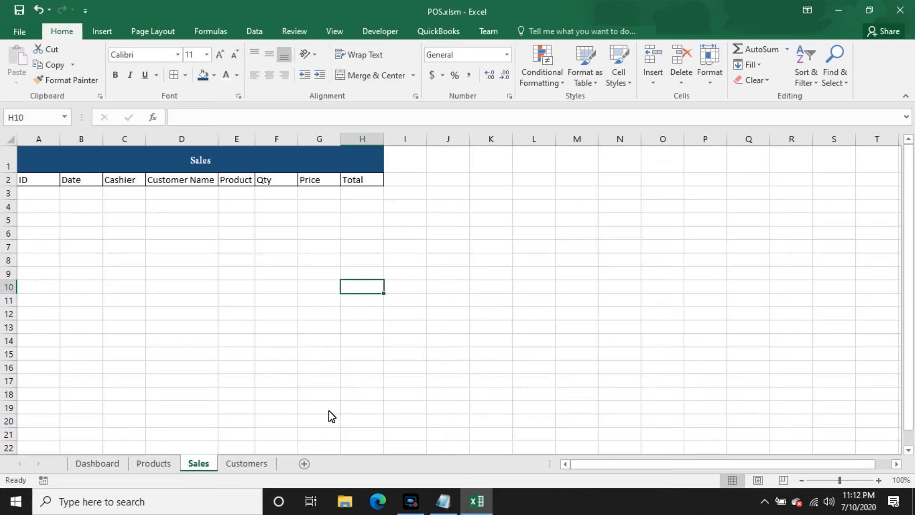
pyautogui.click(92, 467)
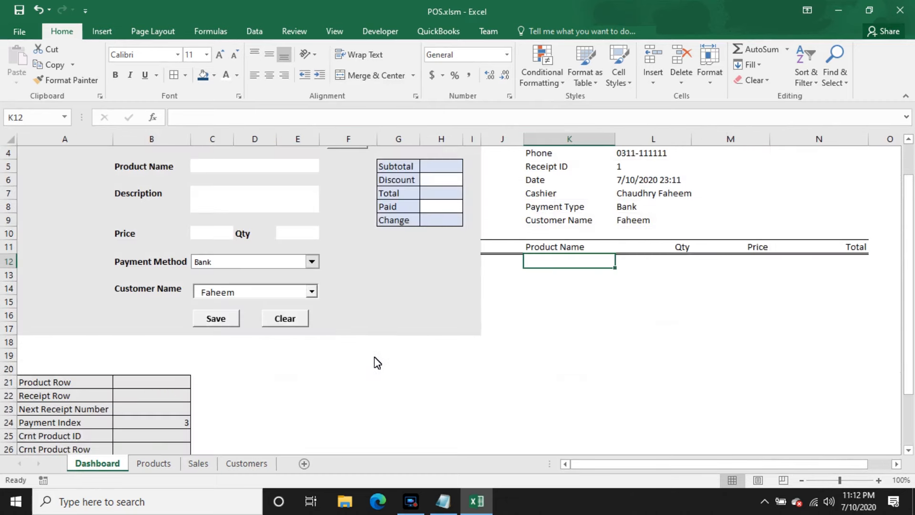
pyautogui.scroll(1, 376, 361)
pyautogui.scroll(-2, 426, 323)
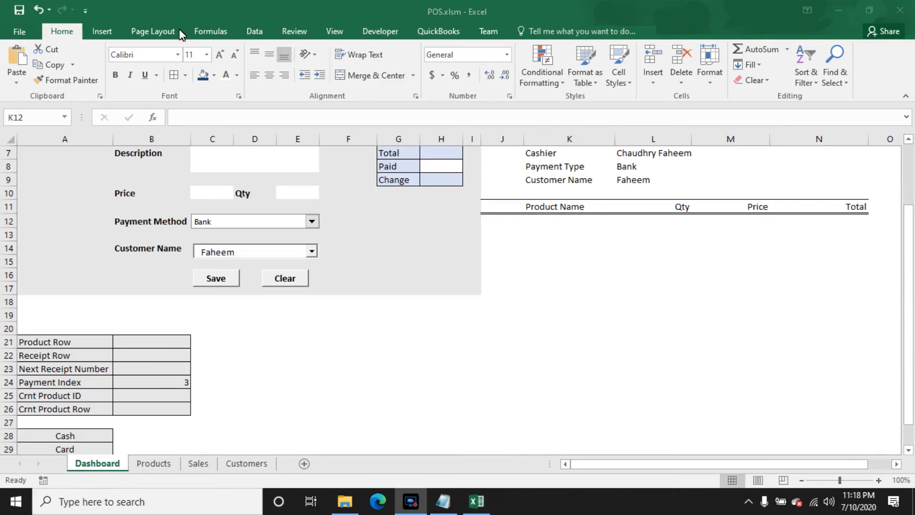
pyautogui.click(162, 462)
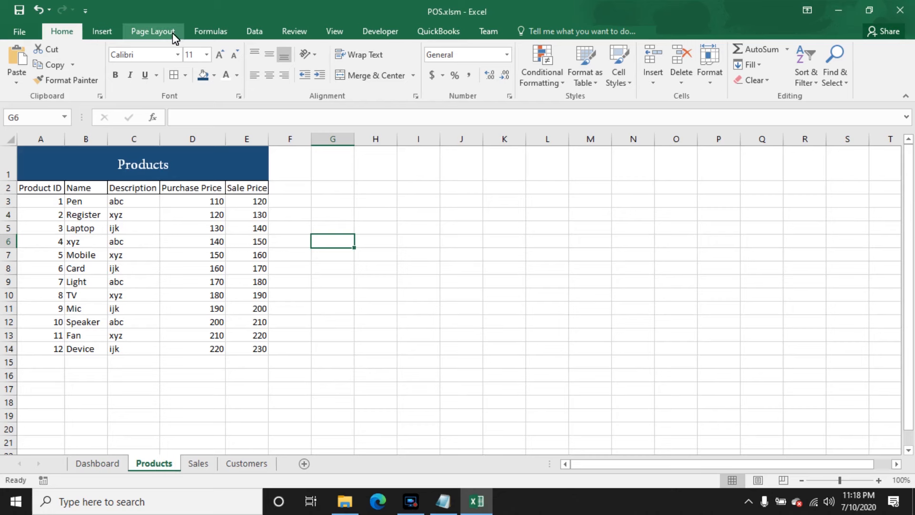
pyautogui.click(213, 34)
# Step: Define the name Item_ID as =OFFSET(Products!$A$2,1,,COUNTA(Products!$A$2:$A$9999)-1,1)
pyautogui.click(376, 77)
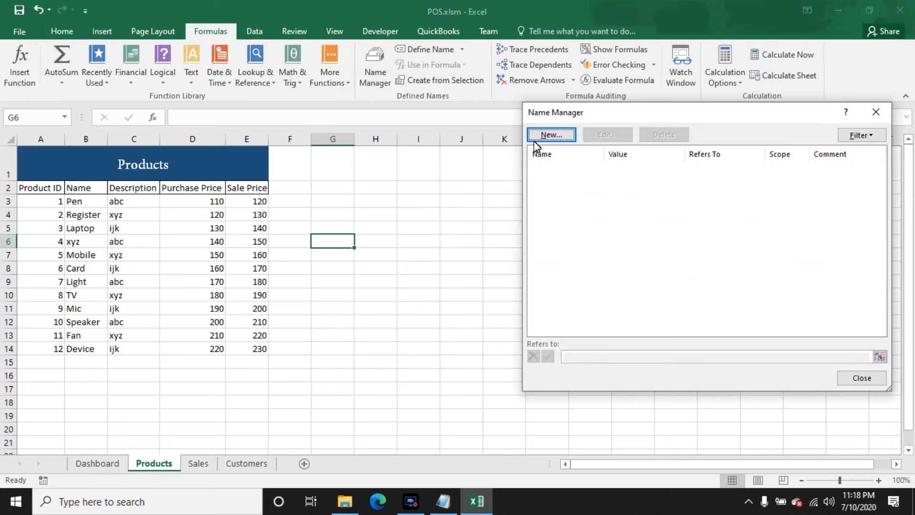
pyautogui.click(553, 137)
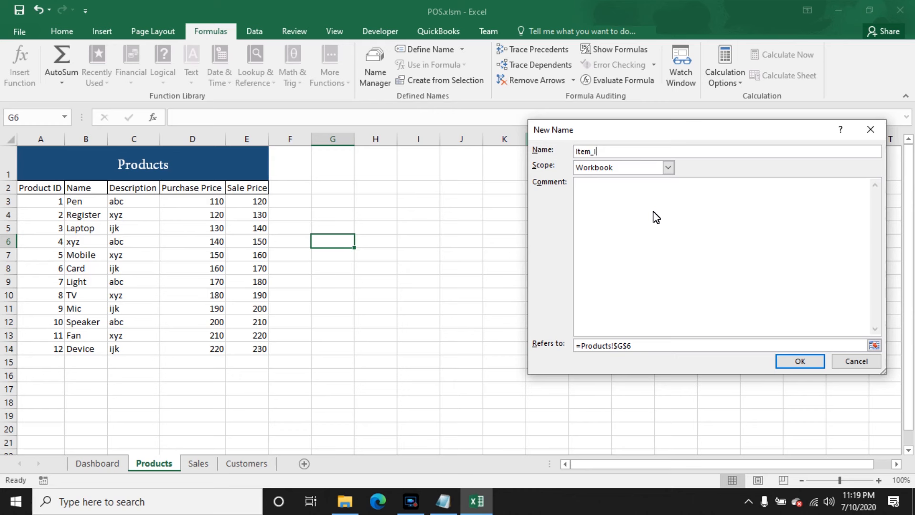
pyautogui.doubleClick(634, 345)
pyautogui.write('=OFFSET(Products!$A$2,1,,COUNTA(Products!$A$2:$A$9999)-1,1)')
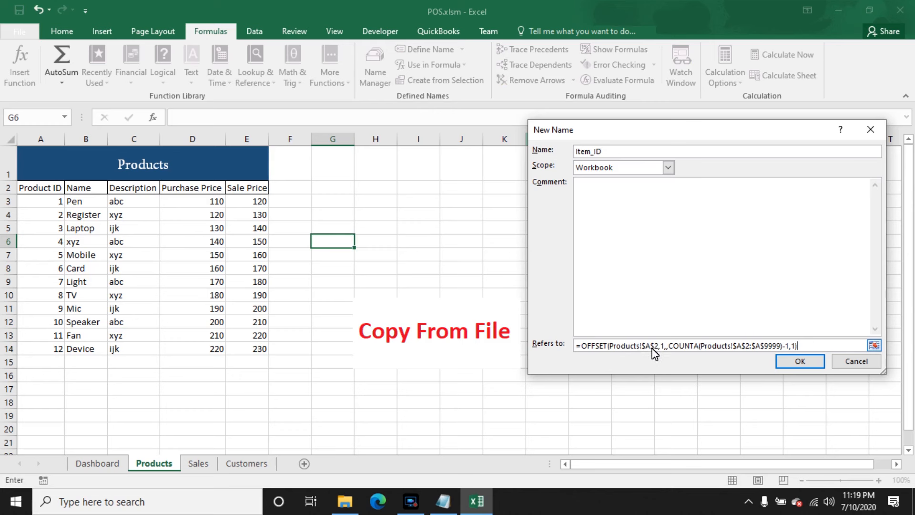
pyautogui.click(827, 345)
pyautogui.click(814, 342)
pyautogui.click(809, 347)
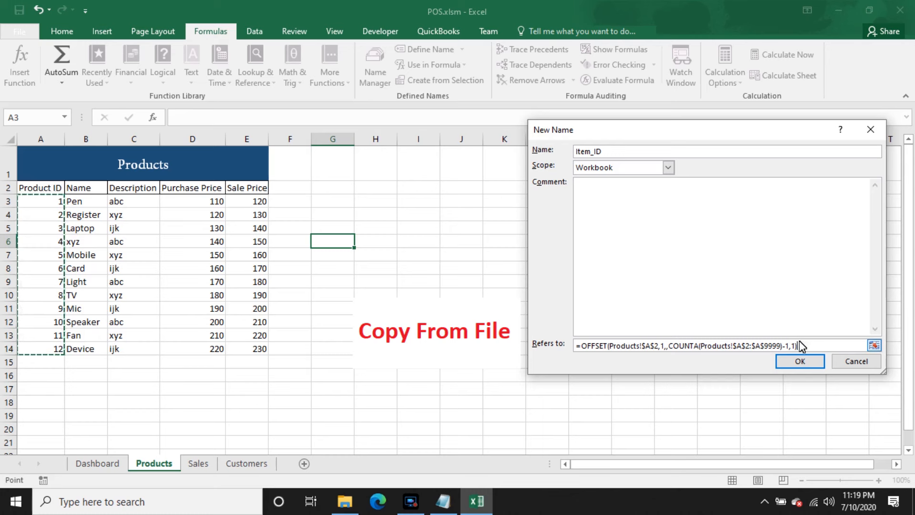
pyautogui.click(814, 362)
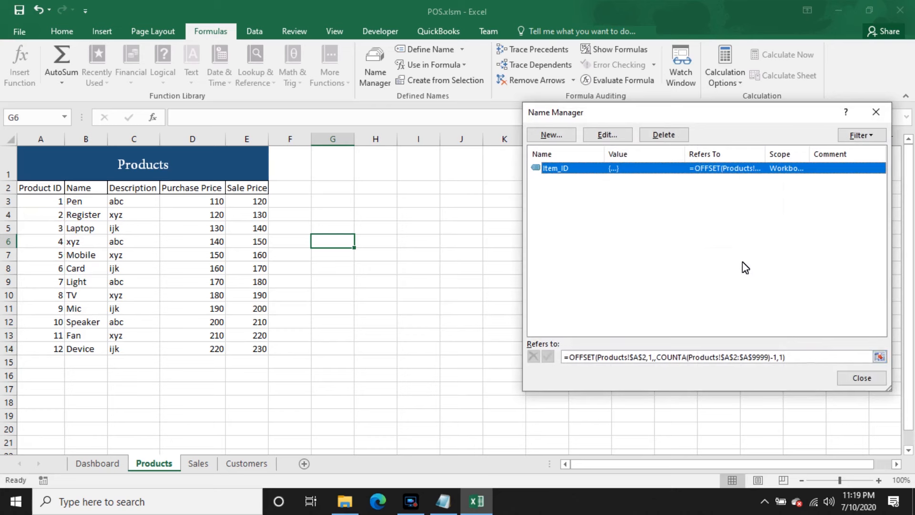
pyautogui.click(854, 378)
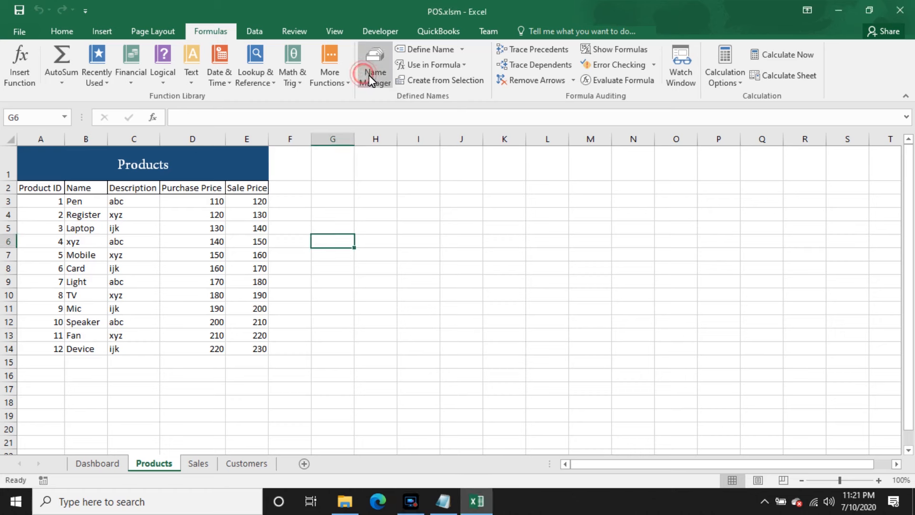
# Step: Start a new name Item_Price referring to the OFFSET/COUNTA formula over Products column E
pyautogui.click(373, 74)
pyautogui.click(552, 135)
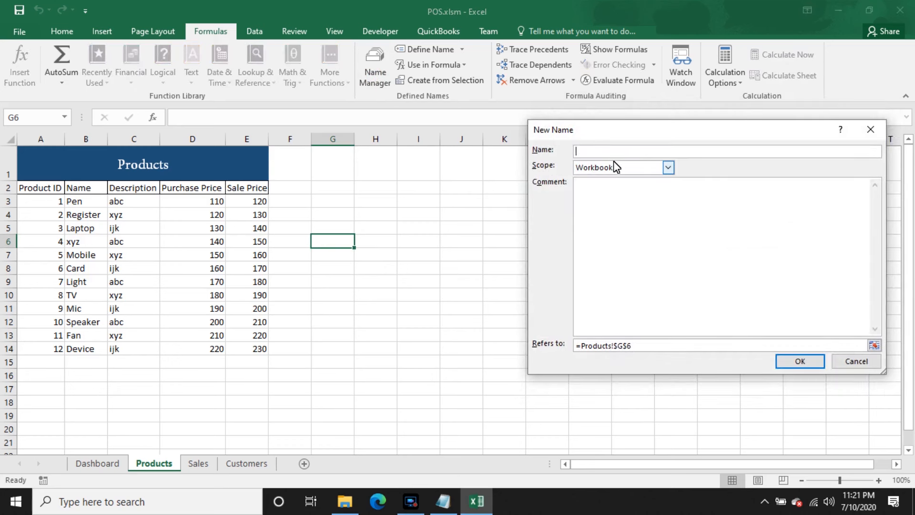
pyautogui.write('Item_Price')
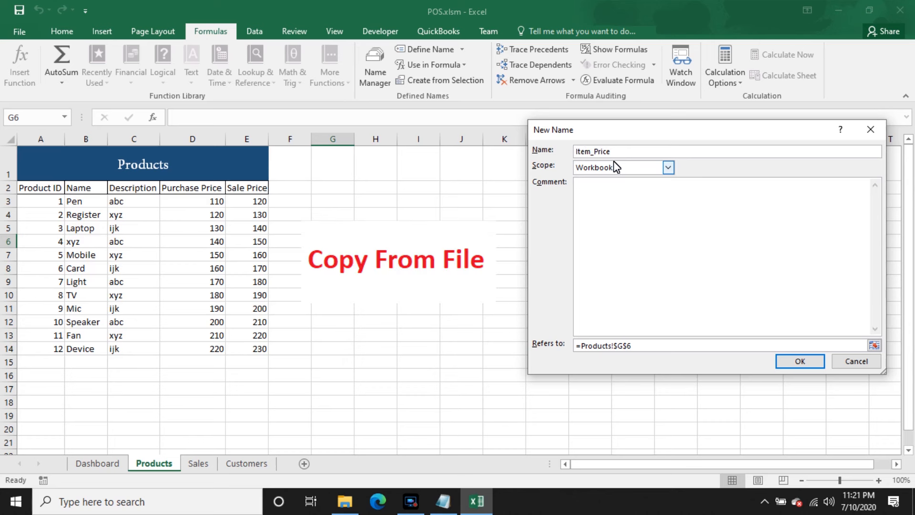
pyautogui.click(642, 345)
pyautogui.hotkey('ctrl', 'a')
pyautogui.hotkey('ctrl', 'v')
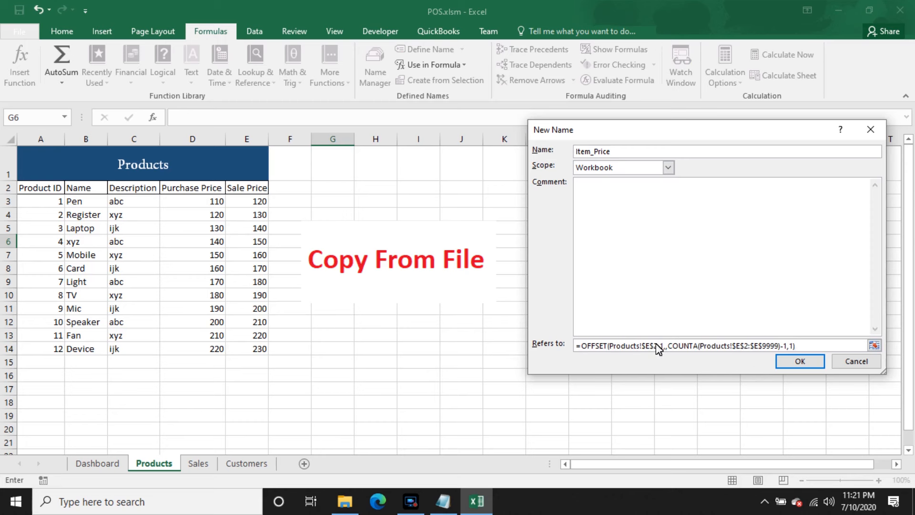
pyautogui.press('Tab')
# Step: Verify the Item_Price range, save the name, and go to the Sales sheet
pyautogui.click(810, 345)
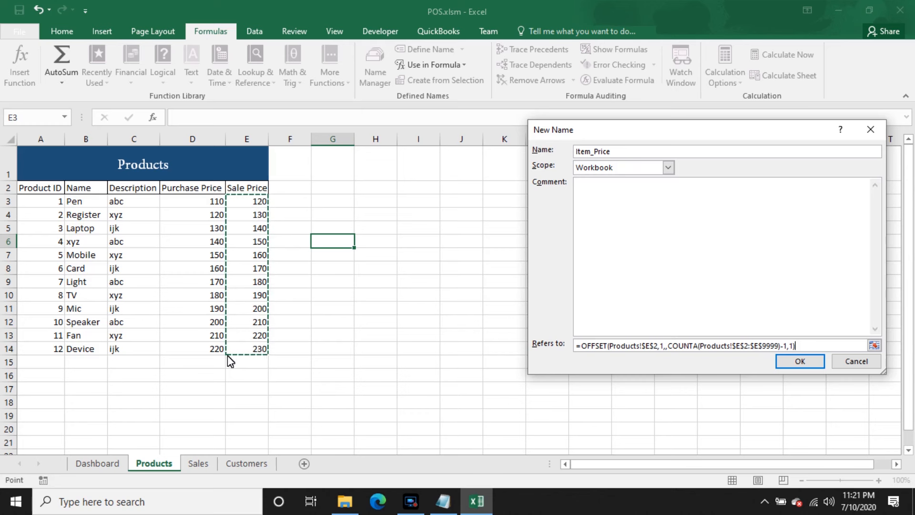
pyautogui.click(800, 300)
pyautogui.click(801, 346)
pyautogui.click(804, 319)
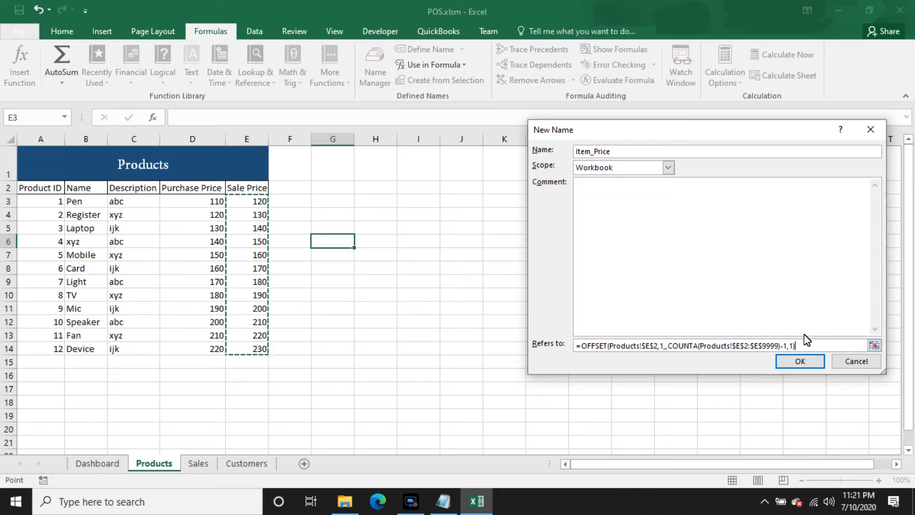
pyautogui.click(802, 358)
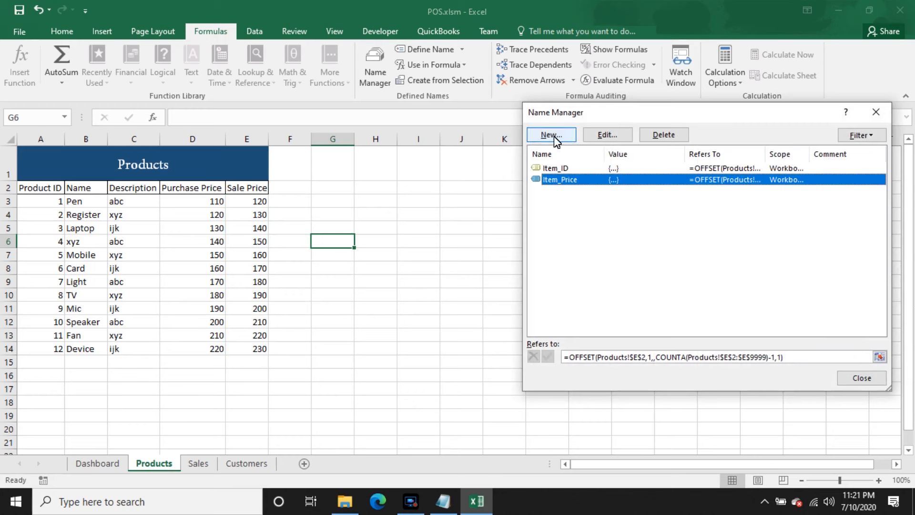
pyautogui.click(876, 112)
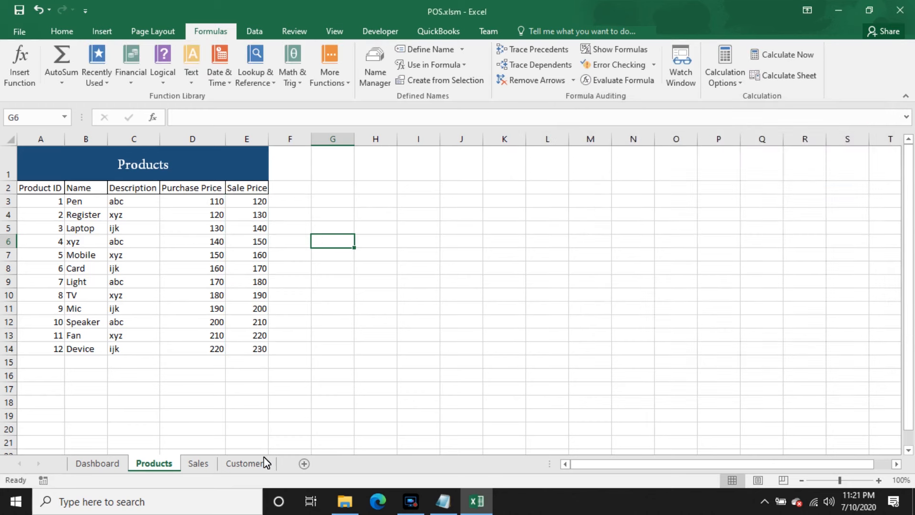
pyautogui.click(196, 463)
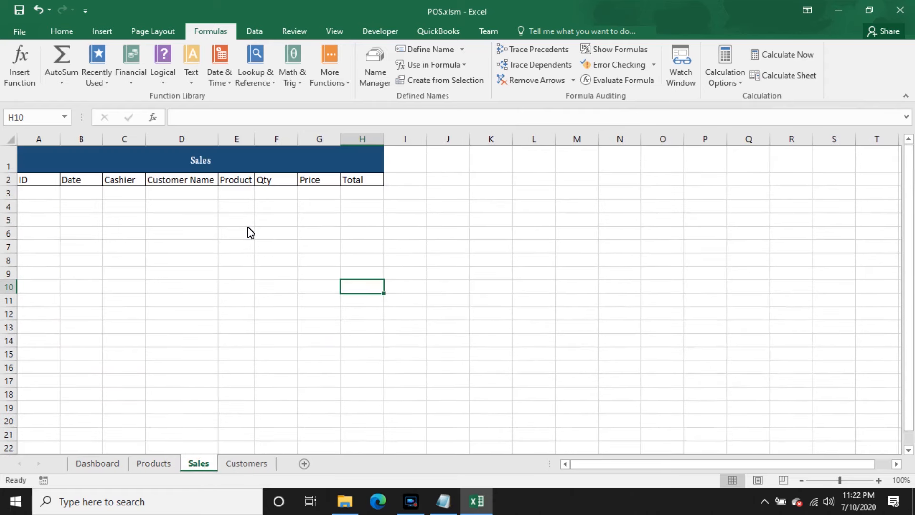
# Step: Enter ID 1, date 7/10/2020 and cashier Abc in Sales A3:C3
pyautogui.click(51, 194)
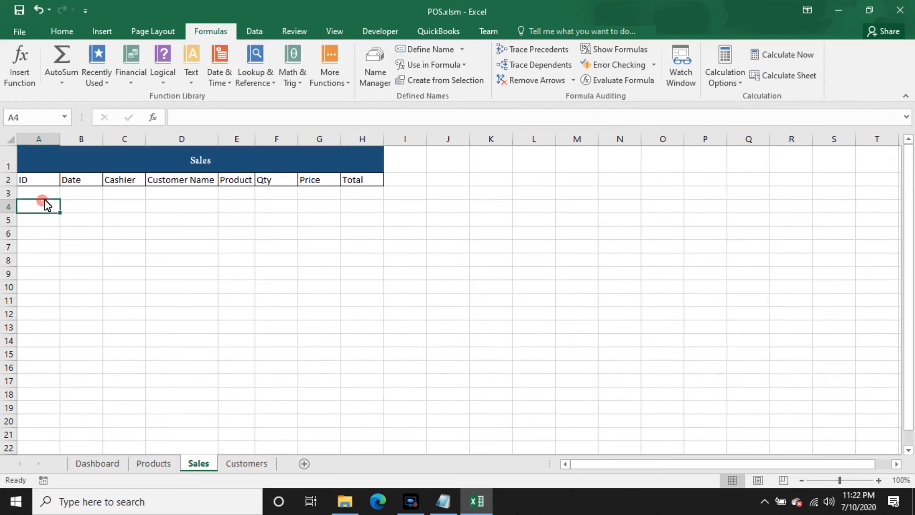
pyautogui.write('1')
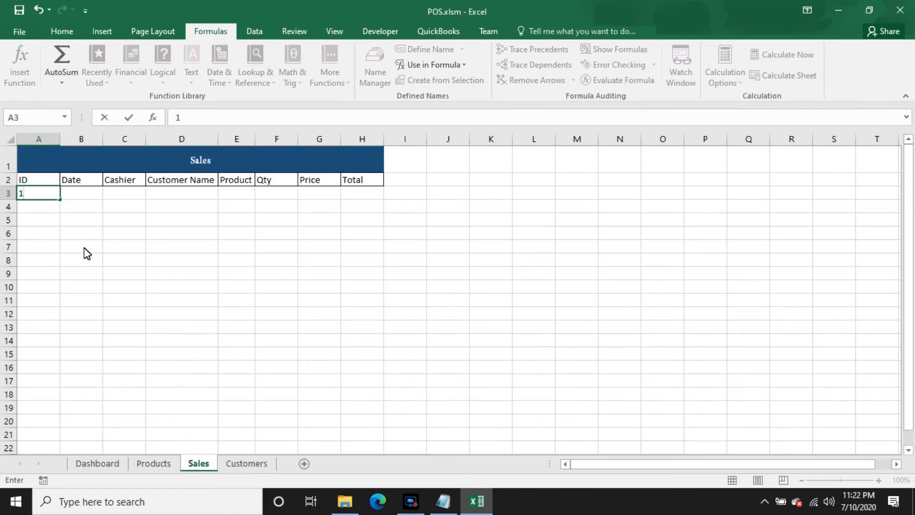
pyautogui.press('Tab')
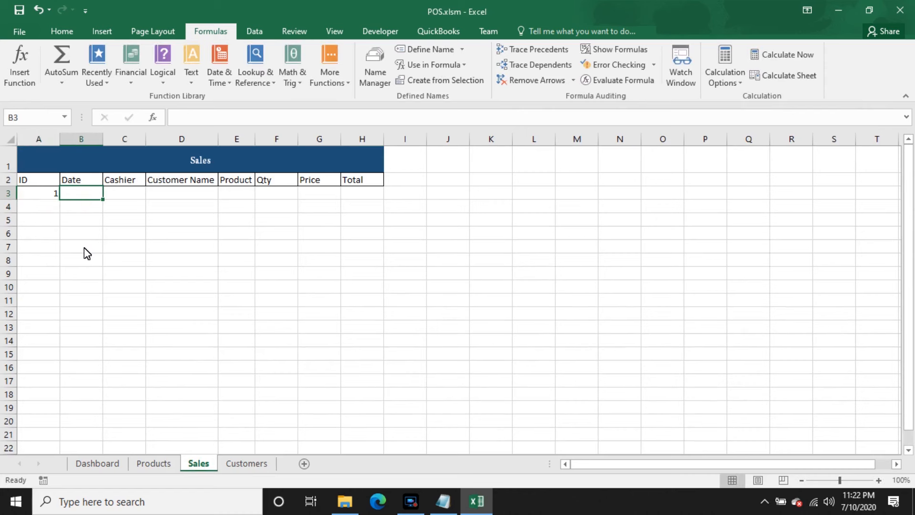
pyautogui.write('7/10/2020')
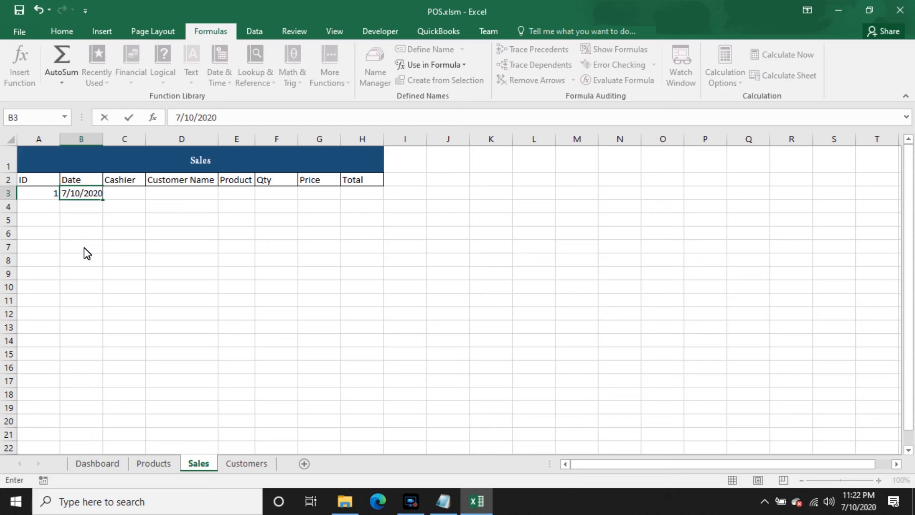
pyautogui.press('Return')
pyautogui.press('Up')
pyautogui.press('Right')
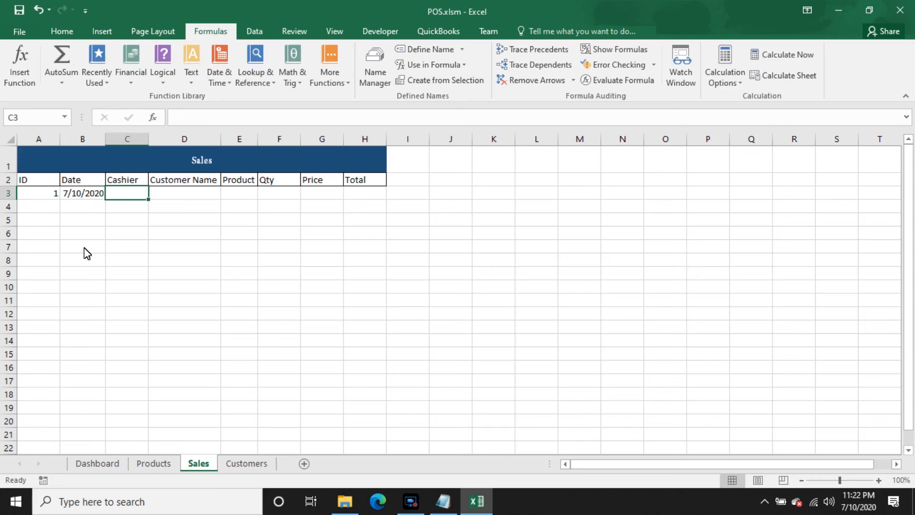
pyautogui.write('Abc')
pyautogui.press('Tab')
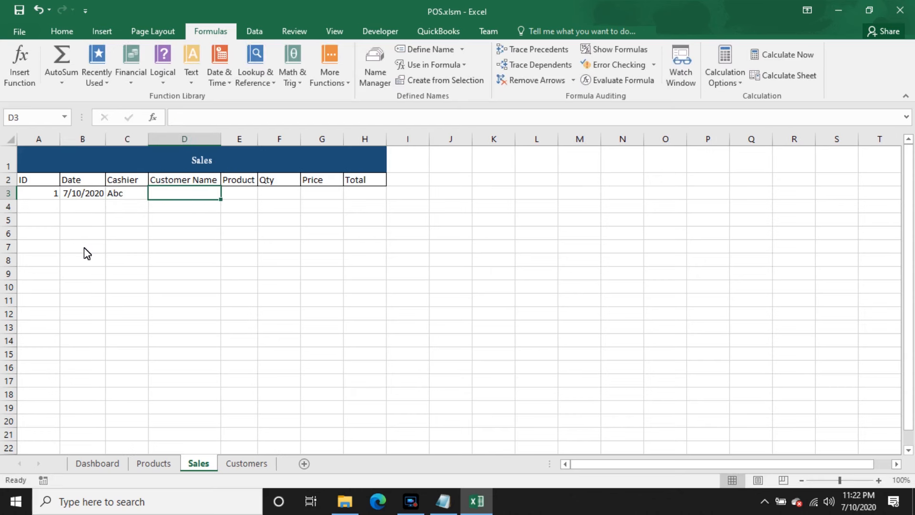
# Step: Enter customer xyz, product Pen, Qty 1, Price 10 and Total 10 in D3:H3
pyautogui.write('xyz')
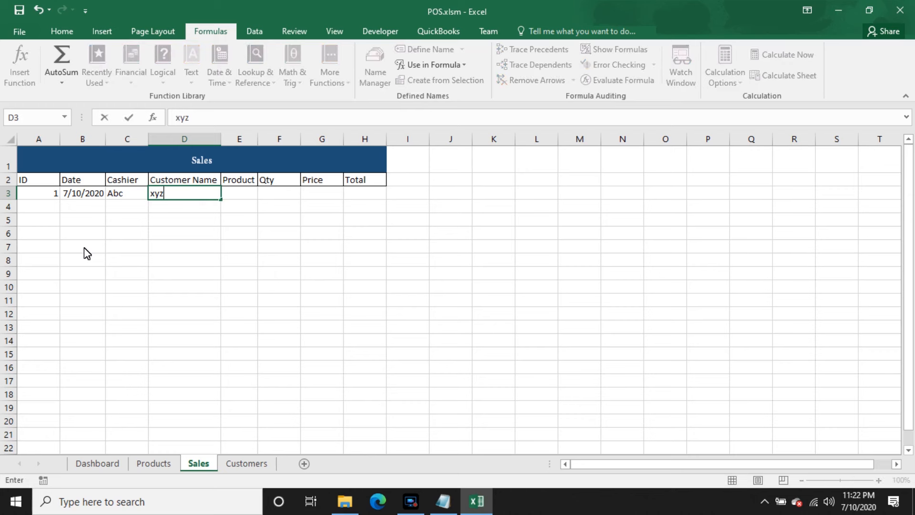
pyautogui.press('Tab')
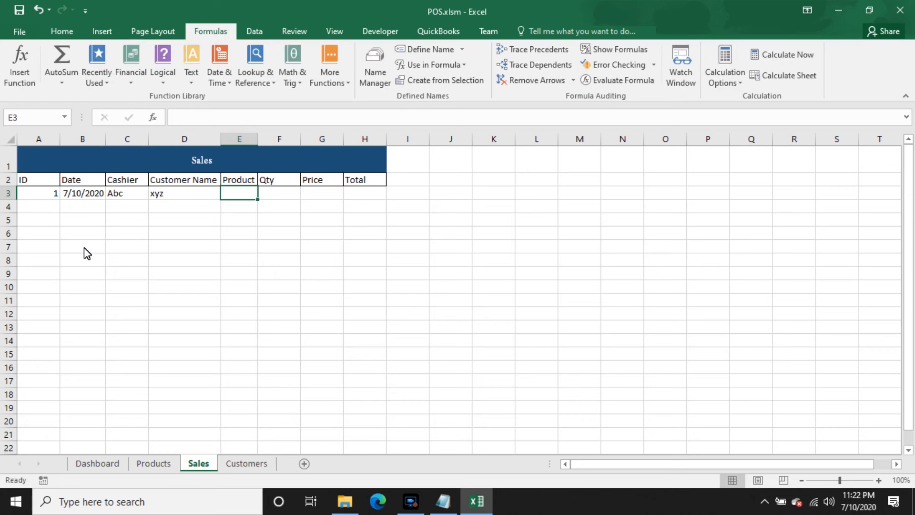
pyautogui.write('Pe')
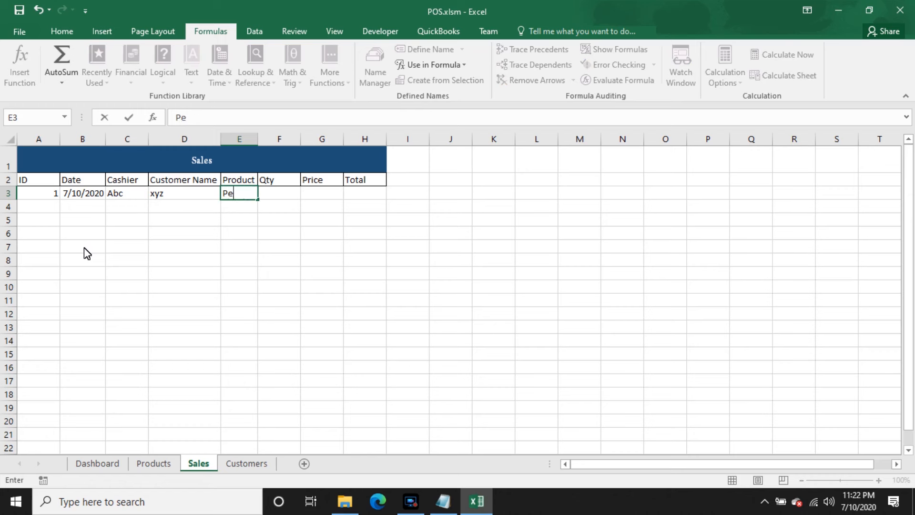
pyautogui.write('n')
pyautogui.press('Tab')
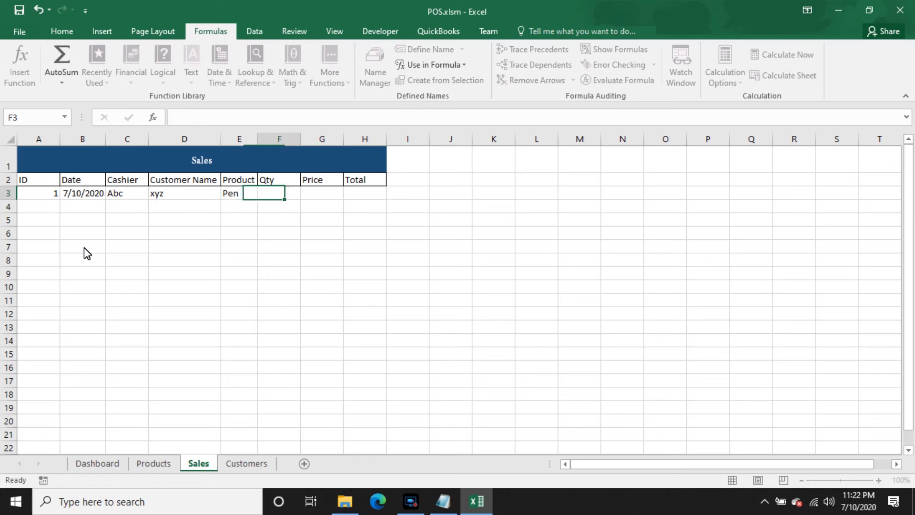
pyautogui.write('1')
pyautogui.press('Tab')
pyautogui.write('1')
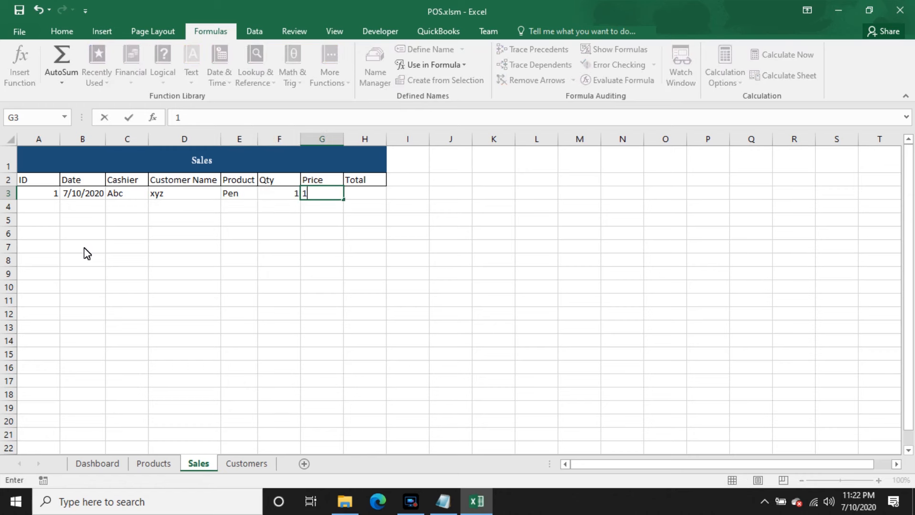
pyautogui.write('0')
pyautogui.press('Tab')
pyautogui.write('10')
pyautogui.press('Return')
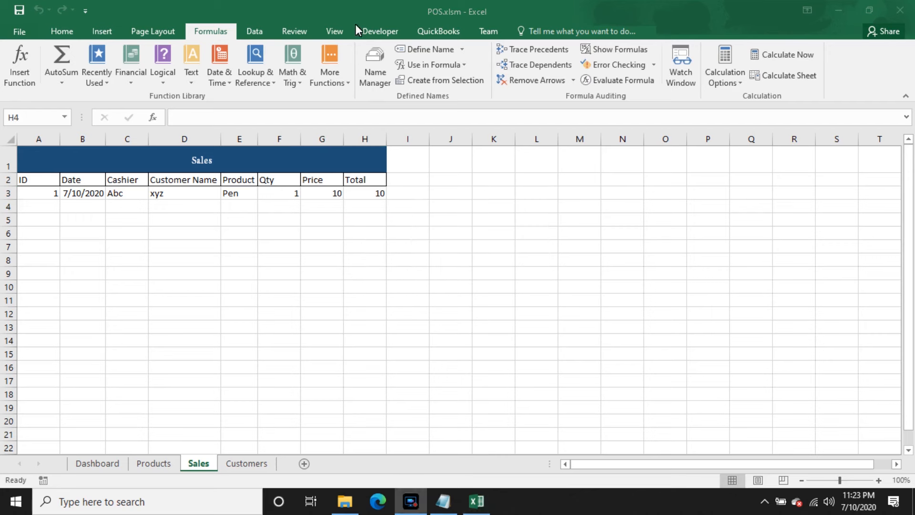
# Step: Create a new workbook name RecNumb in the Name Manager
pyautogui.click(366, 75)
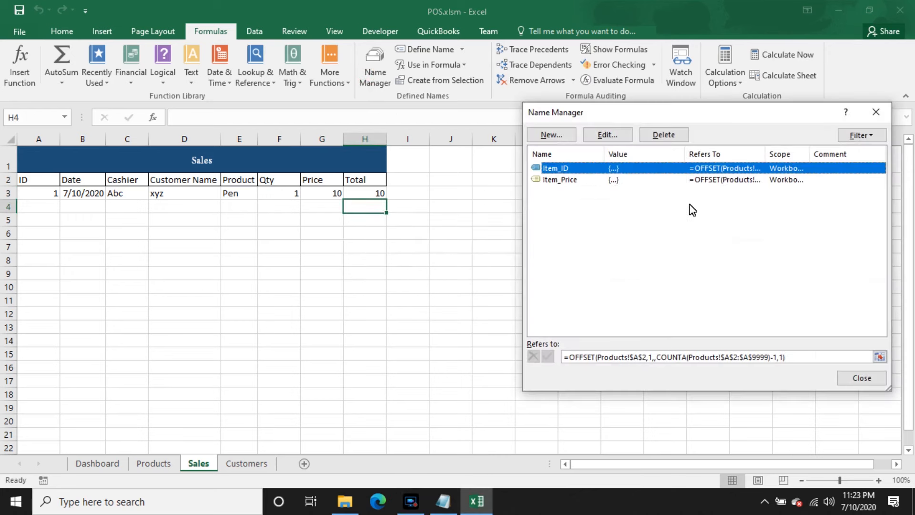
pyautogui.click(544, 136)
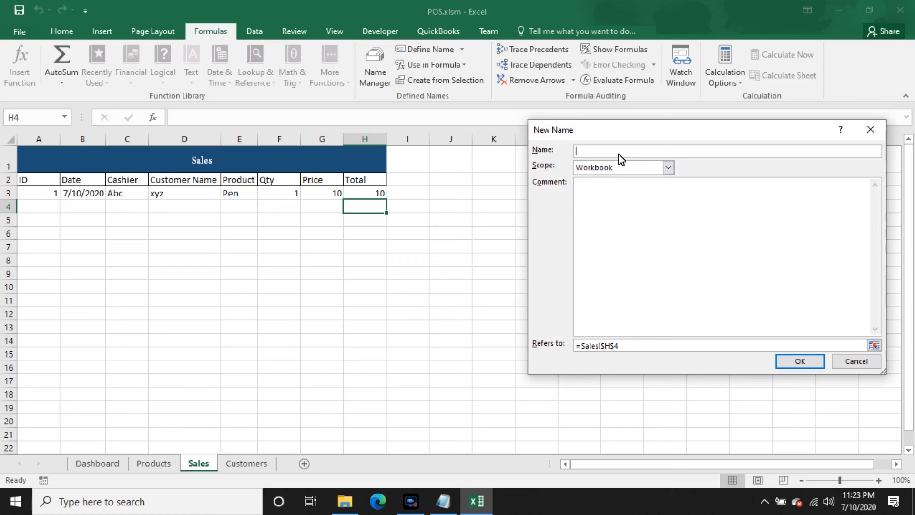
pyautogui.write('Red')
pyautogui.write('Numb')
pyautogui.press('Return')
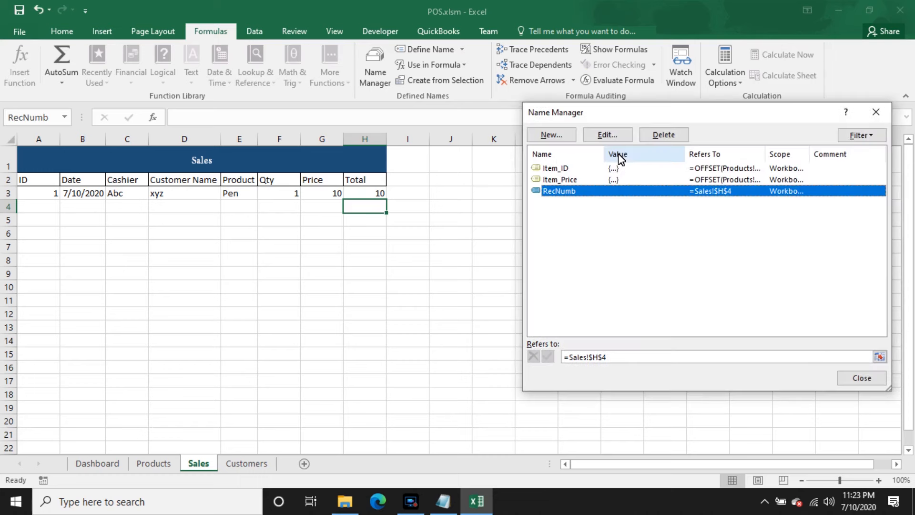
# Step: Set RecNumb to refer to =OFFSET(Sales!$A$2,1,,COUNTA(Sales!$A$2:$A$9999)-1,1)
pyautogui.click(609, 135)
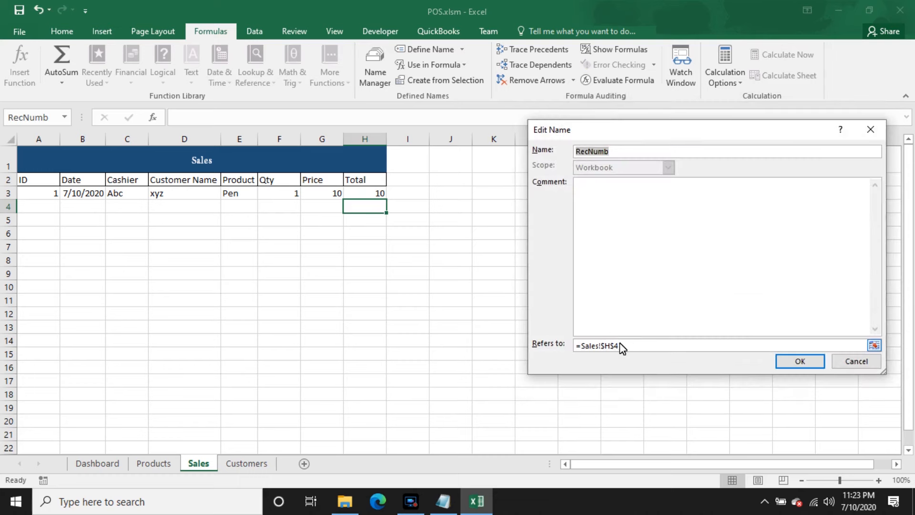
pyautogui.moveTo(625, 344); pyautogui.dragTo(542, 343)
pyautogui.write('=OFFSET(Sales!$A$2,1,,COUNTA(Sales!$A$2:$A$9992)-1,1)')
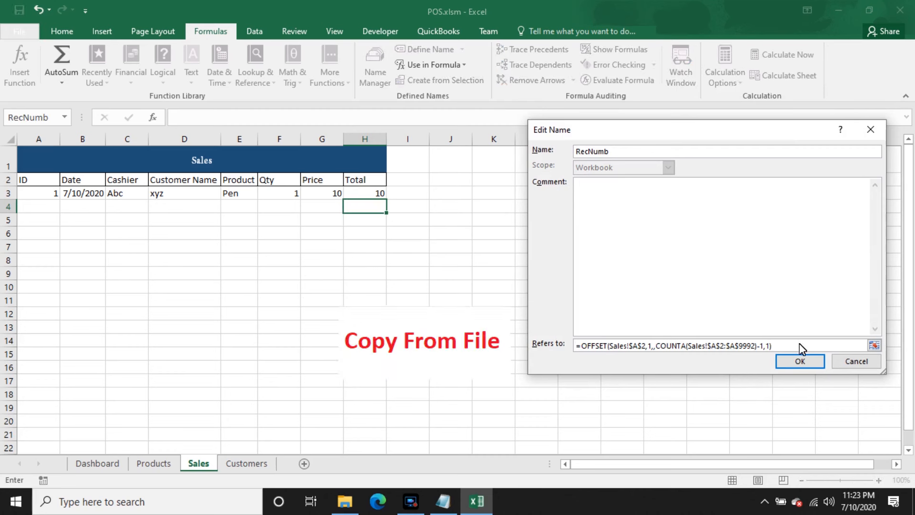
pyautogui.click(792, 318)
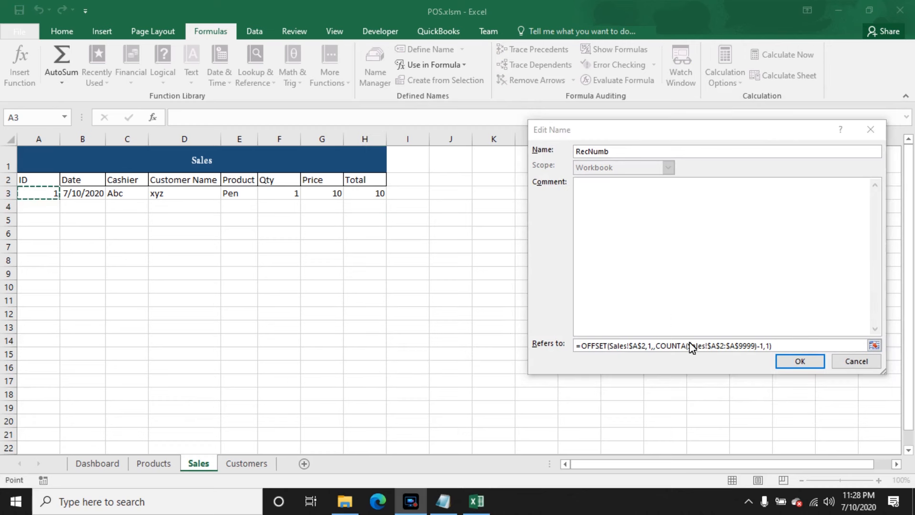
pyautogui.click(691, 346)
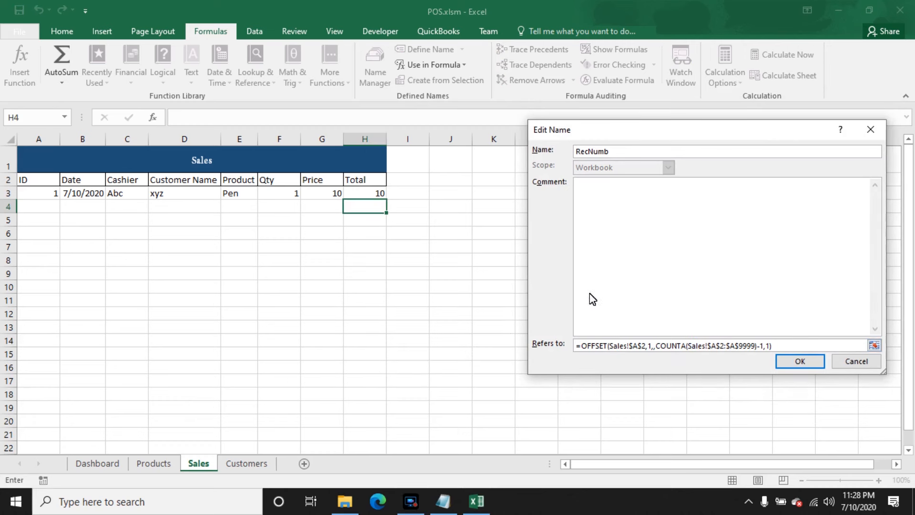
pyautogui.click(787, 346)
pyautogui.click(799, 360)
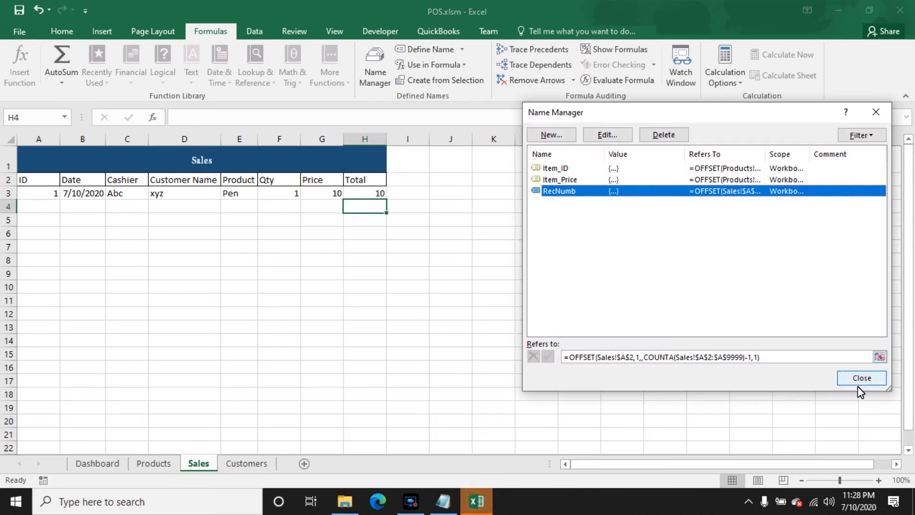
pyautogui.click(785, 359)
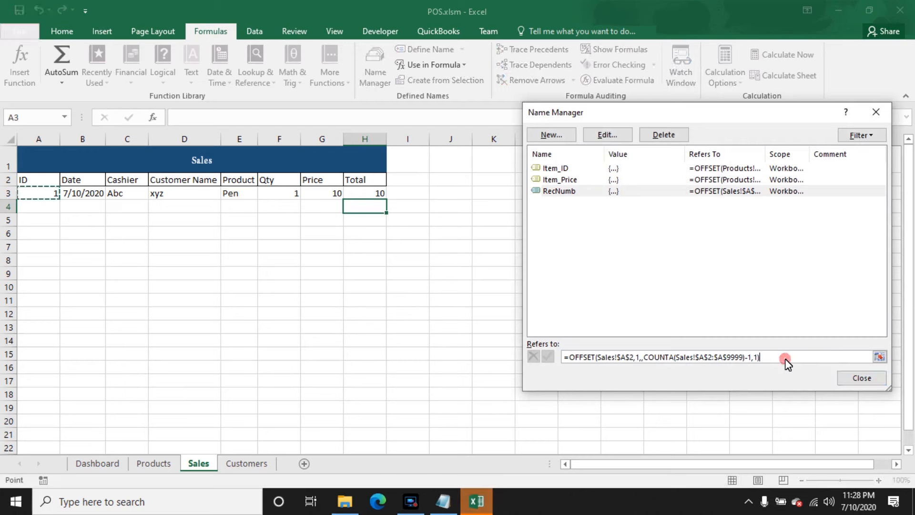
pyautogui.click(862, 378)
# Step: Look over the Product Row helper cell B21 and the Products sheet, back on Dashboard
pyautogui.click(493, 300)
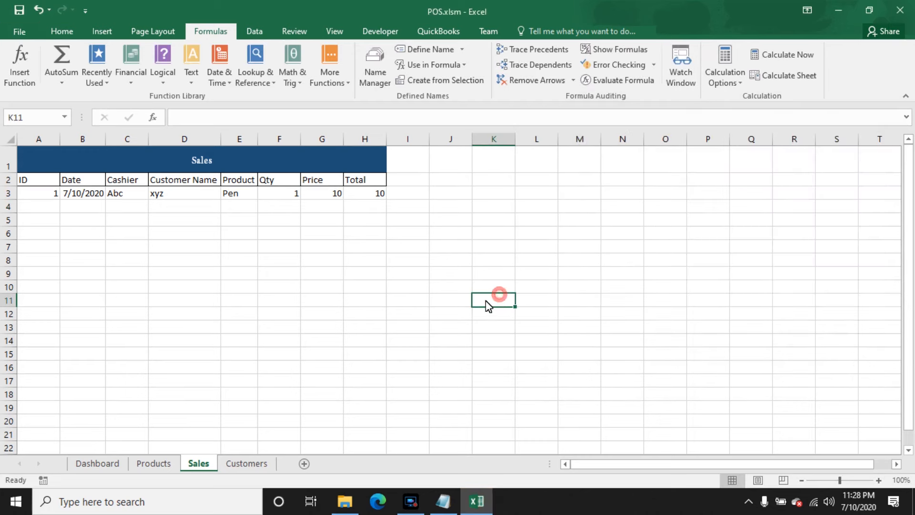
pyautogui.click(95, 464)
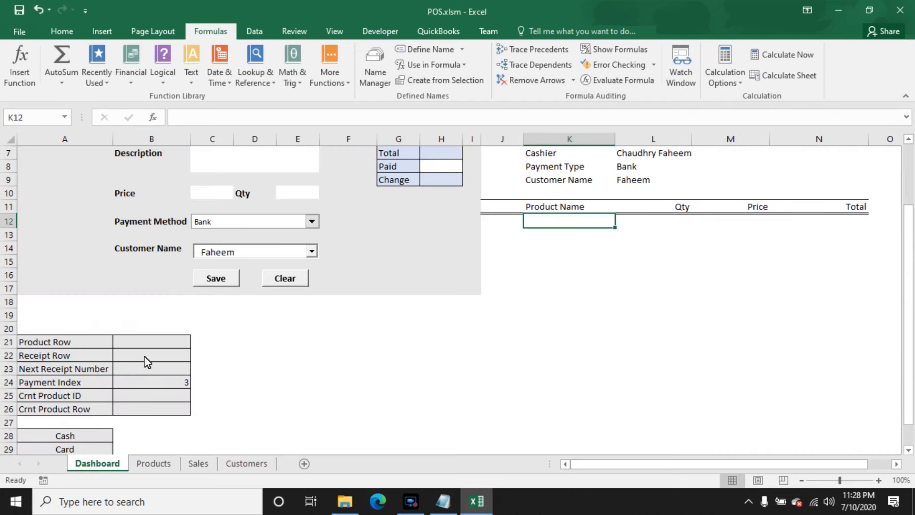
pyautogui.click(153, 345)
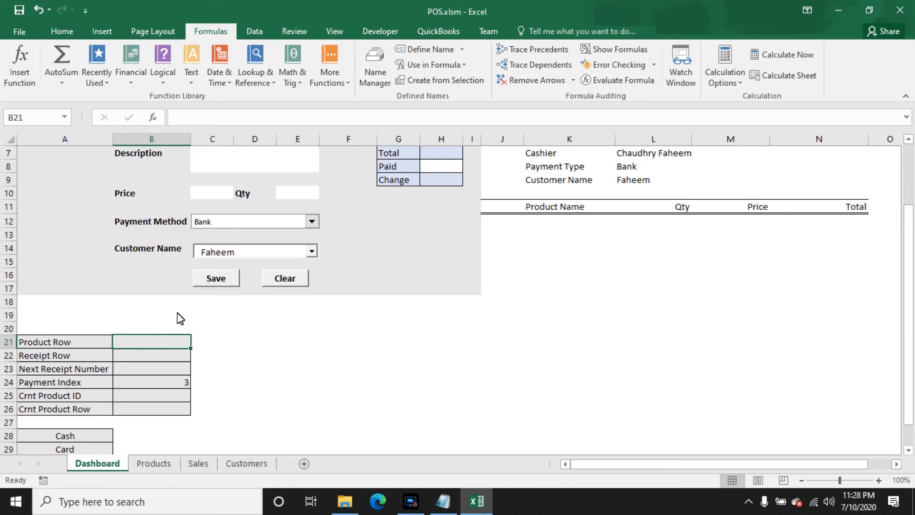
pyautogui.click(153, 463)
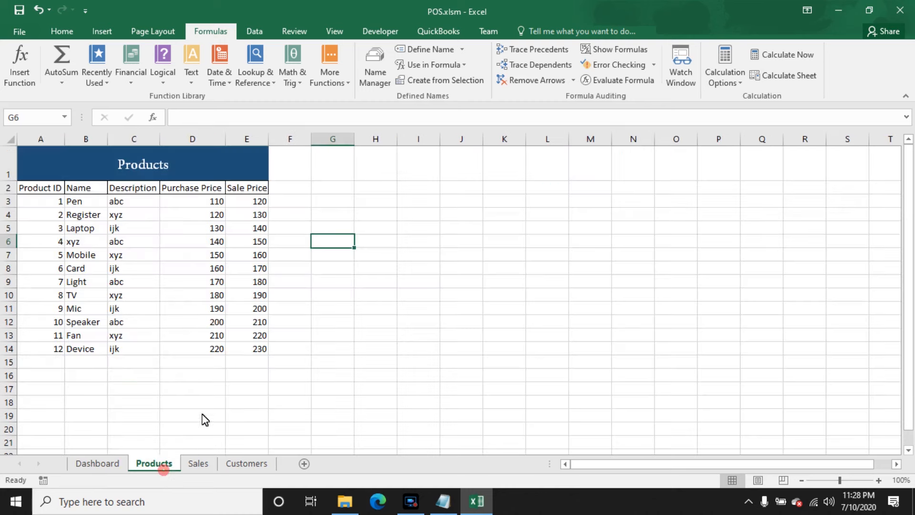
pyautogui.click(100, 463)
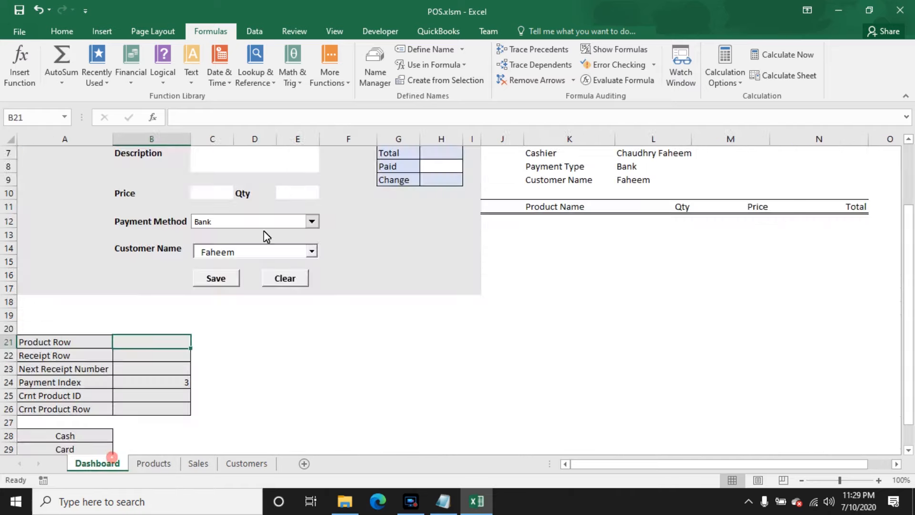
pyautogui.scroll(3, 264, 229)
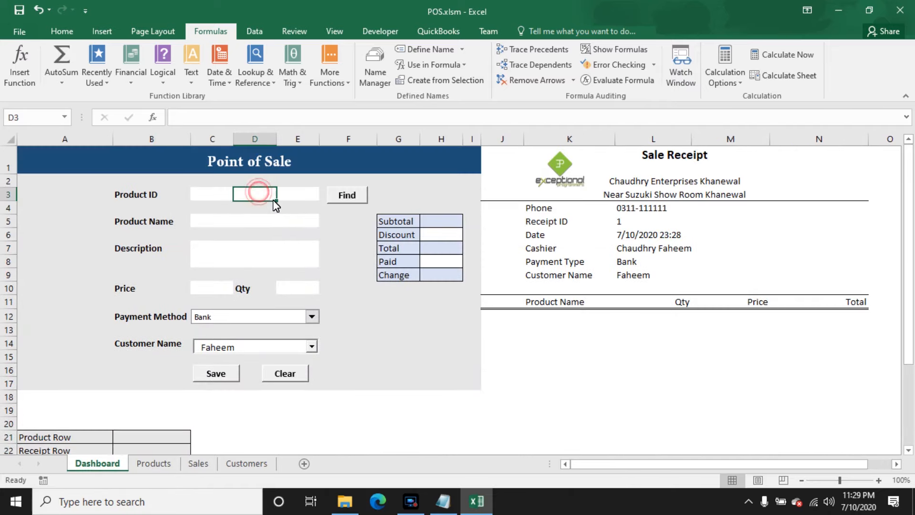
# Step: Merge C3:E3, C5:E5 and C7:E8 into wide Product ID, Name and Description boxes
pyautogui.moveTo(206, 196); pyautogui.dragTo(284, 201)
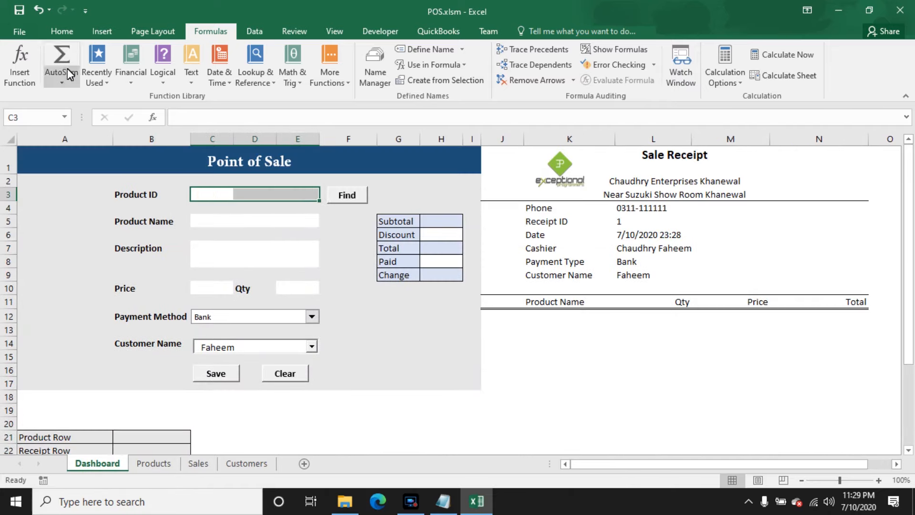
pyautogui.click(62, 31)
pyautogui.click(375, 76)
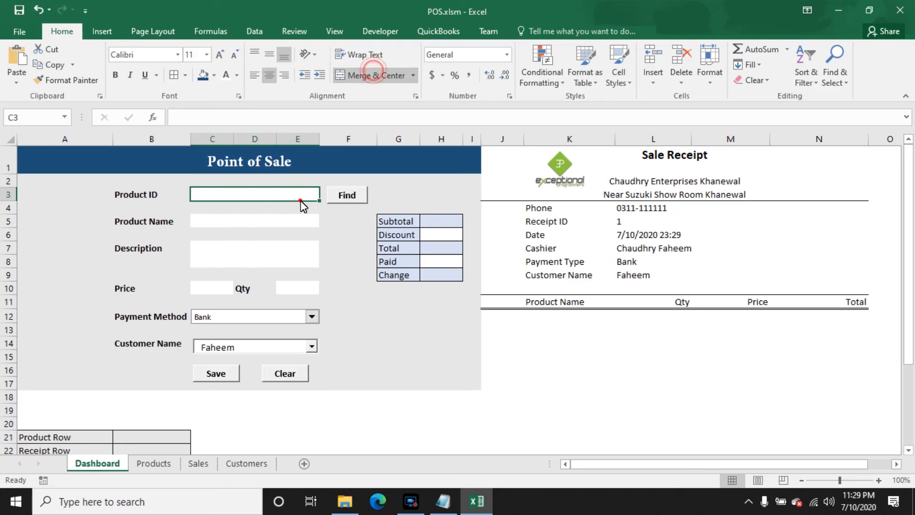
pyautogui.click(267, 216)
pyautogui.click(212, 222)
pyautogui.moveTo(212, 221); pyautogui.dragTo(286, 219)
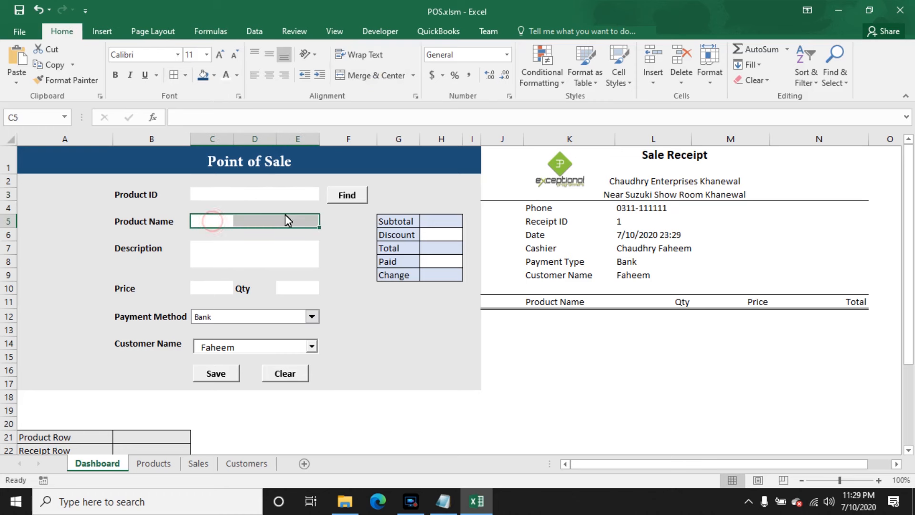
pyautogui.click(349, 75)
pyautogui.click(229, 249)
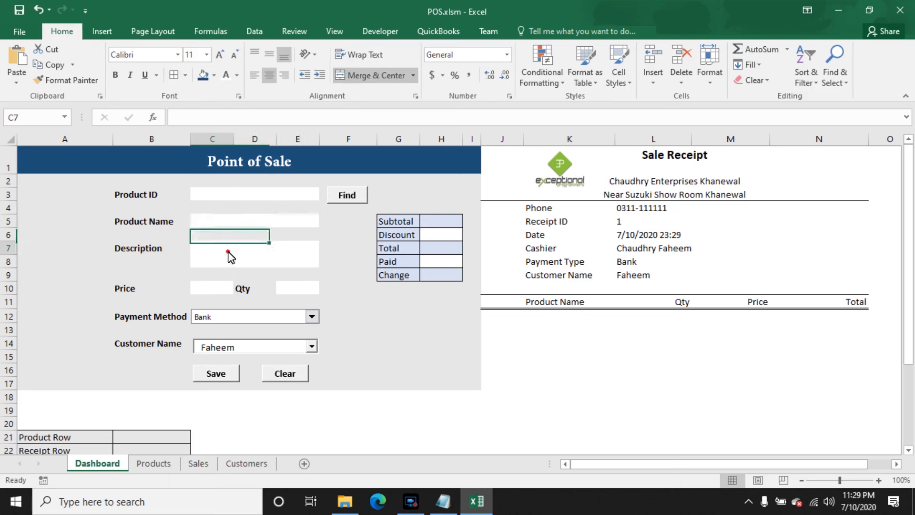
pyautogui.moveTo(229, 249); pyautogui.dragTo(288, 263)
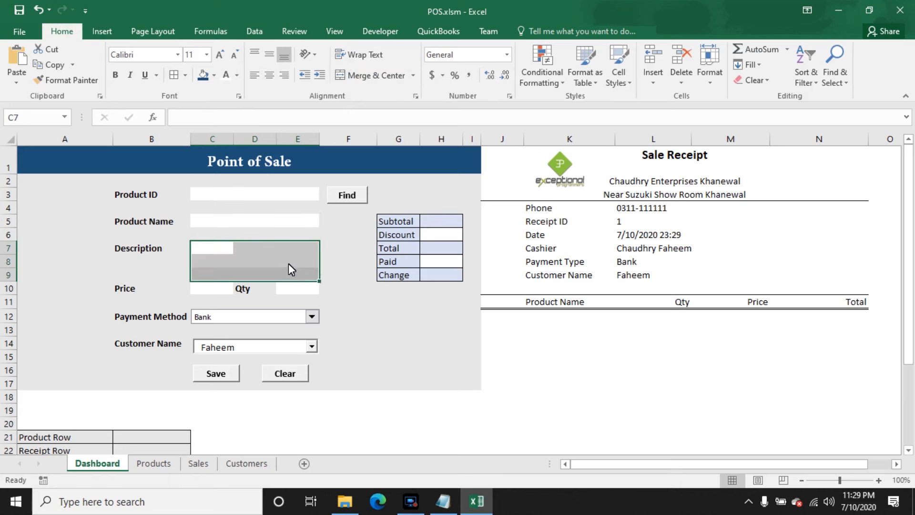
pyautogui.click(282, 256)
pyautogui.moveTo(210, 246); pyautogui.dragTo(286, 261)
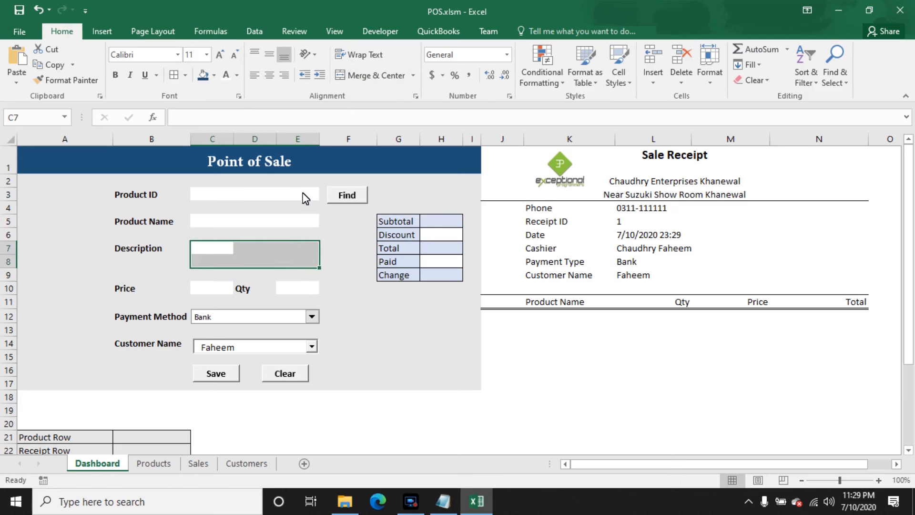
pyautogui.click(352, 76)
# Step: Enter Product ID 1 in the merged C3 box and left-align it
pyautogui.click(210, 289)
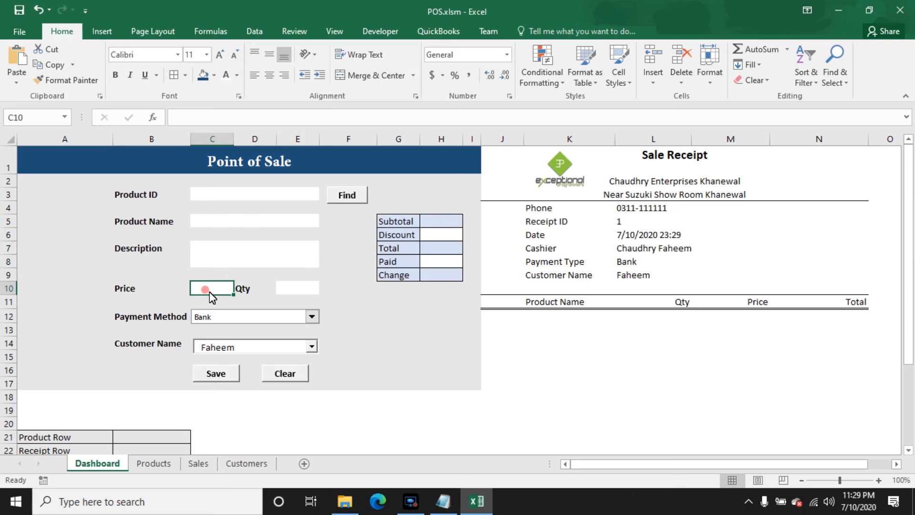
pyautogui.click(230, 196)
pyautogui.write('1')
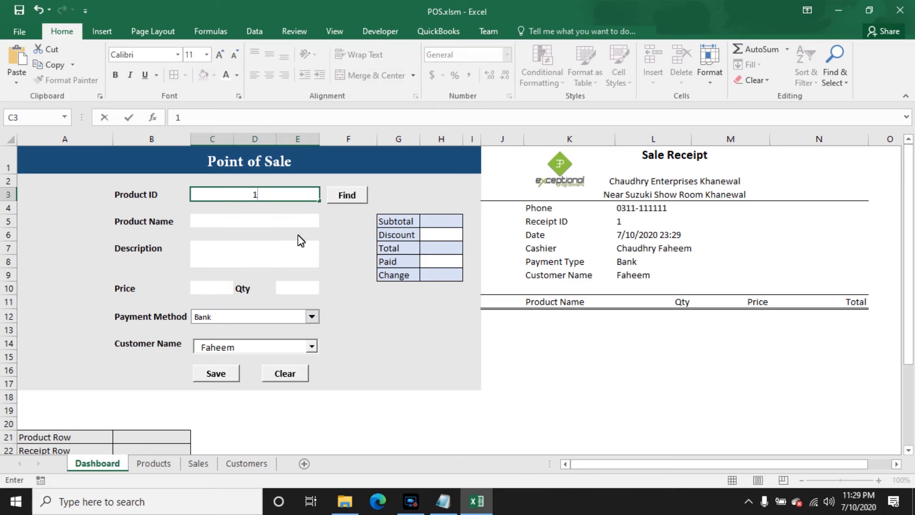
pyautogui.click(339, 224)
pyautogui.click(244, 194)
pyautogui.click(254, 75)
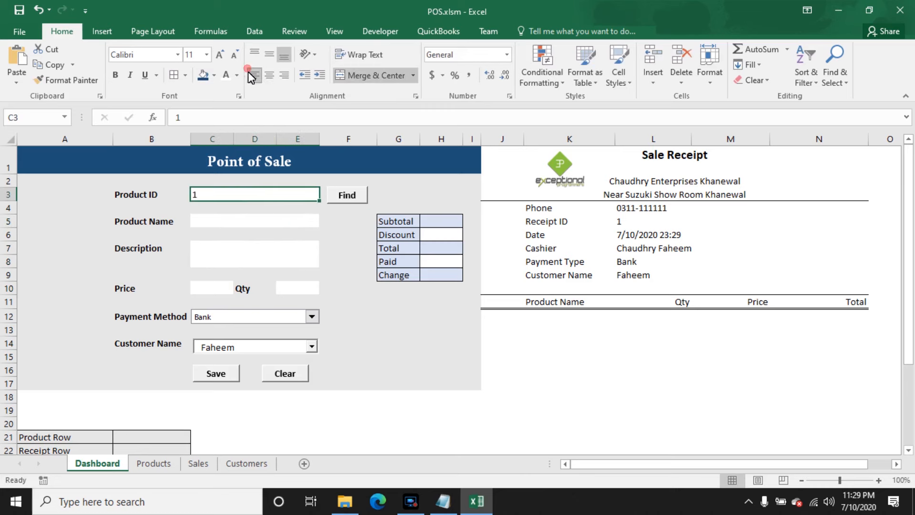
# Step: Check the first Product ID on the Products sheet, then select Dashboard cell B21
pyautogui.click(157, 463)
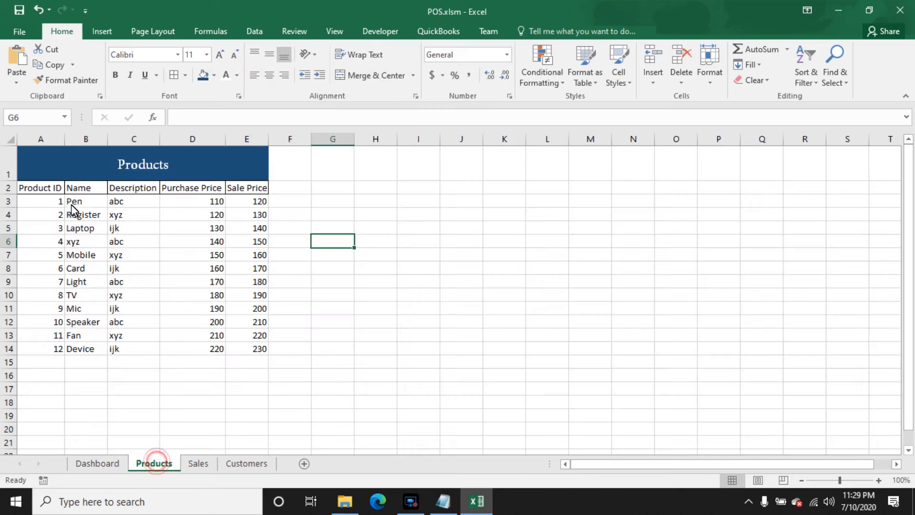
pyautogui.click(60, 205)
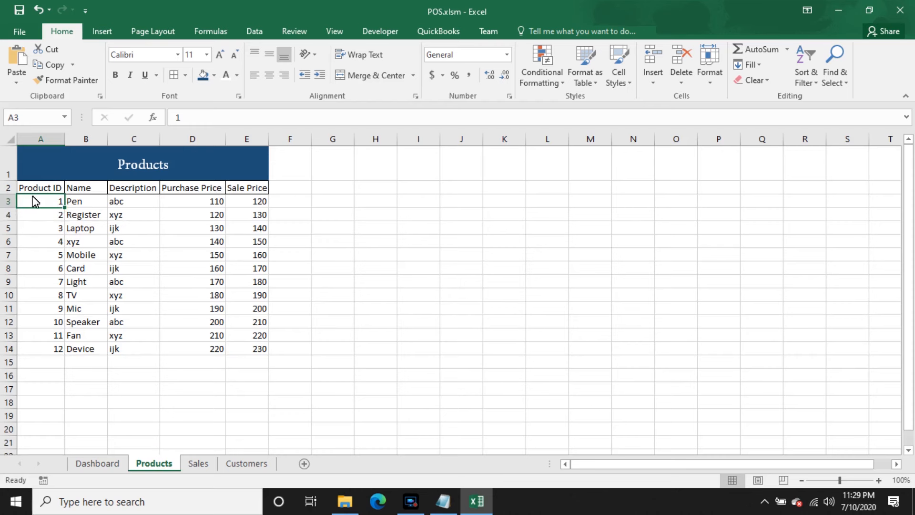
pyautogui.click(94, 465)
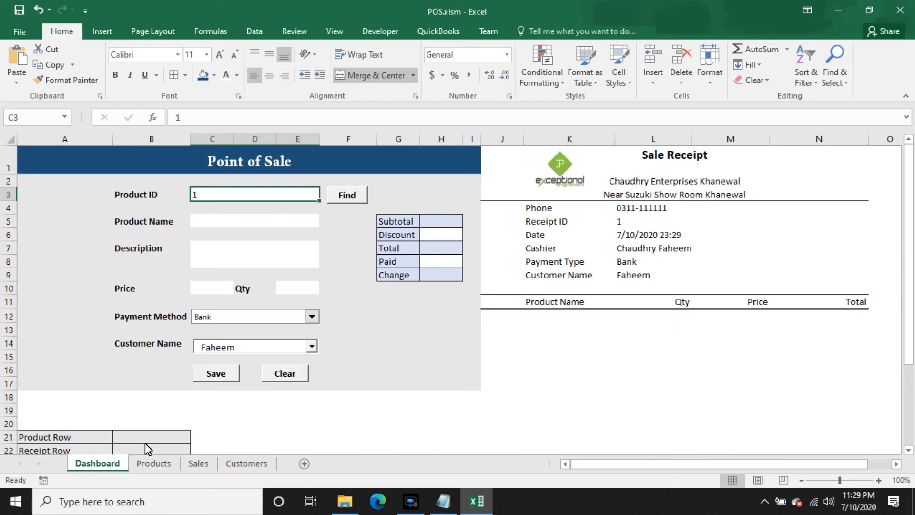
pyautogui.scroll(-2, 157, 410)
pyautogui.click(167, 345)
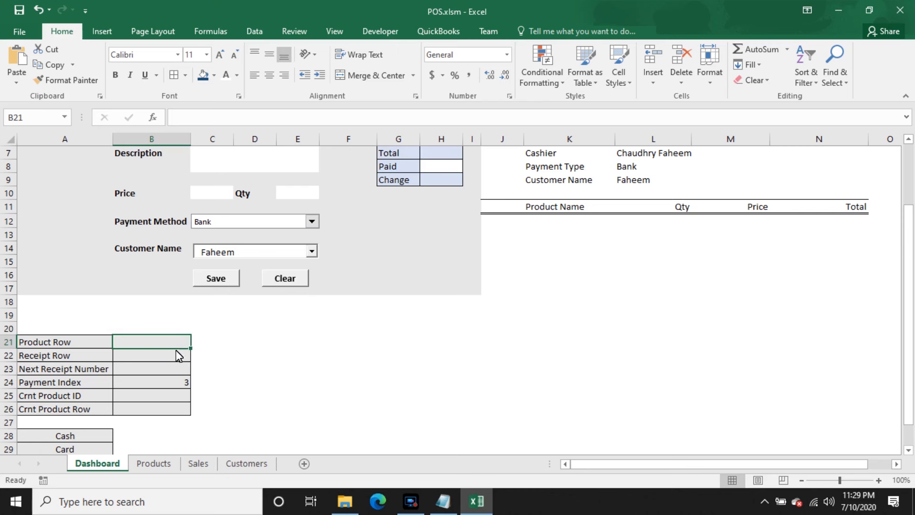
# Step: Begin the B21 formula as =IFERROR(MATCH(C3 using function autocomplete
pyautogui.doubleClick(155, 343)
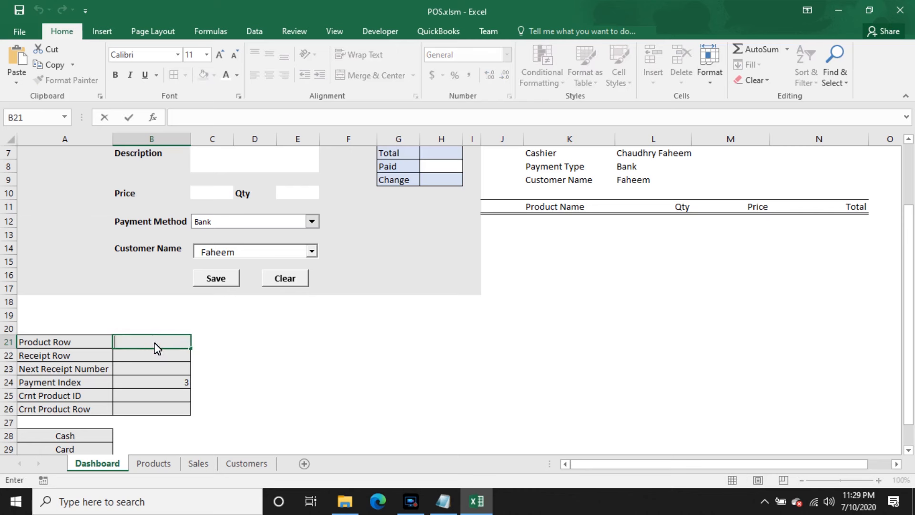
pyautogui.write('=if')
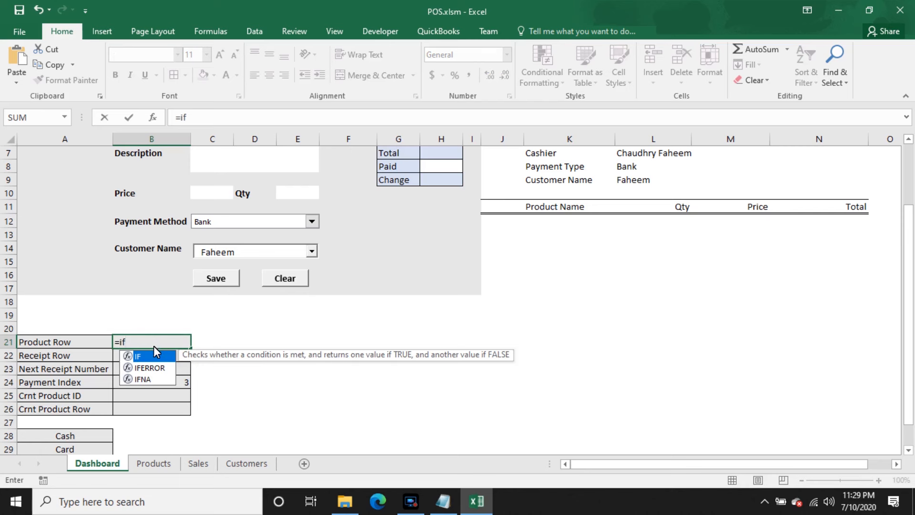
pyautogui.press('Down')
pyautogui.press('Tab')
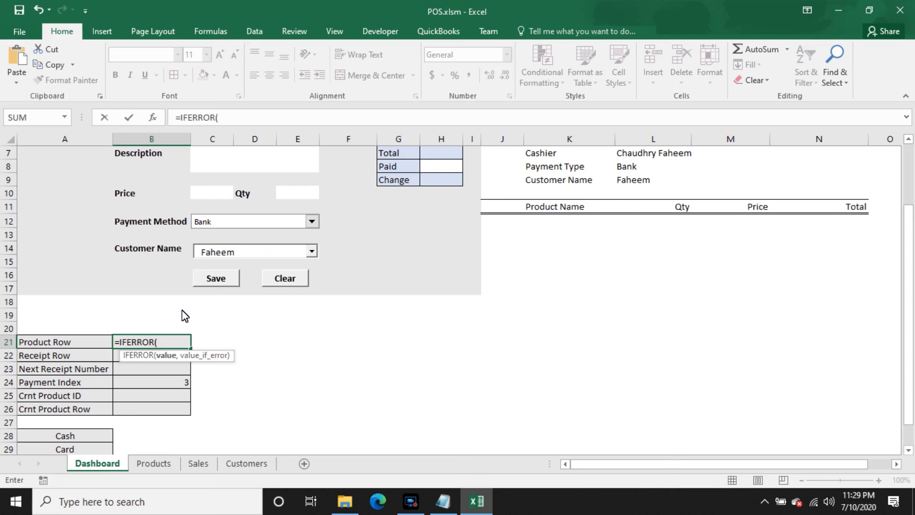
pyautogui.write('ma')
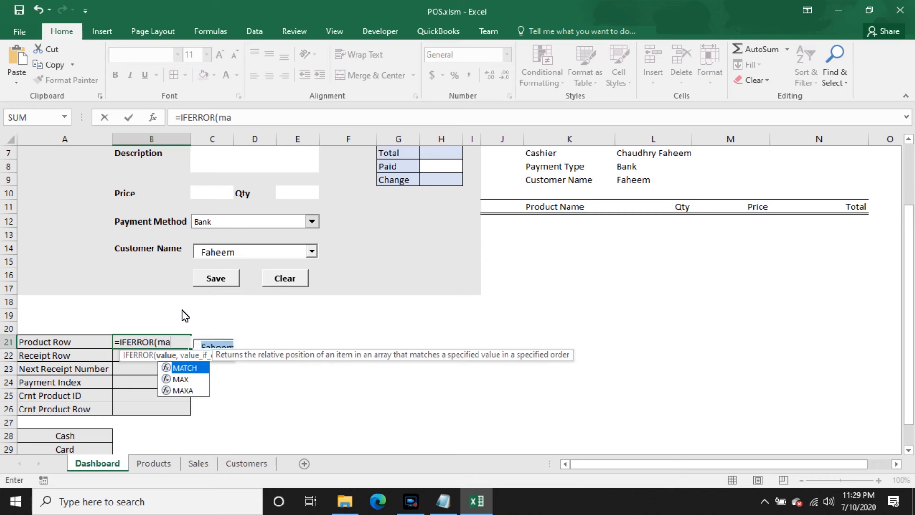
pyautogui.press('Tab')
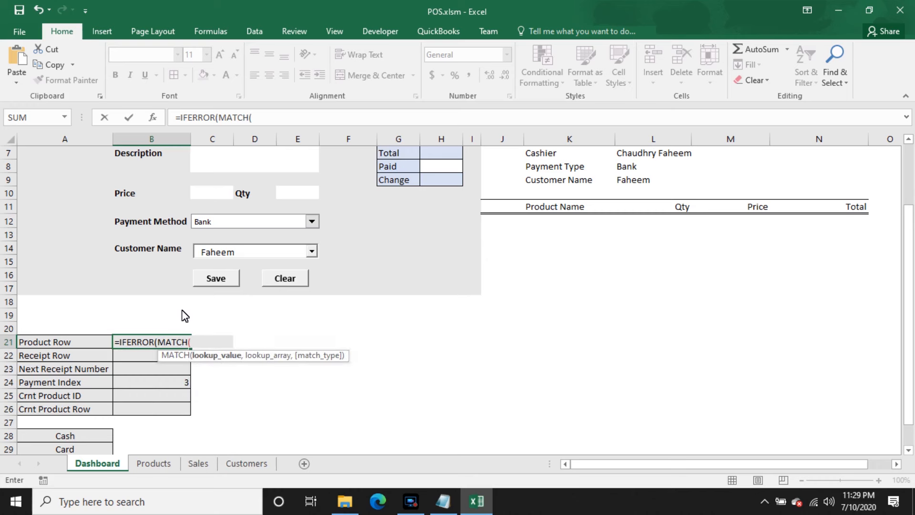
pyautogui.scroll(1, 296, 299)
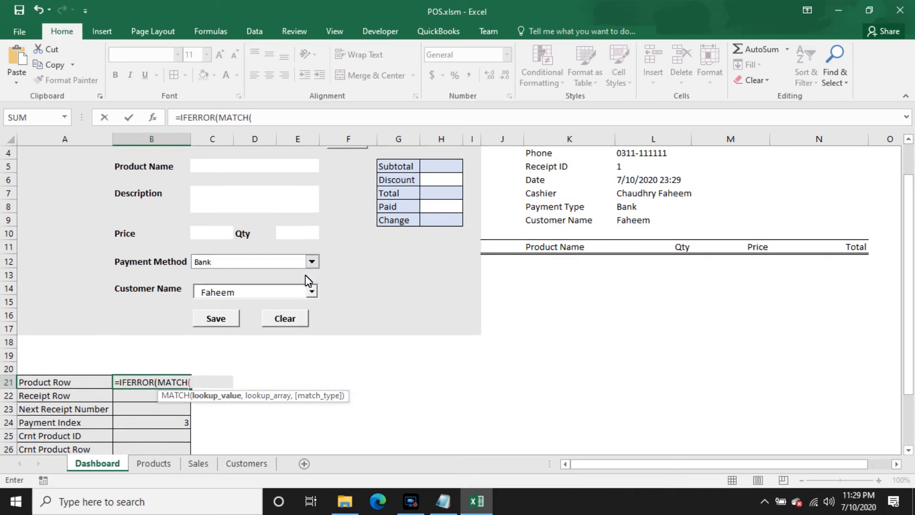
pyautogui.scroll(1, 388, 311)
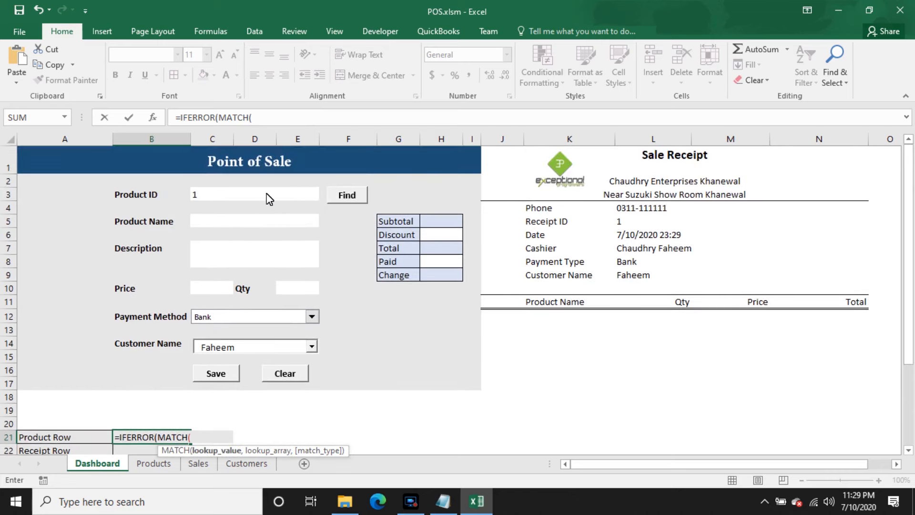
pyautogui.click(266, 193)
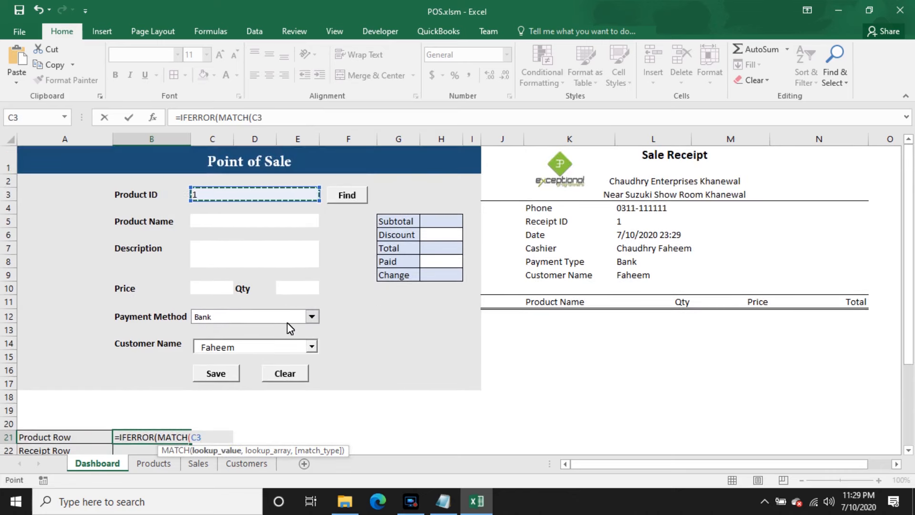
# Step: Complete it as =IFERROR(MATCH(C3,Item_ID,0)+2,"") and commit, returning 3
pyautogui.scroll(-1, 287, 324)
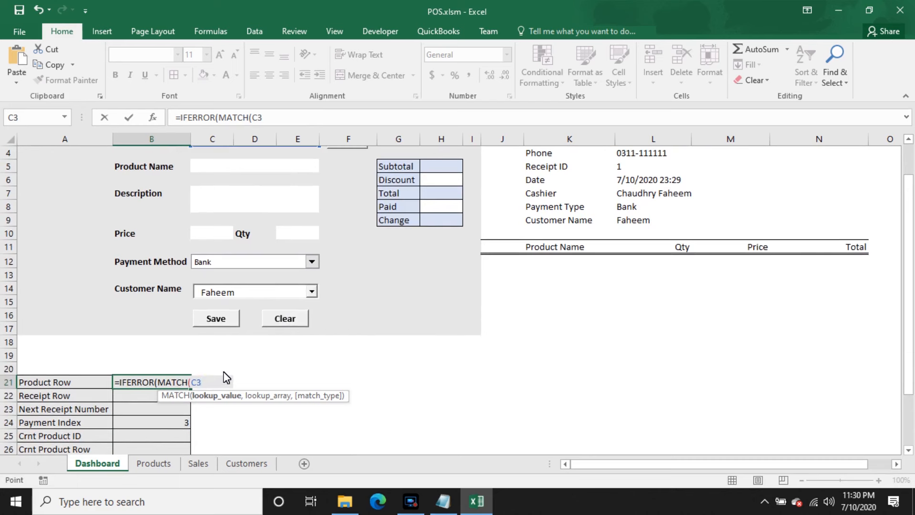
pyautogui.write(',')
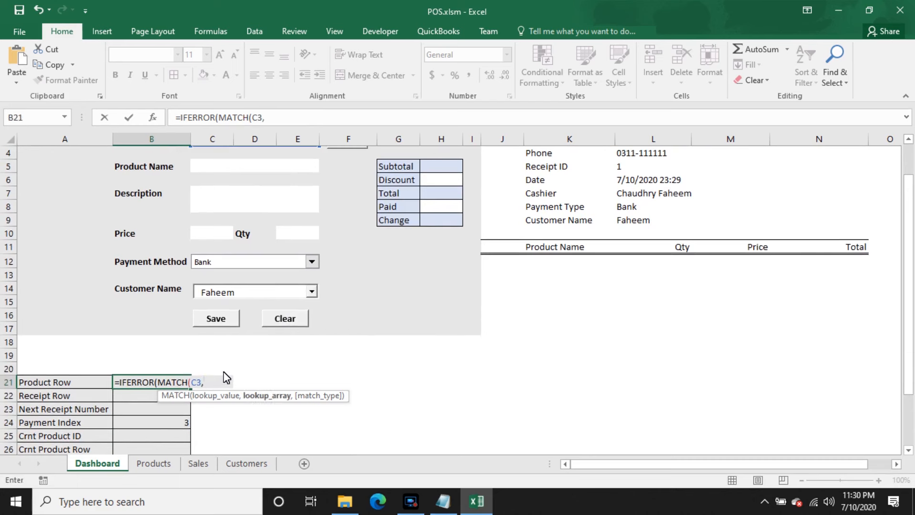
pyautogui.write('it')
pyautogui.press('Tab')
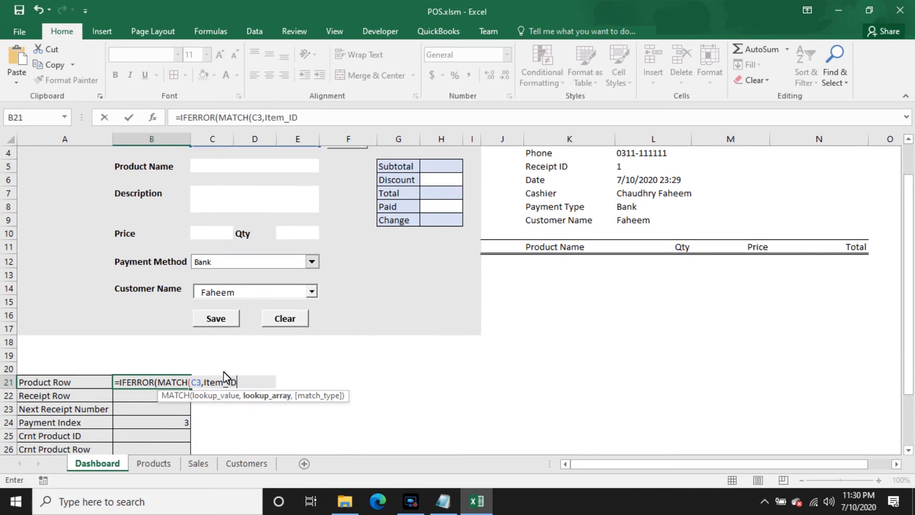
pyautogui.write(',')
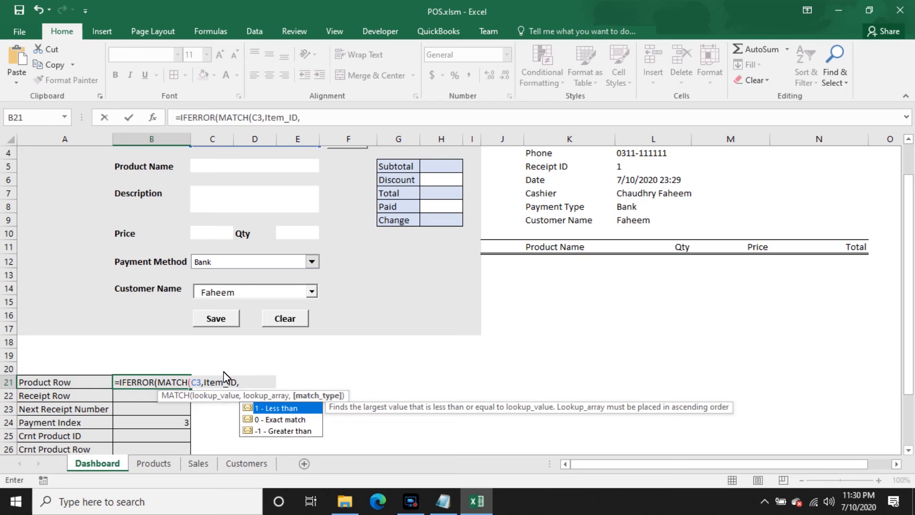
pyautogui.write('0')
pyautogui.write(')')
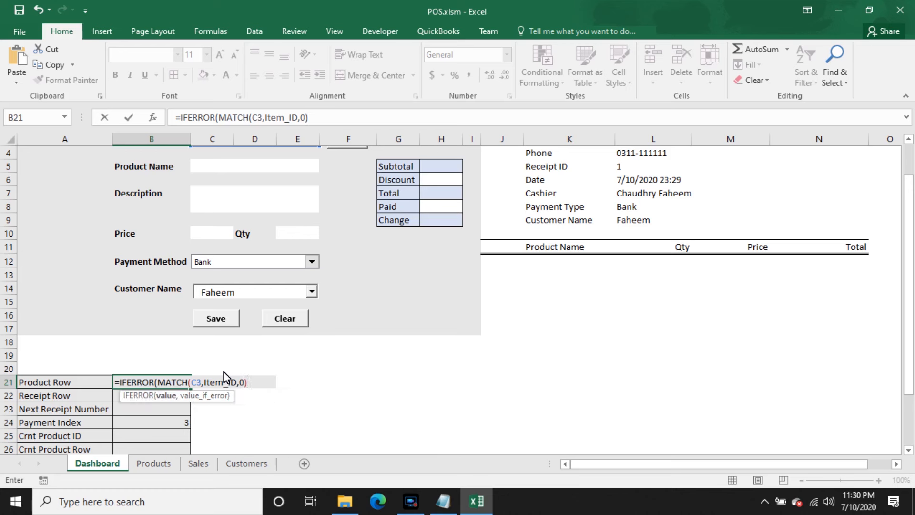
pyautogui.write('+2,')
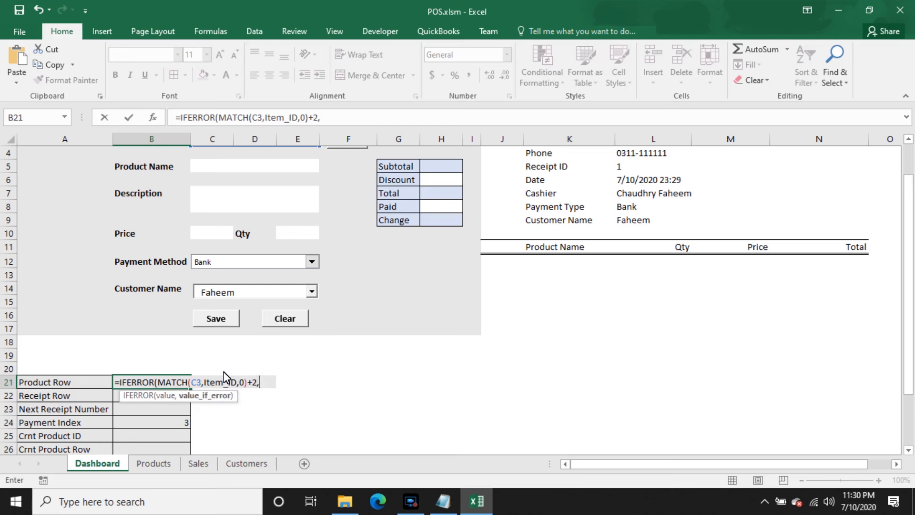
pyautogui.write('"")')
pyautogui.press('Return')
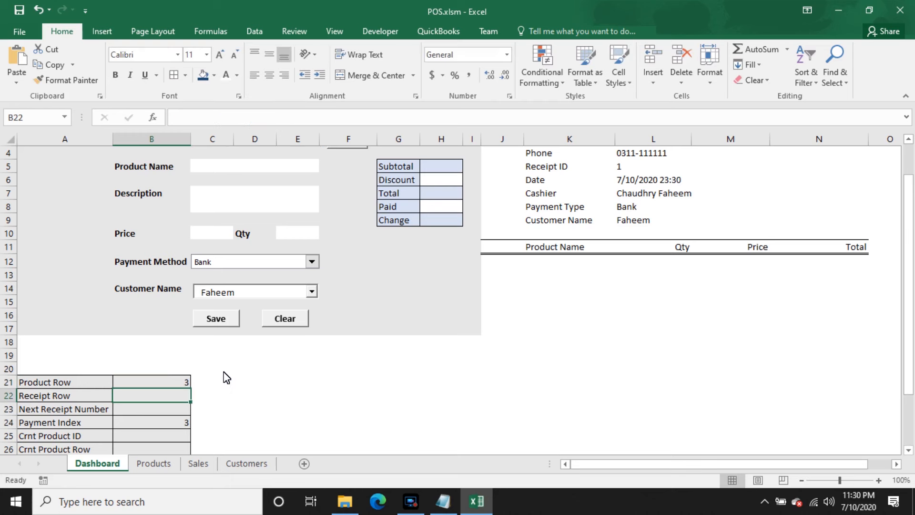
# Step: Review the Product Row formula in B21 and the Product IDs on the Products sheet
pyautogui.click(166, 384)
pyautogui.doubleClick(167, 385)
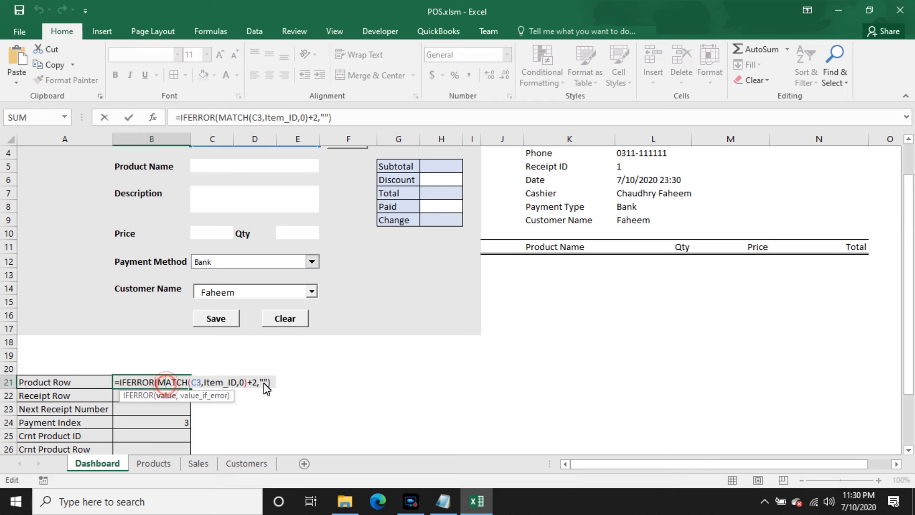
pyautogui.press('Return')
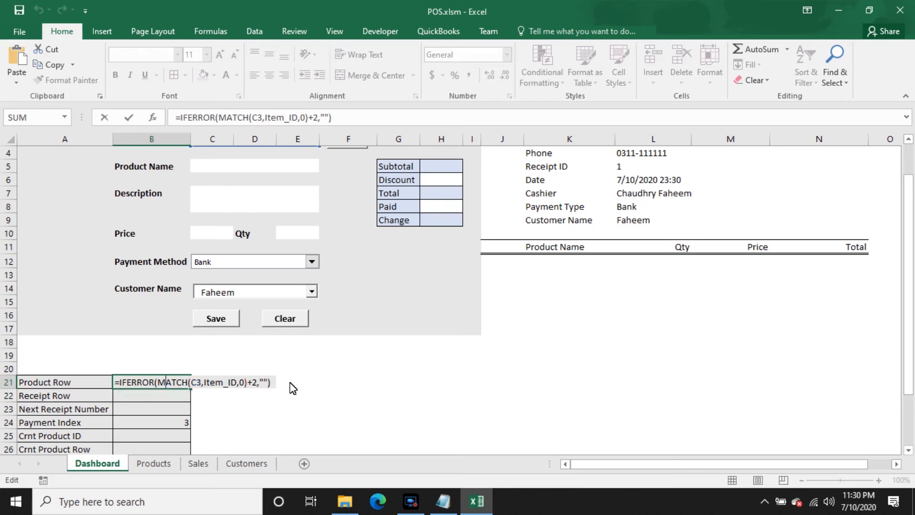
pyautogui.click(151, 465)
pyautogui.click(50, 168)
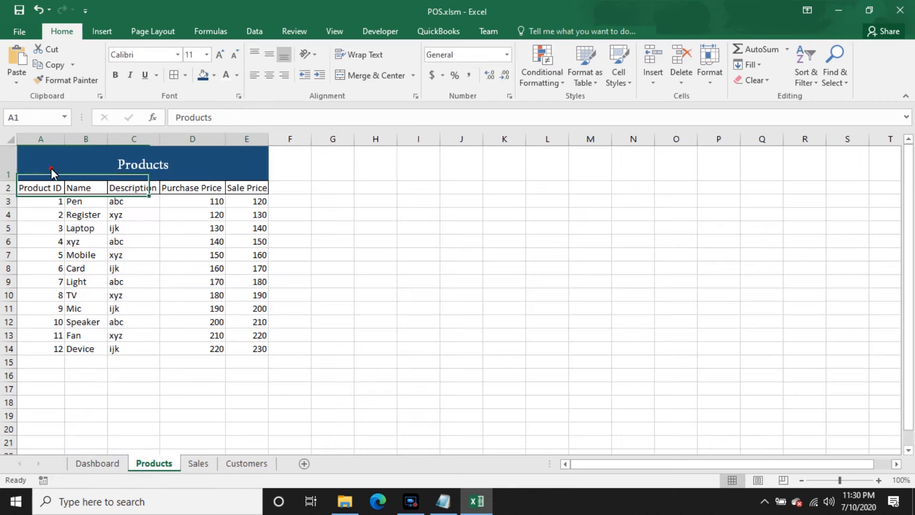
pyautogui.click(34, 191)
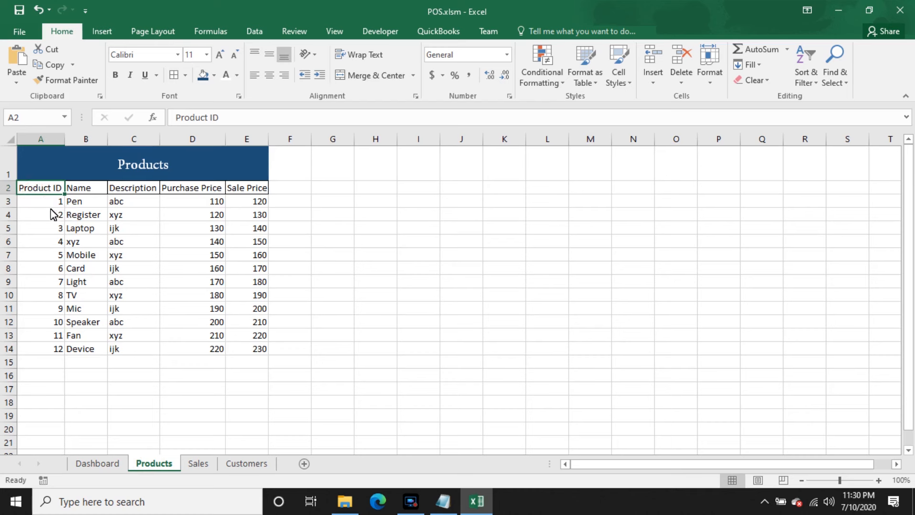
pyautogui.click(53, 215)
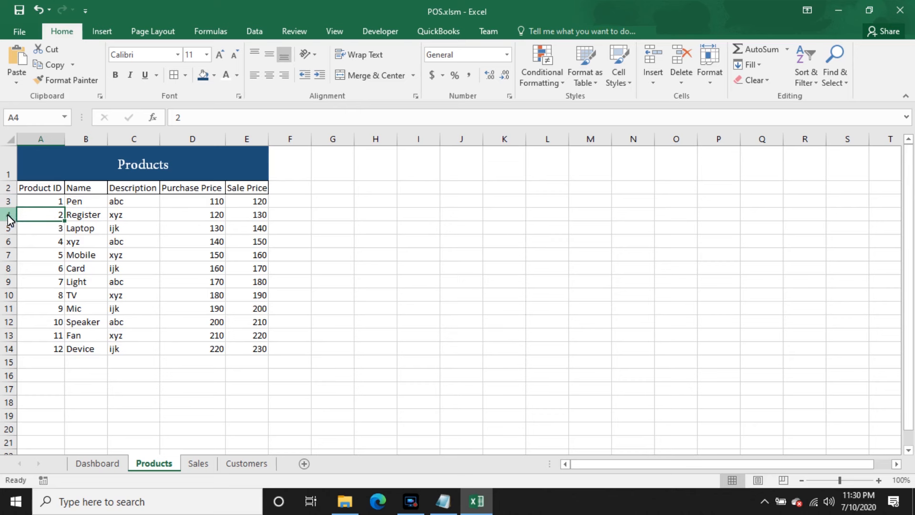
# Step: Test Product ID 2 in C3 and check the Product Row result
pyautogui.click(108, 468)
pyautogui.click(256, 194)
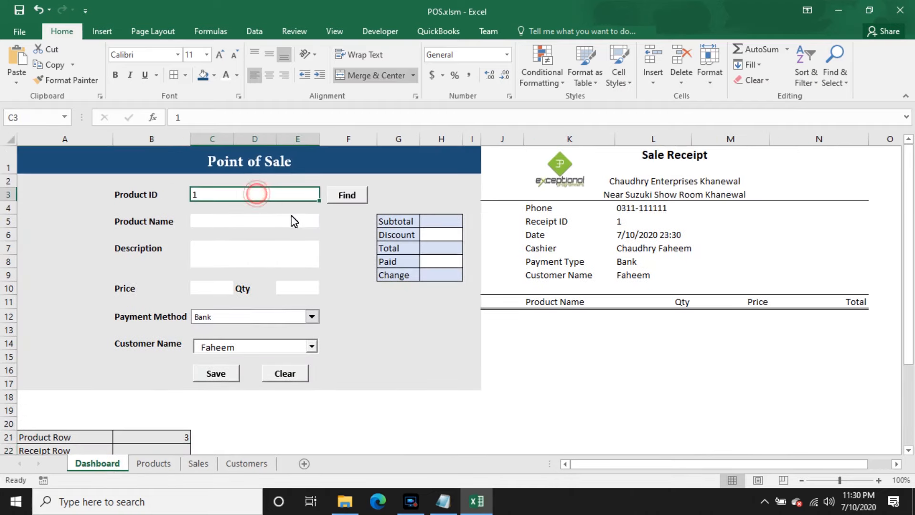
pyautogui.write('2')
pyautogui.press('Return')
pyautogui.click(168, 428)
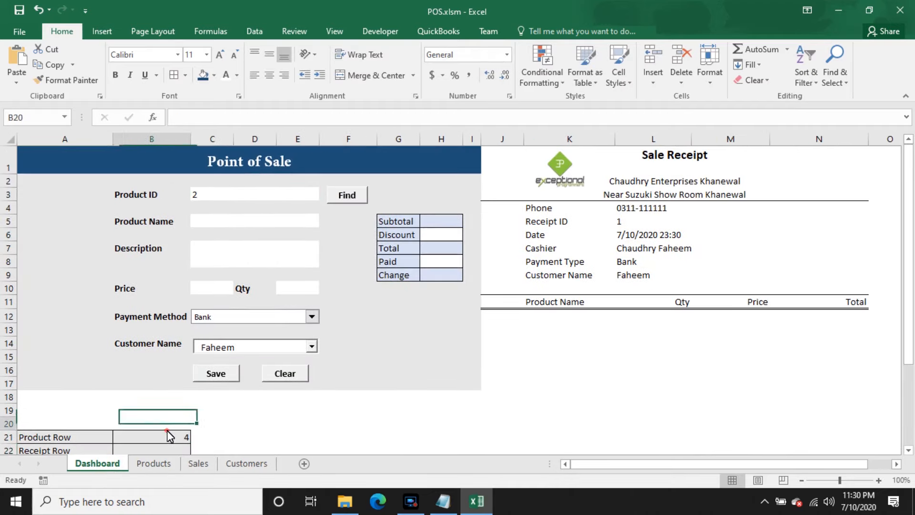
# Step: Enter Product ID 11 and verify Product Row 13 matches row 13 on Products
pyautogui.click(235, 196)
pyautogui.write('1')
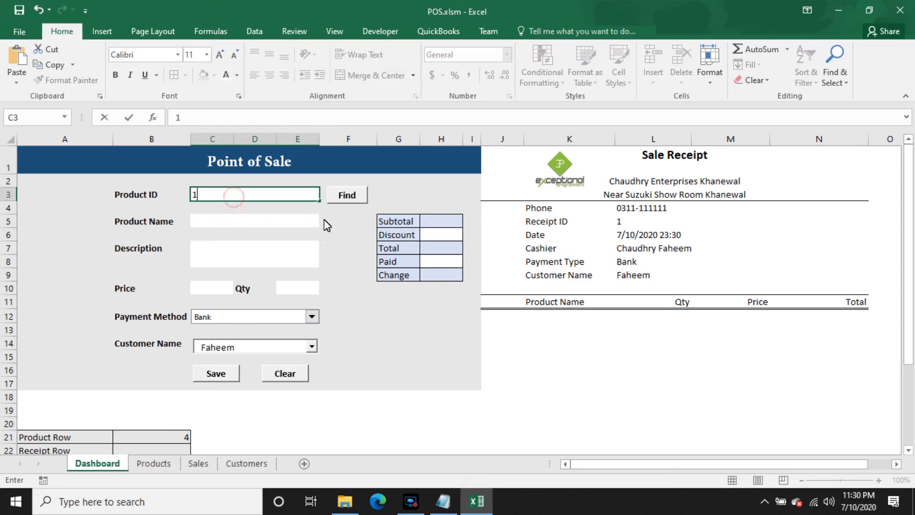
pyautogui.write('1')
pyautogui.click(351, 288)
pyautogui.click(163, 438)
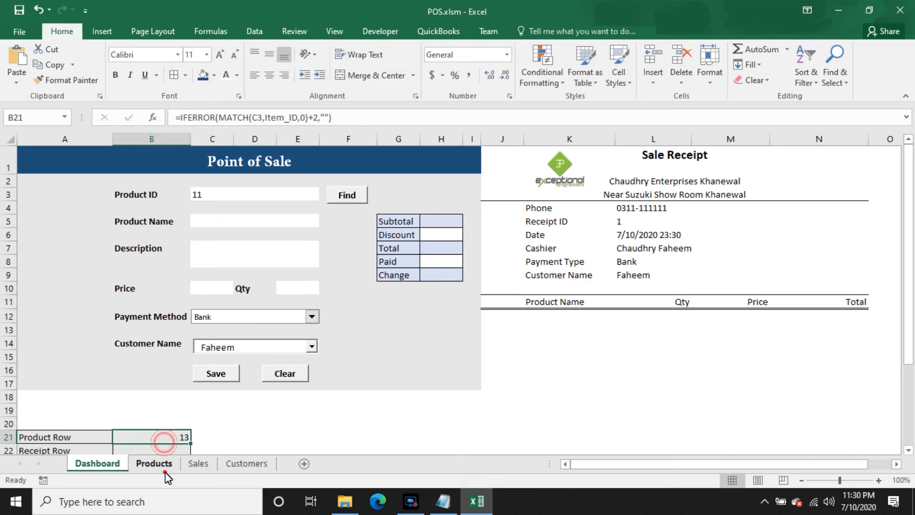
pyautogui.click(165, 470)
pyautogui.click(55, 337)
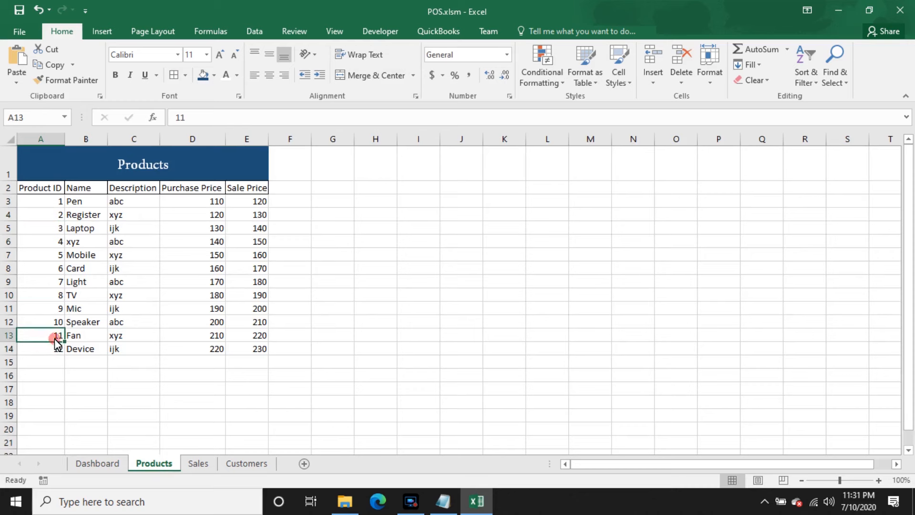
pyautogui.click(101, 464)
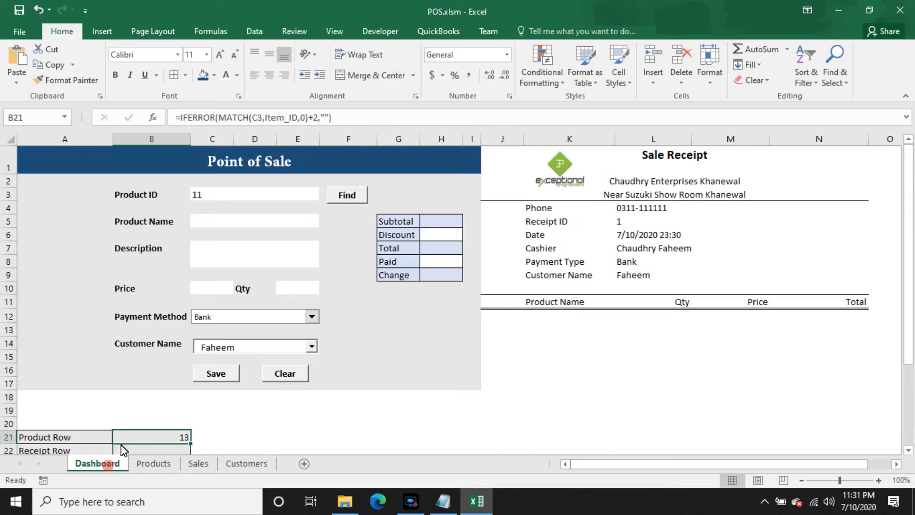
pyautogui.scroll(-1, 229, 339)
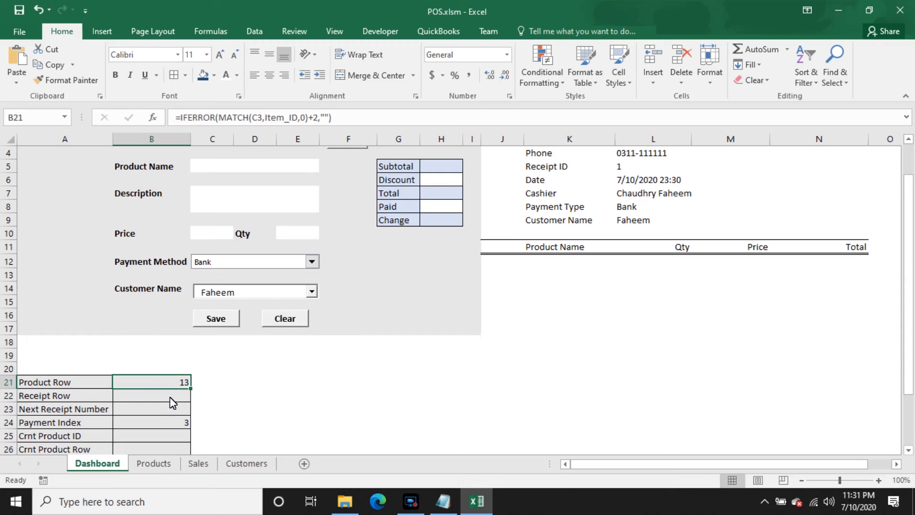
pyautogui.scroll(-1, 162, 413)
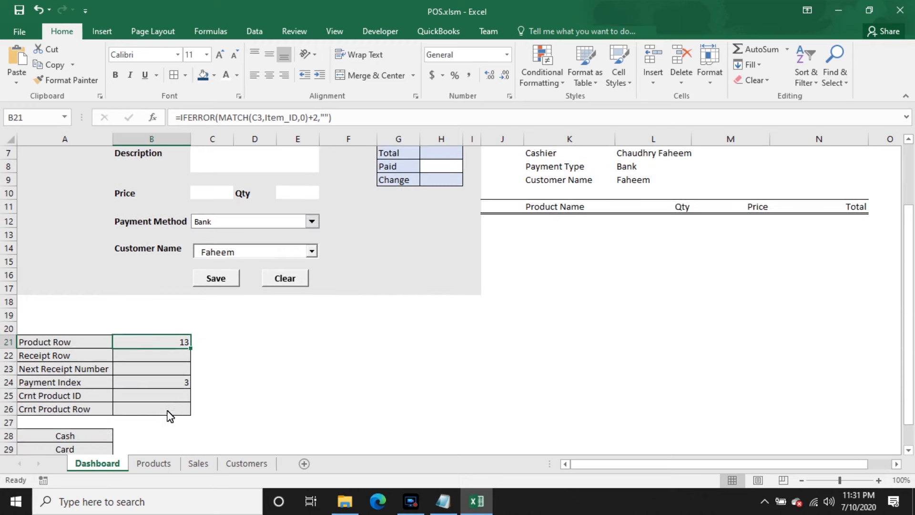
pyautogui.click(158, 370)
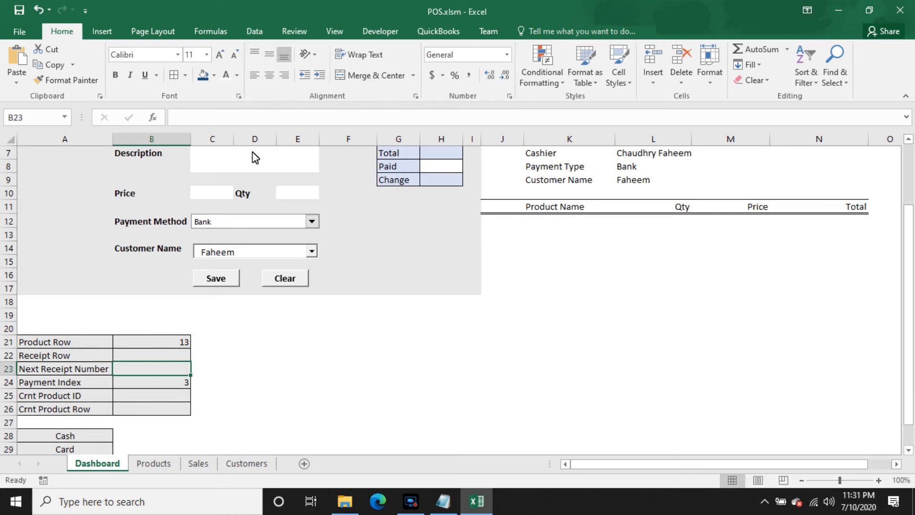
# Step: Type =IFERROR(MAX(RecNumb)+1,1) into B23 using function and name autocomplete
pyautogui.write('=')
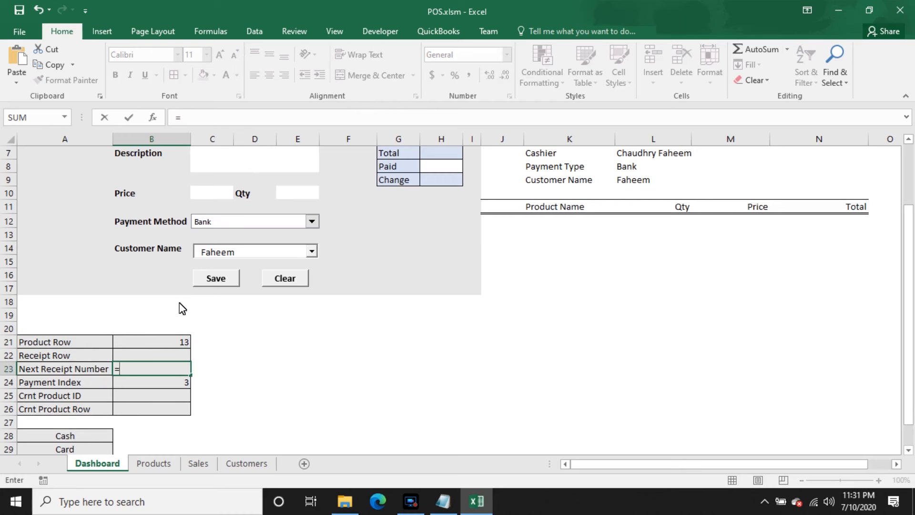
pyautogui.write('IF(')
pyautogui.press('BackSpace')
pyautogui.press('BackSpace')
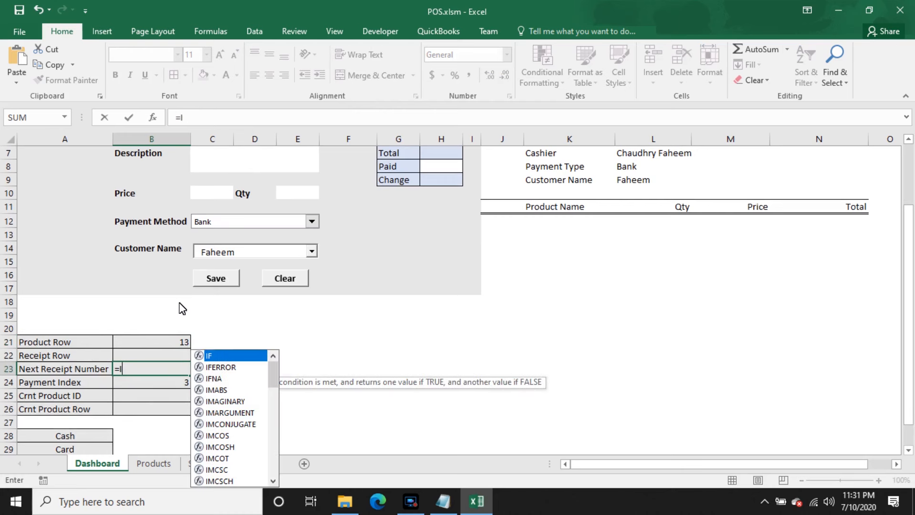
pyautogui.write('f')
pyautogui.press('Down')
pyautogui.press('Tab')
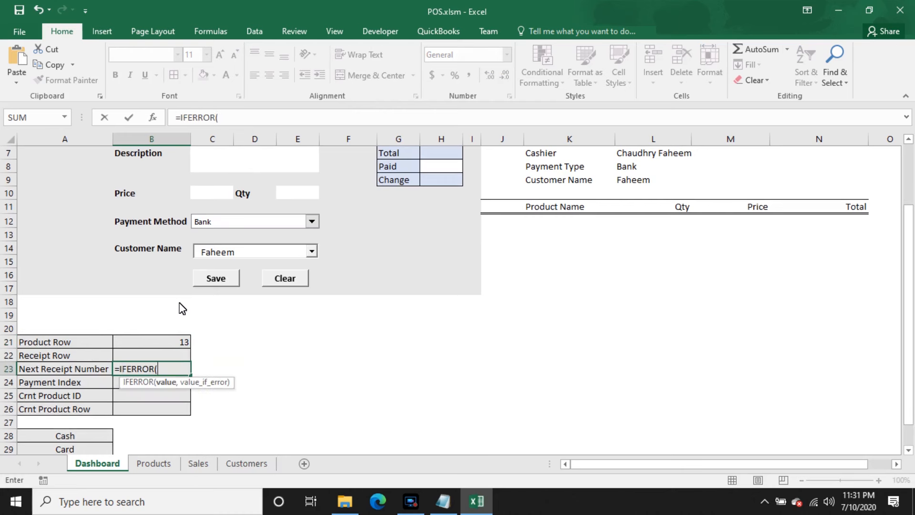
pyautogui.write('ma')
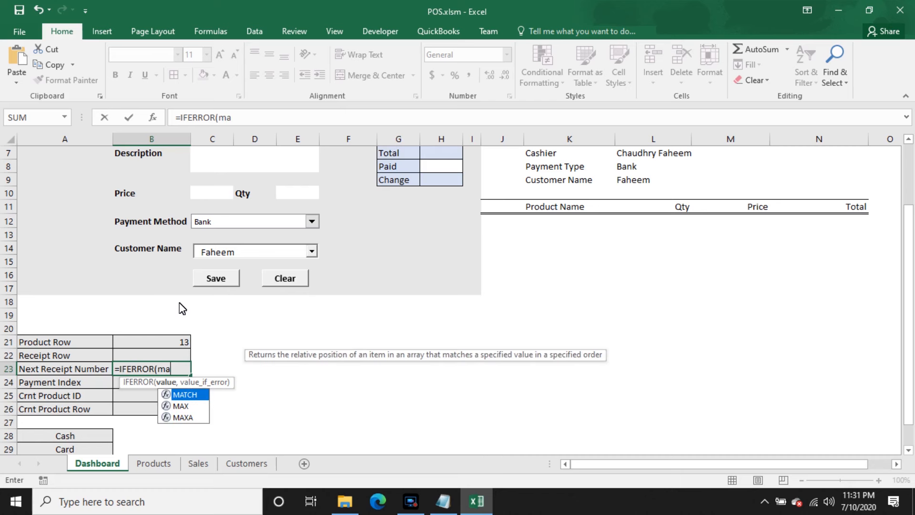
pyautogui.press('Down')
pyautogui.press('Tab')
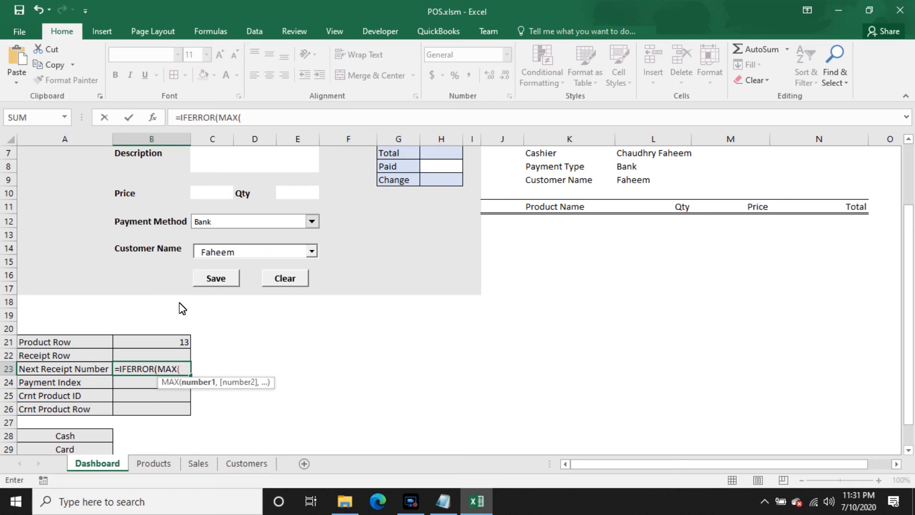
pyautogui.write('(rec')
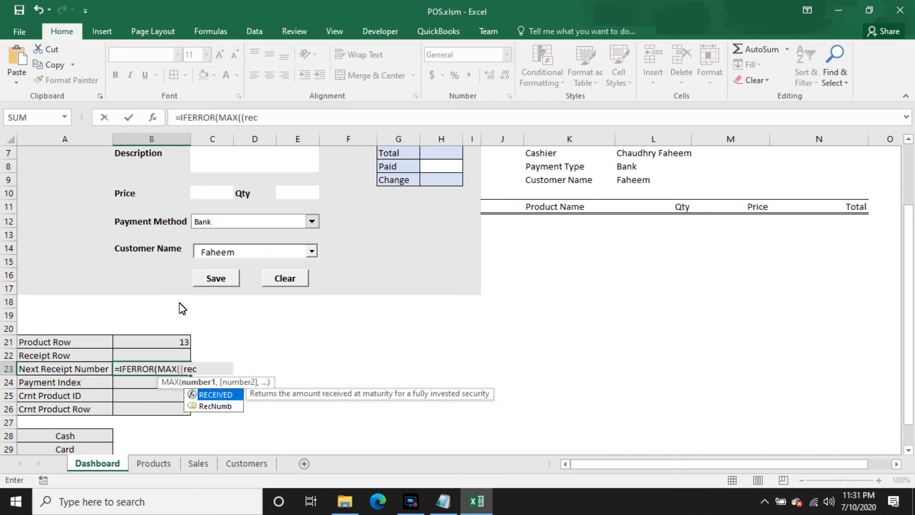
pyautogui.press('Down')
pyautogui.press('Tab')
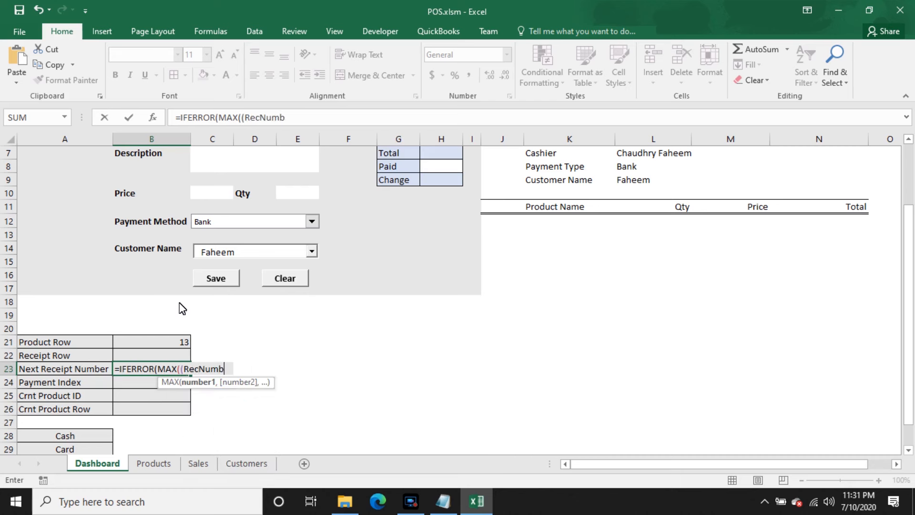
pyautogui.write(')+1')
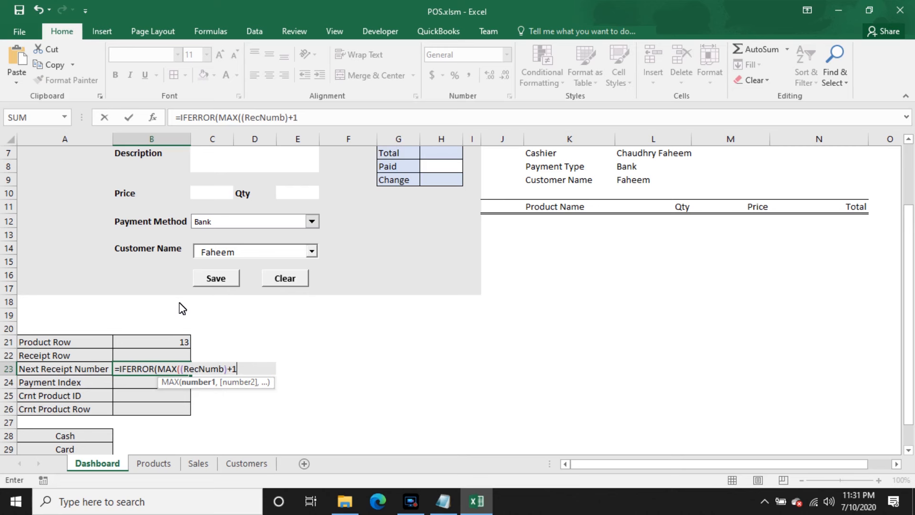
pyautogui.write(',')
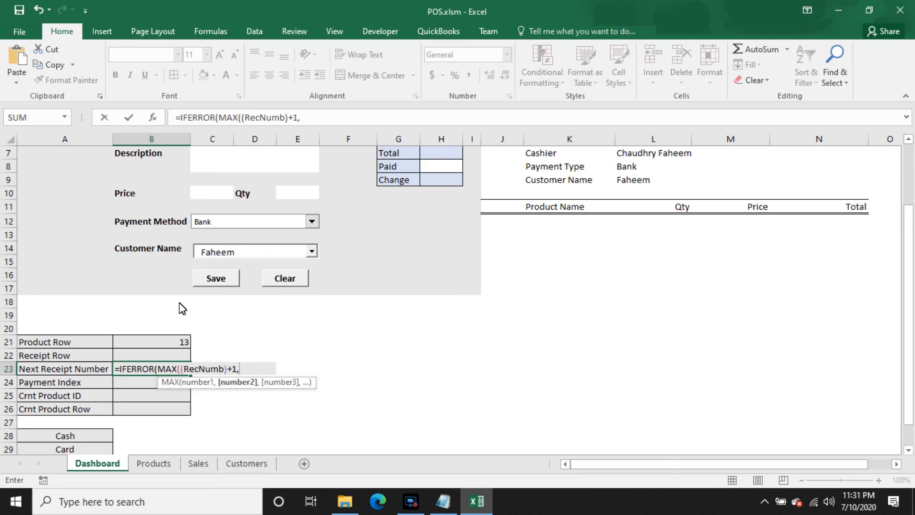
pyautogui.write('1')
pyautogui.write(')')
pyautogui.press('Return')
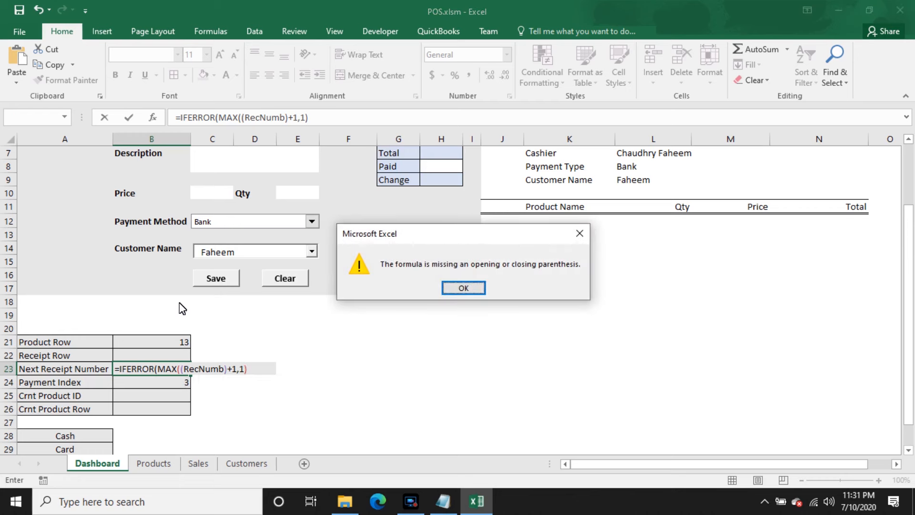
# Step: Remove the extra parenthesis after MAX and commit the formula, which shows 2
pyautogui.press('Return')
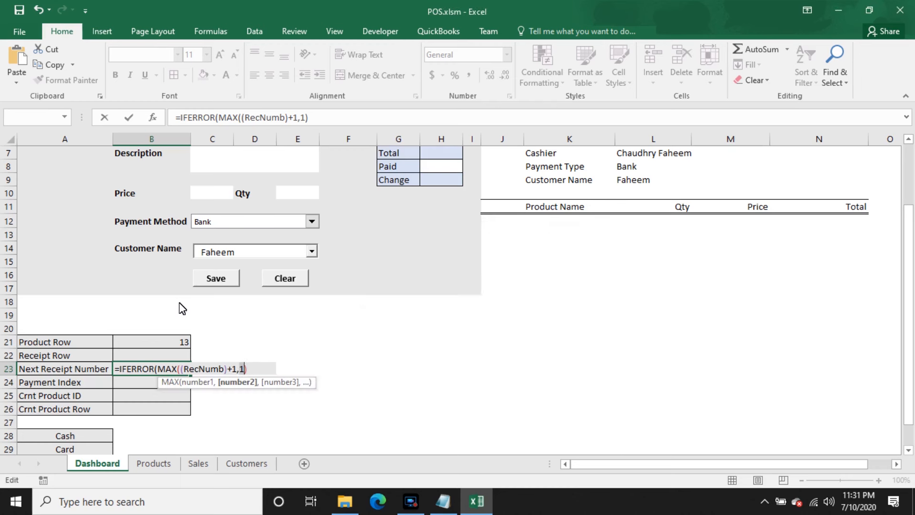
pyautogui.click(233, 370)
pyautogui.press('BackSpace')
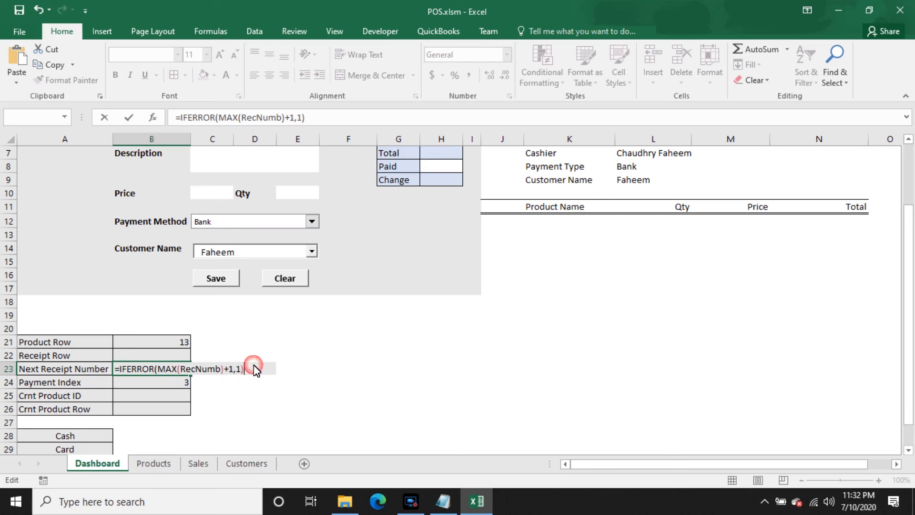
pyautogui.press('Return')
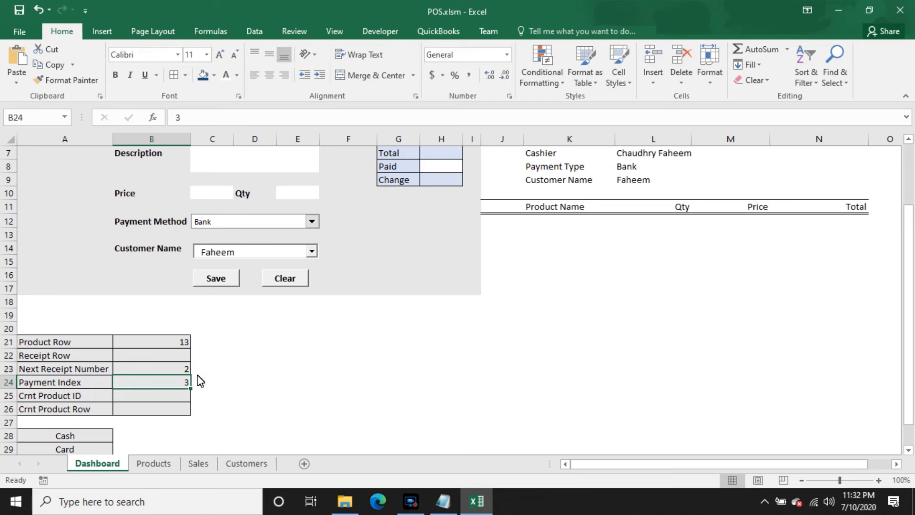
# Step: Clear the first Sales data row A3:H3 and check Next Receipt Number
pyautogui.click(164, 370)
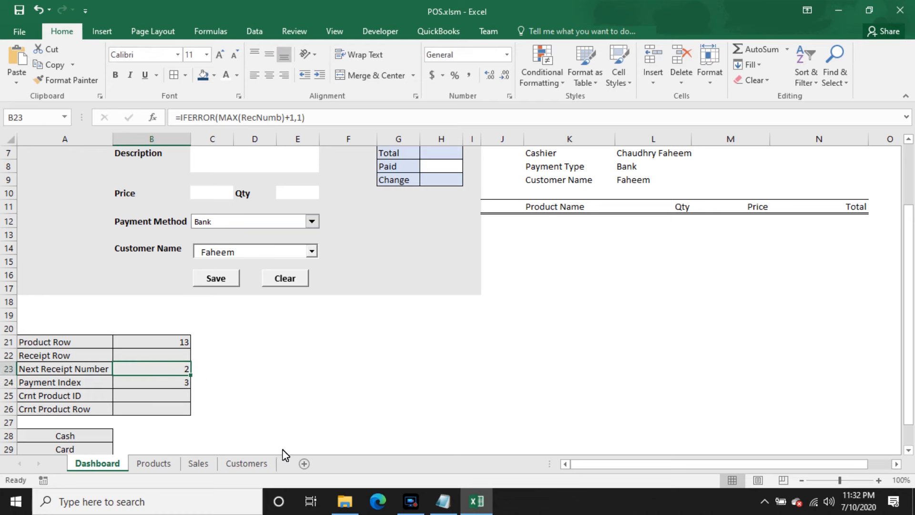
pyautogui.click(245, 462)
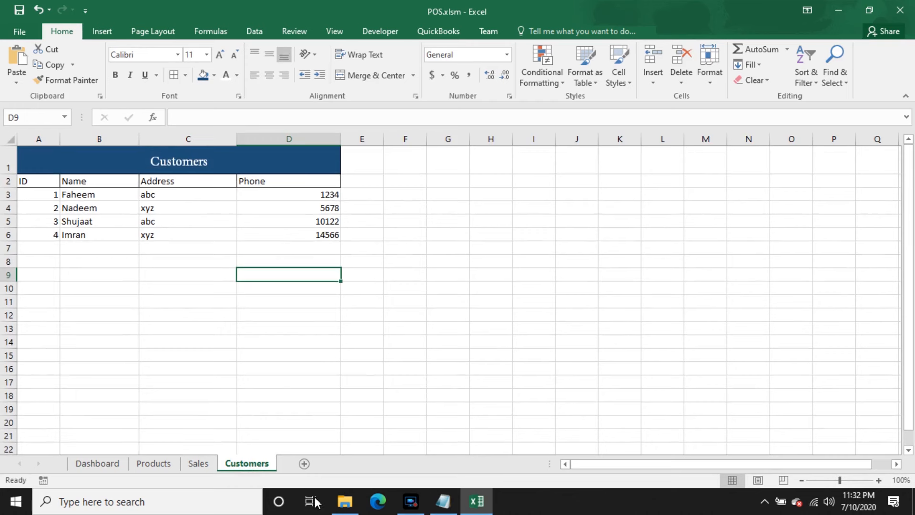
pyautogui.click(198, 463)
pyautogui.moveTo(38, 196); pyautogui.dragTo(367, 200)
pyautogui.press('Delete')
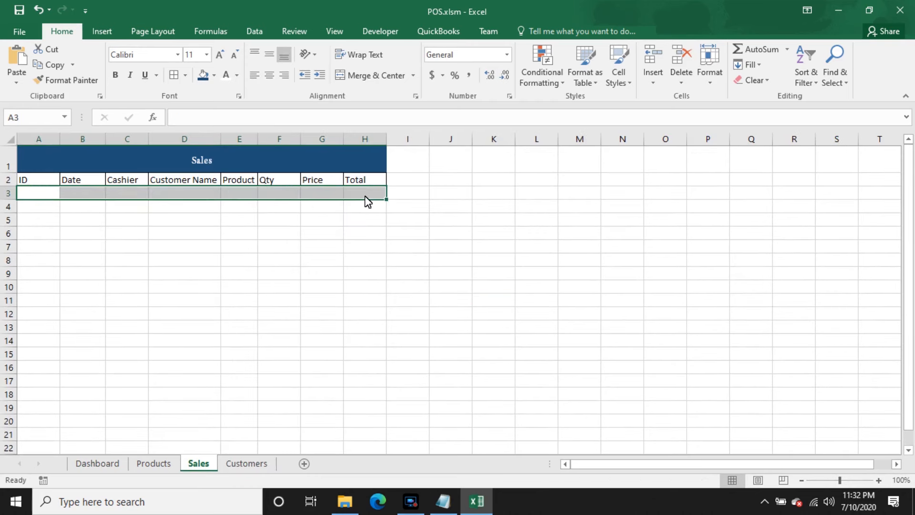
pyautogui.click(115, 465)
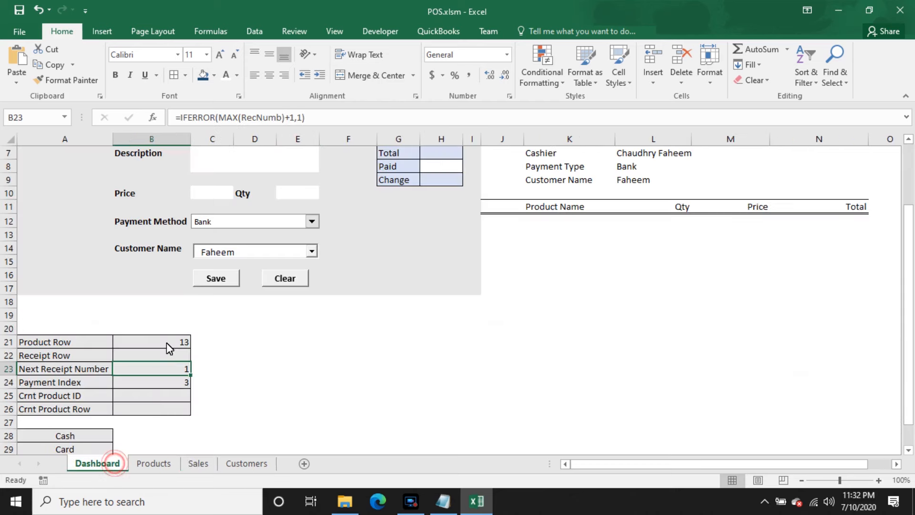
# Step: Put test ID 3 in Sales A3 so Next Receipt Number shows 4
pyautogui.click(246, 463)
pyautogui.click(198, 463)
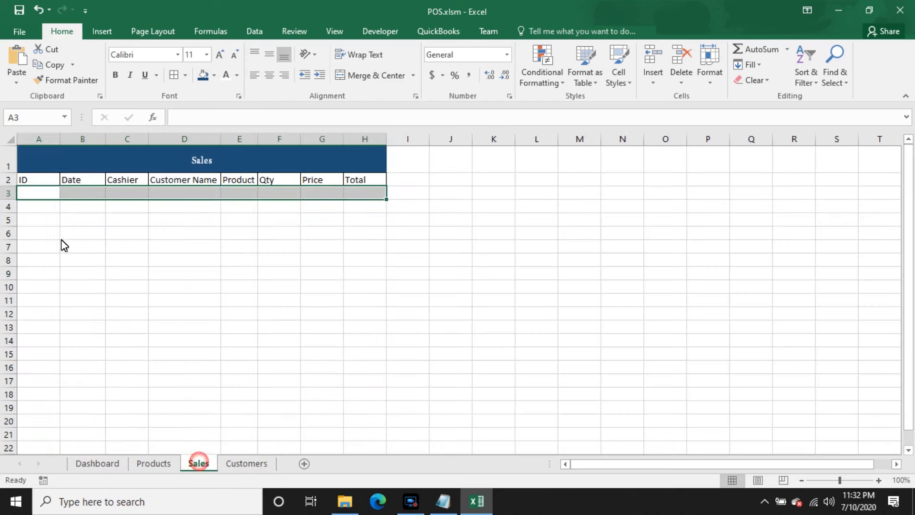
pyautogui.click(53, 194)
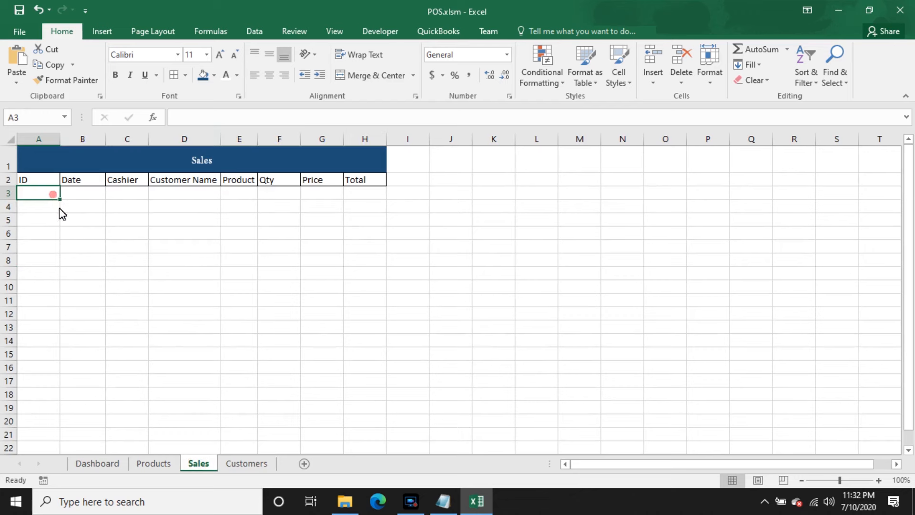
pyautogui.click(171, 259)
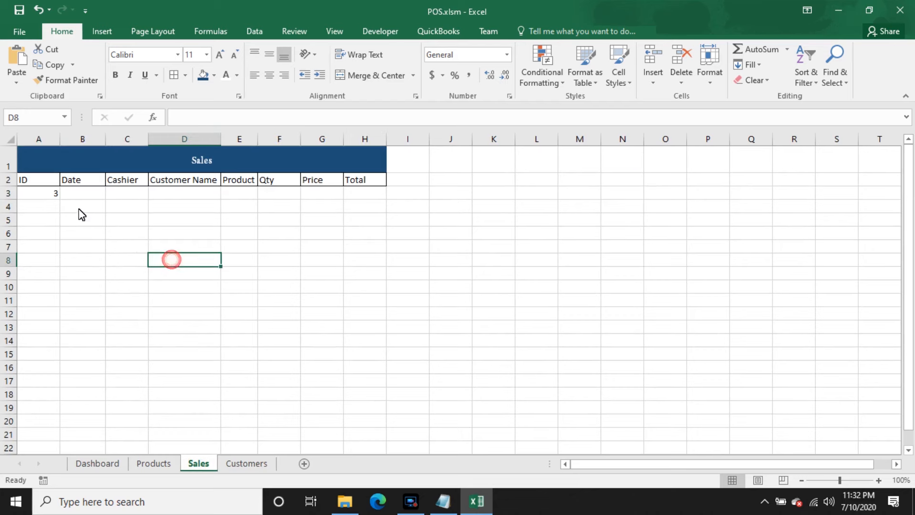
pyautogui.click(98, 463)
pyautogui.scroll(1, 352, 401)
pyautogui.scroll(2, 566, 380)
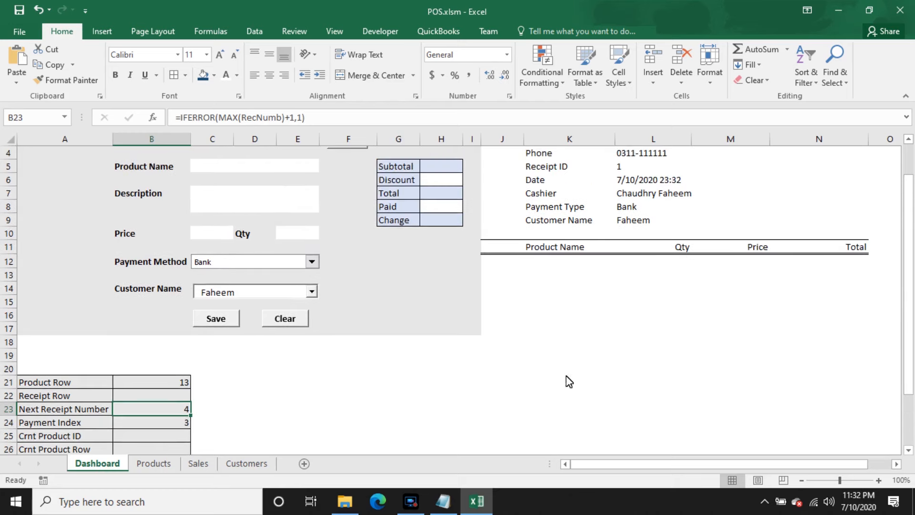
pyautogui.click(639, 233)
pyautogui.click(637, 223)
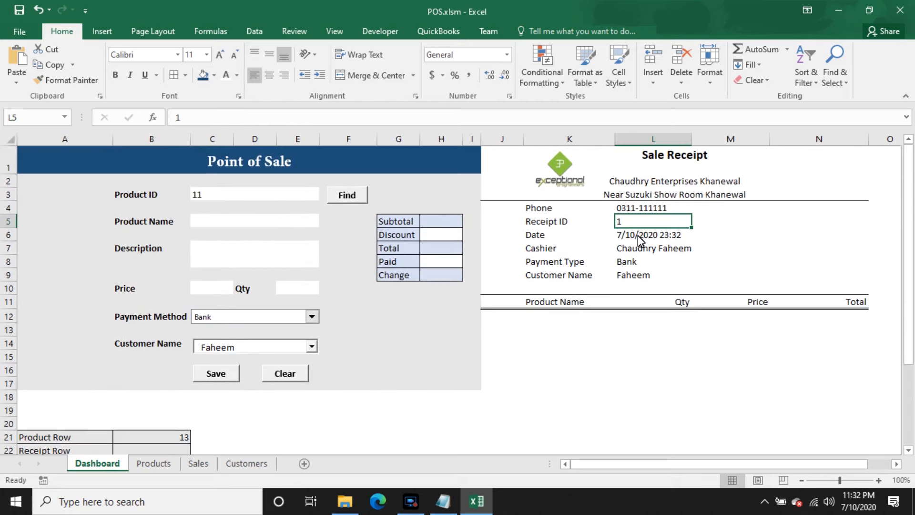
# Step: Enter =B23 in the receipt's Receipt ID cell L5
pyautogui.write('=')
pyautogui.scroll(-1, 286, 372)
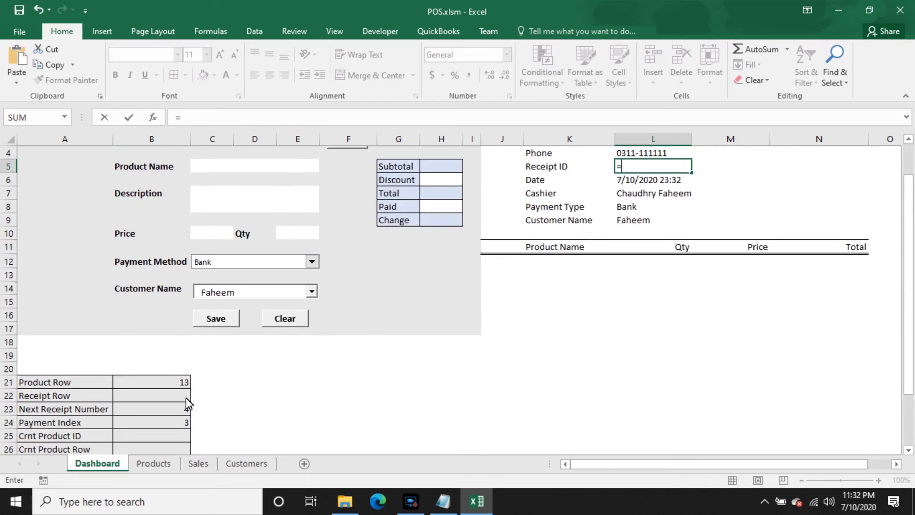
pyautogui.click(171, 409)
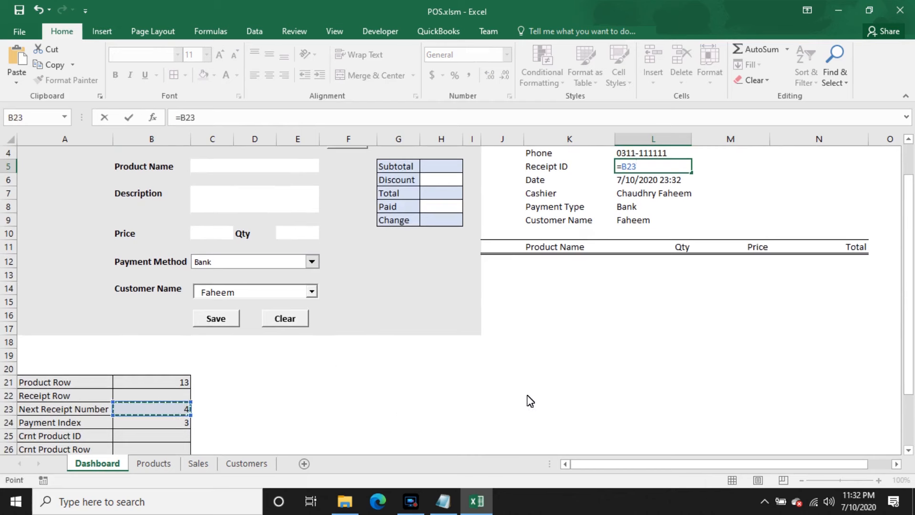
pyautogui.press('Return')
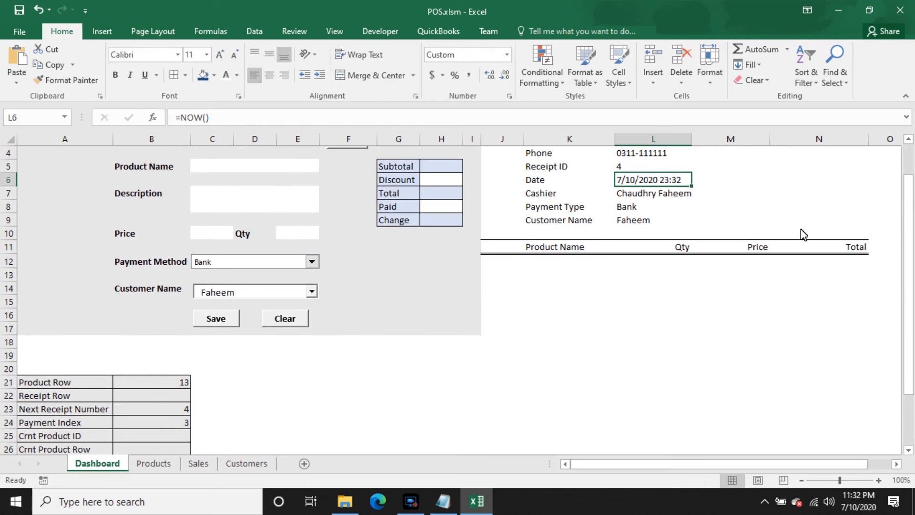
pyautogui.click(634, 168)
# Step: Delete the sample ID 3 from Sales A3 and go back to Dashboard
pyautogui.scroll(-1, 180, 409)
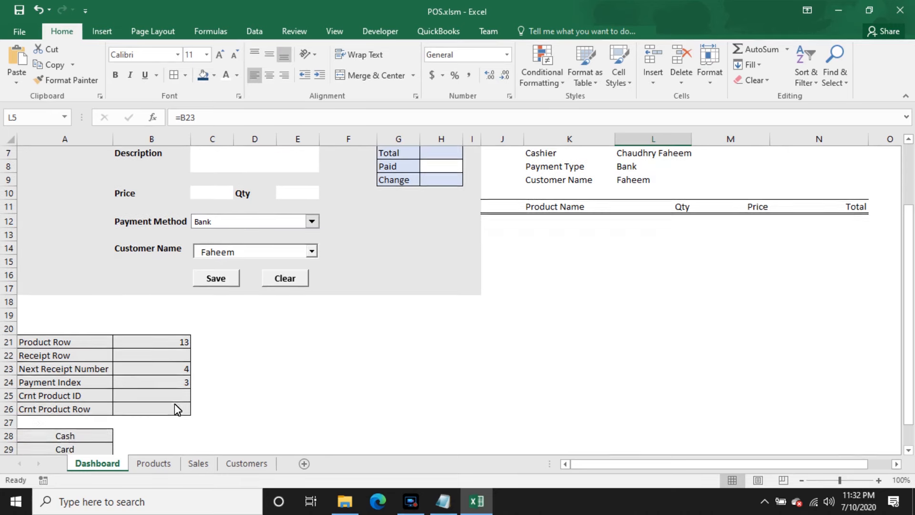
pyautogui.click(198, 463)
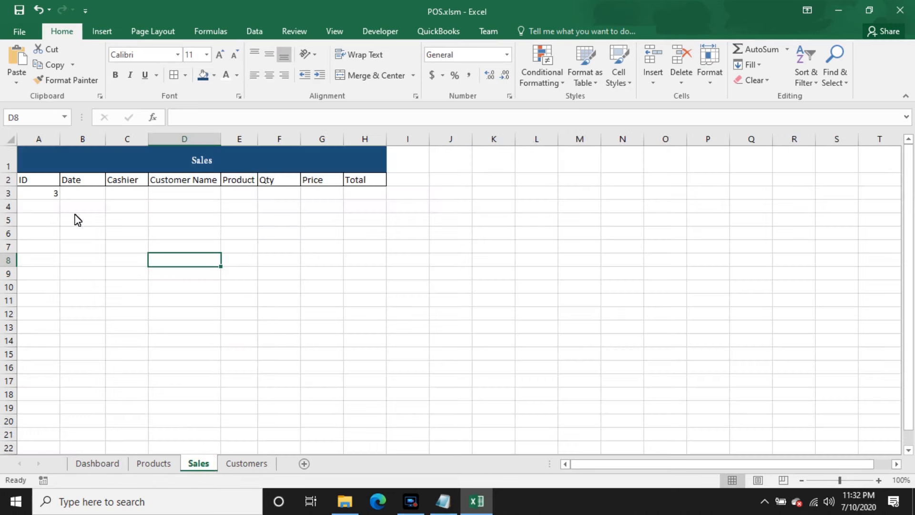
pyautogui.click(56, 196)
pyautogui.press('Delete')
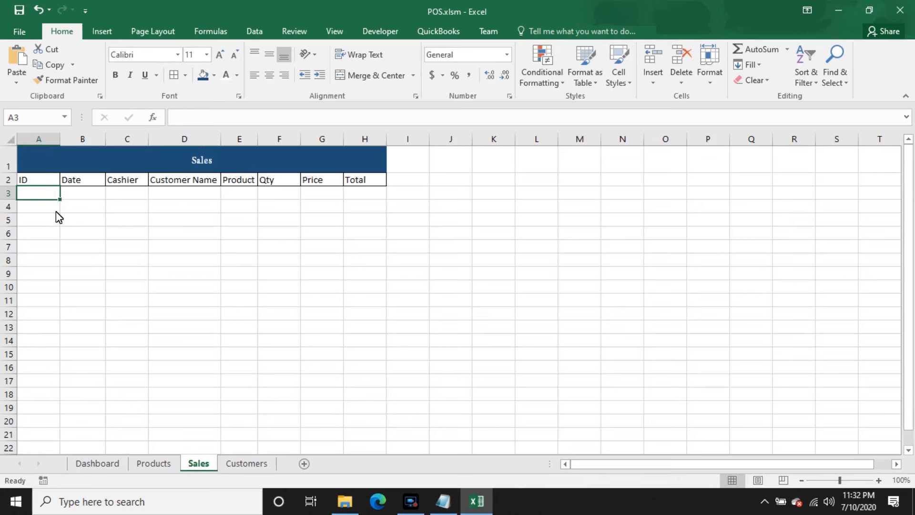
pyautogui.click(99, 463)
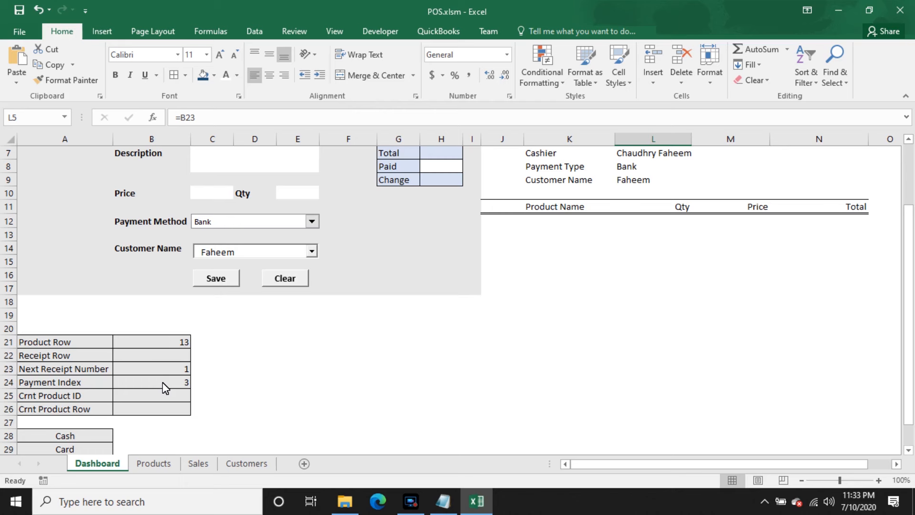
# Step: Add an ID header in J11 and look up Pen's Product ID on the Products sheet
pyautogui.click(497, 212)
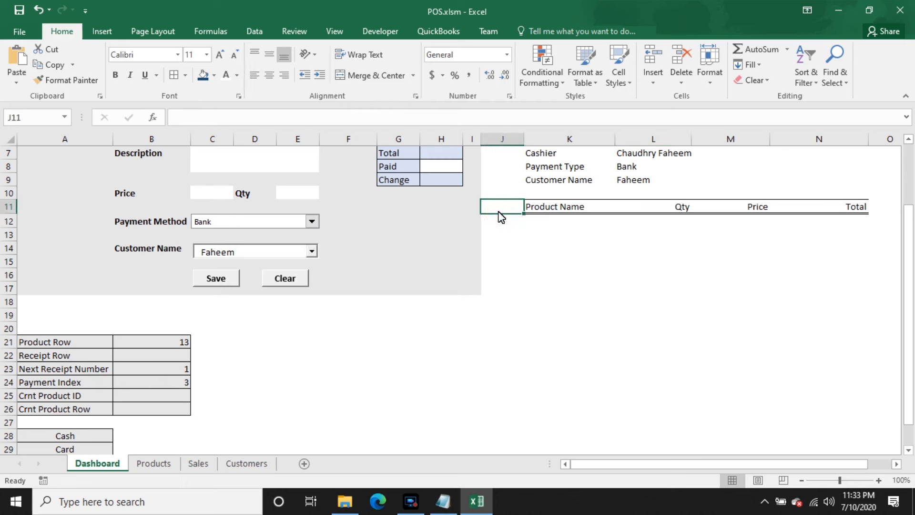
pyautogui.write('I')
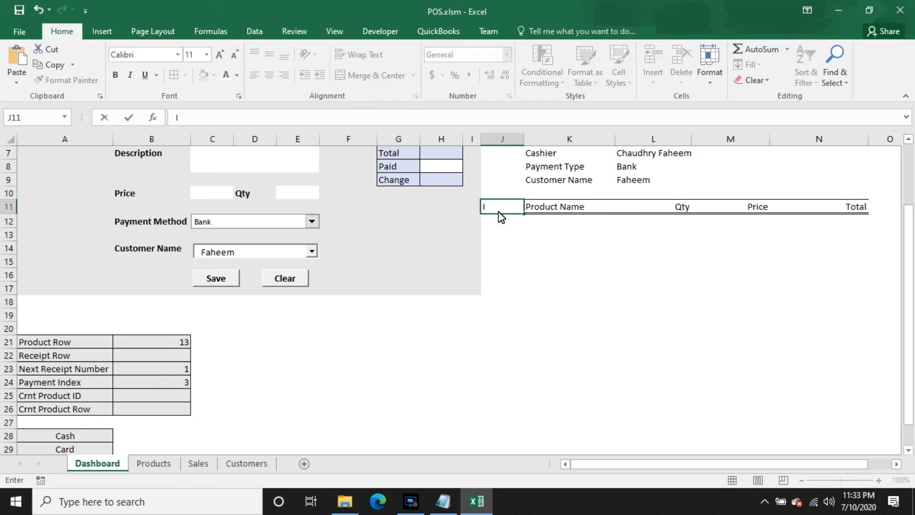
pyautogui.write('D')
pyautogui.press('Return')
pyautogui.click(548, 261)
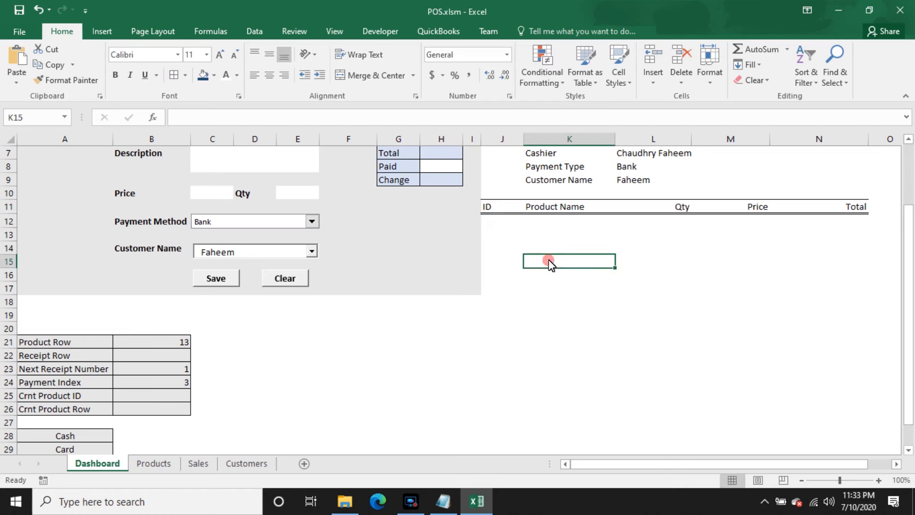
pyautogui.click(153, 462)
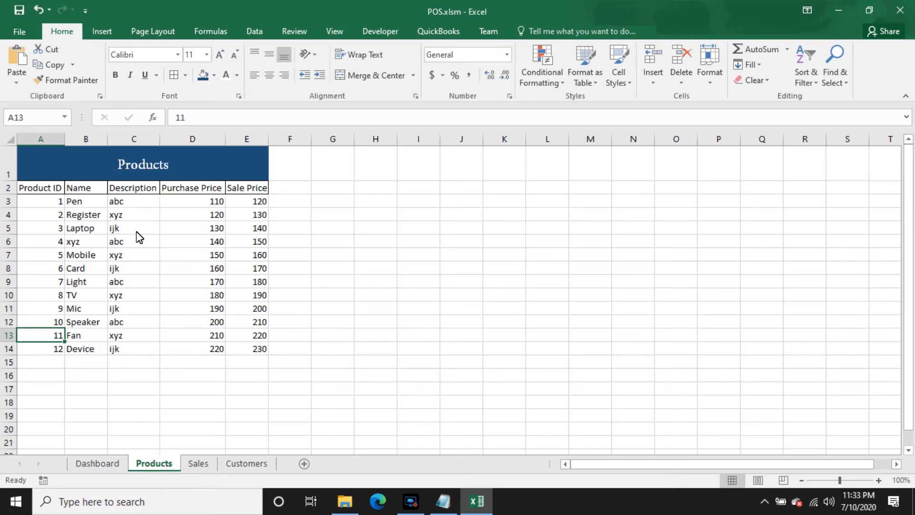
pyautogui.click(53, 202)
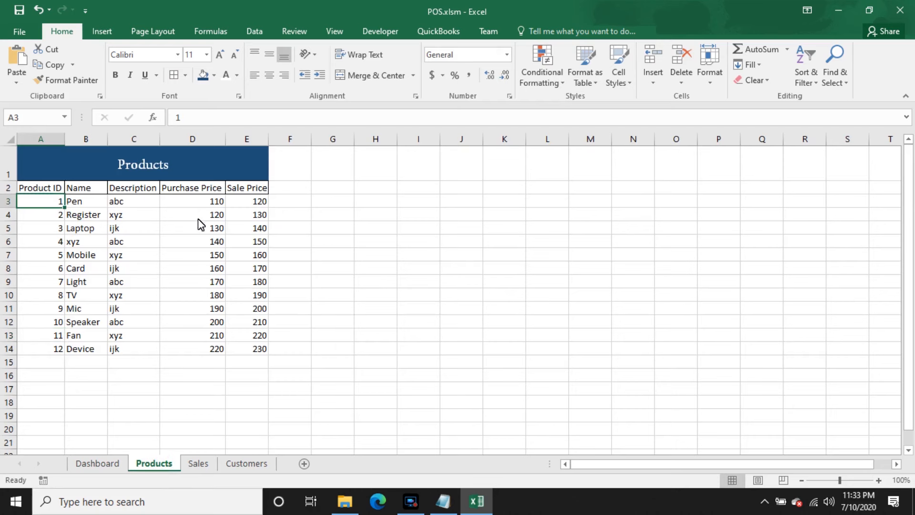
pyautogui.click(97, 463)
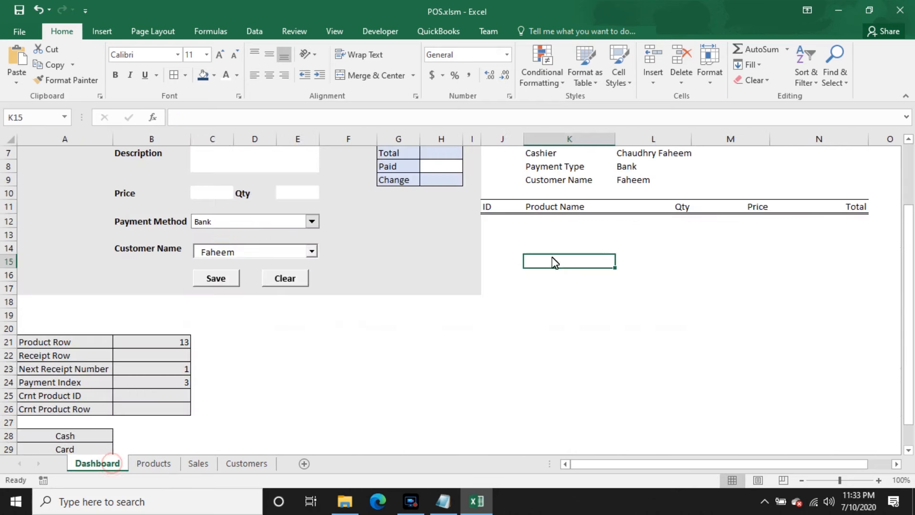
pyautogui.click(491, 207)
# Step: Enter the first receipt line in row 12: ID 1, Pen, quantity 1, price 10
pyautogui.click(505, 223)
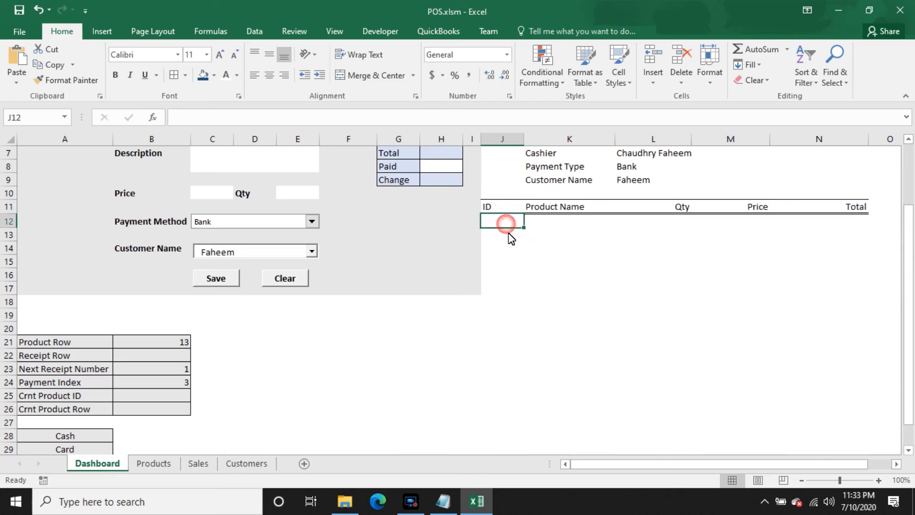
pyautogui.write('1')
pyautogui.click(578, 230)
pyautogui.write('P')
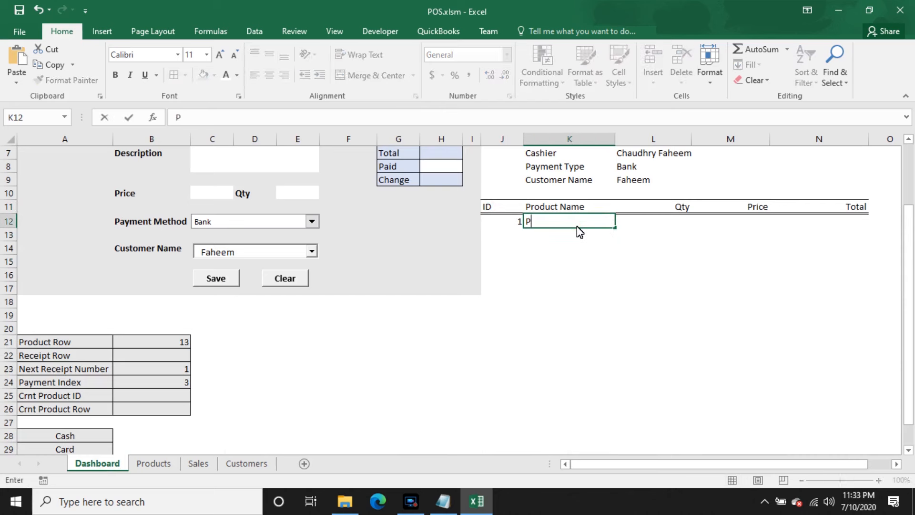
pyautogui.write('en')
pyautogui.press('Tab')
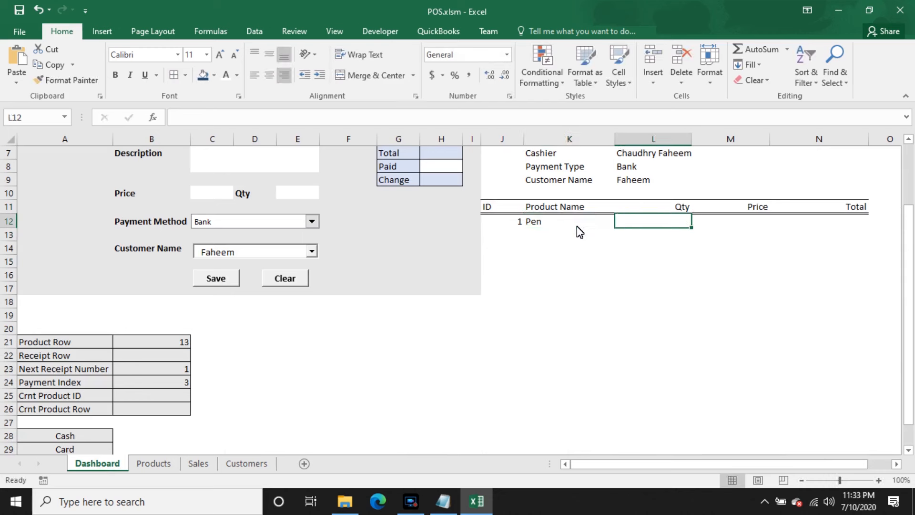
pyautogui.write('1')
pyautogui.press('Tab')
pyautogui.write('10')
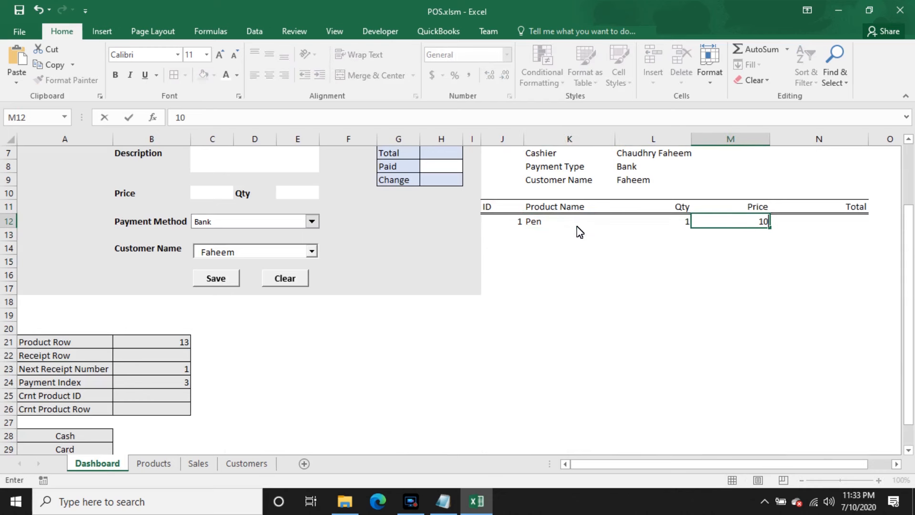
pyautogui.press('Tab')
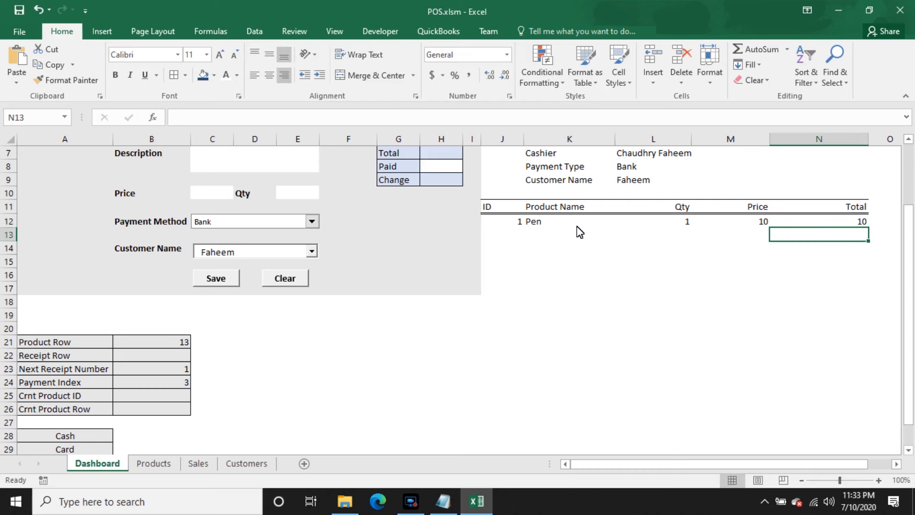
pyautogui.scroll(2, 661, 313)
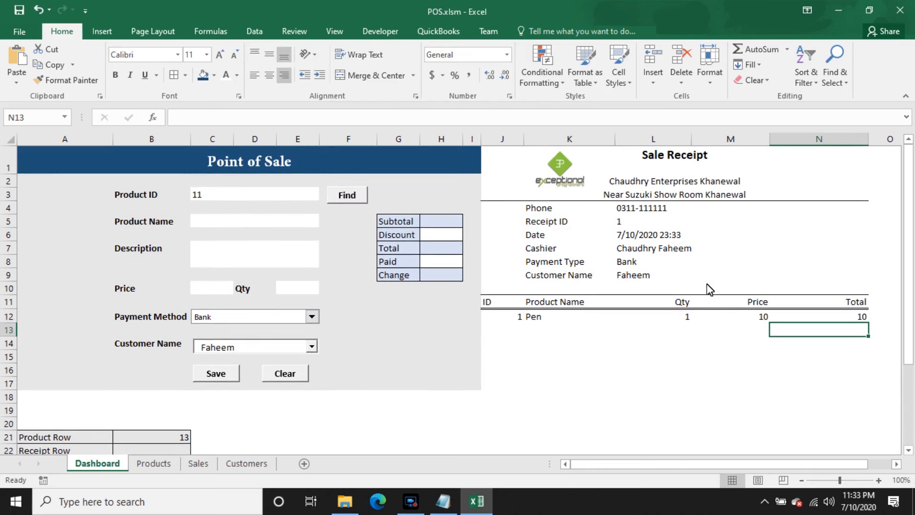
pyautogui.click(536, 317)
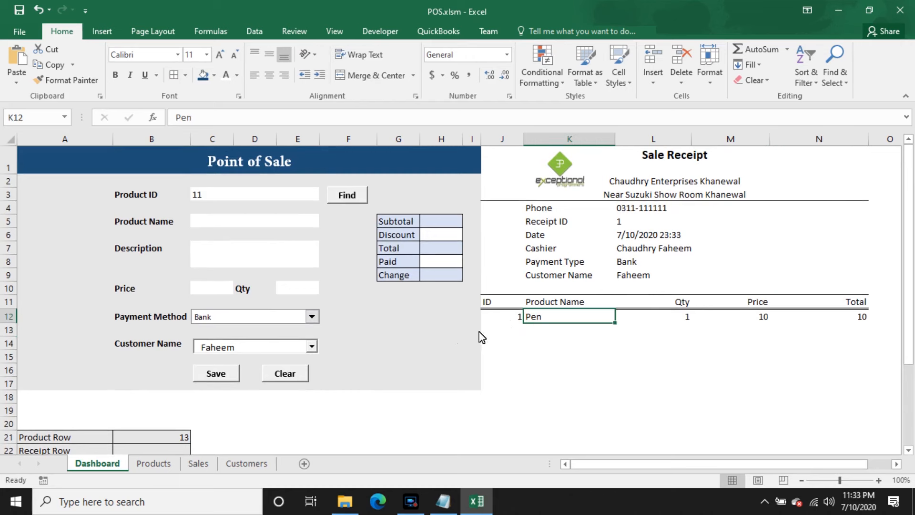
pyautogui.scroll(-1, 335, 374)
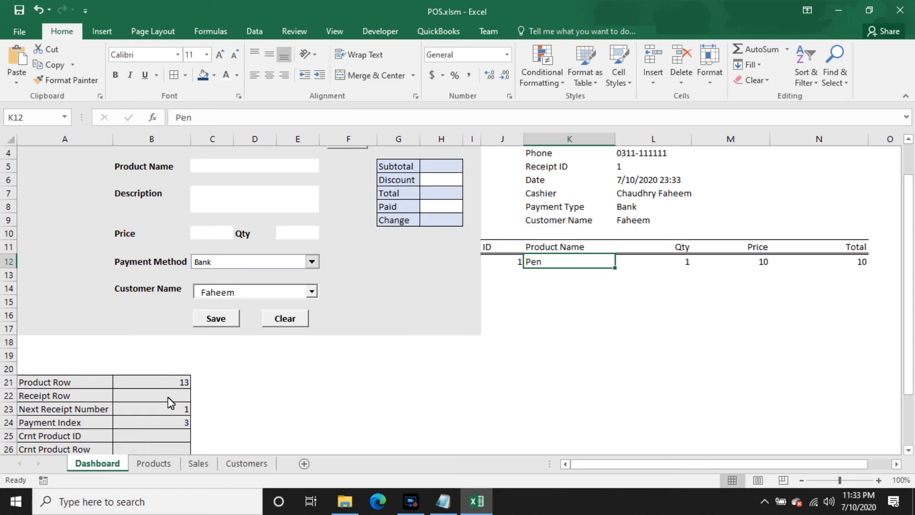
# Step: Enter 12, the Pen line's row, into the Receipt Row helper cell B22
pyautogui.click(162, 397)
pyautogui.click(537, 261)
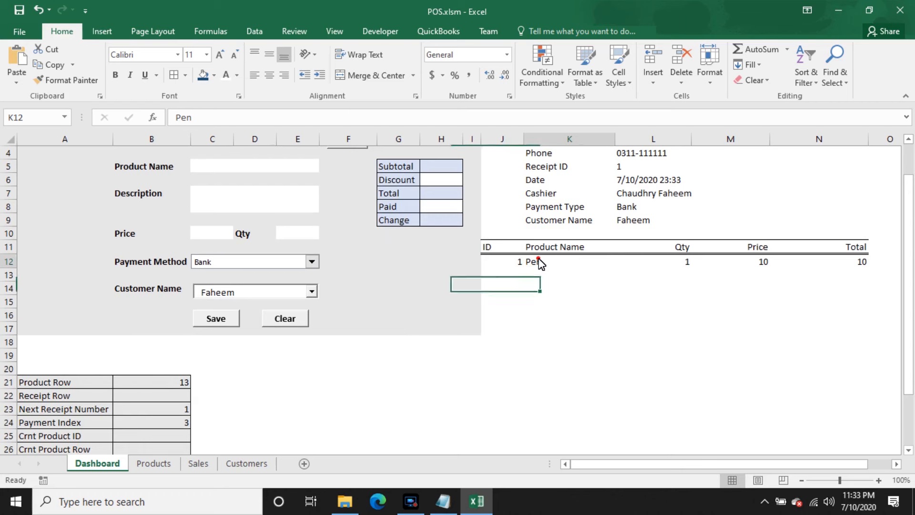
pyautogui.click(168, 396)
pyautogui.click(582, 263)
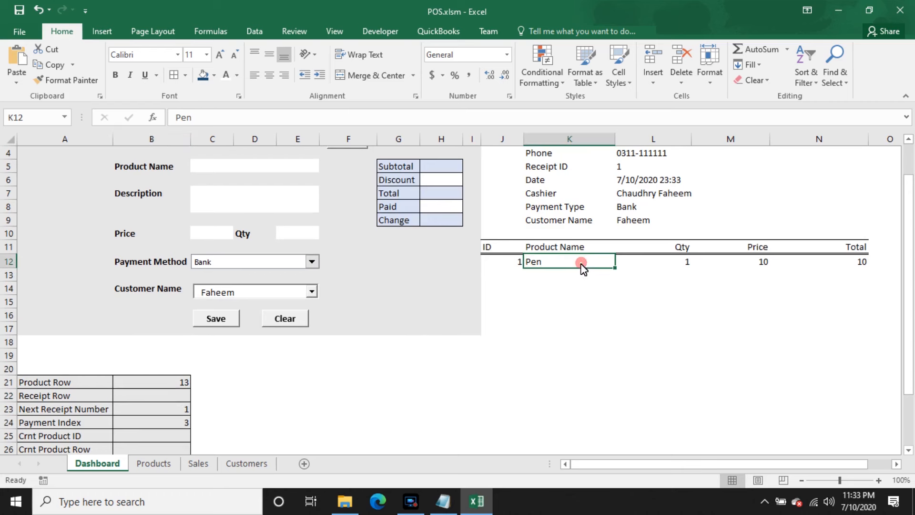
pyautogui.click(165, 400)
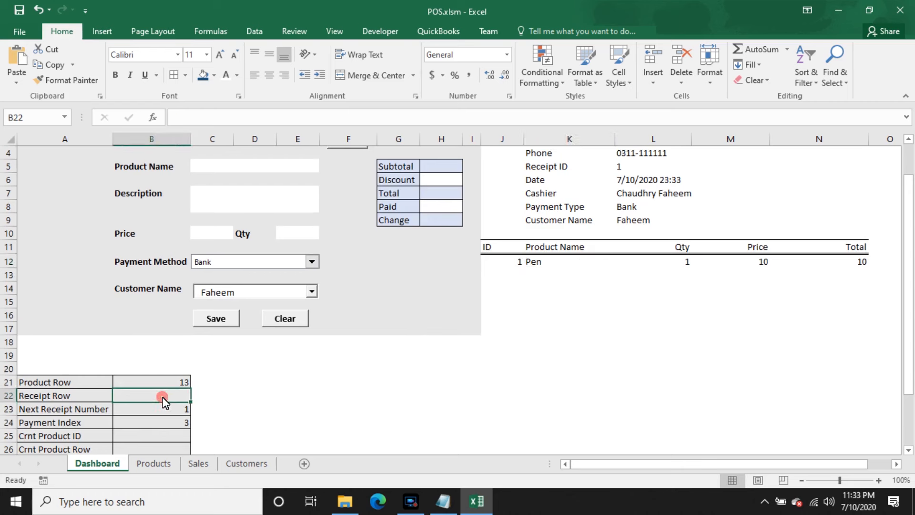
pyautogui.write('12')
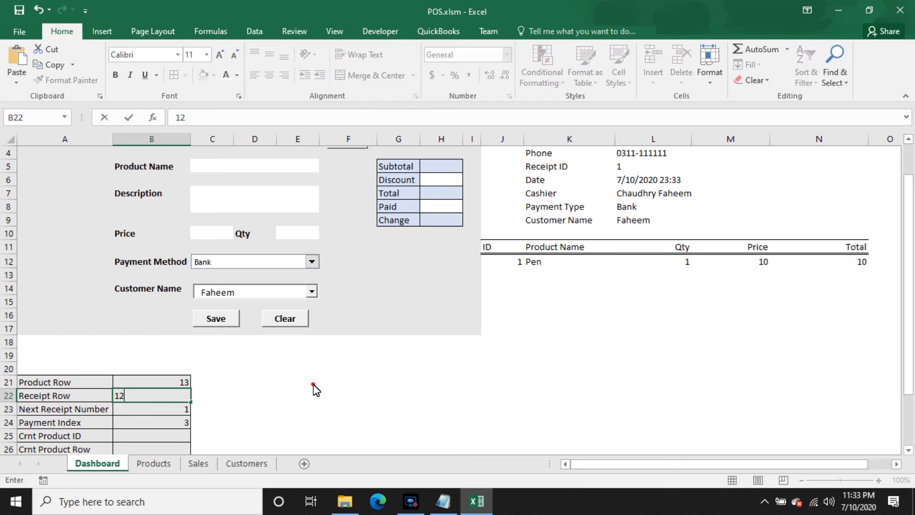
pyautogui.click(310, 381)
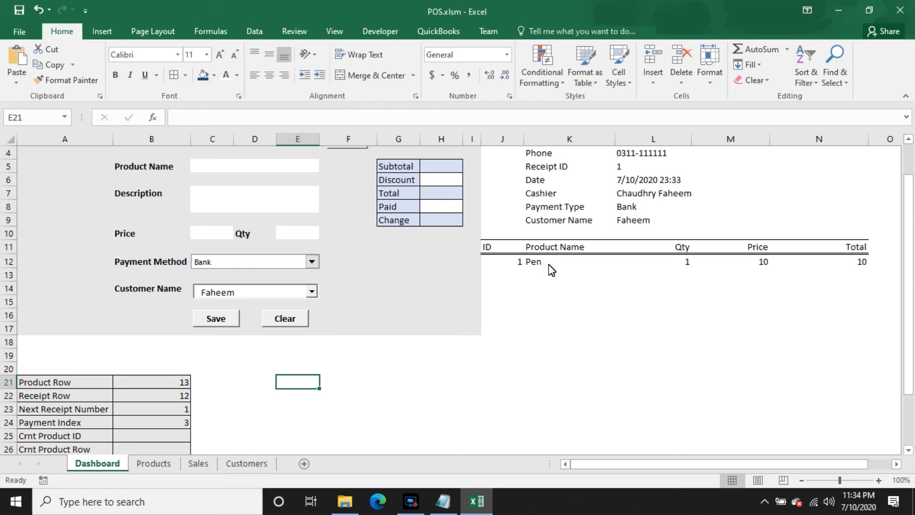
# Step: Begin a formula-based highlight rule, then clear its formula and cancel out of the Rules Manager
pyautogui.click(545, 80)
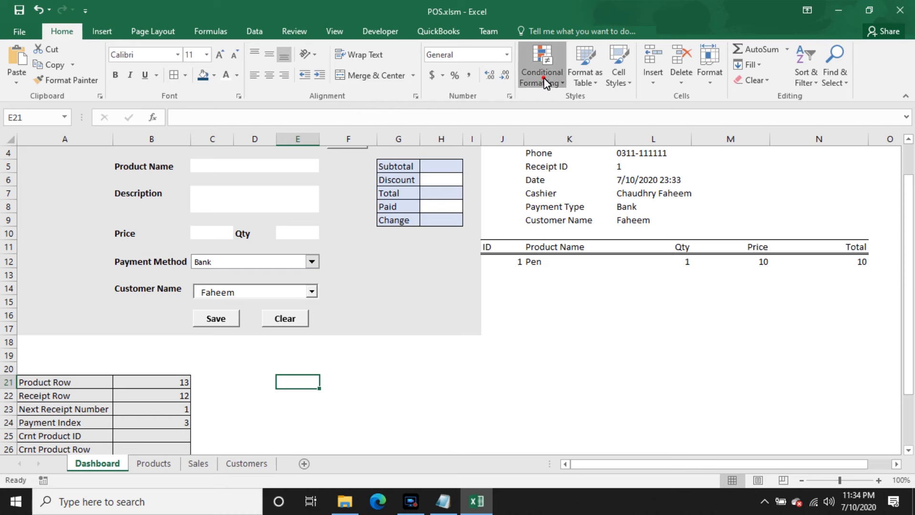
pyautogui.click(599, 275)
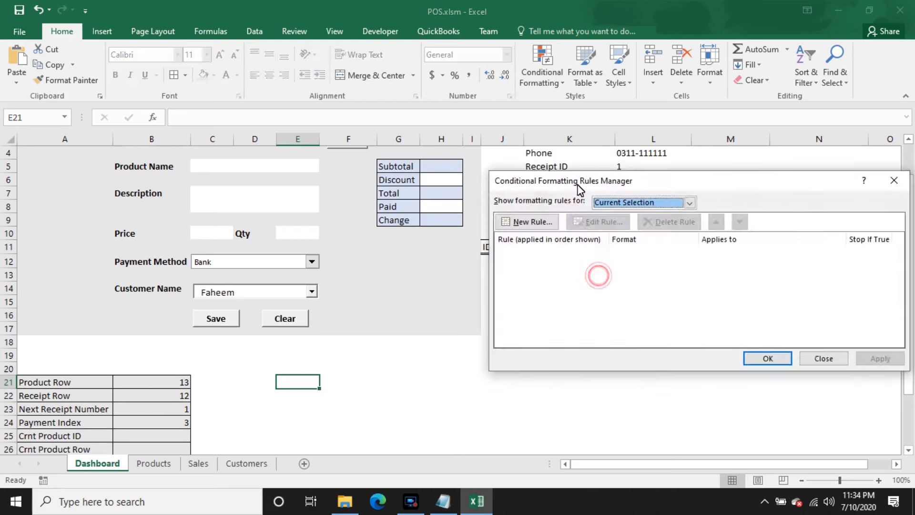
pyautogui.click(527, 221)
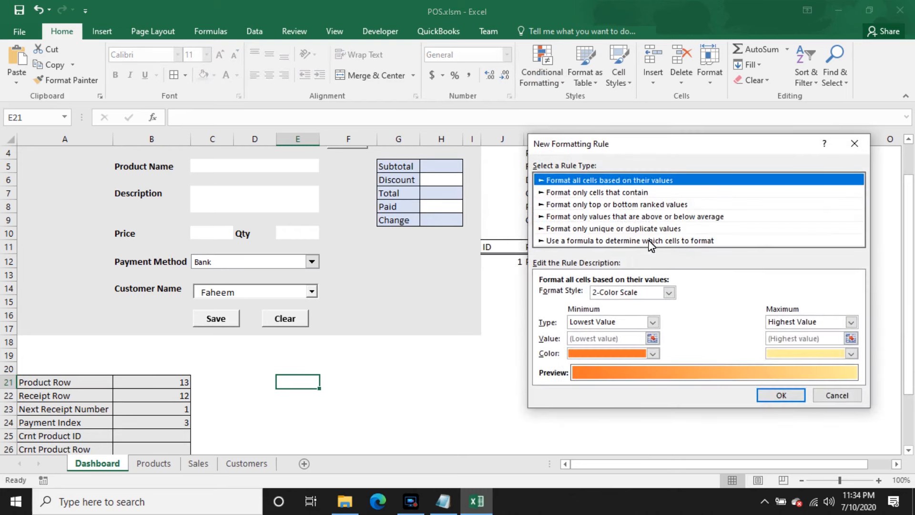
pyautogui.click(651, 241)
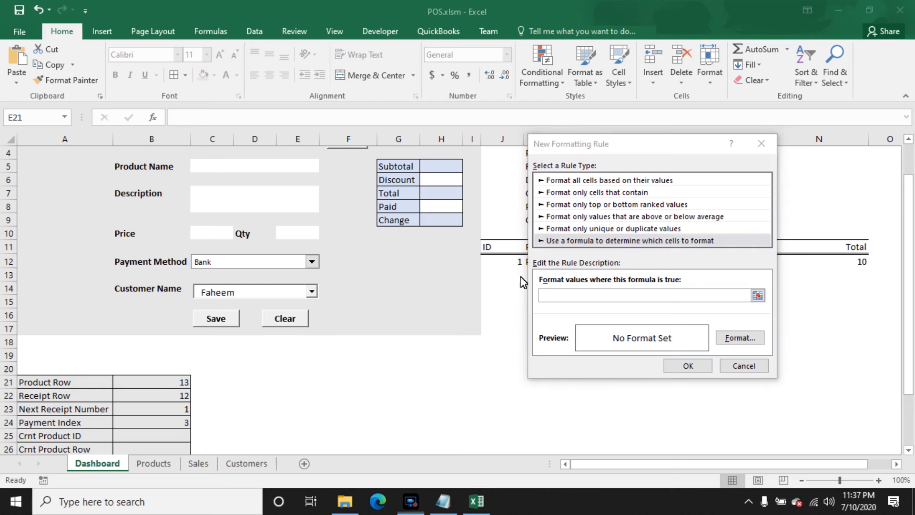
pyautogui.click(558, 298)
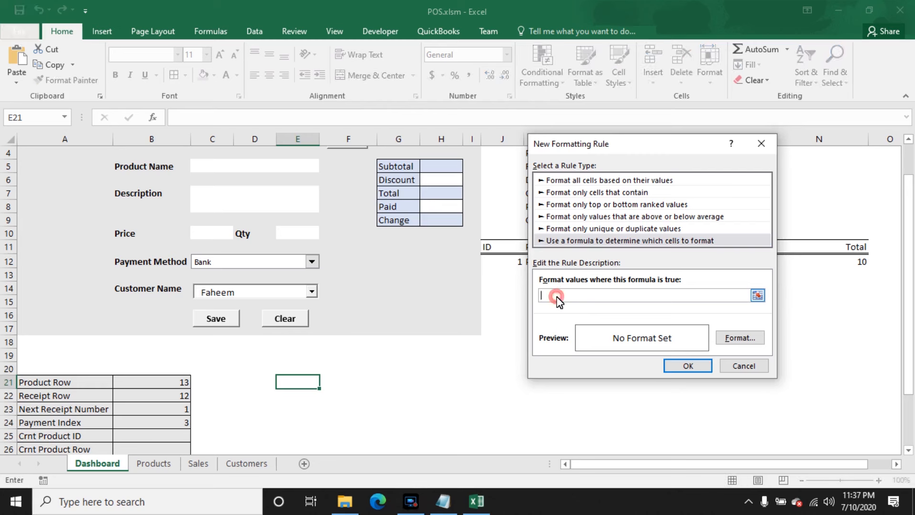
pyautogui.write('=')
pyautogui.click(148, 396)
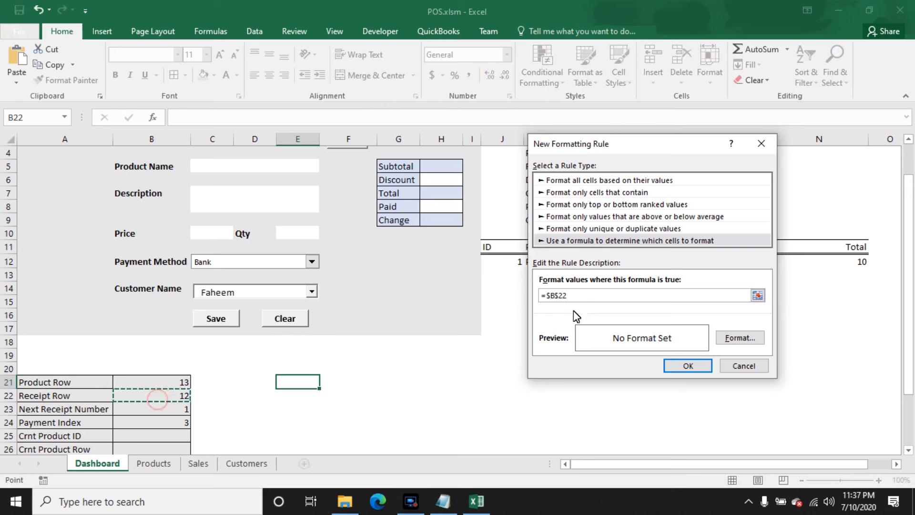
pyautogui.write('=')
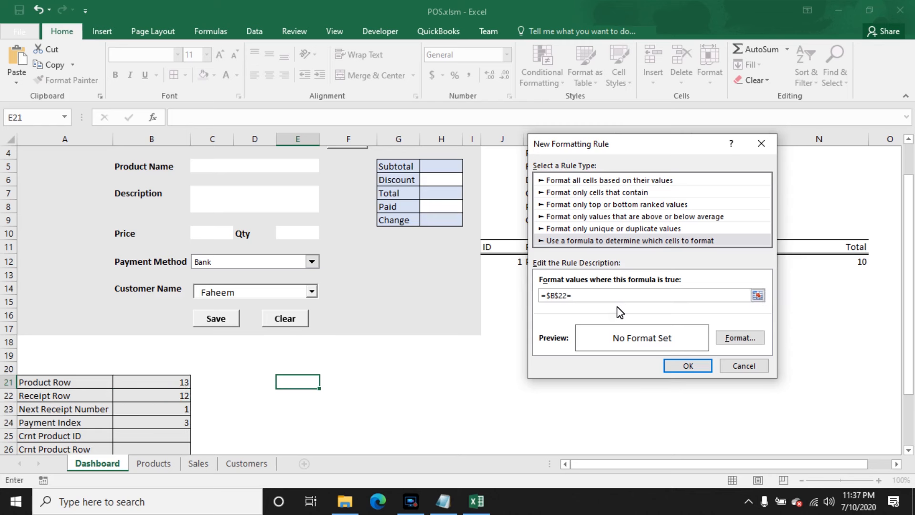
pyautogui.moveTo(633, 295); pyautogui.dragTo(452, 298)
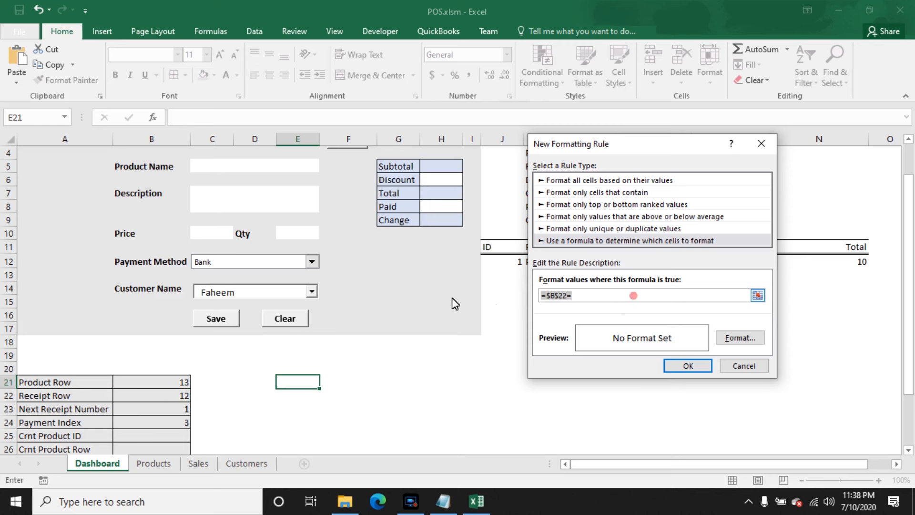
pyautogui.click(619, 297)
pyautogui.press('BackSpace')
pyautogui.press('BackSpace')
pyautogui.press('BackSpace')
pyautogui.press('BackSpace')
pyautogui.press('BackSpace')
pyautogui.press('BackSpace')
pyautogui.press('BackSpace')
pyautogui.click(736, 366)
pyautogui.click(894, 180)
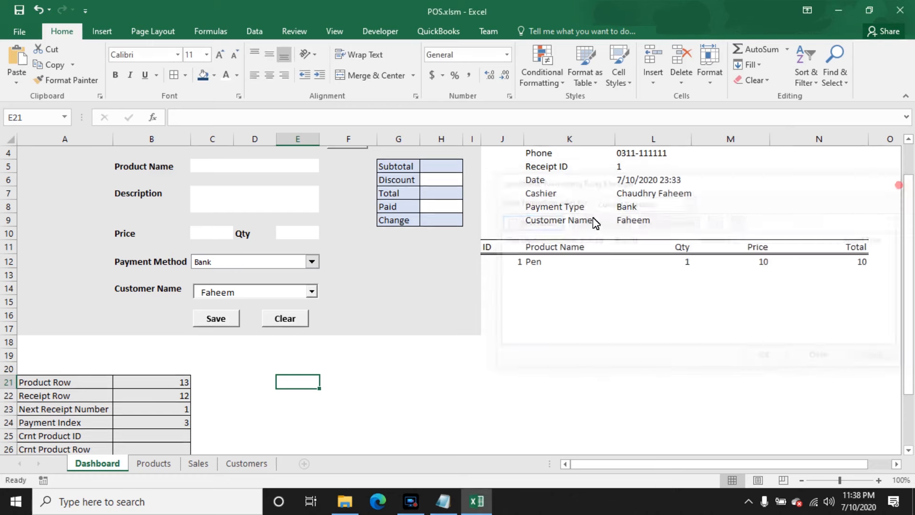
# Step: Select receipt columns J to N from row 12 downward
pyautogui.click(527, 277)
pyautogui.click(502, 263)
pyautogui.moveTo(502, 263); pyautogui.dragTo(811, 281)
# Step: Start a new formula-based conditional formatting rule from the Rules Manager
pyautogui.scroll(5, 812, 281)
pyautogui.scroll(20, 812, 281)
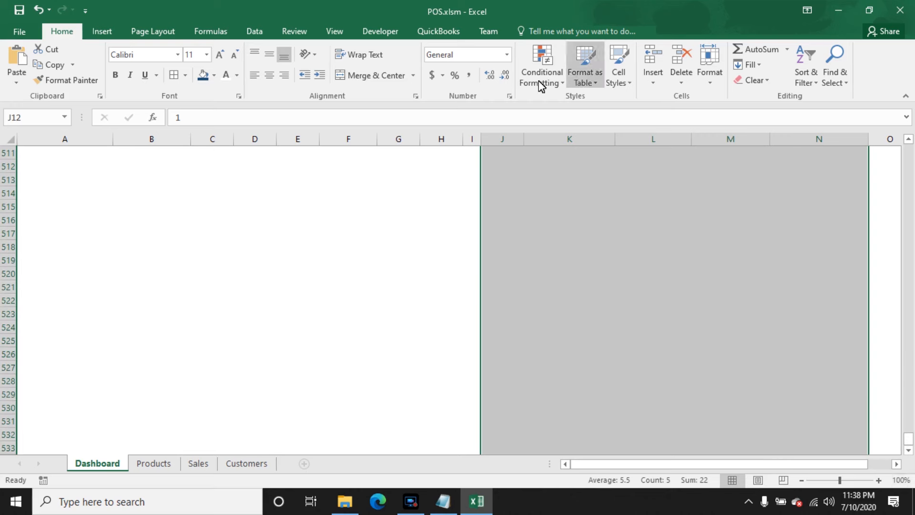
pyautogui.moveTo(909, 441); pyautogui.dragTo(909, 148)
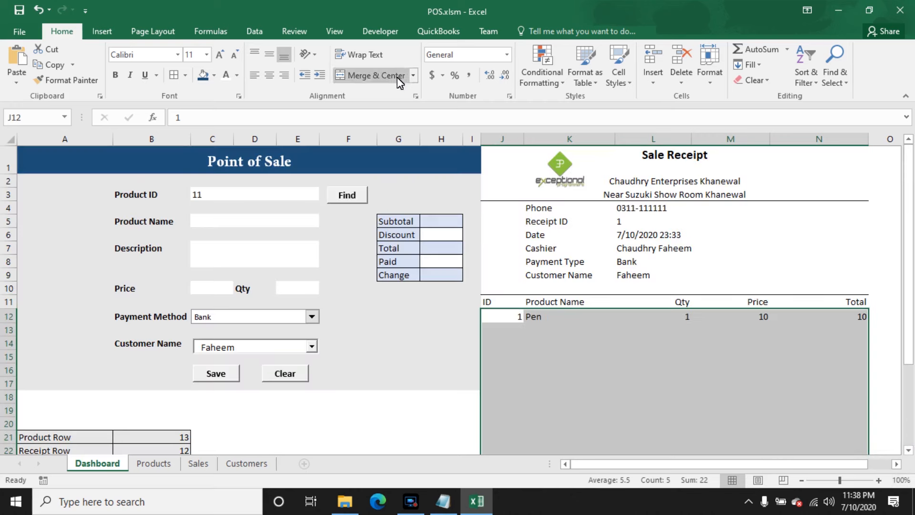
pyautogui.click(552, 85)
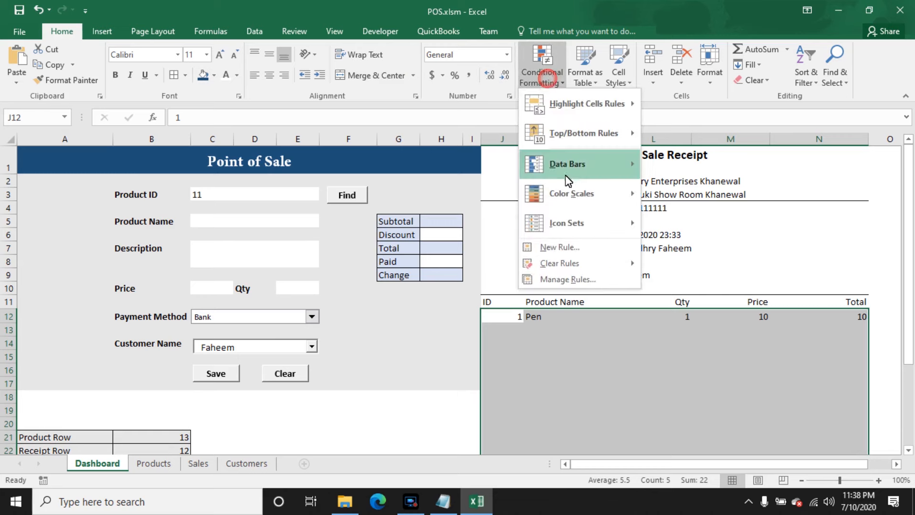
pyautogui.click(588, 283)
pyautogui.click(528, 221)
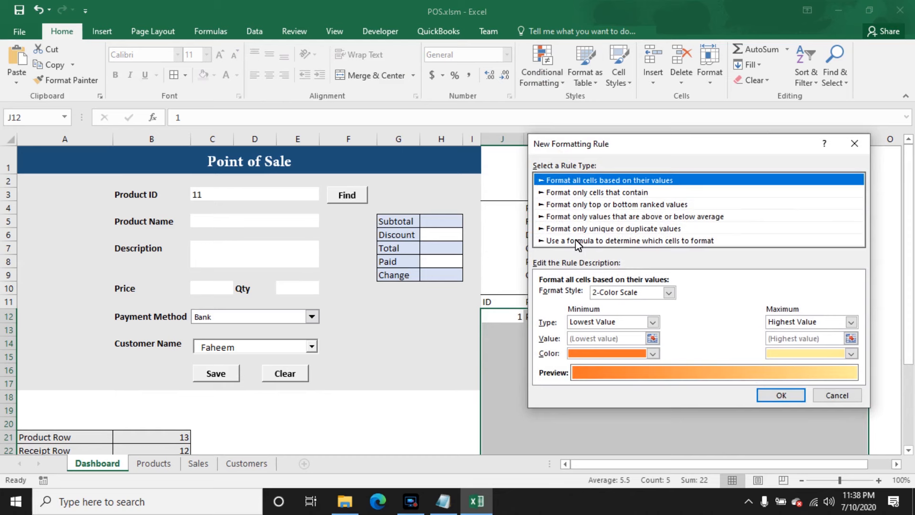
pyautogui.click(576, 239)
# Step: Enter the rule formula =$B$22=Row() and bring up its Format Cells settings
pyautogui.click(608, 296)
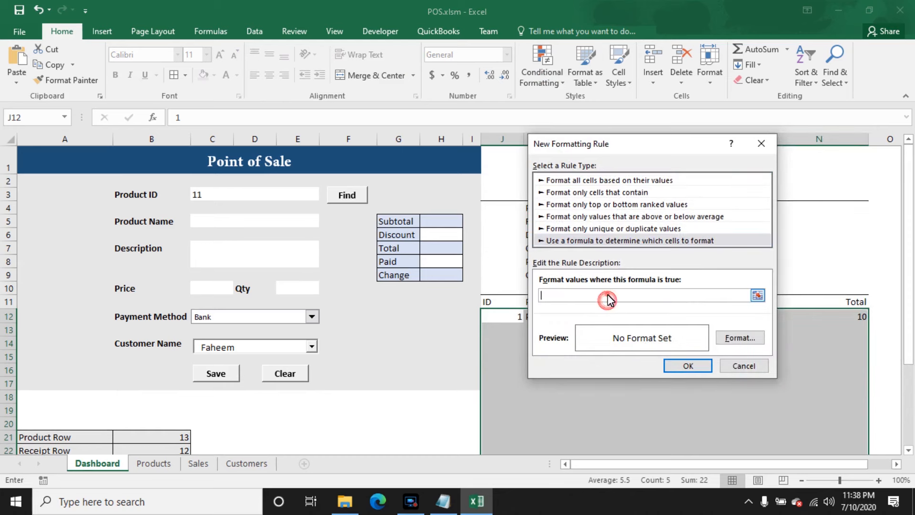
pyautogui.write('=')
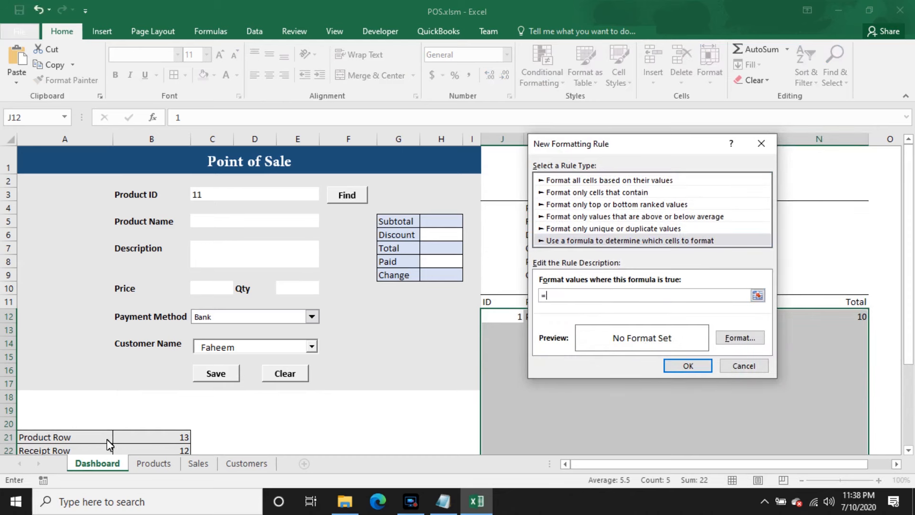
pyautogui.click(152, 450)
pyautogui.click(594, 295)
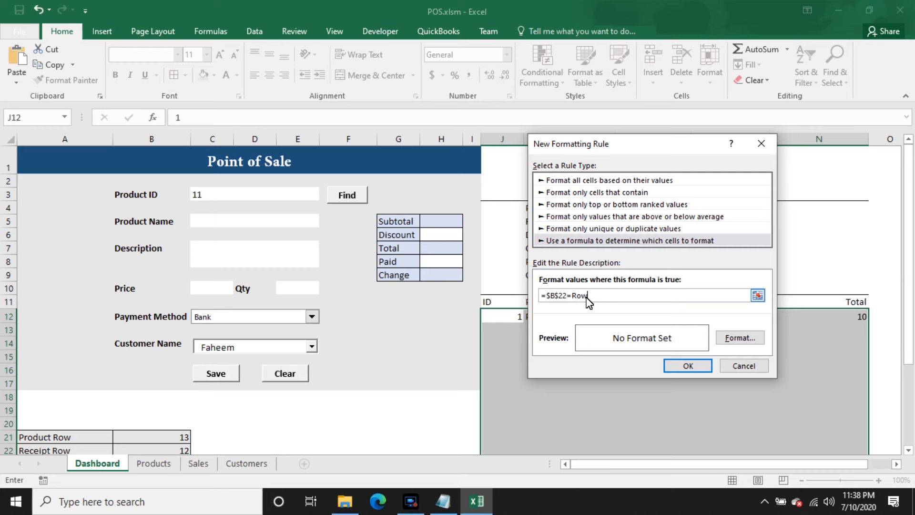
pyautogui.write('=Row()')
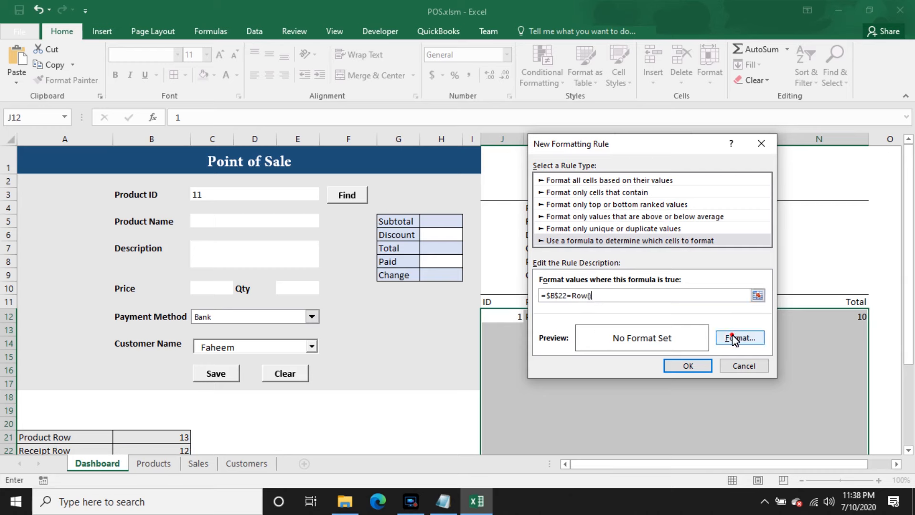
pyautogui.click(740, 337)
pyautogui.click(630, 115)
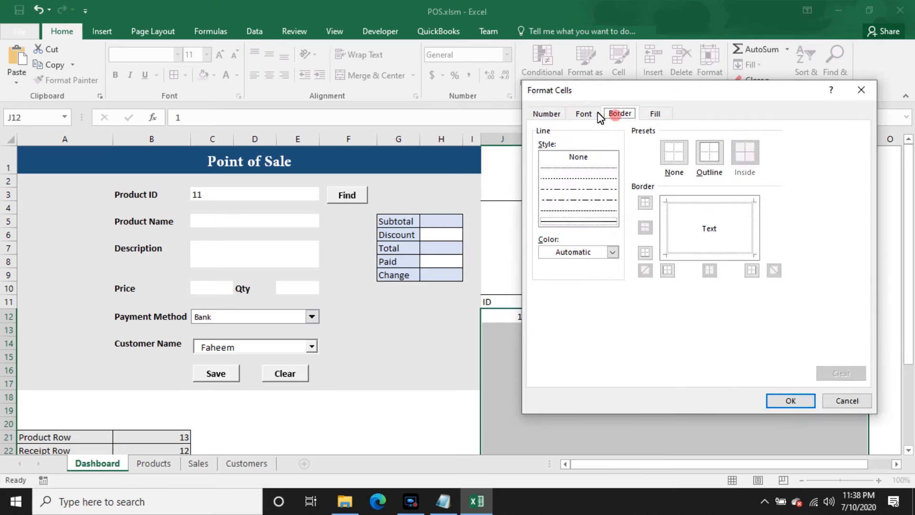
# Step: Format the rule with bold text and a blue two-colour gradient fill
pyautogui.click(594, 114)
pyautogui.click(726, 174)
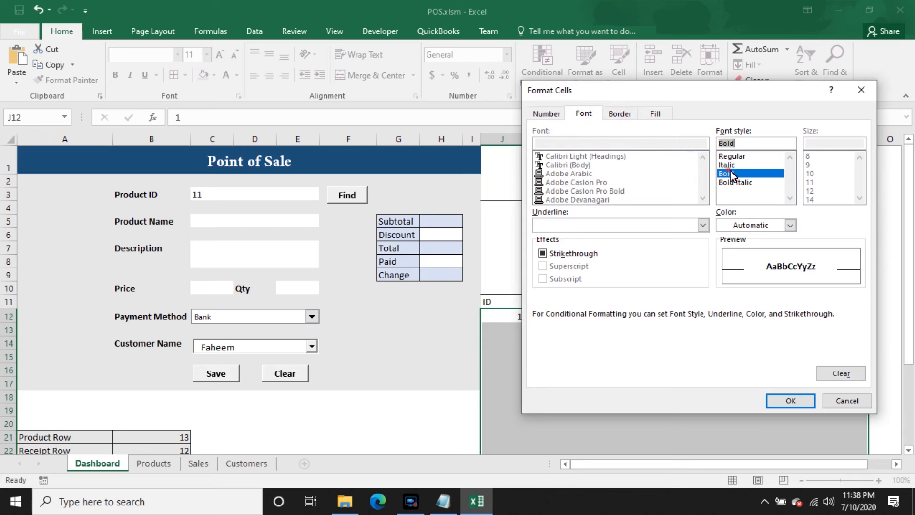
pyautogui.click(618, 114)
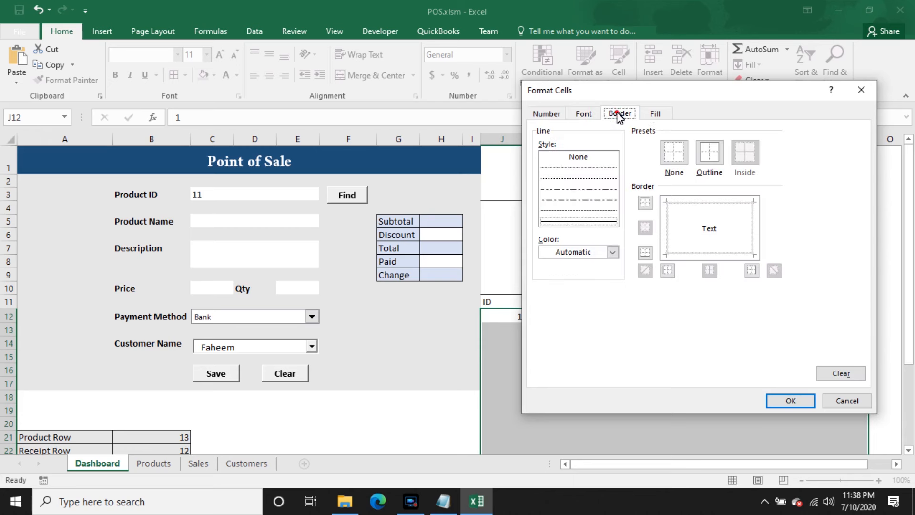
pyautogui.click(657, 113)
pyautogui.click(562, 268)
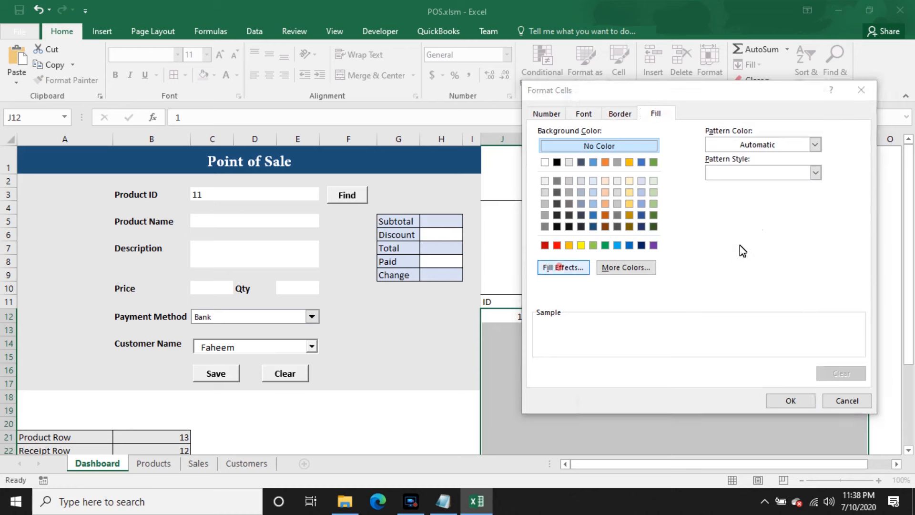
pyautogui.click(740, 167)
pyautogui.click(740, 167)
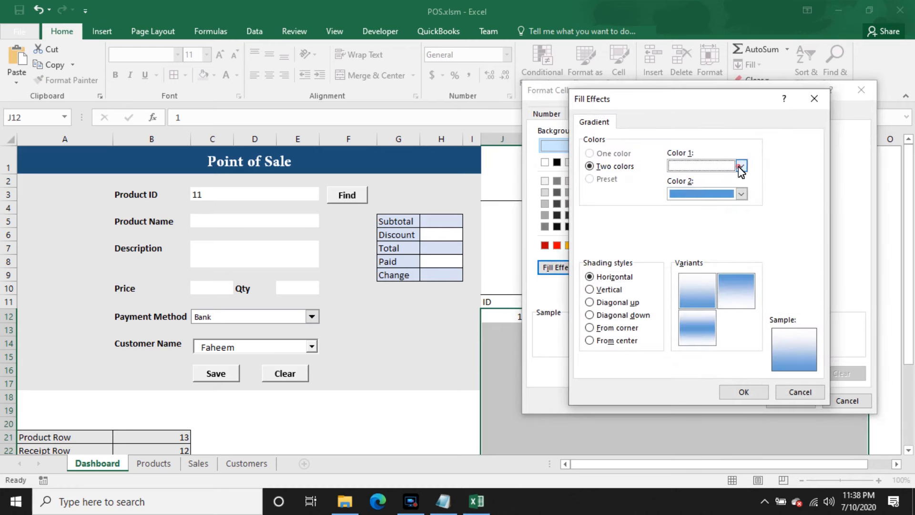
pyautogui.click(740, 167)
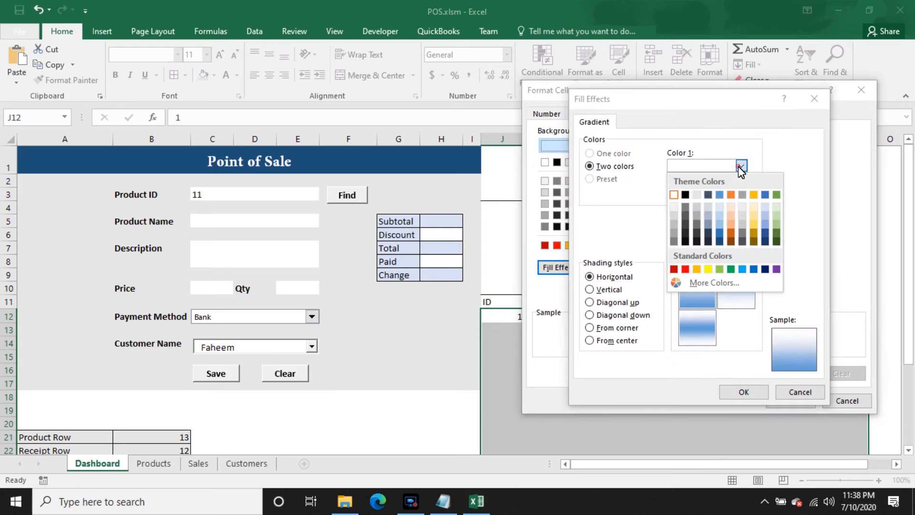
pyautogui.click(720, 231)
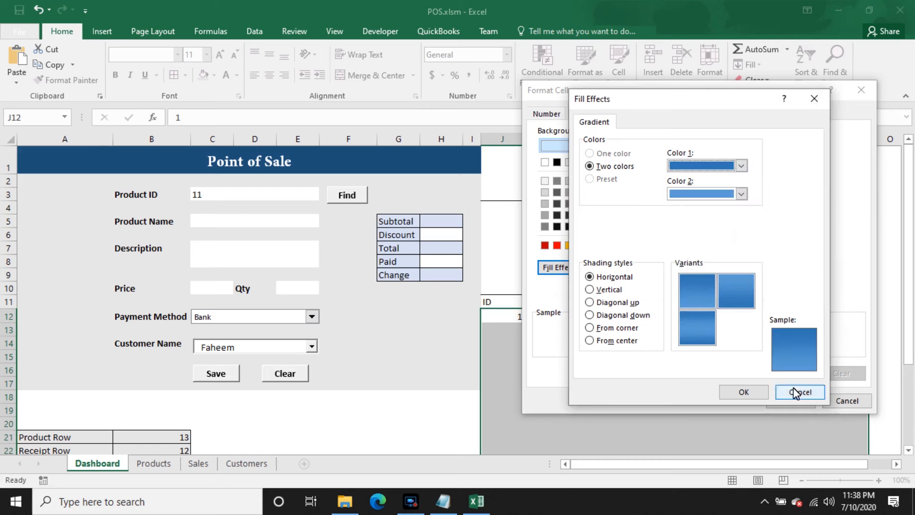
pyautogui.click(755, 392)
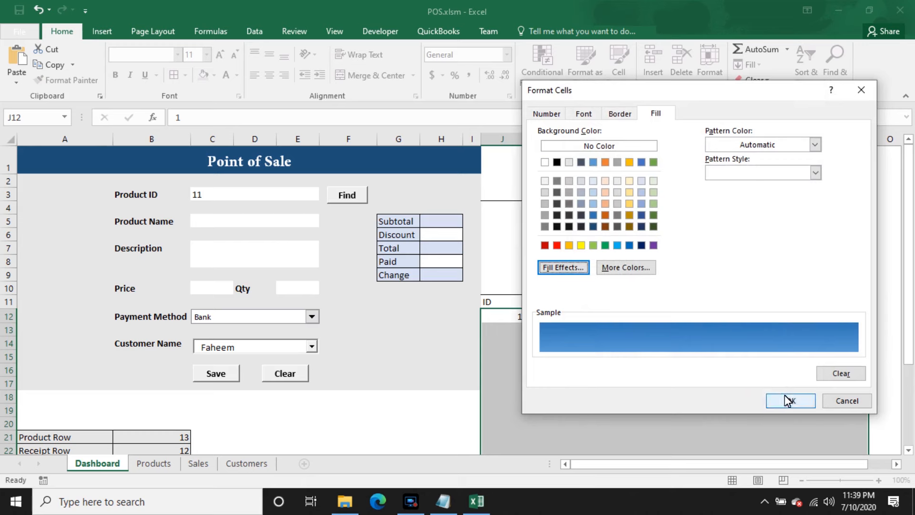
pyautogui.click(788, 400)
# Step: Save the rule and apply it to the receipt lines J12:N664
pyautogui.click(712, 371)
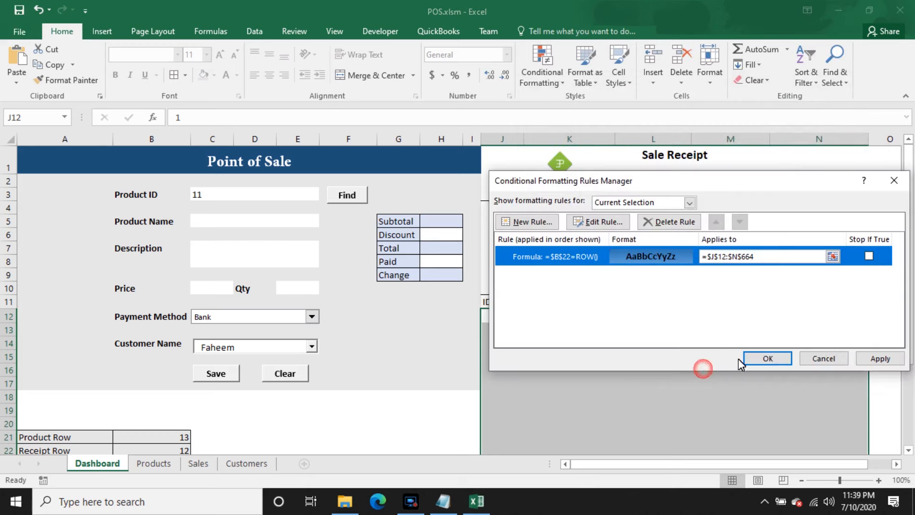
pyautogui.click(866, 362)
pyautogui.moveTo(753, 181); pyautogui.dragTo(665, 280)
pyautogui.click(673, 459)
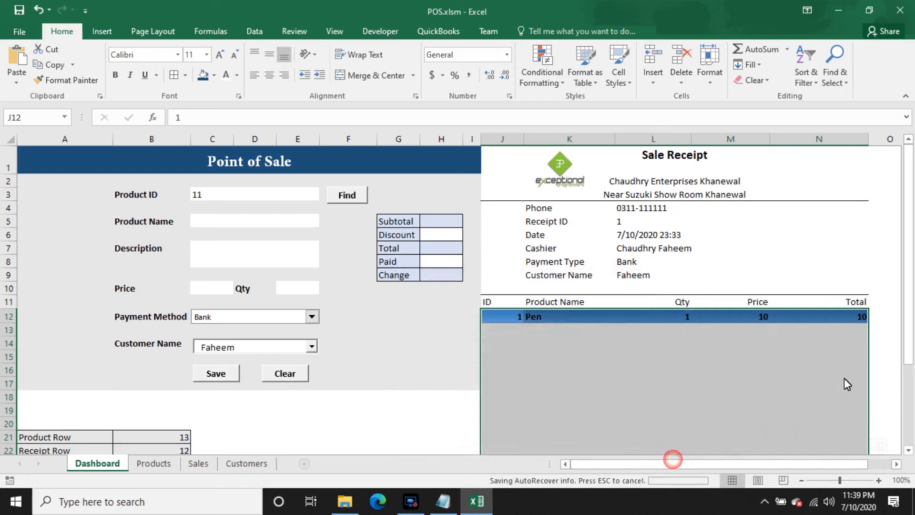
pyautogui.click(844, 373)
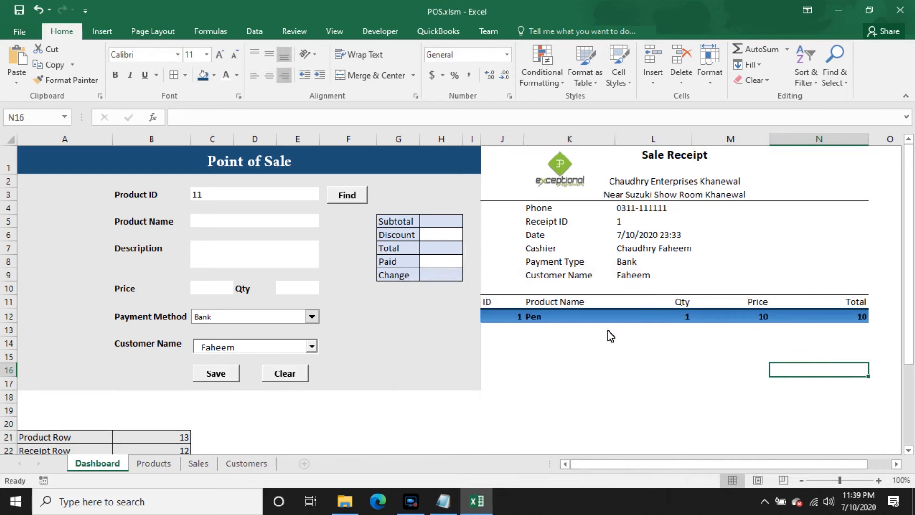
pyautogui.click(511, 333)
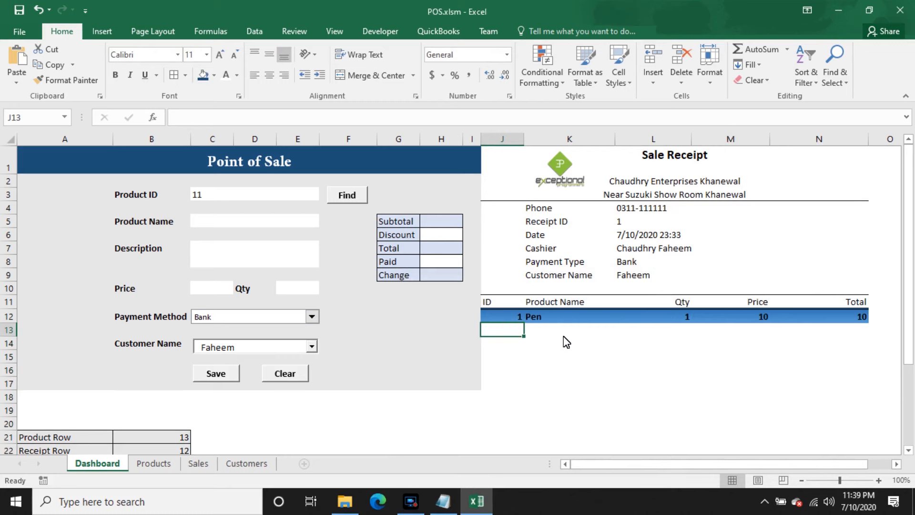
pyautogui.scroll(-1, 567, 342)
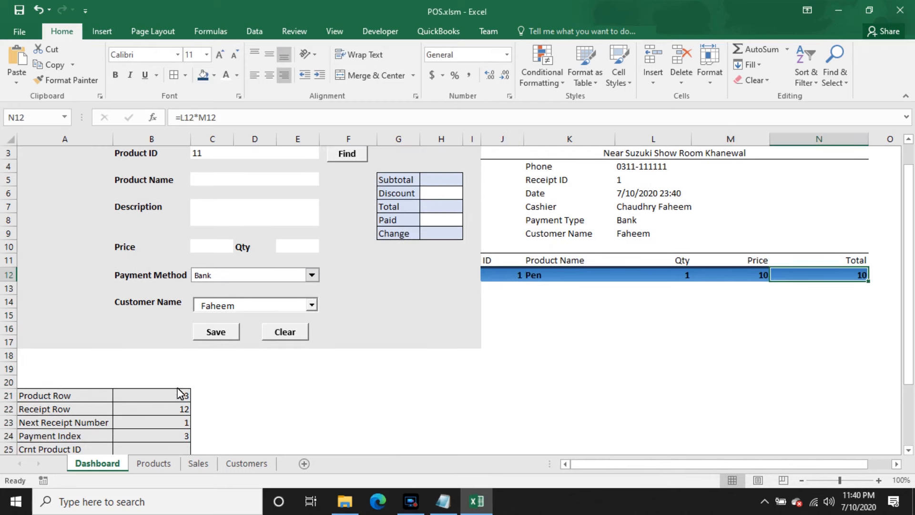
pyautogui.click(174, 408)
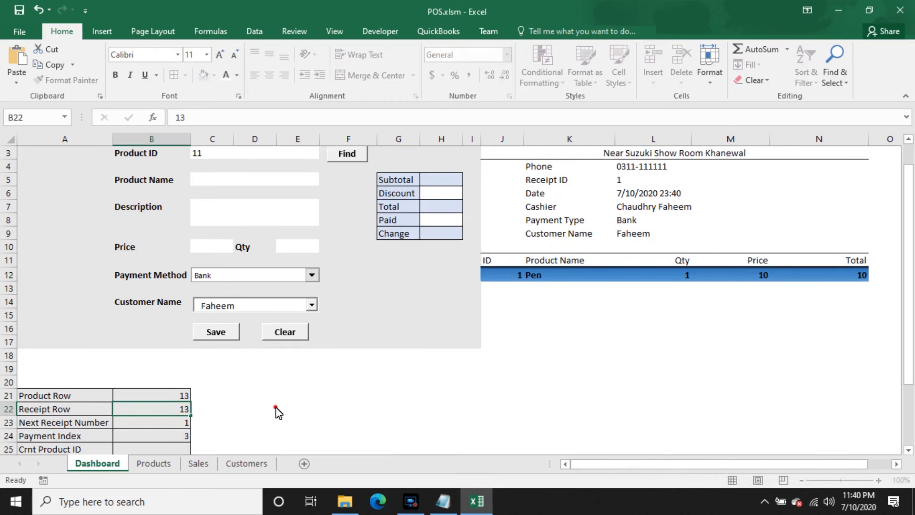
pyautogui.click(272, 407)
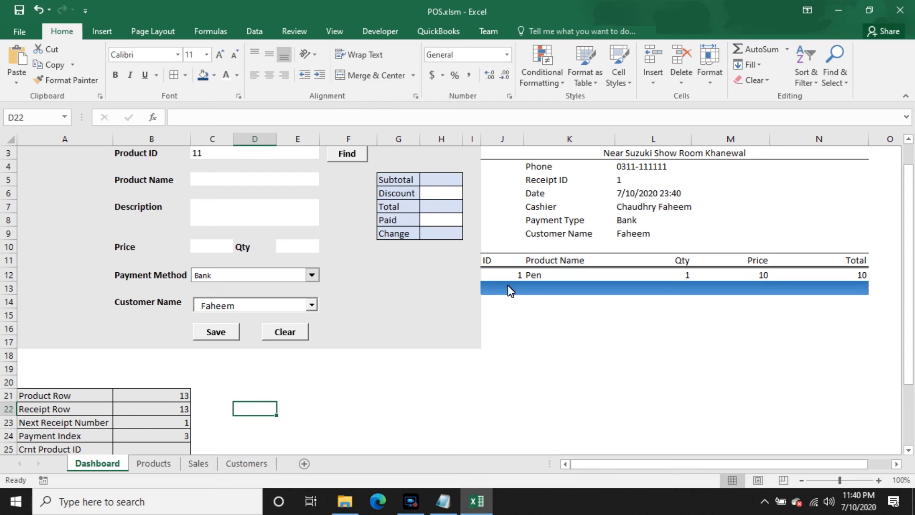
pyautogui.click(179, 412)
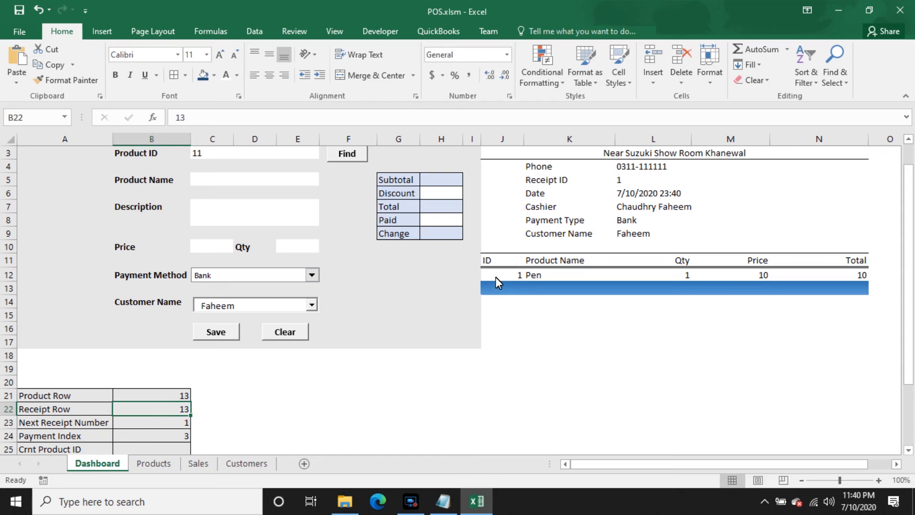
pyautogui.click(331, 360)
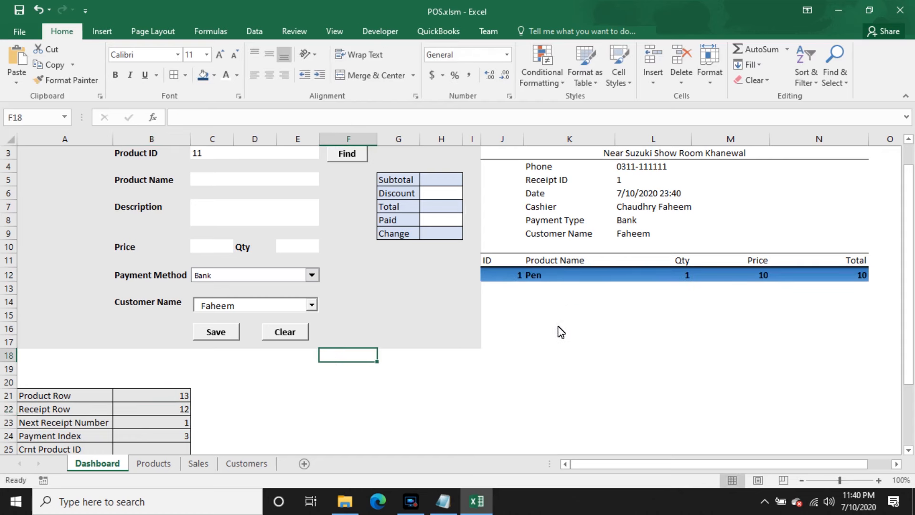
pyautogui.scroll(1, 526, 343)
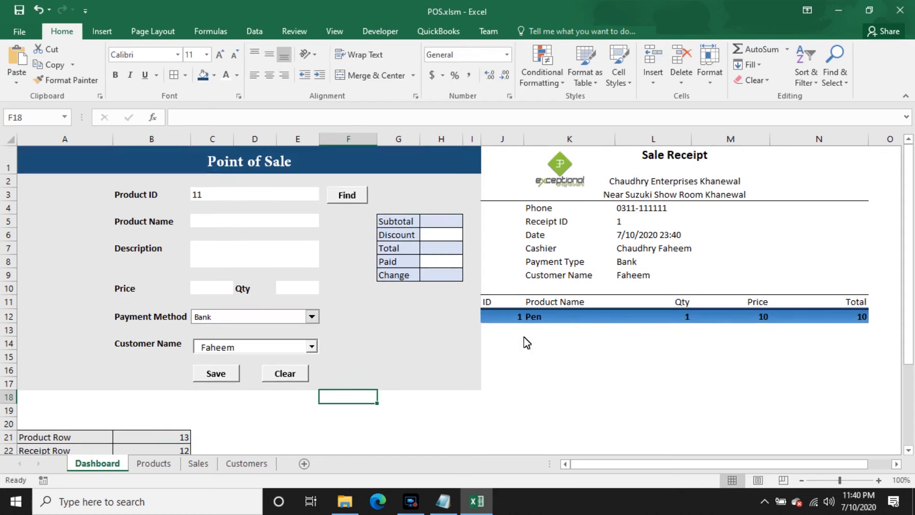
# Step: Start a =SUMIF( formula in Subtotal cell H5 using autocomplete from =sum
pyautogui.click(450, 225)
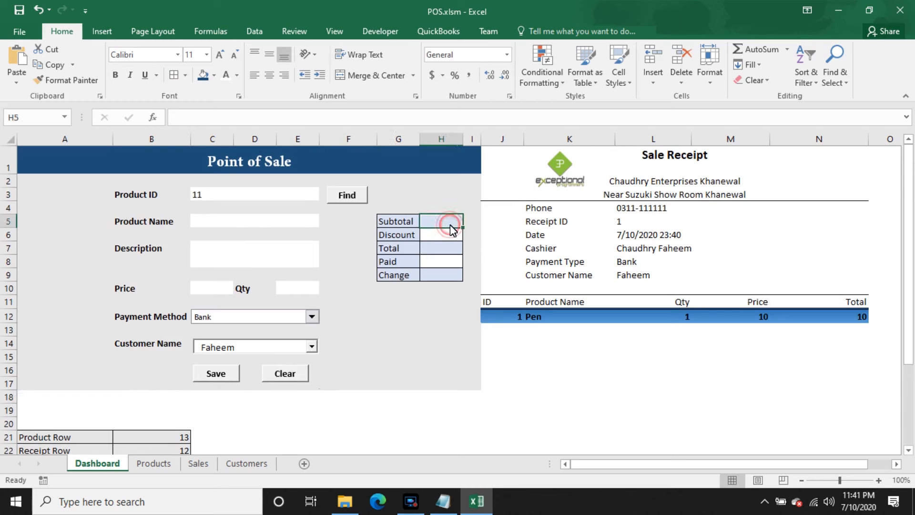
pyautogui.write('=')
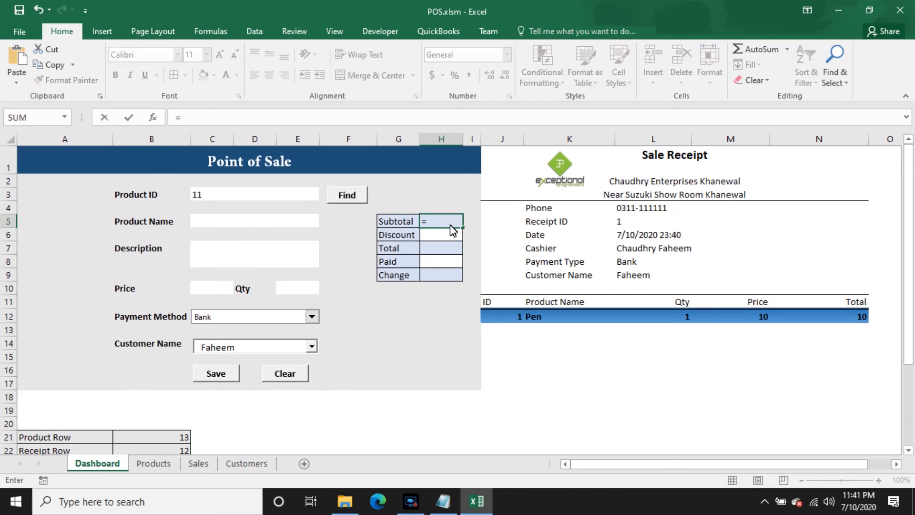
pyautogui.write('sum')
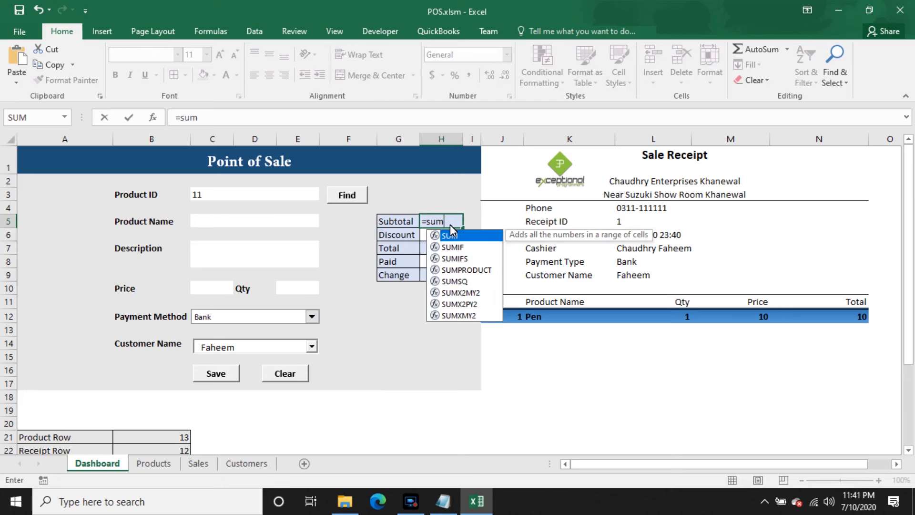
pyautogui.press('Down')
pyautogui.press('Tab')
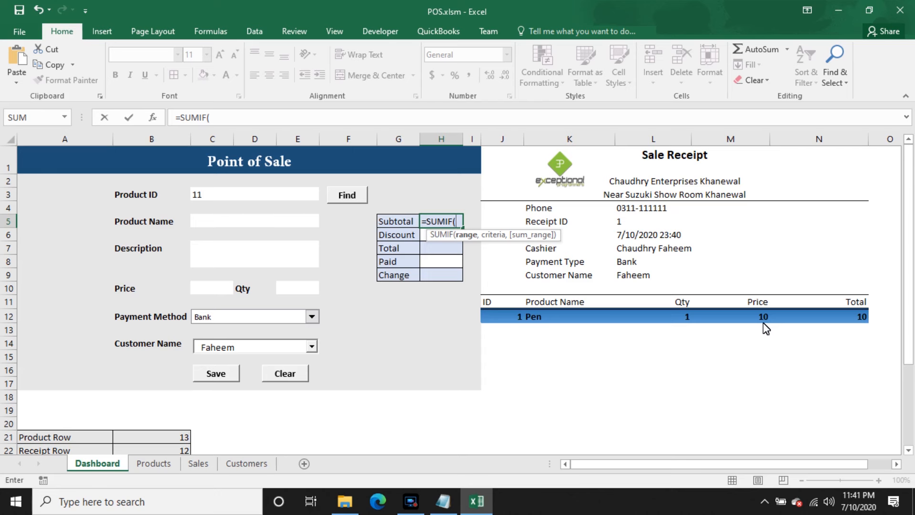
# Step: Complete H5 as =SUMIF(K12:K9999,"<>",N12:N9999) so the Subtotal shows 10
pyautogui.write('K')
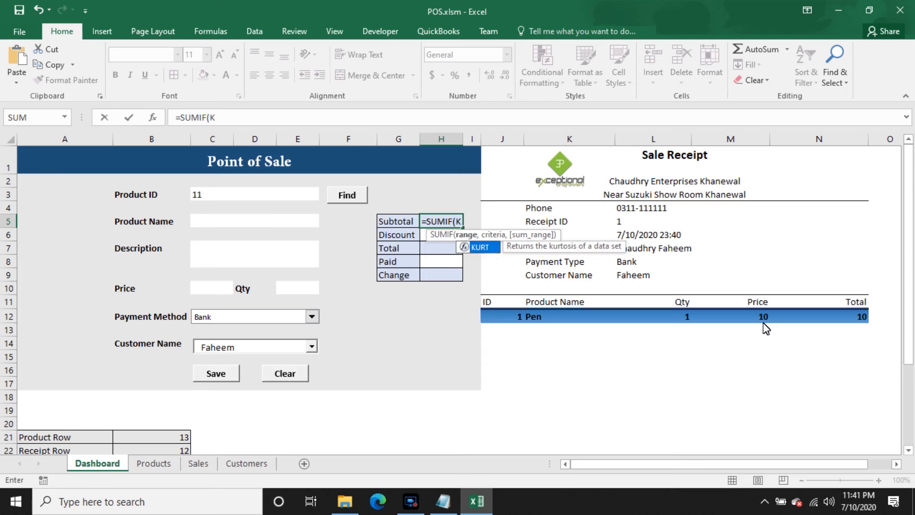
pyautogui.write('1')
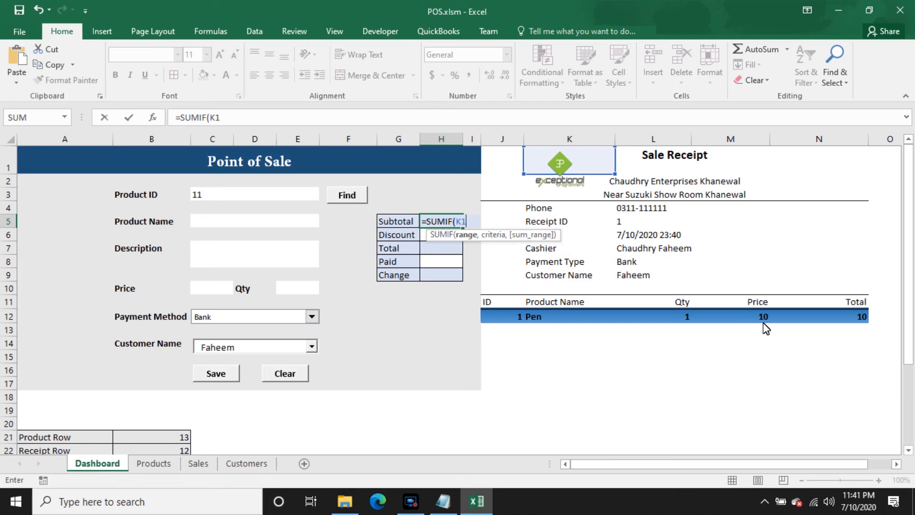
pyautogui.write('1')
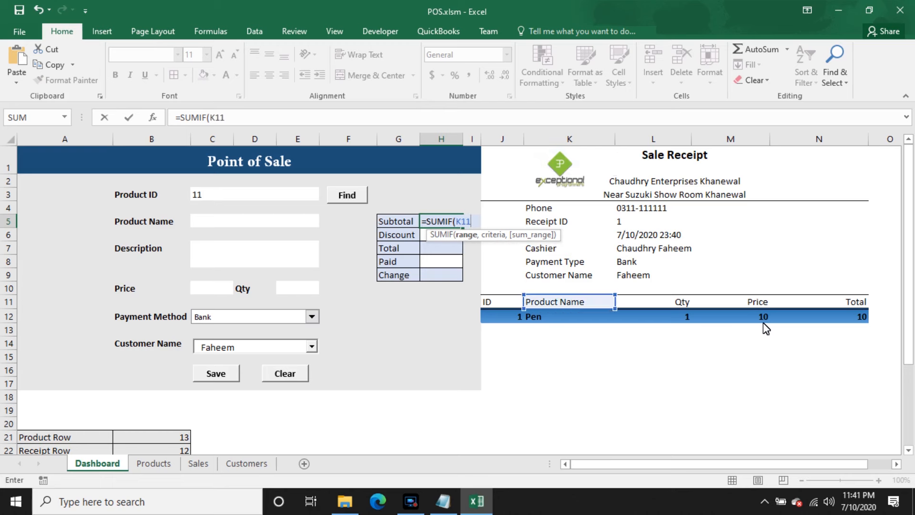
pyautogui.press('BackSpace')
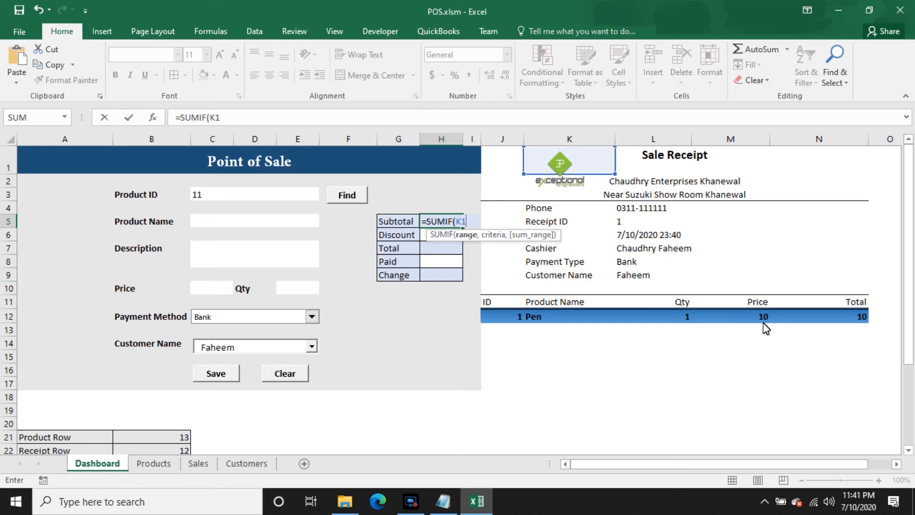
pyautogui.write('2')
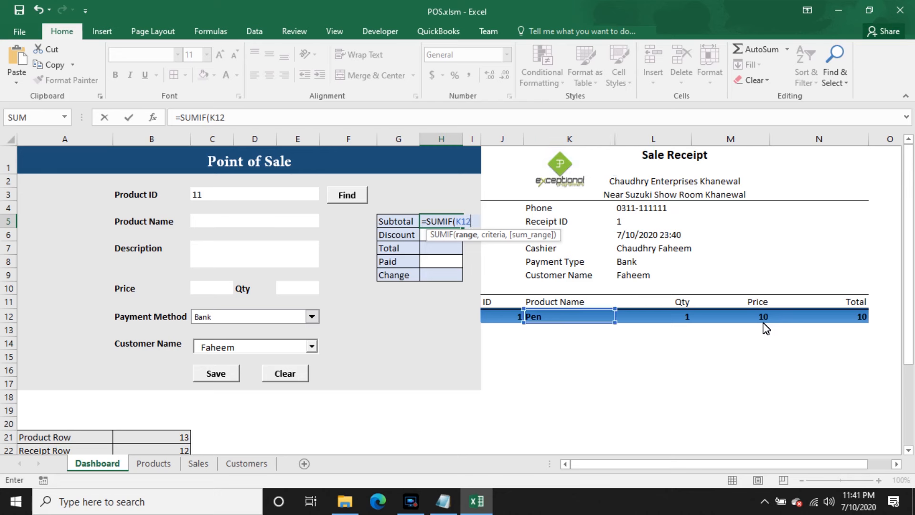
pyautogui.write(':K999')
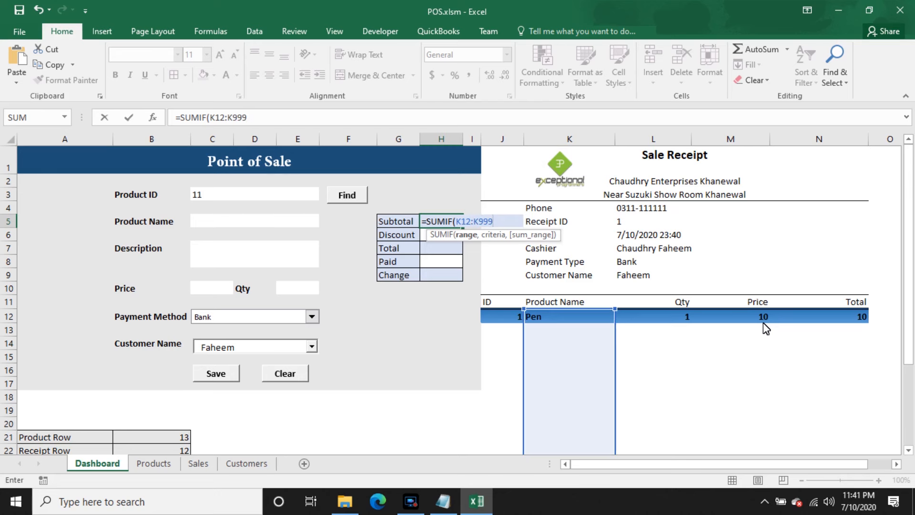
pyautogui.write('9,""')
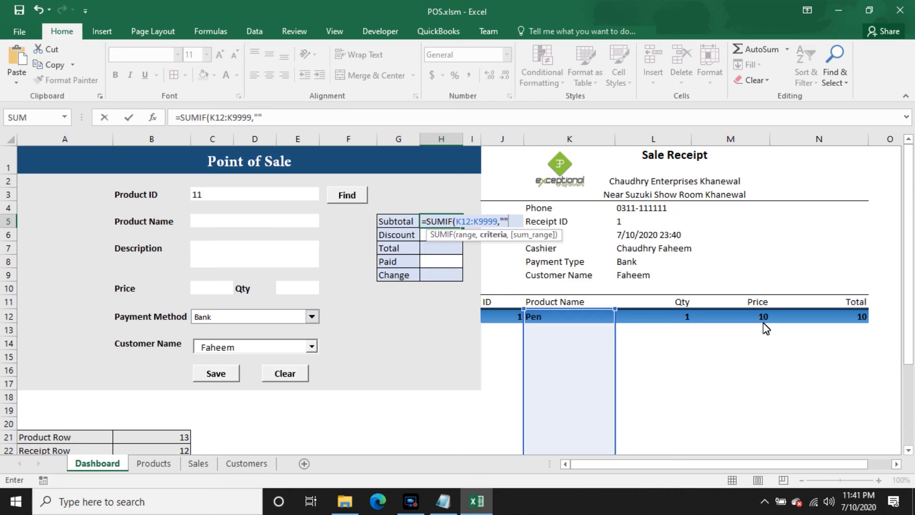
pyautogui.write('<>')
pyautogui.write(',')
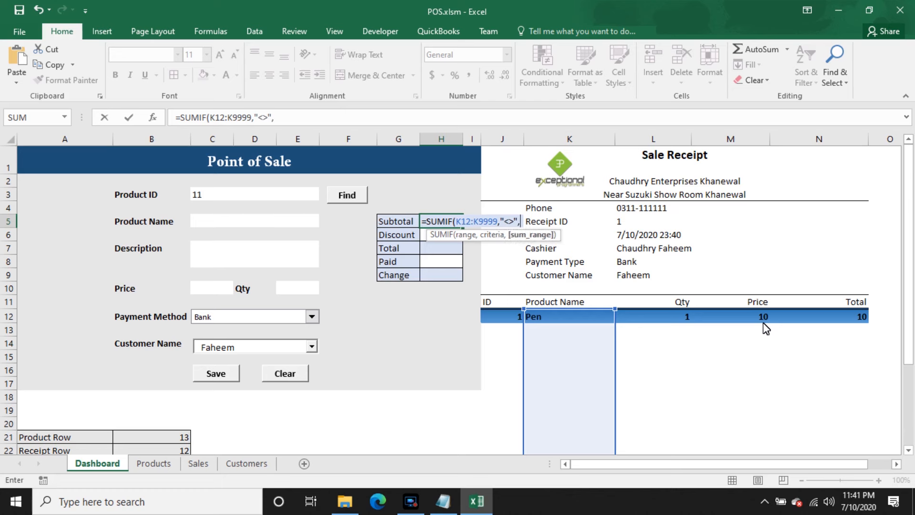
pyautogui.write('N')
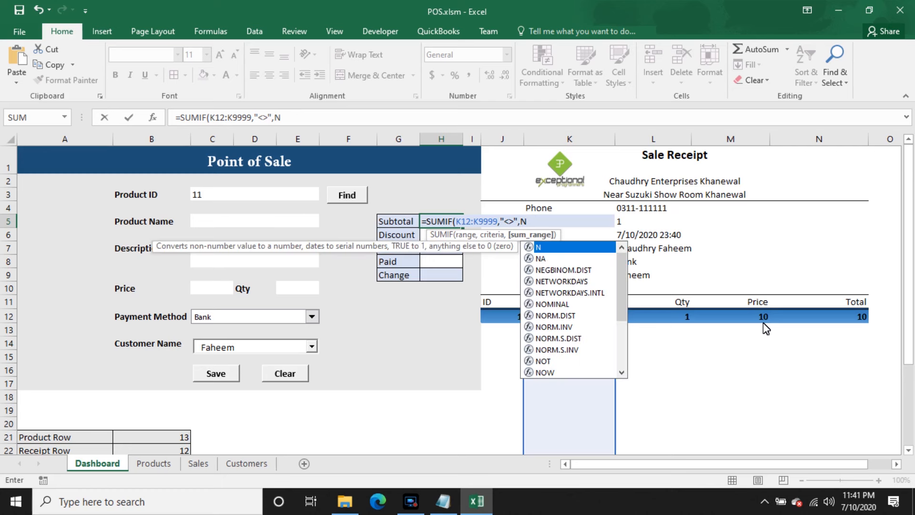
pyautogui.write('12')
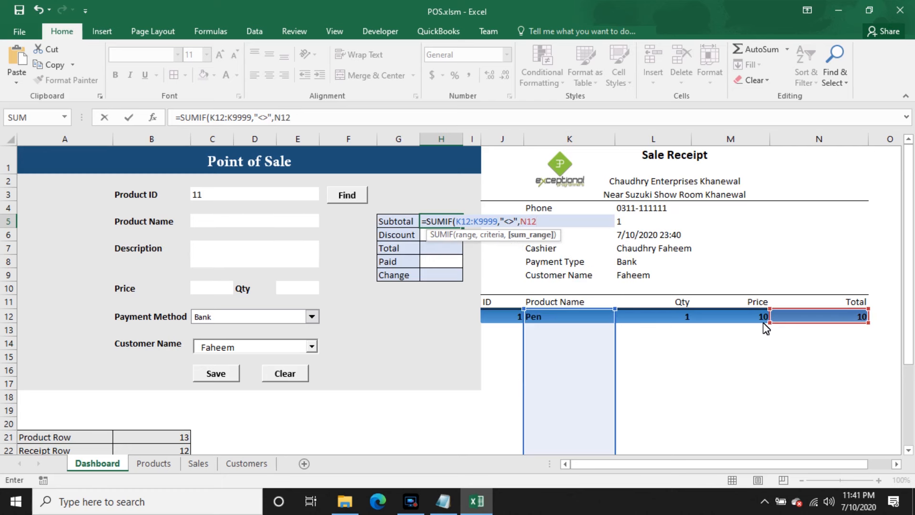
pyautogui.write(':N9999')
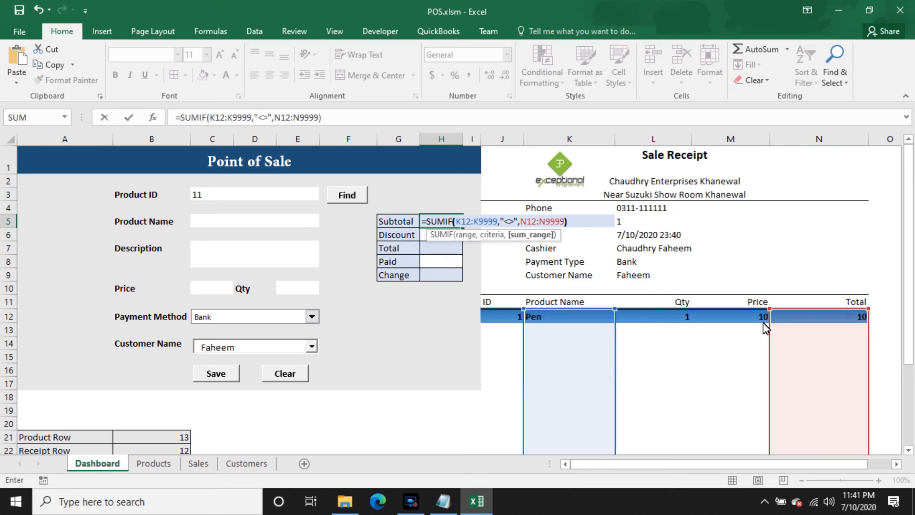
pyautogui.press('Return')
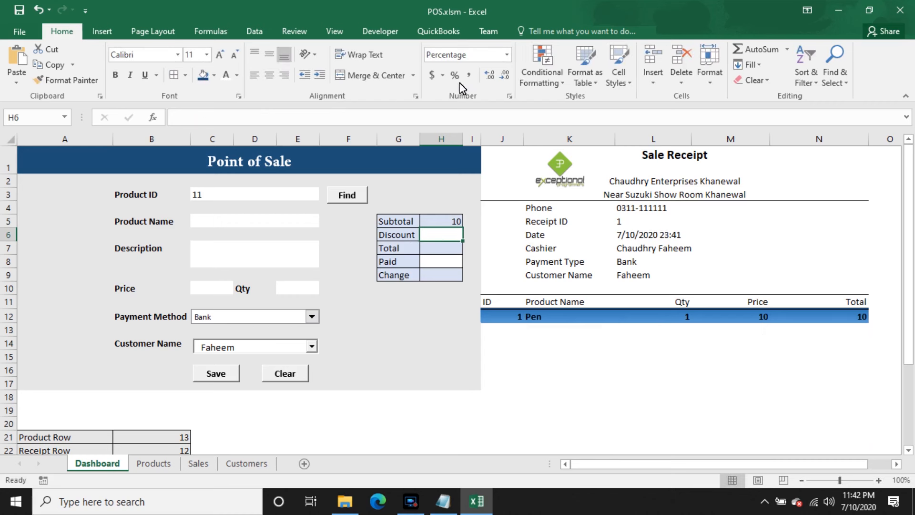
# Step: Enter a 1% Discount in H6 and build a Total formula in H7 from H5 and H6
pyautogui.write('1')
pyautogui.click(472, 238)
pyautogui.click(455, 249)
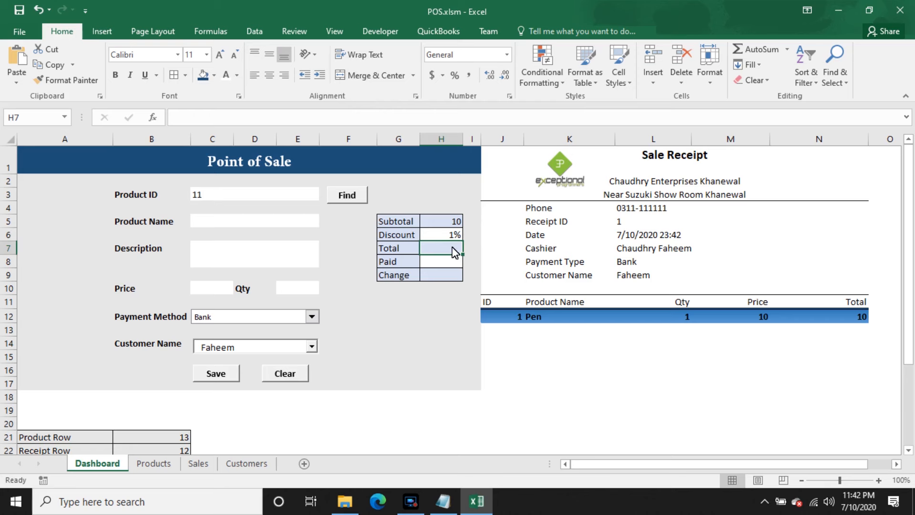
pyautogui.write('=')
pyautogui.click(451, 222)
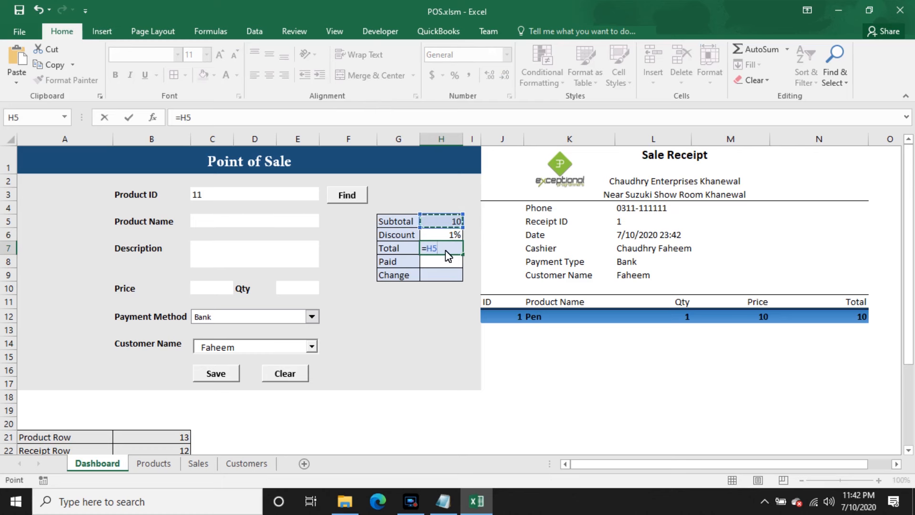
pyautogui.write('-(')
pyautogui.click(452, 221)
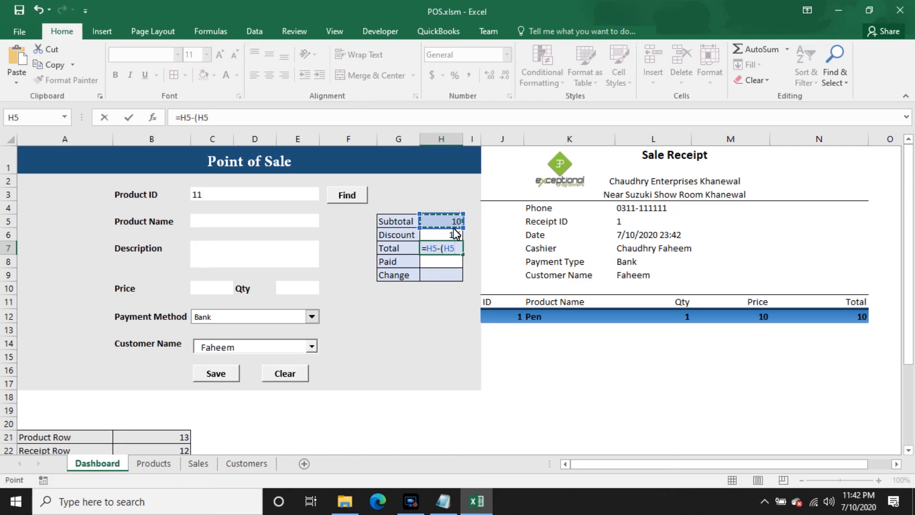
pyautogui.write('-')
pyautogui.click(455, 234)
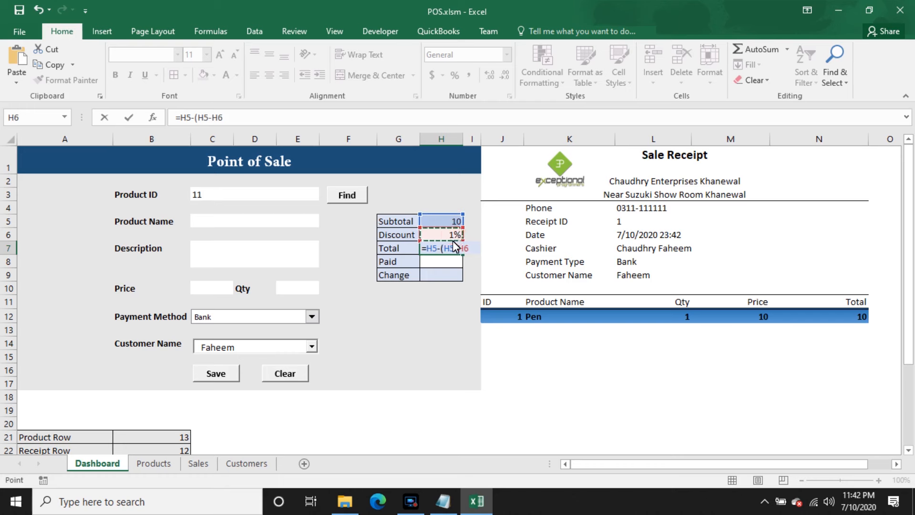
pyautogui.write(')')
pyautogui.press('Return')
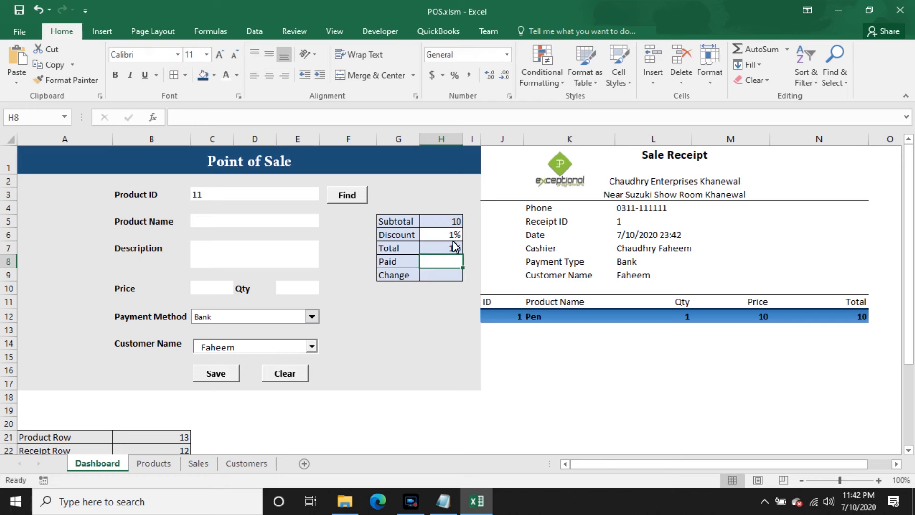
# Step: Correct the Total formula to =H5-(H5*H6), then recheck the Total and Discount cells
pyautogui.doubleClick(455, 248)
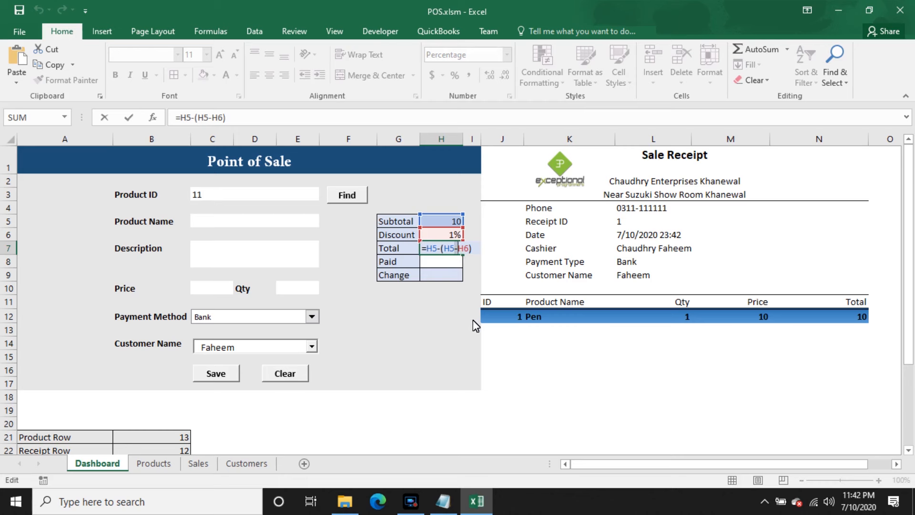
pyautogui.write('*')
pyautogui.press('Return')
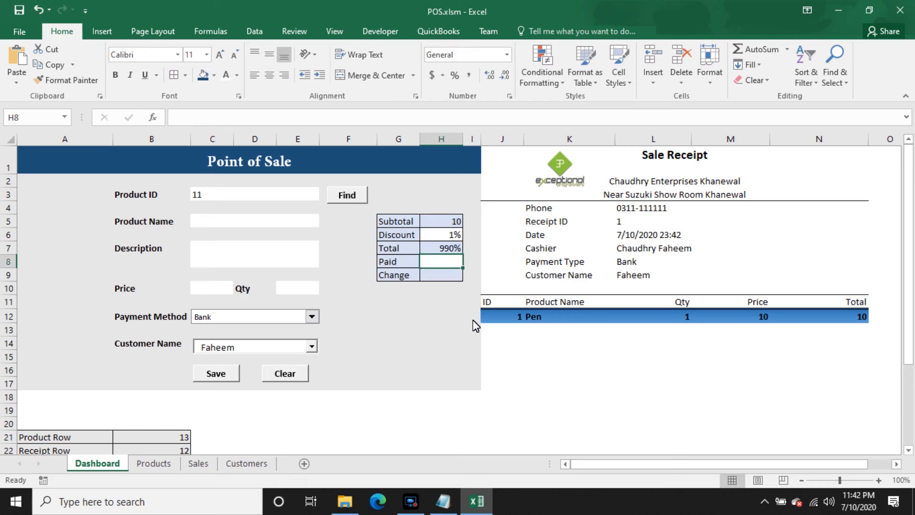
pyautogui.click(451, 247)
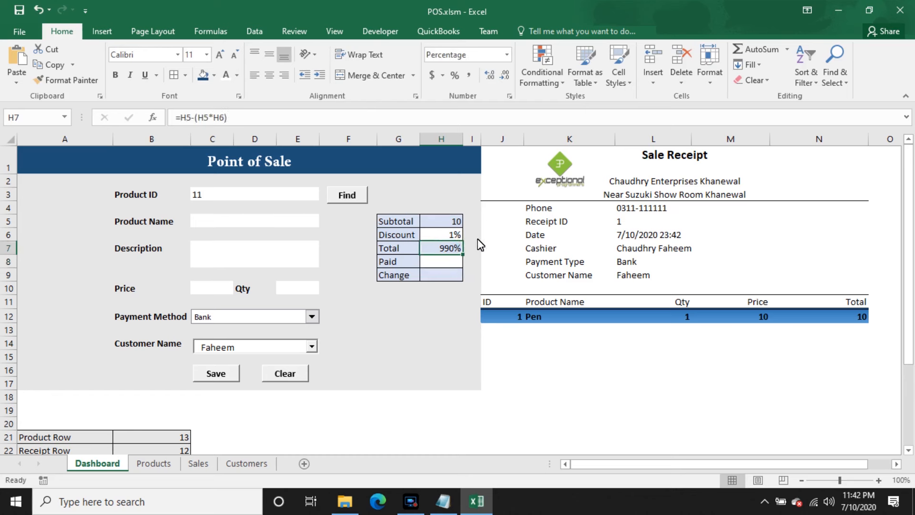
pyautogui.doubleClick(452, 248)
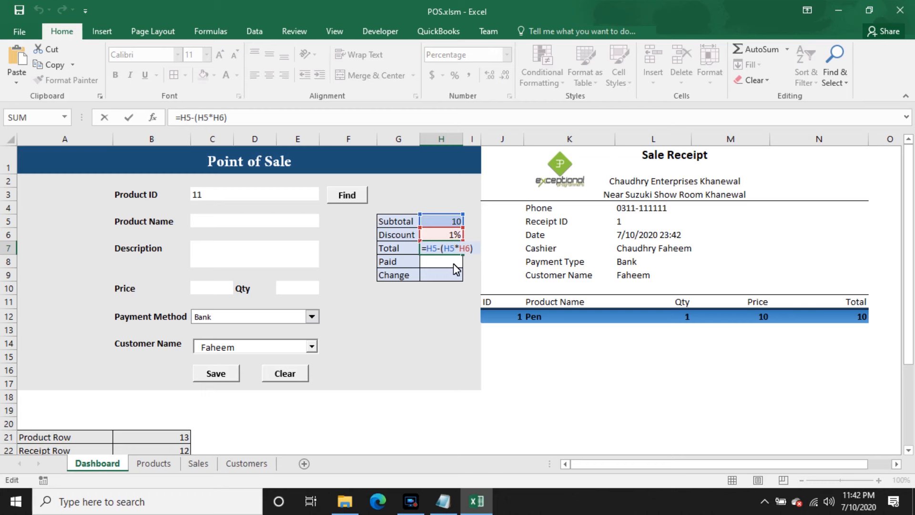
pyautogui.press('Return')
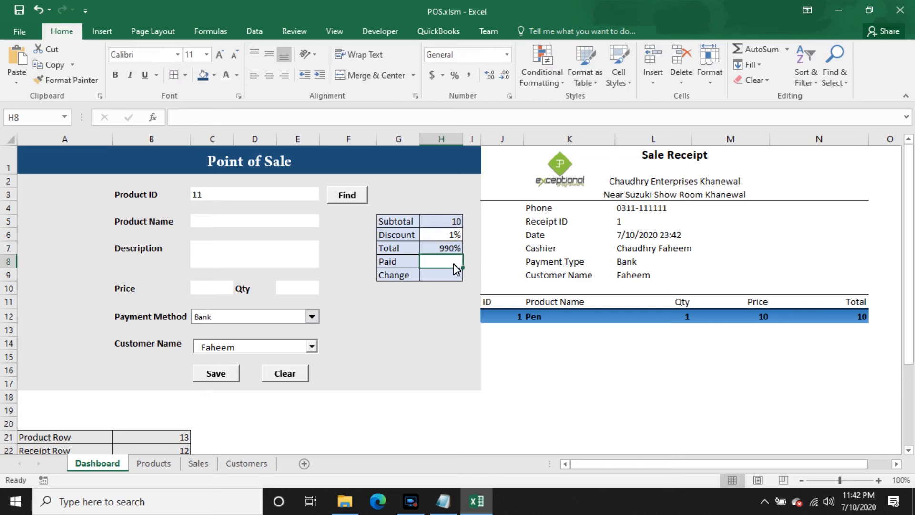
pyautogui.doubleClick(454, 235)
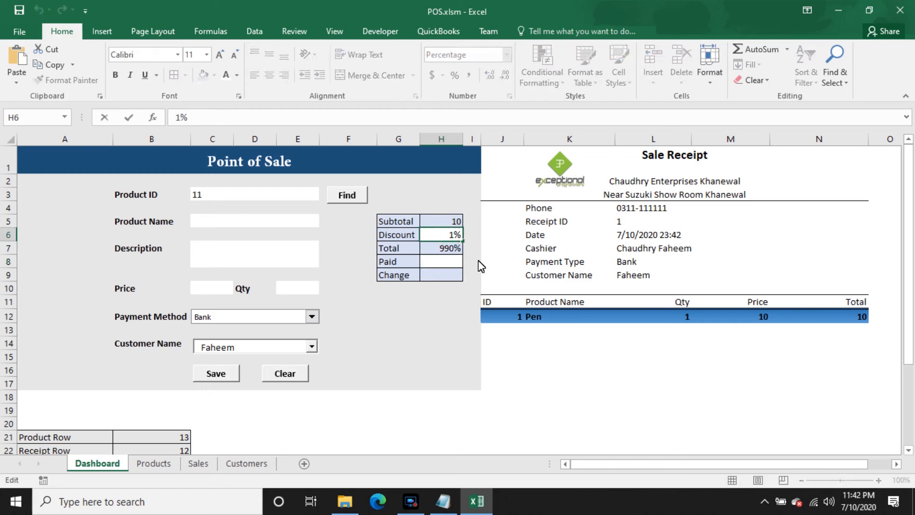
pyautogui.click(446, 261)
pyautogui.click(452, 234)
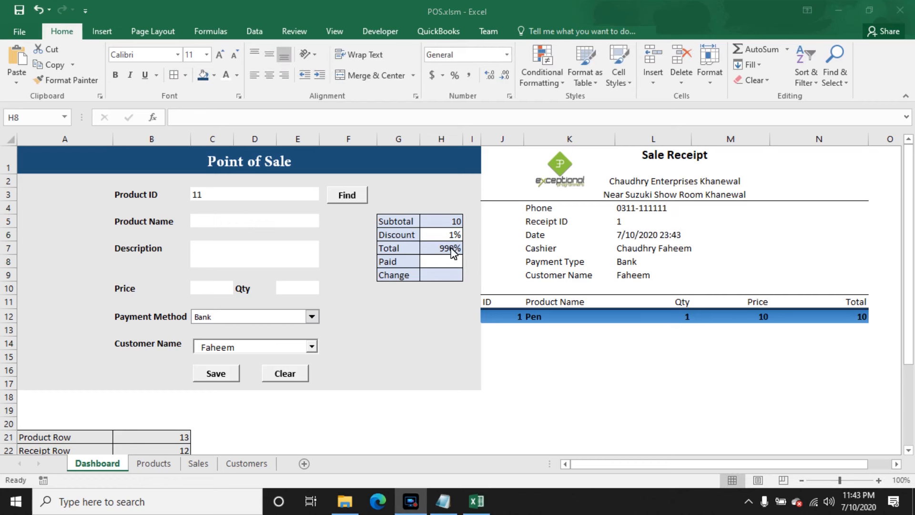
pyautogui.click(449, 249)
# Step: Give the Total cell H7 a plain number format and recommit its formula, showing 10
pyautogui.rightClick(449, 251)
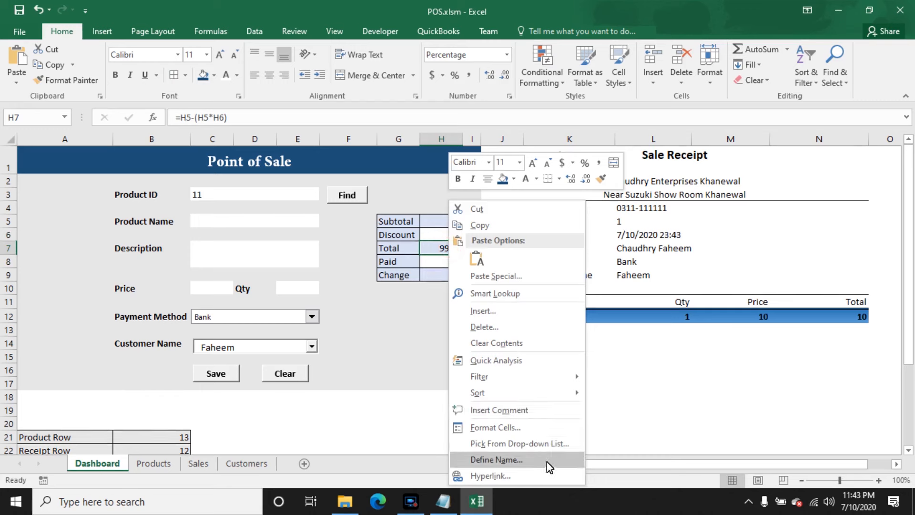
pyautogui.click(493, 427)
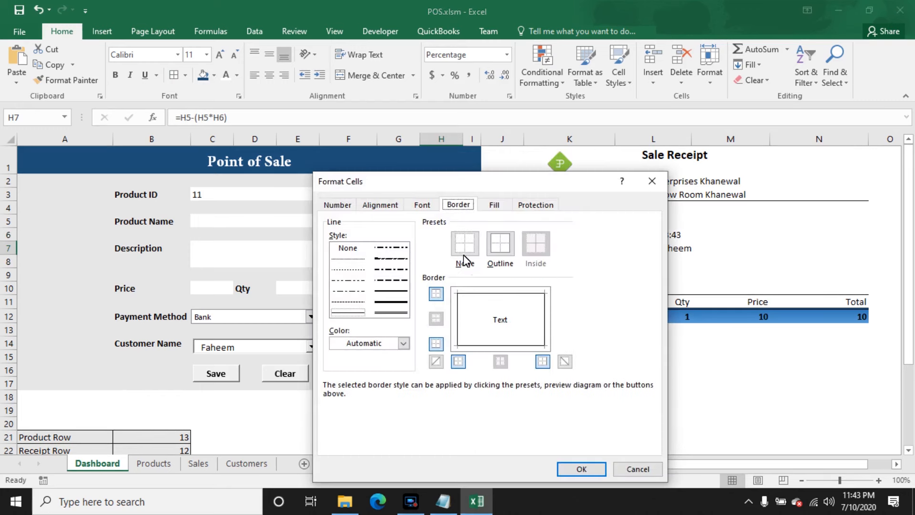
pyautogui.click(335, 205)
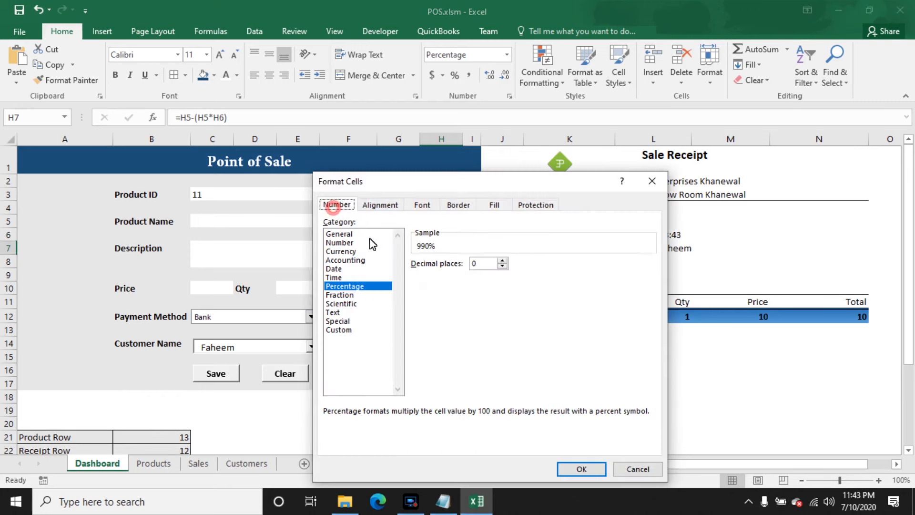
pyautogui.click(340, 243)
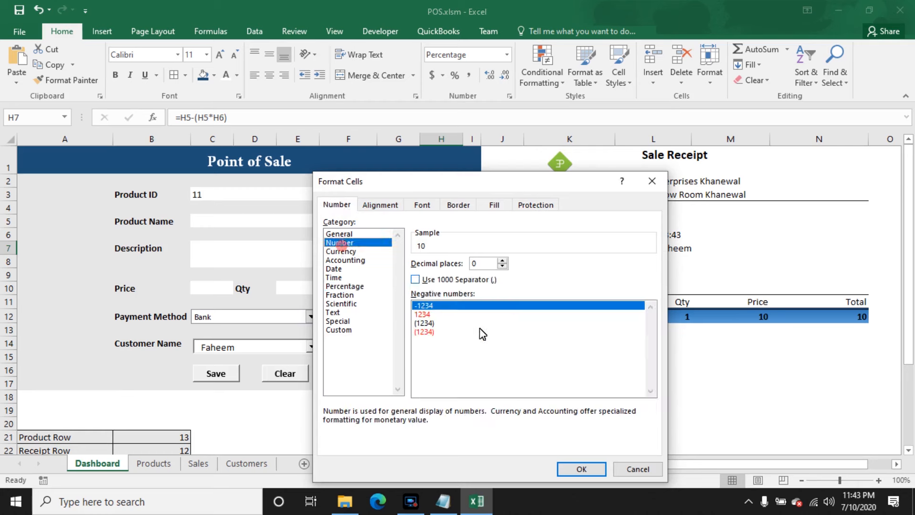
pyautogui.click(579, 469)
pyautogui.rightClick(450, 248)
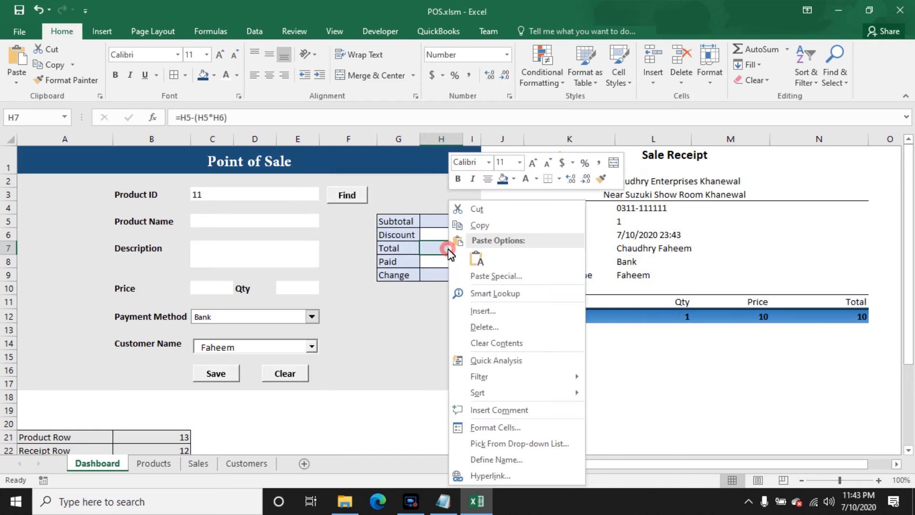
pyautogui.click(436, 248)
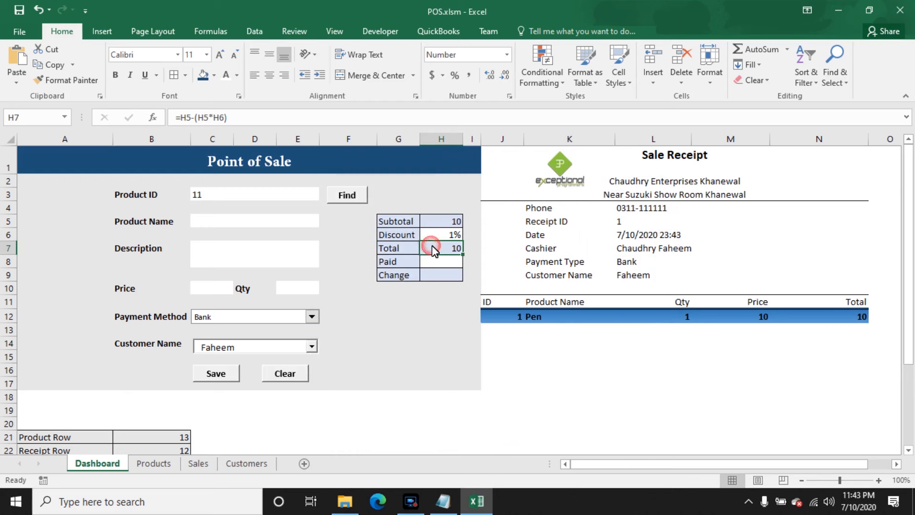
pyautogui.doubleClick(436, 248)
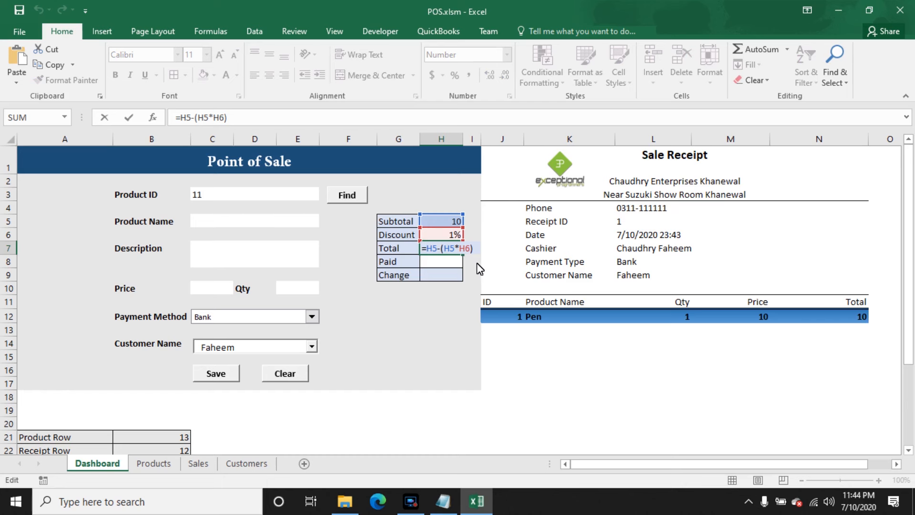
pyautogui.press('Return')
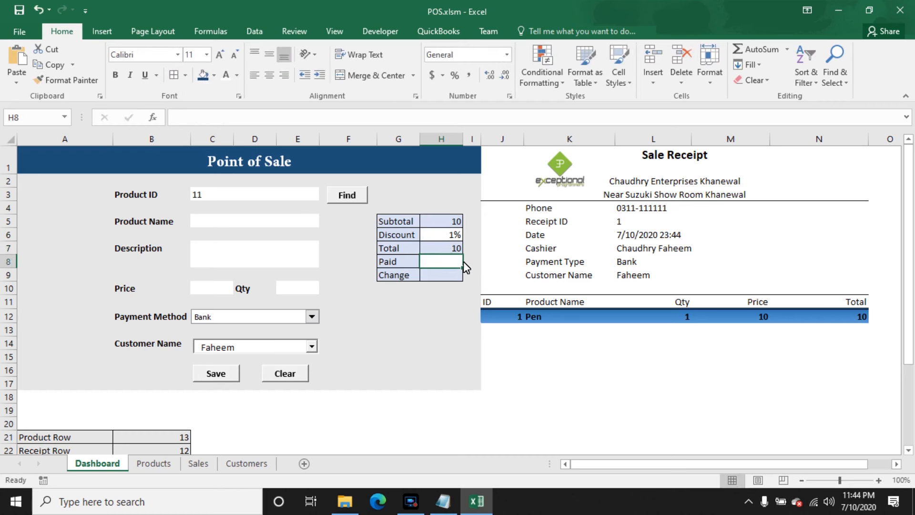
# Step: Enter the Change formula =H8-H7 in H9
pyautogui.click(443, 278)
pyautogui.write('=')
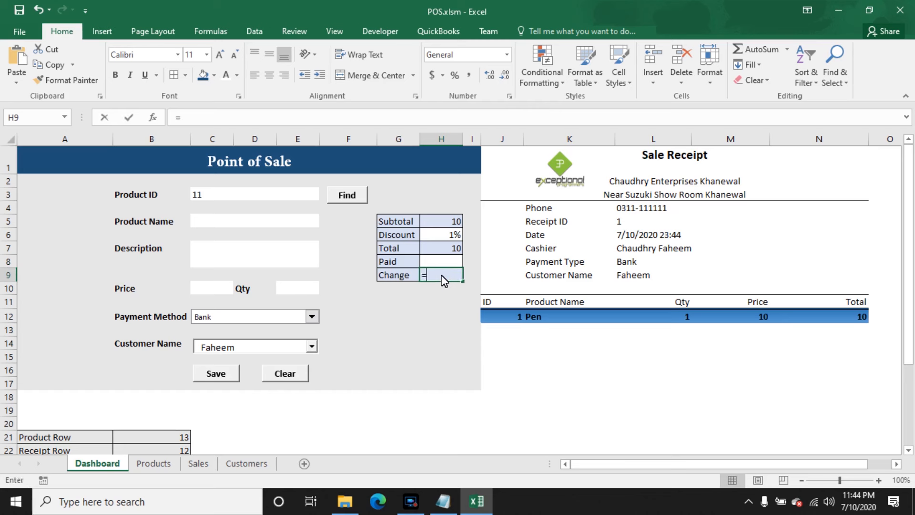
pyautogui.press('Up')
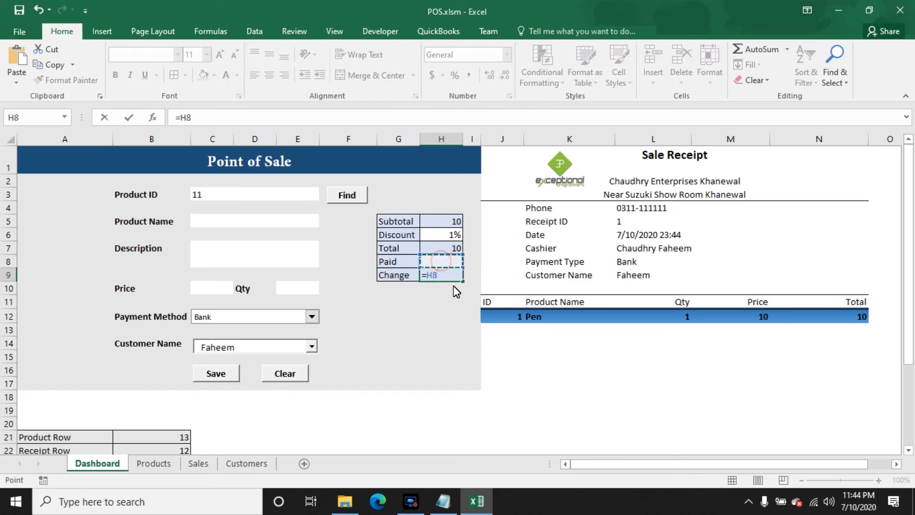
pyautogui.write('=')
pyautogui.press('Return')
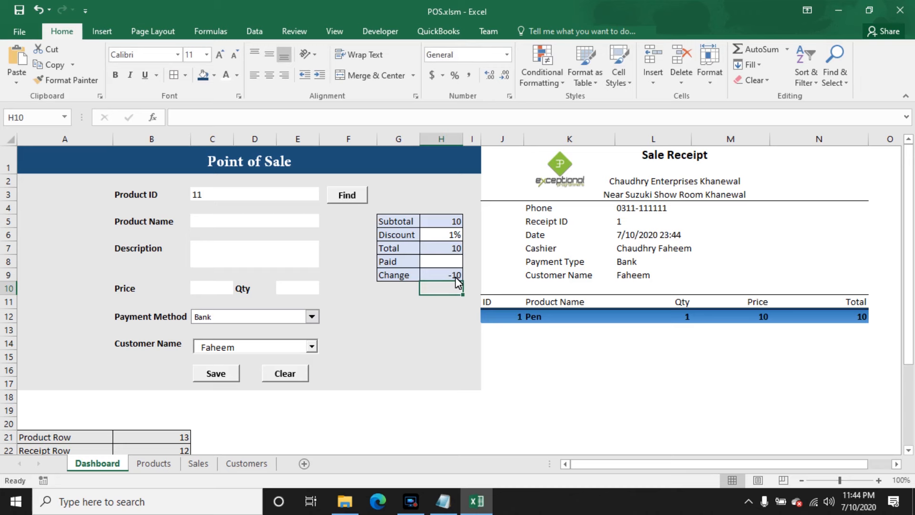
# Step: Set the Total cell to General format so it shows 9.9, then bring up the Notepad code notes
pyautogui.rightClick(449, 248)
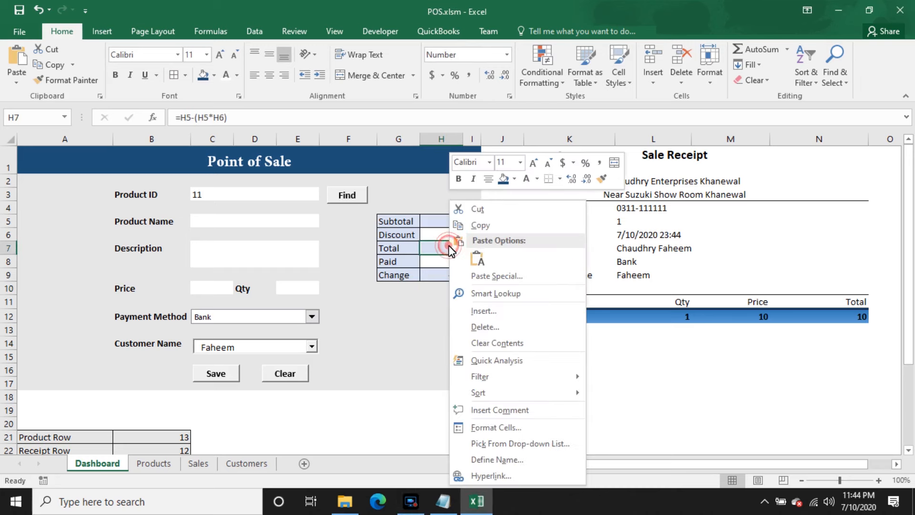
pyautogui.click(519, 428)
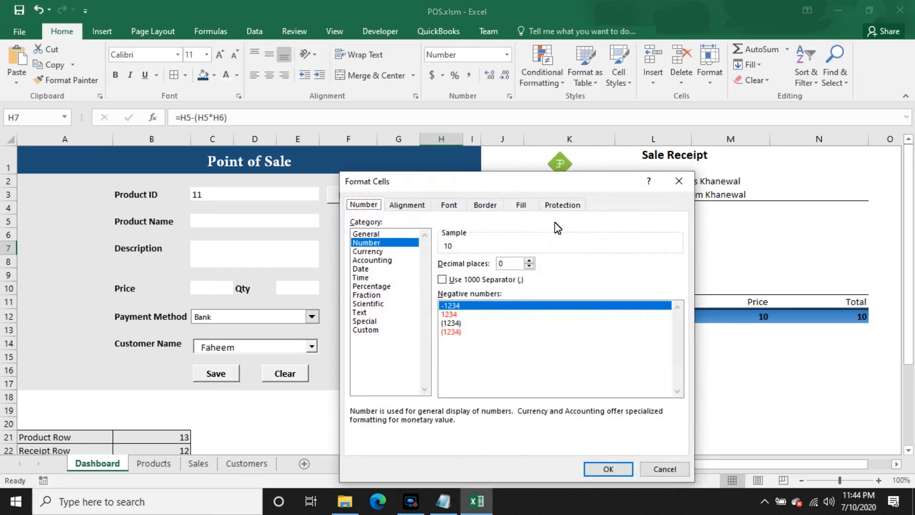
pyautogui.click(366, 233)
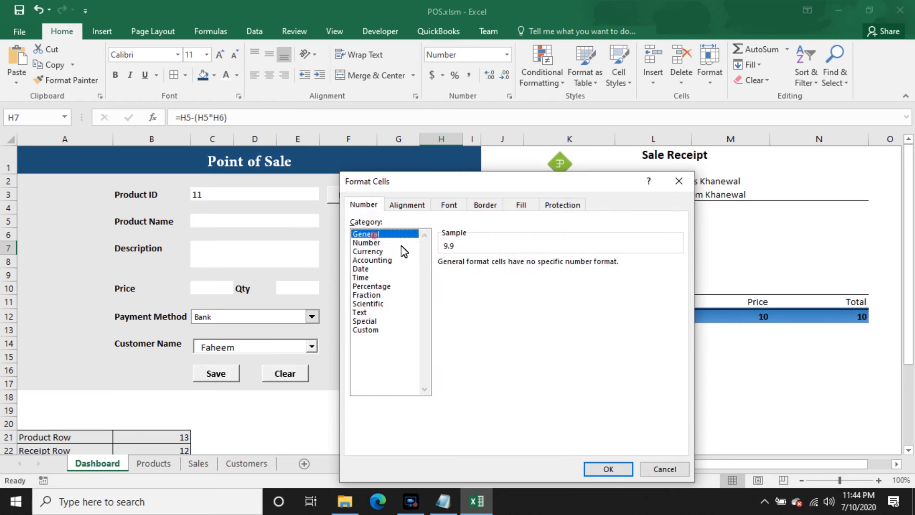
pyautogui.click(607, 471)
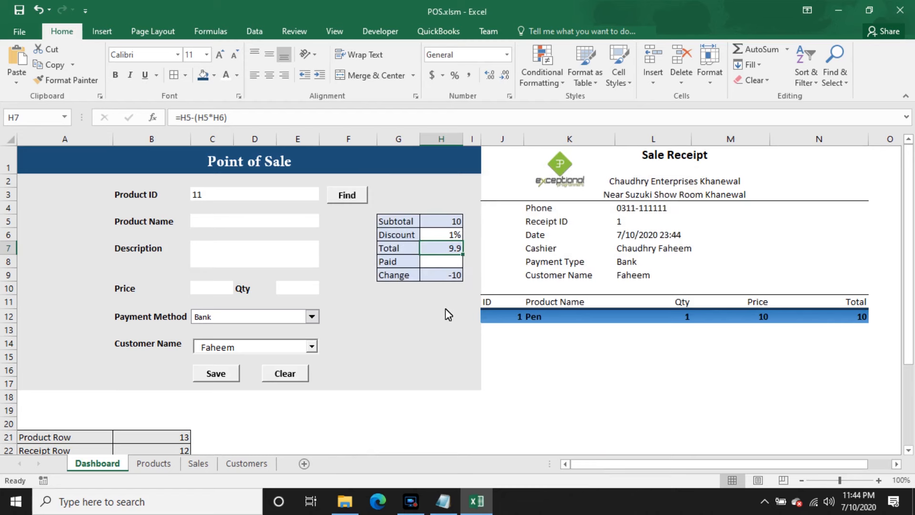
pyautogui.scroll(-2, 596, 357)
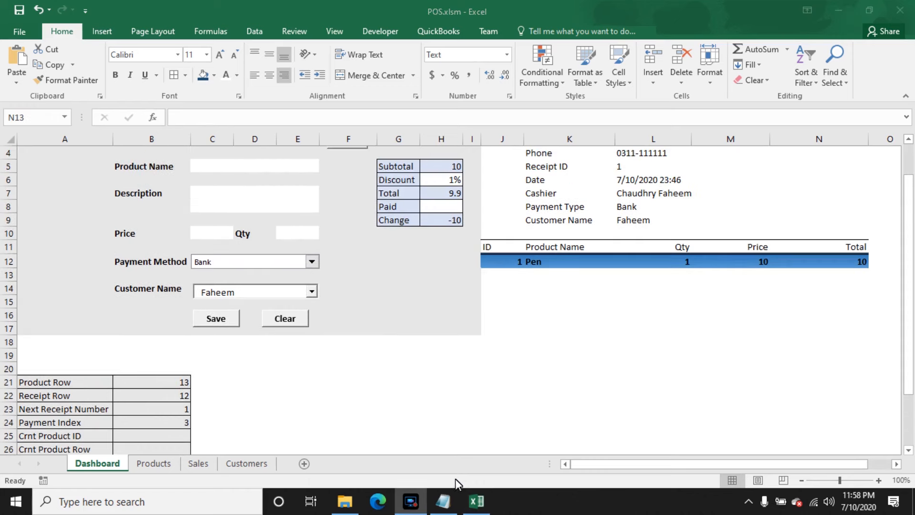
pyautogui.click(443, 501)
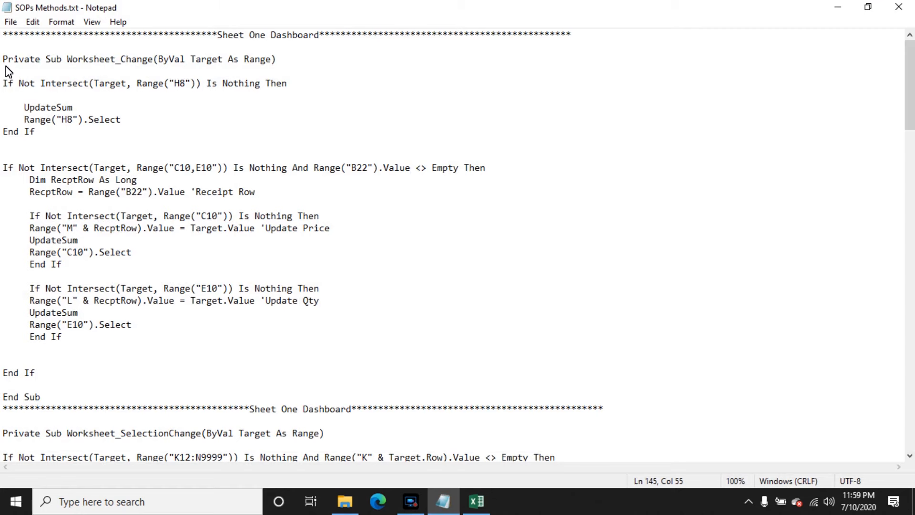
# Step: Scroll to the Add Product section of SOPs Methods.txt and select the whole Sub AddProduct() procedure
pyautogui.scroll(-12, 265, 285)
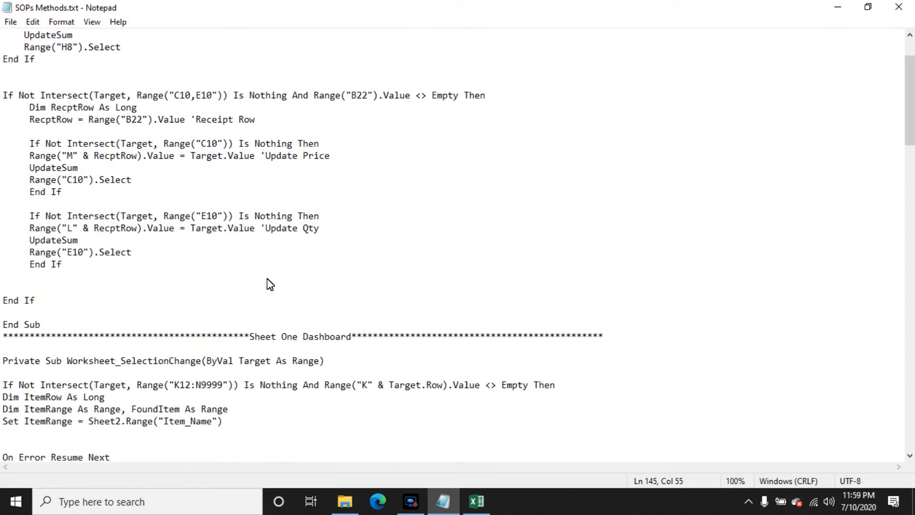
pyautogui.scroll(-2, 230, 318)
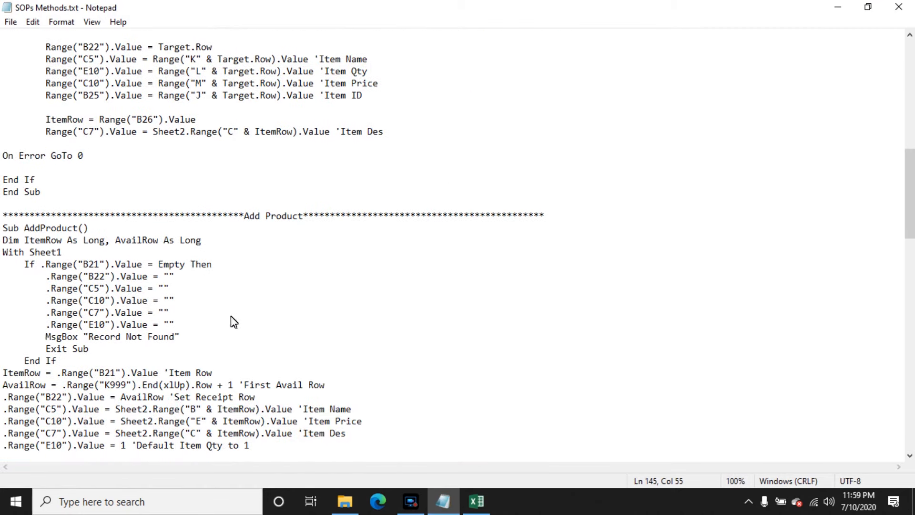
pyautogui.scroll(-5, 11, 240)
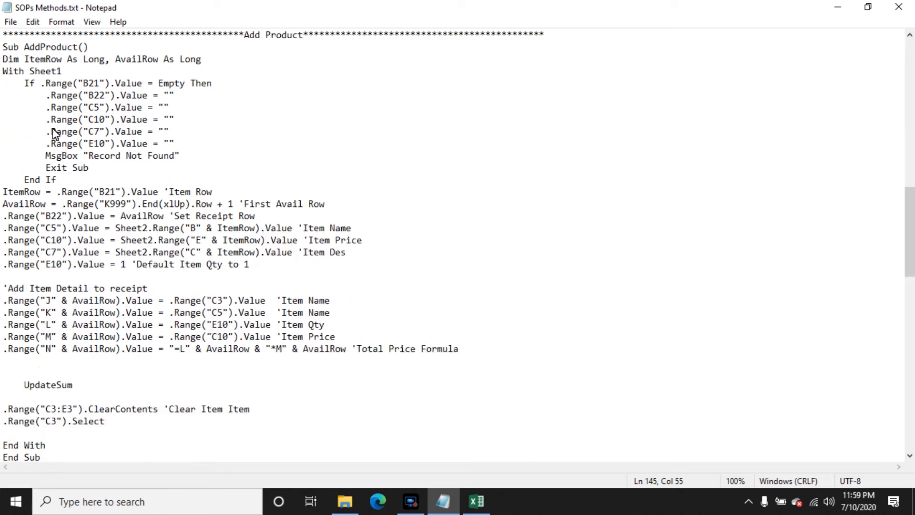
pyautogui.moveTo(3, 46); pyautogui.dragTo(79, 186)
pyautogui.scroll(10, 271, 251)
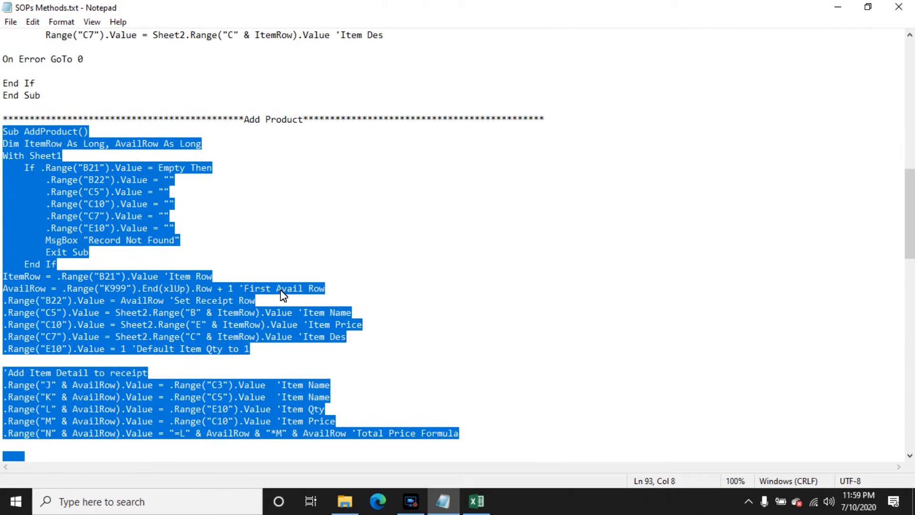
# Step: Open POS.xlsm's Visual Basic editor from the Developer tab and insert a new empty Module1
pyautogui.click(477, 503)
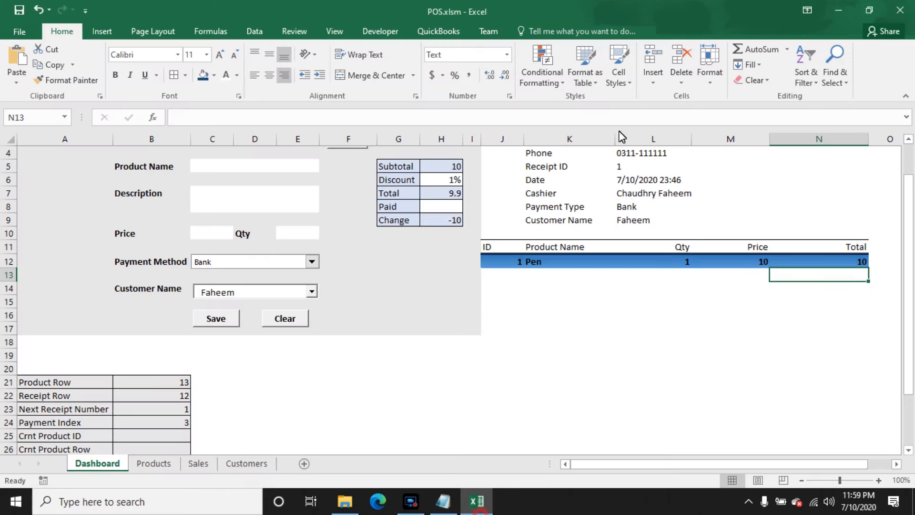
pyautogui.click(392, 31)
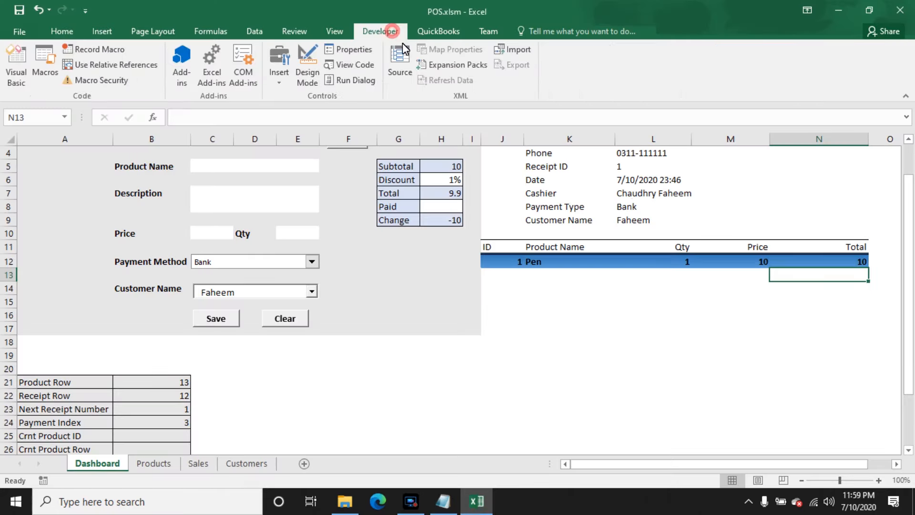
pyautogui.click(16, 67)
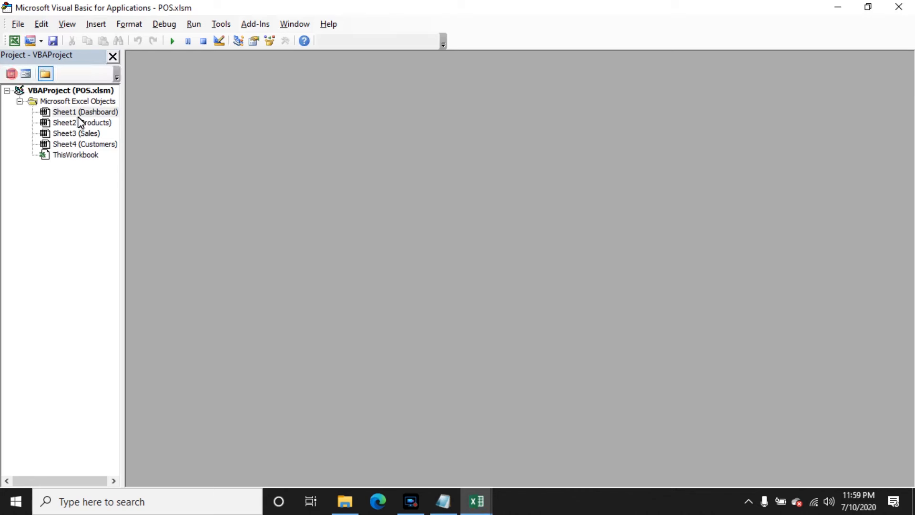
pyautogui.click(79, 112)
pyautogui.rightClick(79, 111)
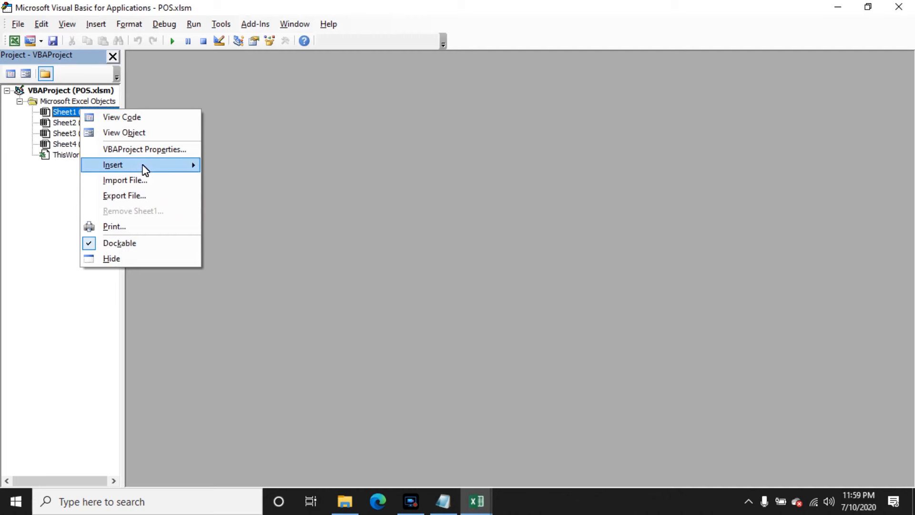
pyautogui.moveTo(143, 165)
pyautogui.click(259, 185)
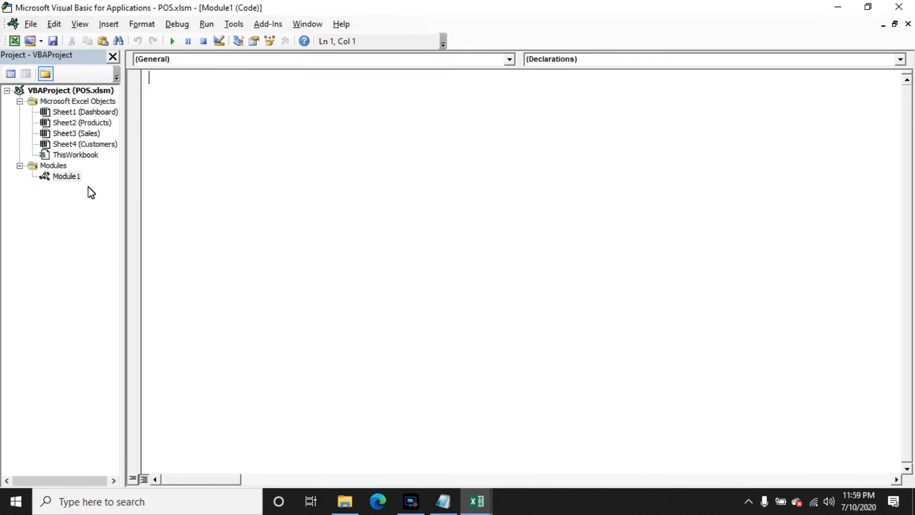
pyautogui.click(73, 181)
pyautogui.rightClick(74, 185)
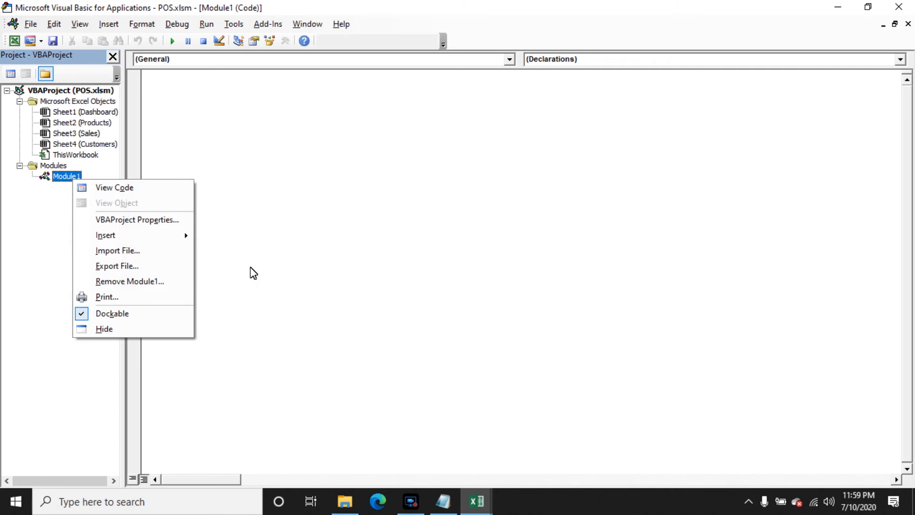
pyautogui.click(190, 153)
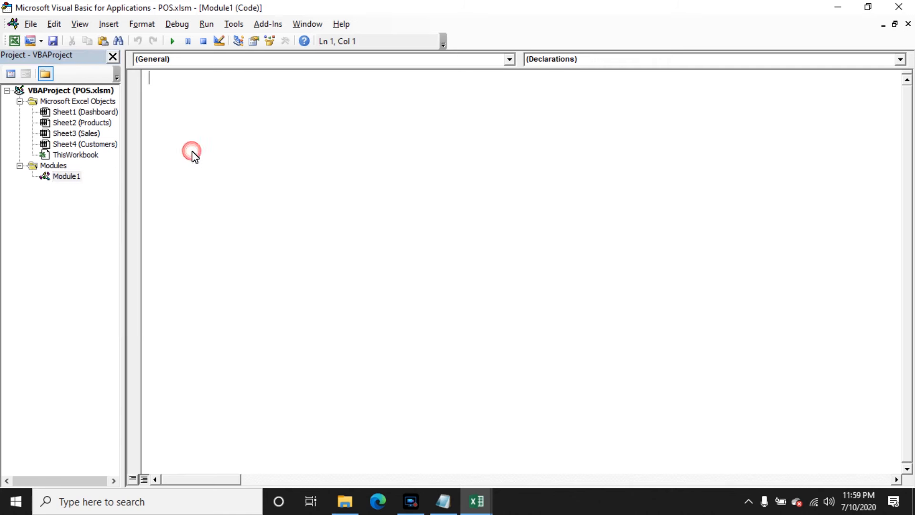
# Step: Paste the AddProduct code into Module1 and delete its UpdateSum call
pyautogui.hotkey('ctrl', 'v')
pyautogui.scroll(2, 248, 283)
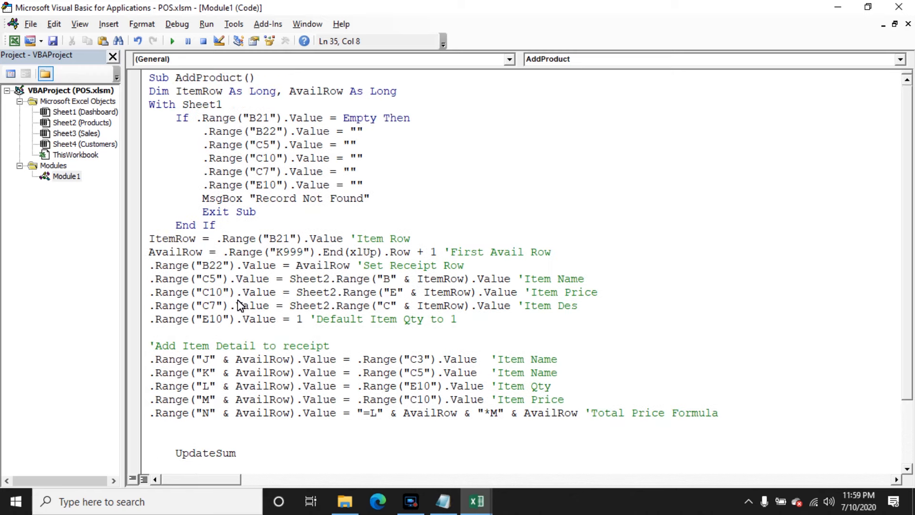
pyautogui.scroll(-2, 276, 340)
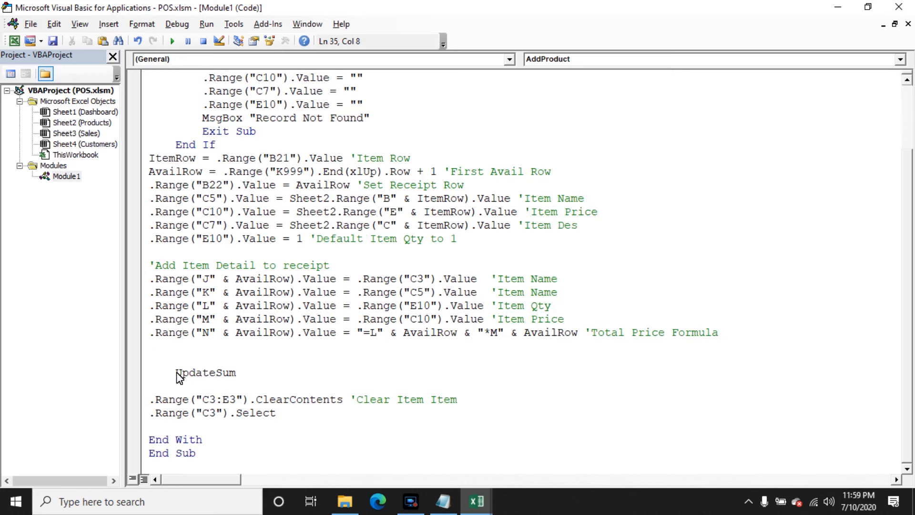
pyautogui.doubleClick(181, 373)
pyautogui.press('Delete')
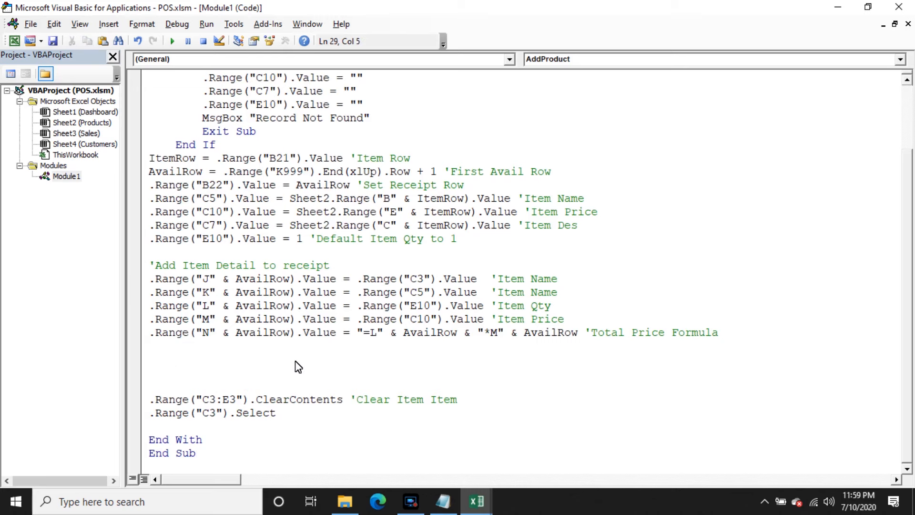
# Step: Add a blank line after the Dim declarations and select the procedure body from the If statement
pyautogui.scroll(2, 299, 367)
pyautogui.moveTo(267, 78); pyautogui.dragTo(174, 79)
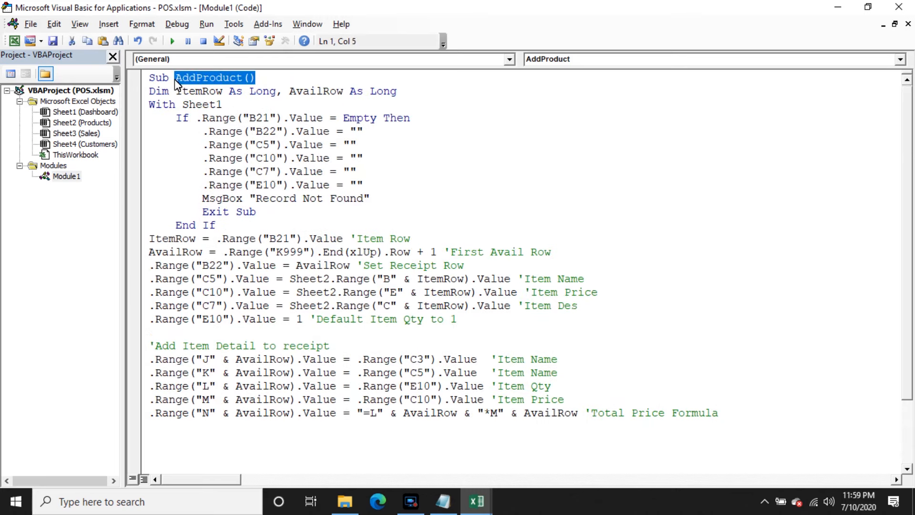
pyautogui.click(403, 91)
pyautogui.press('Return')
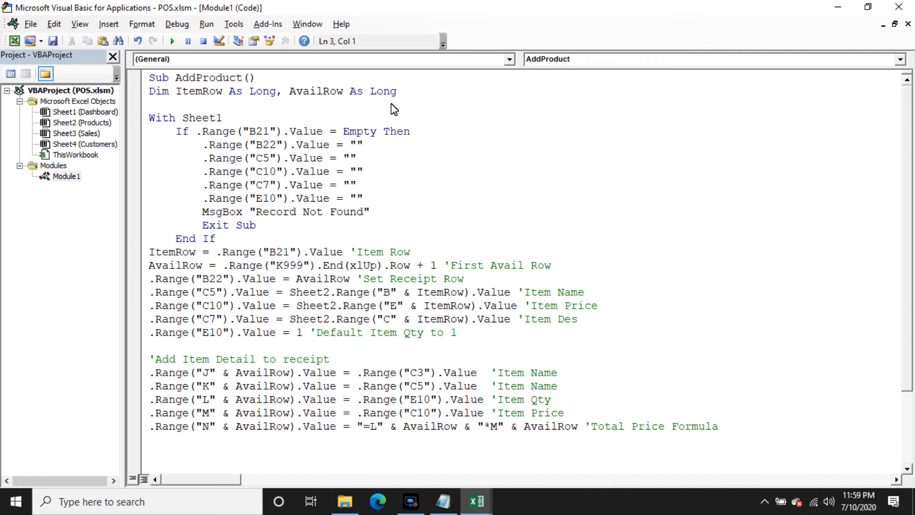
pyautogui.moveTo(355, 252); pyautogui.dragTo(410, 252)
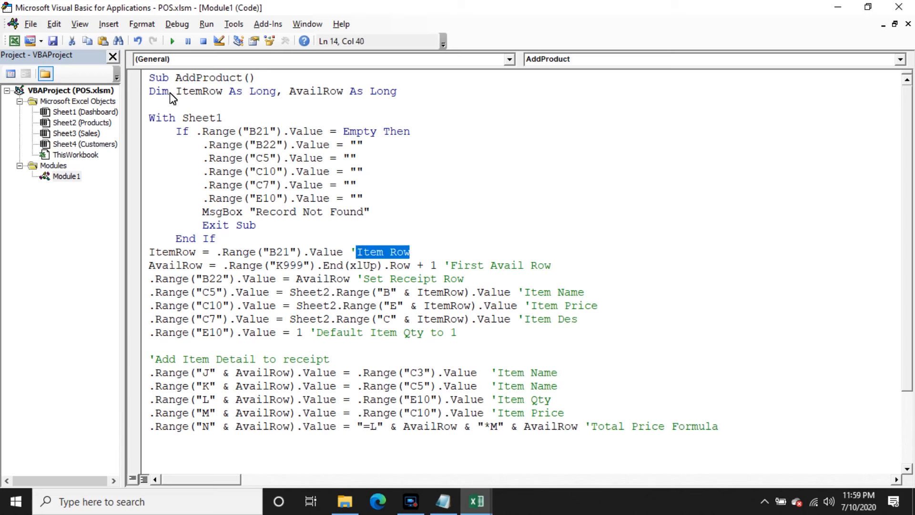
pyautogui.moveTo(175, 92); pyautogui.dragTo(223, 93)
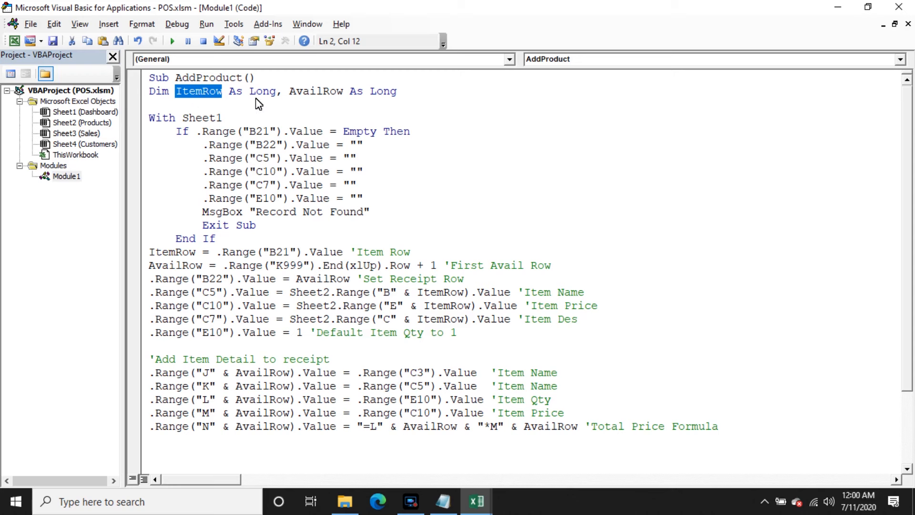
pyautogui.moveTo(276, 92); pyautogui.dragTo(256, 92)
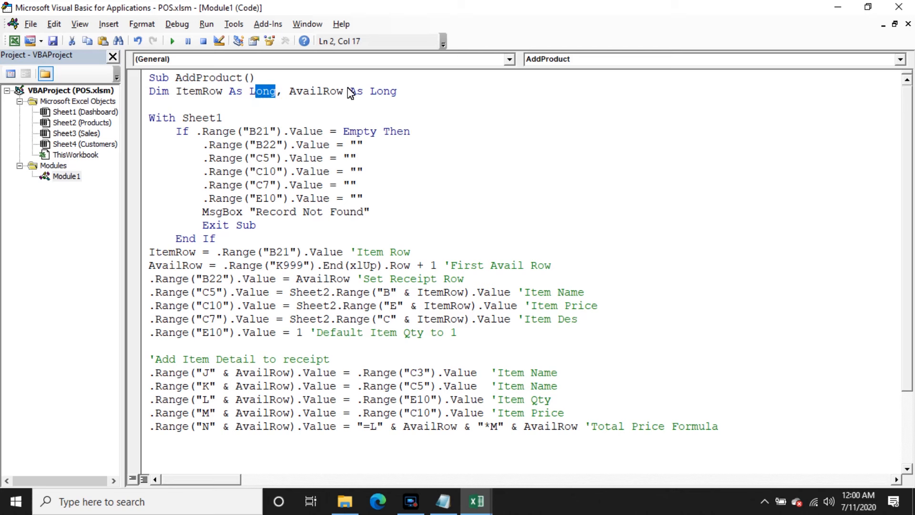
pyautogui.moveTo(347, 91); pyautogui.dragTo(283, 93)
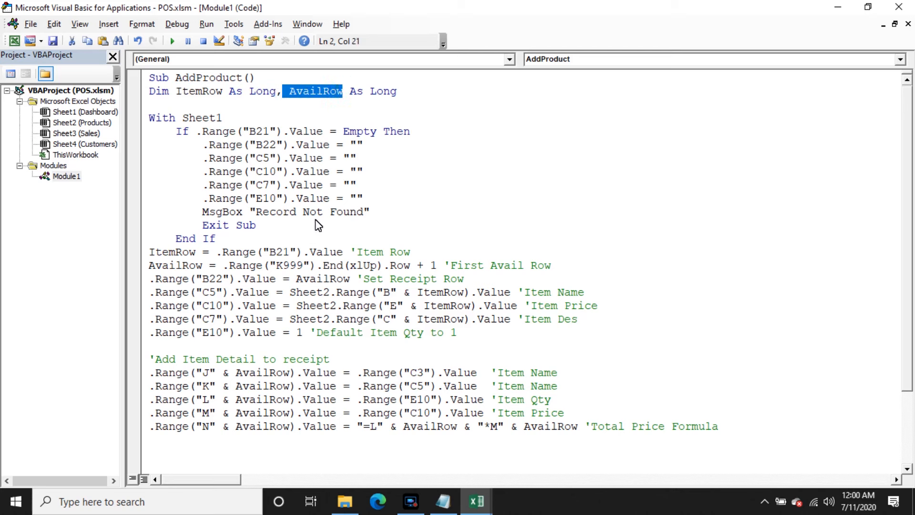
pyautogui.click(176, 132)
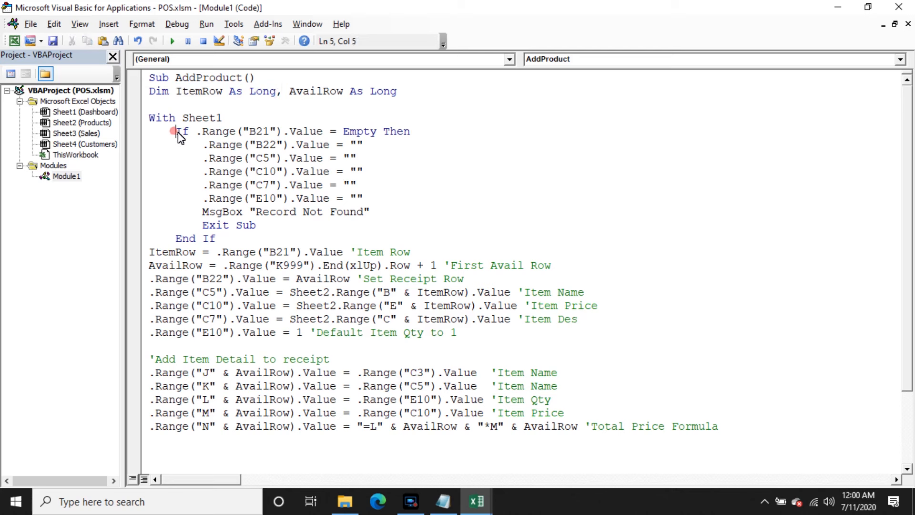
pyautogui.moveTo(178, 132); pyautogui.dragTo(276, 408)
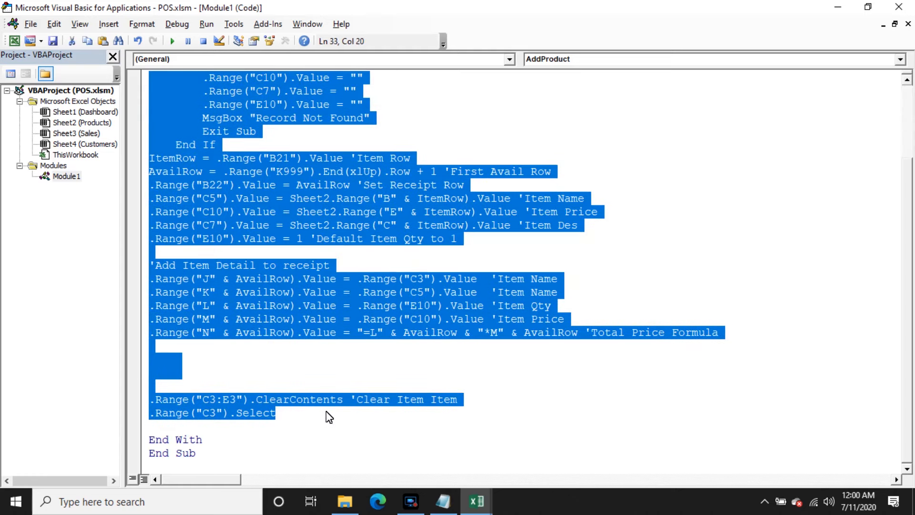
# Step: Replace the old body by pasting the item lookup and receipt code inside the With Sheet1 block
pyautogui.press('Delete')
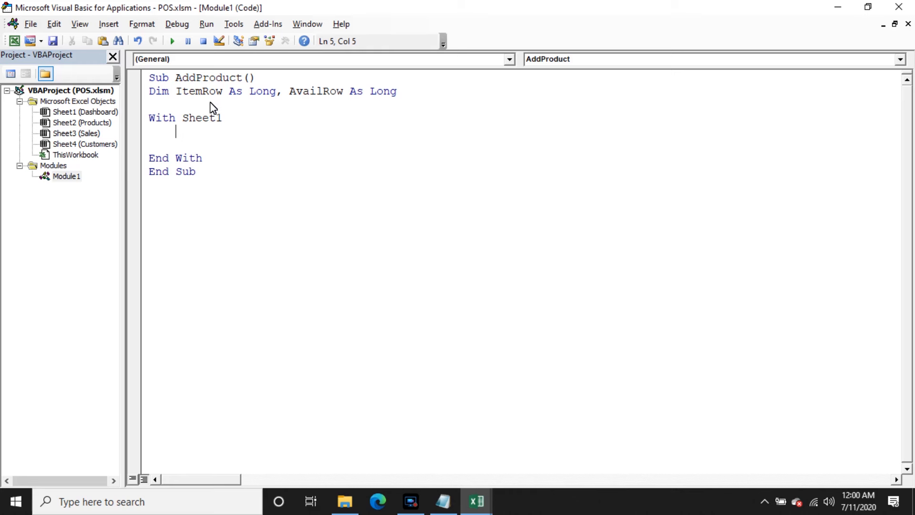
pyautogui.moveTo(208, 159); pyautogui.dragTo(147, 120)
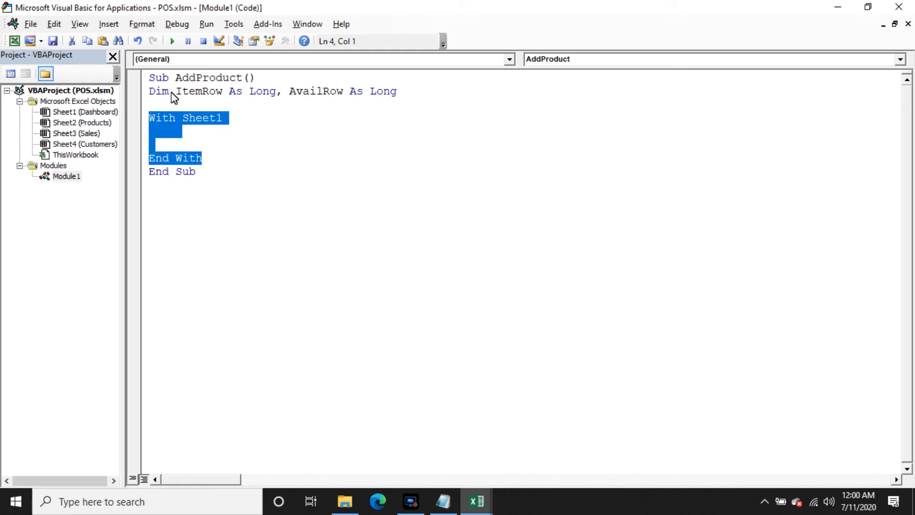
pyautogui.click(184, 139)
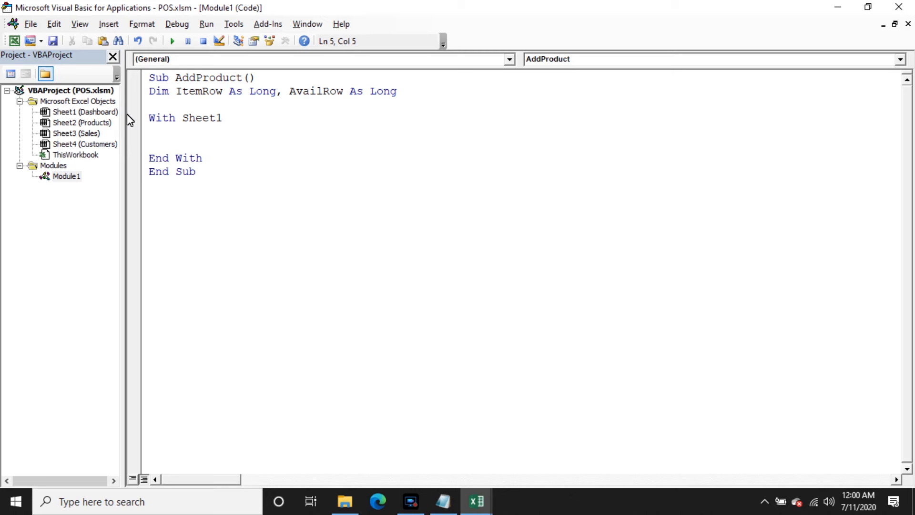
pyautogui.hotkey('ctrl', 'v')
pyautogui.scroll(1, 262, 210)
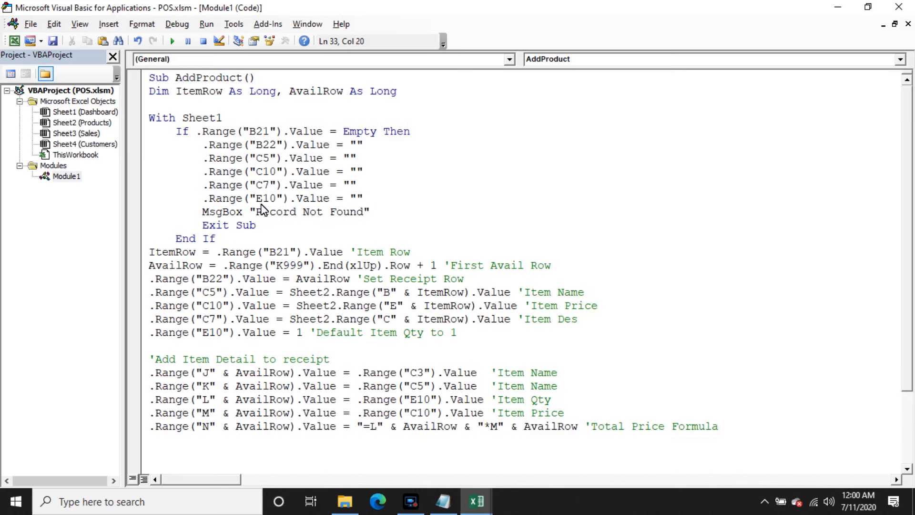
# Step: Try prefixing Sheet1 on the B21 and B22 Range lines, then remove those prefixes again
pyautogui.moveTo(181, 121); pyautogui.dragTo(220, 126)
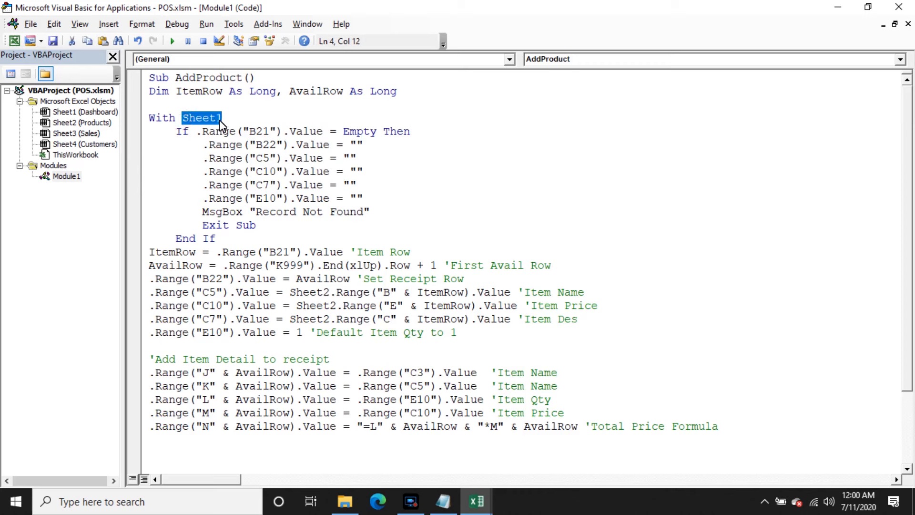
pyautogui.hotkey('ctrl', 'c')
pyautogui.click(197, 132)
pyautogui.hotkey('ctrl', 'v')
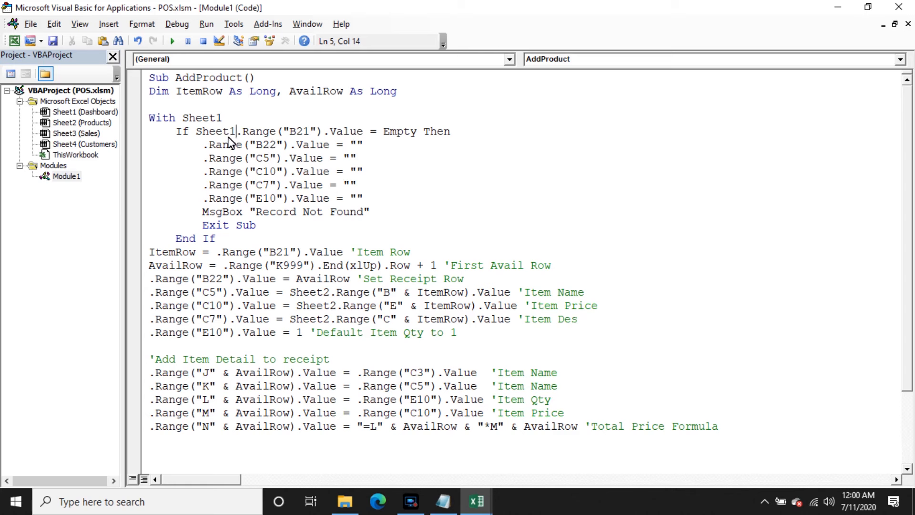
pyautogui.click(204, 146)
pyautogui.hotkey('ctrl', 'v')
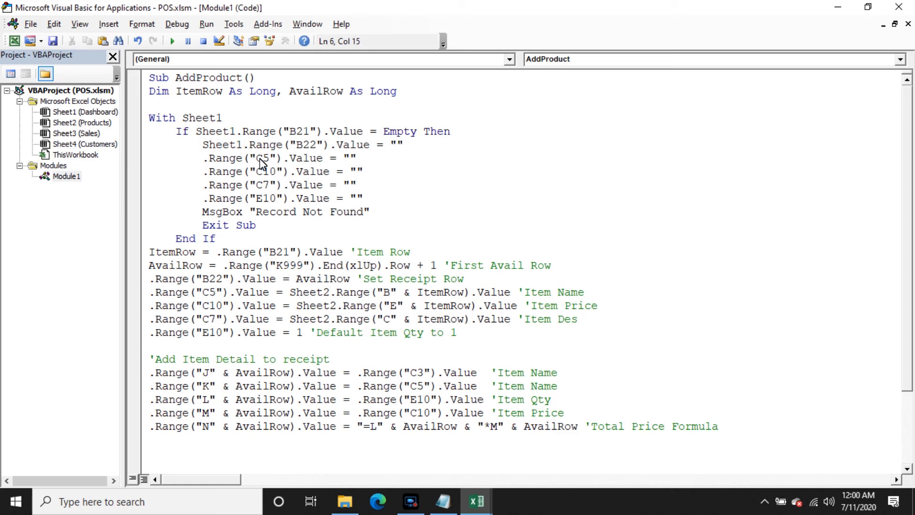
pyautogui.press('BackSpace')
pyautogui.press('BackSpace')
pyautogui.press('BackSpace')
pyautogui.press('BackSpace')
pyautogui.press('BackSpace')
pyautogui.press('BackSpace')
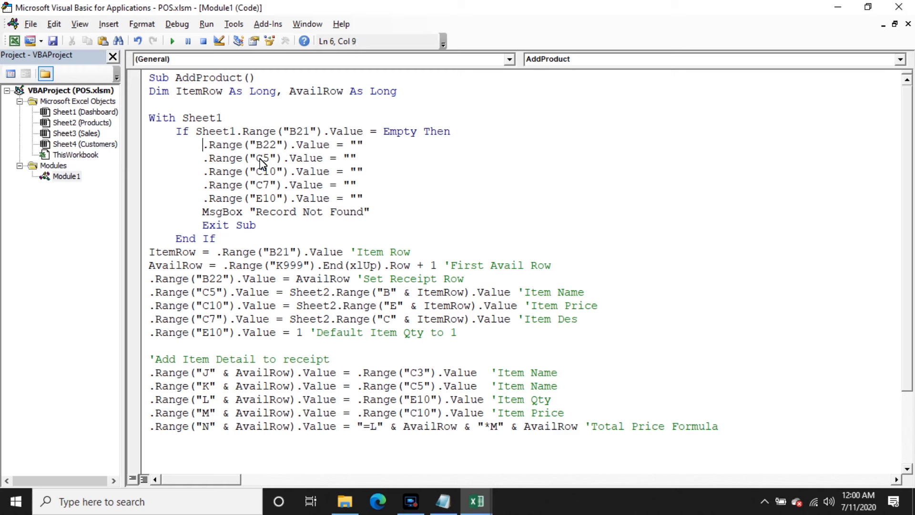
pyautogui.click(223, 132)
pyautogui.press('BackSpace')
pyautogui.press('BackSpace')
pyautogui.press('BackSpace')
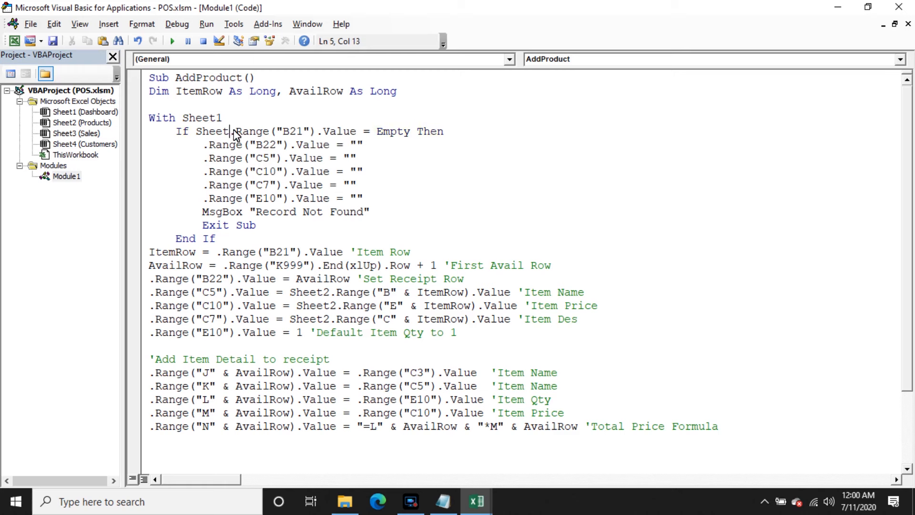
pyautogui.press('BackSpace')
pyautogui.press('BackSpace')
pyautogui.press('BackSpace')
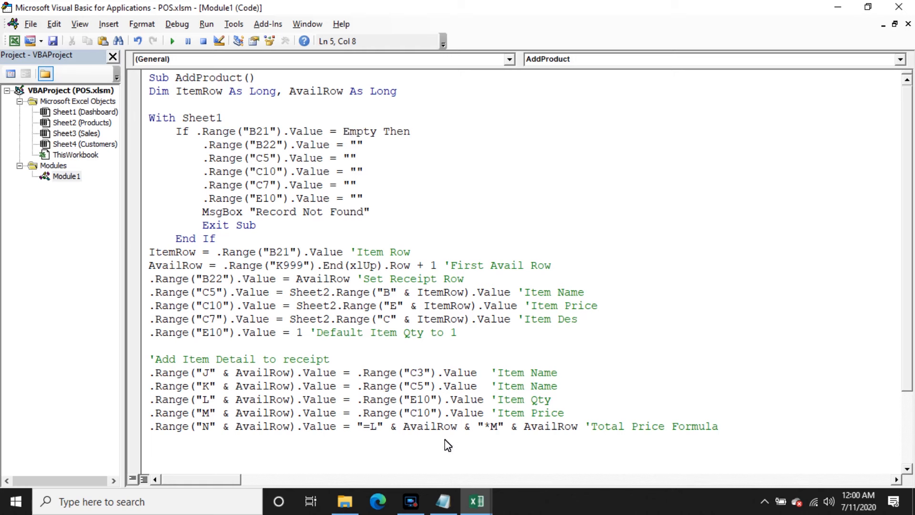
pyautogui.click(220, 133)
pyautogui.click(203, 120)
# Step: In Excel, change the Product ID in C3 to 111 and confirm the B21 Product Row lookup is blank
pyautogui.click(476, 500)
pyautogui.click(389, 440)
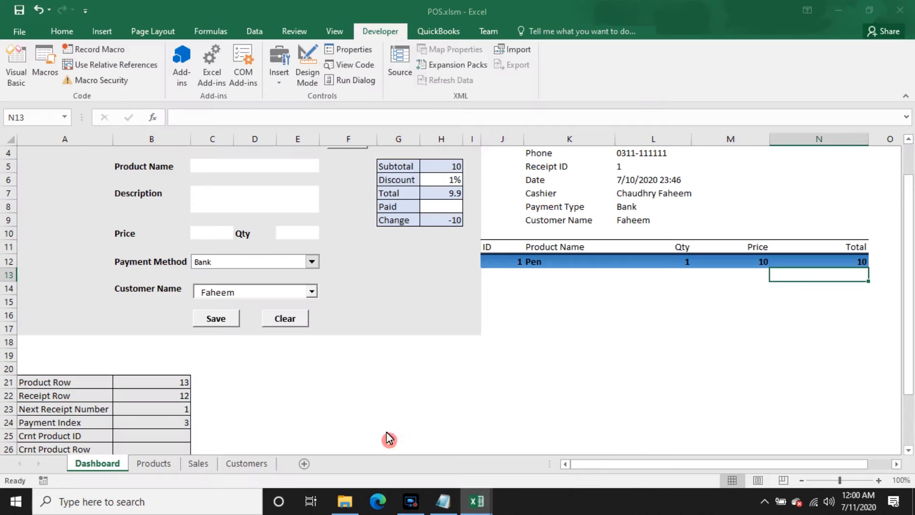
pyautogui.click(159, 384)
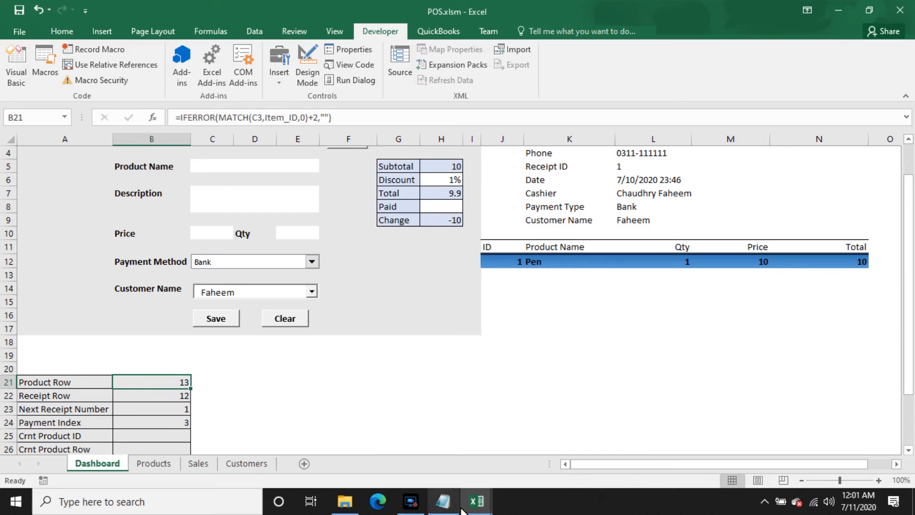
pyautogui.scroll(1, 290, 376)
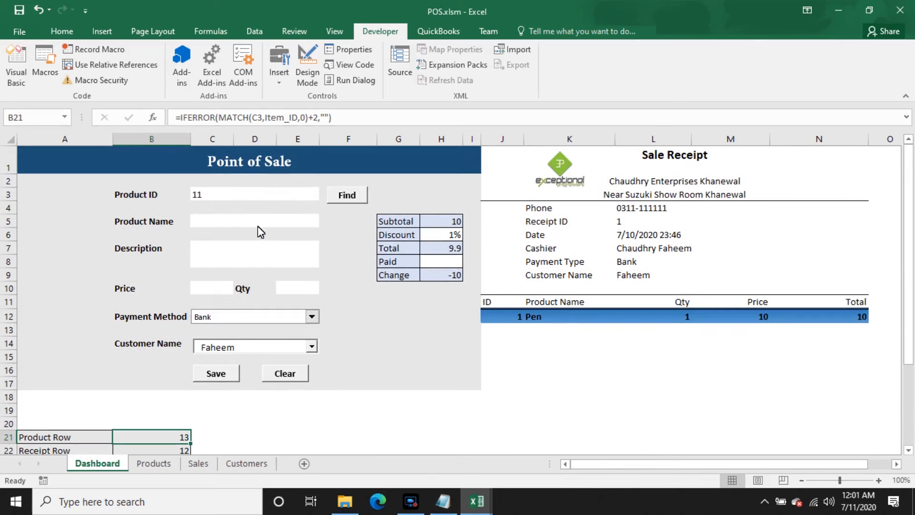
pyautogui.click(233, 197)
pyautogui.write('111')
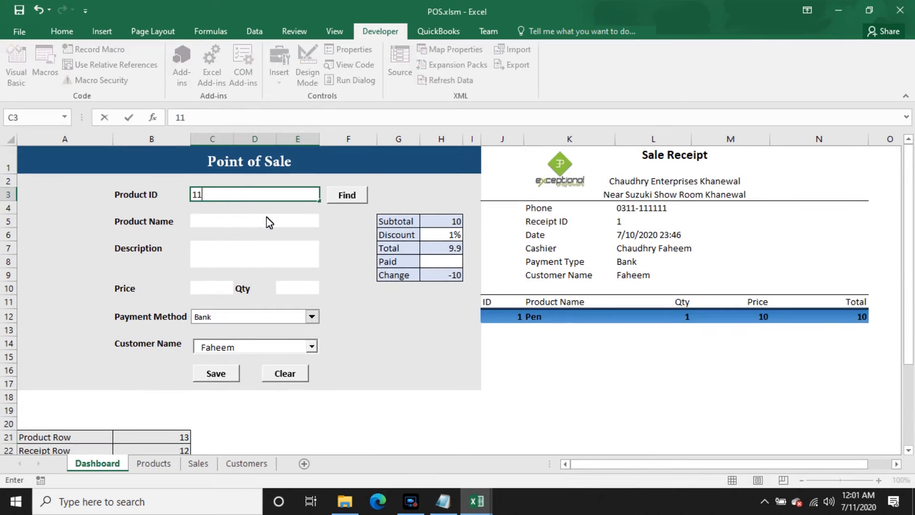
pyautogui.scroll(-1, 310, 299)
pyautogui.click(348, 287)
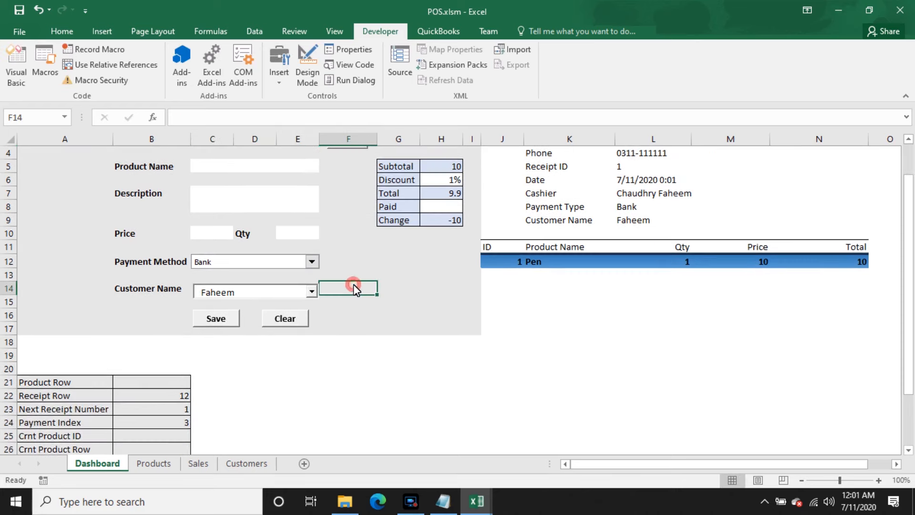
pyautogui.click(174, 384)
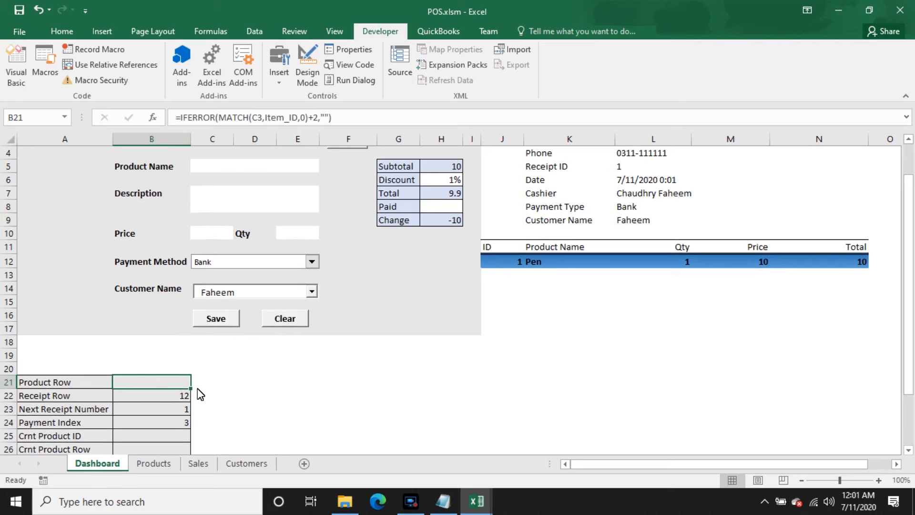
pyautogui.scroll(1, 276, 241)
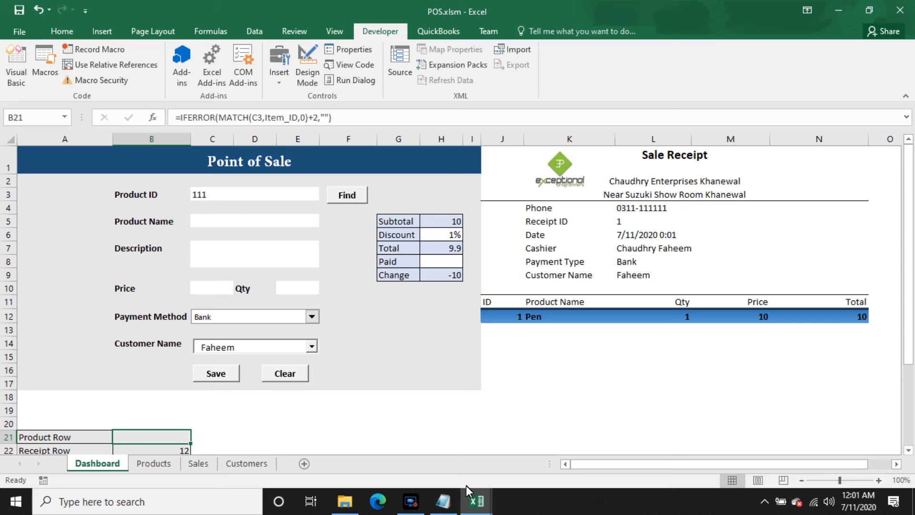
pyautogui.moveTo(485, 511)
pyautogui.click(582, 423)
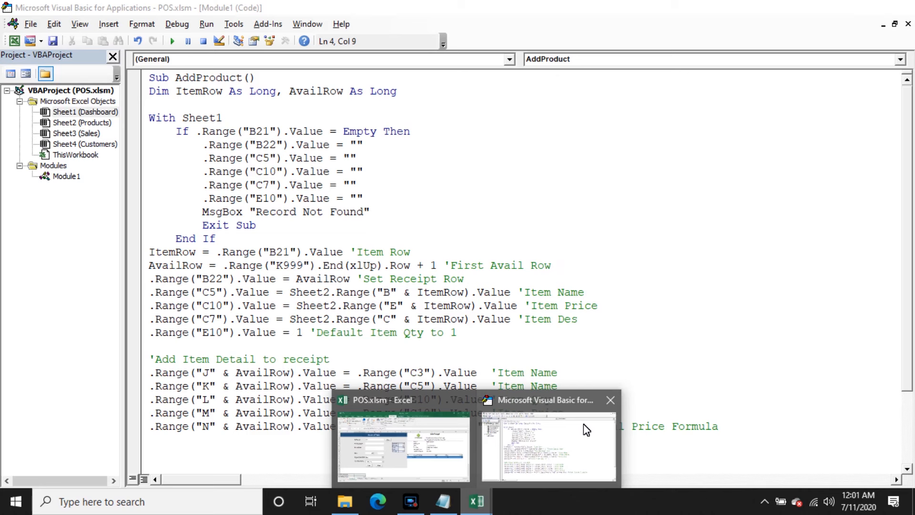
# Step: Review AddProduct's blank-B21 check, B22 clearing line and Record Not Found MsgBox
pyautogui.click(251, 131)
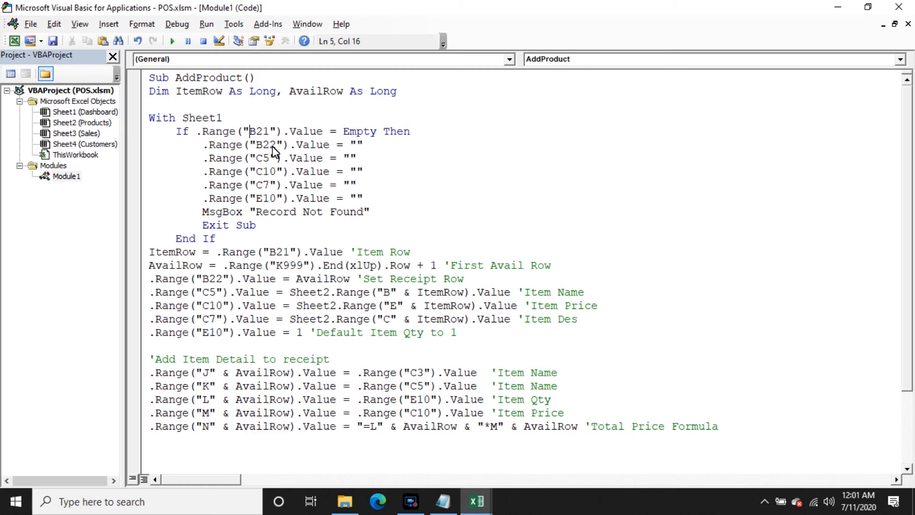
pyautogui.click(360, 145)
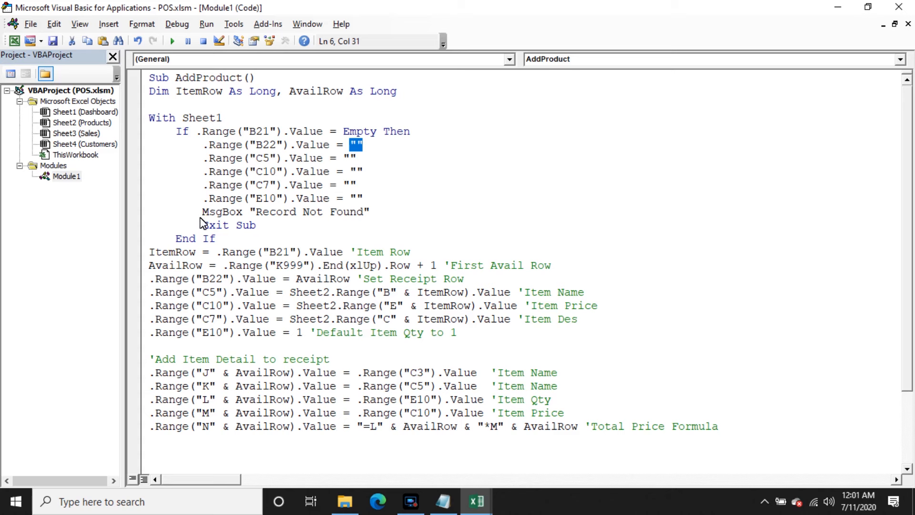
pyautogui.moveTo(202, 212); pyautogui.dragTo(381, 215)
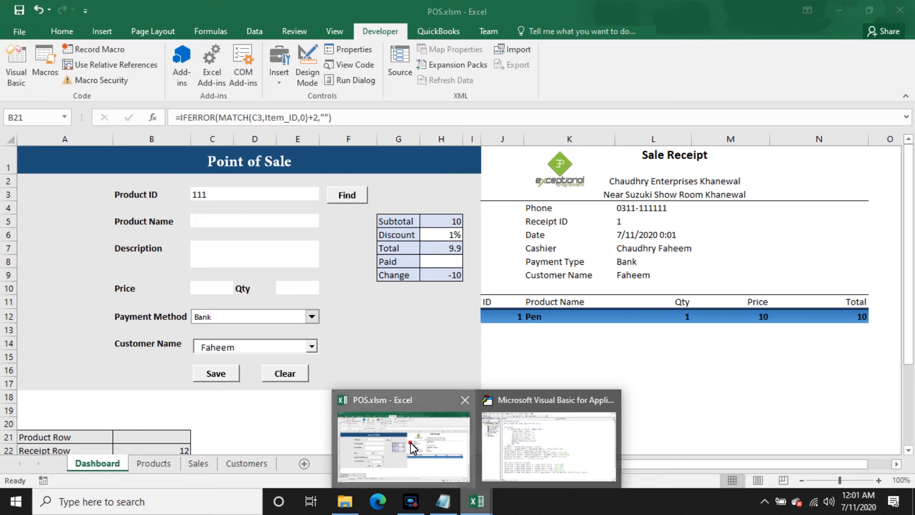
pyautogui.click(410, 442)
pyautogui.click(239, 196)
# Step: Recheck Product ID 111 in C3 and its blank Product Row lookup in B21
pyautogui.doubleClick(239, 197)
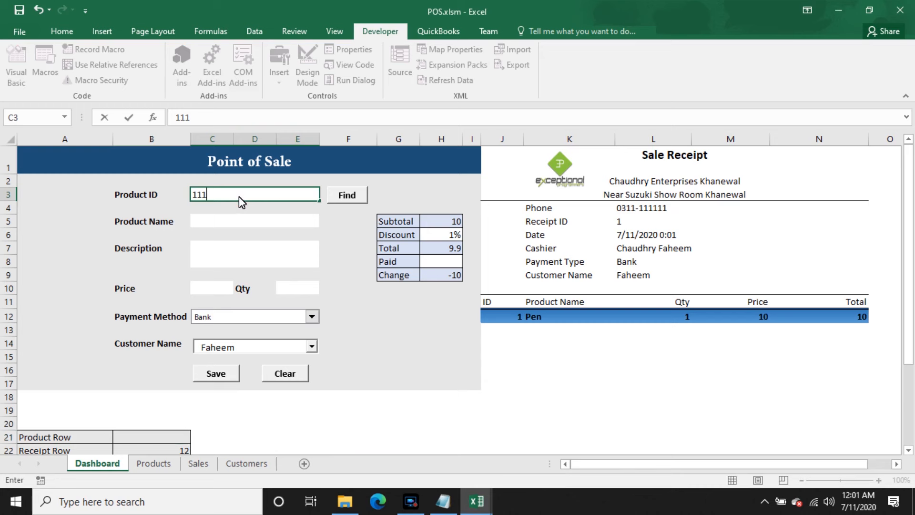
pyautogui.click(266, 210)
pyautogui.click(260, 195)
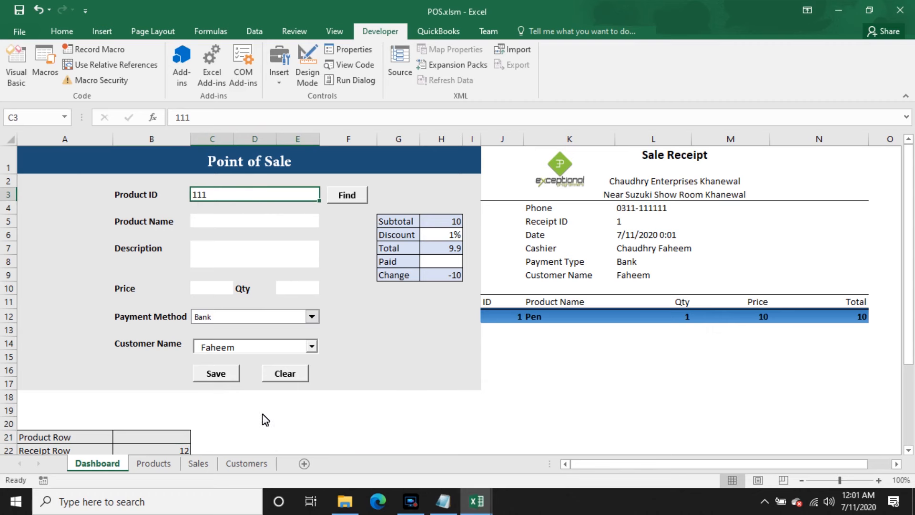
pyautogui.click(423, 376)
pyautogui.click(167, 436)
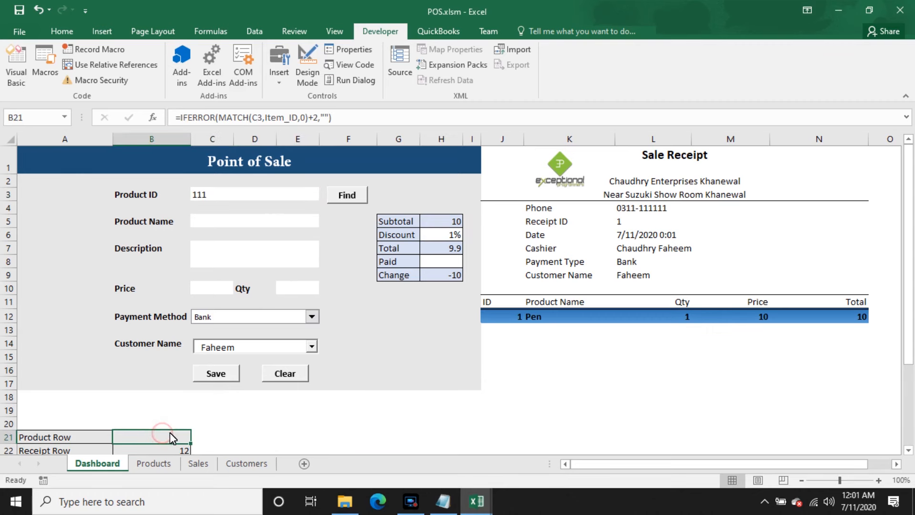
pyautogui.scroll(-1, 243, 434)
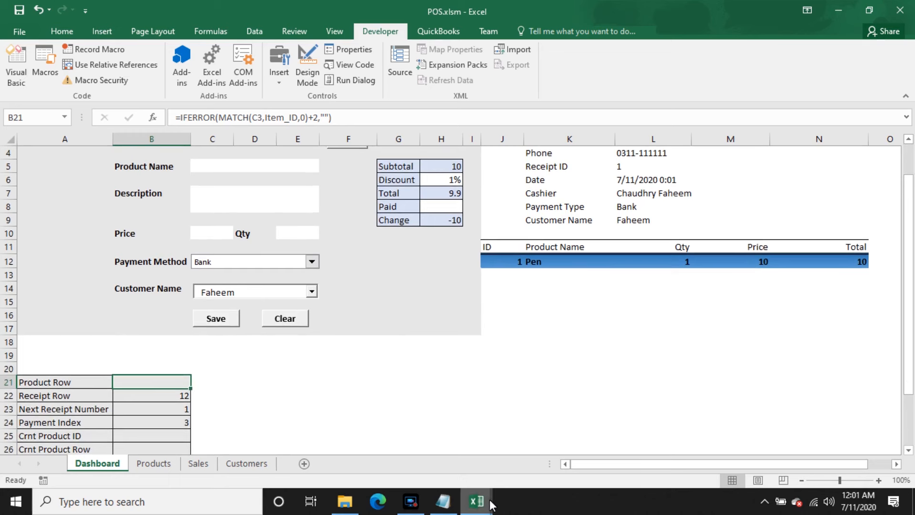
pyautogui.click(581, 344)
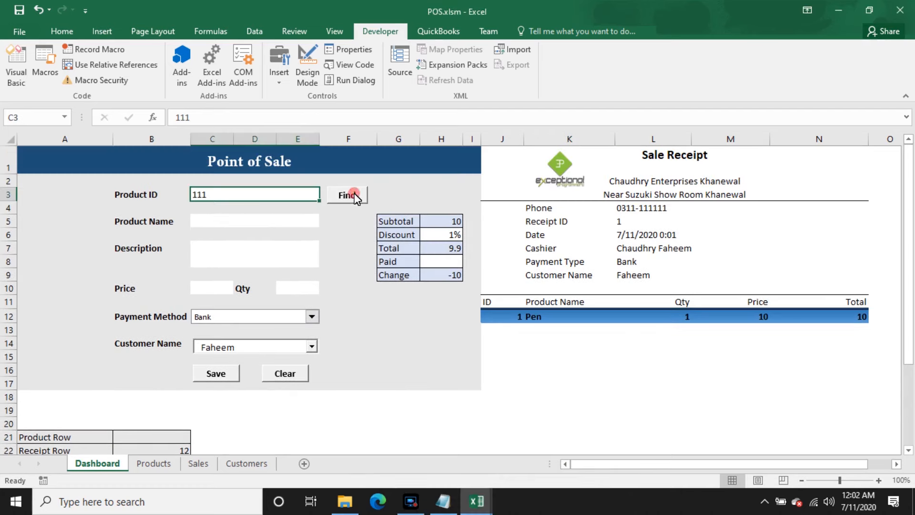
# Step: Assign the AddProduct macro to the Find button and run it, dismissing the Record Not Found message
pyautogui.keyDown('ctrl'); pyautogui.click(351, 196); pyautogui.keyUp('ctrl')
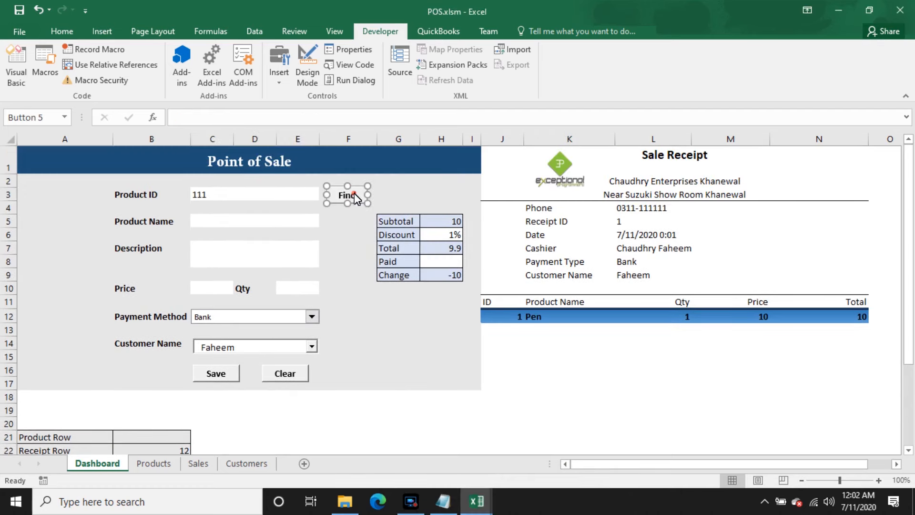
pyautogui.rightClick(355, 198)
pyautogui.click(430, 303)
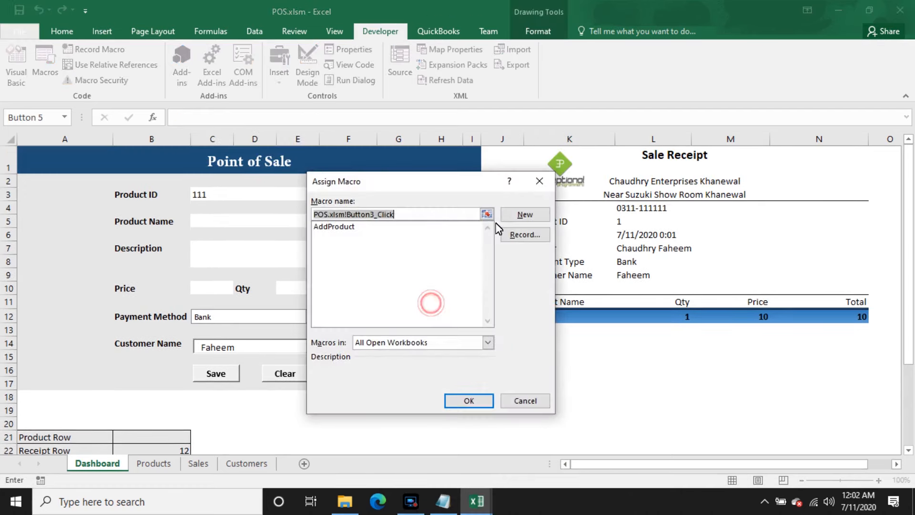
pyautogui.click(347, 227)
pyautogui.click(469, 400)
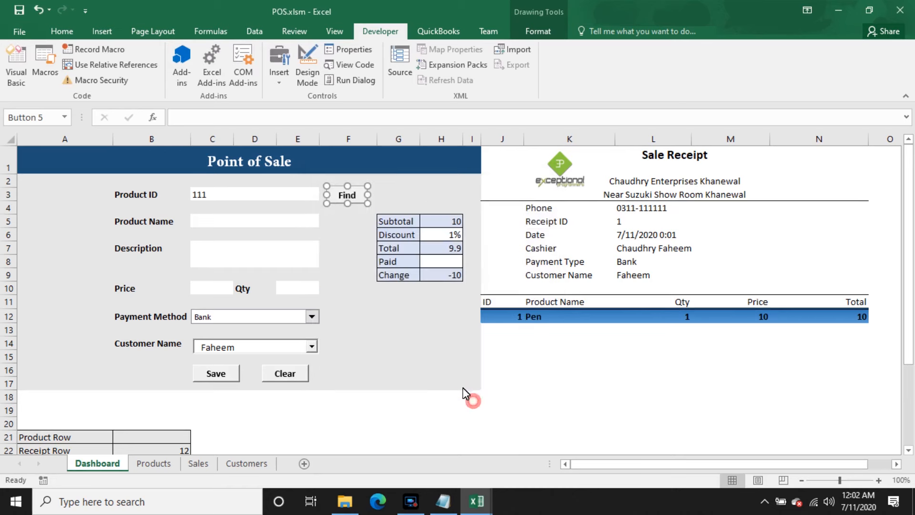
pyautogui.click(363, 274)
pyautogui.click(347, 195)
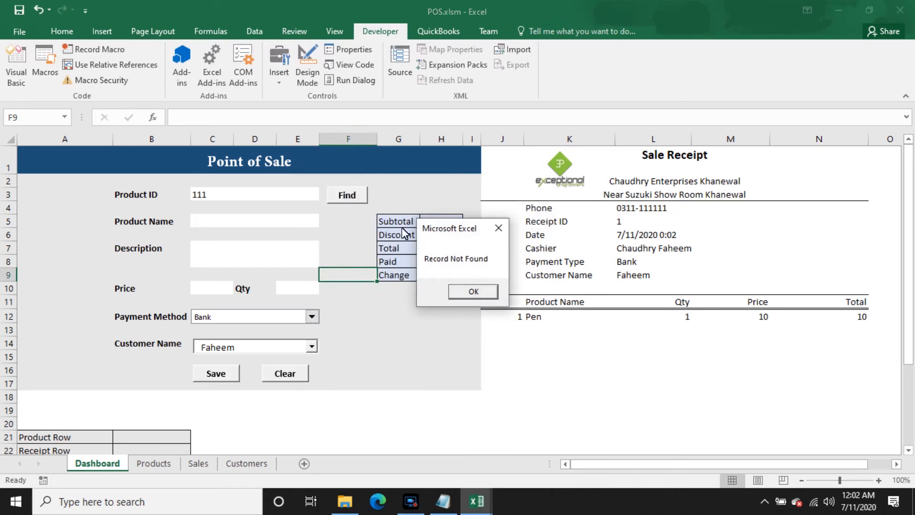
pyautogui.click(473, 292)
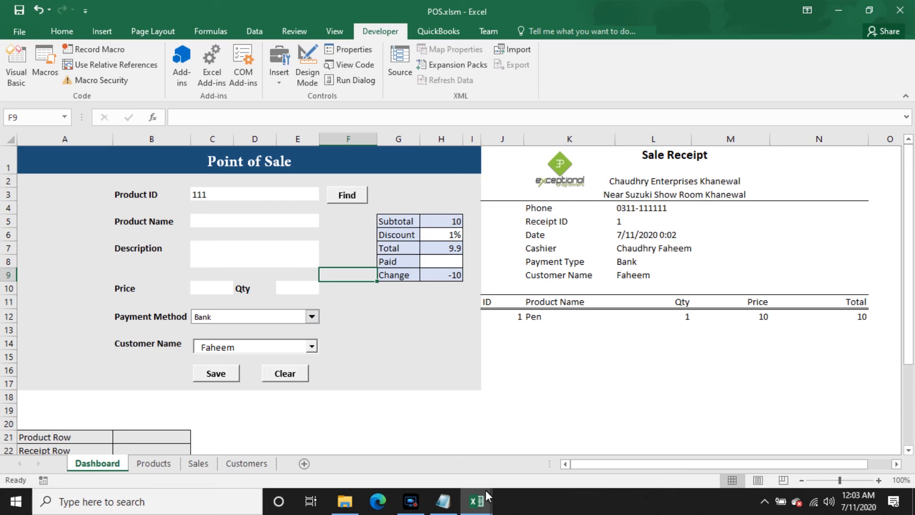
# Step: Insert blank lines after the End If and the ItemRow lines in AddProduct
pyautogui.moveTo(477, 498)
pyautogui.click(524, 461)
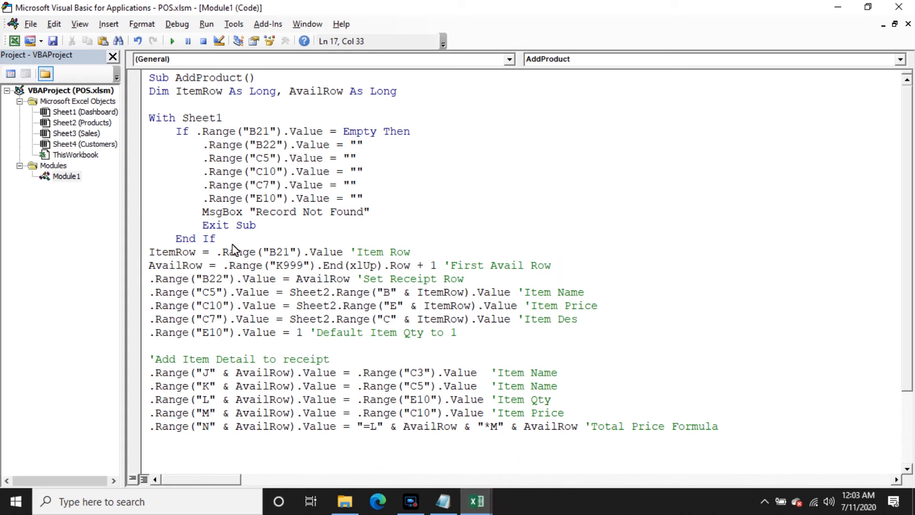
pyautogui.press('Return')
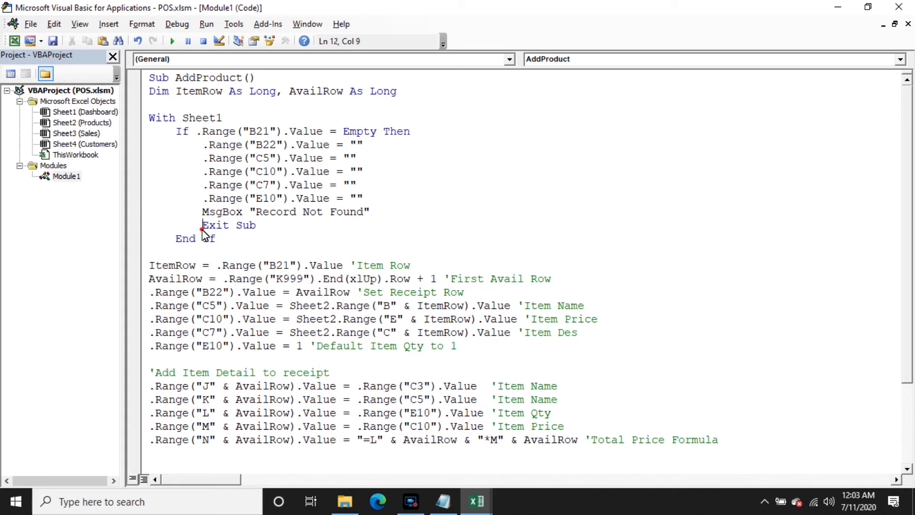
pyautogui.moveTo(203, 229); pyautogui.dragTo(256, 229)
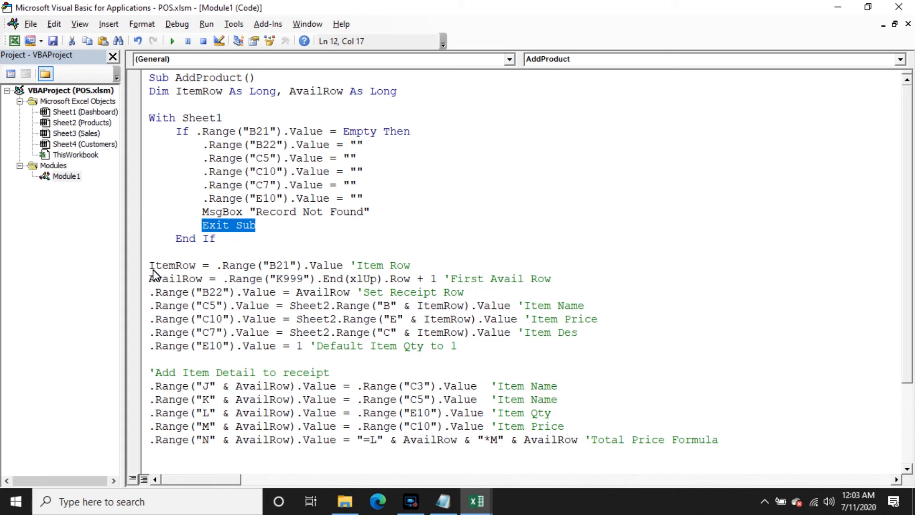
pyautogui.scroll(-3, 198, 324)
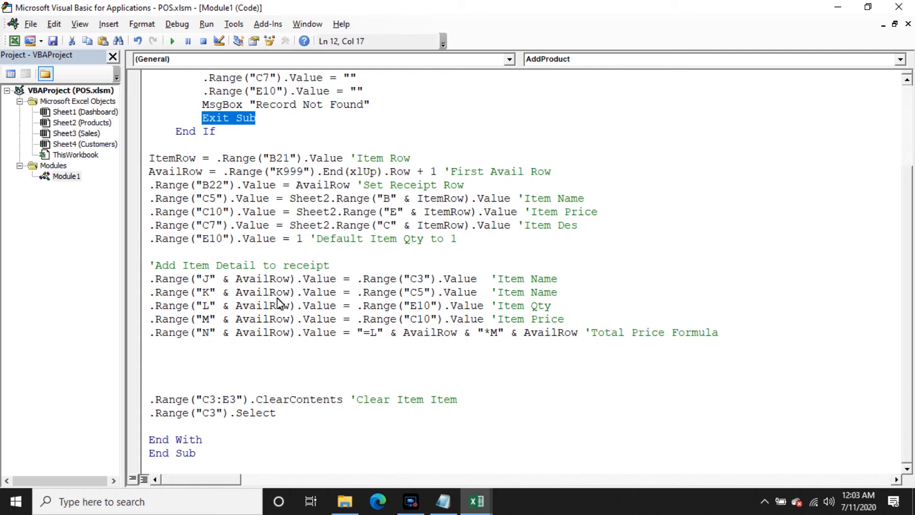
pyautogui.scroll(1, 279, 303)
pyautogui.click(412, 198)
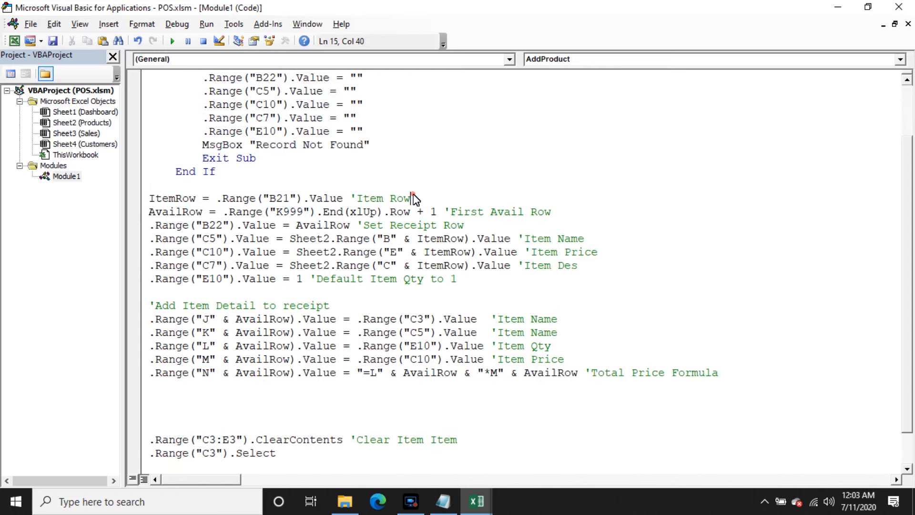
pyautogui.press('Return')
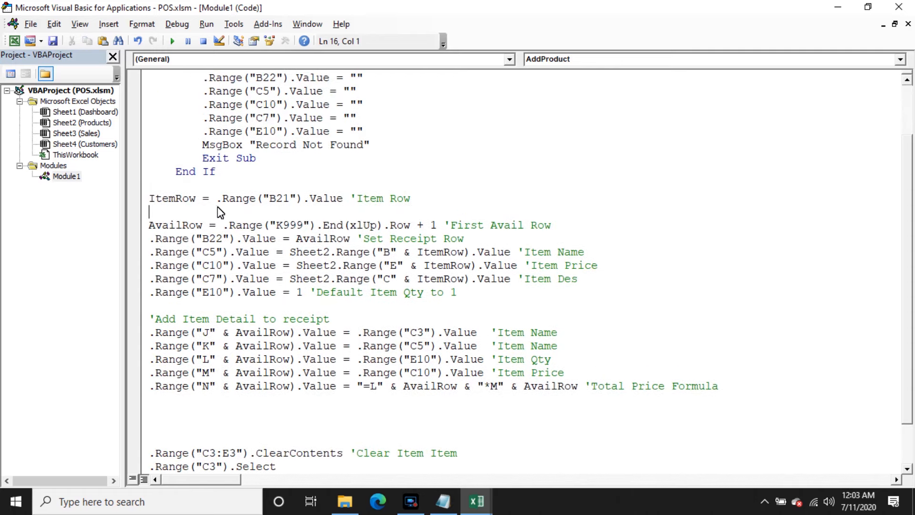
# Step: Highlight ItemRow and the B21 reference in its declaration and assignment
pyautogui.doubleClick(194, 198)
pyautogui.scroll(2, 225, 196)
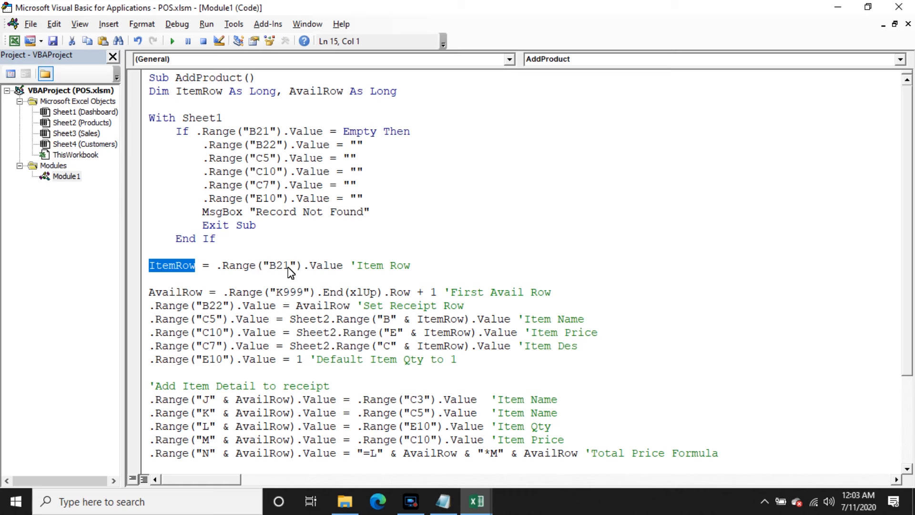
pyautogui.moveTo(283, 266); pyautogui.dragTo(270, 266)
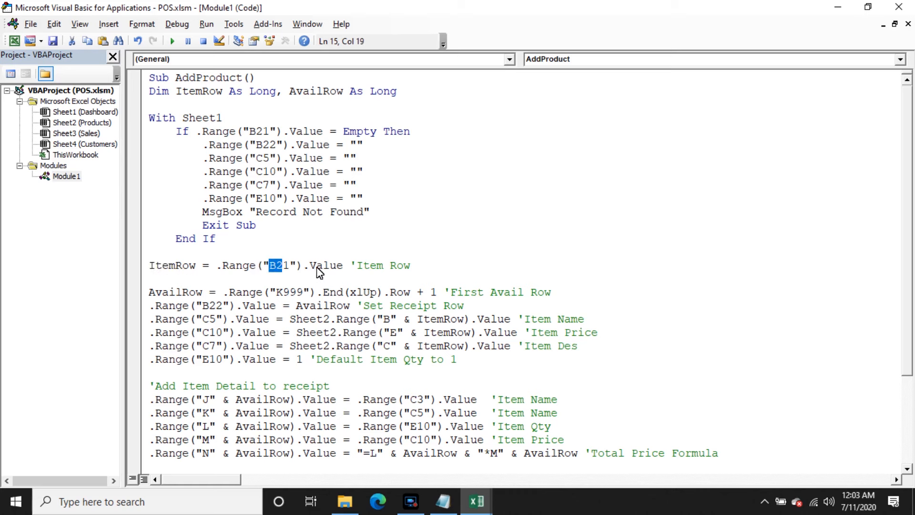
pyautogui.moveTo(222, 92); pyautogui.dragTo(176, 93)
pyautogui.moveTo(196, 265); pyautogui.dragTo(162, 266)
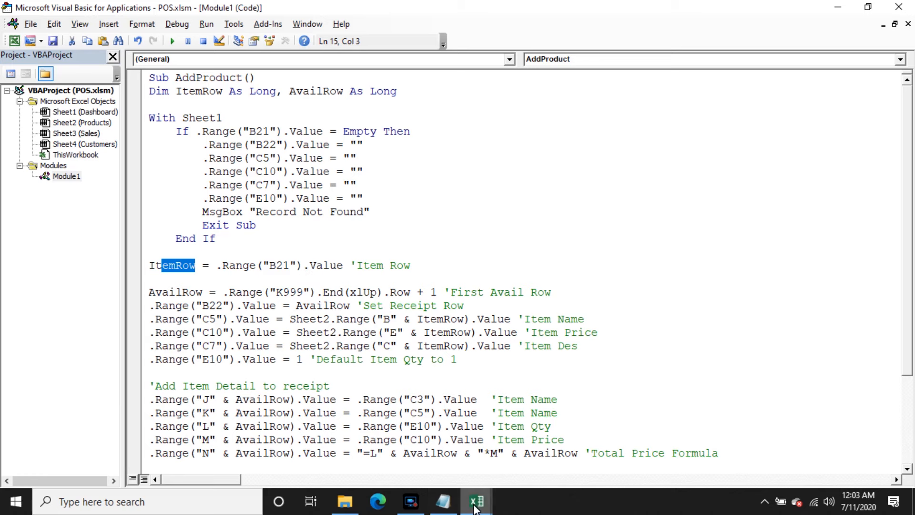
# Step: Enter product ID 1 in C3 and run Find to add Pen to the receipt
pyautogui.moveTo(476, 501)
pyautogui.click(403, 446)
pyautogui.click(266, 197)
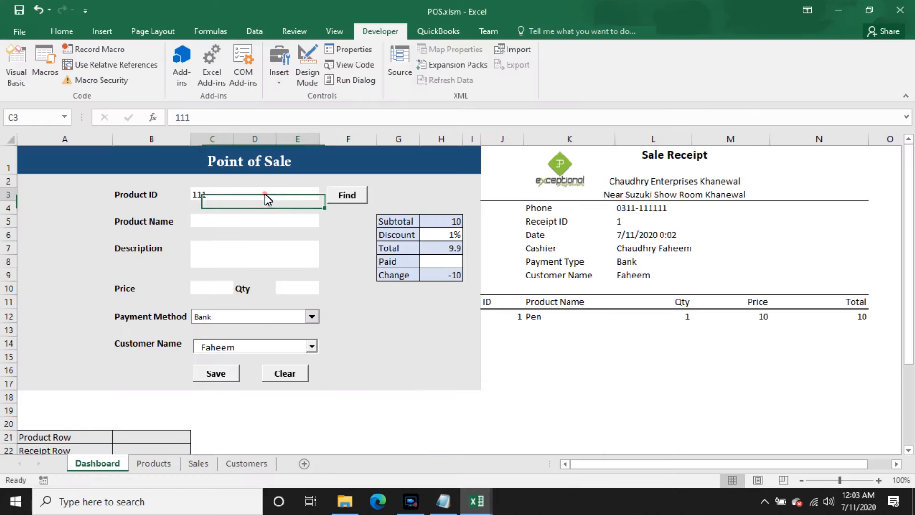
pyautogui.write('1')
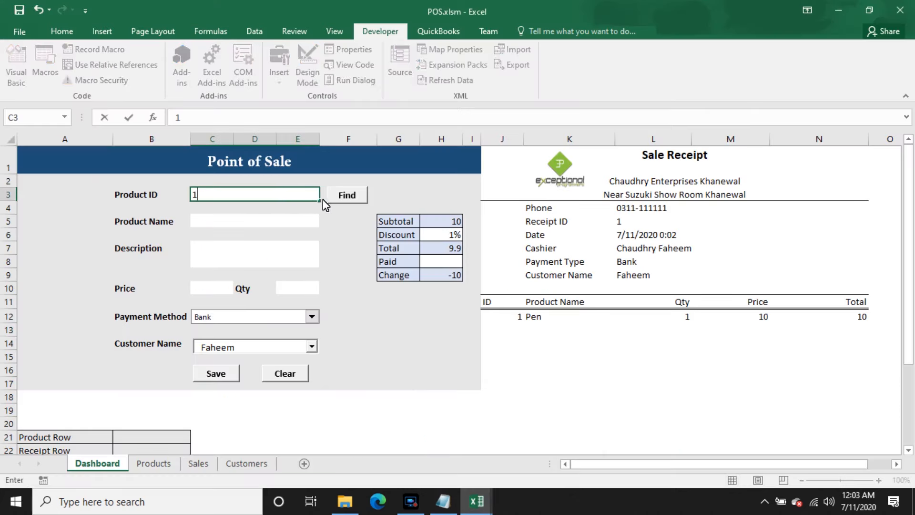
pyautogui.click(353, 199)
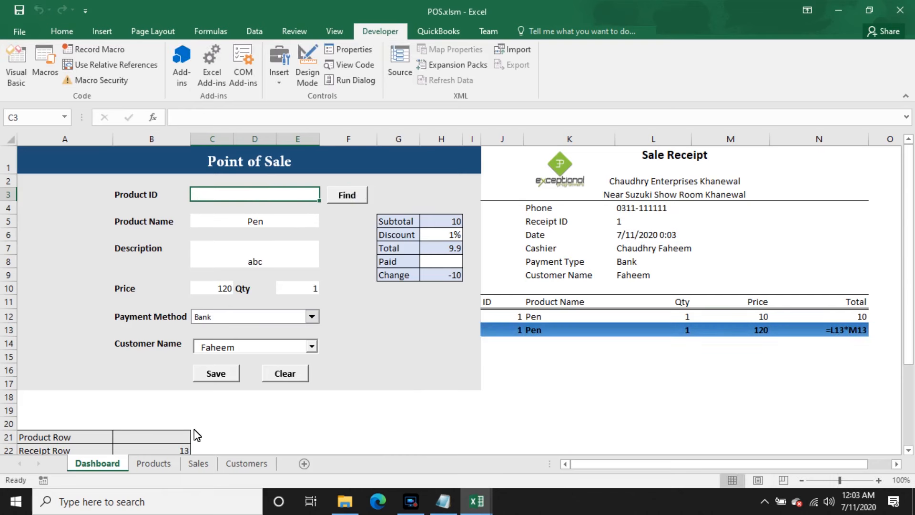
# Step: Check the Product Row lookup formula in B21, then clear the ItemRow selection in code
pyautogui.scroll(-1, 197, 435)
pyautogui.click(177, 385)
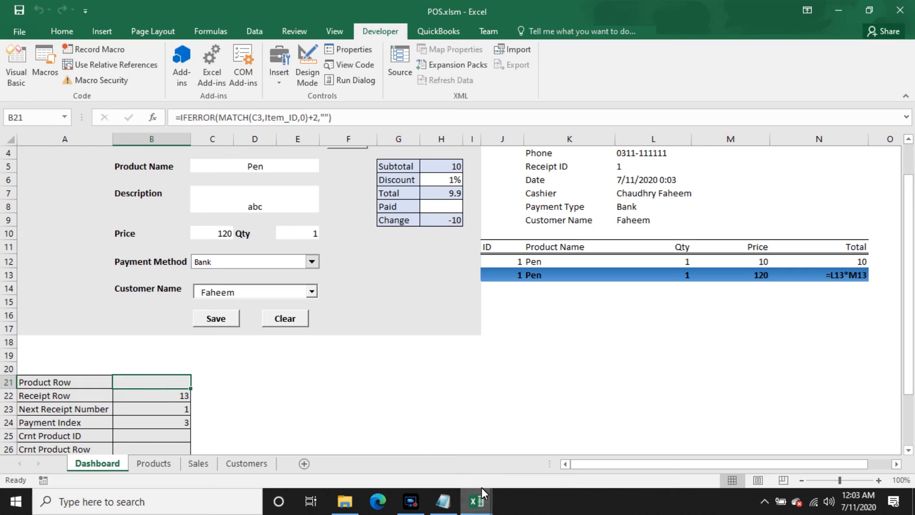
pyautogui.moveTo(479, 501)
pyautogui.click(546, 452)
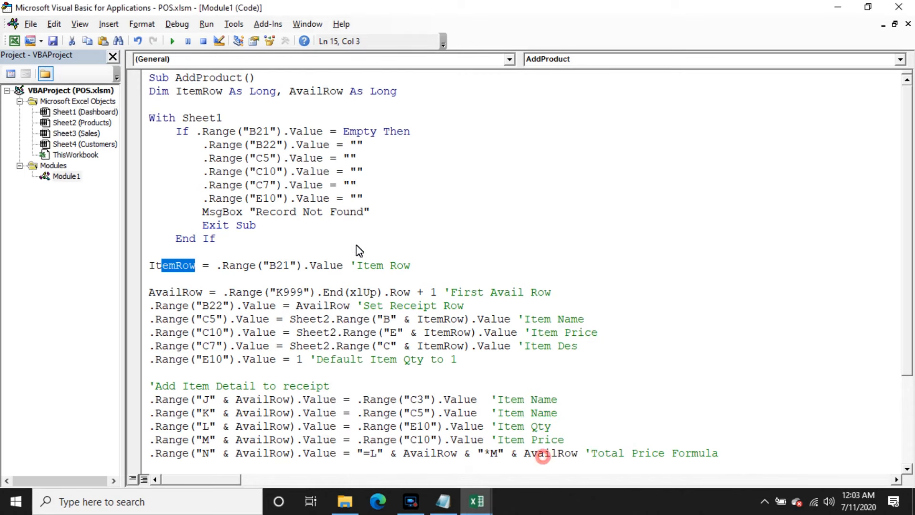
pyautogui.click(165, 271)
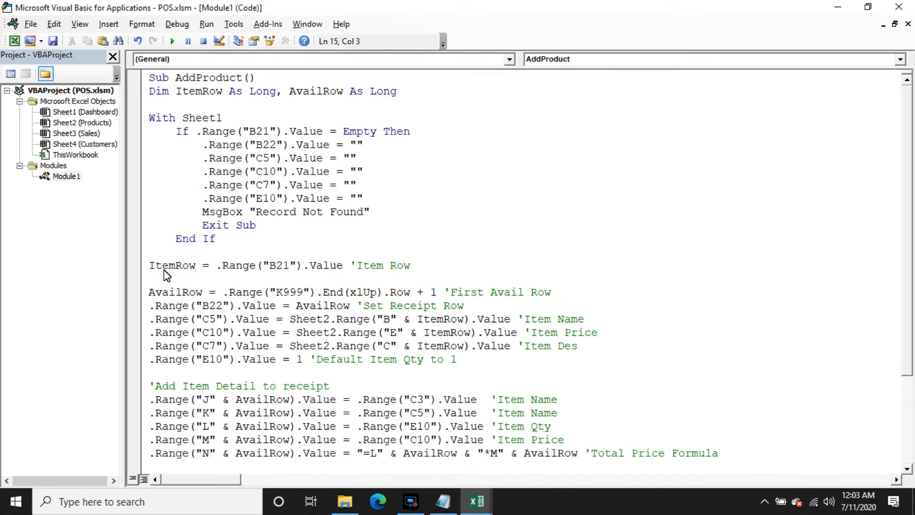
# Step: Compare the Products and Dashboard sheets, then put the cursor after ItemRow in code
pyautogui.moveTo(476, 501)
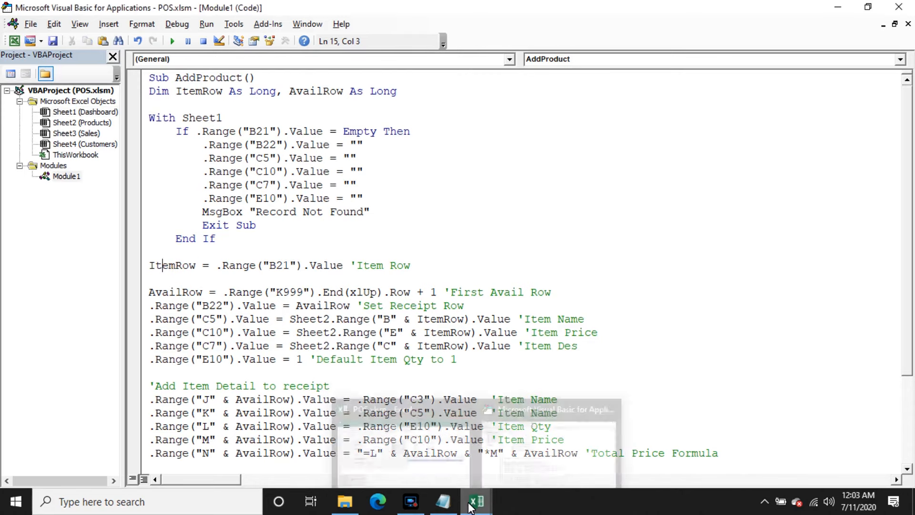
pyautogui.click(419, 446)
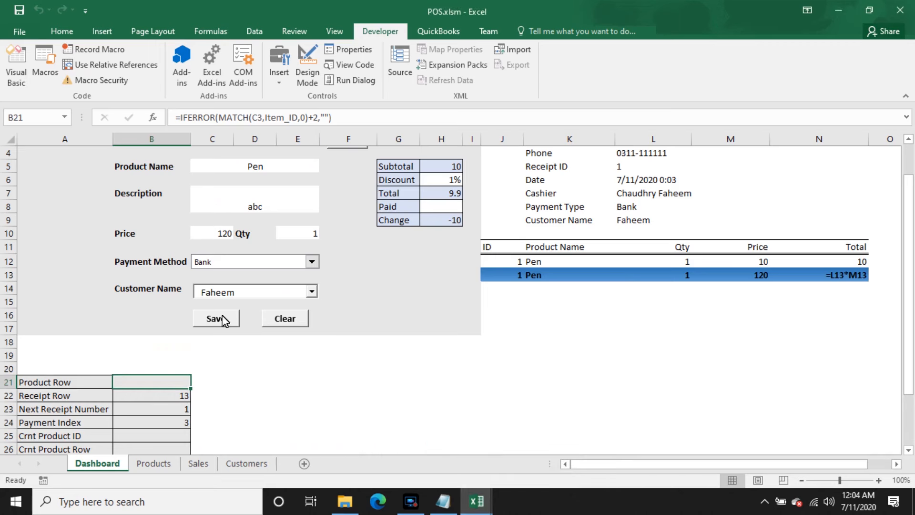
pyautogui.click(165, 463)
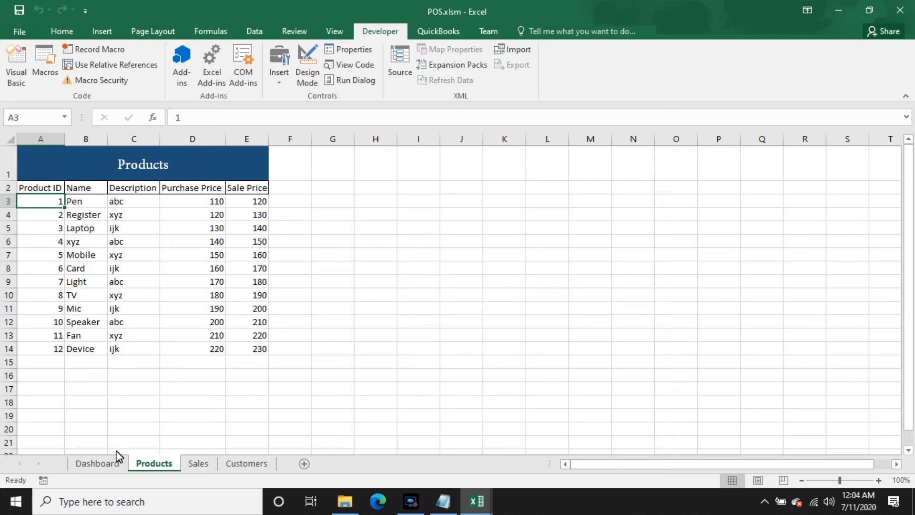
pyautogui.click(98, 463)
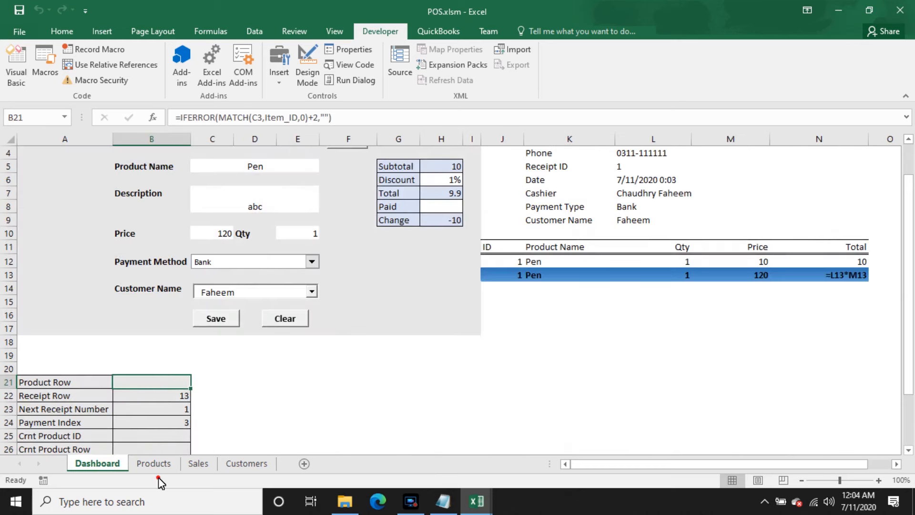
pyautogui.click(154, 463)
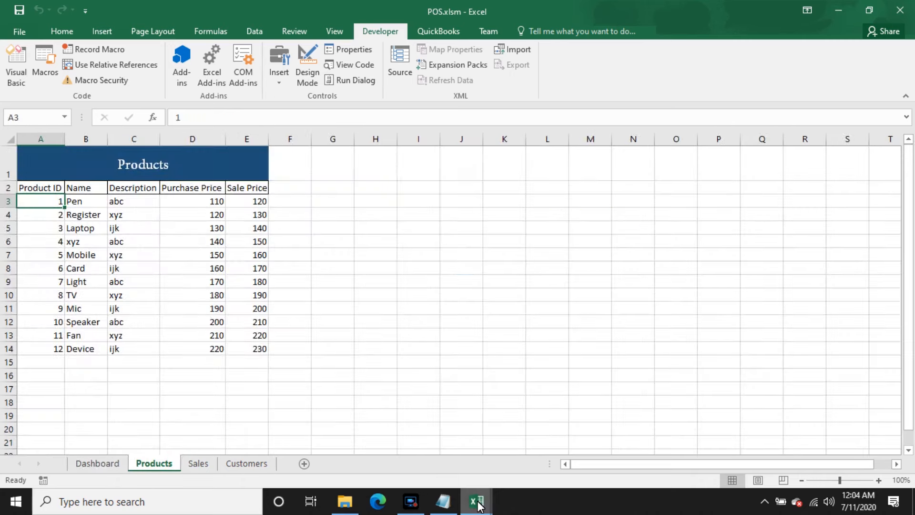
pyautogui.moveTo(479, 504)
pyautogui.click(554, 437)
pyautogui.click(200, 266)
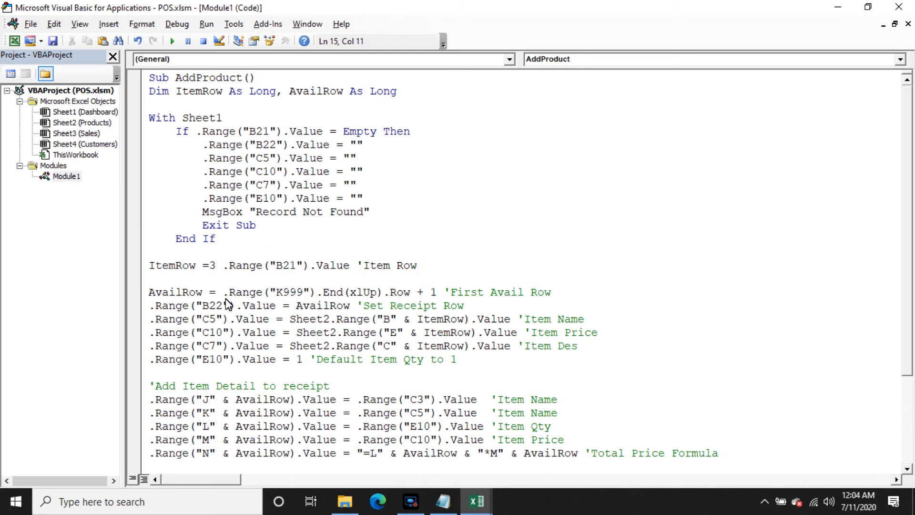
# Step: Dismiss the compile error and add a blank line after the AvailRow assignment
pyautogui.click(567, 298)
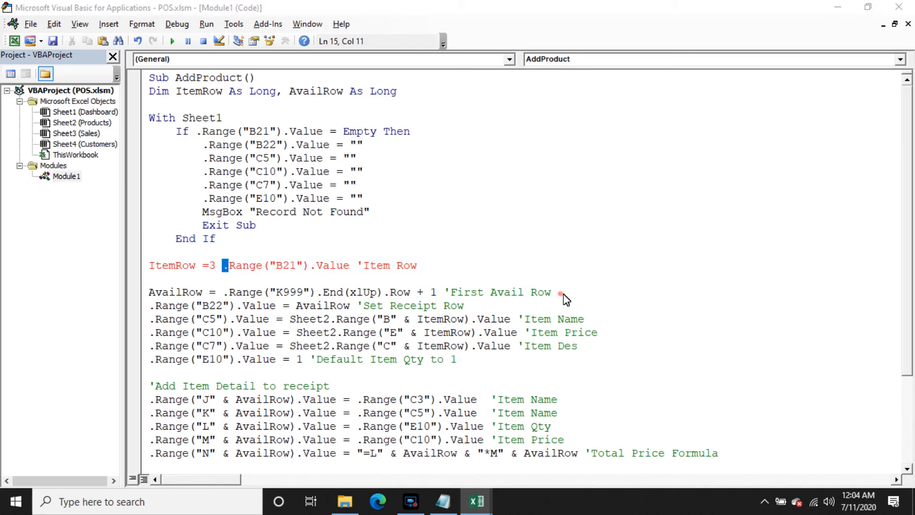
pyautogui.click(465, 300)
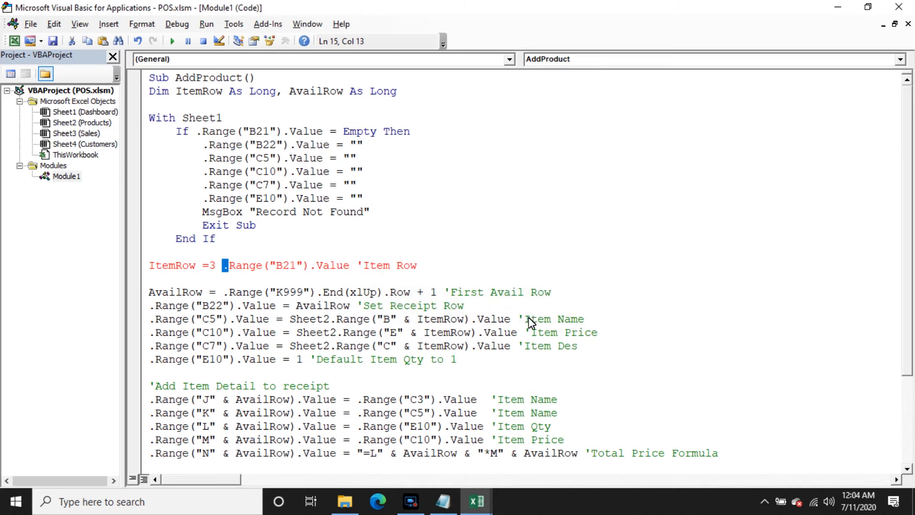
pyautogui.click(552, 292)
pyautogui.press('Return')
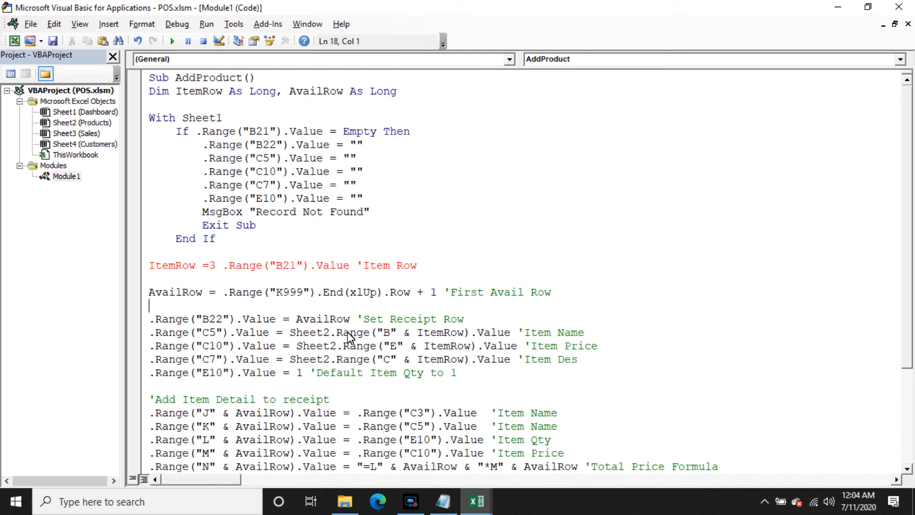
pyautogui.moveTo(479, 503)
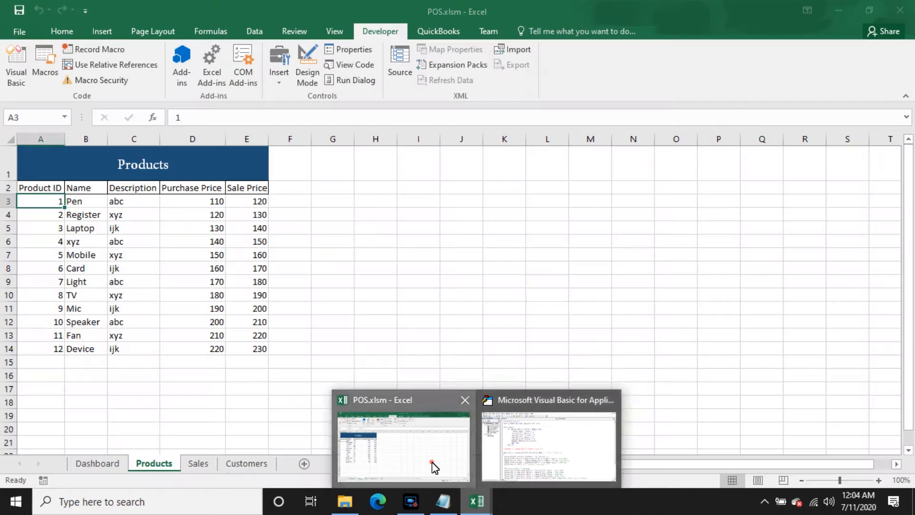
# Step: Left-align the product name Pen in C5 on the Dashboard
pyautogui.click(433, 464)
pyautogui.click(100, 463)
pyautogui.click(569, 289)
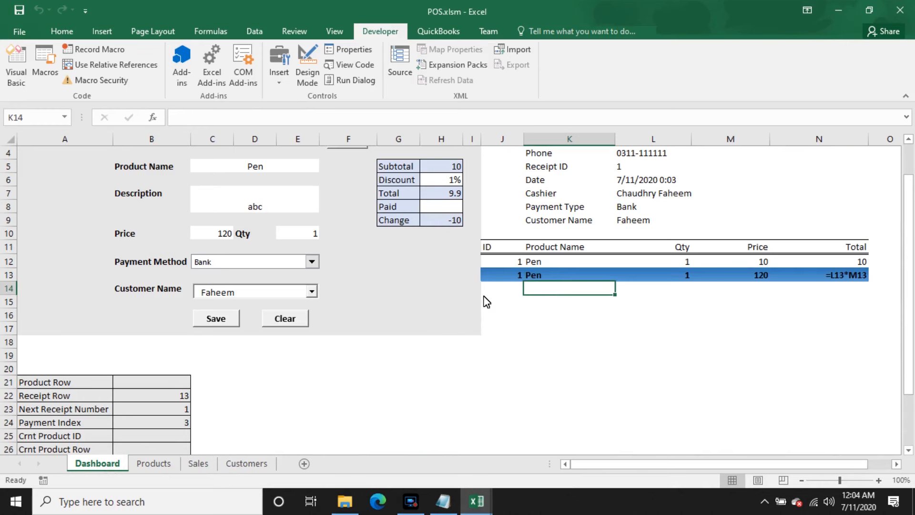
pyautogui.scroll(1, 281, 241)
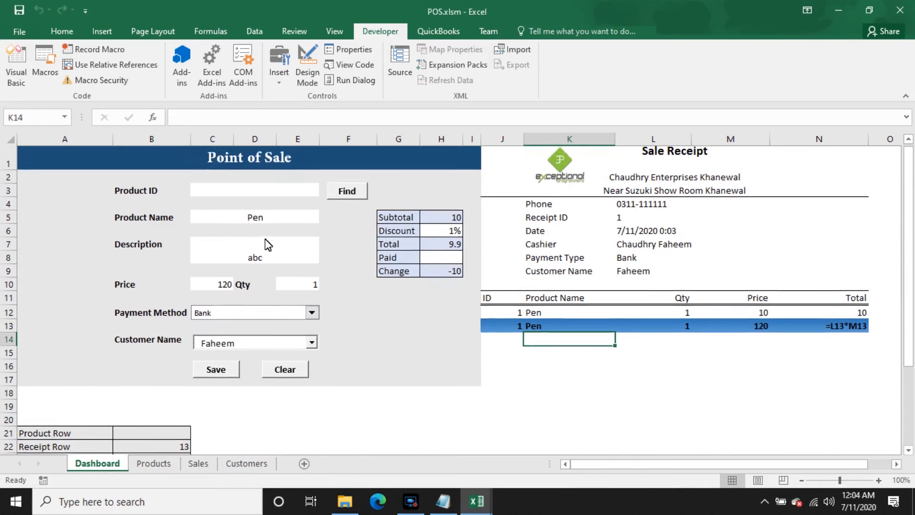
pyautogui.click(218, 225)
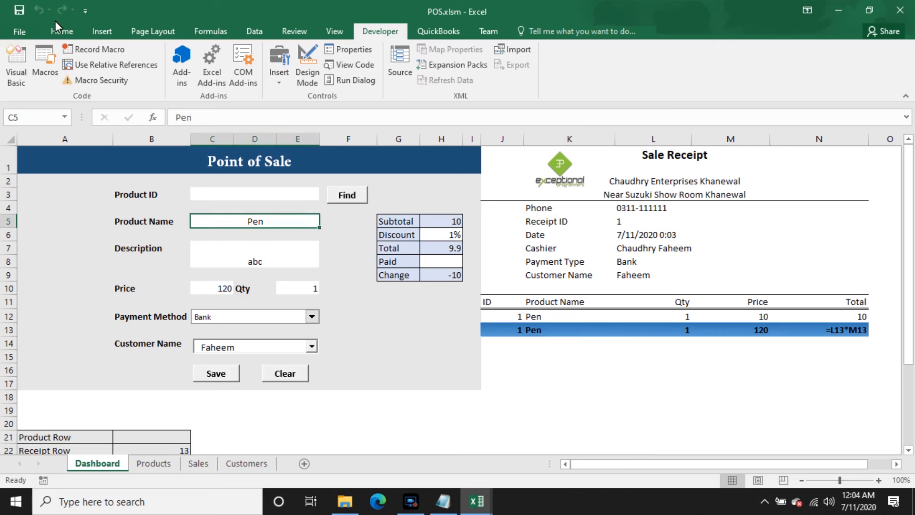
pyautogui.click(62, 31)
pyautogui.click(254, 75)
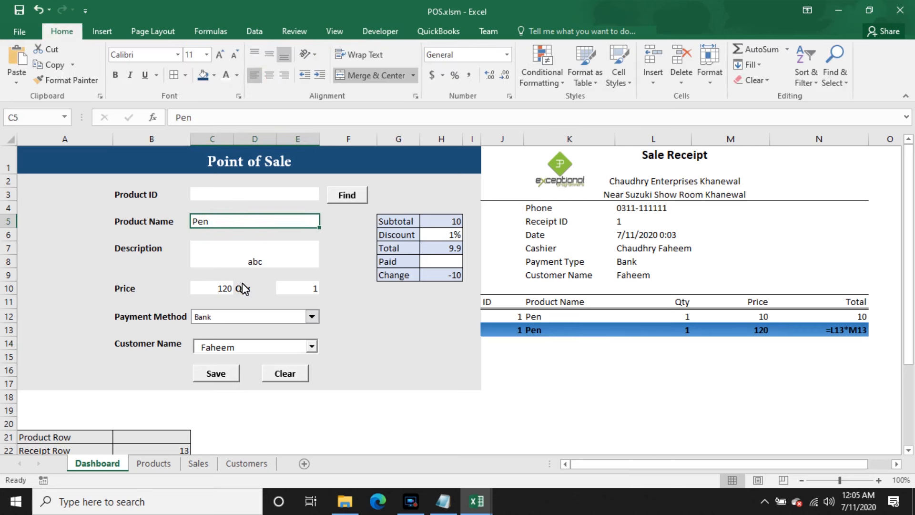
# Step: Left- and top-align the description abc in C7
pyautogui.click(245, 261)
pyautogui.click(255, 75)
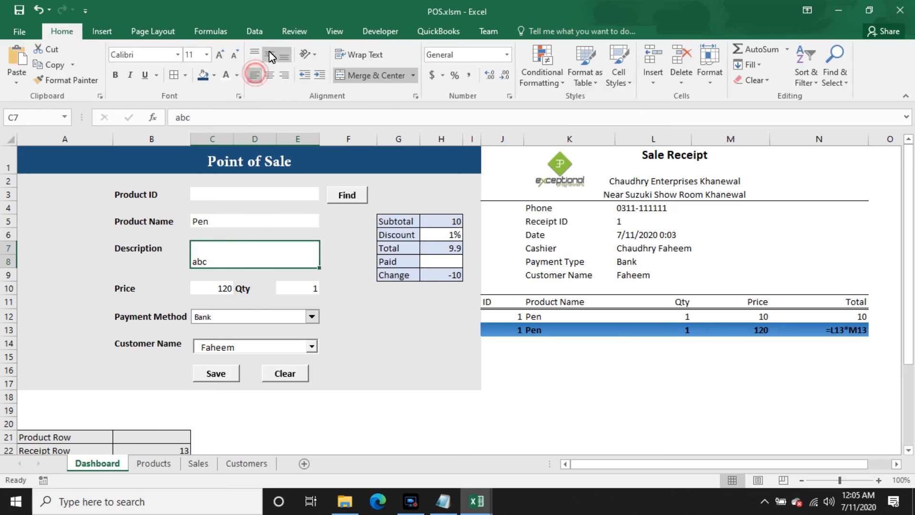
pyautogui.click(255, 54)
pyautogui.click(527, 343)
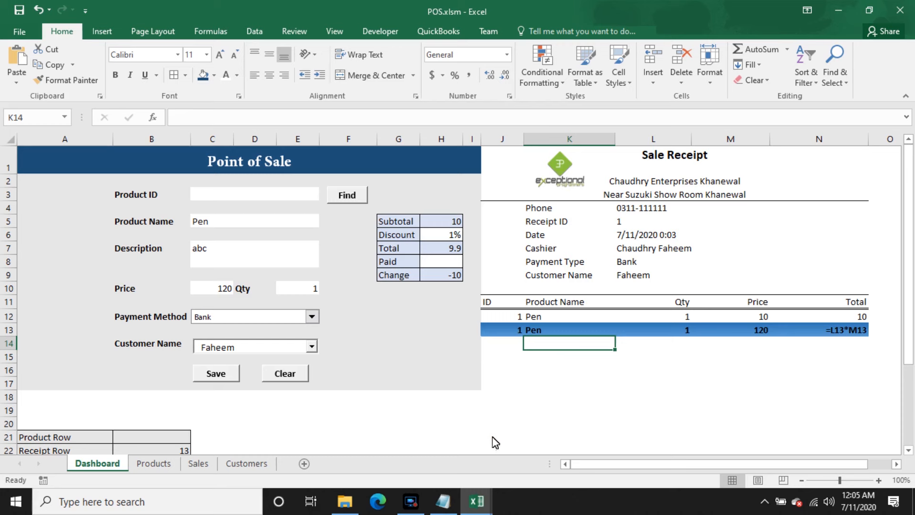
pyautogui.moveTo(477, 501)
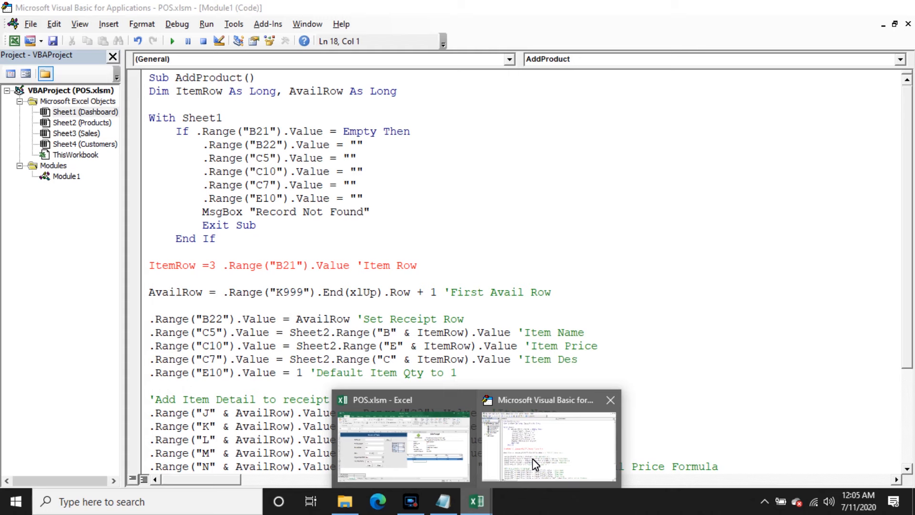
pyautogui.click(532, 458)
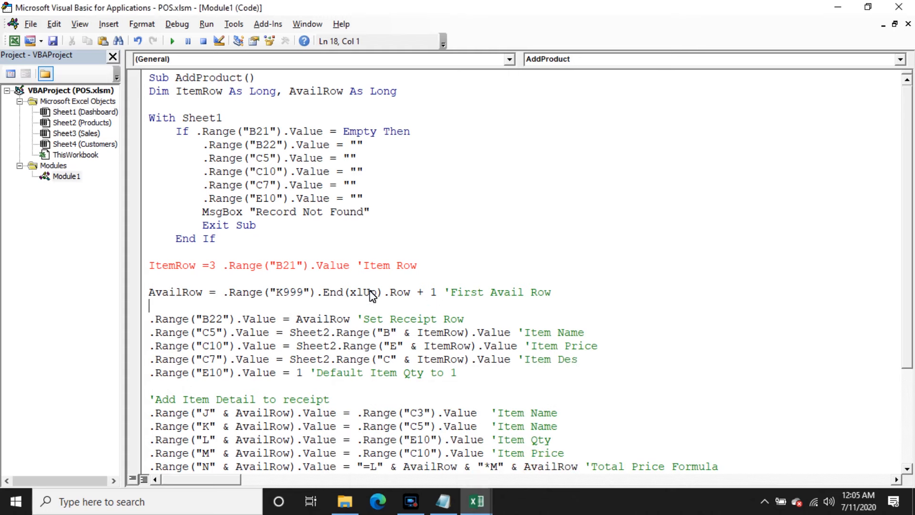
# Step: Highlight xlUp in the AvailRow line and move to the B22 receipt row line
pyautogui.moveTo(376, 293); pyautogui.dragTo(349, 294)
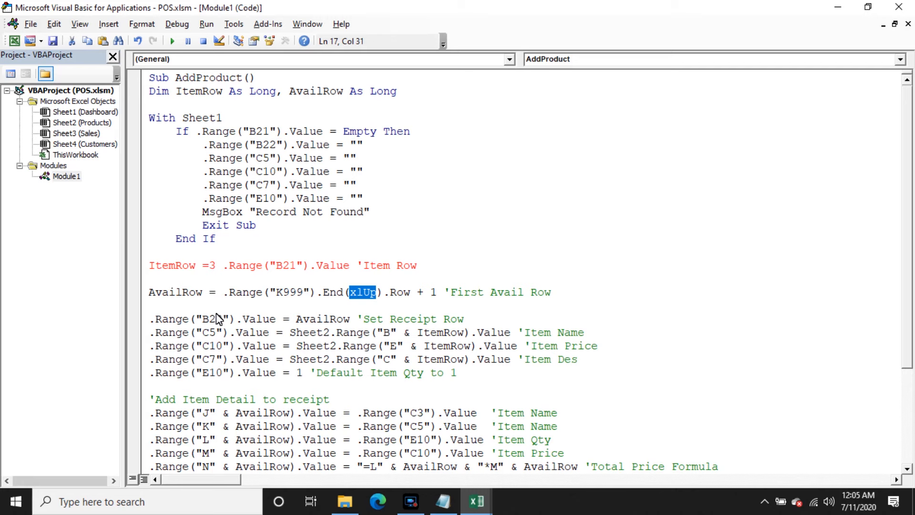
pyautogui.scroll(-1, 215, 320)
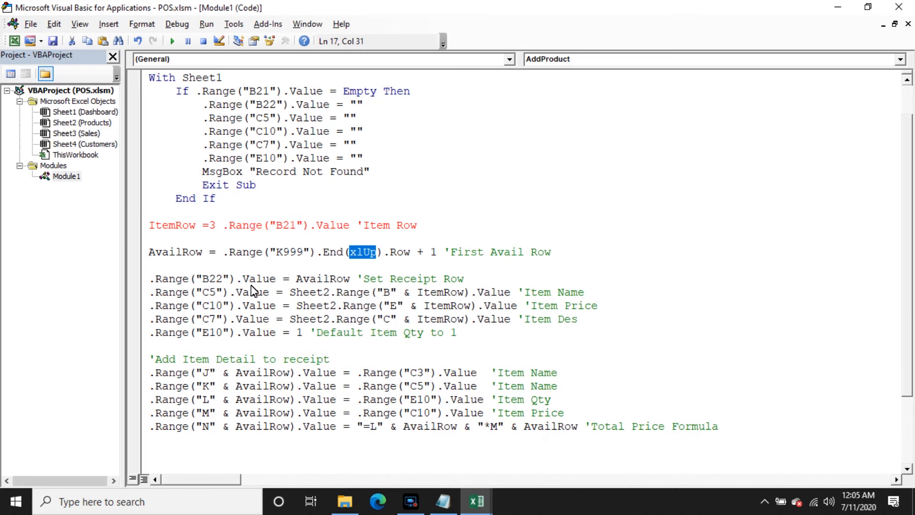
pyautogui.click(475, 278)
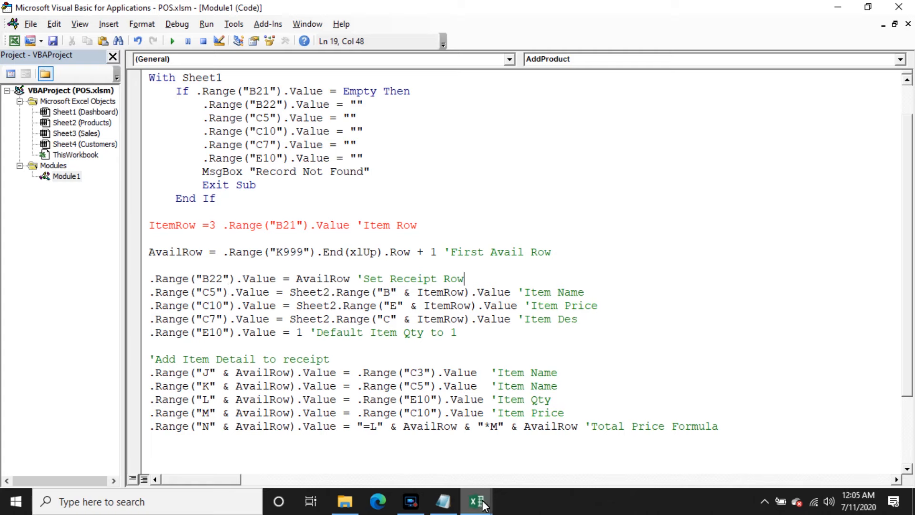
# Step: Change the Receipt Row value in B22 to 14, matching the first empty receipt row
pyautogui.moveTo(476, 501)
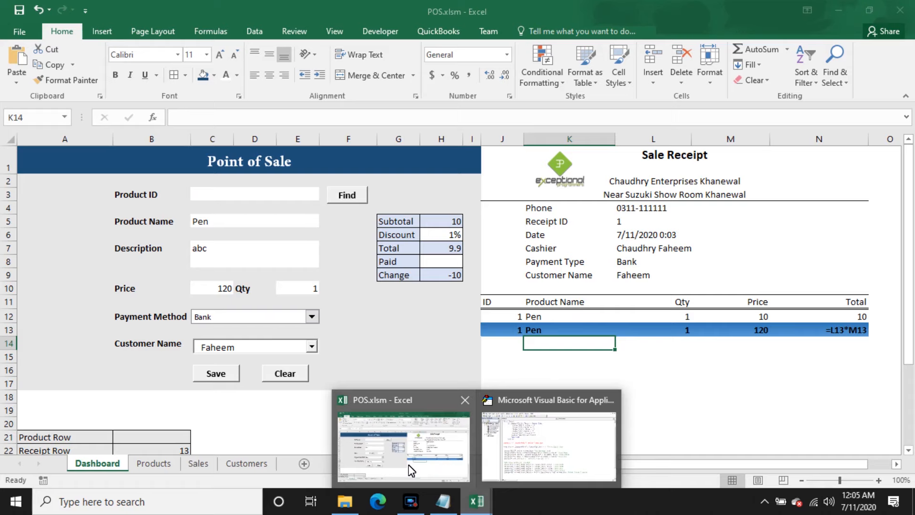
pyautogui.click(409, 466)
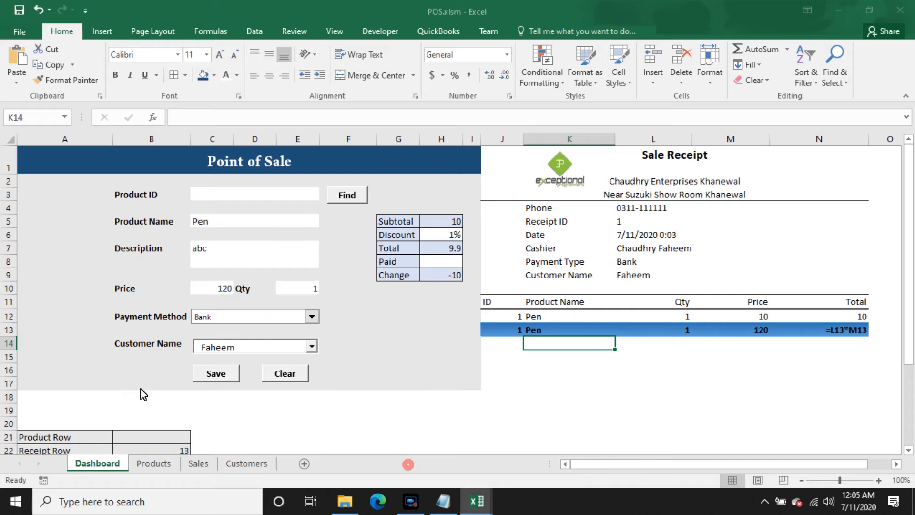
pyautogui.scroll(-2, 141, 388)
pyautogui.click(160, 357)
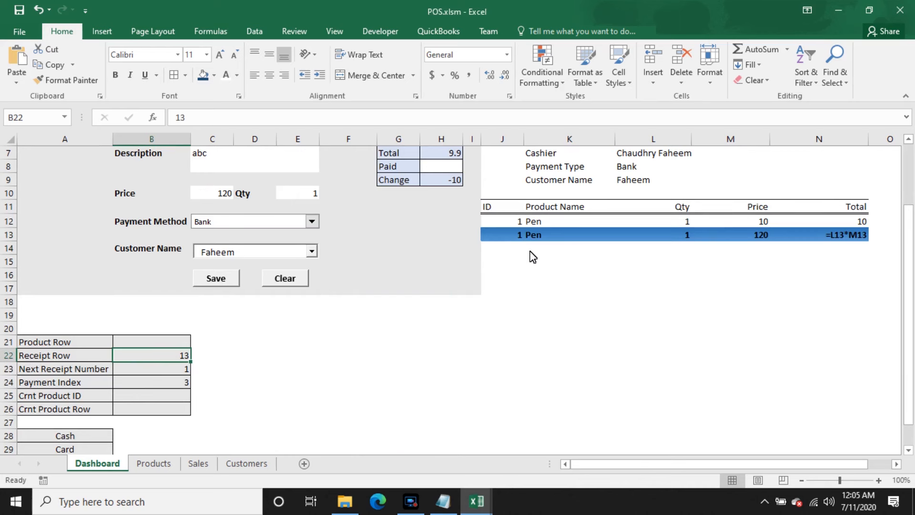
pyautogui.click(548, 253)
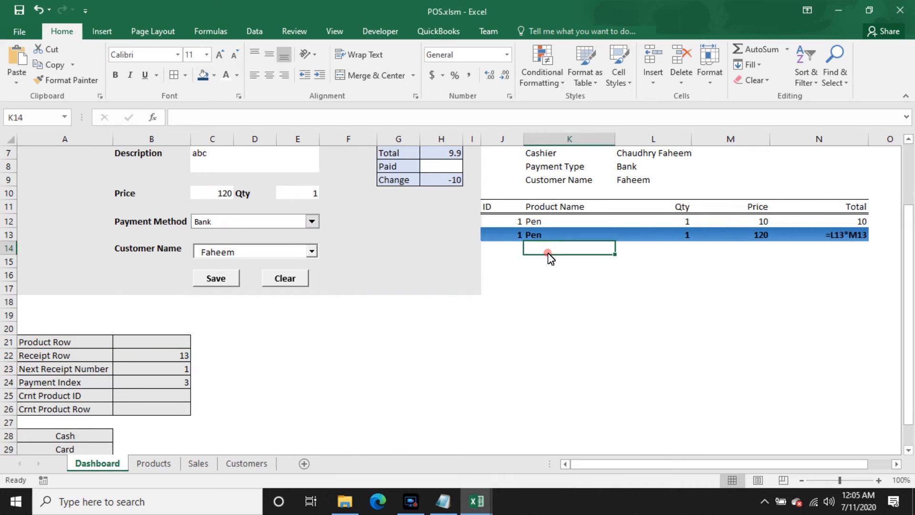
pyautogui.click(161, 358)
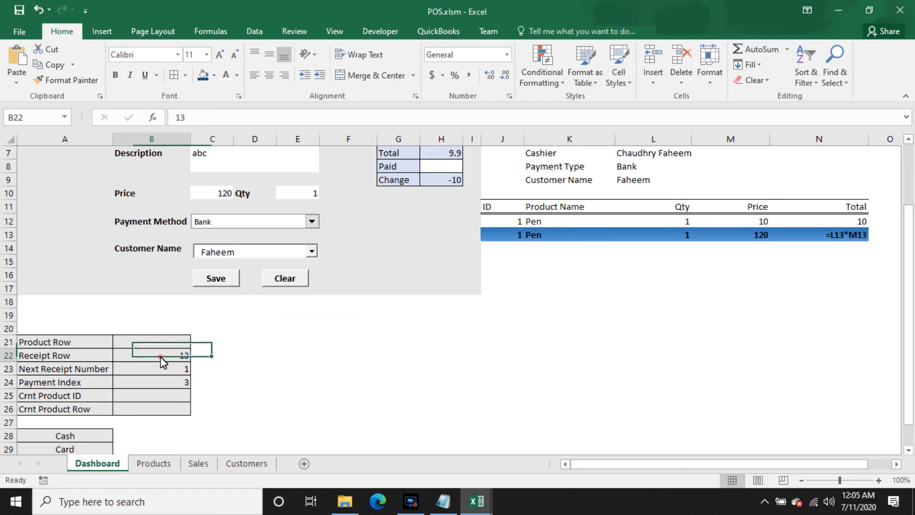
pyautogui.write('14')
pyautogui.click(337, 367)
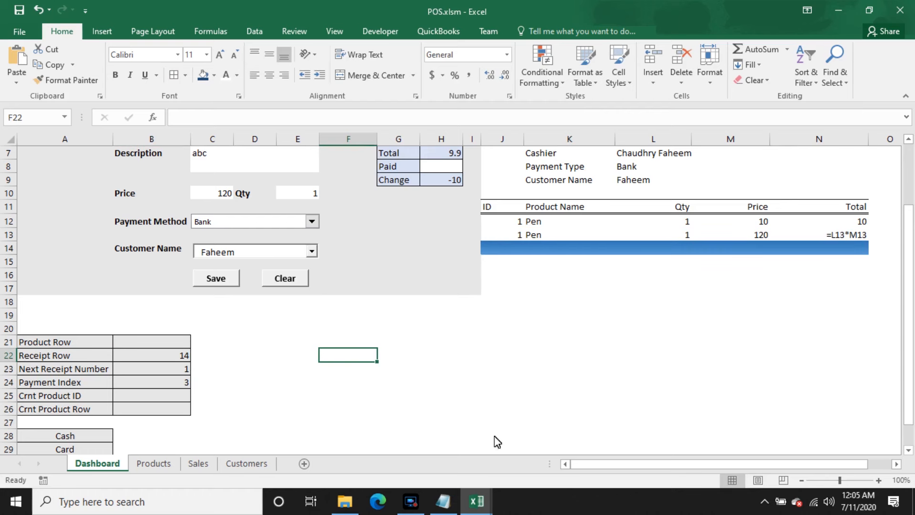
# Step: Delete the hard-coded 3 from the ItemRow assignment
pyautogui.moveTo(477, 502)
pyautogui.click(580, 446)
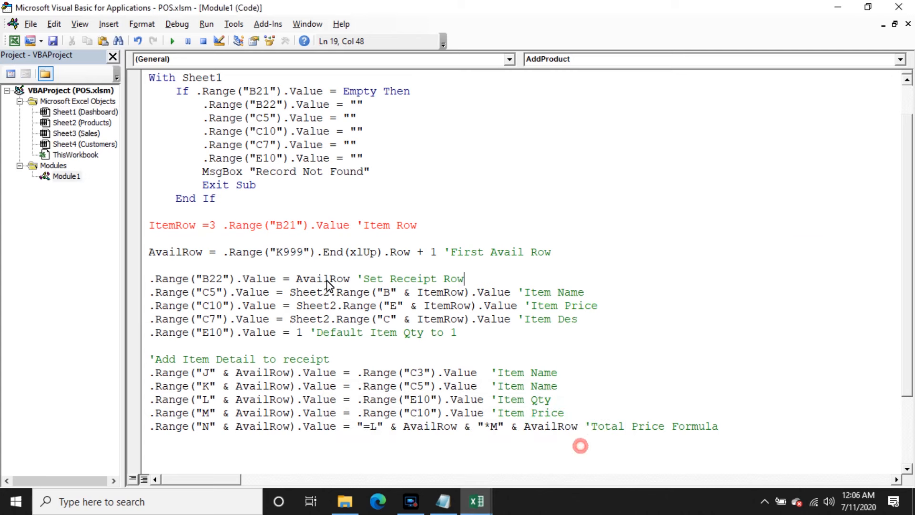
pyautogui.scroll(-1, 552, 292)
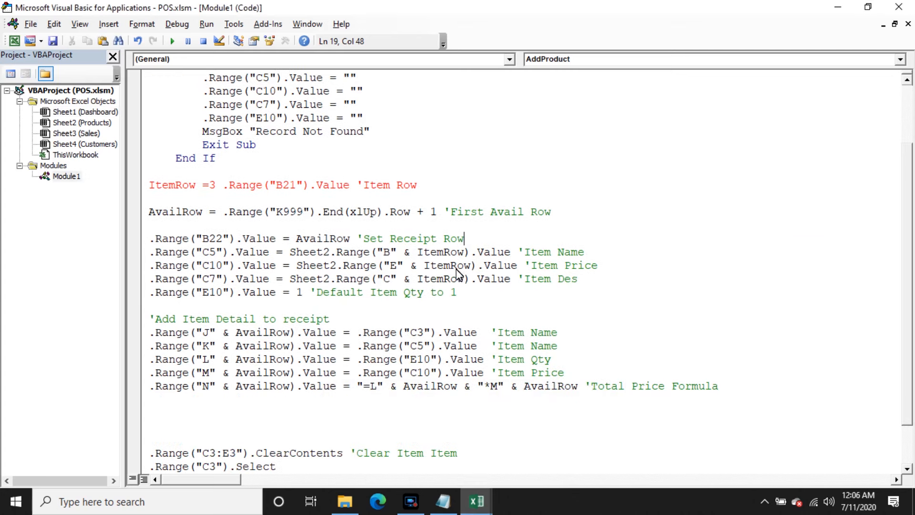
pyautogui.click(216, 185)
pyautogui.press('BackSpace')
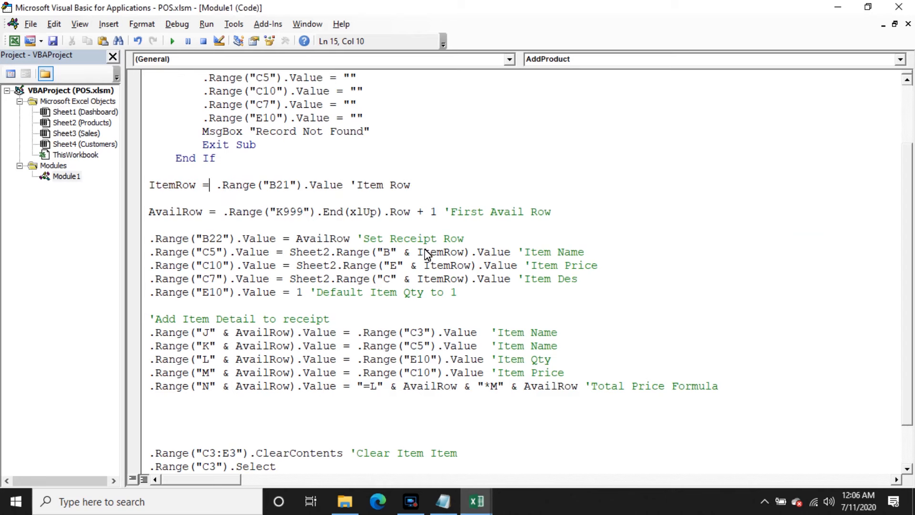
# Step: Inspect the Product Name C5 line, adding then removing a temporary B3 note in its comment
pyautogui.click(466, 253)
pyautogui.click(388, 255)
pyautogui.click(393, 255)
pyautogui.click(410, 258)
pyautogui.moveTo(410, 258); pyautogui.dragTo(404, 257)
pyautogui.click(443, 253)
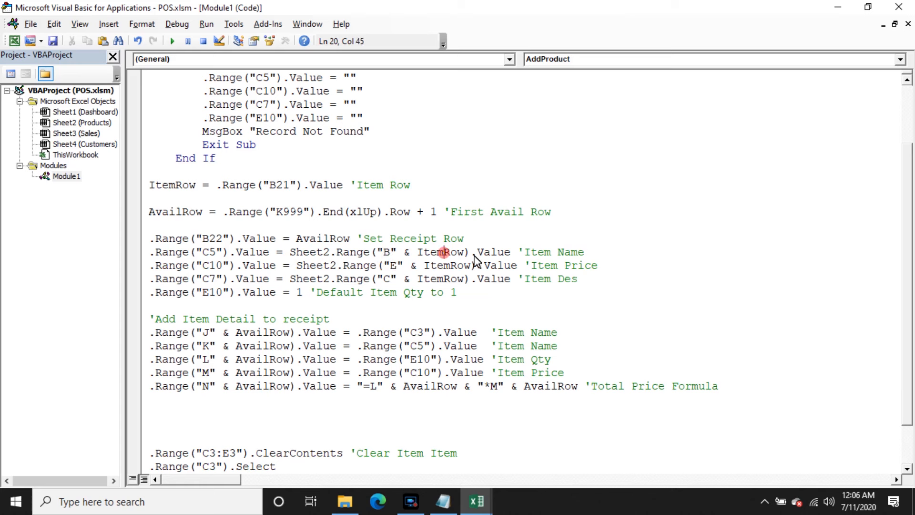
pyautogui.click(669, 252)
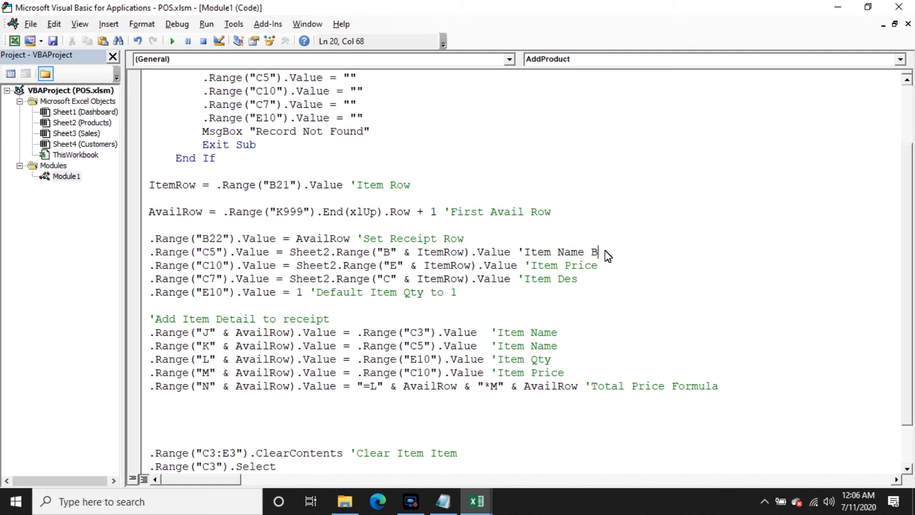
pyautogui.write('B3')
pyautogui.doubleClick(599, 252)
pyautogui.press('BackSpace')
pyautogui.click(476, 502)
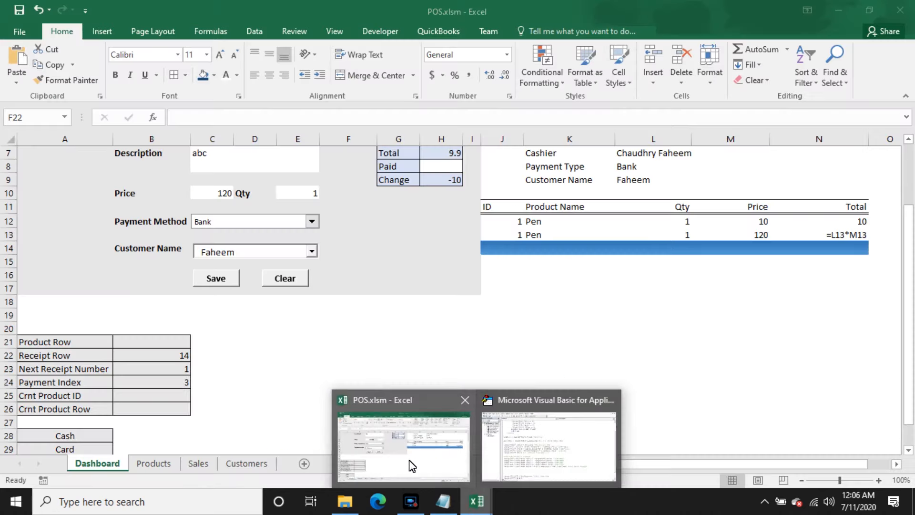
pyautogui.click(408, 465)
pyautogui.click(154, 463)
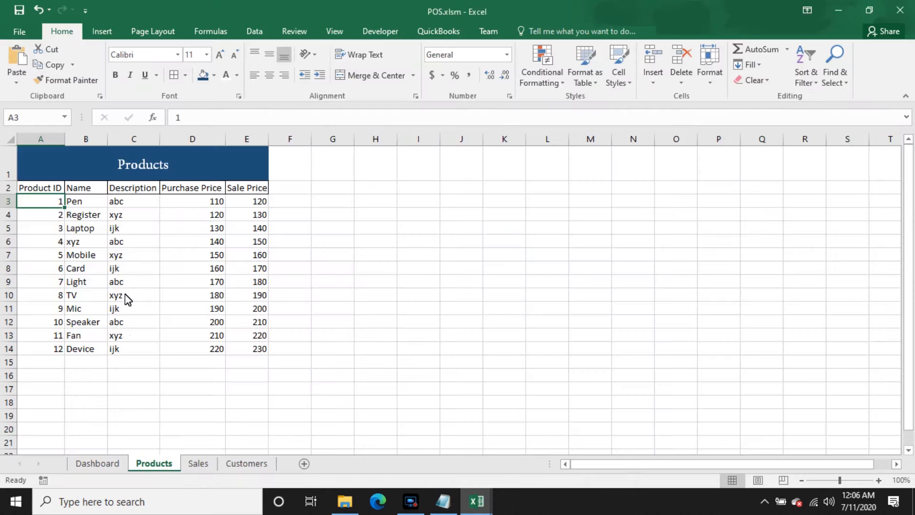
pyautogui.click(90, 204)
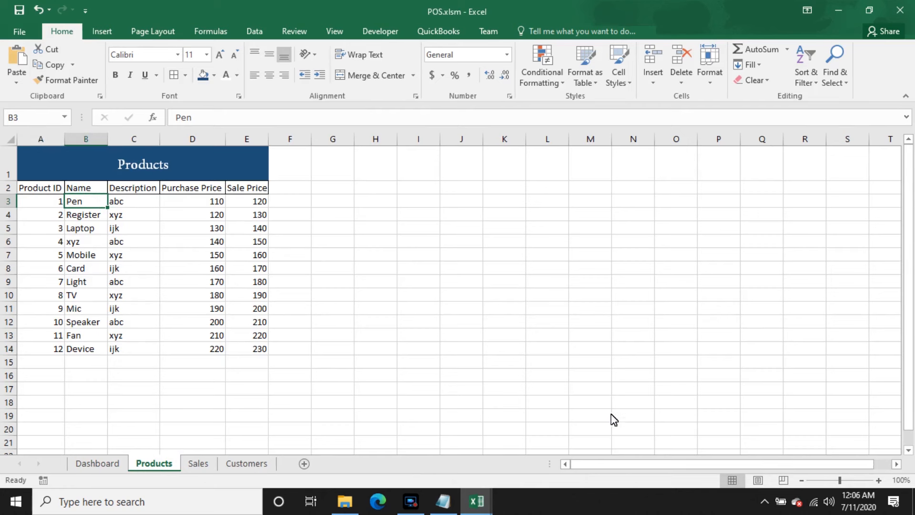
pyautogui.moveTo(491, 506)
pyautogui.click(561, 445)
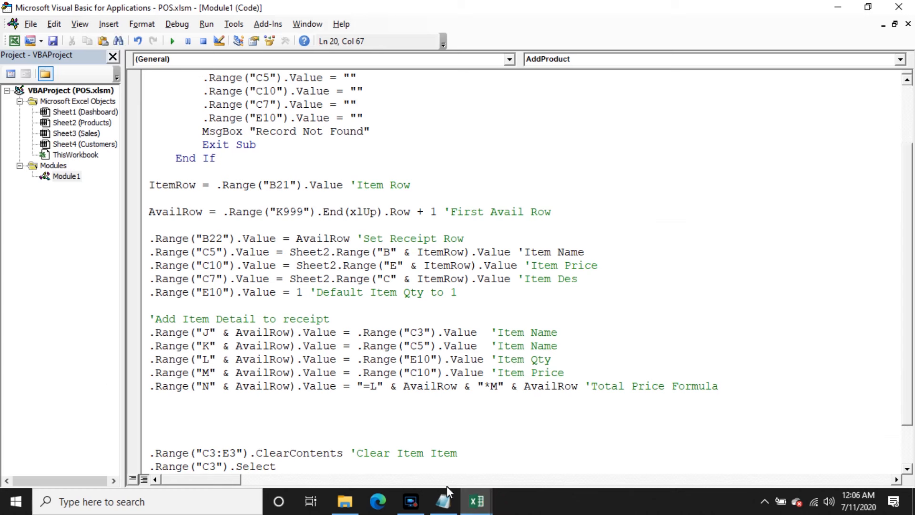
pyautogui.moveTo(476, 501)
pyautogui.click(375, 461)
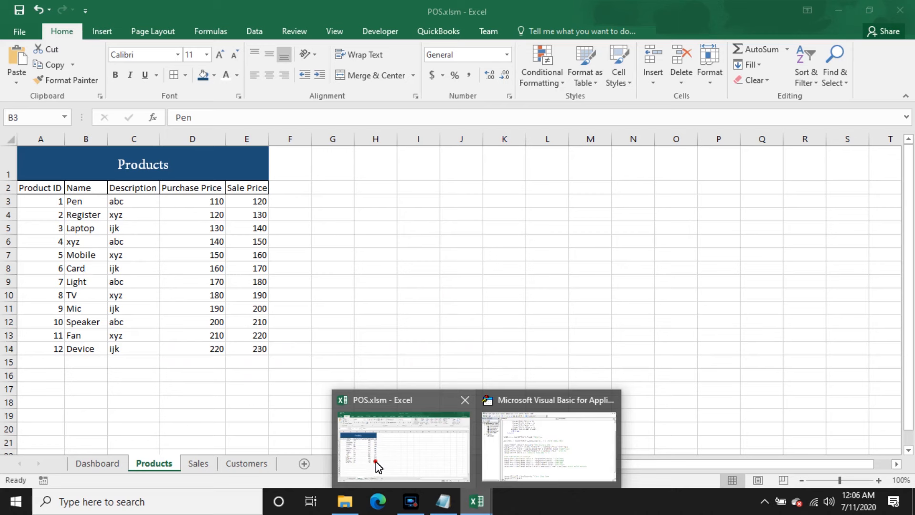
pyautogui.click(100, 462)
pyautogui.scroll(1, 245, 204)
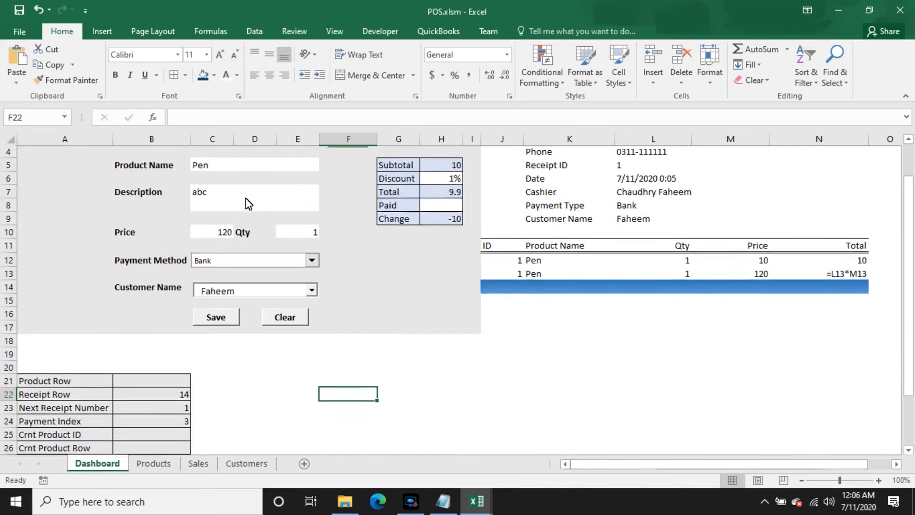
pyautogui.click(241, 166)
pyautogui.scroll(1, 248, 189)
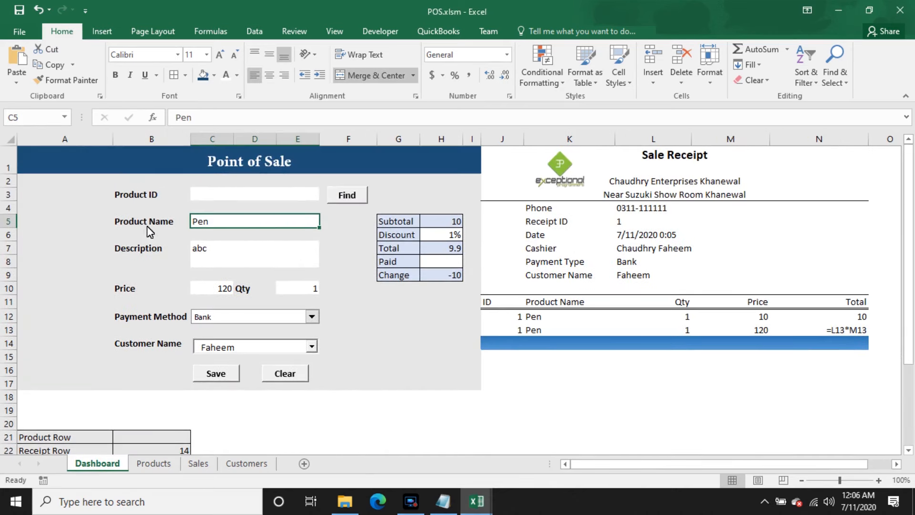
pyautogui.click(477, 501)
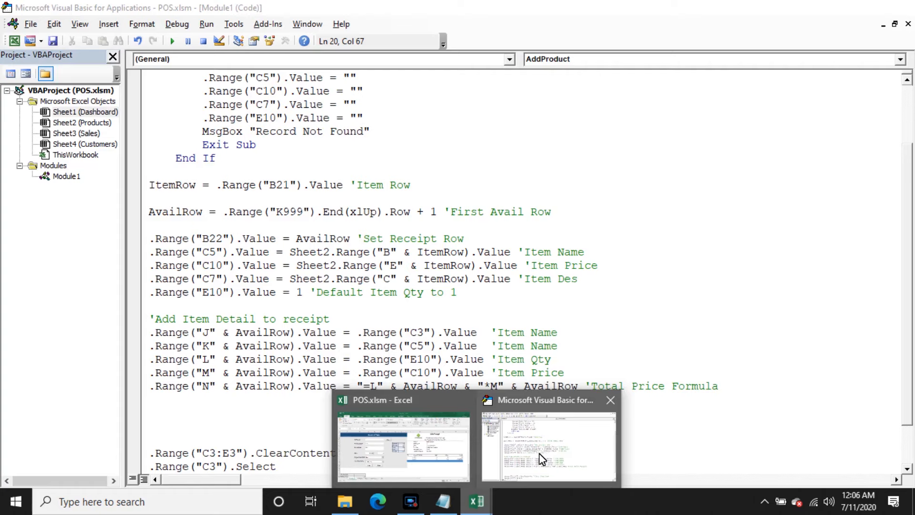
pyautogui.click(539, 453)
pyautogui.click(220, 265)
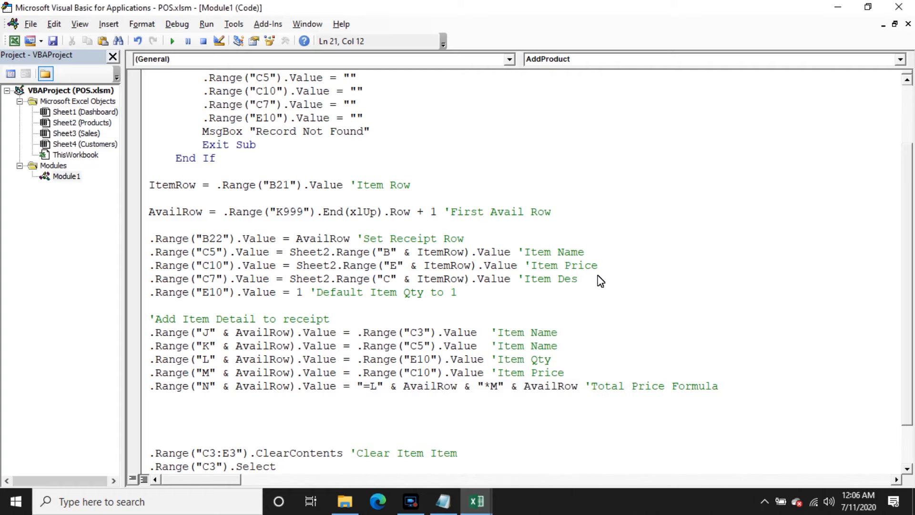
pyautogui.click(581, 281)
pyautogui.click(209, 292)
pyautogui.moveTo(476, 505)
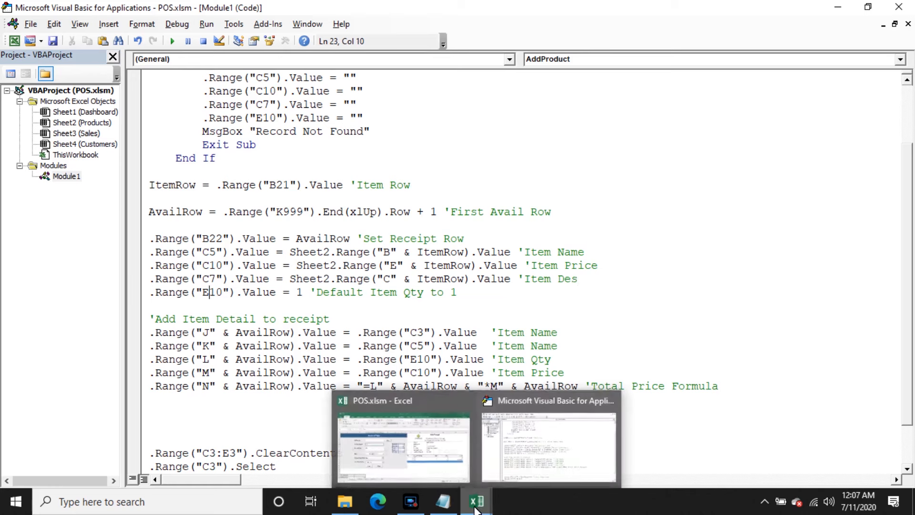
pyautogui.click(441, 470)
pyautogui.click(293, 290)
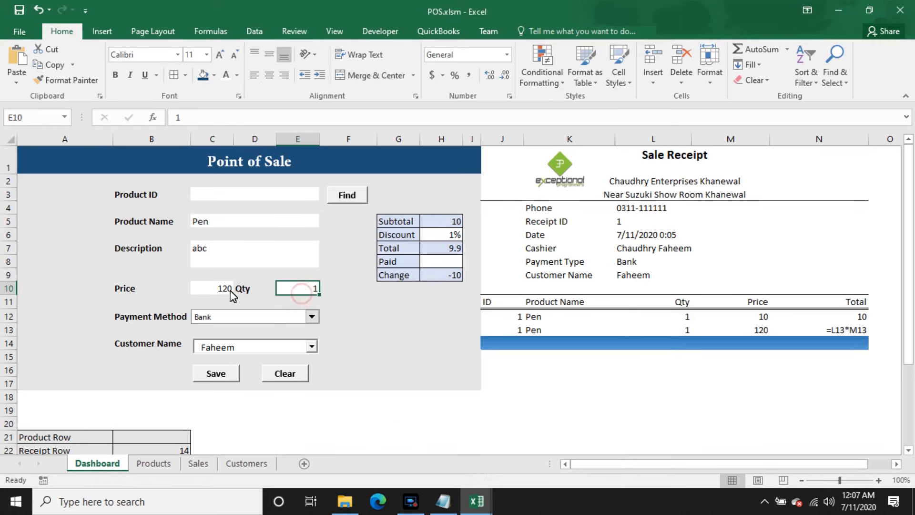
pyautogui.click(208, 288)
pyautogui.moveTo(476, 501)
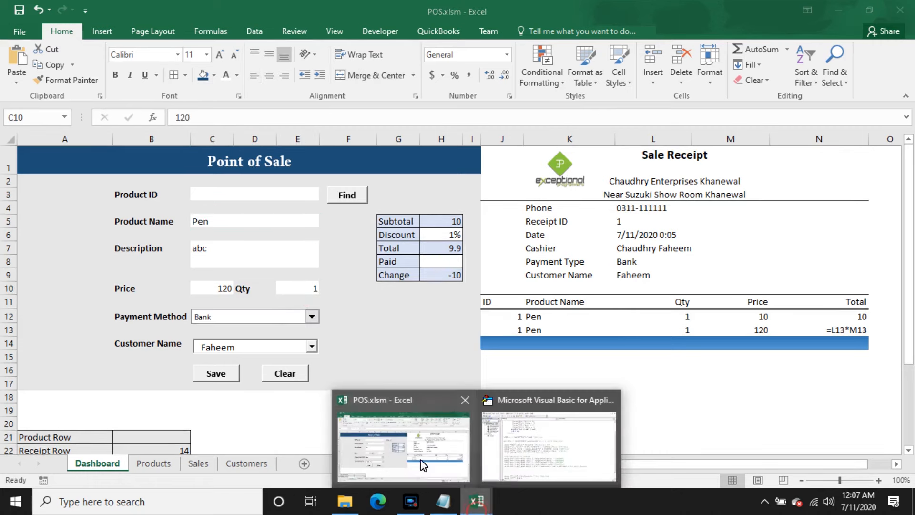
pyautogui.click(407, 455)
pyautogui.click(541, 472)
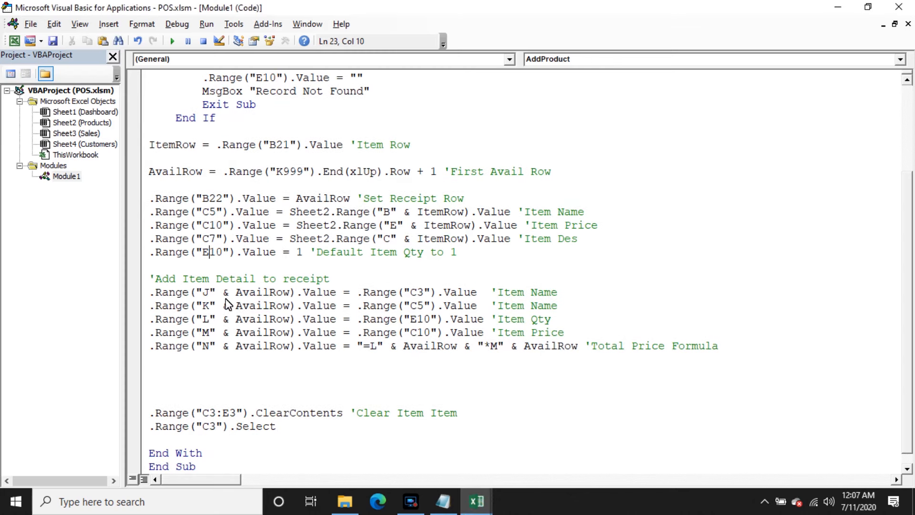
# Step: Review the B22 line against the workbook, then select 'Name' in the column J comment
pyautogui.click(212, 201)
pyautogui.moveTo(479, 507)
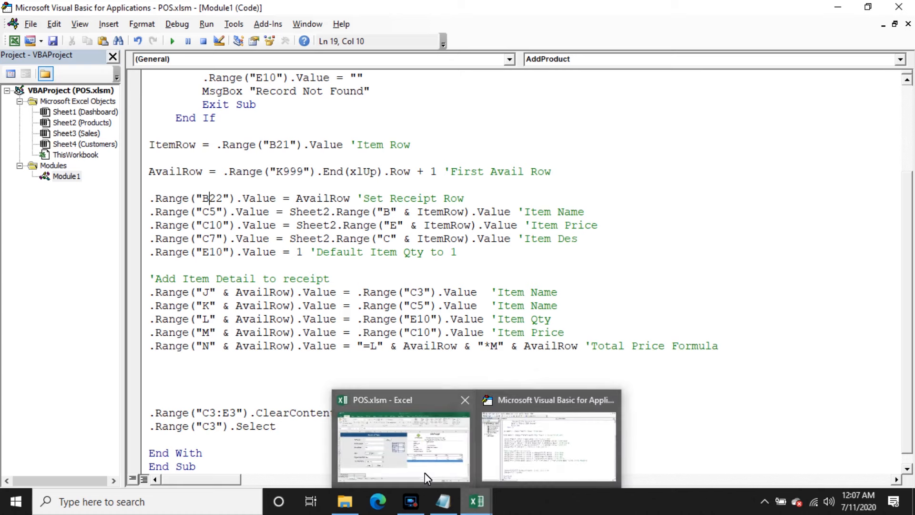
pyautogui.click(419, 471)
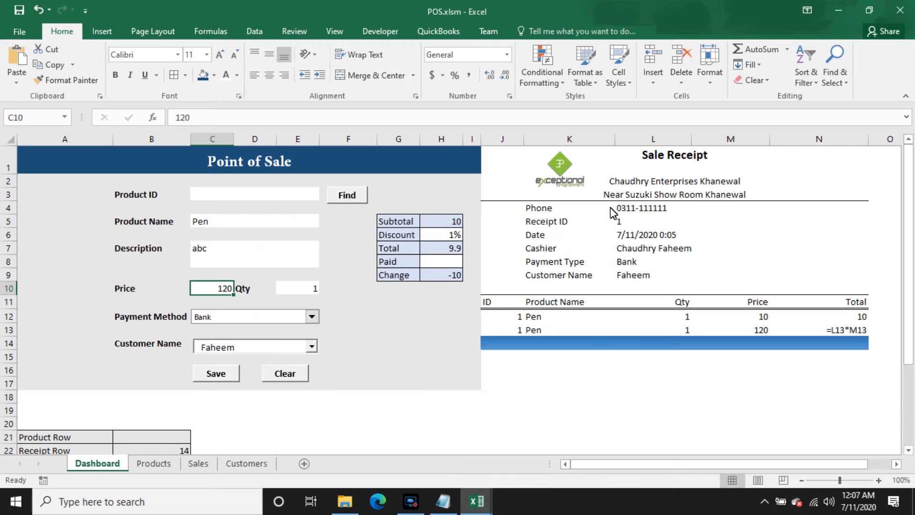
pyautogui.moveTo(477, 500)
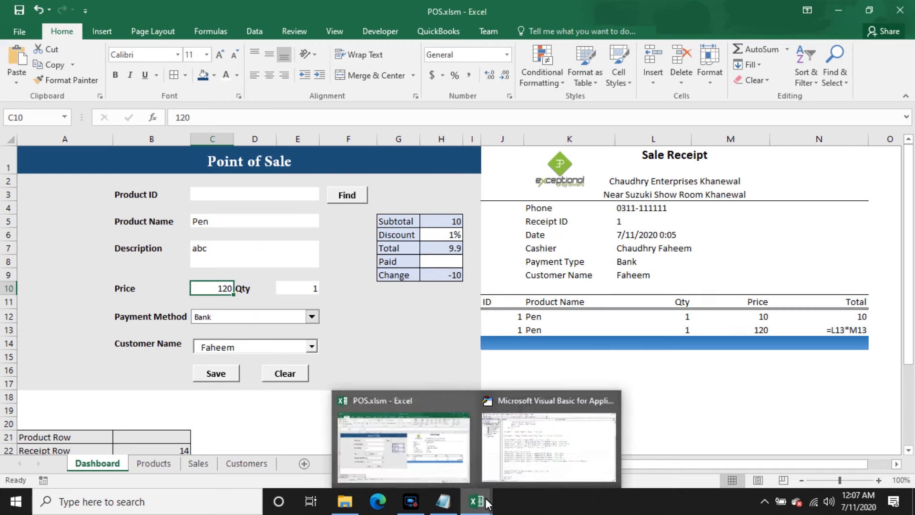
pyautogui.moveTo(526, 458)
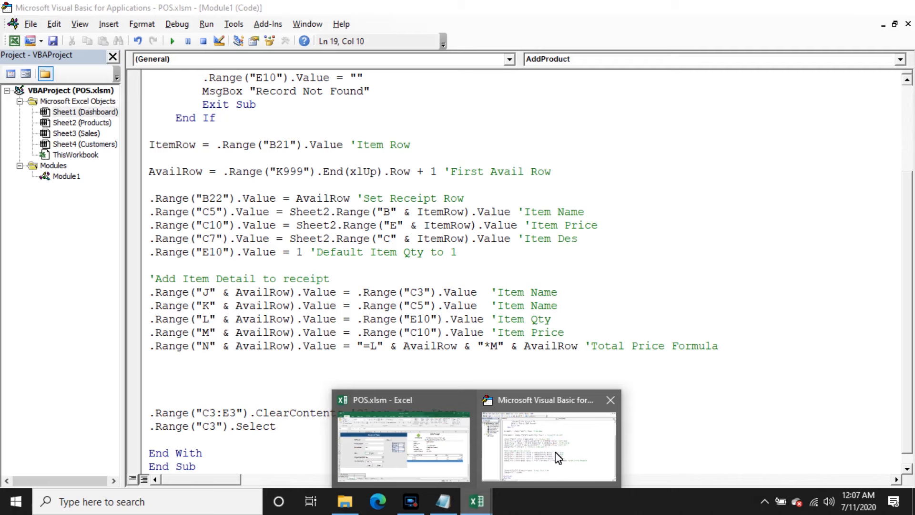
pyautogui.click(523, 464)
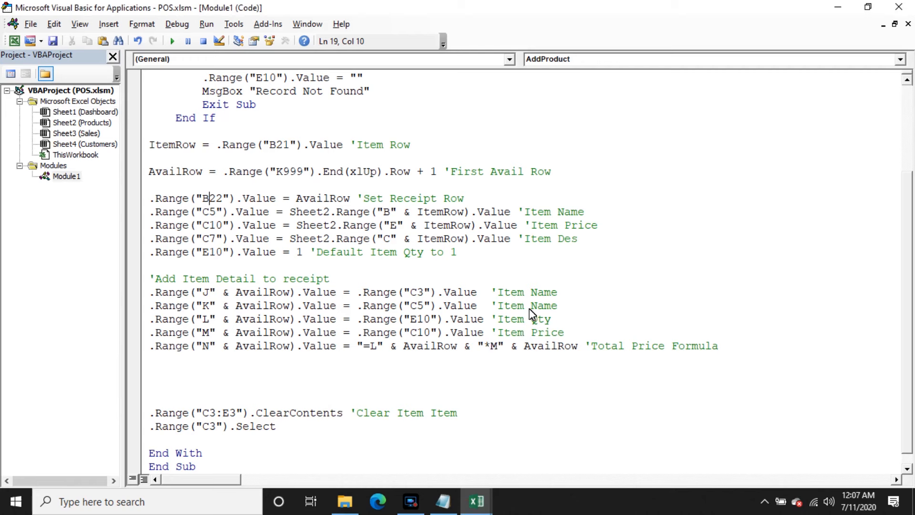
pyautogui.doubleClick(557, 293)
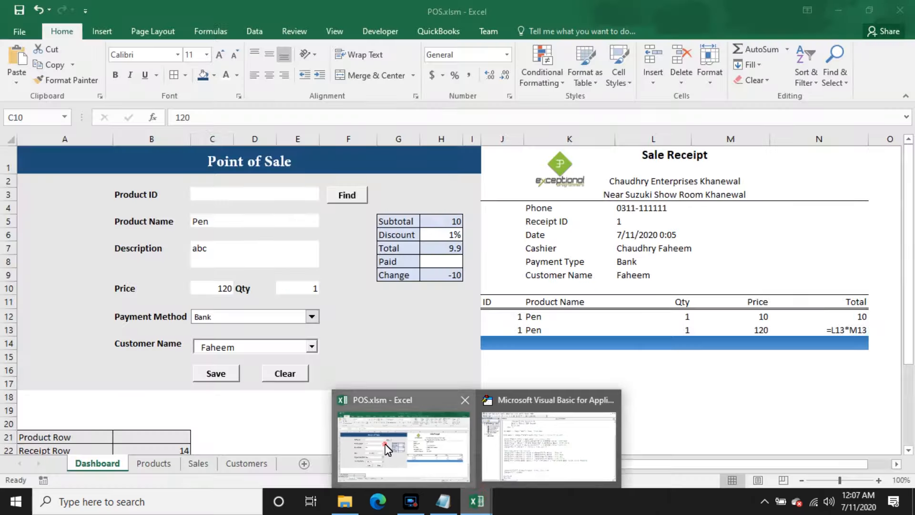
# Step: Compare the receipt ID in J12 and Product ID cell C3 with the code
pyautogui.click(381, 441)
pyautogui.click(499, 316)
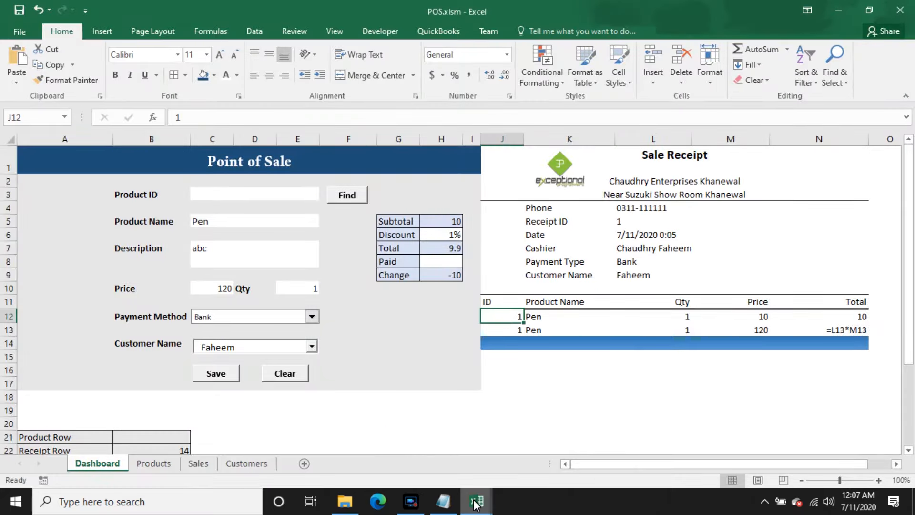
pyautogui.moveTo(475, 501)
pyautogui.click(538, 447)
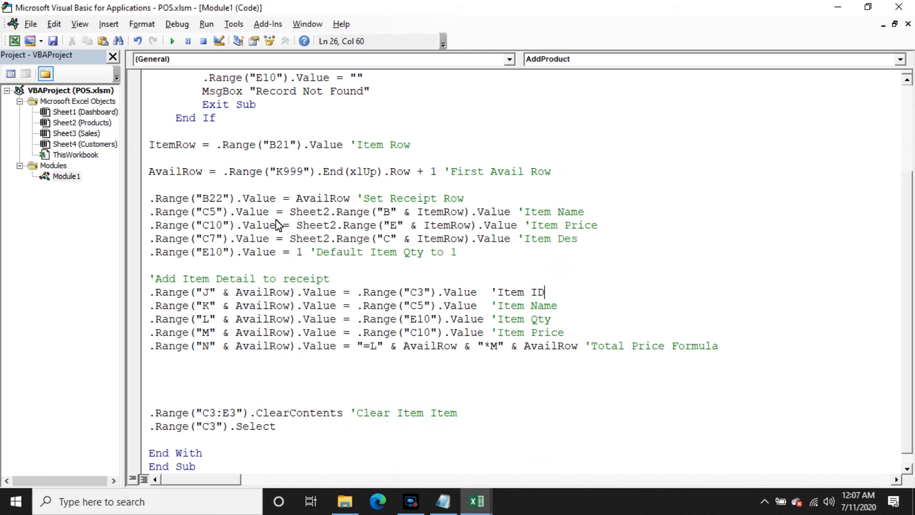
pyautogui.moveTo(476, 500)
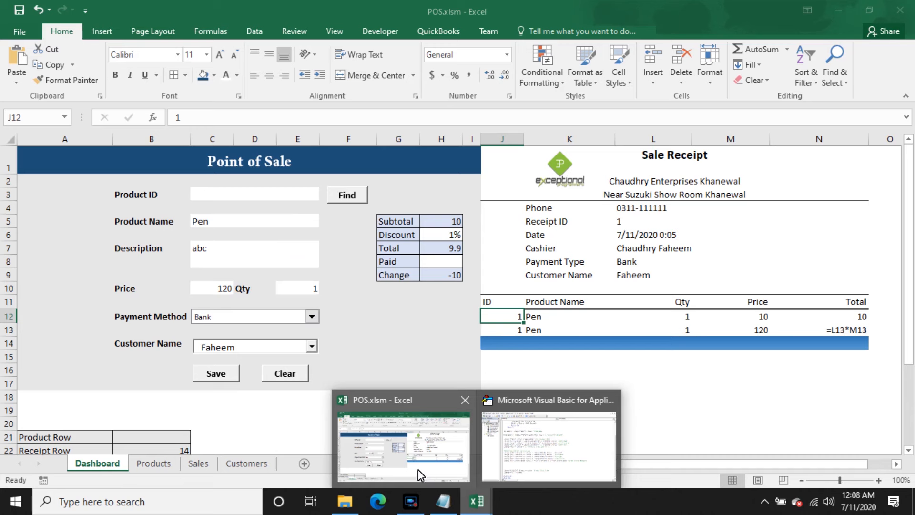
pyautogui.click(422, 472)
pyautogui.click(207, 198)
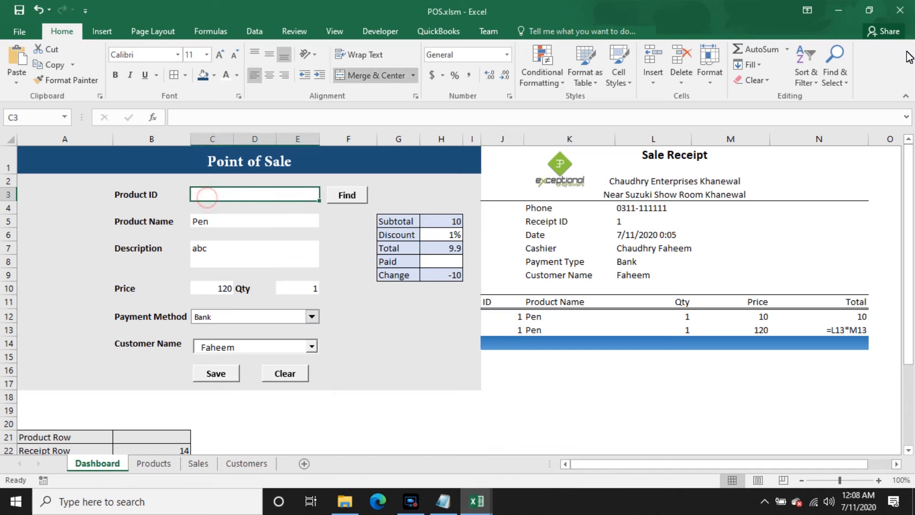
pyautogui.moveTo(476, 500)
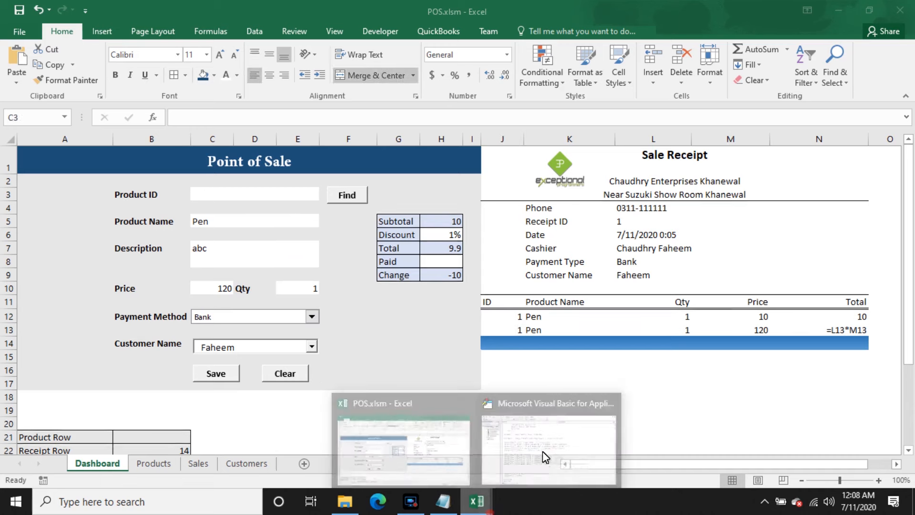
pyautogui.click(566, 443)
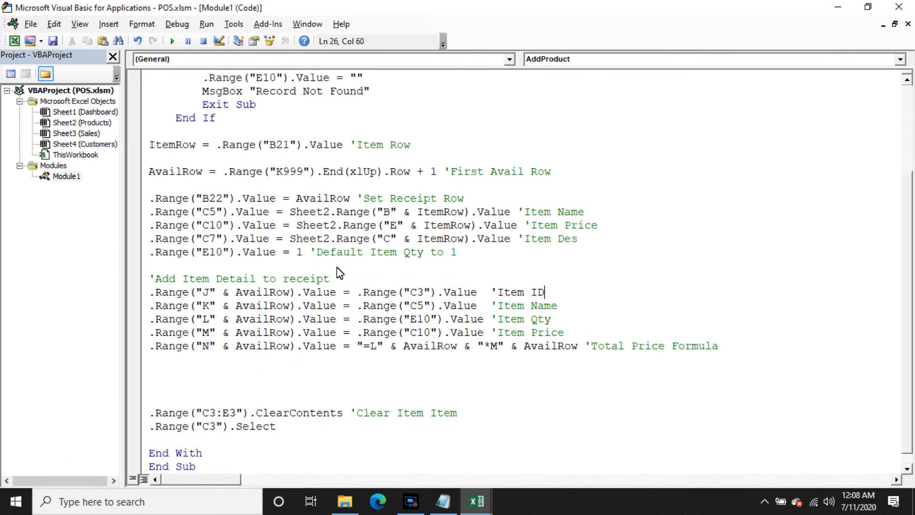
# Step: Review the AvailRow, Item Qty and Item Name lines, then check receipt cells K12 and K14
pyautogui.click(257, 294)
pyautogui.moveTo(206, 177); pyautogui.dragTo(146, 176)
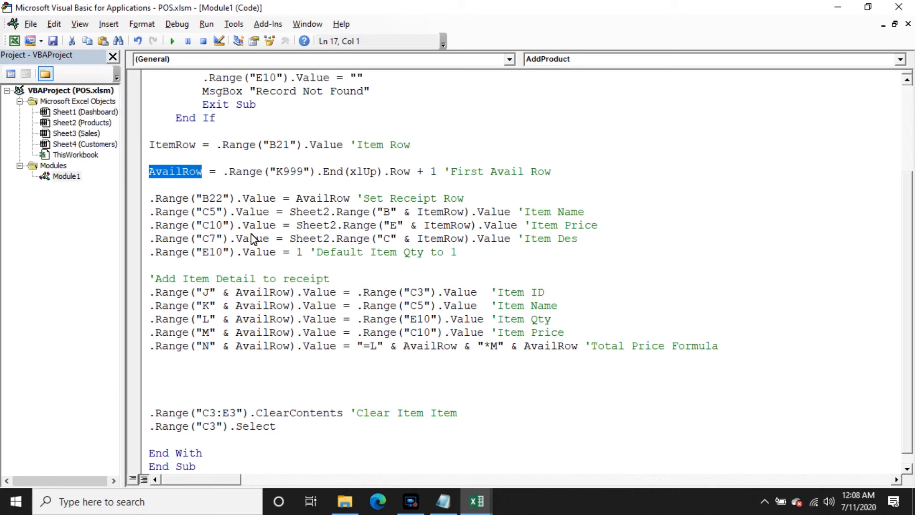
pyautogui.click(564, 293)
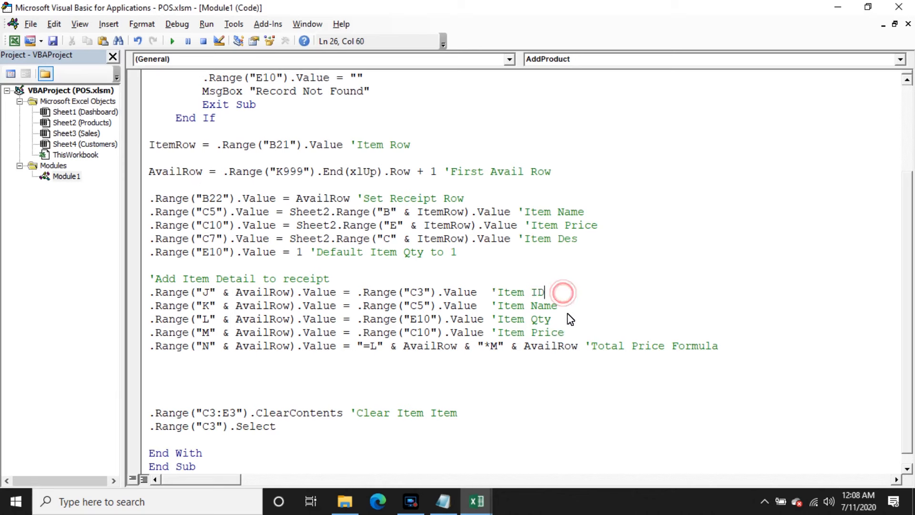
pyautogui.moveTo(568, 313); pyautogui.dragTo(398, 316)
pyautogui.click(417, 306)
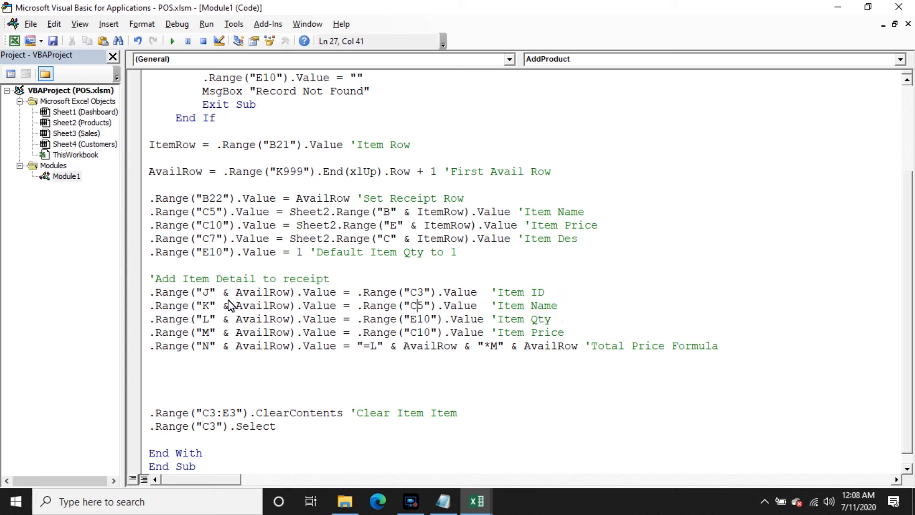
pyautogui.moveTo(487, 509)
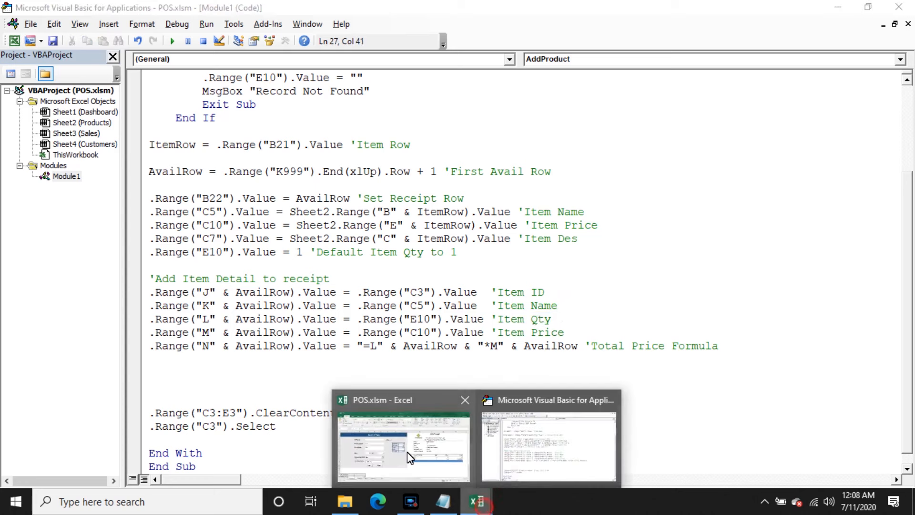
pyautogui.click(407, 451)
pyautogui.click(593, 317)
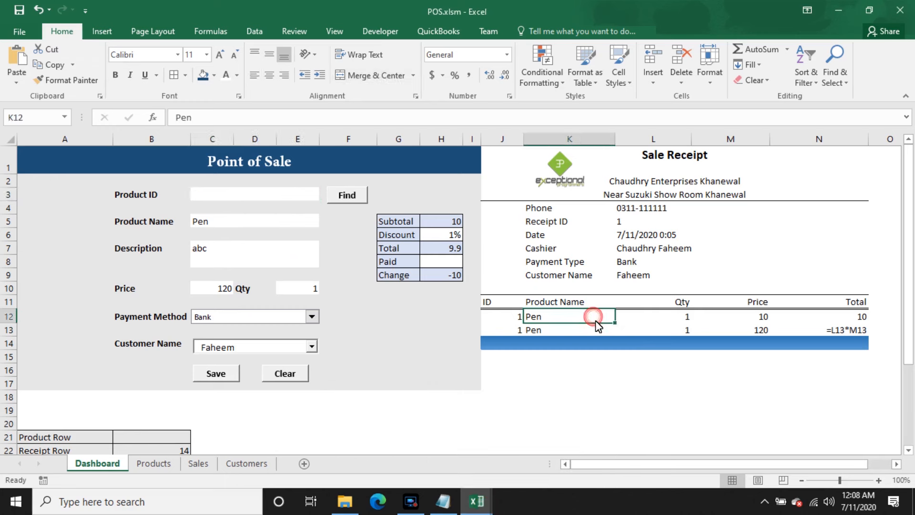
pyautogui.click(589, 342)
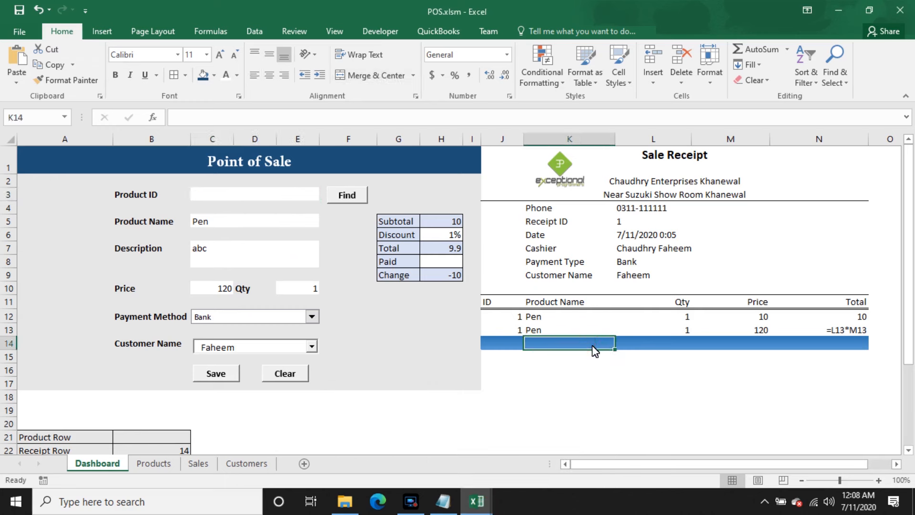
# Step: Inspect the E10 quantity reference on AddProduct's column L line
pyautogui.moveTo(477, 501)
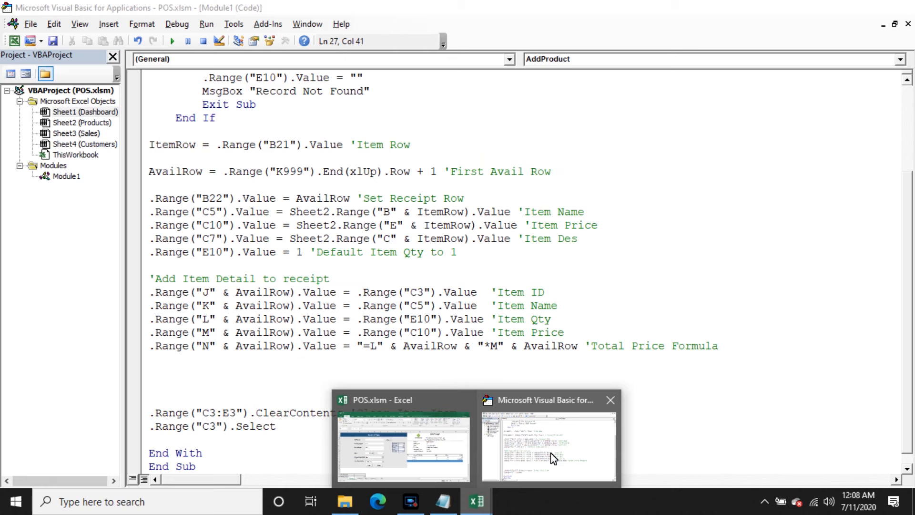
pyautogui.click(553, 446)
pyautogui.click(424, 320)
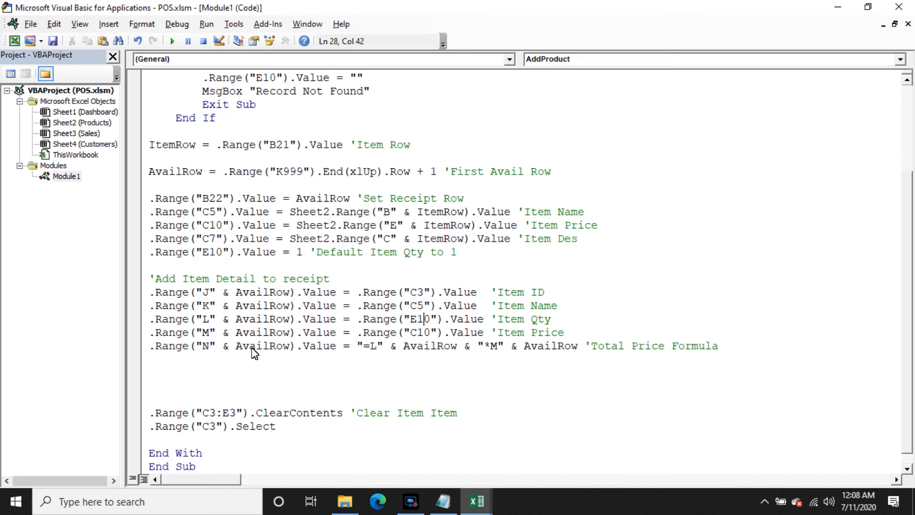
pyautogui.scroll(-1, 426, 448)
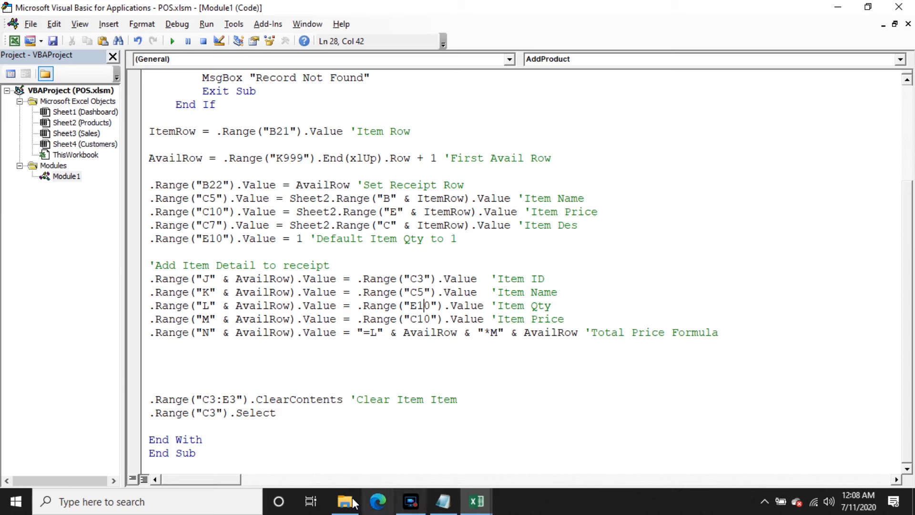
pyautogui.click(476, 500)
# Step: Enter product ID 2 and run Find to add Register to the receipt
pyautogui.click(411, 457)
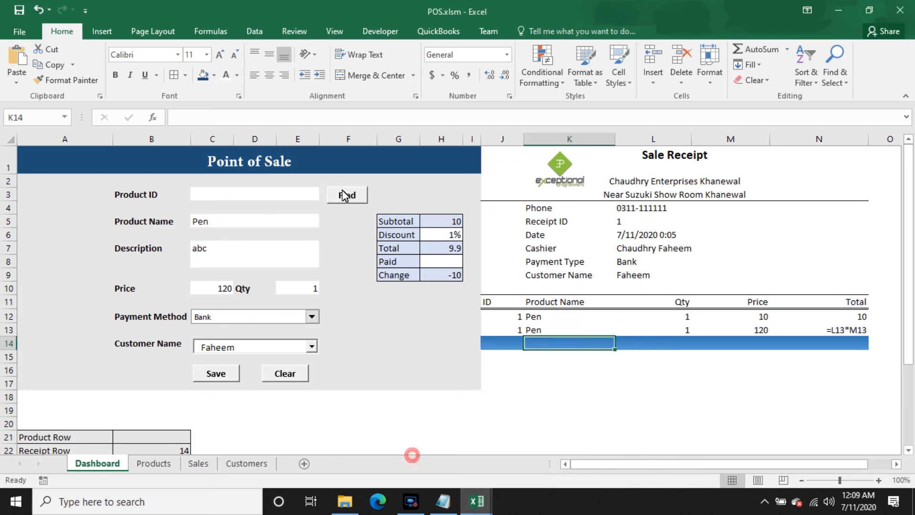
pyautogui.click(301, 198)
pyautogui.write('2')
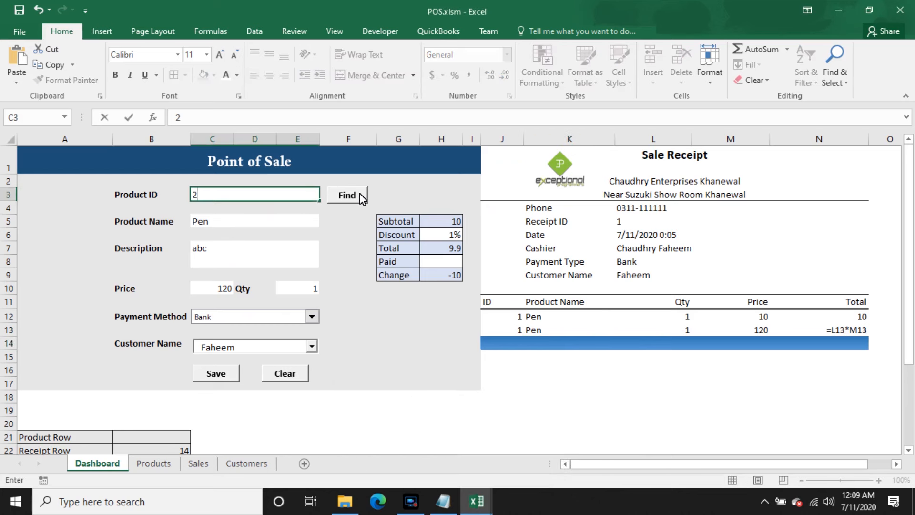
pyautogui.click(360, 196)
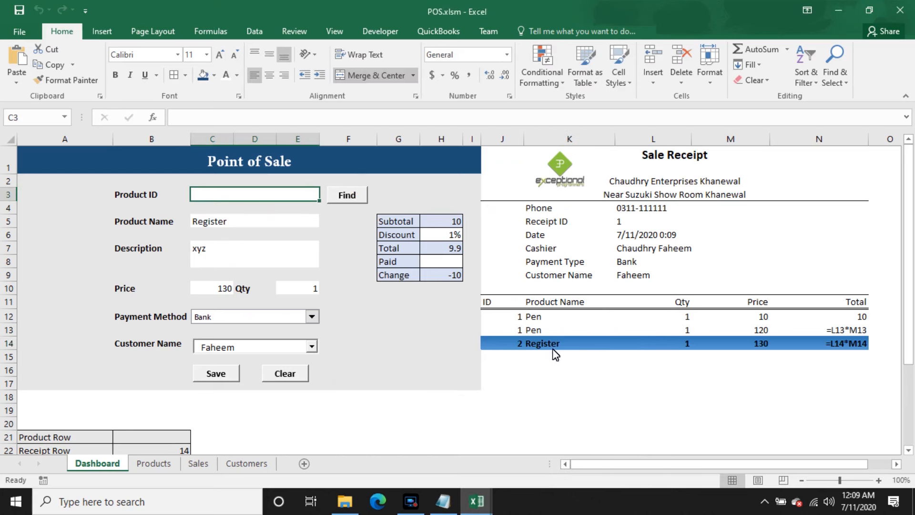
# Step: Inspect the Register and second Pen total formulas in N13:N14 and the quantity in L13
pyautogui.click(852, 371)
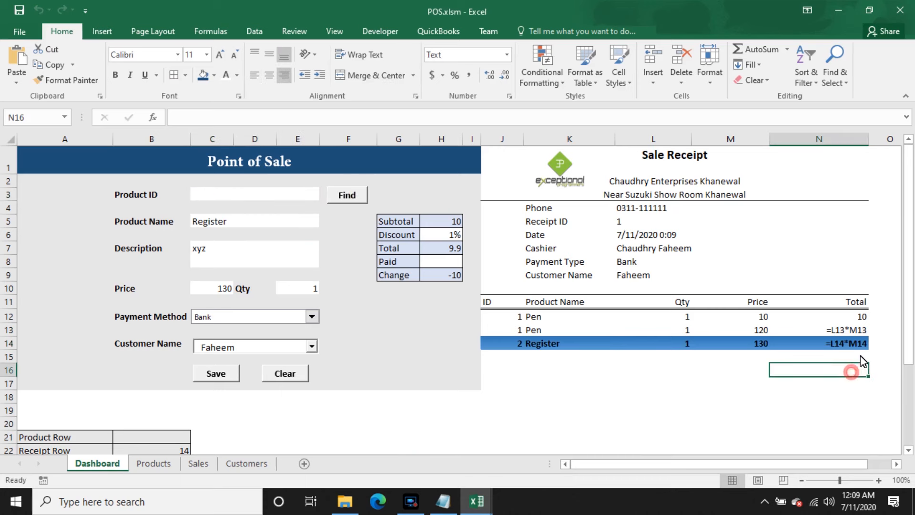
pyautogui.click(861, 346)
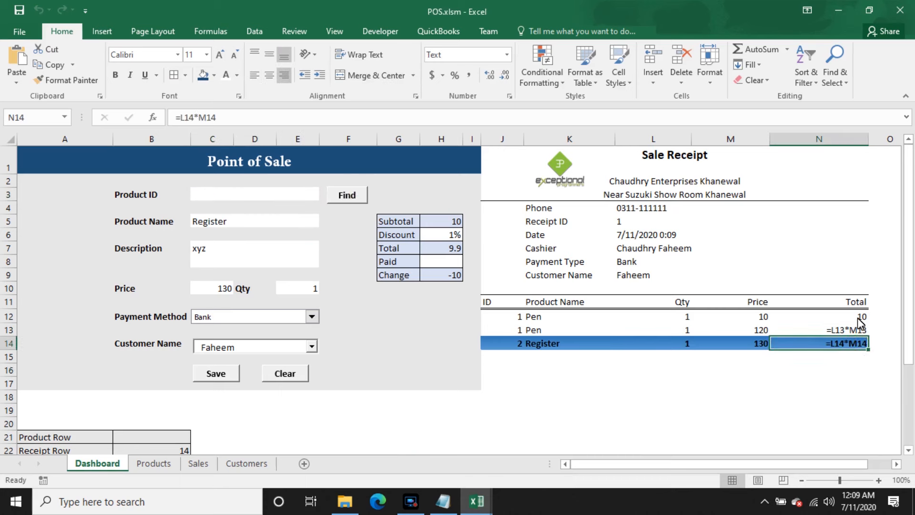
pyautogui.doubleClick(839, 342)
pyautogui.click(856, 384)
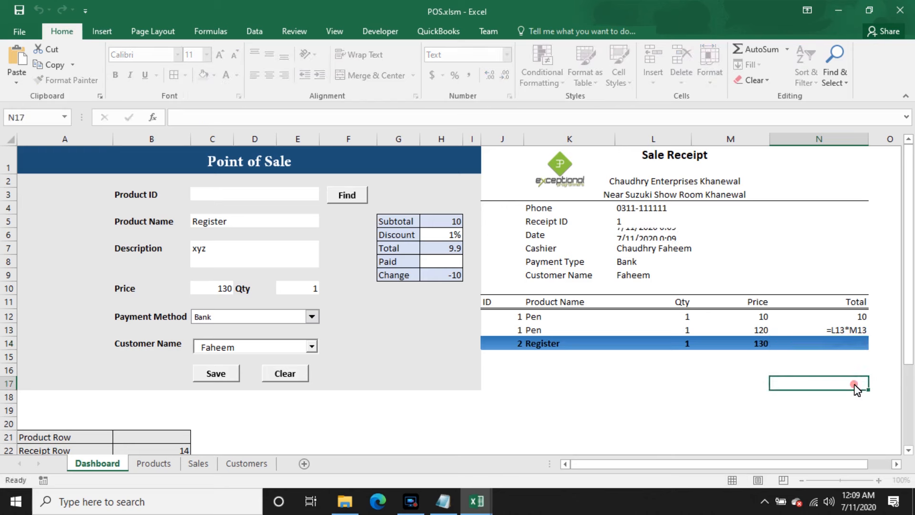
pyautogui.click(859, 330)
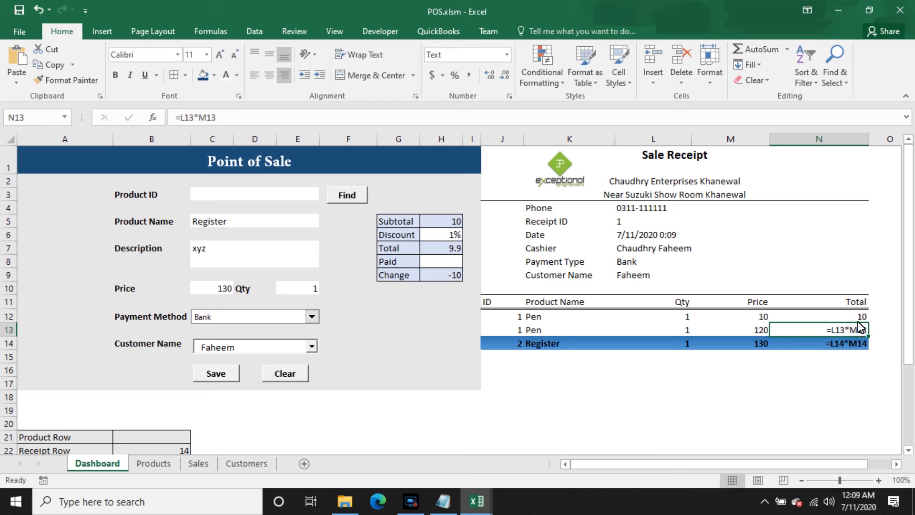
pyautogui.click(840, 348)
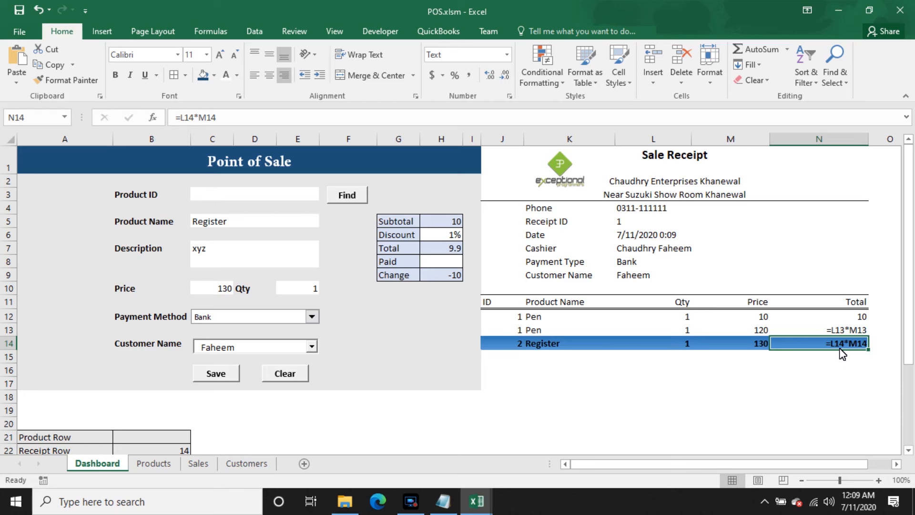
pyautogui.click(650, 330)
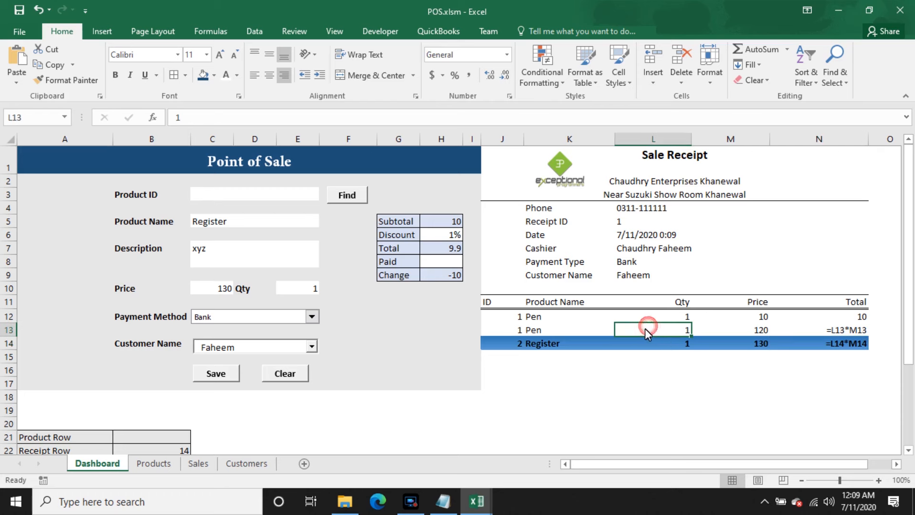
# Step: Enter product ID 4 and run Find to add xyz to the receipt
pyautogui.click(254, 195)
pyautogui.write('4')
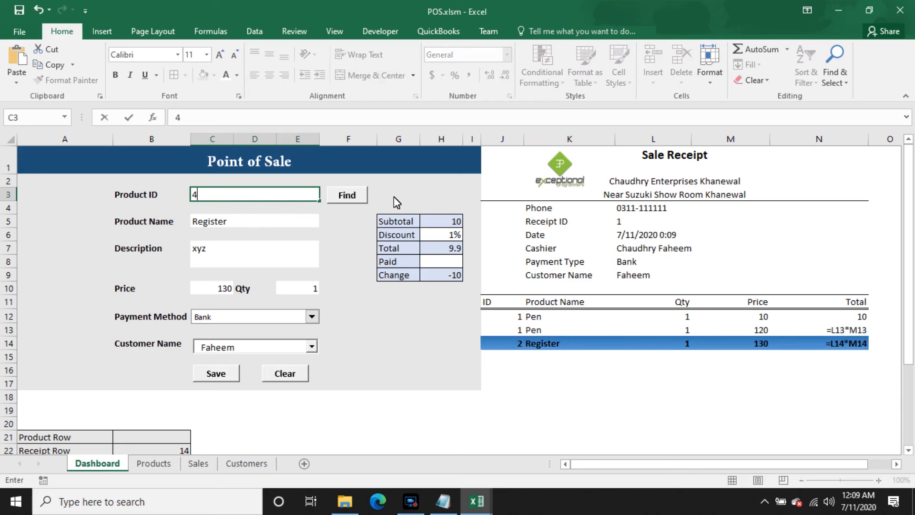
pyautogui.click(333, 199)
pyautogui.click(583, 336)
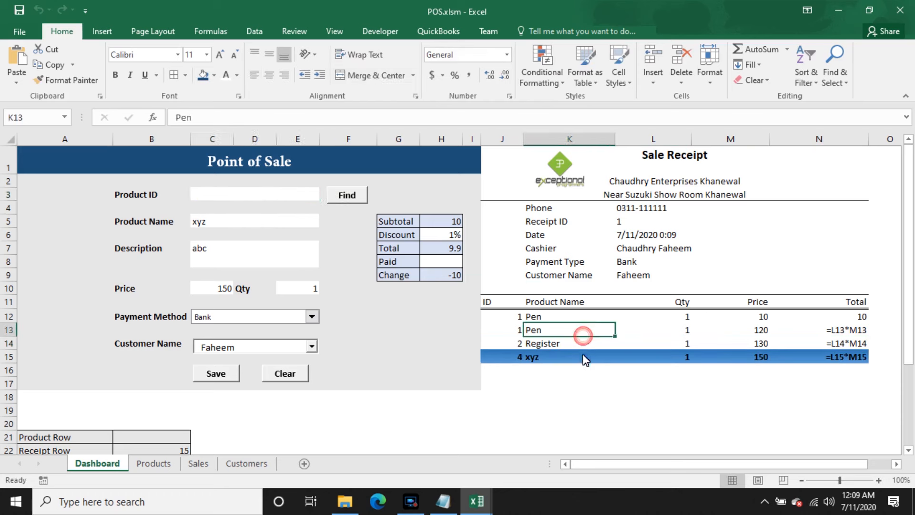
pyautogui.click(592, 343)
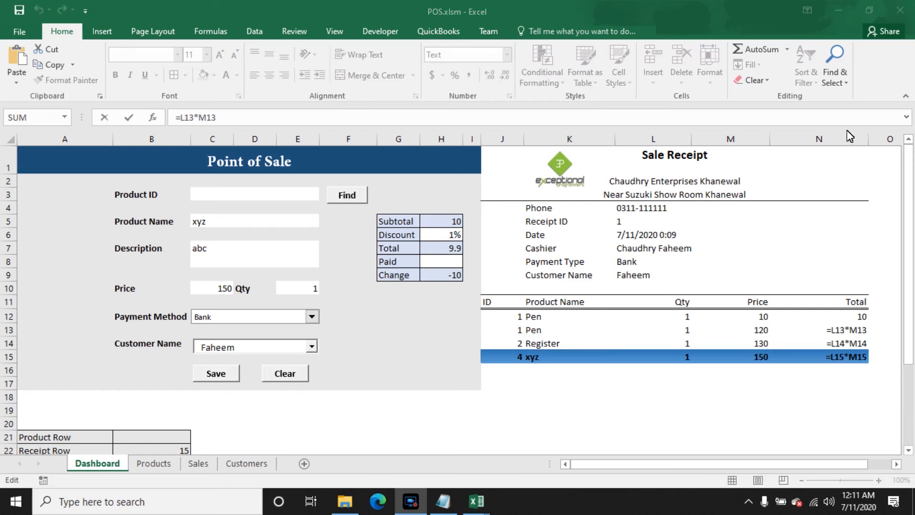
# Step: Apply the General number format to the Total column N
pyautogui.click(833, 139)
pyautogui.rightClick(833, 139)
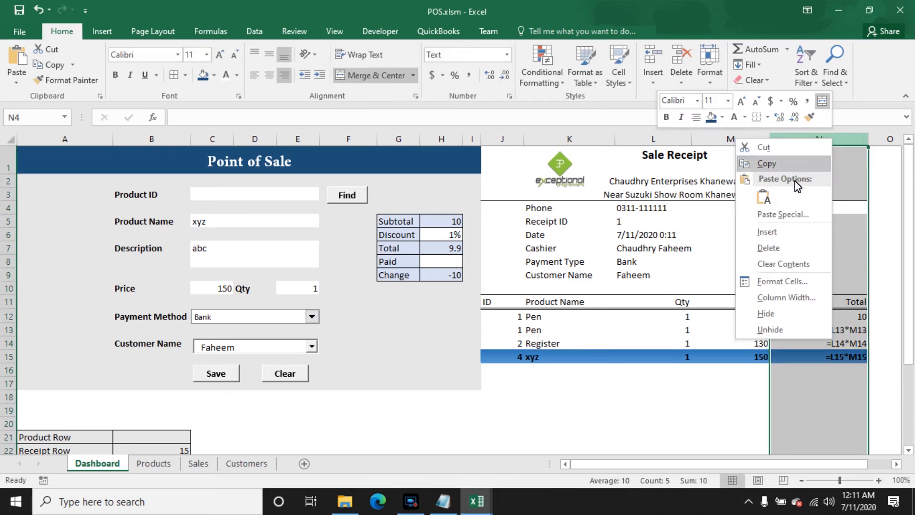
pyautogui.click(782, 281)
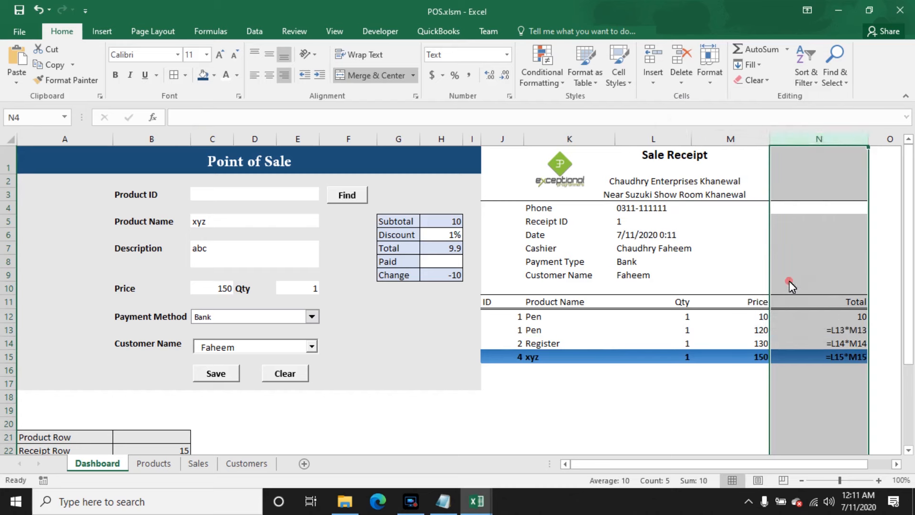
pyautogui.click(596, 178)
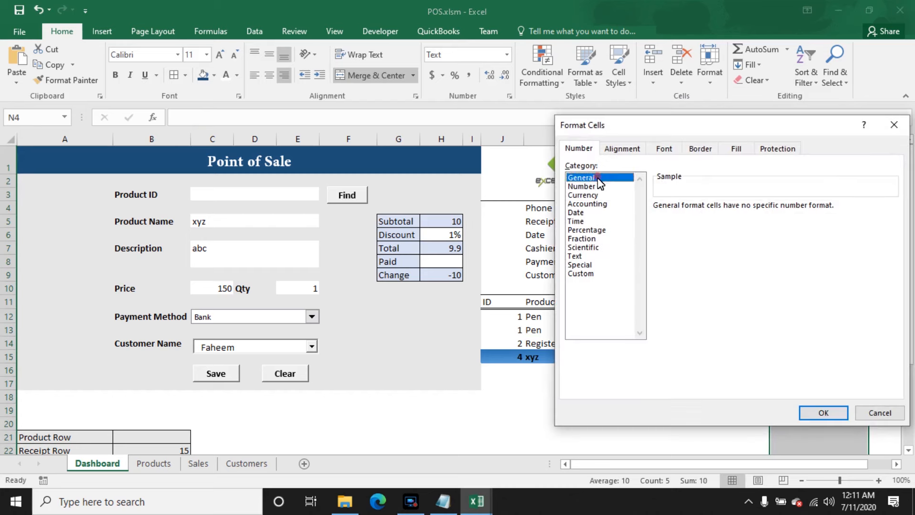
pyautogui.click(823, 410)
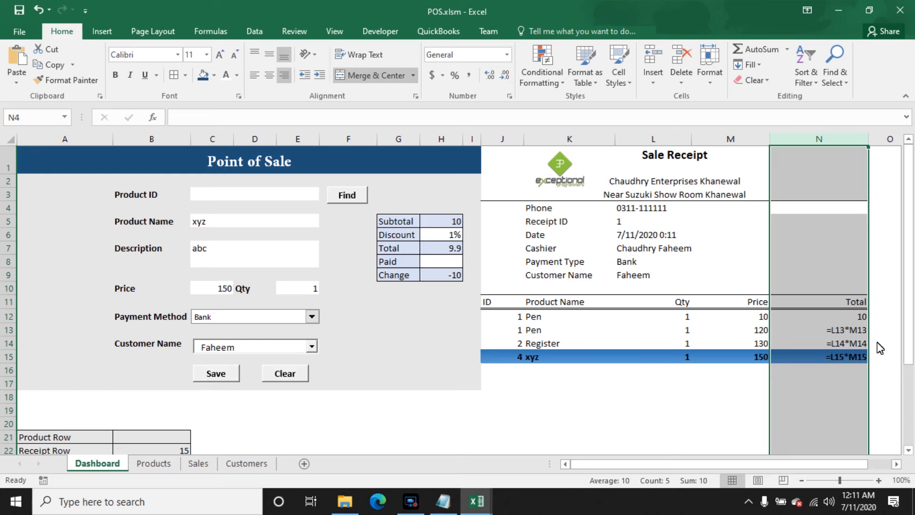
# Step: Reformat column N as Number with 2 decimal places, then edit the N13 total
pyautogui.rightClick(829, 147)
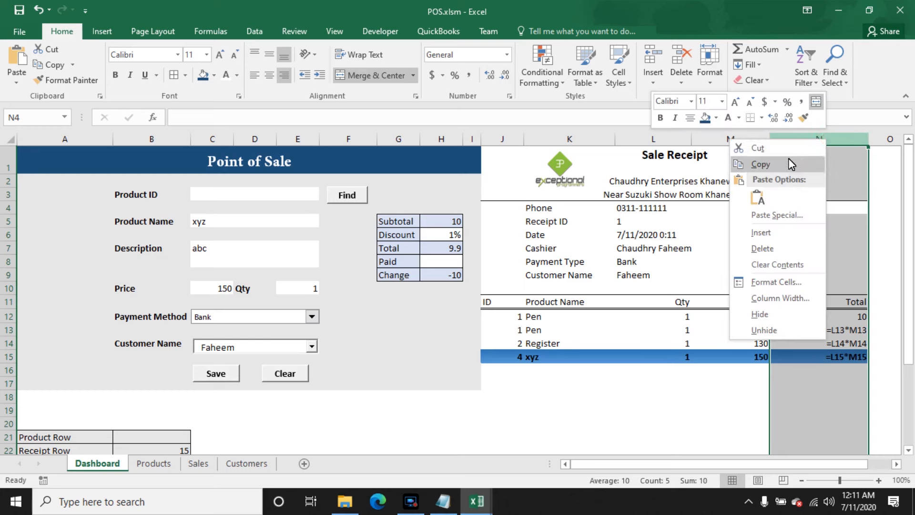
pyautogui.click(790, 283)
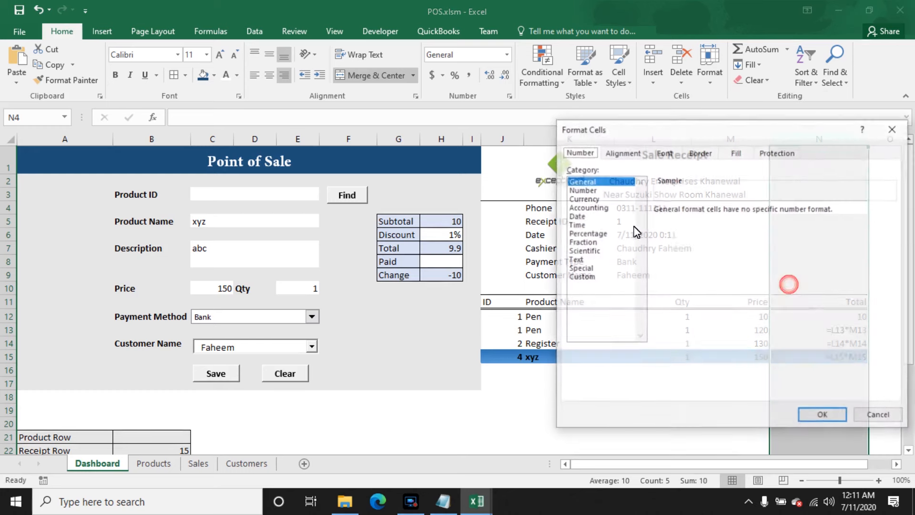
pyautogui.click(592, 191)
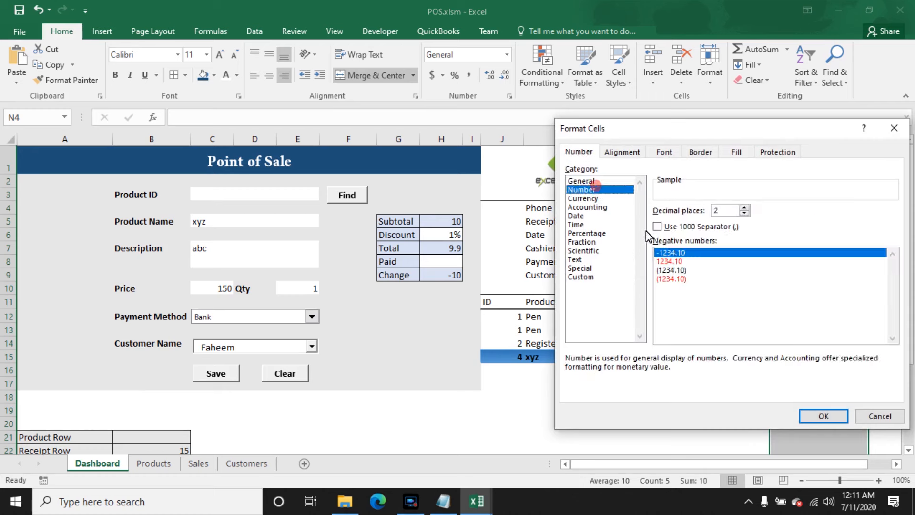
pyautogui.click(823, 415)
pyautogui.click(826, 360)
pyautogui.doubleClick(839, 330)
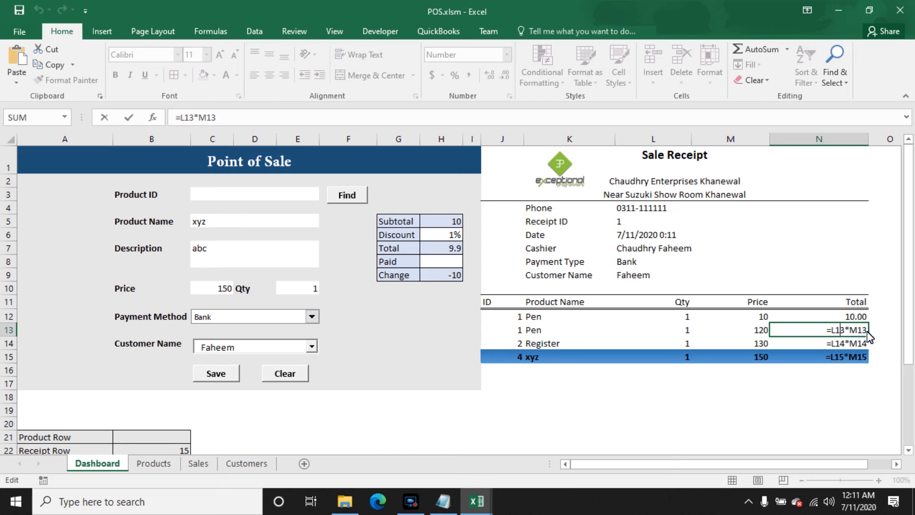
# Step: Replace the N13 text with the formula =M13*L13
pyautogui.moveTo(869, 336); pyautogui.dragTo(828, 334)
pyautogui.write('=')
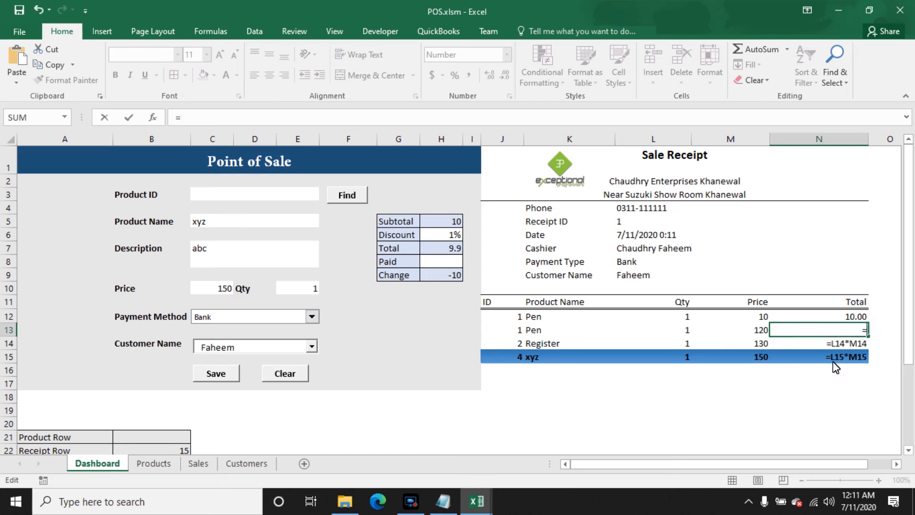
pyautogui.click(709, 333)
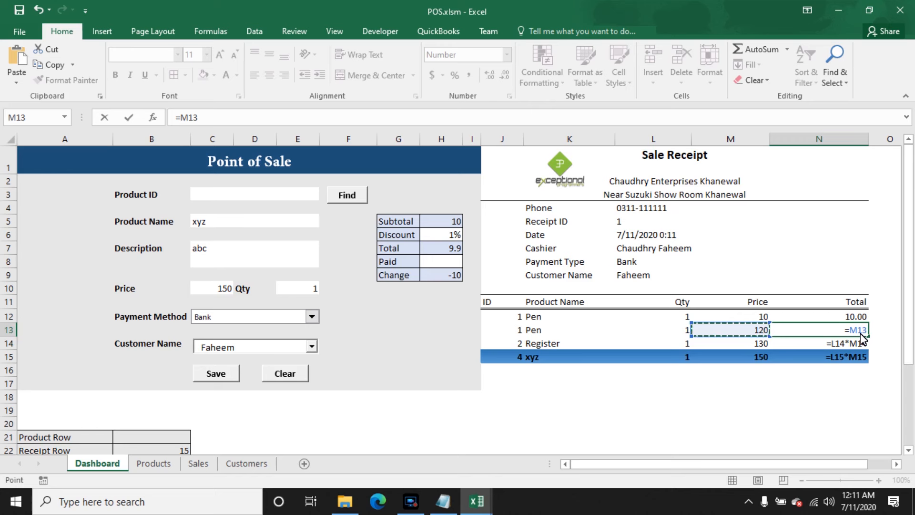
pyautogui.write('*')
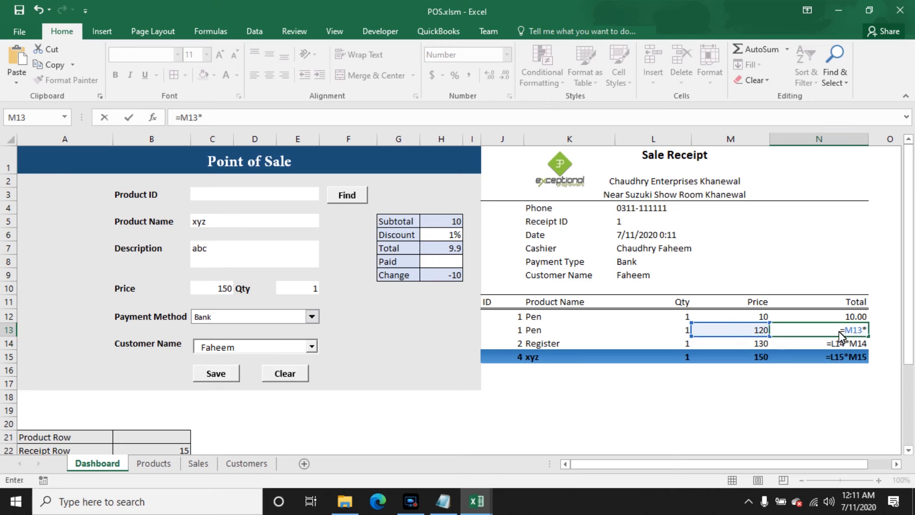
pyautogui.click(689, 332)
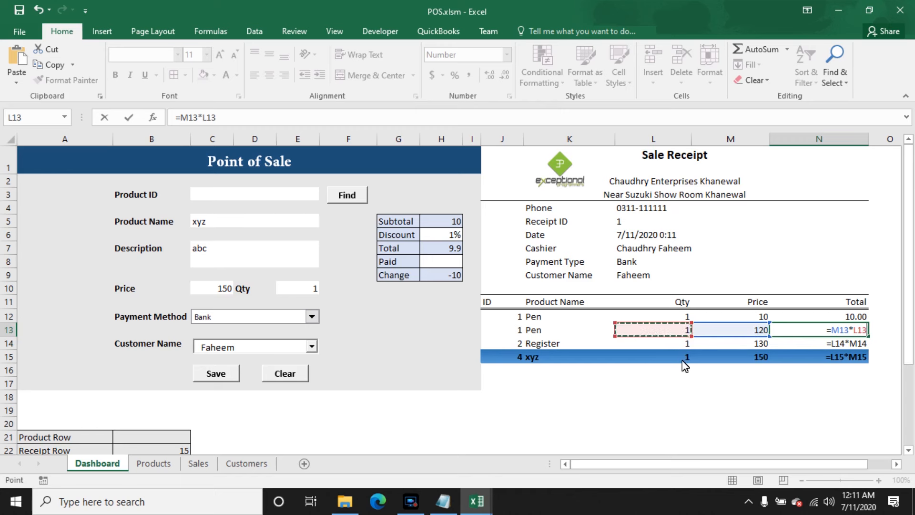
pyautogui.press('Return')
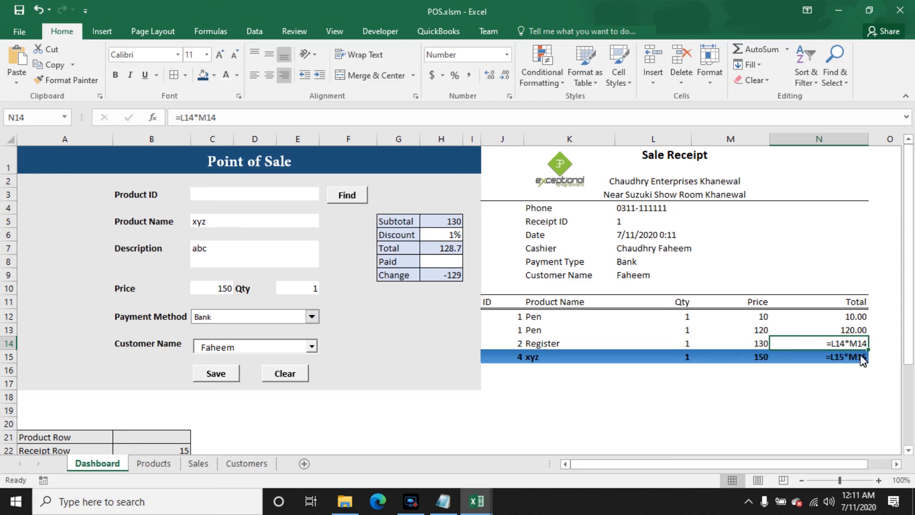
# Step: Clear N14:N15 and fill the N13 total formula down to N15
pyautogui.press('Delete')
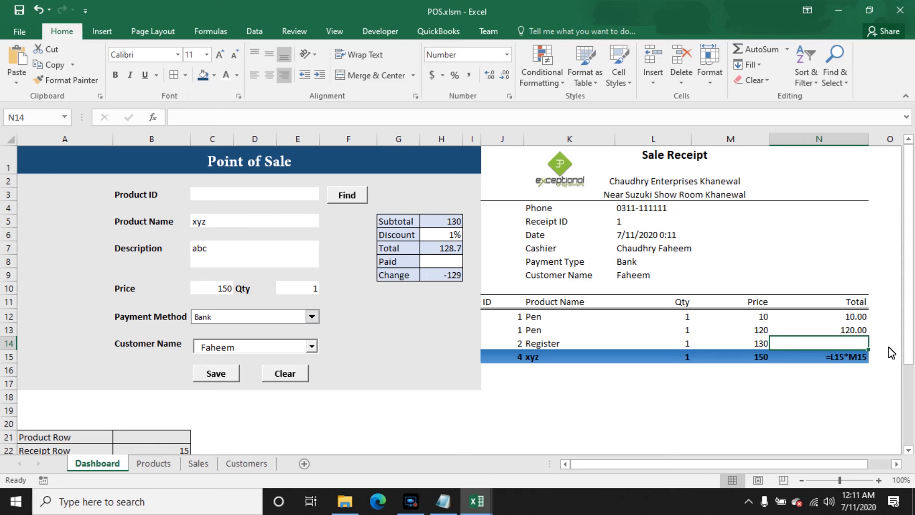
pyautogui.press('Down')
pyautogui.press('Delete')
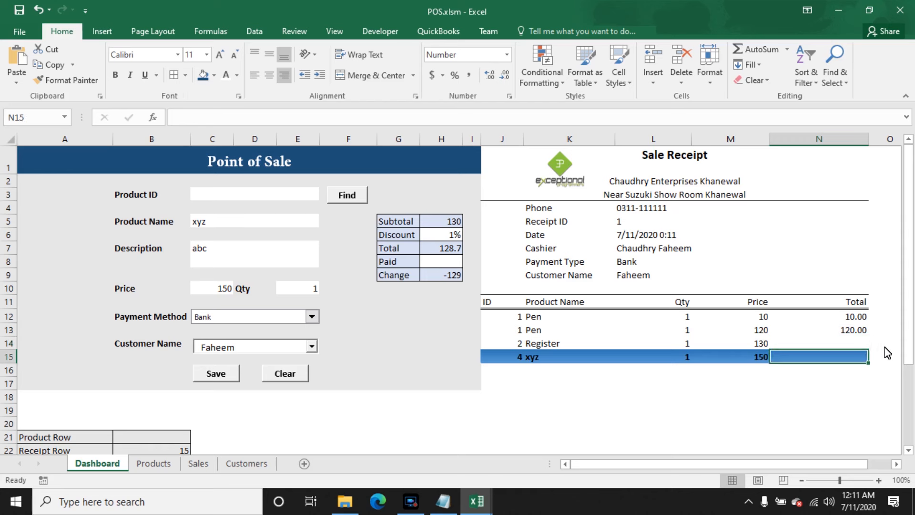
pyautogui.click(849, 329)
pyautogui.moveTo(868, 337); pyautogui.dragTo(862, 358)
pyautogui.click(853, 317)
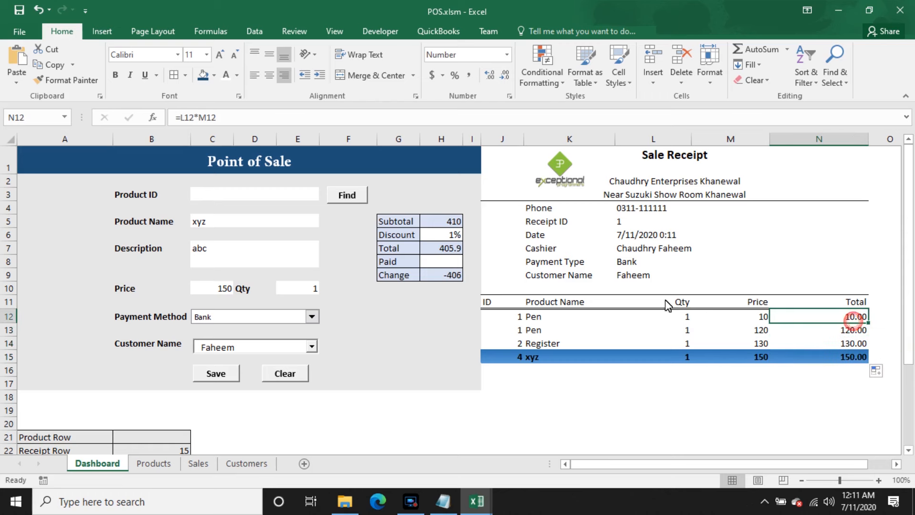
# Step: Enter product ID 1 and run Find to add another Pen row
pyautogui.click(262, 193)
pyautogui.write('1')
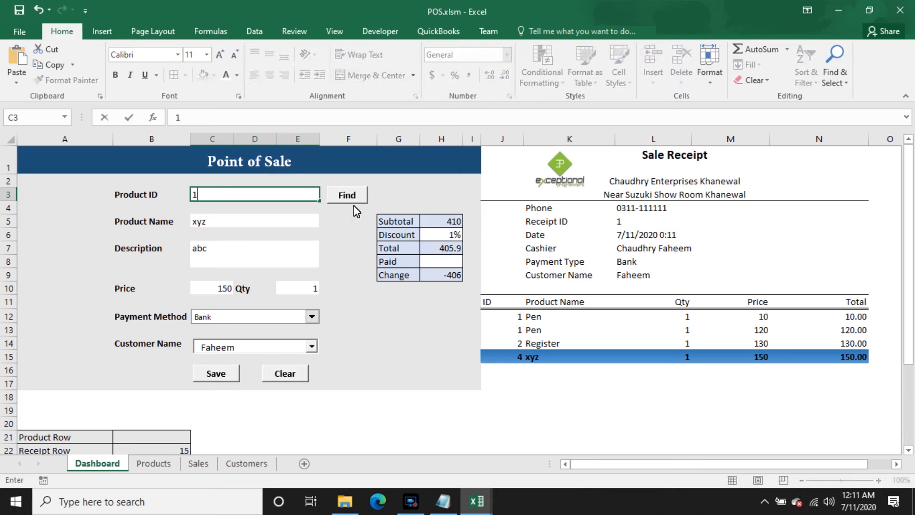
pyautogui.click(355, 197)
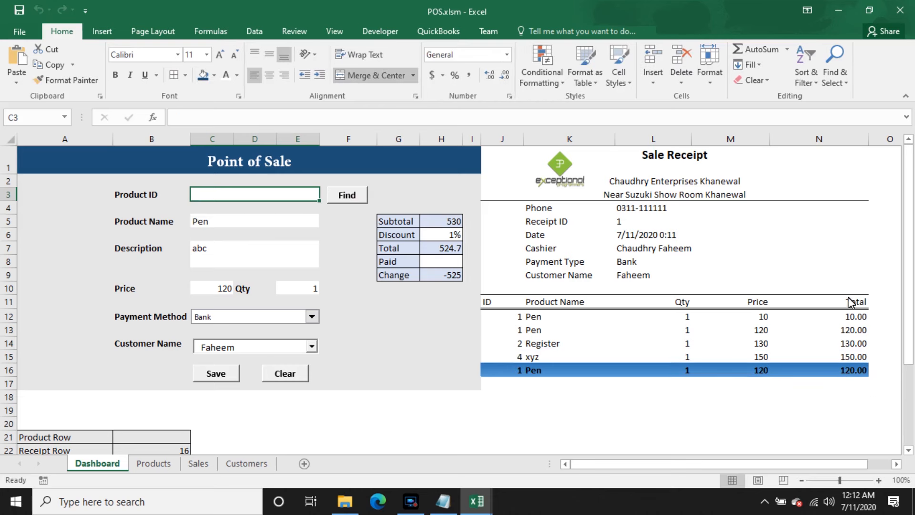
pyautogui.scroll(-3, 527, 368)
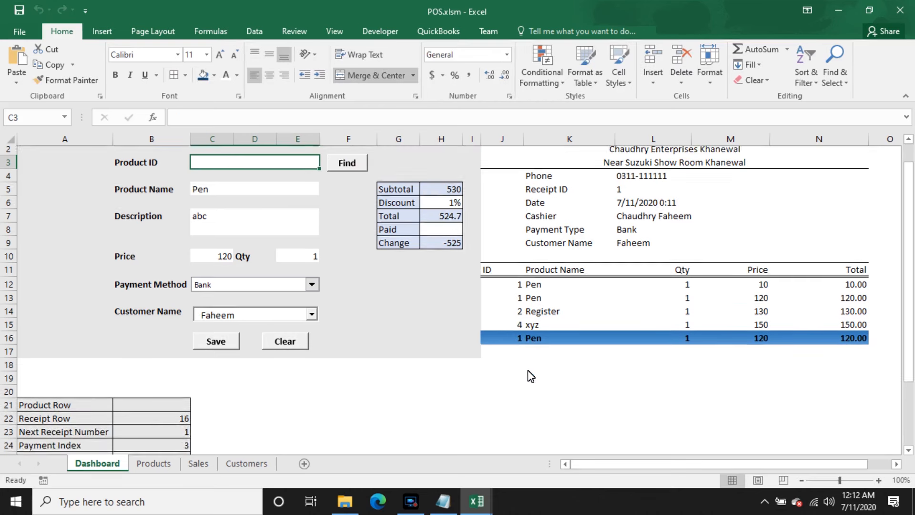
pyautogui.scroll(2, 554, 353)
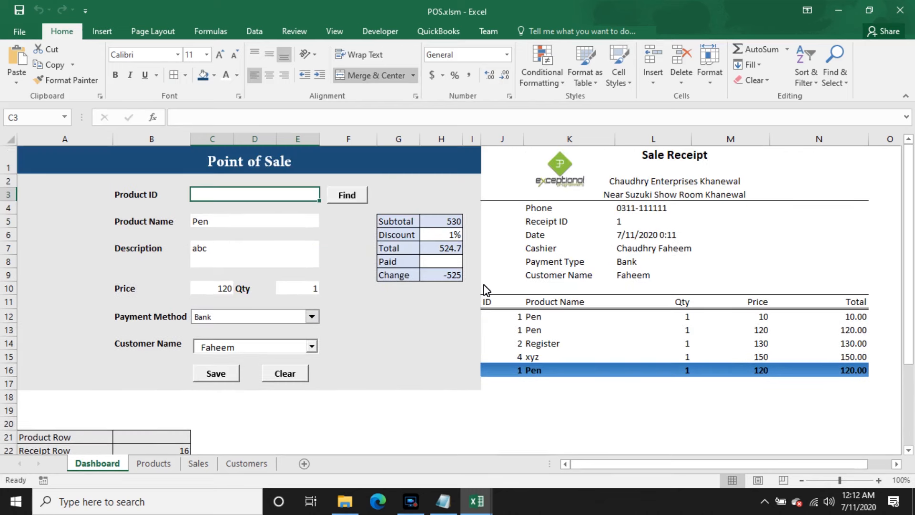
pyautogui.scroll(-2, 442, 362)
pyautogui.scroll(2, 816, 356)
pyautogui.moveTo(670, 465); pyautogui.dragTo(732, 466)
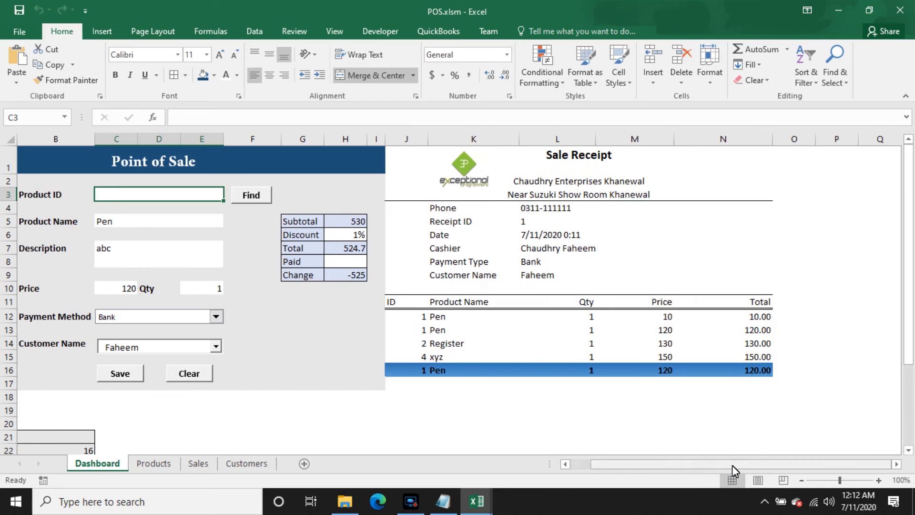
# Step: Paste the Subtotal, Discount, Total, Paid Amount and Change labels with zeros at P4, then edit Q4
pyautogui.click(832, 208)
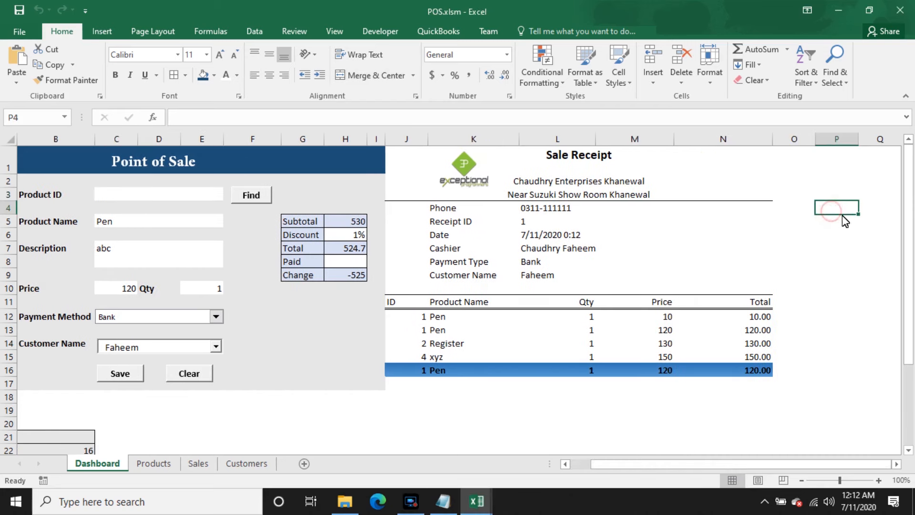
pyautogui.write('Subtotal:\t0 Discount:\t0 Total:\t0 Paid Amount:\t0 Change:\t0')
pyautogui.click(852, 213)
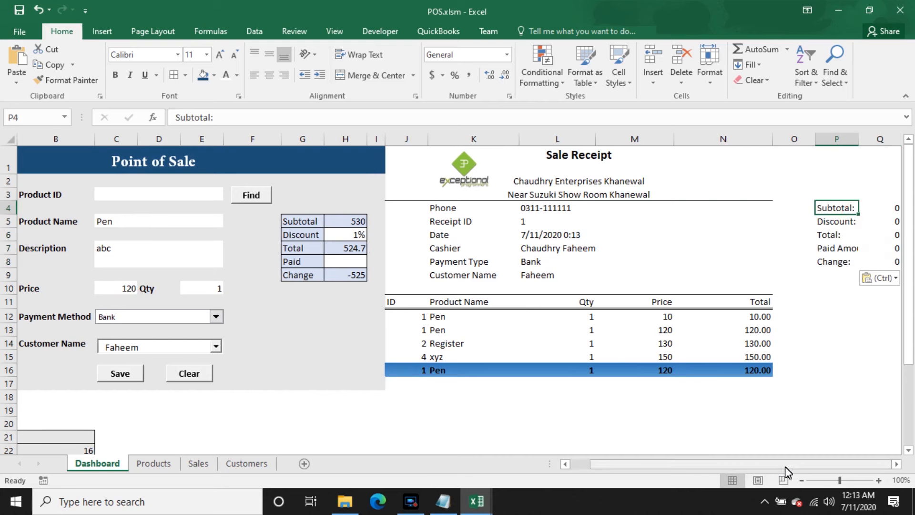
pyautogui.moveTo(800, 461); pyautogui.dragTo(851, 459)
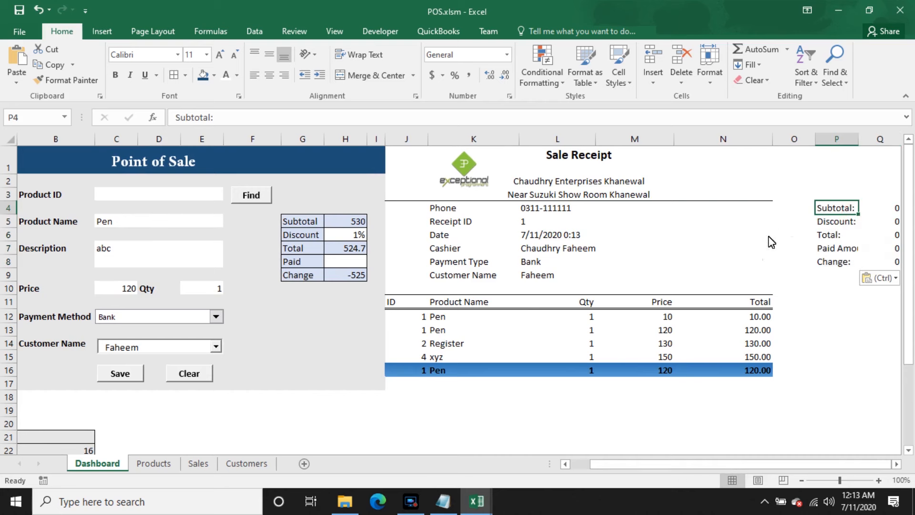
pyautogui.click(889, 211)
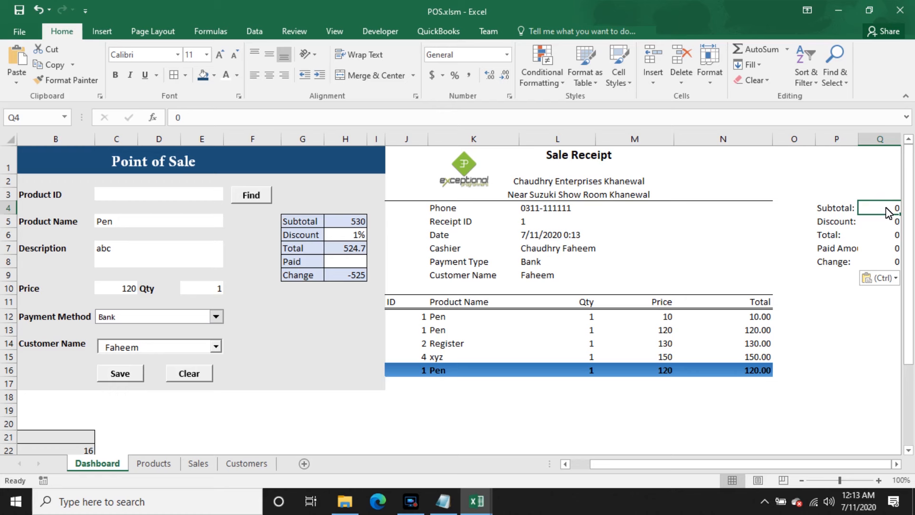
pyautogui.doubleClick(891, 210)
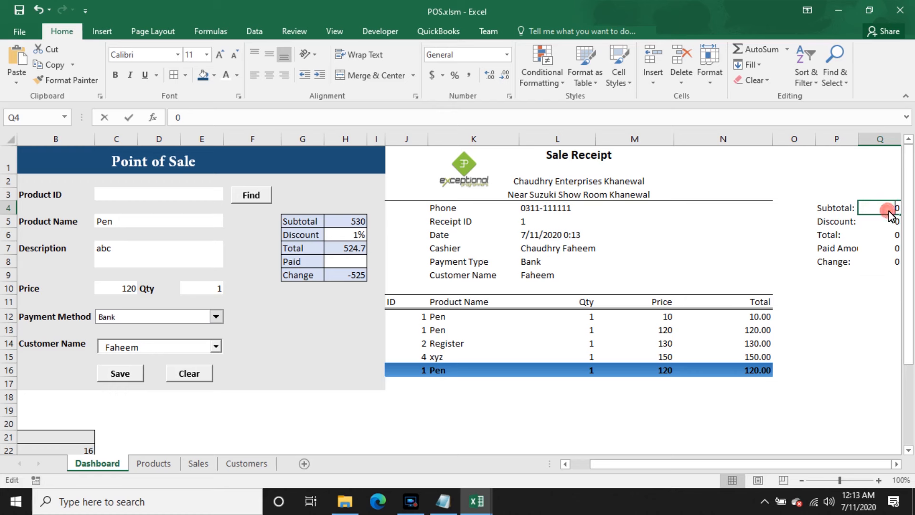
# Step: Link the summary Subtotal and Discount values in Q4:Q5 to H5 and H6
pyautogui.click(898, 144)
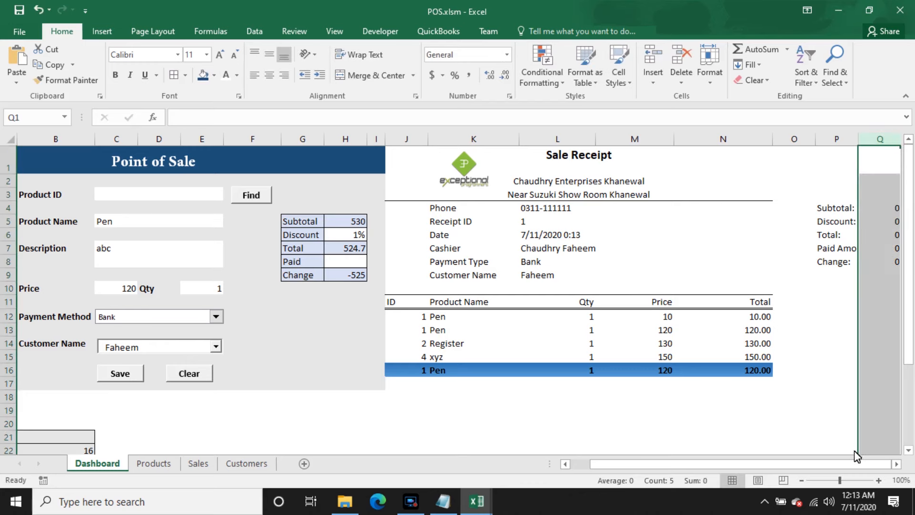
pyautogui.moveTo(841, 479); pyautogui.dragTo(836, 479)
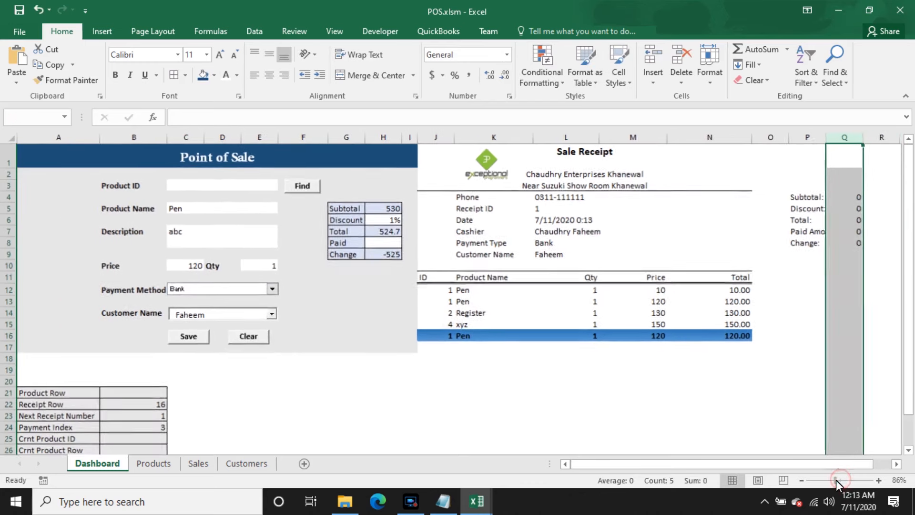
pyautogui.click(881, 240)
pyautogui.click(856, 196)
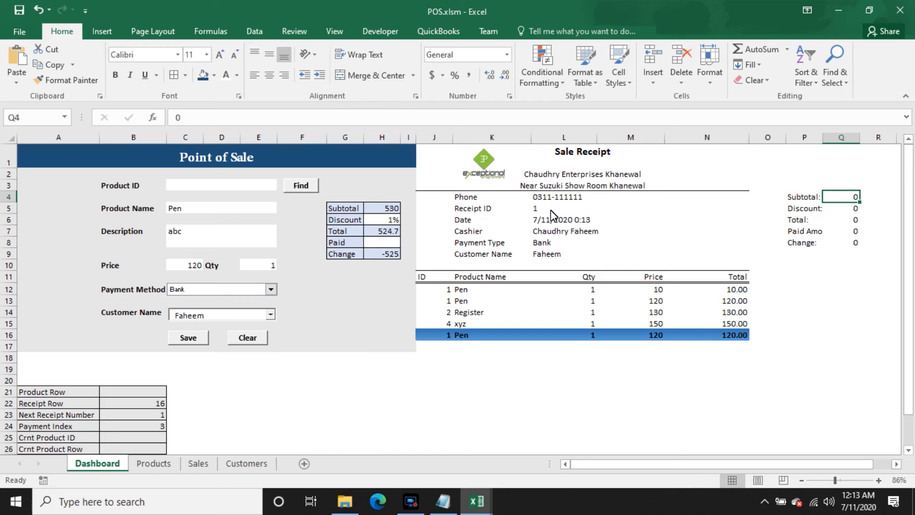
pyautogui.write('=')
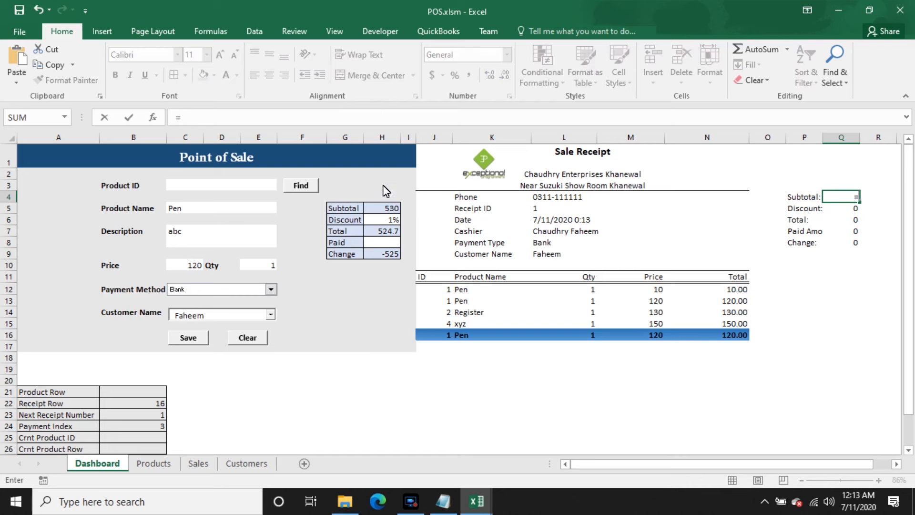
pyautogui.click(380, 210)
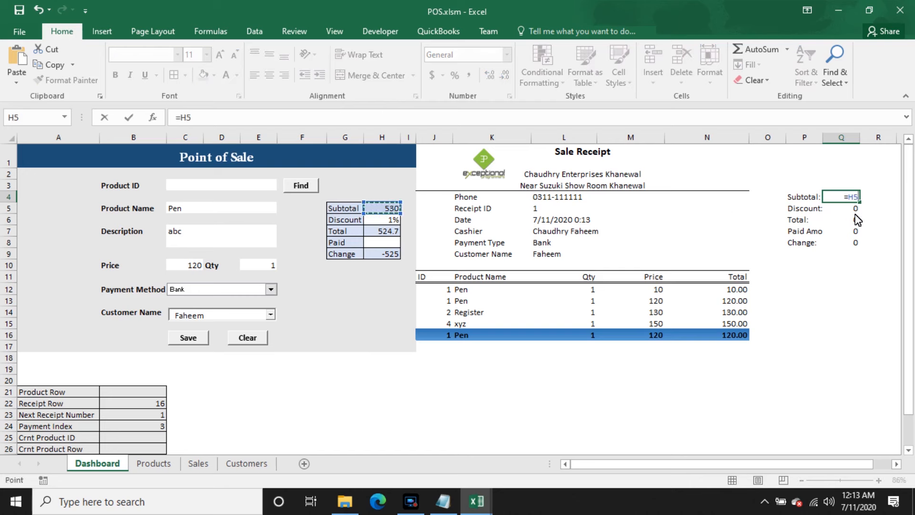
pyautogui.press('Return')
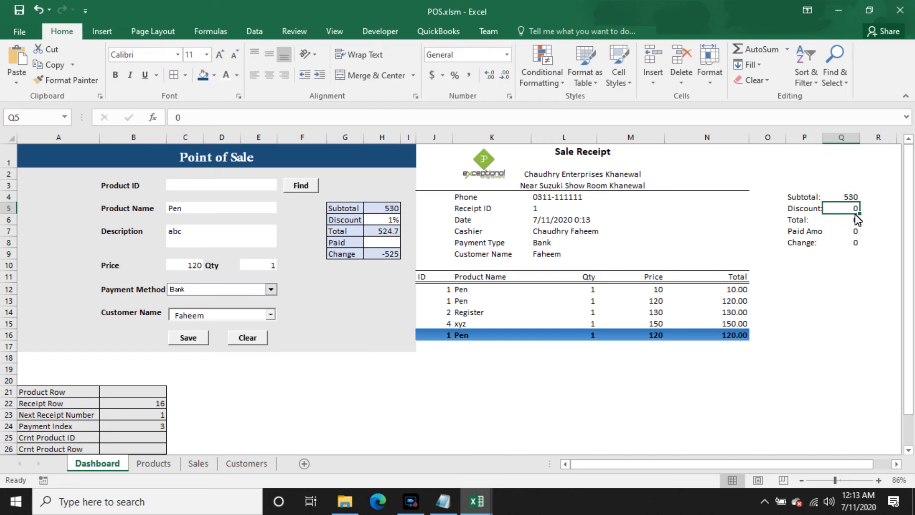
pyautogui.write('=')
pyautogui.click(392, 221)
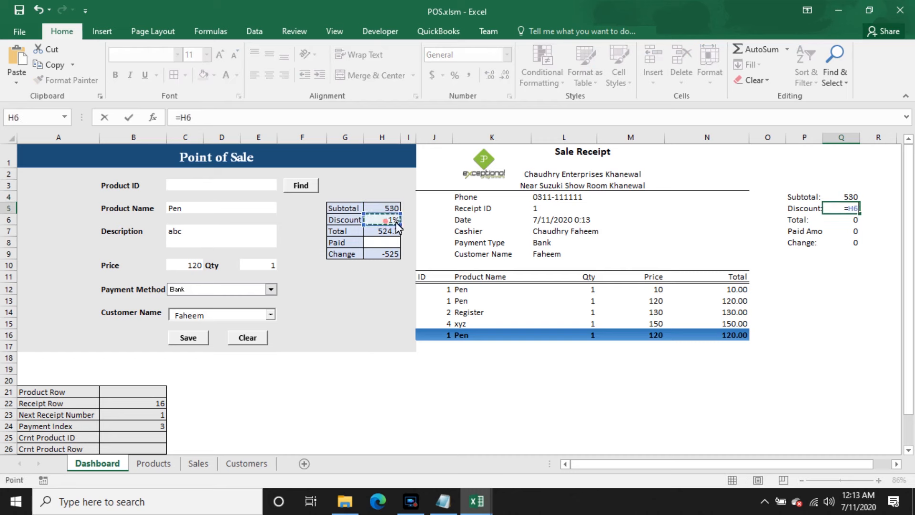
pyautogui.press('Return')
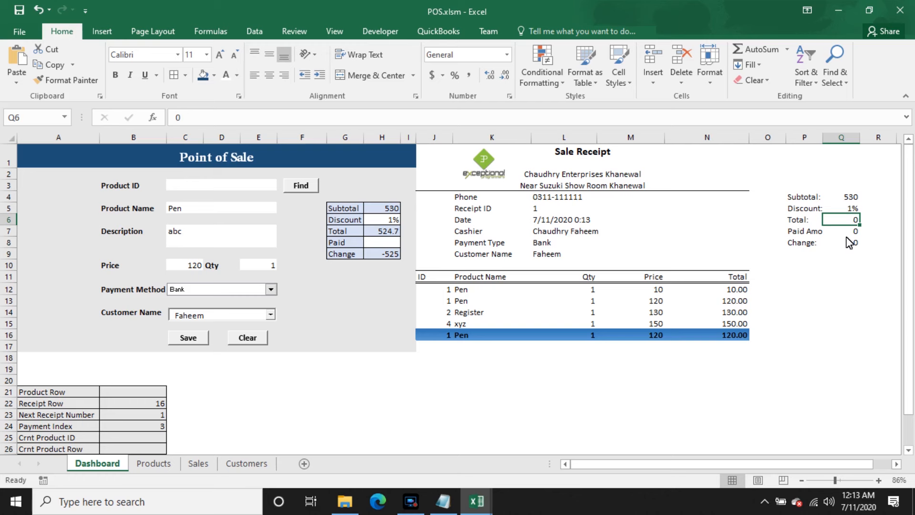
# Step: Link the summary Total, Paid Amount and Change values to H7, H8 and H9
pyautogui.write('=')
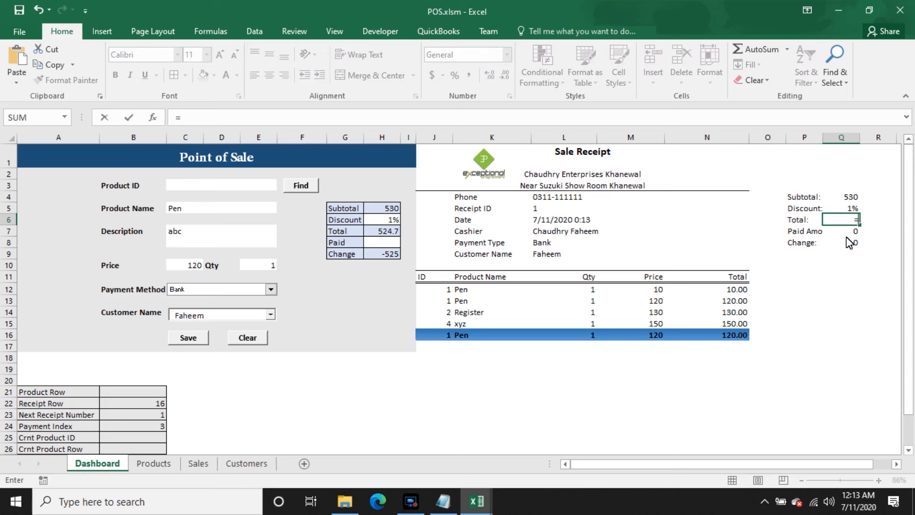
pyautogui.click(393, 233)
pyautogui.press('Return')
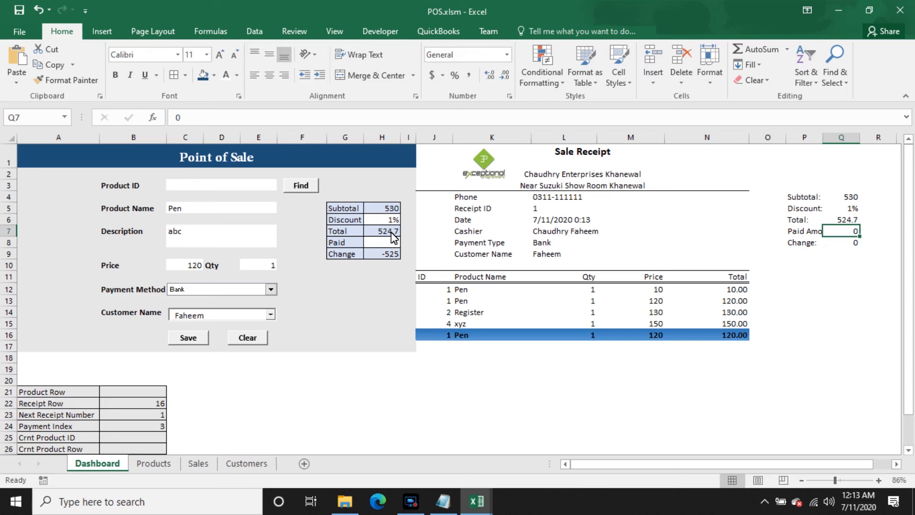
pyautogui.write('=')
pyautogui.click(390, 242)
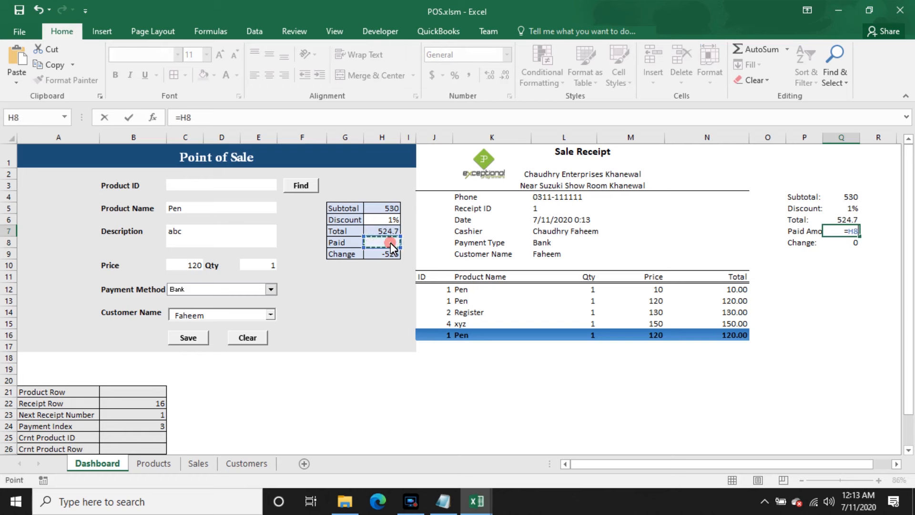
pyautogui.press('Return')
pyautogui.write('=')
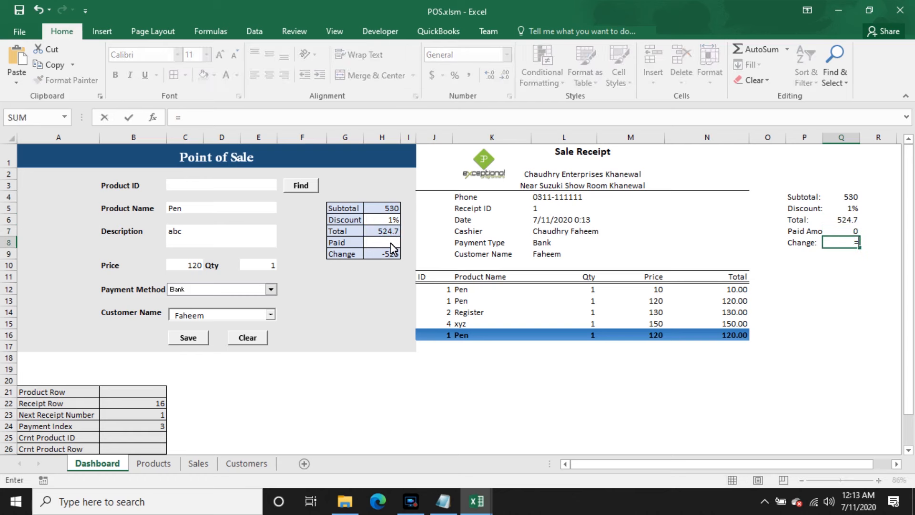
pyautogui.click(391, 252)
pyautogui.press('Return')
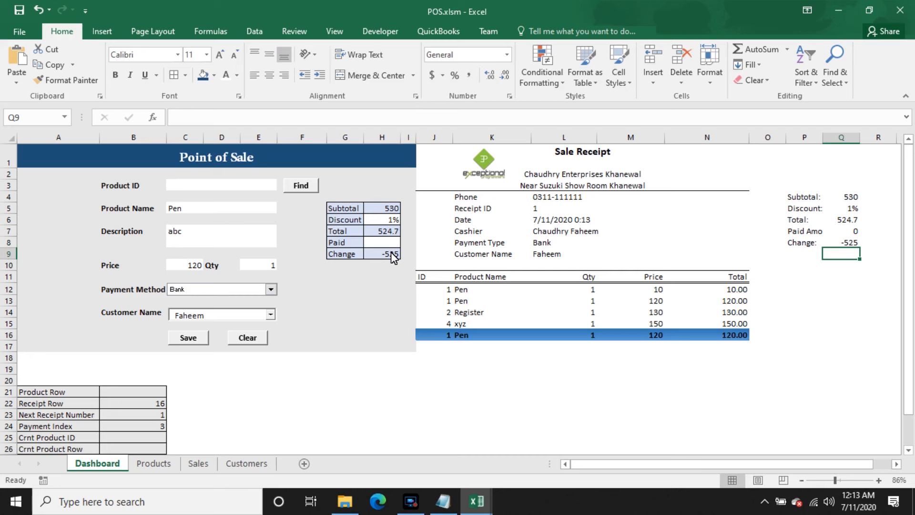
pyautogui.click(808, 198)
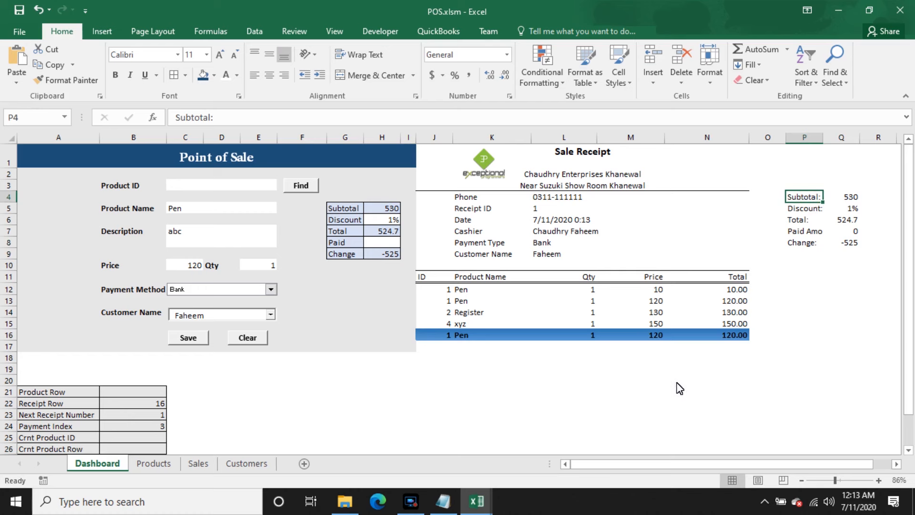
pyautogui.scroll(-2, 676, 386)
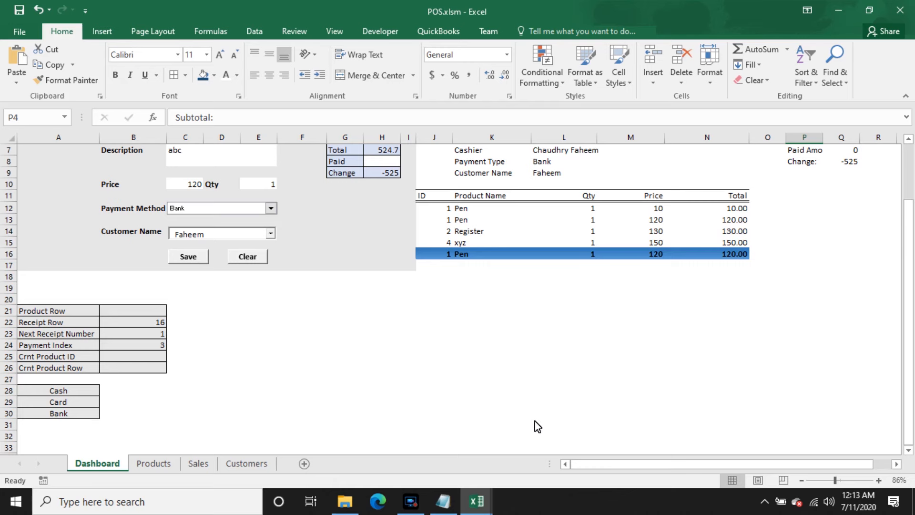
# Step: In SOPs Methods.txt, select the whole Sub Clear() routine through End Sub
pyautogui.click(443, 501)
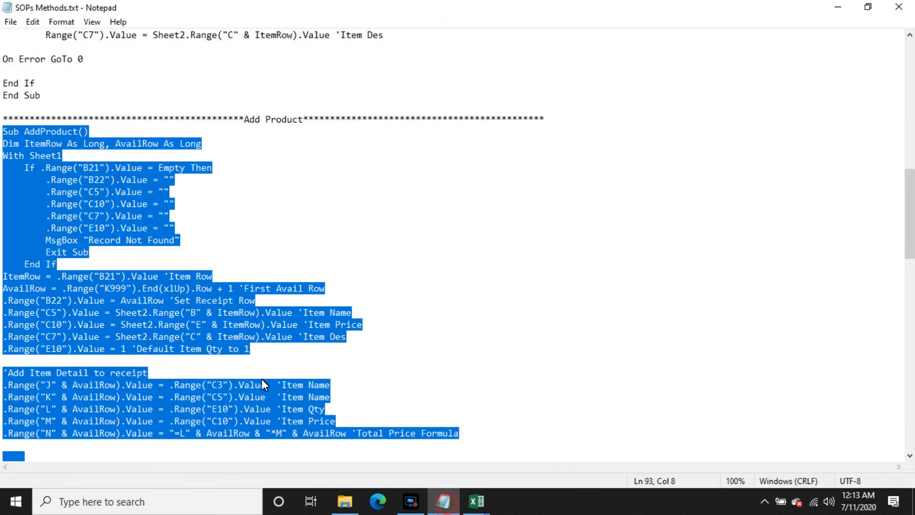
pyautogui.scroll(-4, 262, 379)
pyautogui.scroll(-5, 265, 349)
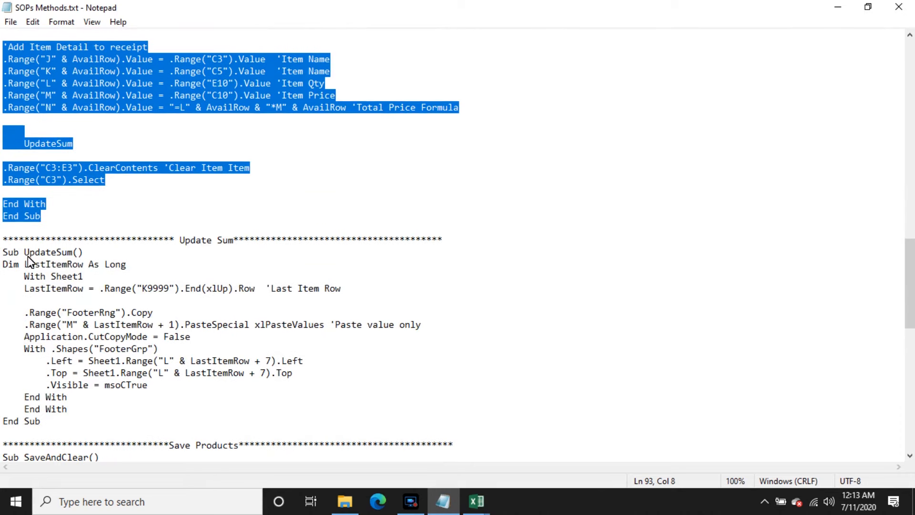
pyautogui.click(2, 254)
pyautogui.scroll(-6, 2, 257)
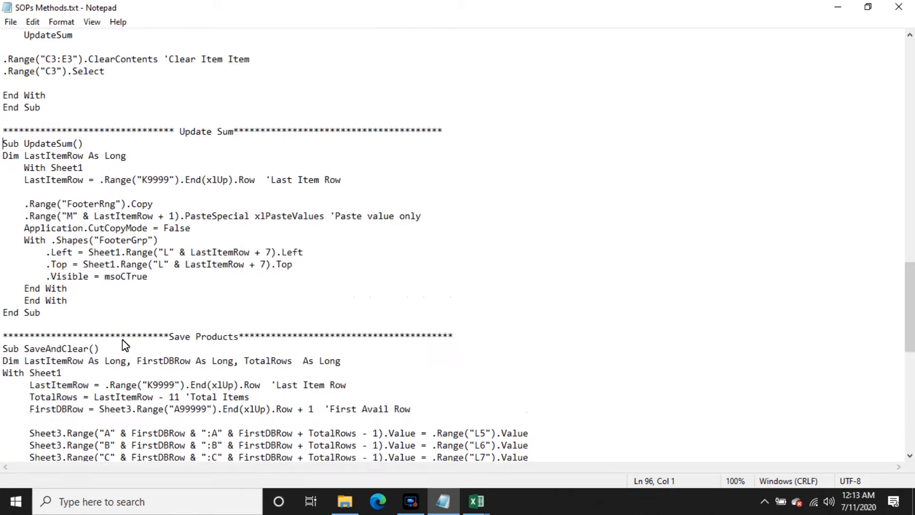
pyautogui.scroll(-5, 179, 270)
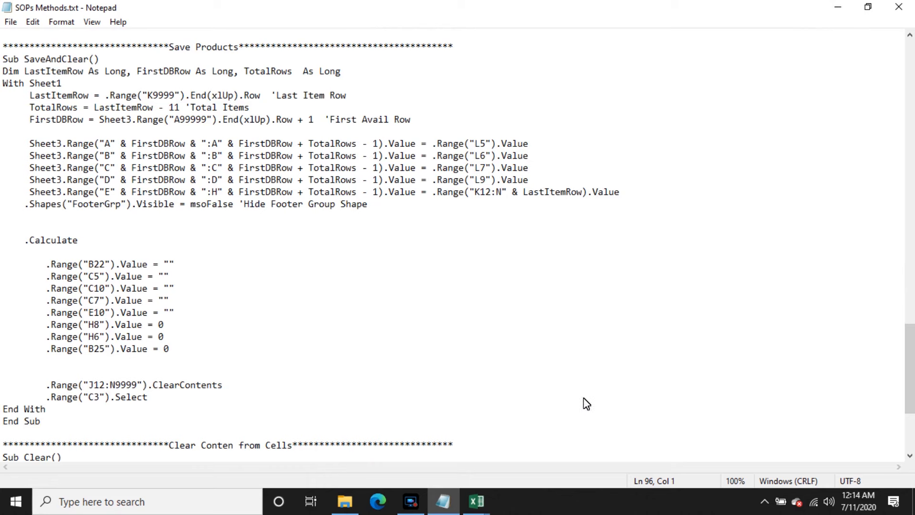
pyautogui.scroll(-5, 145, 334)
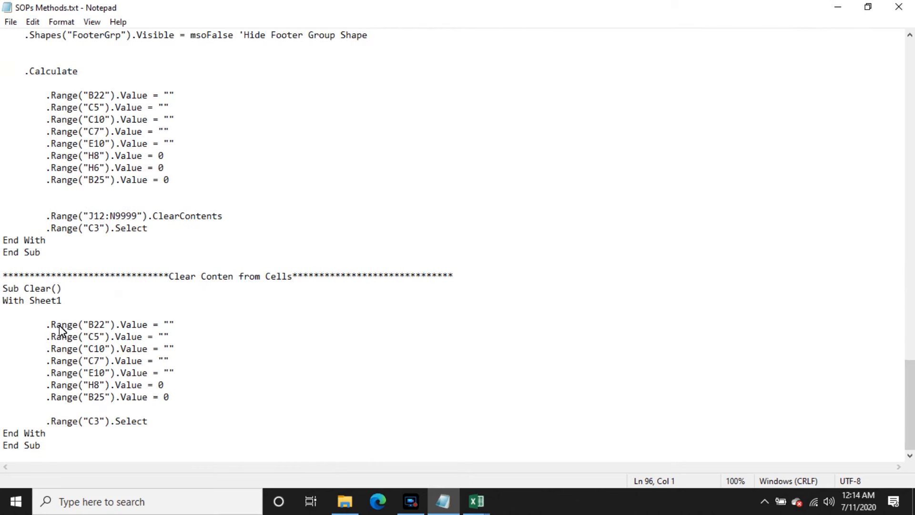
pyautogui.moveTo(1, 292); pyautogui.dragTo(66, 453)
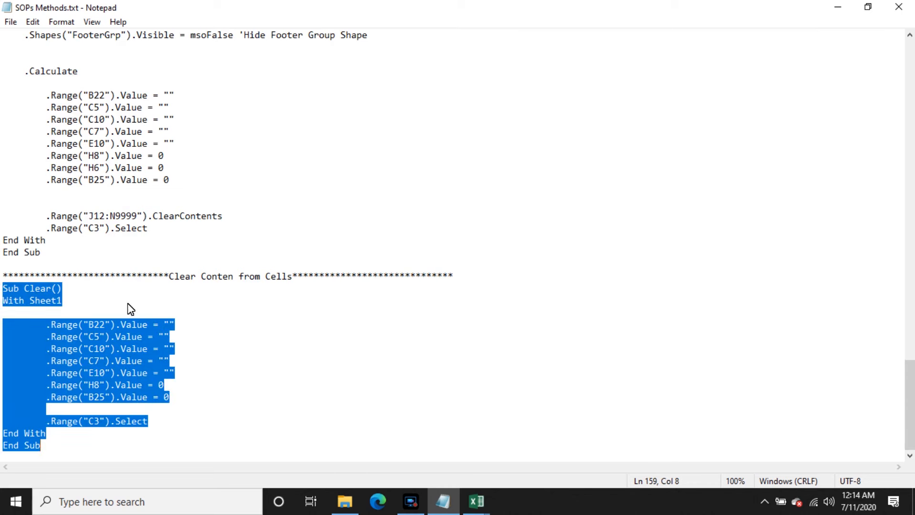
# Step: Paste the Clear sub into Module1 just below AddProduct's End Sub
pyautogui.click(477, 502)
pyautogui.click(570, 455)
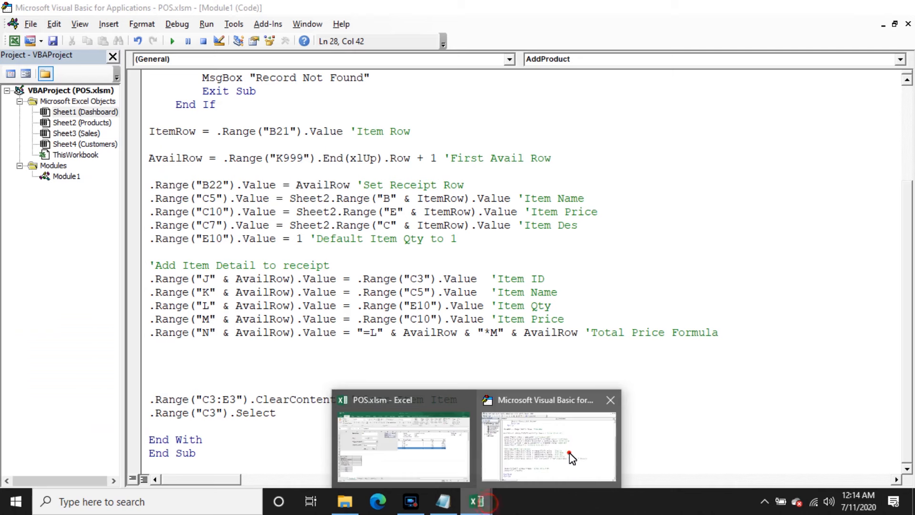
pyautogui.click(213, 442)
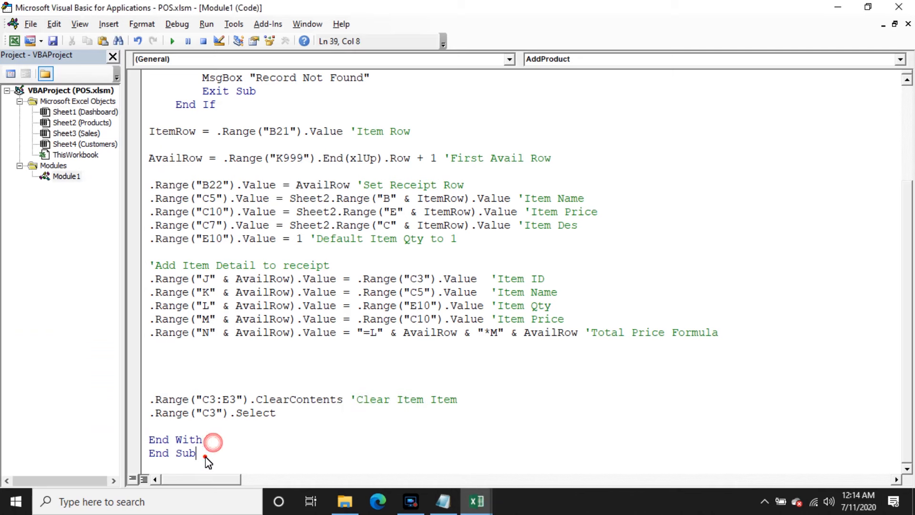
pyautogui.click(206, 456)
pyautogui.press('Return')
pyautogui.press('Return')
pyautogui.press('Return')
pyautogui.hotkey('ctrl', 'v')
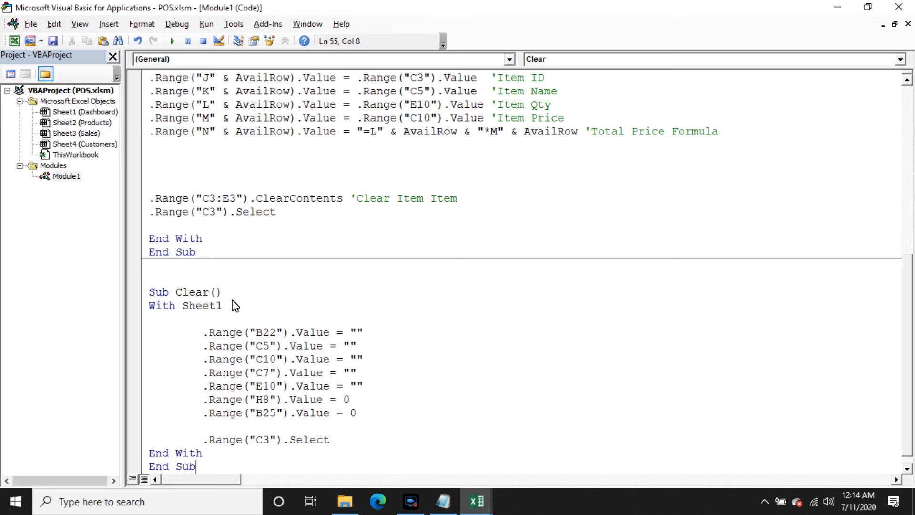
pyautogui.moveTo(476, 502)
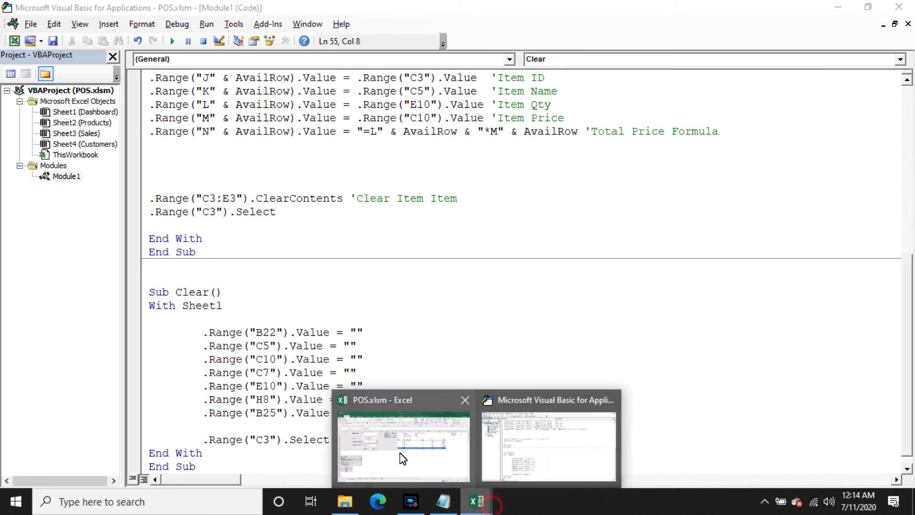
pyautogui.click(400, 452)
# Step: Assign the Clear macro to the Clear button and run it to empty the form
pyautogui.rightClick(246, 258)
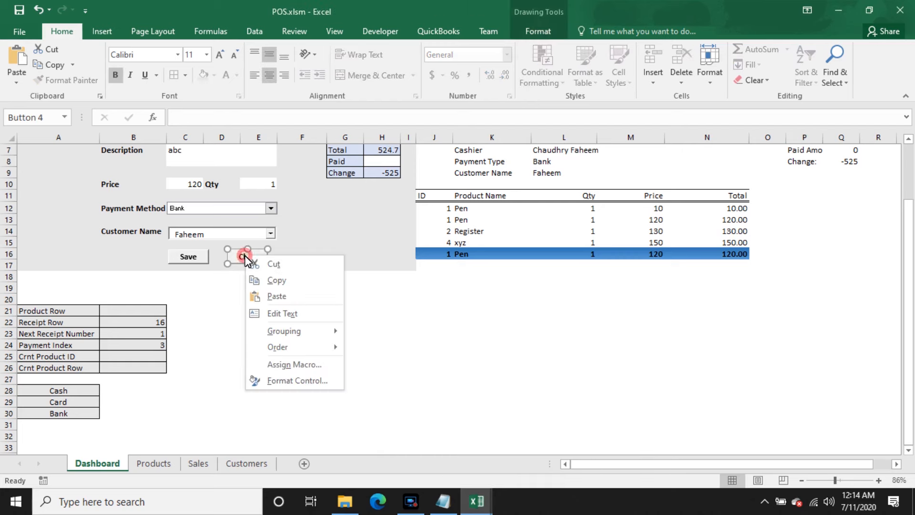
pyautogui.click(297, 364)
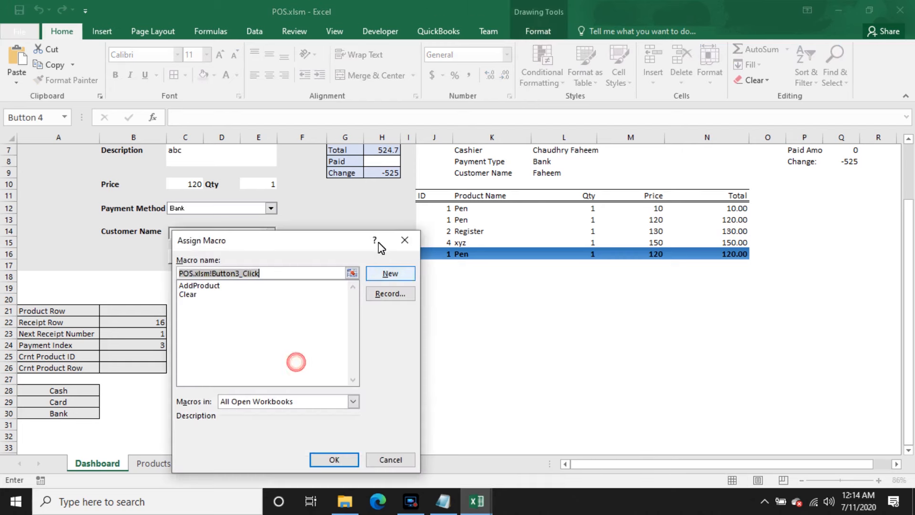
pyautogui.click(214, 294)
pyautogui.click(334, 460)
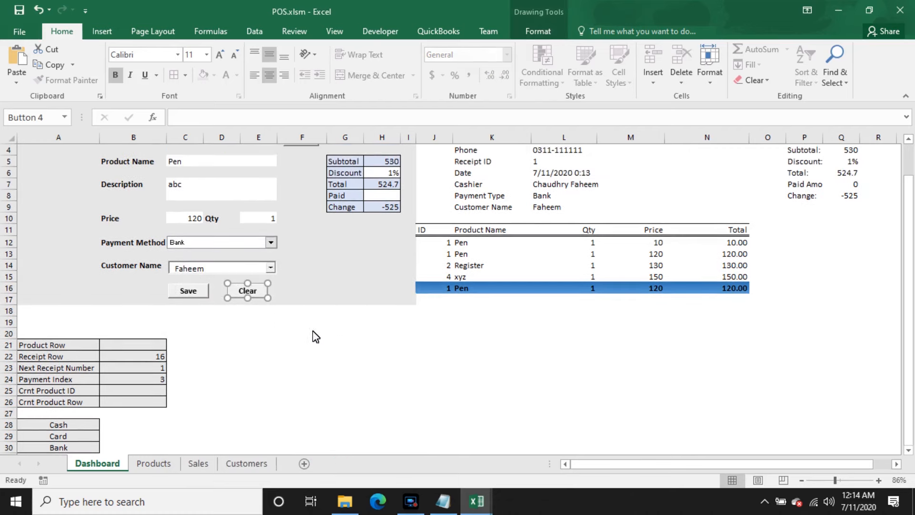
pyautogui.scroll(2, 312, 335)
pyautogui.click(293, 342)
pyautogui.click(247, 337)
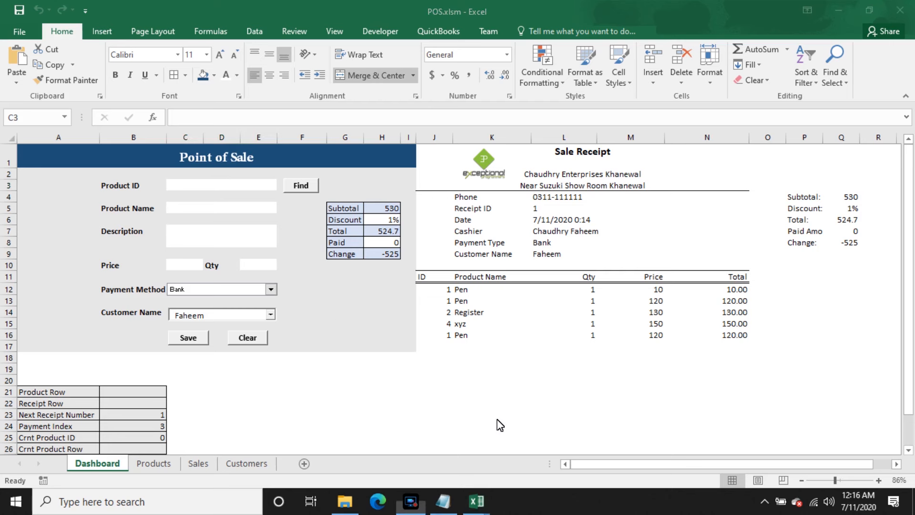
# Step: Copy the summary block P4:Q8 and paste it at M17 below the receipt items
pyautogui.click(802, 197)
pyautogui.moveTo(802, 198); pyautogui.dragTo(844, 246)
pyautogui.hotkey('ctrl', 'c')
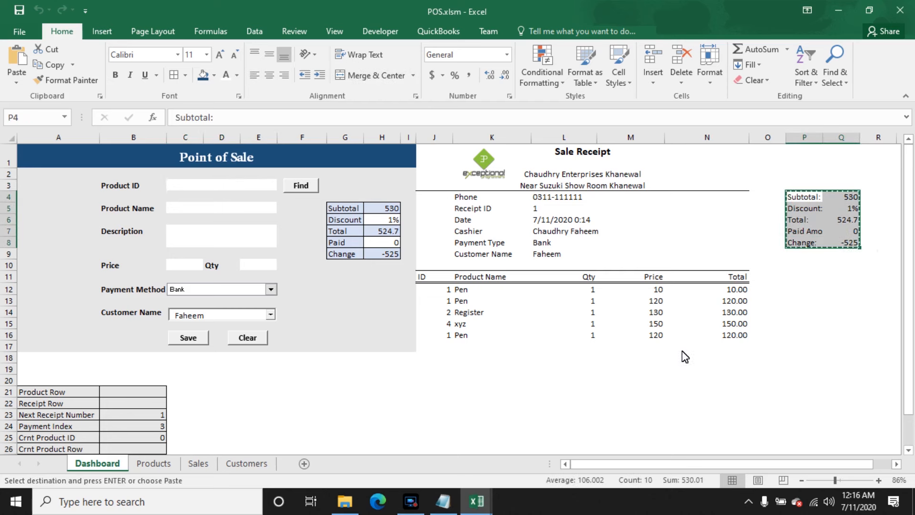
pyautogui.click(614, 347)
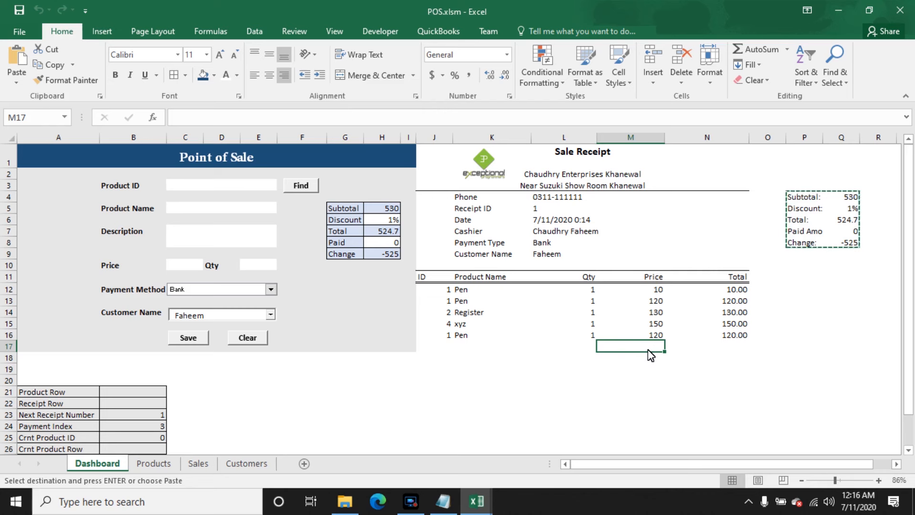
pyautogui.hotkey('ctrl', 'v')
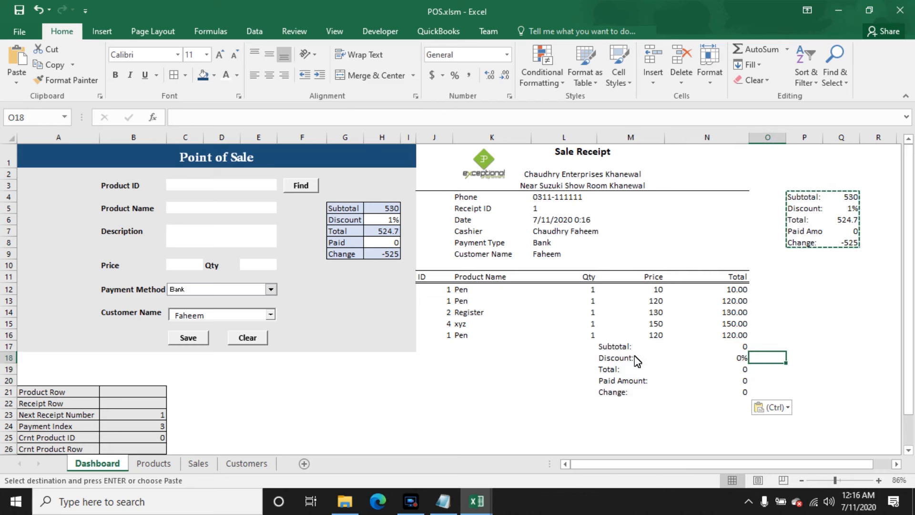
pyautogui.click(630, 348)
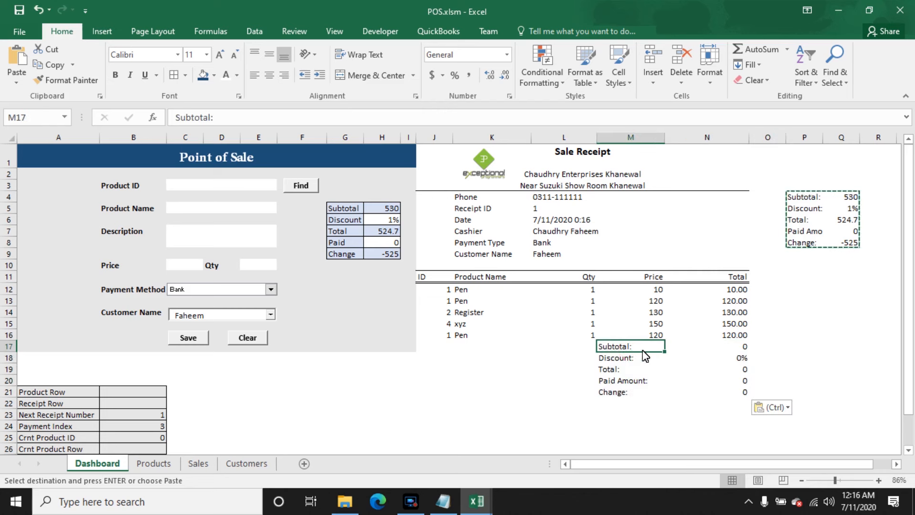
# Step: Select the receipt columns J to N from row 12 downward
pyautogui.click(436, 289)
pyautogui.moveTo(436, 292); pyautogui.dragTo(743, 512)
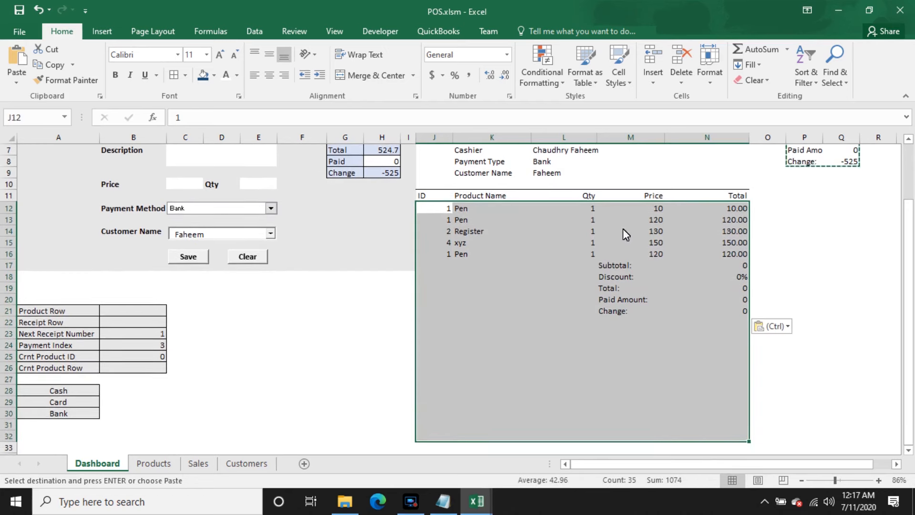
pyautogui.click(477, 254)
pyautogui.moveTo(445, 208); pyautogui.dragTo(736, 472)
pyautogui.moveTo(904, 437); pyautogui.dragTo(907, 146)
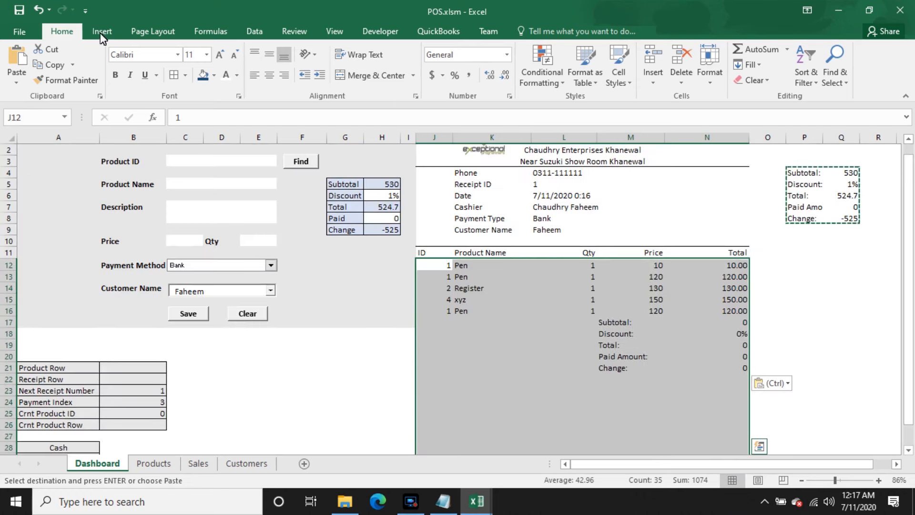
# Step: Start a new conditional formatting rule using 'Use a formula to determine which cells to format'
pyautogui.click(553, 85)
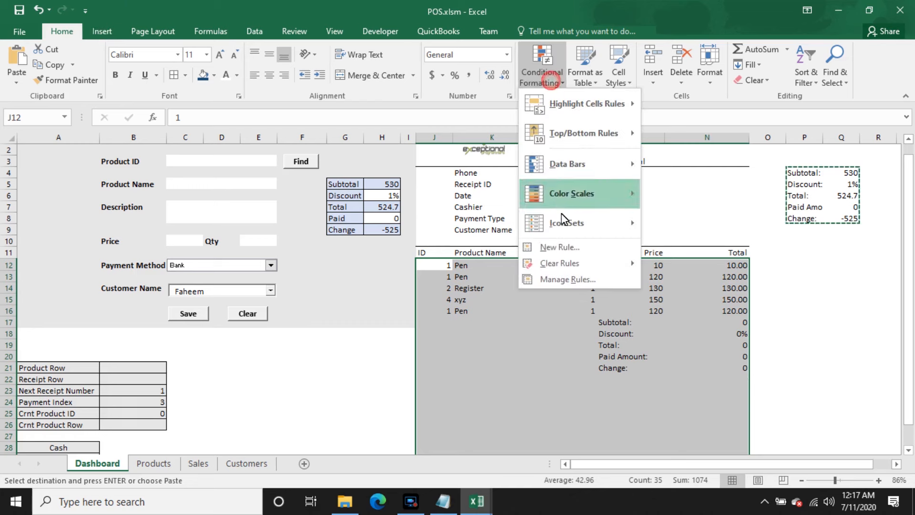
pyautogui.click(586, 279)
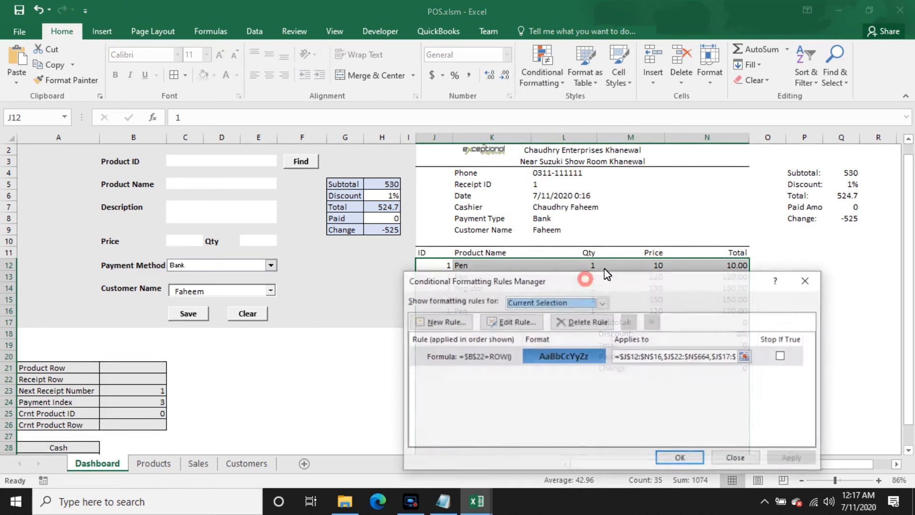
pyautogui.click(434, 319)
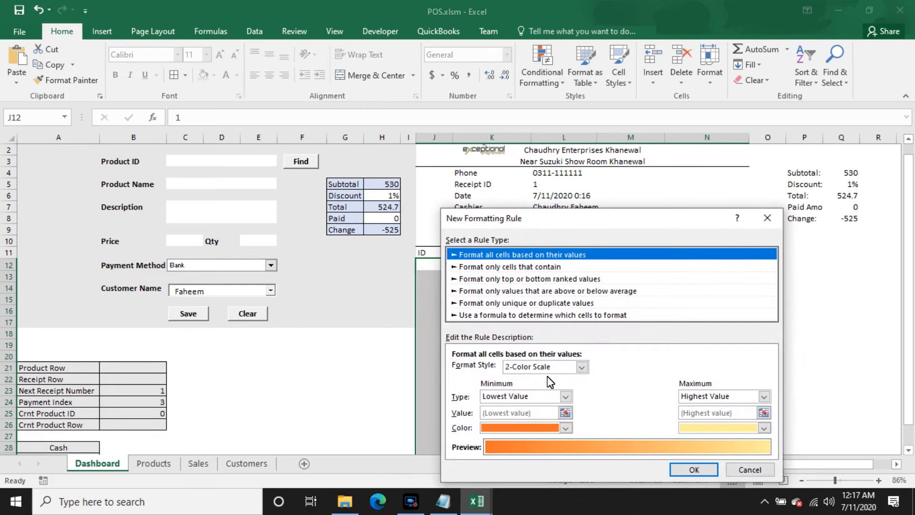
pyautogui.click(545, 314)
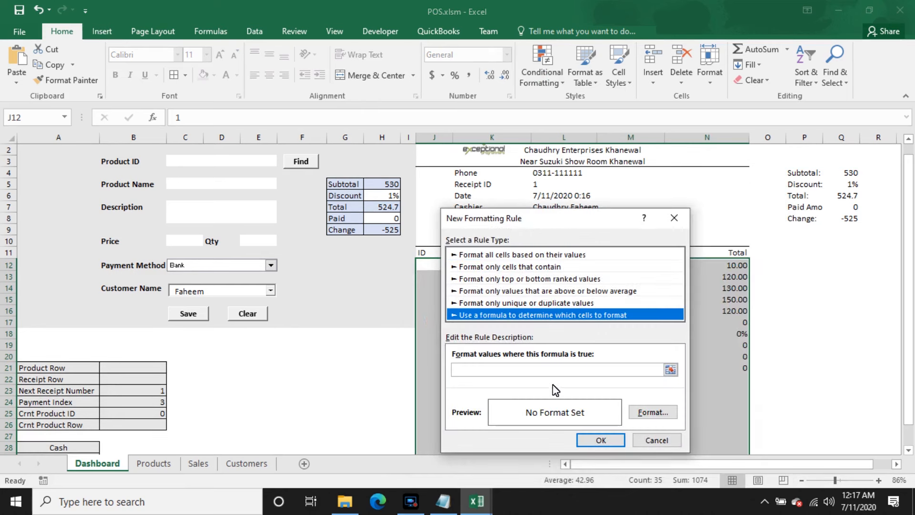
pyautogui.click(541, 374)
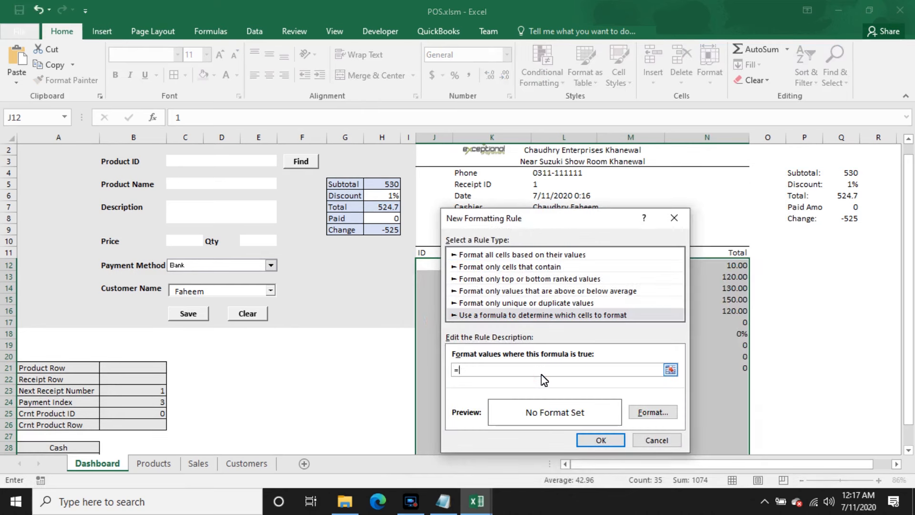
pyautogui.moveTo(618, 218); pyautogui.dragTo(495, 190)
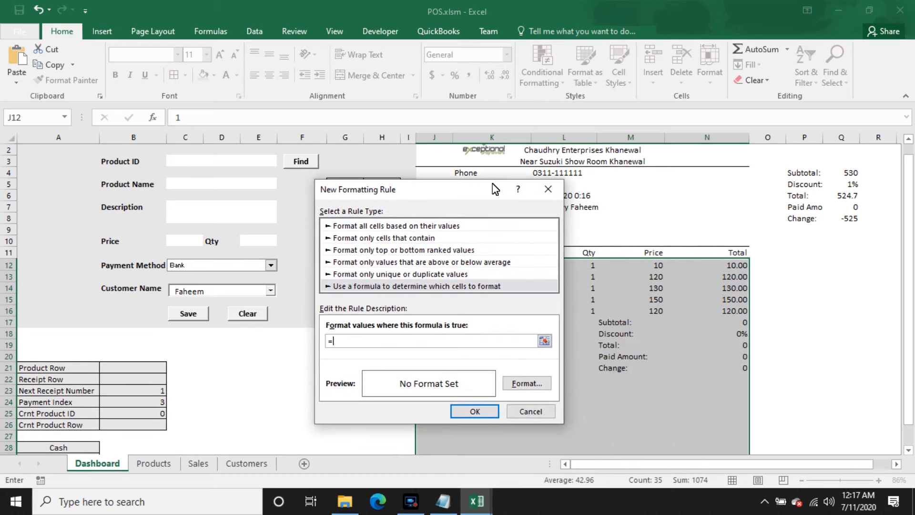
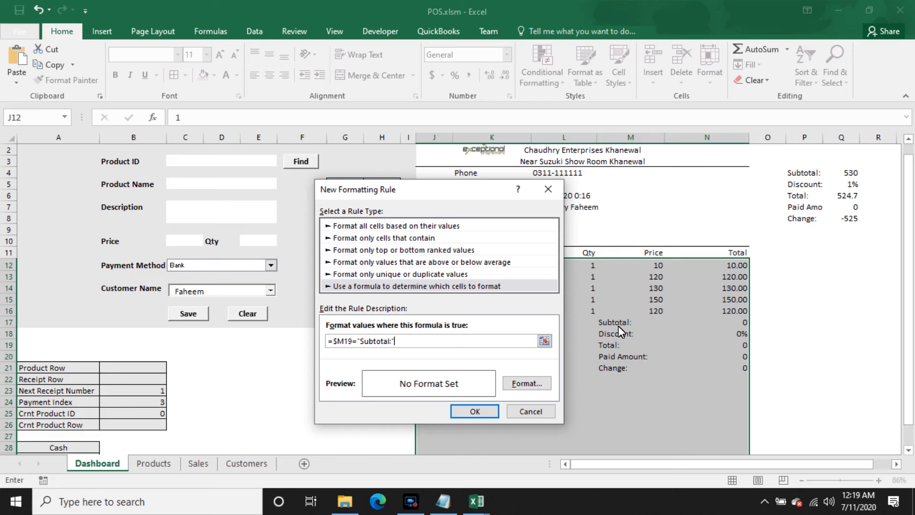
# Step: Give the new =$M19="Subtotal:" rule a dotted top border and apply it
pyautogui.click(516, 389)
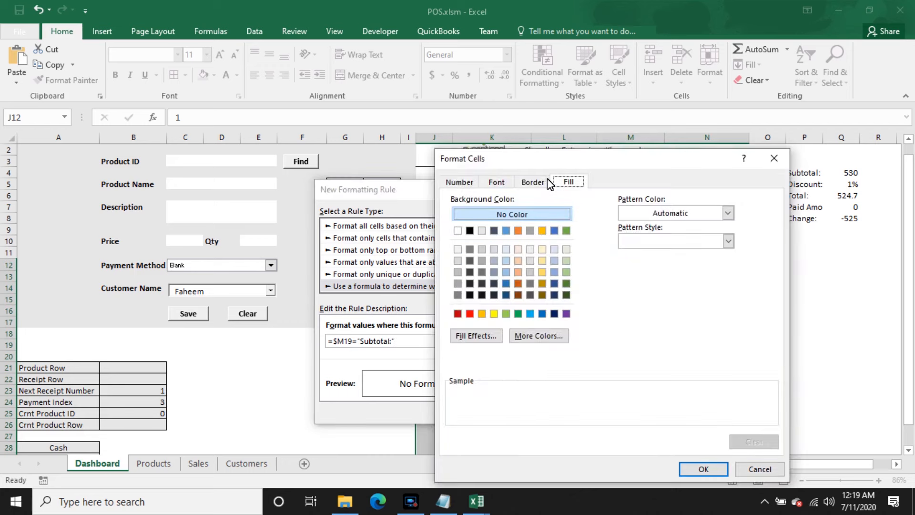
pyautogui.click(546, 180)
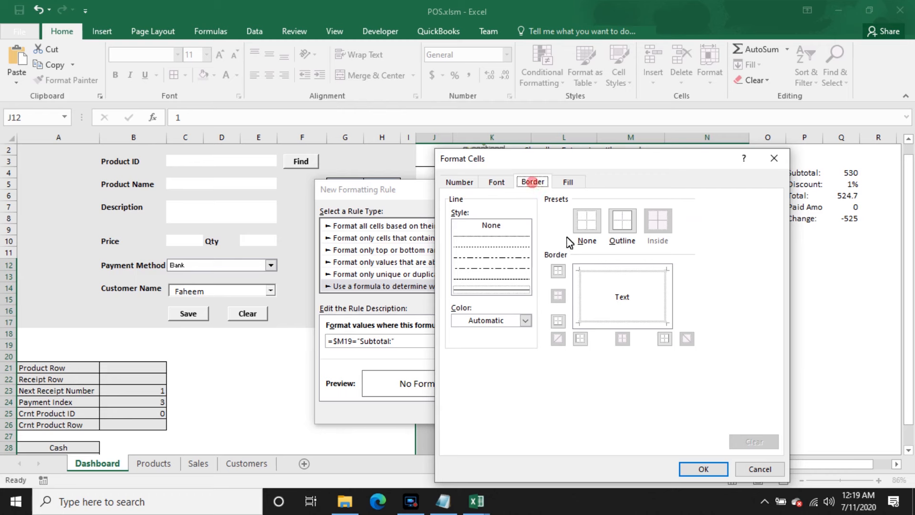
pyautogui.click(495, 247)
pyautogui.click(621, 275)
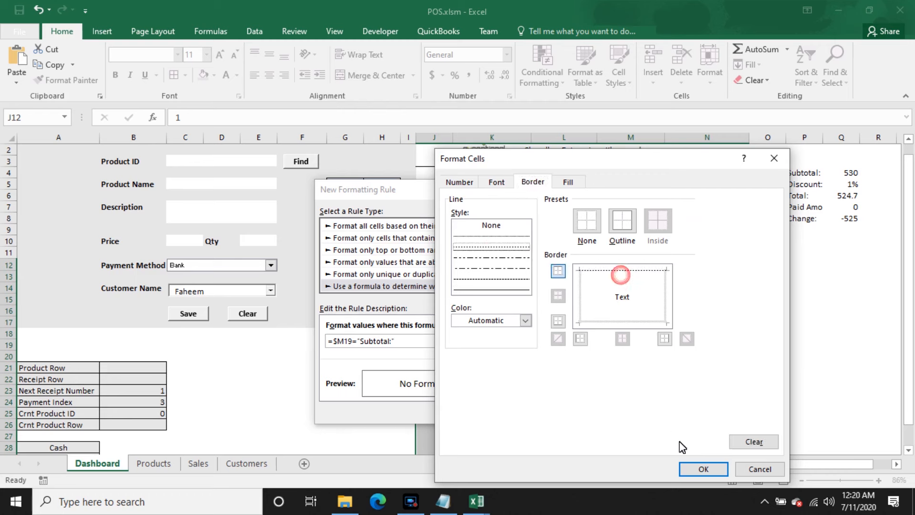
pyautogui.click(694, 470)
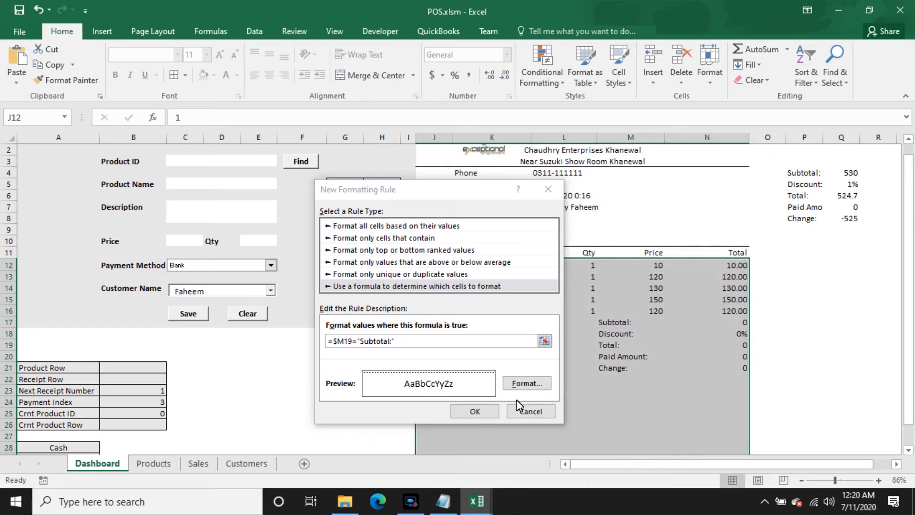
pyautogui.click(482, 410)
pyautogui.click(777, 456)
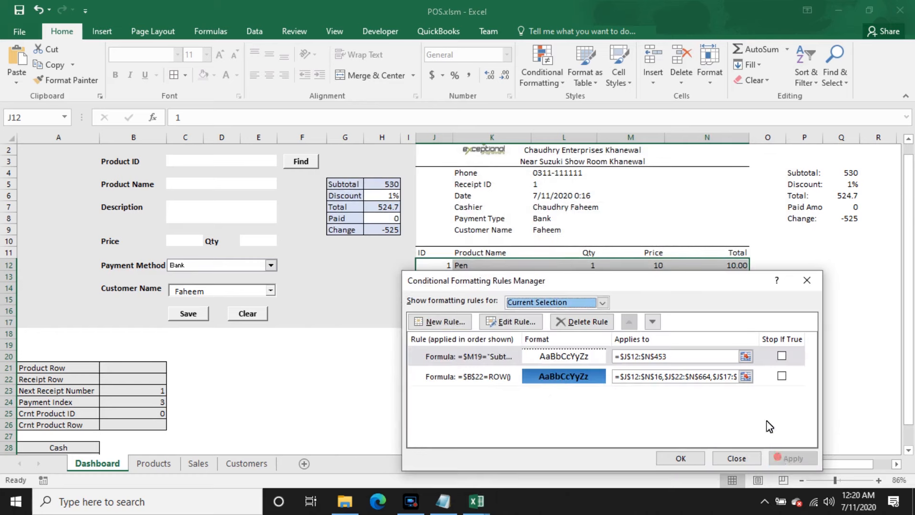
pyautogui.moveTo(711, 285); pyautogui.dragTo(705, 457)
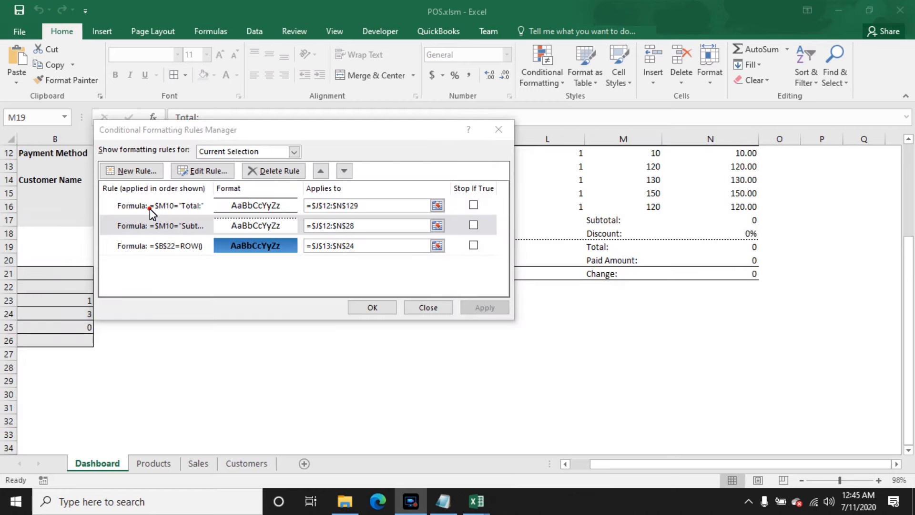
# Step: Revise the =$M10="Total:" rule's border format, keeping the top border, and apply the changes
pyautogui.click(149, 208)
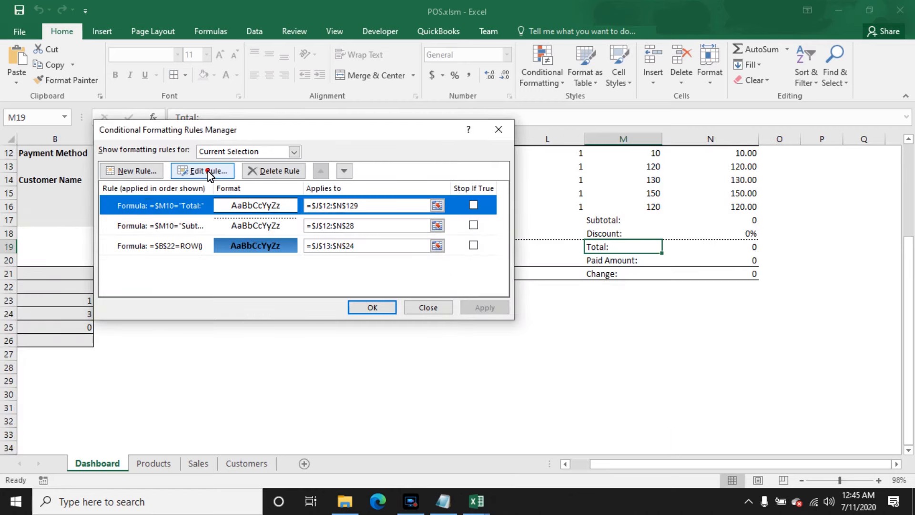
pyautogui.click(208, 170)
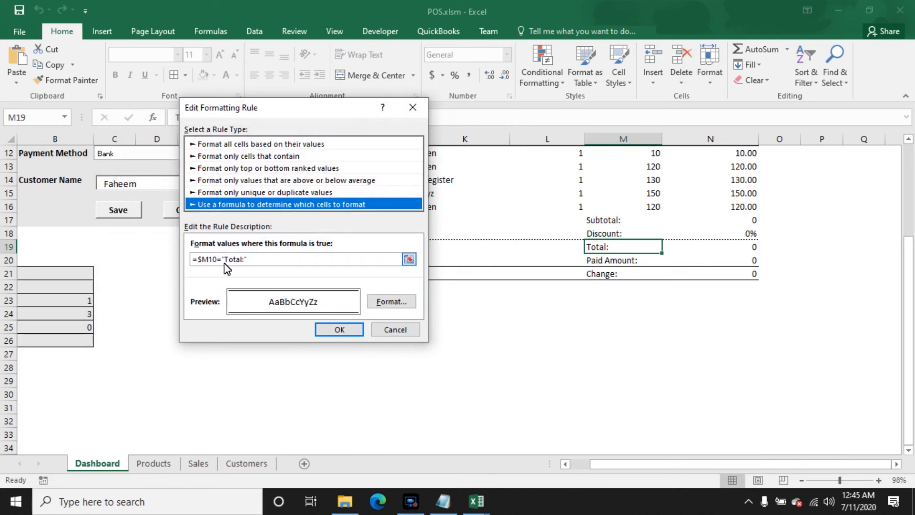
pyautogui.click(389, 305)
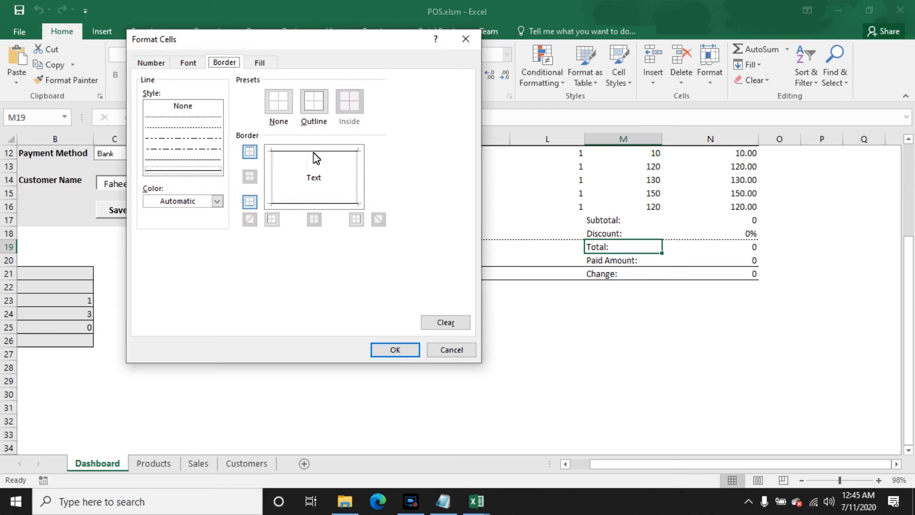
pyautogui.click(326, 152)
pyautogui.click(327, 151)
pyautogui.doubleClick(327, 204)
pyautogui.click(395, 349)
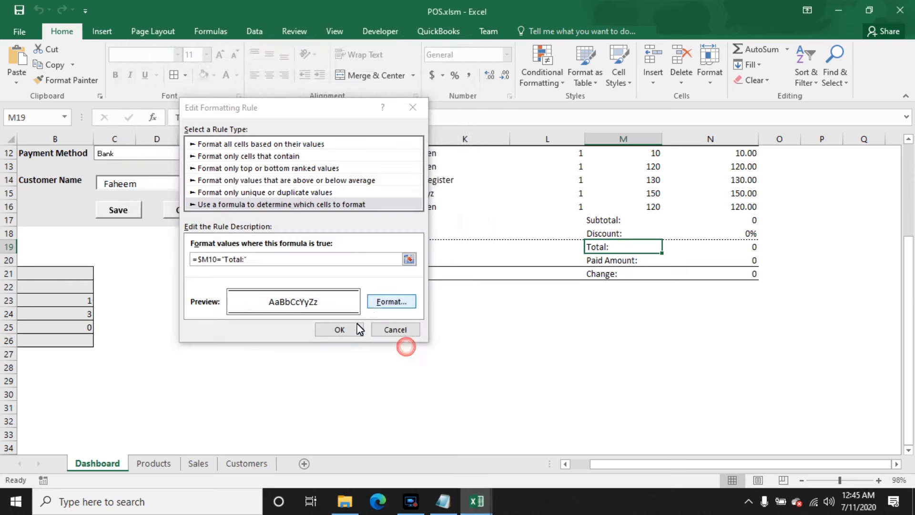
pyautogui.click(348, 328)
pyautogui.click(485, 309)
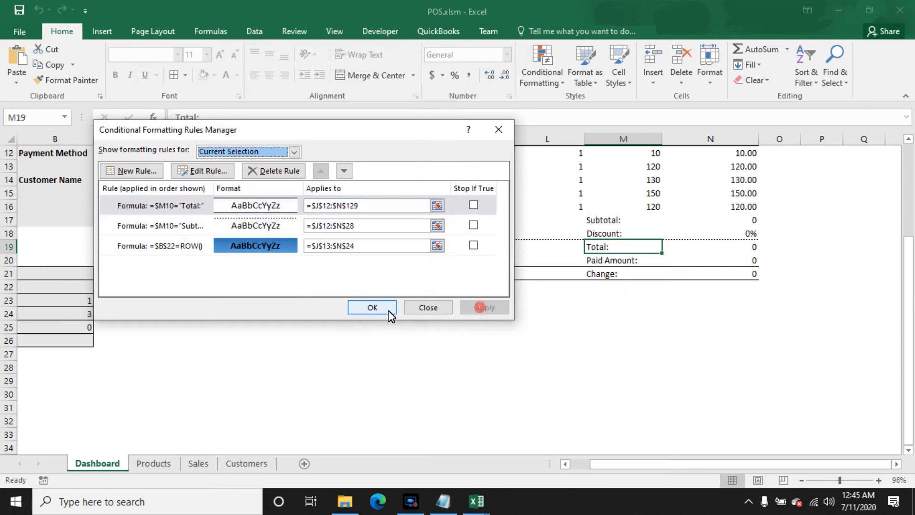
pyautogui.click(373, 309)
pyautogui.click(661, 315)
# Step: Scroll to the top and select the Subtotal-to-Change block P4:Q8
pyautogui.scroll(2, 686, 347)
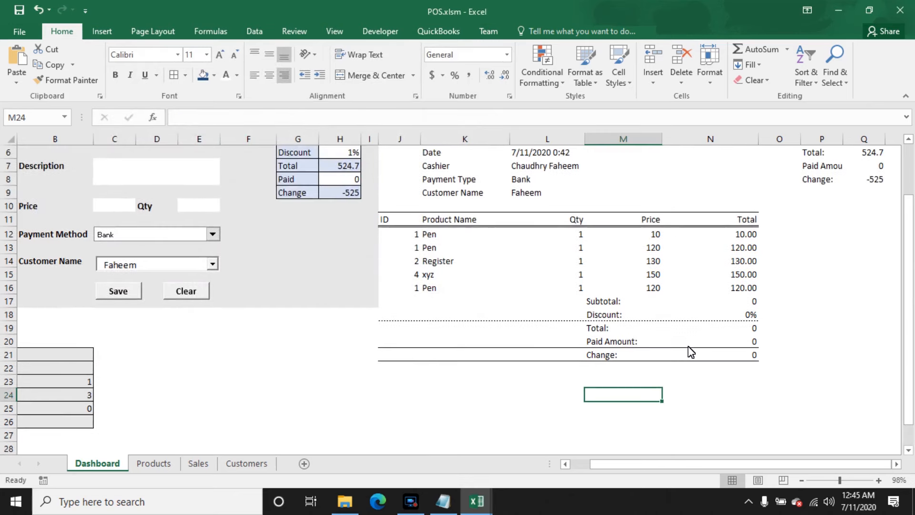
pyautogui.scroll(2, 691, 352)
pyautogui.scroll(-3, 811, 329)
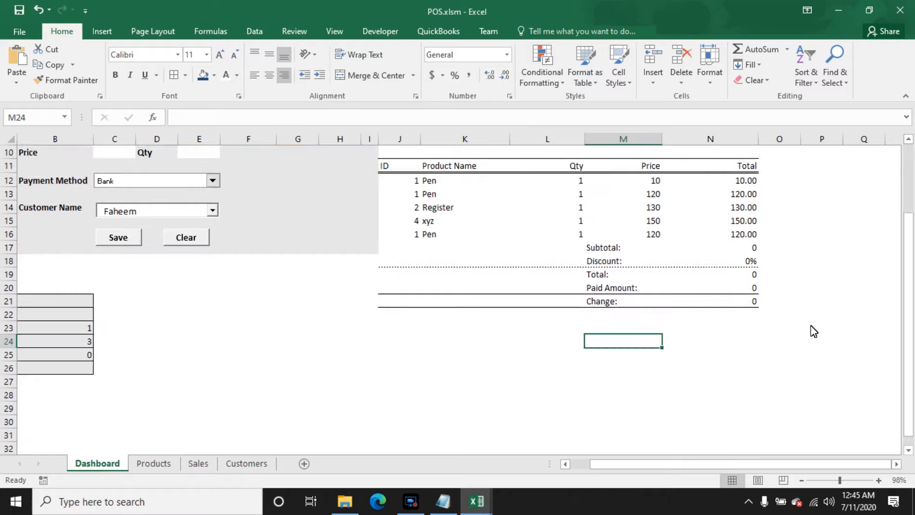
pyautogui.scroll(2, 763, 324)
pyautogui.scroll(1, 870, 269)
pyautogui.click(823, 208)
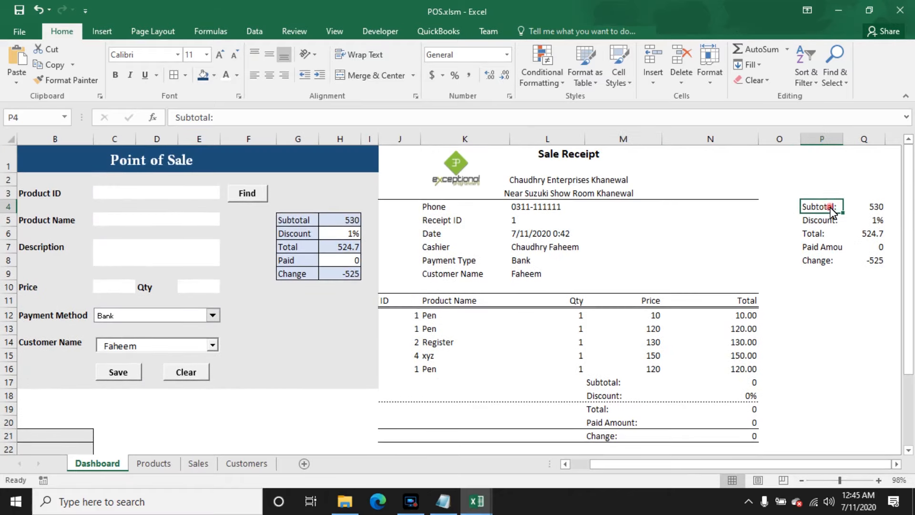
pyautogui.moveTo(825, 212); pyautogui.dragTo(874, 261)
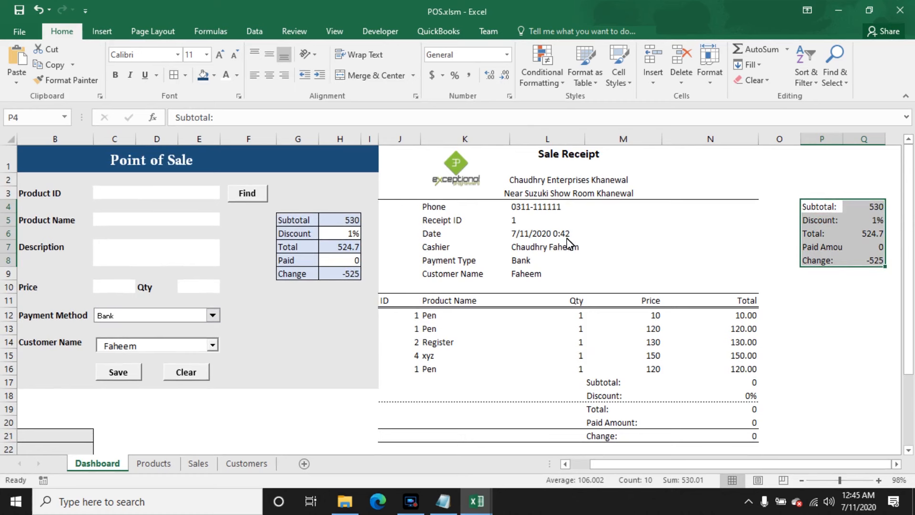
# Step: Name the selected summary block FooterGrp in the Name Box
pyautogui.click(42, 119)
pyautogui.write('FooterGrp')
pyautogui.press('Return')
# Step: In the Notepad notes, select the whole Worksheet_SelectionChange procedure
pyautogui.hotkey('alt', 'Tab')
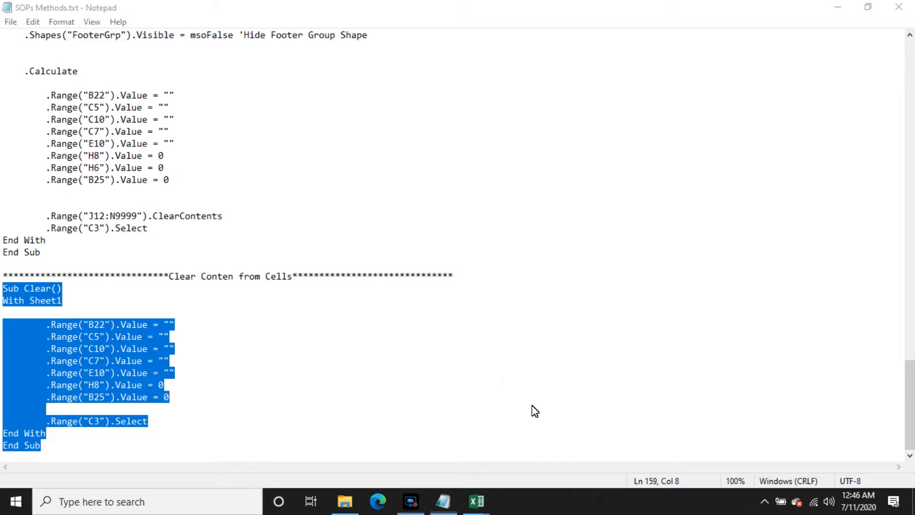
pyautogui.click(317, 243)
pyautogui.scroll(6, 235, 281)
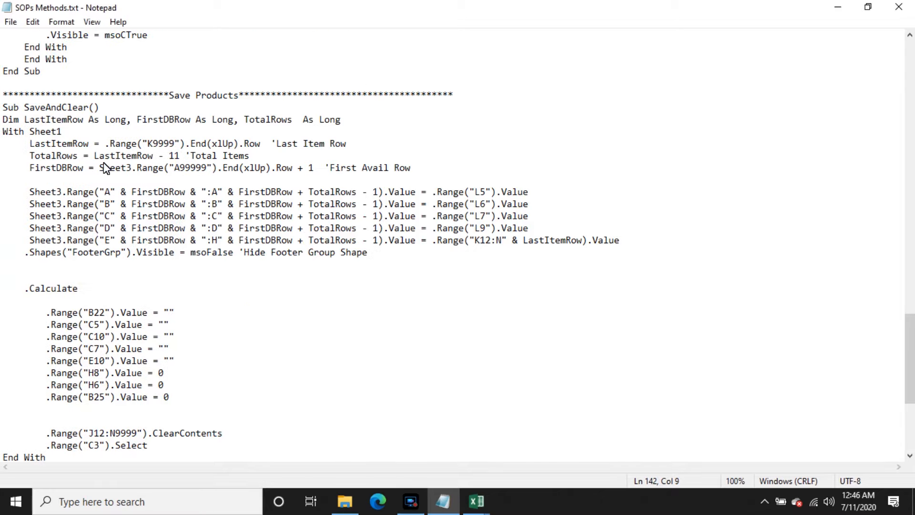
pyautogui.scroll(15, 186, 285)
pyautogui.scroll(4, 262, 202)
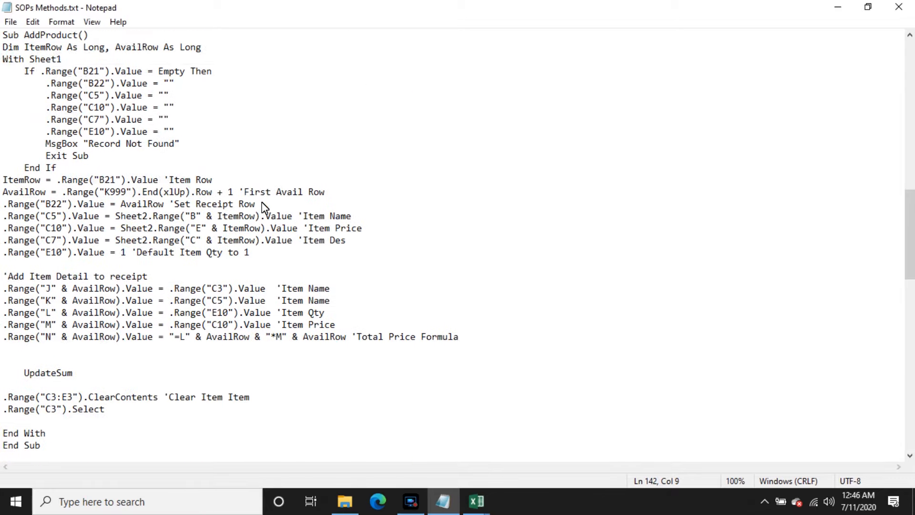
pyautogui.scroll(8, 169, 228)
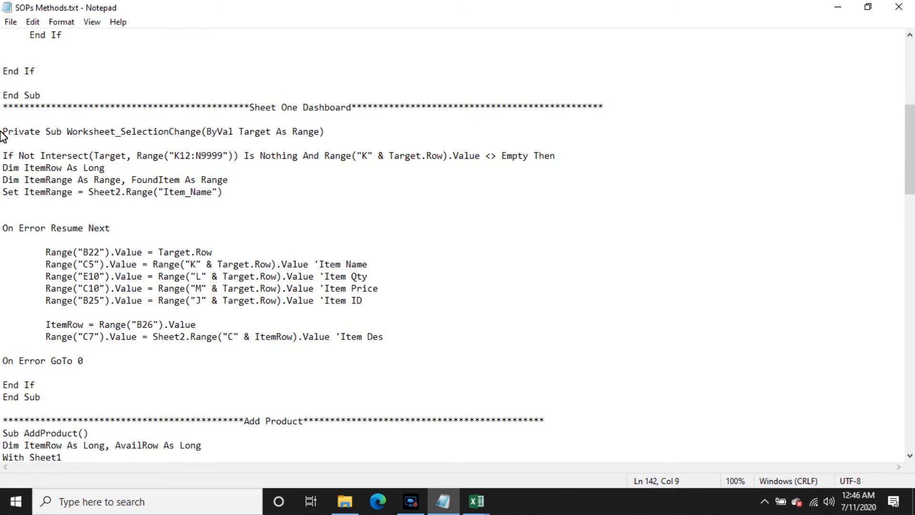
pyautogui.moveTo(1, 131); pyautogui.dragTo(142, 408)
pyautogui.hotkey('ctrl', 'c')
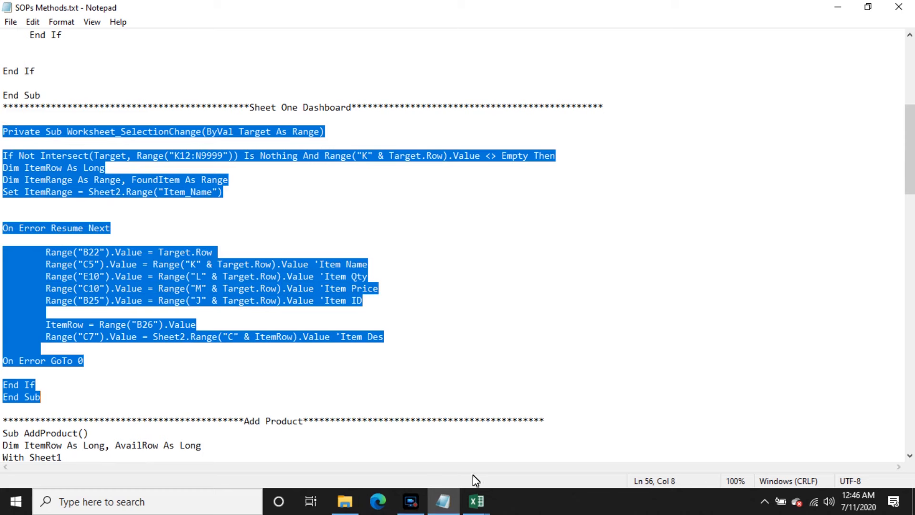
# Step: Paste the Worksheet_SelectionChange procedure into the Sheet1 (Dashboard) code module
pyautogui.moveTo(478, 511)
pyautogui.click(533, 458)
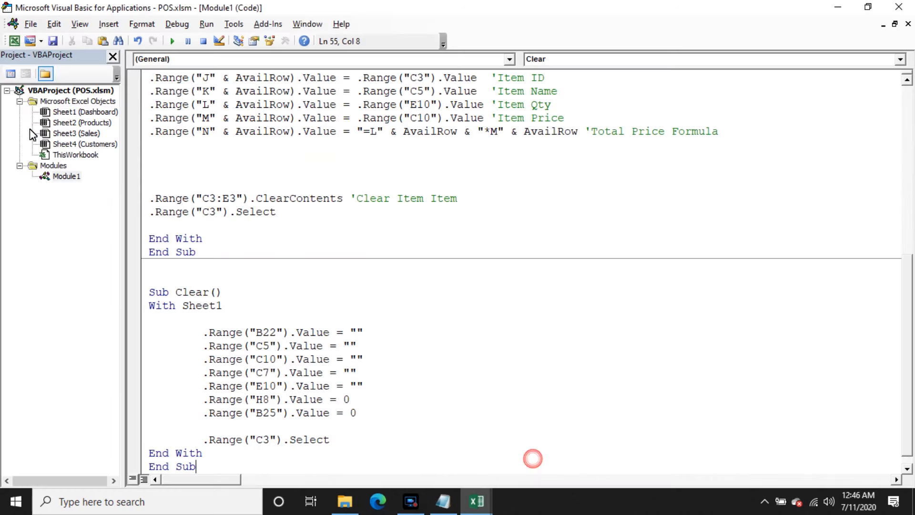
pyautogui.doubleClick(82, 112)
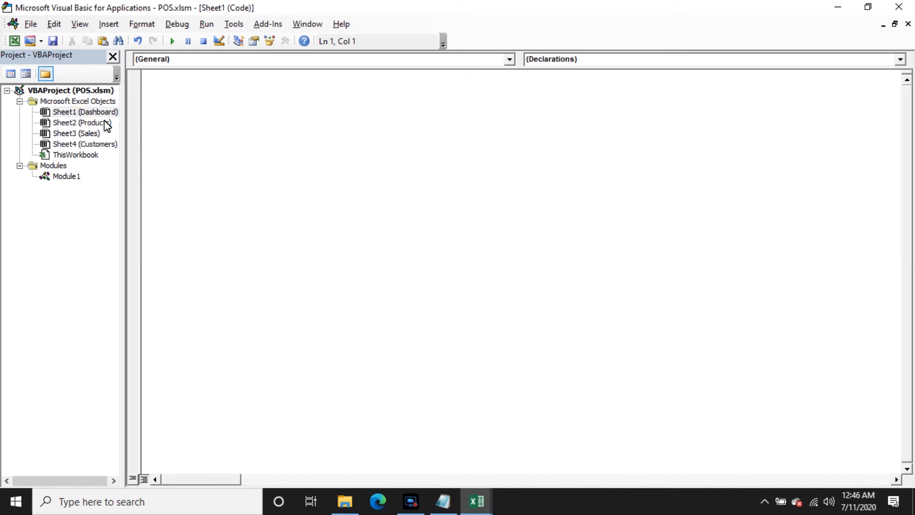
pyautogui.hotkey('ctrl', 'v')
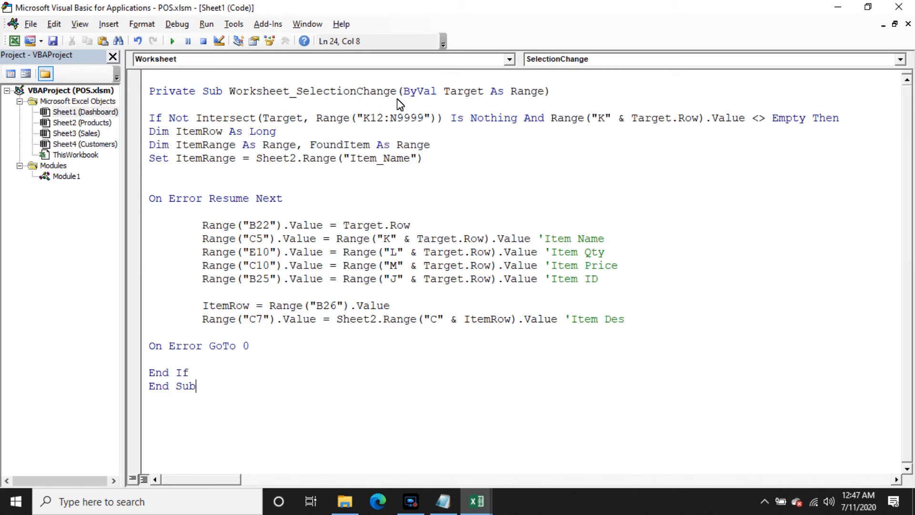
# Step: Test the code by picking the xyz, Register, Pen, xyz and last Pen receipt lines
pyautogui.moveTo(476, 501)
pyautogui.click(413, 450)
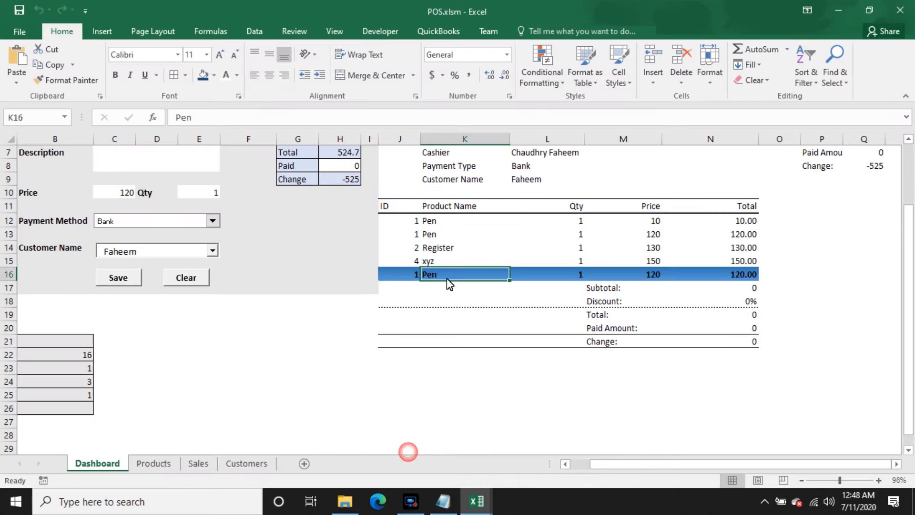
pyautogui.click(447, 258)
pyautogui.click(453, 242)
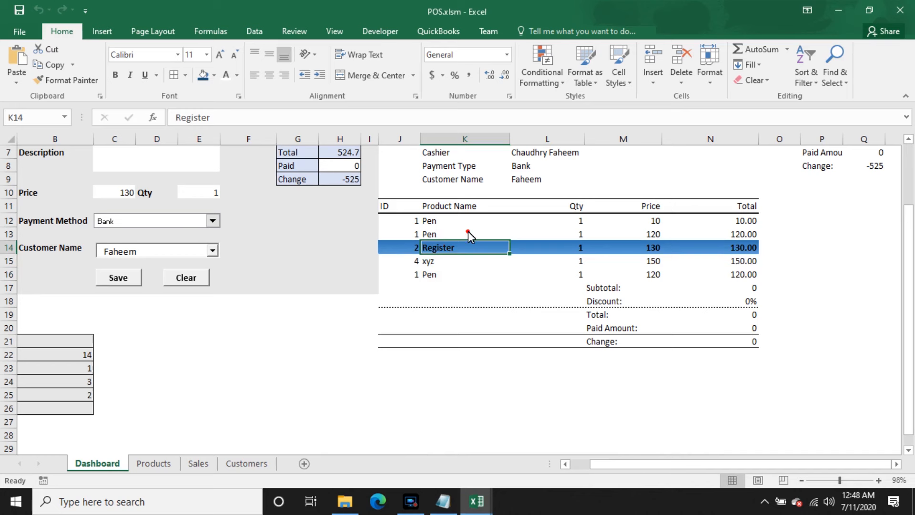
pyautogui.click(468, 233)
pyautogui.click(468, 261)
pyautogui.click(468, 275)
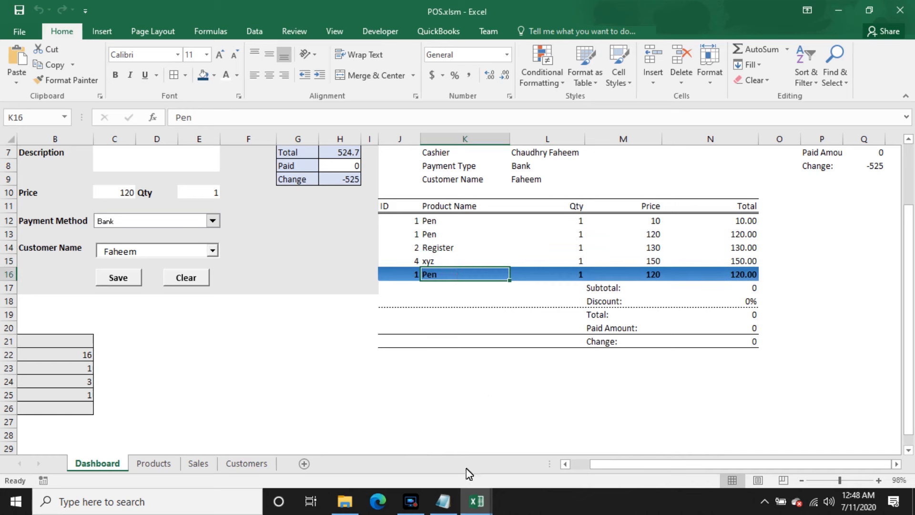
# Step: Pick the Register line, then examine Target in the code's If line
pyautogui.moveTo(476, 501)
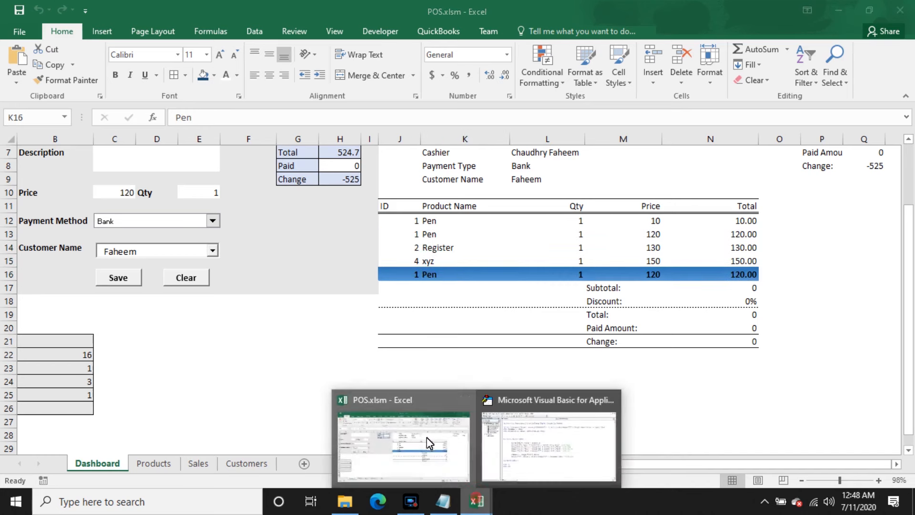
pyautogui.click(532, 447)
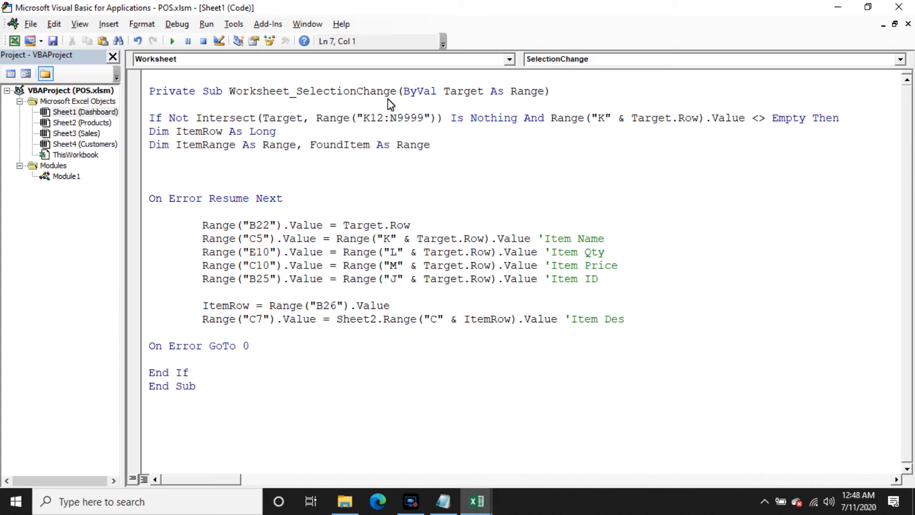
pyautogui.moveTo(478, 506)
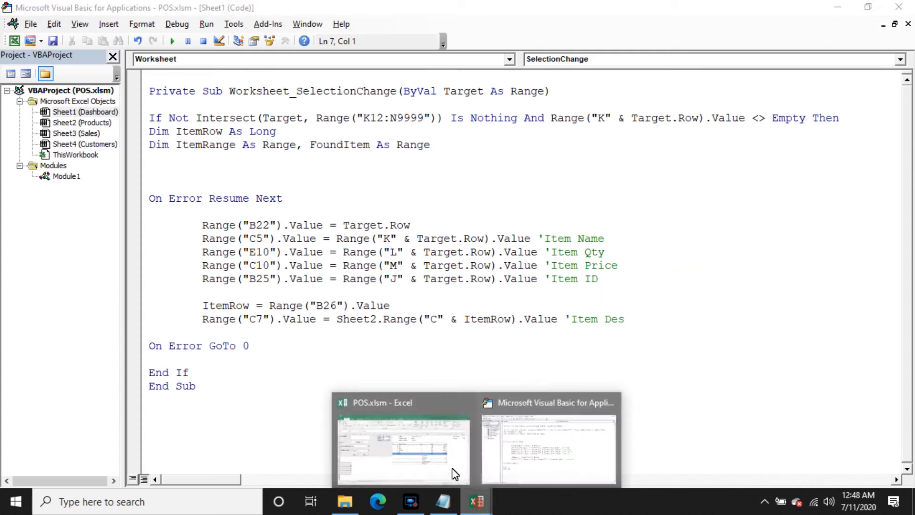
pyautogui.click(415, 444)
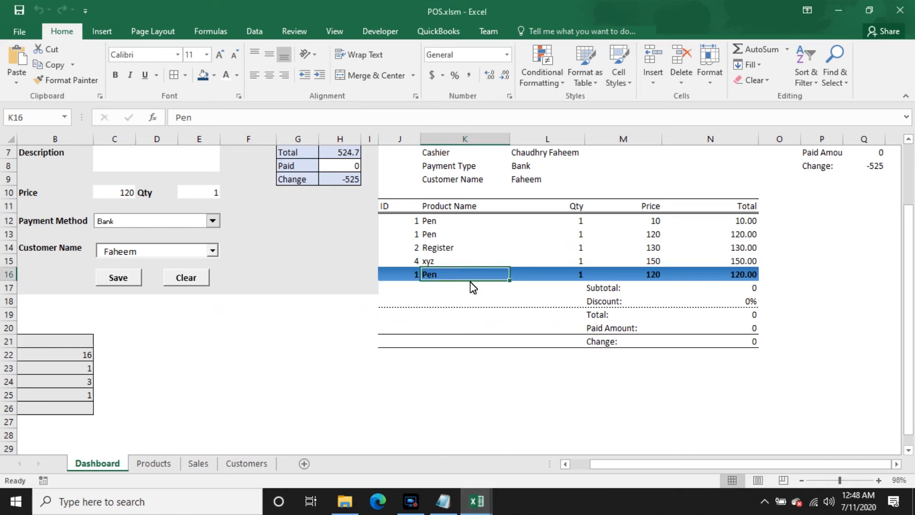
pyautogui.click(433, 251)
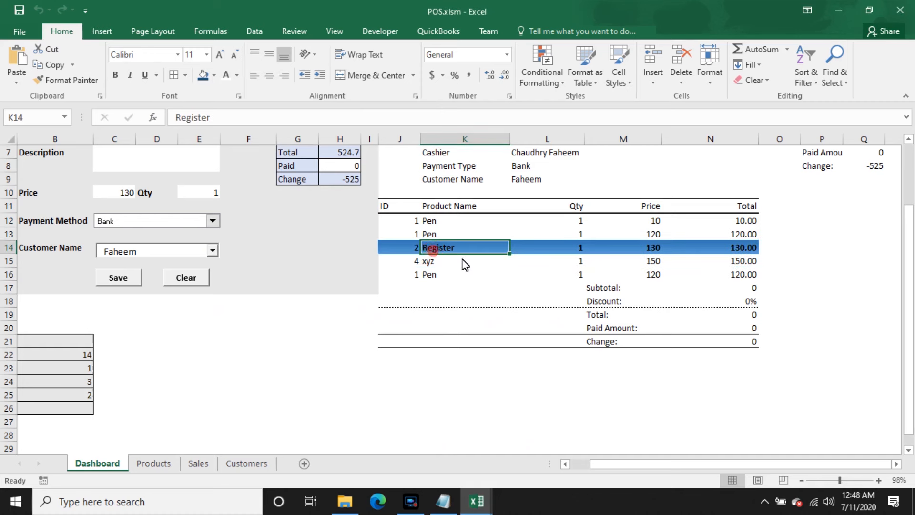
pyautogui.moveTo(488, 508)
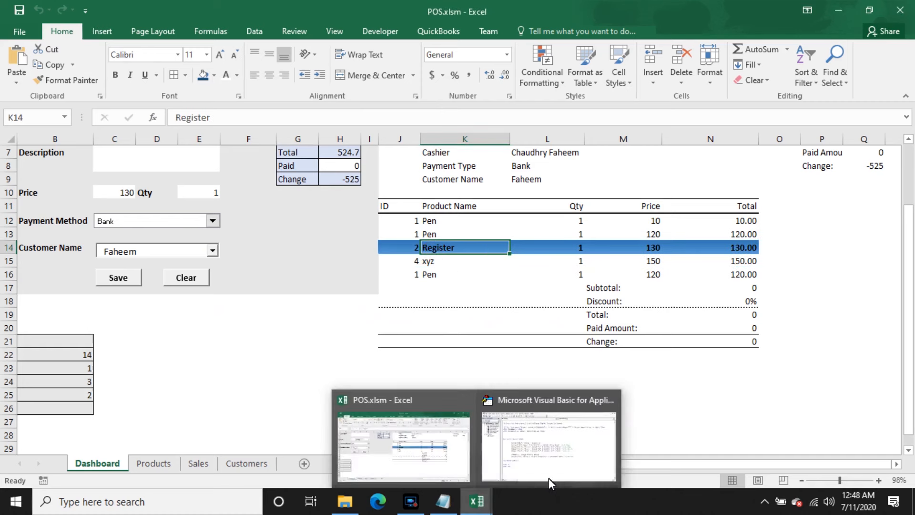
pyautogui.click(562, 465)
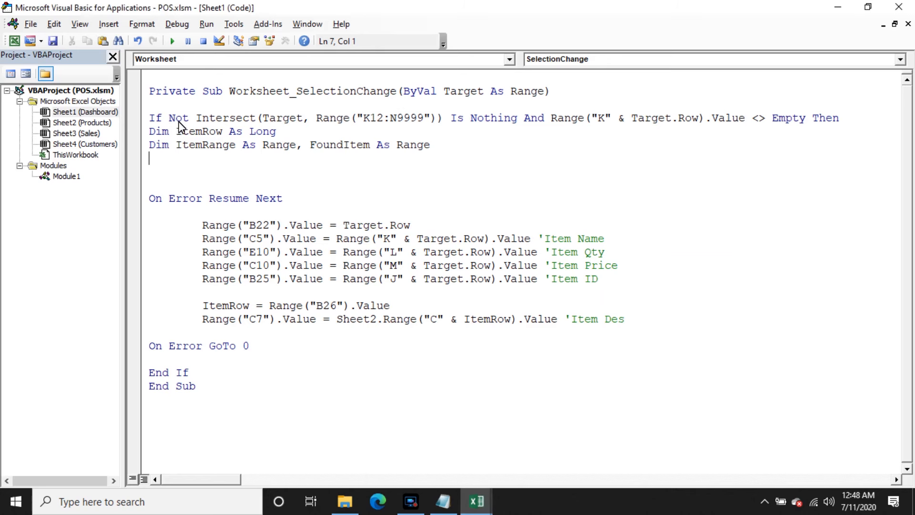
pyautogui.doubleClick(301, 120)
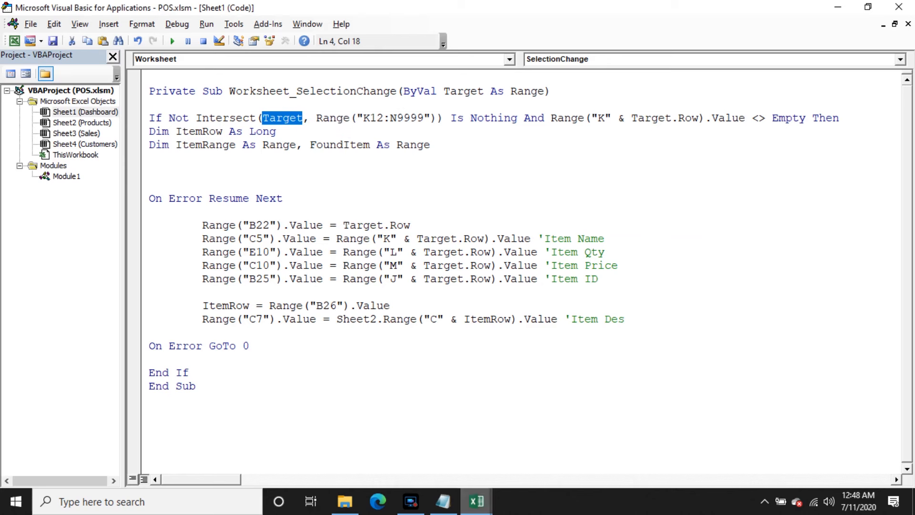
# Step: Pick the first Pen line and check the formula behind the Change value
pyautogui.moveTo(475, 509)
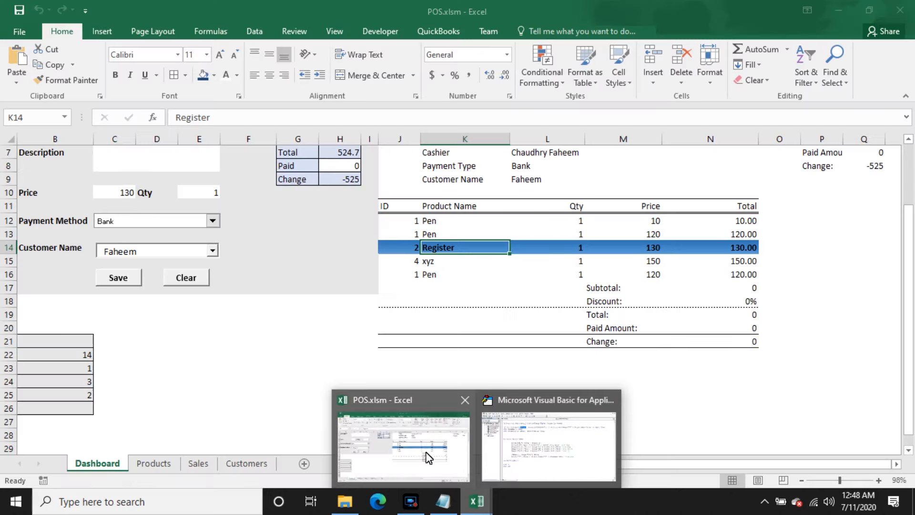
pyautogui.click(429, 458)
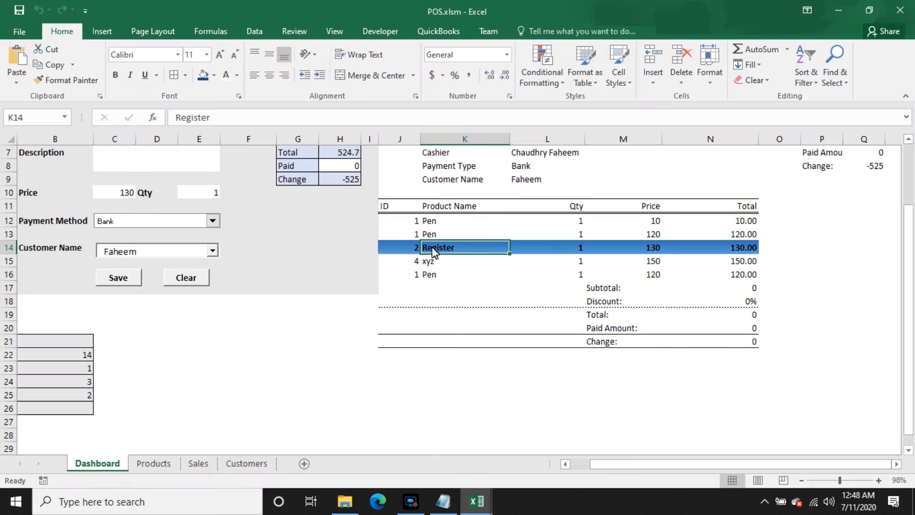
pyautogui.click(450, 224)
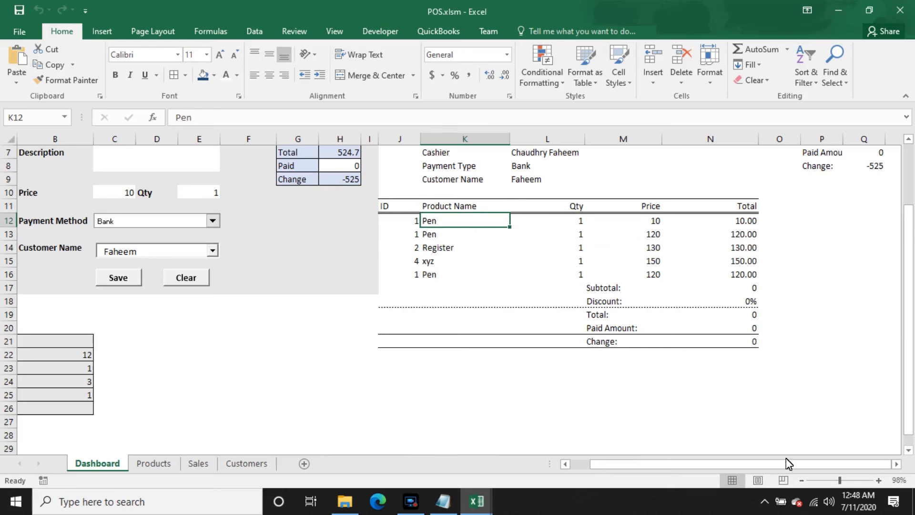
pyautogui.moveTo(479, 503)
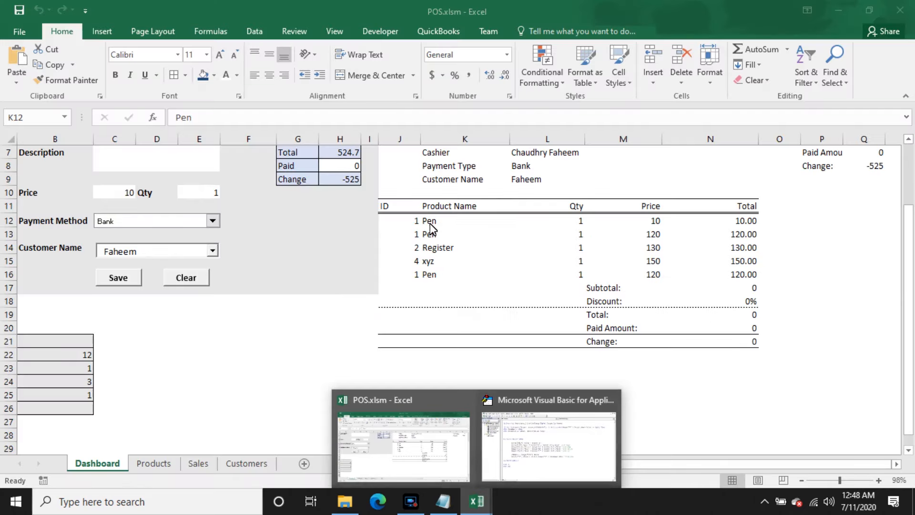
pyautogui.click(429, 221)
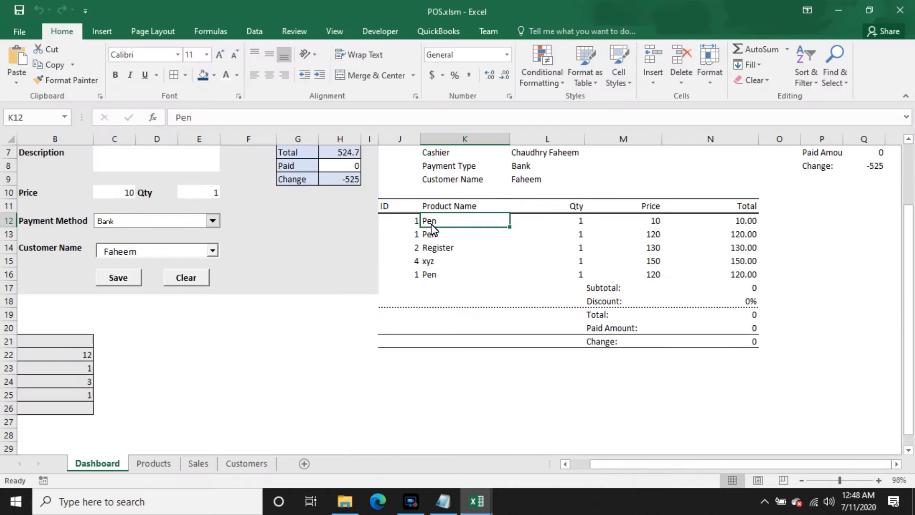
pyautogui.click(739, 341)
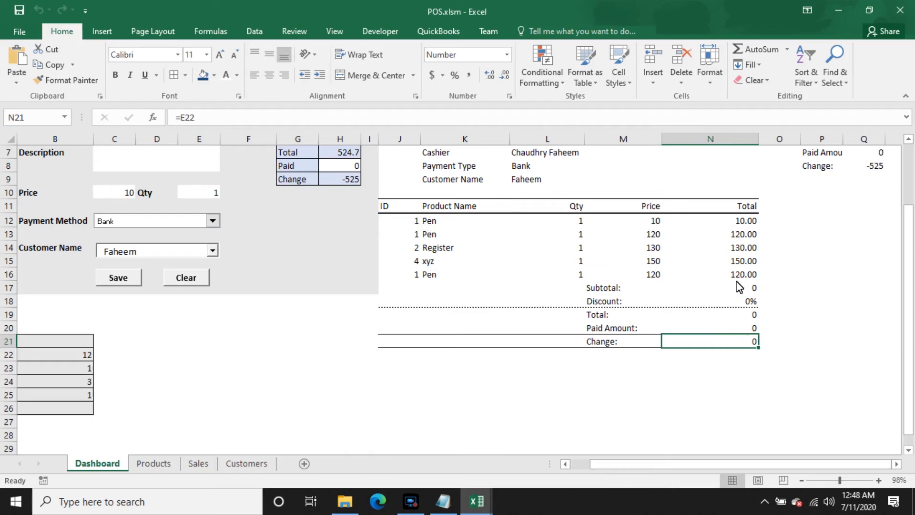
pyautogui.click(475, 501)
pyautogui.click(567, 455)
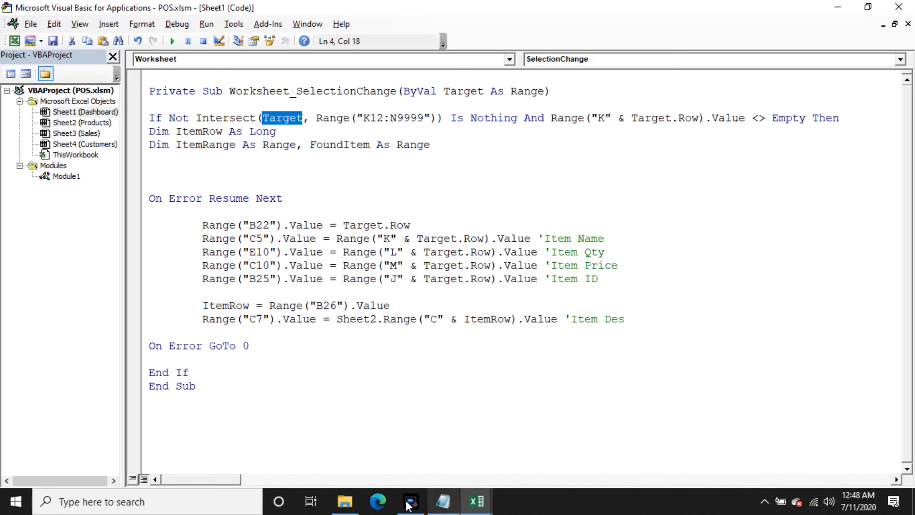
# Step: Click empty cells outside the receipt, then the last Pen, xyz and second Pen lines
pyautogui.moveTo(476, 501)
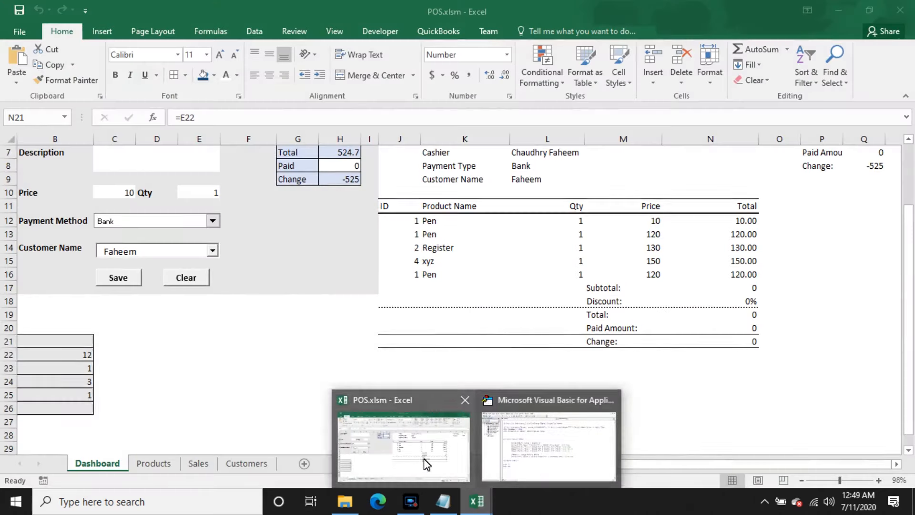
pyautogui.click(426, 464)
pyautogui.click(447, 367)
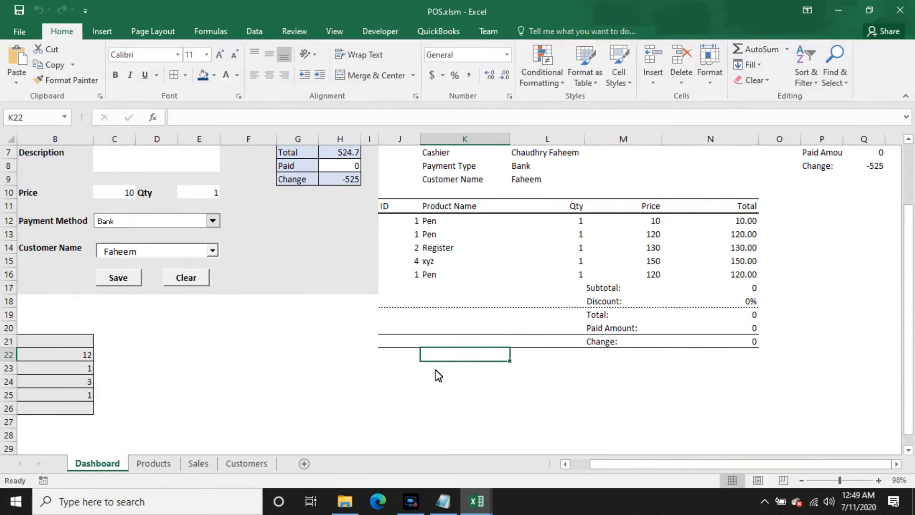
pyautogui.click(423, 369)
pyautogui.click(405, 369)
pyautogui.click(461, 369)
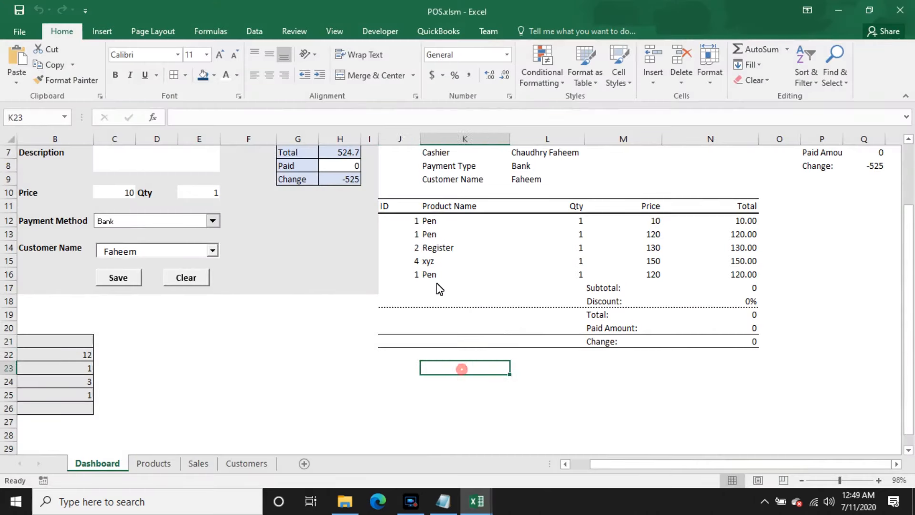
pyautogui.click(437, 276)
pyautogui.click(450, 257)
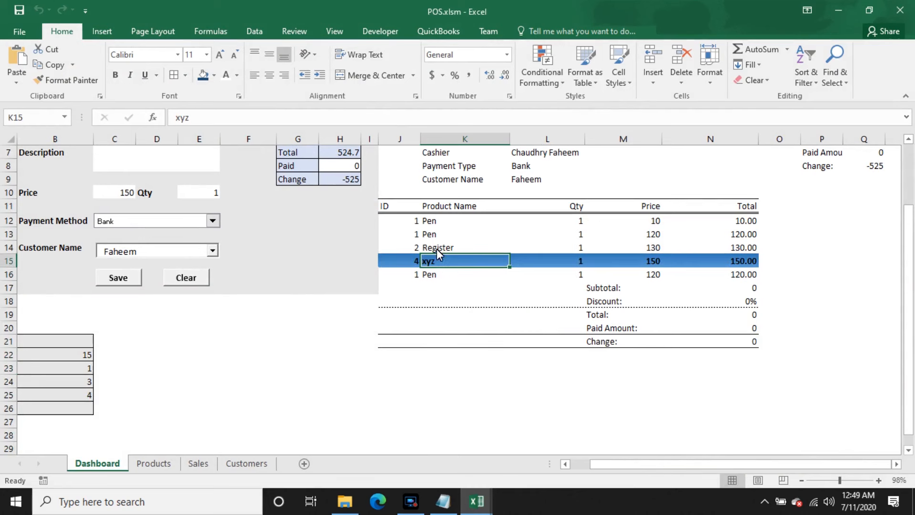
pyautogui.click(455, 235)
pyautogui.click(455, 258)
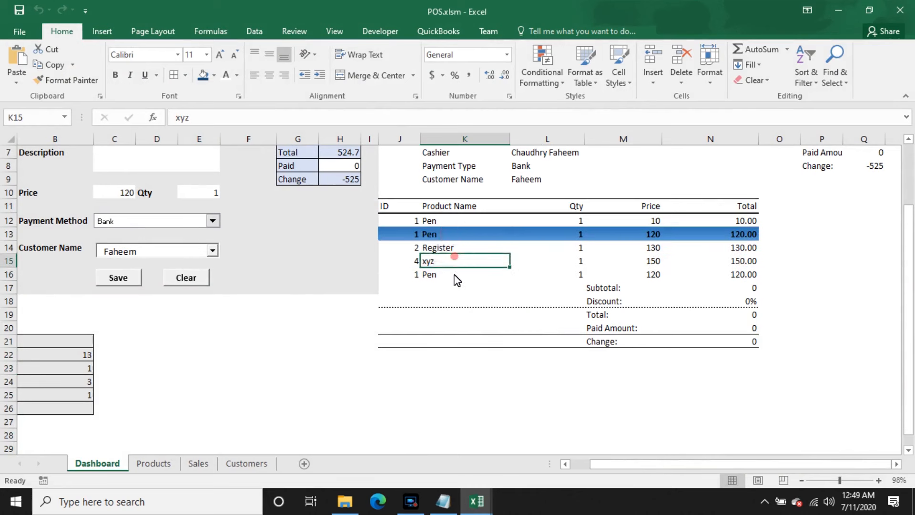
pyautogui.click(438, 275)
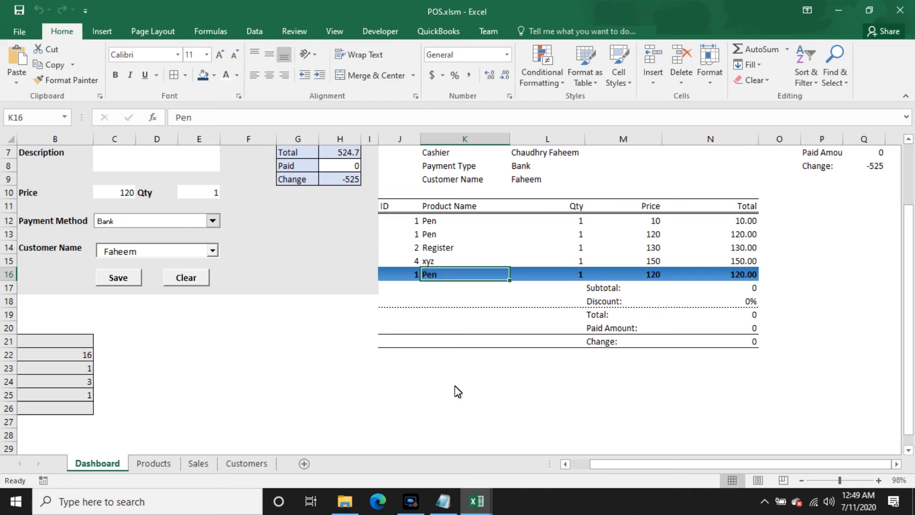
# Step: Alternate between empty cells below the receipt and the Register, xyz and last Pen lines
pyautogui.click(434, 301)
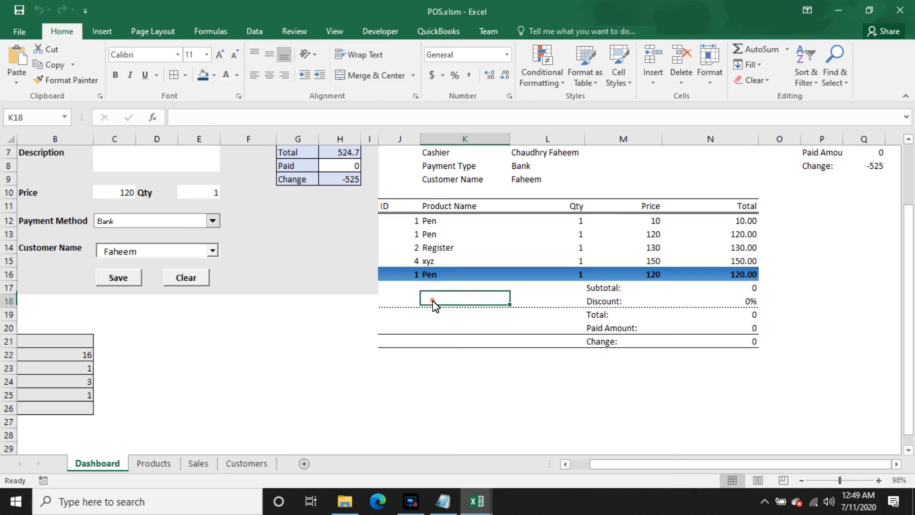
pyautogui.click(482, 356)
pyautogui.click(447, 369)
pyautogui.click(447, 246)
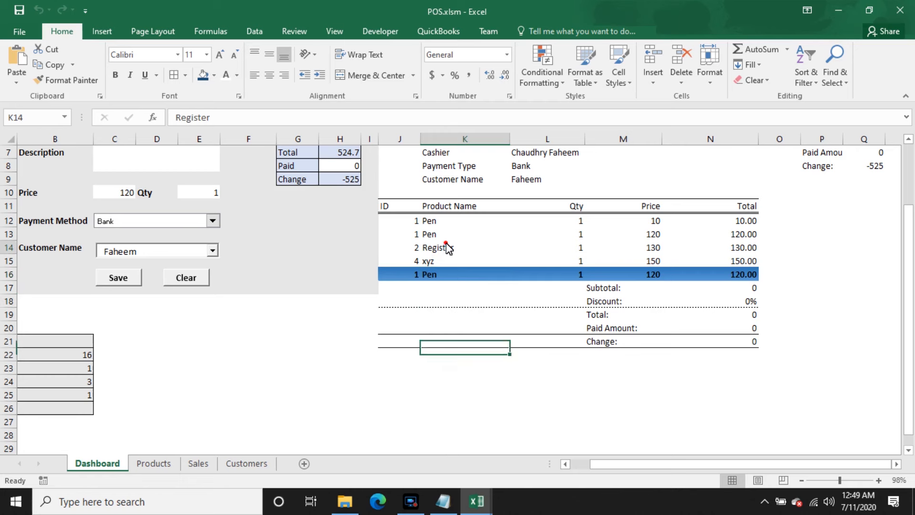
pyautogui.click(443, 260)
pyautogui.click(445, 286)
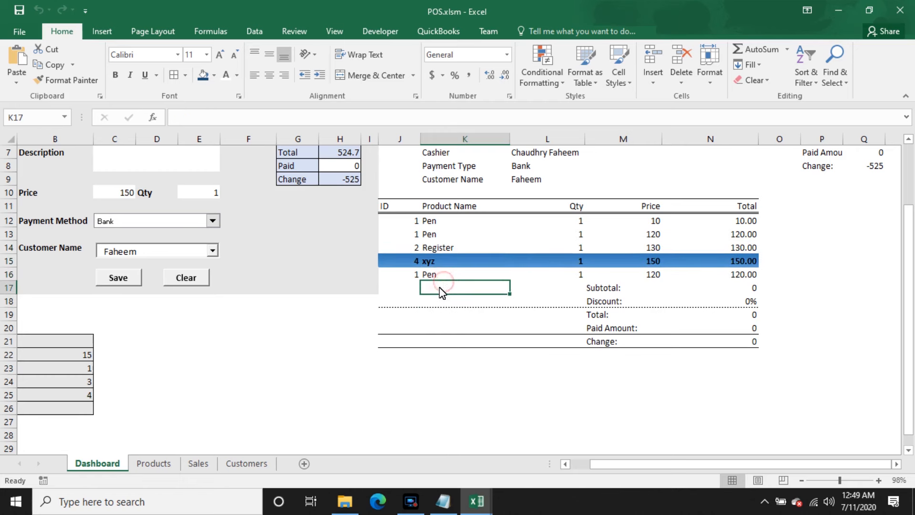
pyautogui.click(454, 274)
pyautogui.moveTo(479, 498)
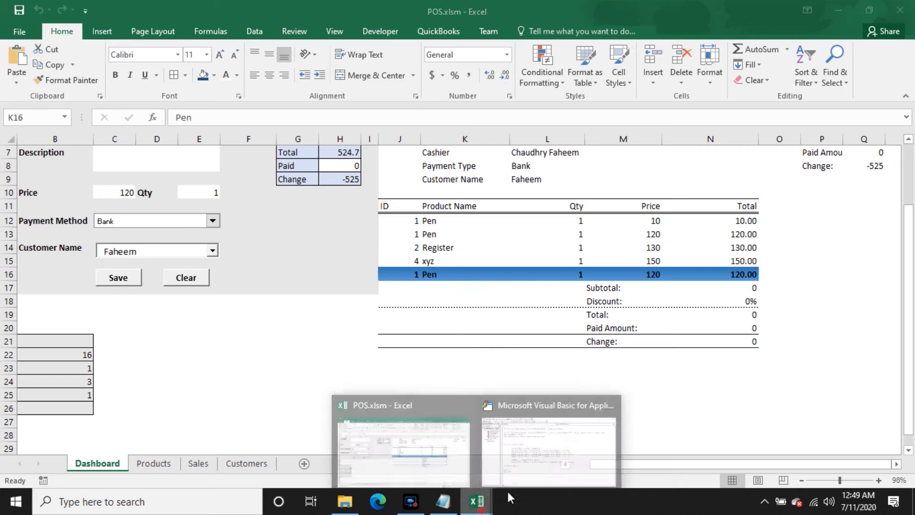
pyautogui.moveTo(559, 472)
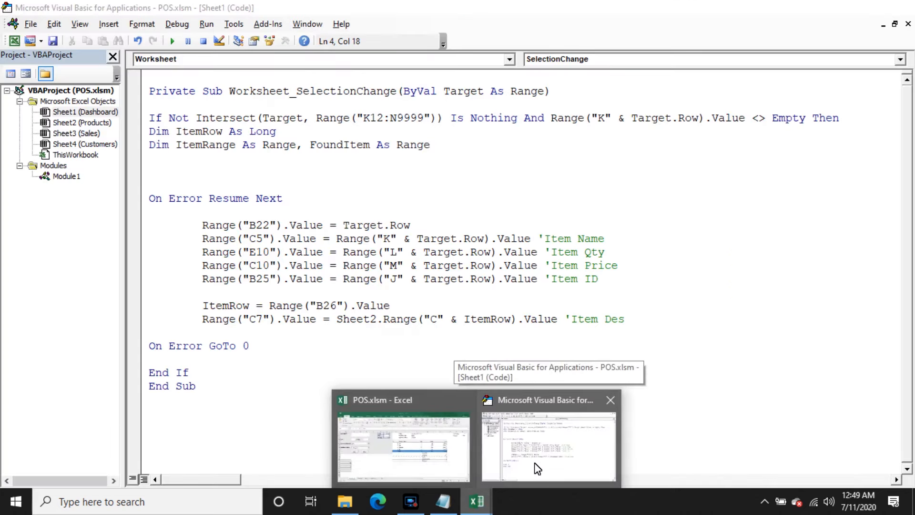
# Step: Review the ItemRow declaration in the SelectionChange code, then inspect the B23 receipt number formula
pyautogui.click(538, 468)
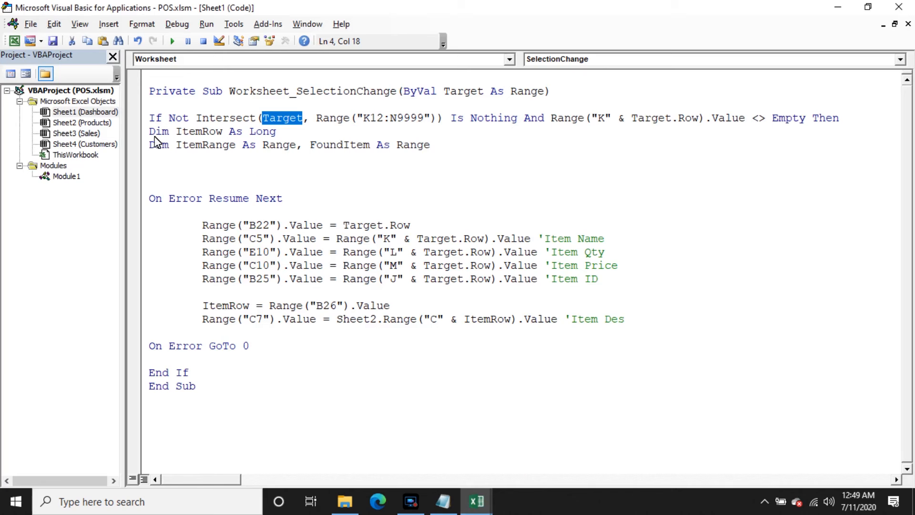
pyautogui.click(222, 133)
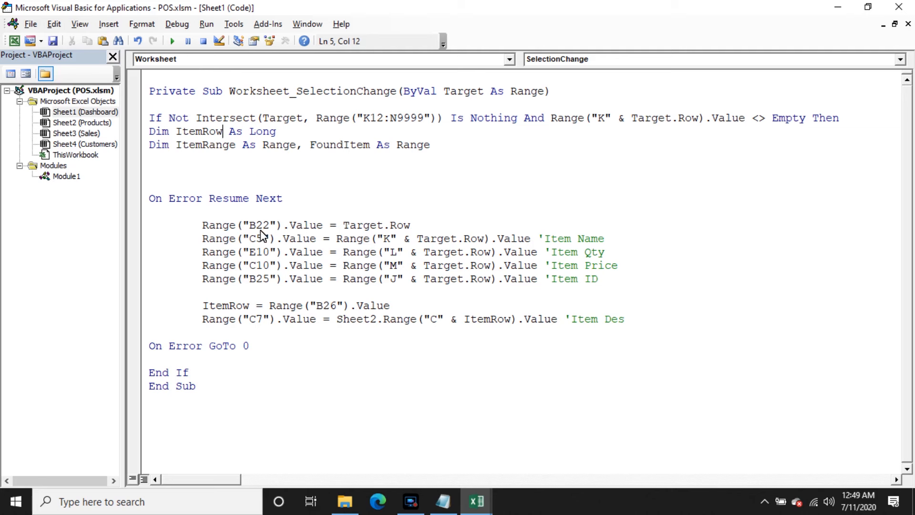
pyautogui.moveTo(476, 502)
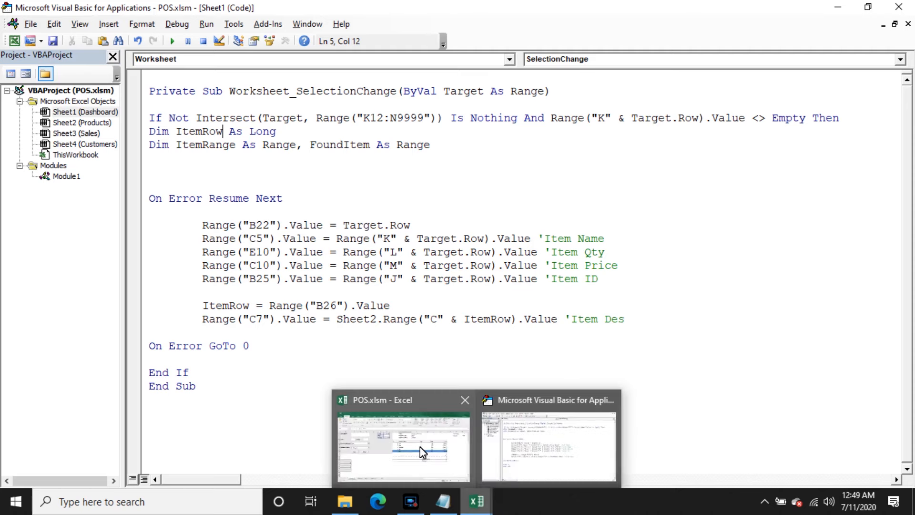
pyautogui.click(419, 446)
pyautogui.click(42, 364)
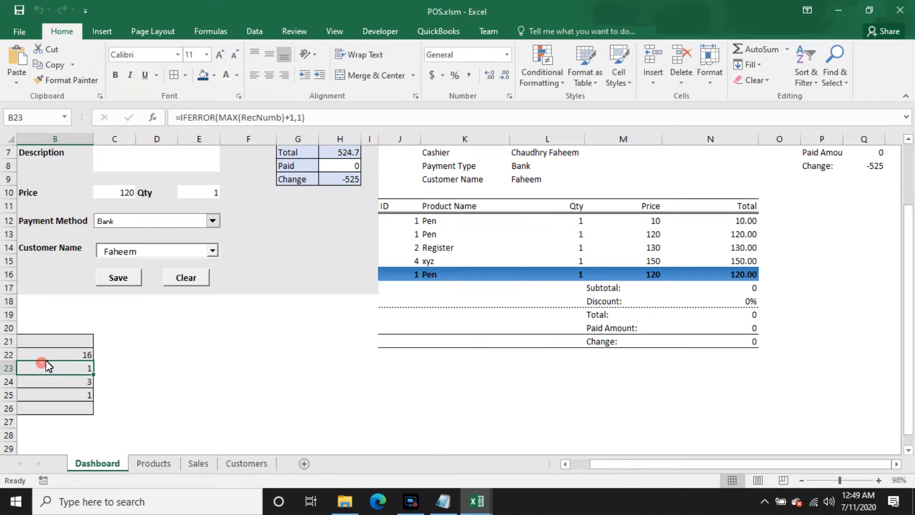
# Step: Watch the Receipt Row in B22 while picking the Register and xyz lines
pyautogui.click(45, 354)
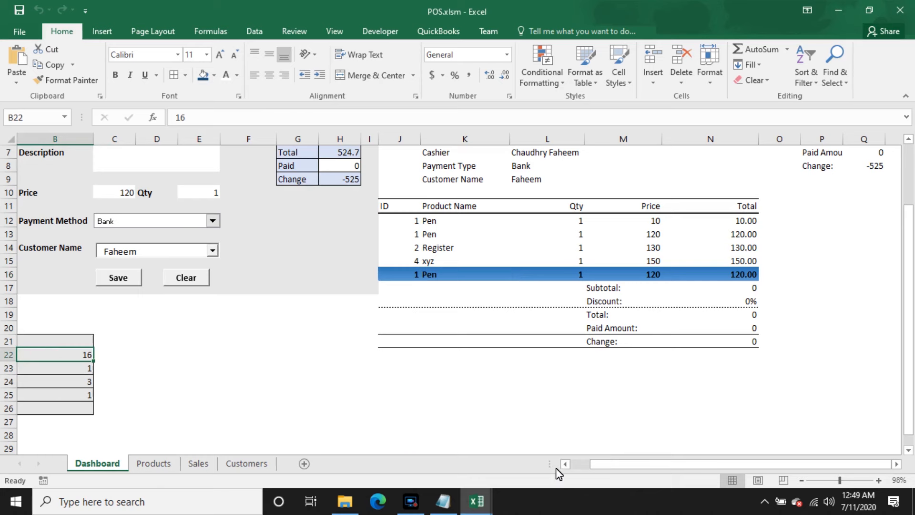
pyautogui.click(585, 468)
pyautogui.moveTo(477, 501)
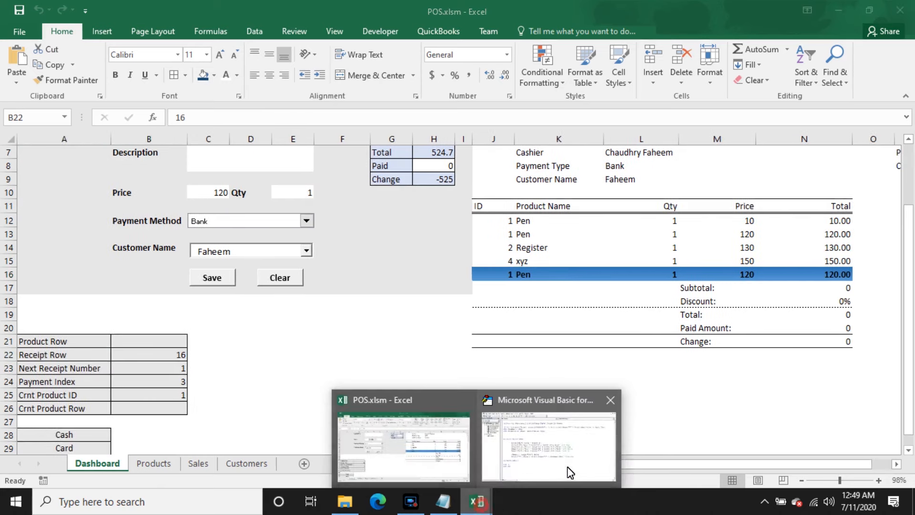
pyautogui.click(571, 471)
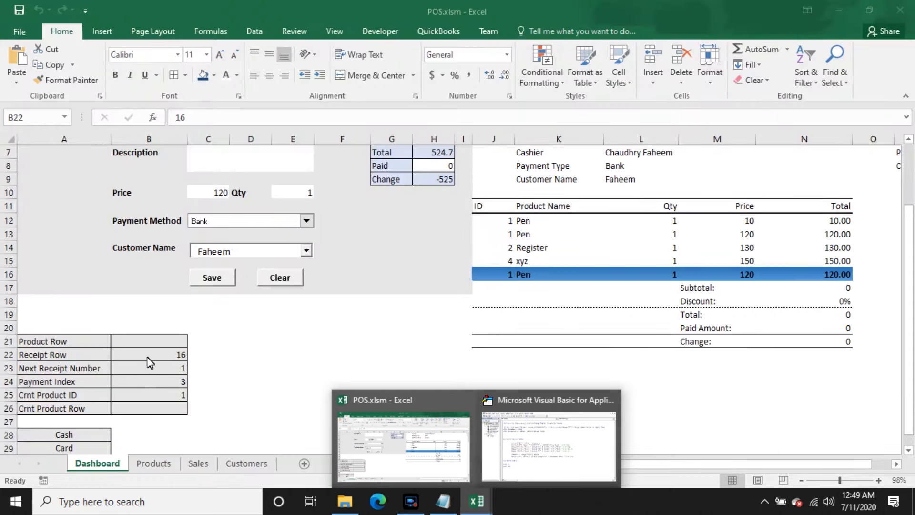
pyautogui.click(148, 357)
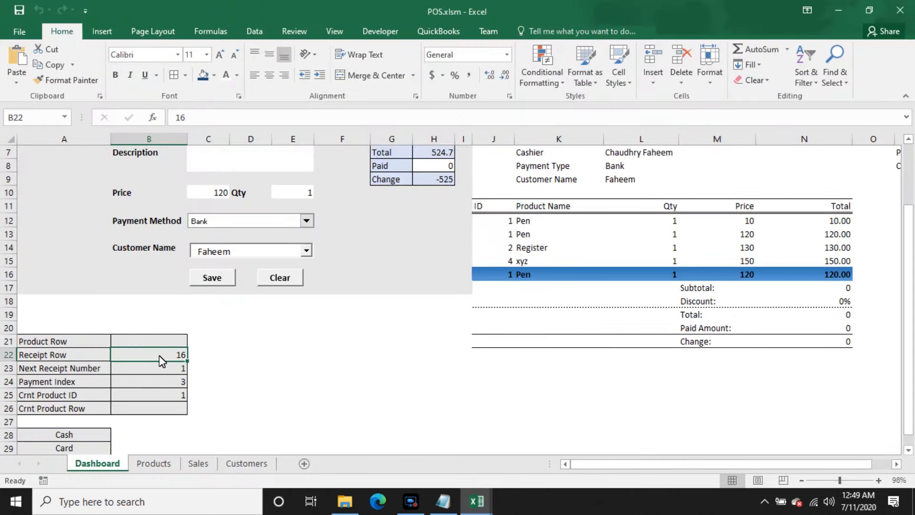
pyautogui.click(572, 249)
pyautogui.click(565, 261)
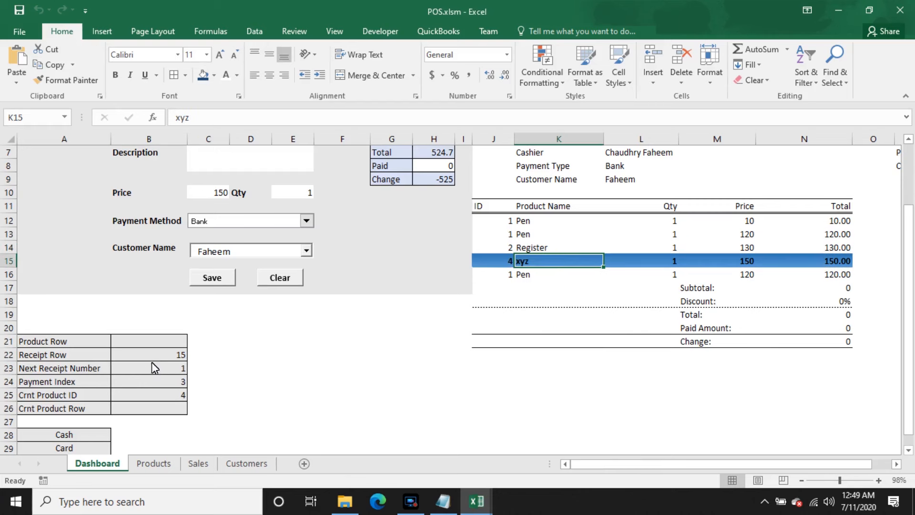
pyautogui.click(175, 363)
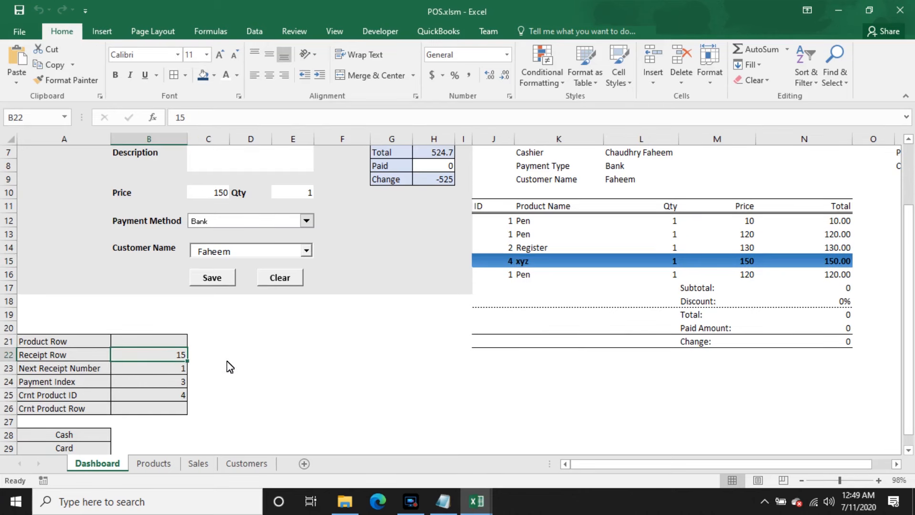
# Step: Reset the Receipt Row value in B22 to 1
pyautogui.click(316, 358)
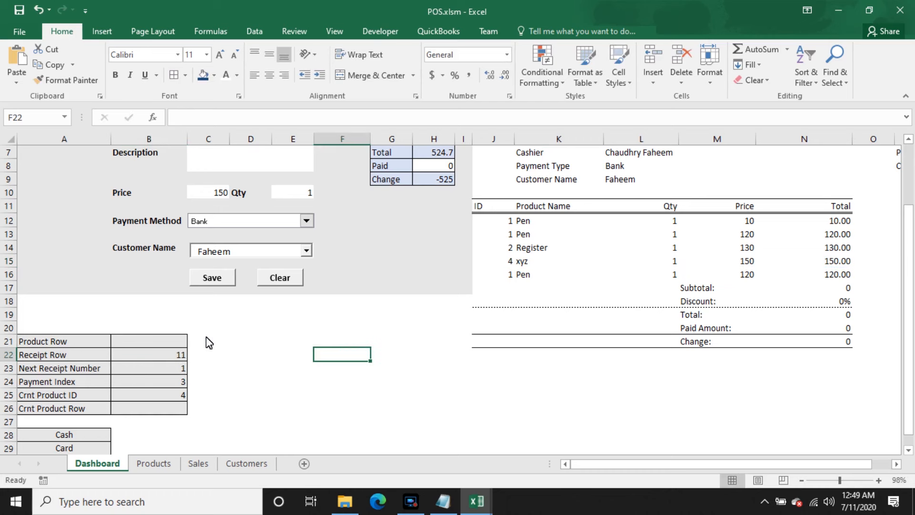
pyautogui.click(179, 352)
pyautogui.click(283, 356)
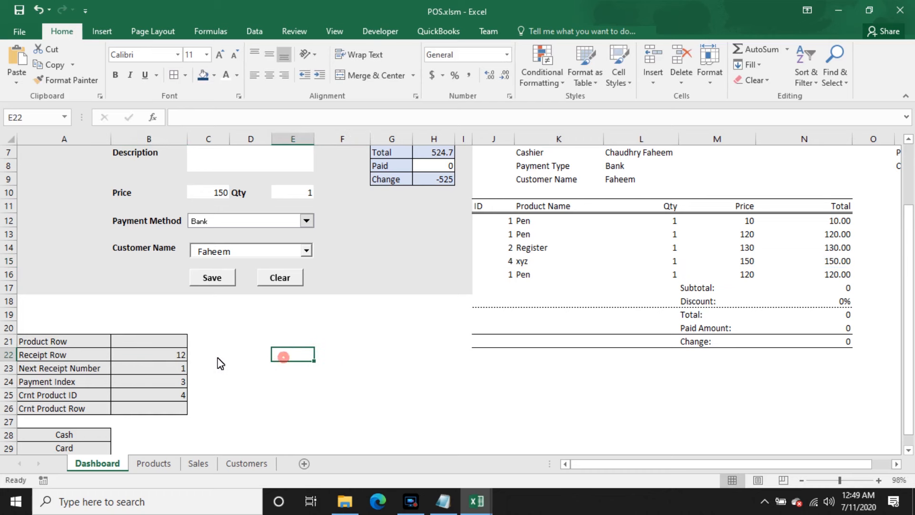
pyautogui.click(149, 356)
pyautogui.write('1')
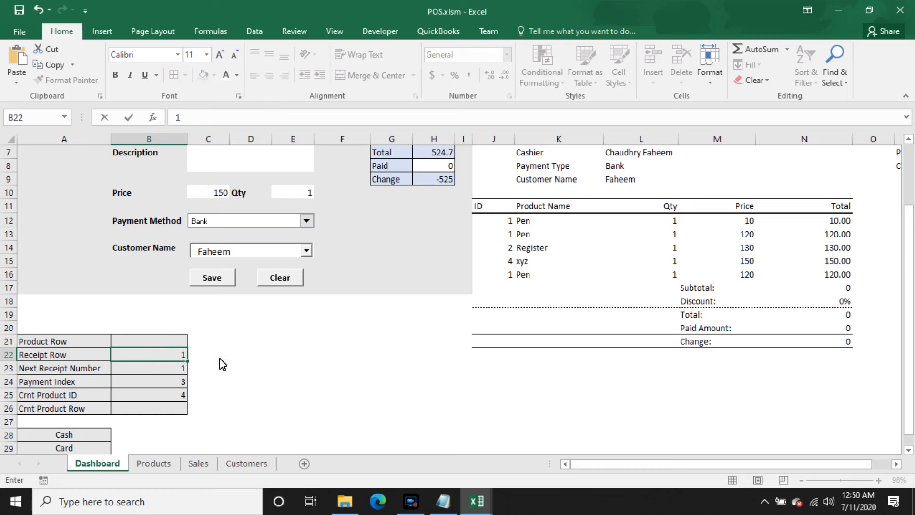
pyautogui.click(274, 368)
# Step: Pick the first Pen item and its ID on the receipt
pyautogui.click(530, 224)
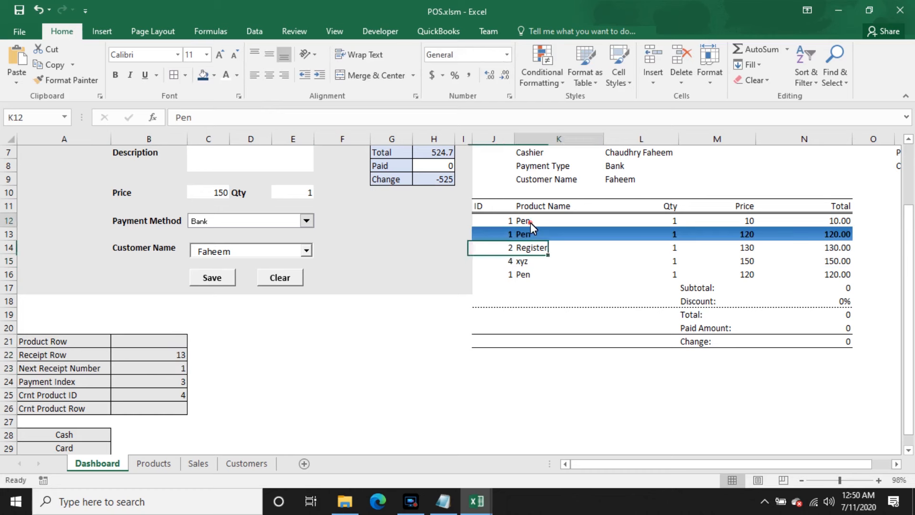
pyautogui.click(505, 222)
pyautogui.click(478, 501)
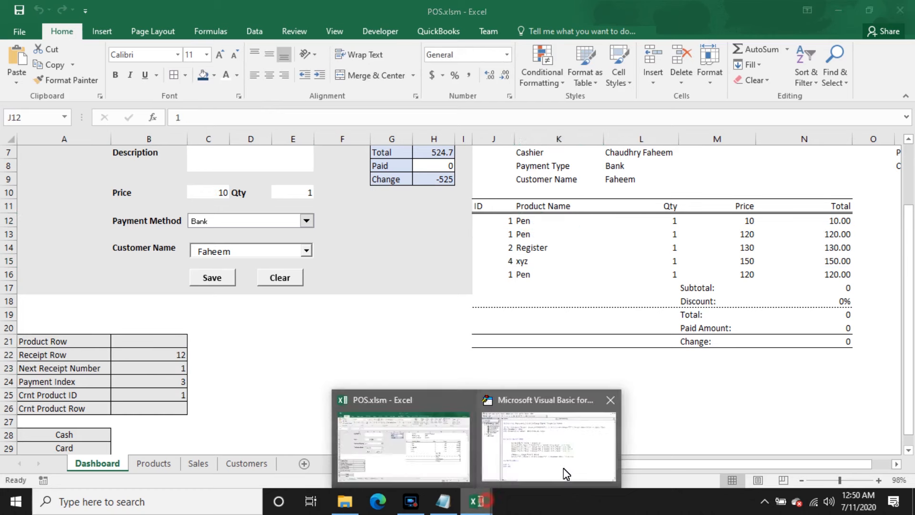
pyautogui.click(566, 473)
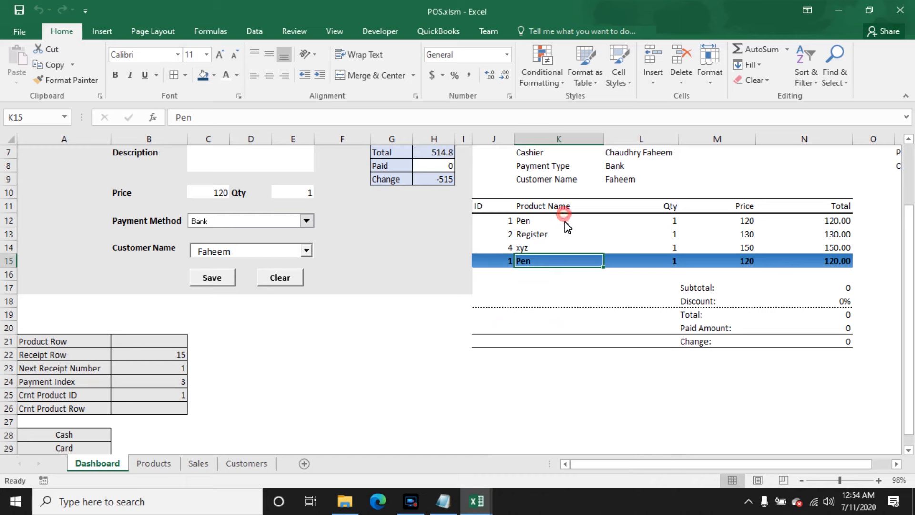
# Step: Select the first Pen item, compare the Notepad notes with the VBA code, then return to POS.xlsm
pyautogui.click(565, 222)
pyautogui.click(438, 503)
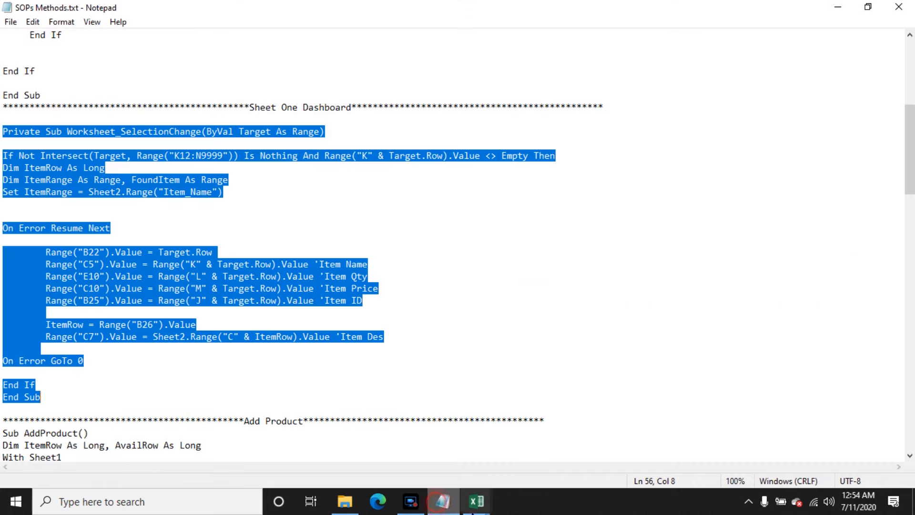
pyautogui.click(472, 502)
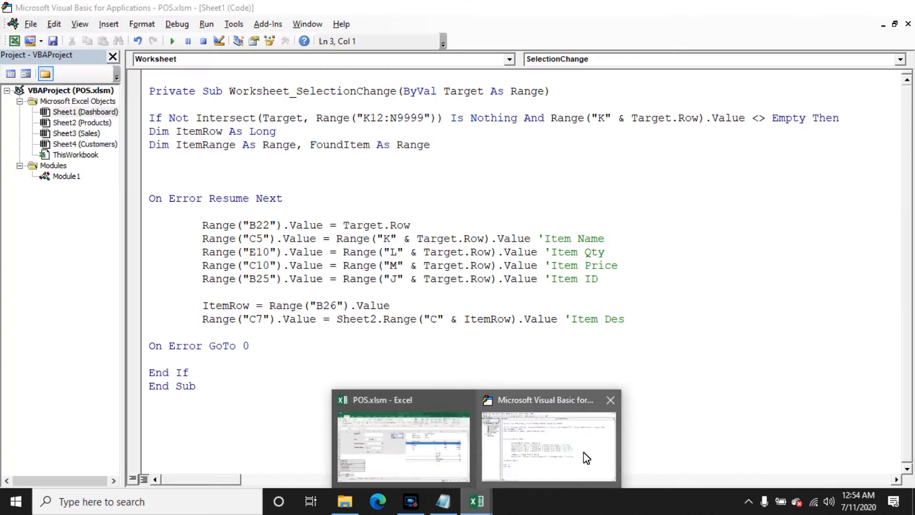
pyautogui.click(582, 453)
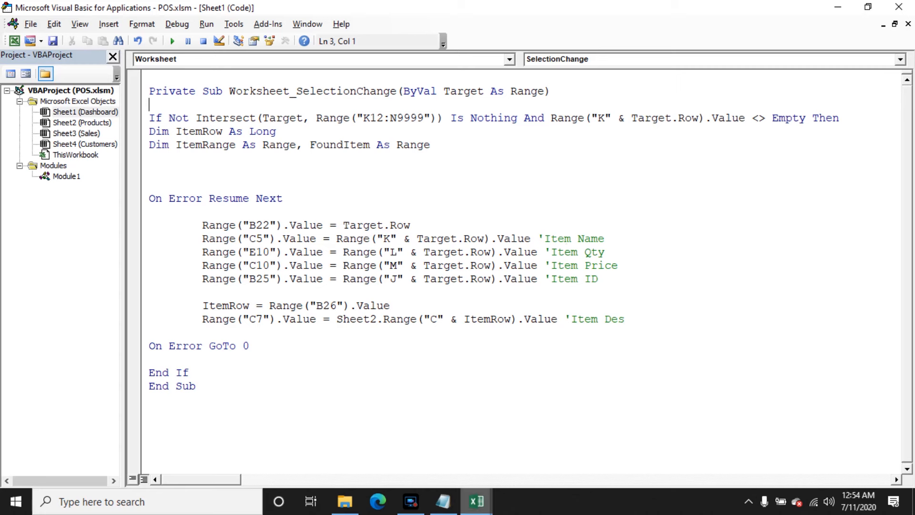
pyautogui.click(476, 501)
pyautogui.click(409, 456)
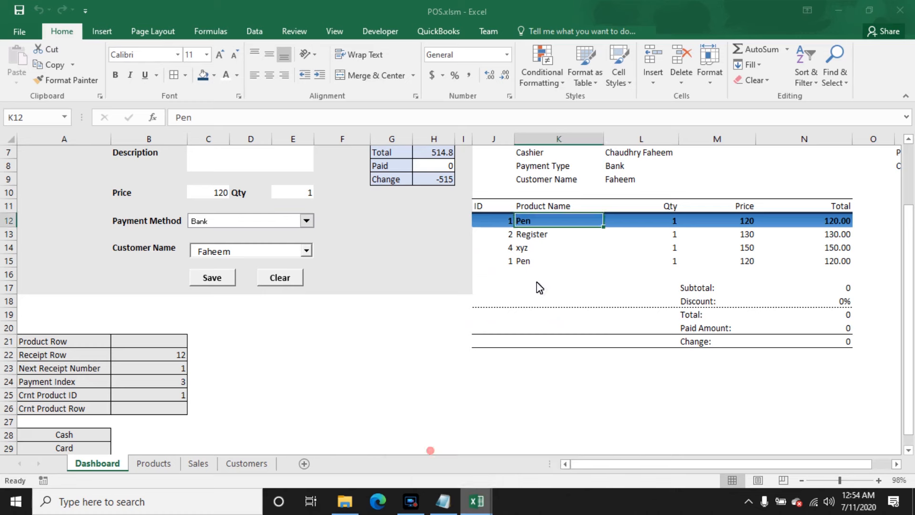
# Step: Load the Register, xyz, Pen and other receipt items one by one into the sale form
pyautogui.scroll(2, 340, 245)
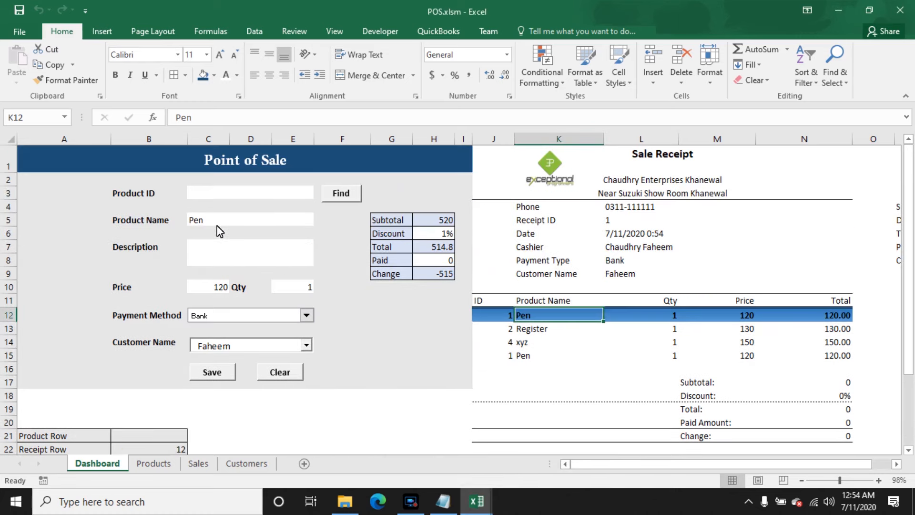
pyautogui.click(539, 330)
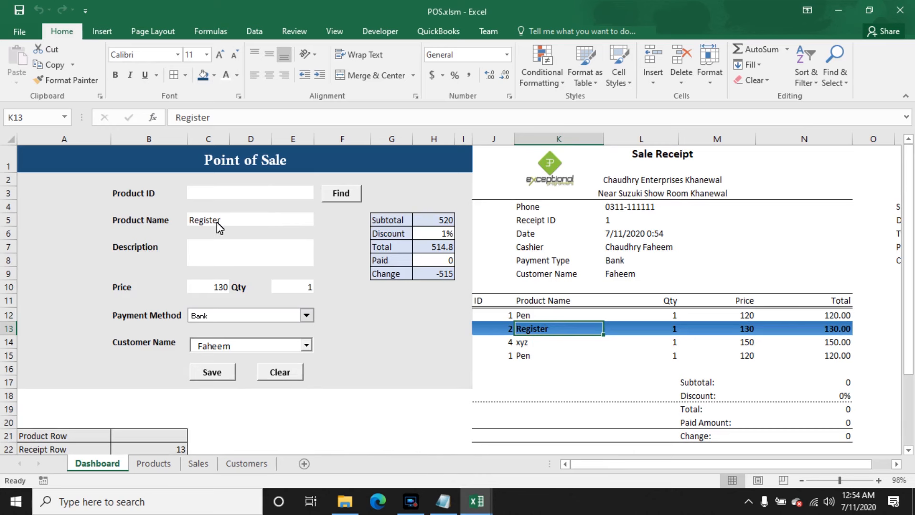
pyautogui.click(540, 344)
pyautogui.click(544, 356)
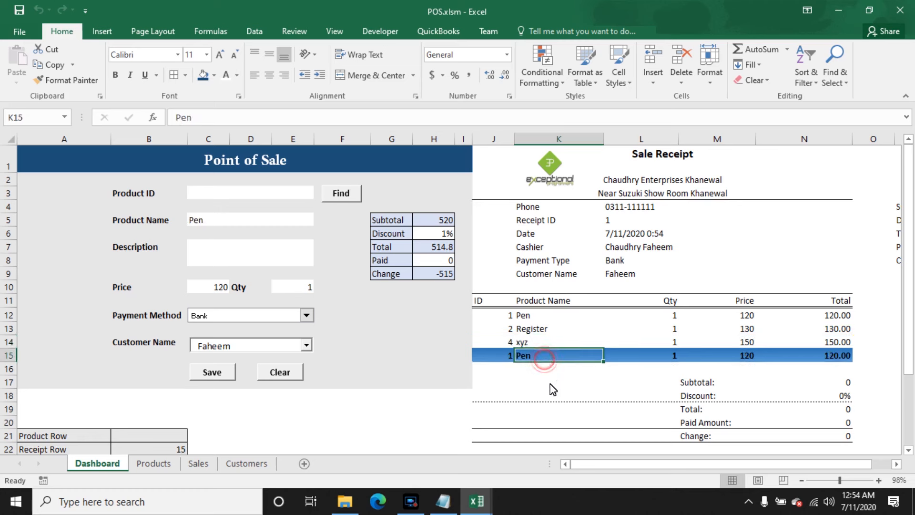
pyautogui.click(551, 385)
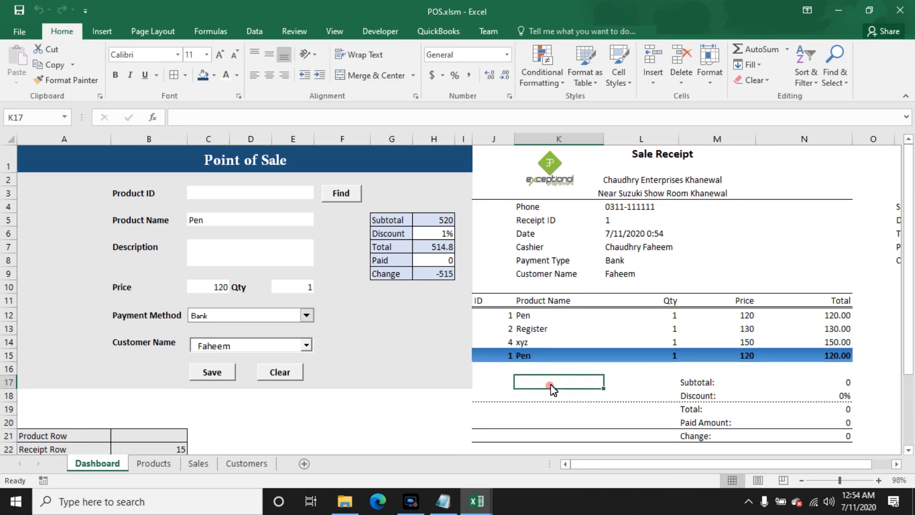
pyautogui.click(551, 345)
pyautogui.click(549, 300)
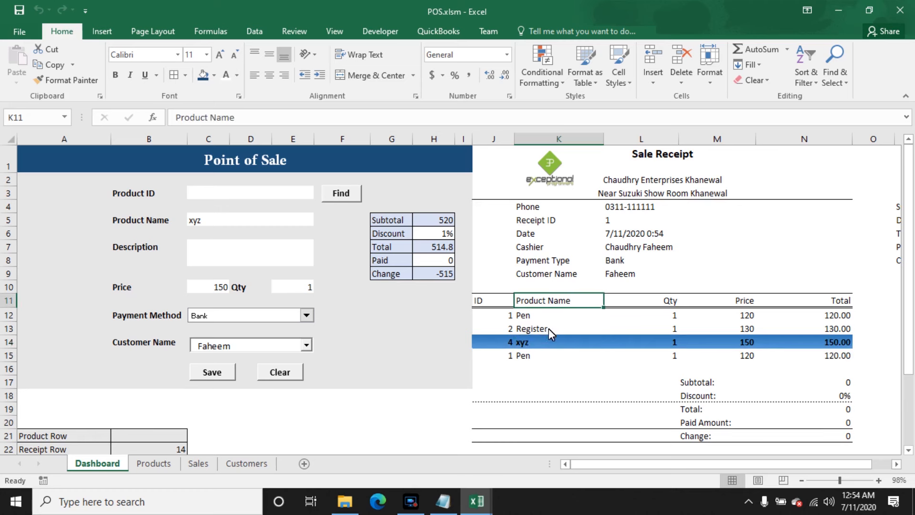
pyautogui.click(547, 317)
pyautogui.click(548, 342)
pyautogui.click(545, 328)
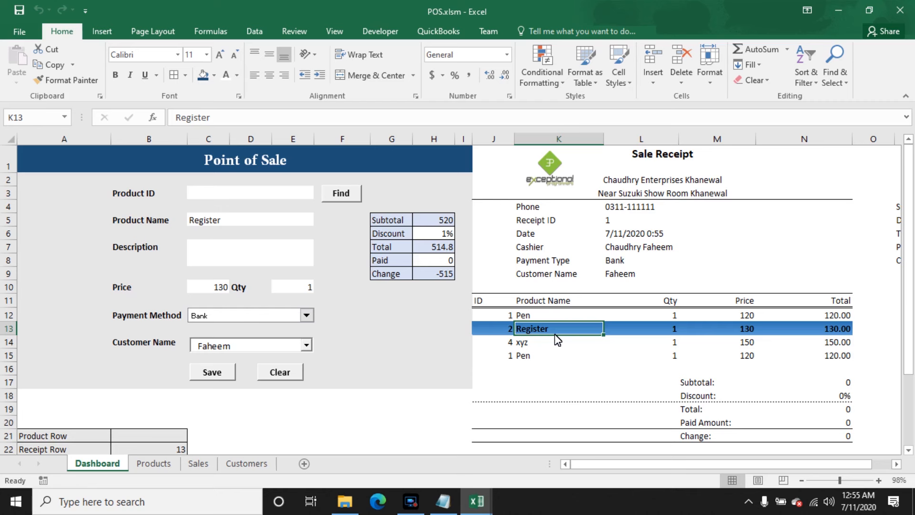
# Step: Load the xyz and last Pen items, then inspect the Product Row formula in B21
pyautogui.click(553, 344)
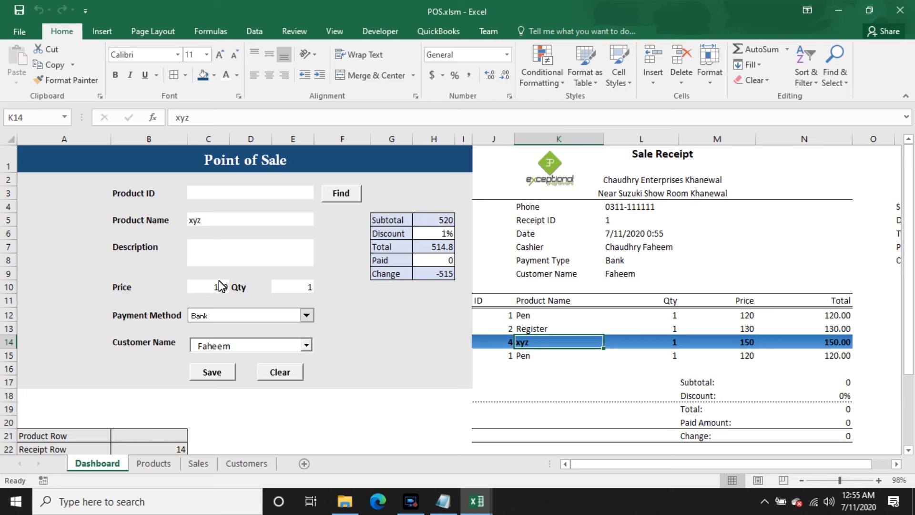
pyautogui.scroll(-2, 221, 286)
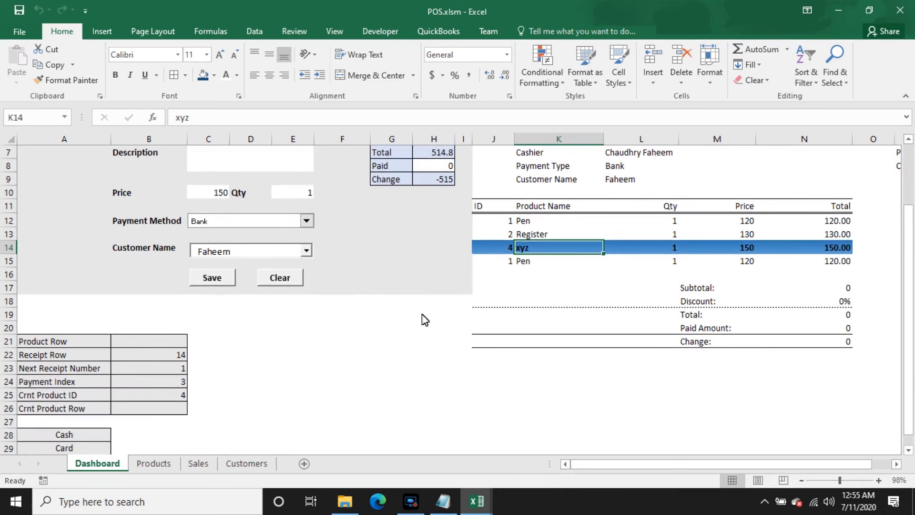
pyautogui.click(525, 263)
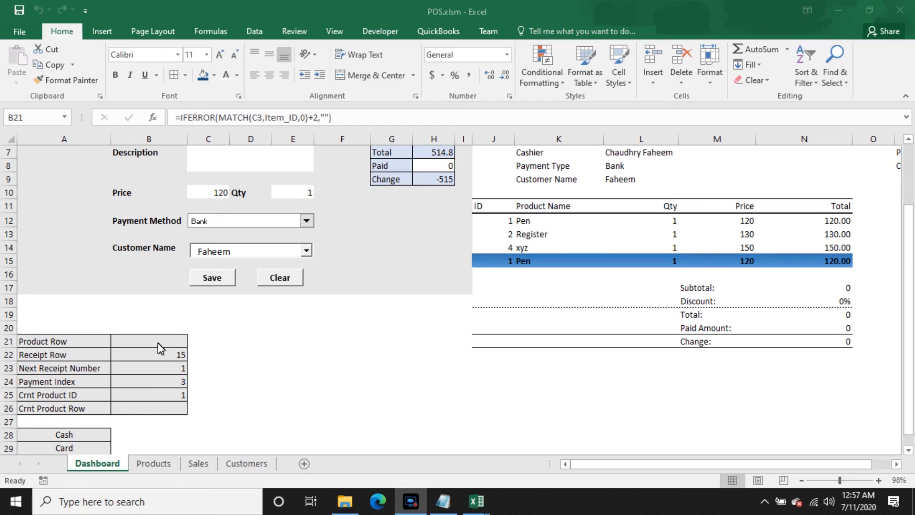
pyautogui.click(159, 344)
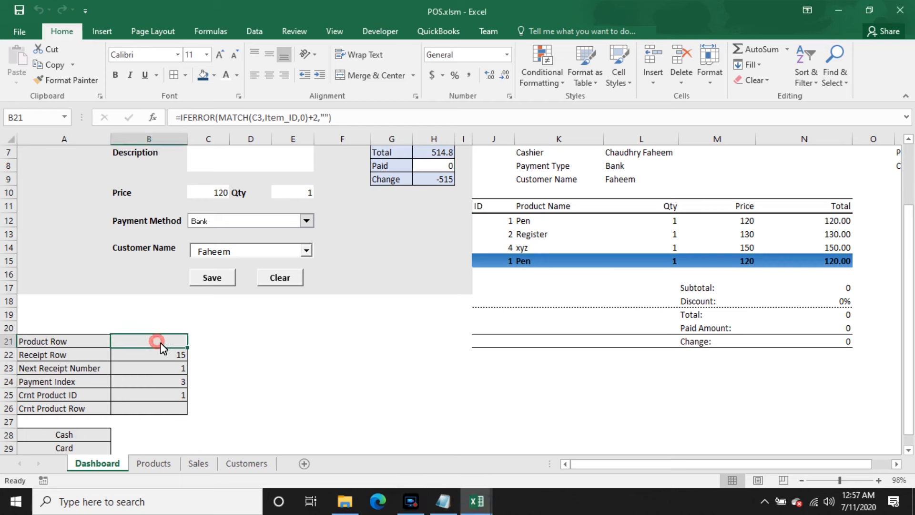
# Step: Try editing B21's Product Row formula, undoing the accidental cell references and change
pyautogui.moveTo(340, 118); pyautogui.dragTo(177, 122)
pyautogui.hotkey('ctrl', 'c')
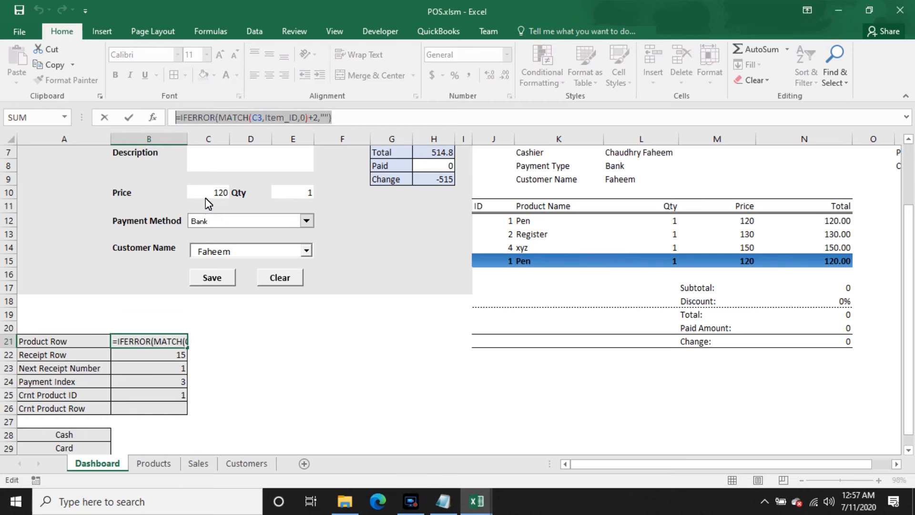
pyautogui.click(161, 409)
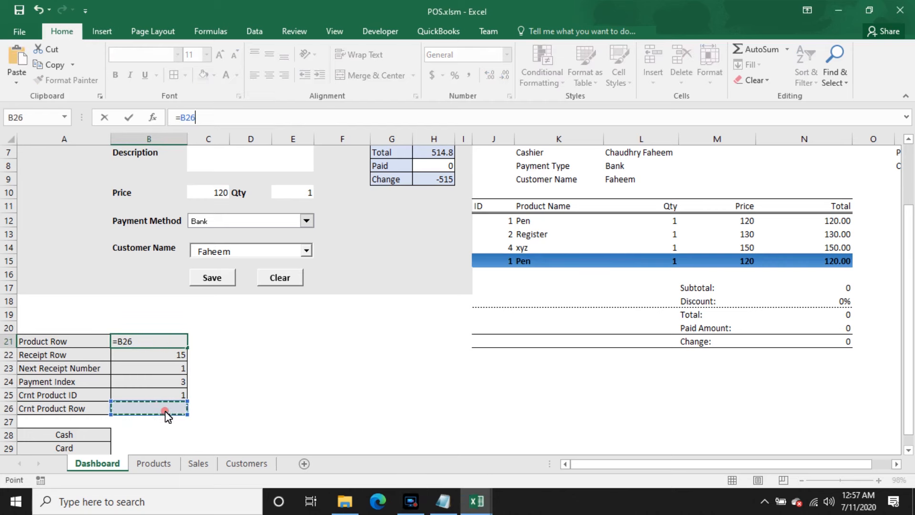
pyautogui.hotkey('ctrl', 'z')
pyautogui.click(194, 344)
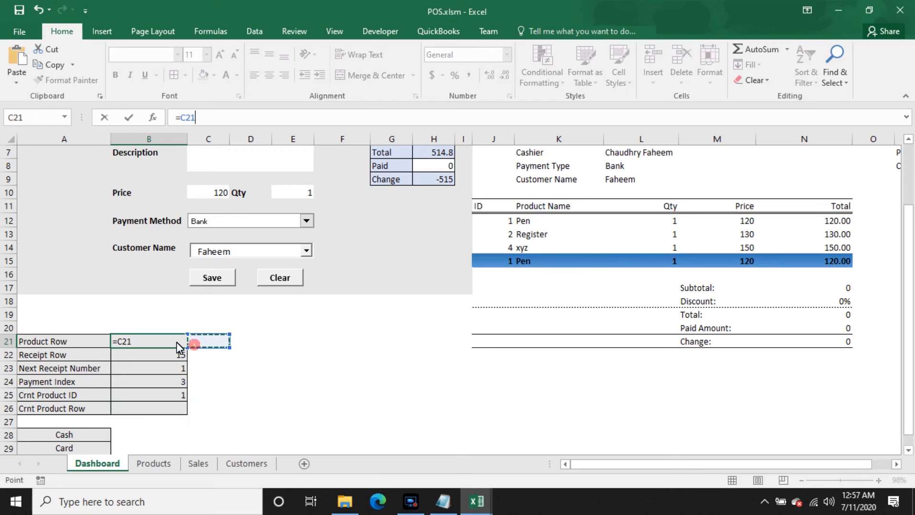
pyautogui.doubleClick(167, 341)
pyautogui.hotkey('ctrl', 'z')
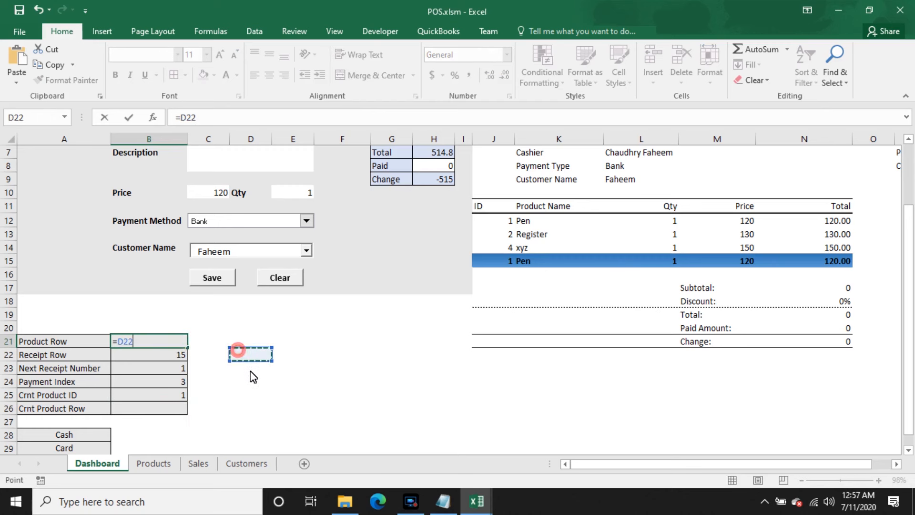
pyautogui.press('Return')
pyautogui.hotkey('ctrl', 'z')
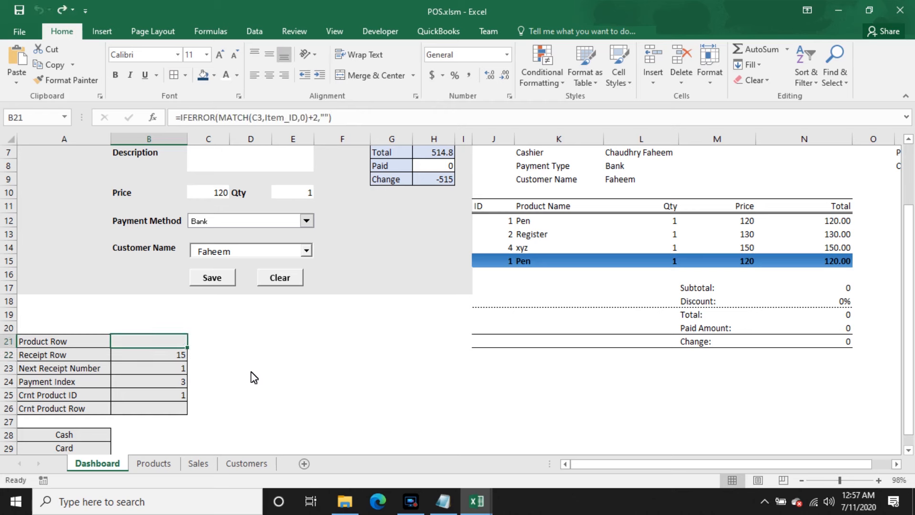
# Step: Paste B21's lookup into B26 with B25 in place of C3: =IFERROR(MATCH(B25,Item_ID,0)+2,"")
pyautogui.click(397, 119)
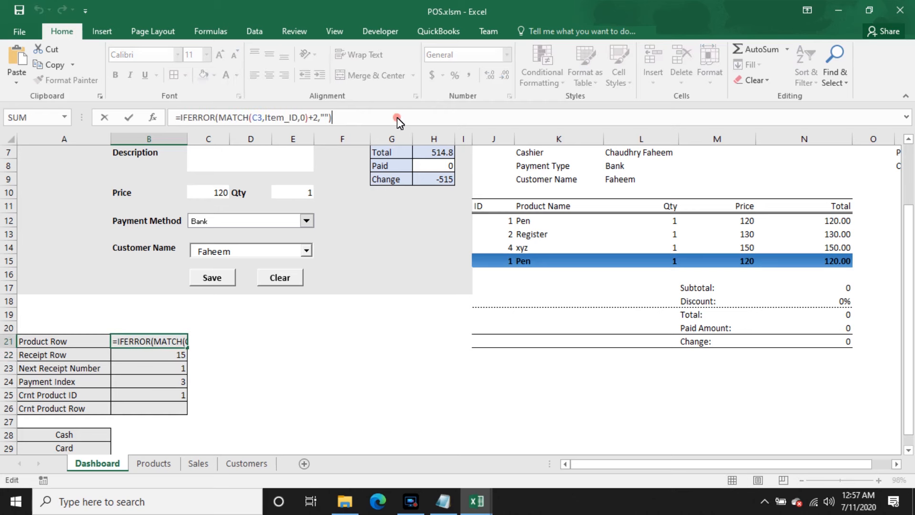
pyautogui.press('Return')
pyautogui.click(153, 408)
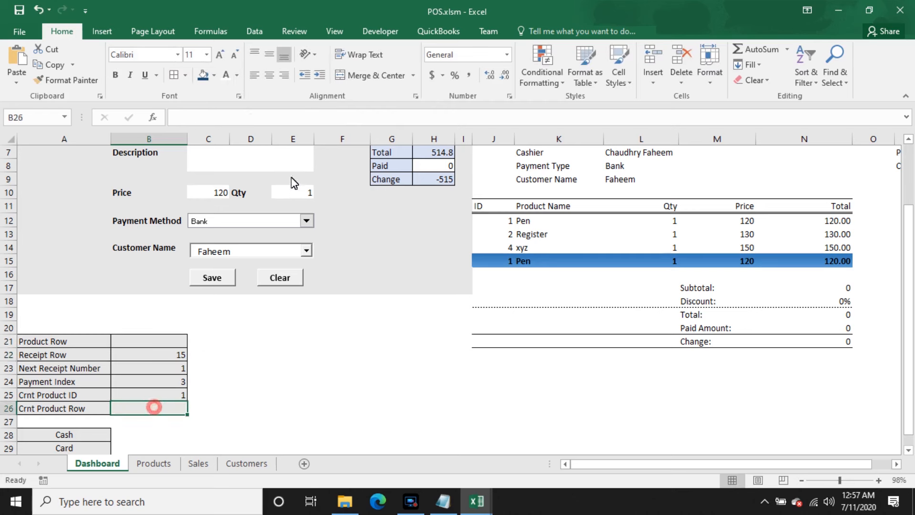
pyautogui.press('F2')
pyautogui.hotkey('ctrl', 'v')
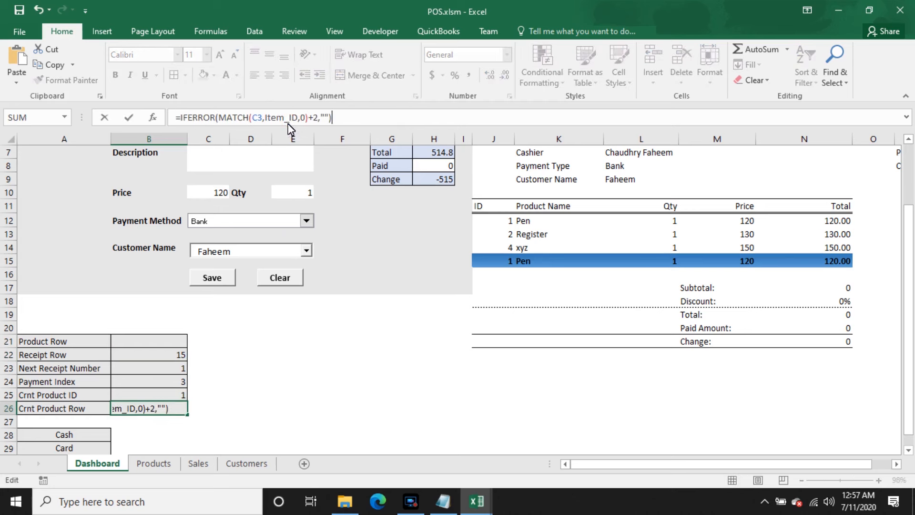
pyautogui.click(261, 118)
pyautogui.press('BackSpace')
pyautogui.press('BackSpace')
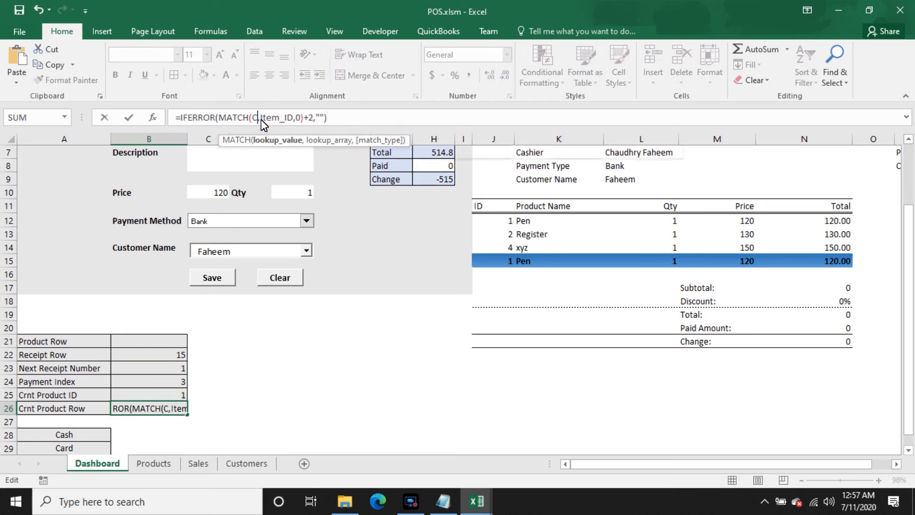
pyautogui.click(160, 398)
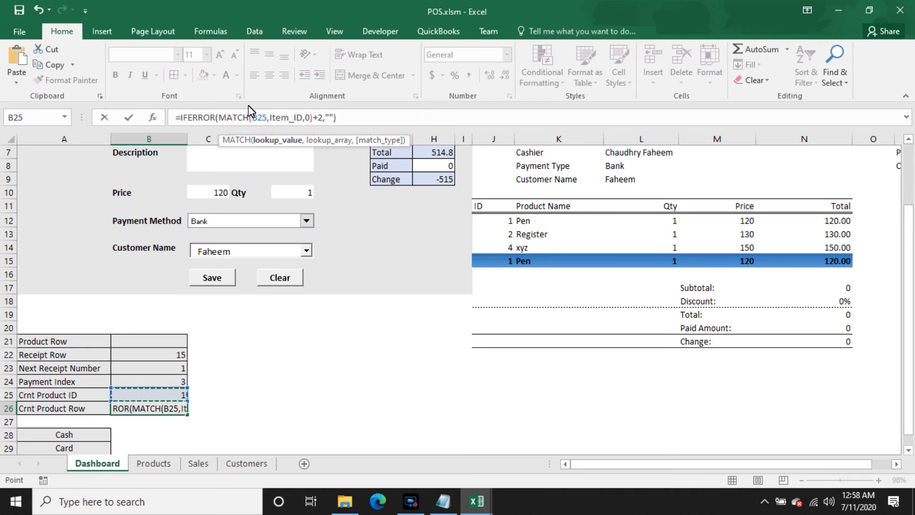
pyautogui.press('Return')
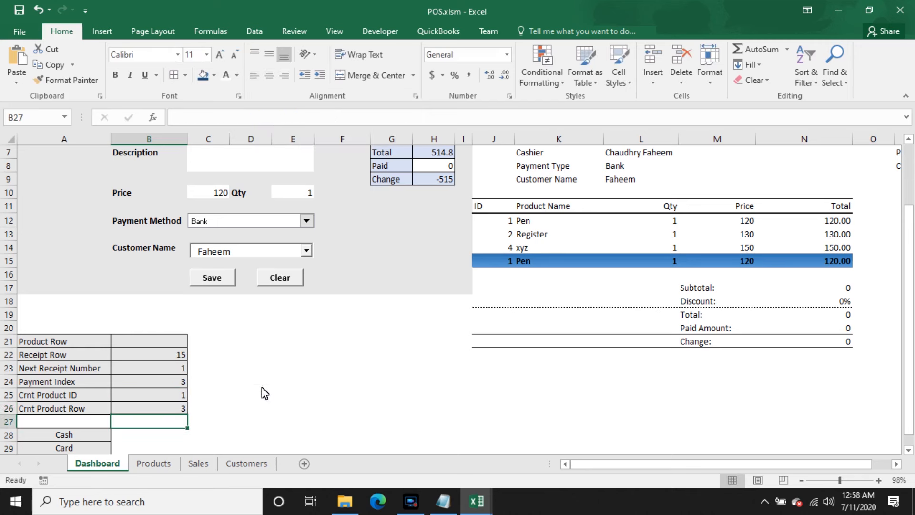
# Step: Test loading the xyz, Register and both Pen receipt lines into the form, then return to VBA
pyautogui.click(269, 387)
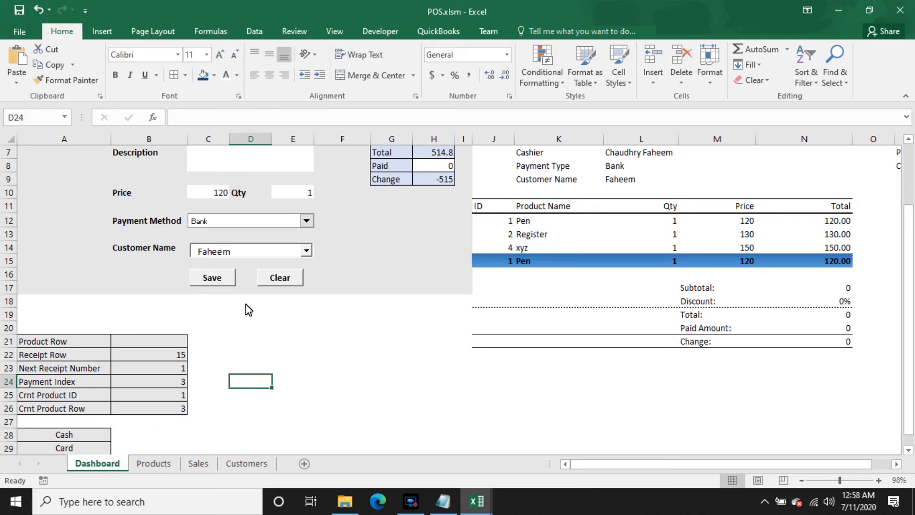
pyautogui.scroll(1, 577, 274)
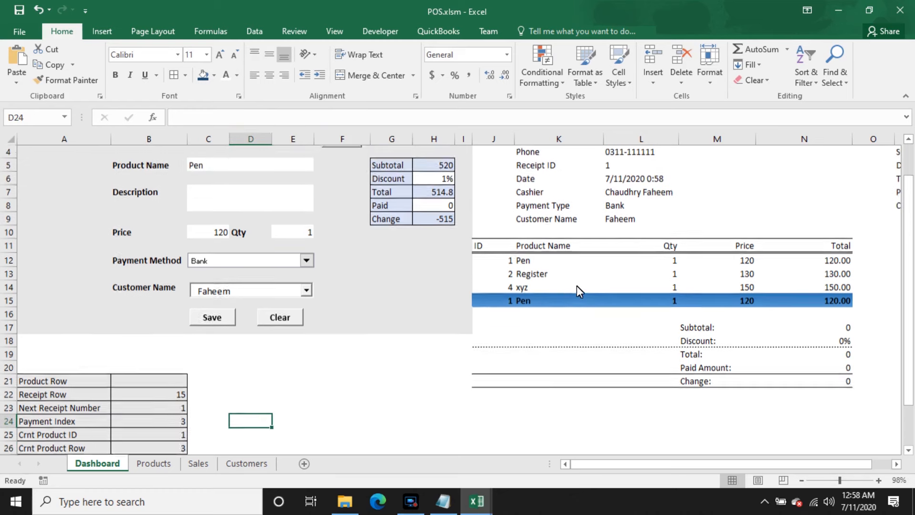
pyautogui.click(538, 289)
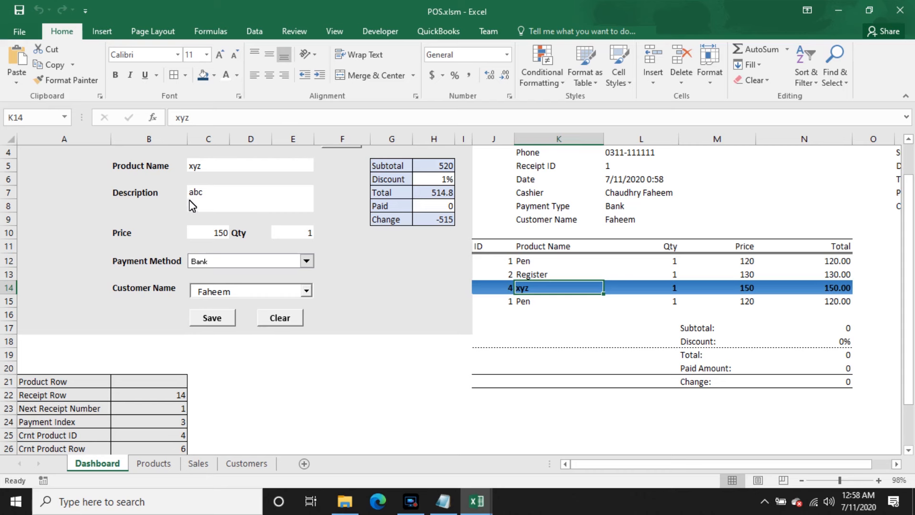
pyautogui.click(517, 275)
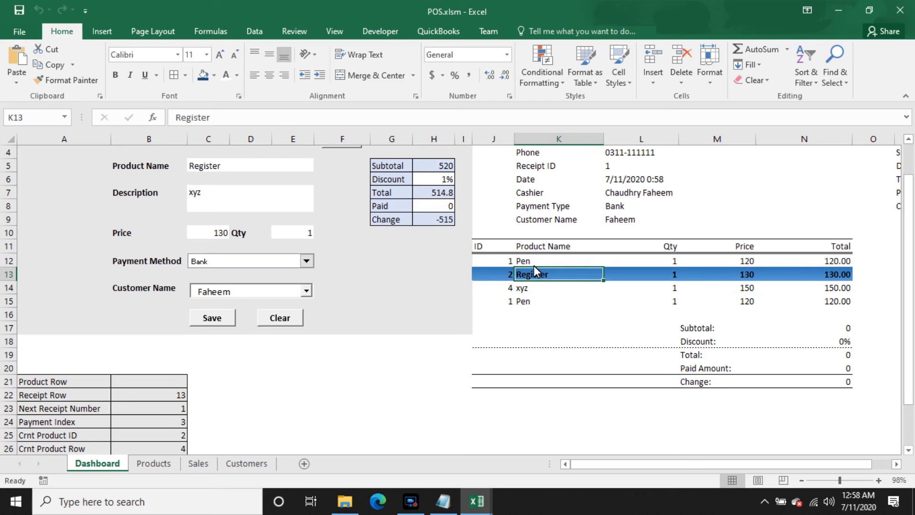
pyautogui.click(534, 263)
pyautogui.scroll(-1, 319, 369)
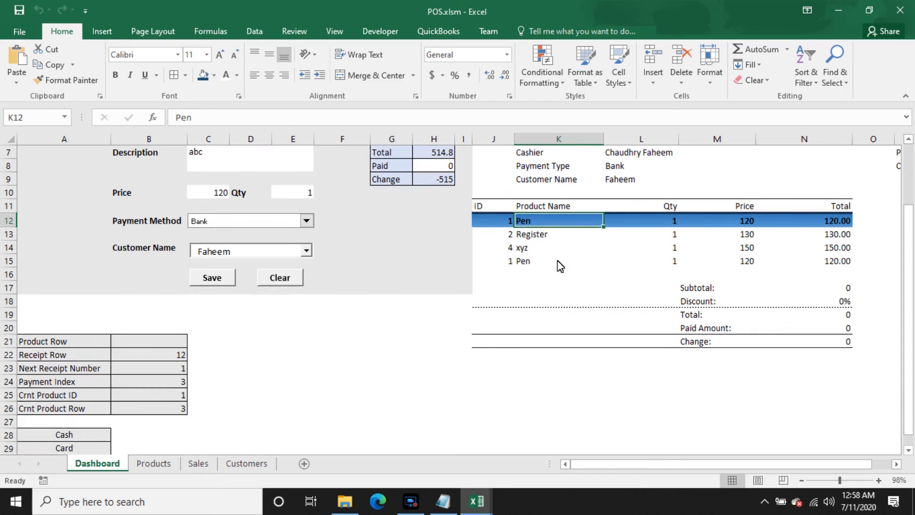
pyautogui.click(557, 262)
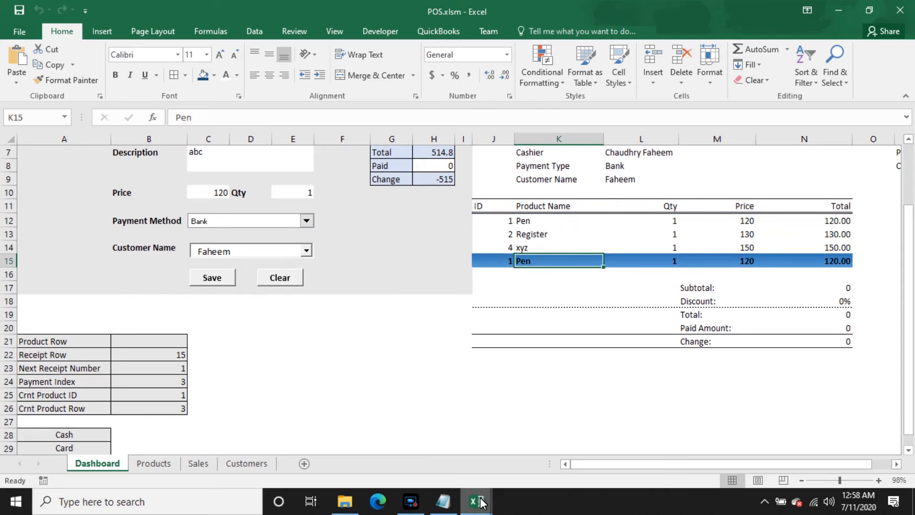
pyautogui.moveTo(476, 498)
pyautogui.click(579, 439)
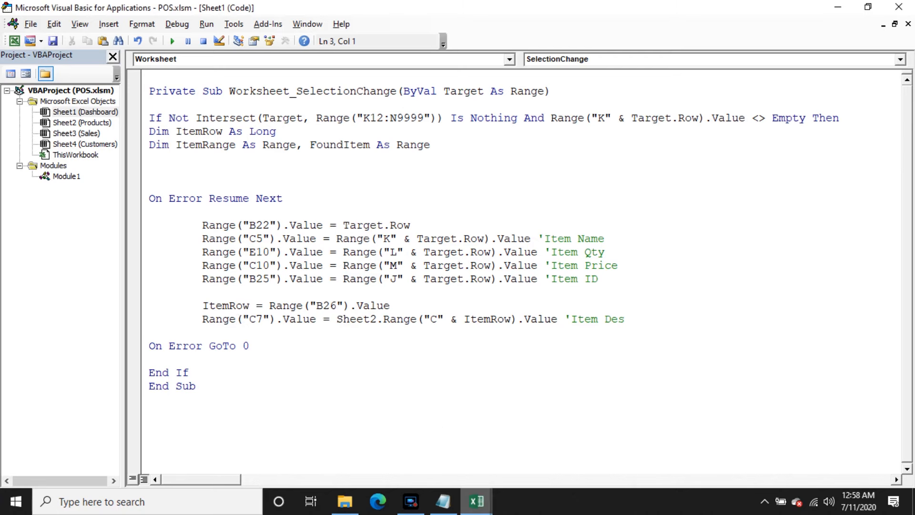
pyautogui.moveTo(476, 500)
pyautogui.click(400, 469)
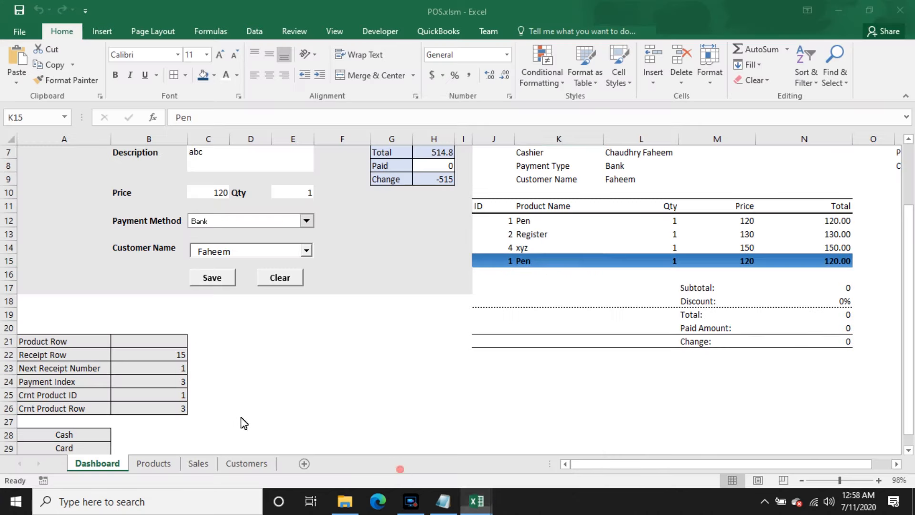
pyautogui.click(180, 408)
pyautogui.moveTo(474, 502)
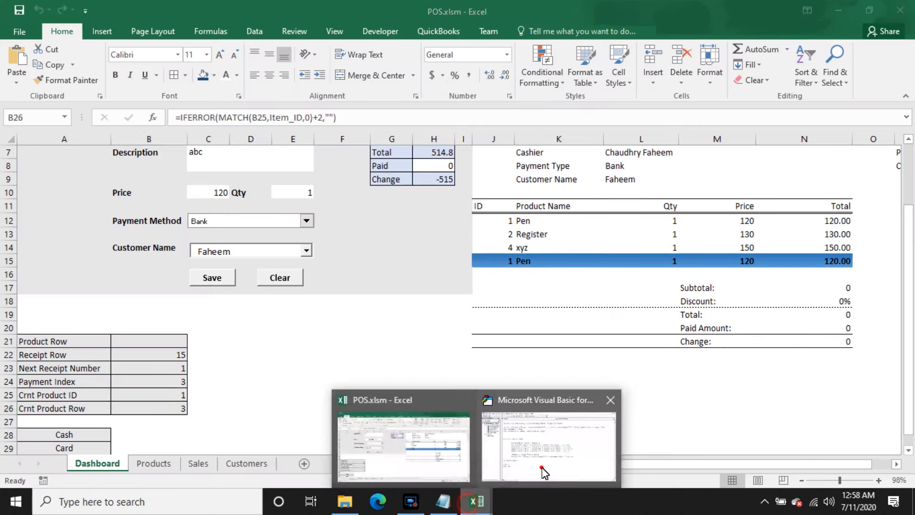
pyautogui.click(543, 459)
pyautogui.click(435, 318)
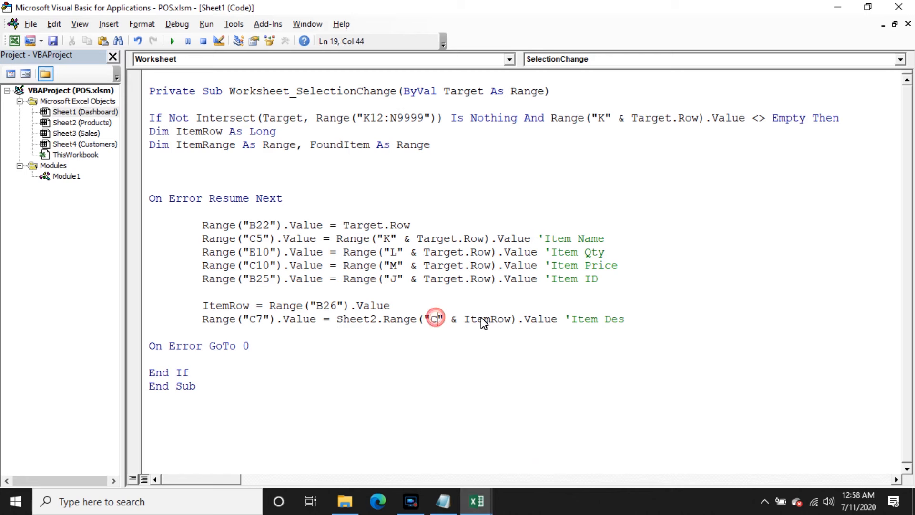
pyautogui.click(484, 319)
pyautogui.click(472, 507)
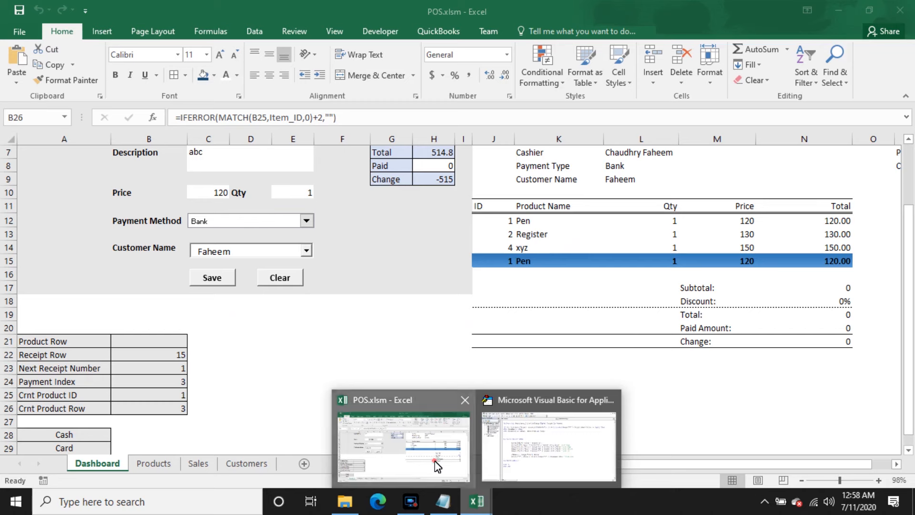
pyautogui.click(434, 464)
# Step: Check the Laptop (ijk) and Pen (abc) descriptions on the Products sheet, then return to Dashboard
pyautogui.click(165, 463)
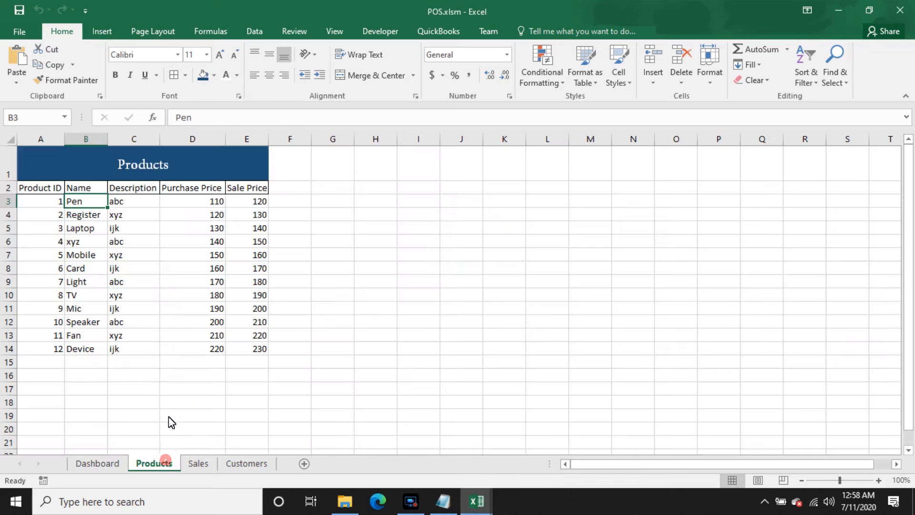
pyautogui.click(53, 229)
pyautogui.click(124, 231)
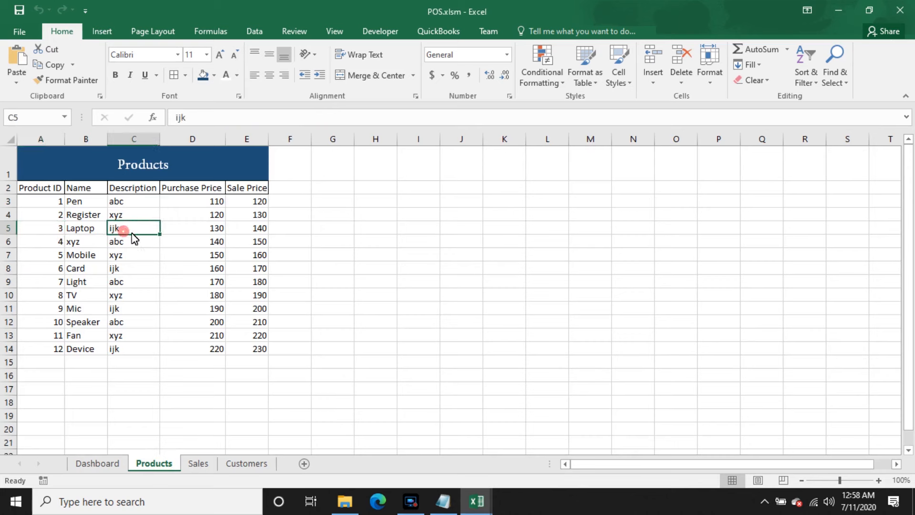
pyautogui.click(124, 204)
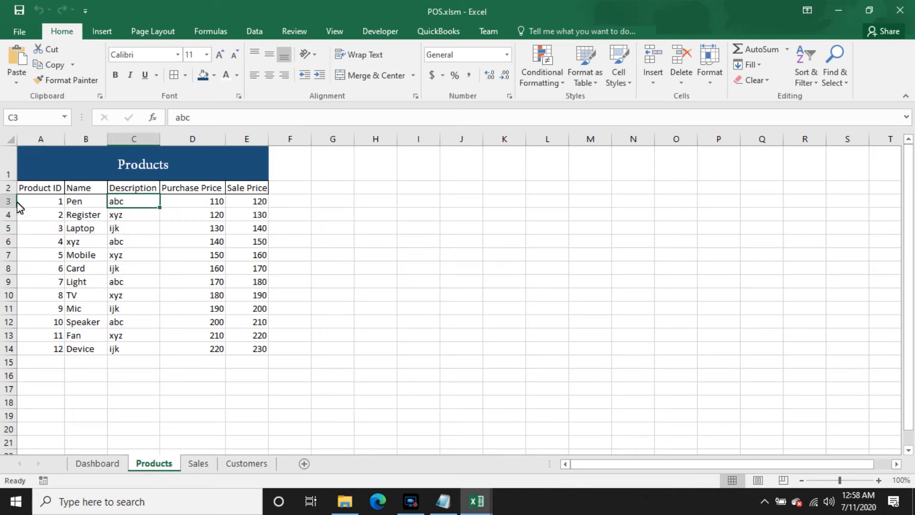
pyautogui.click(97, 463)
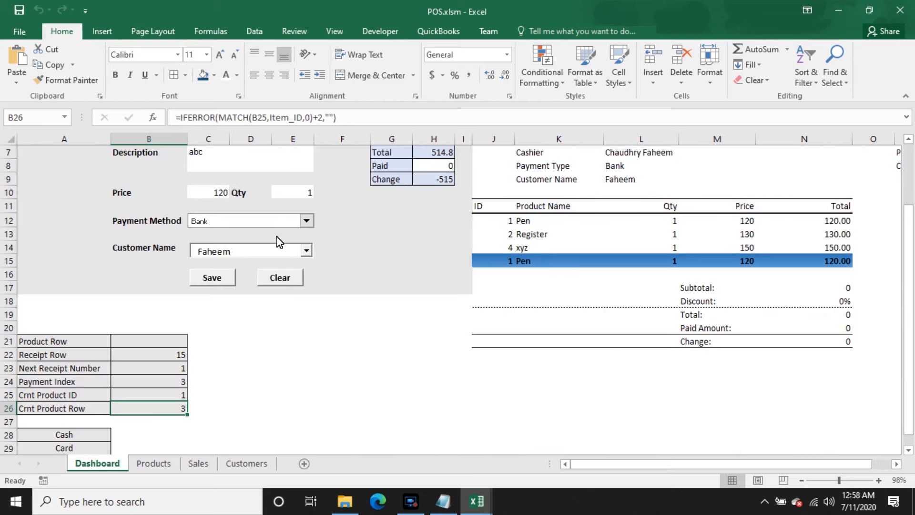
# Step: Clear the sale form and enter 100 as the paid amount in H8
pyautogui.scroll(1, 213, 215)
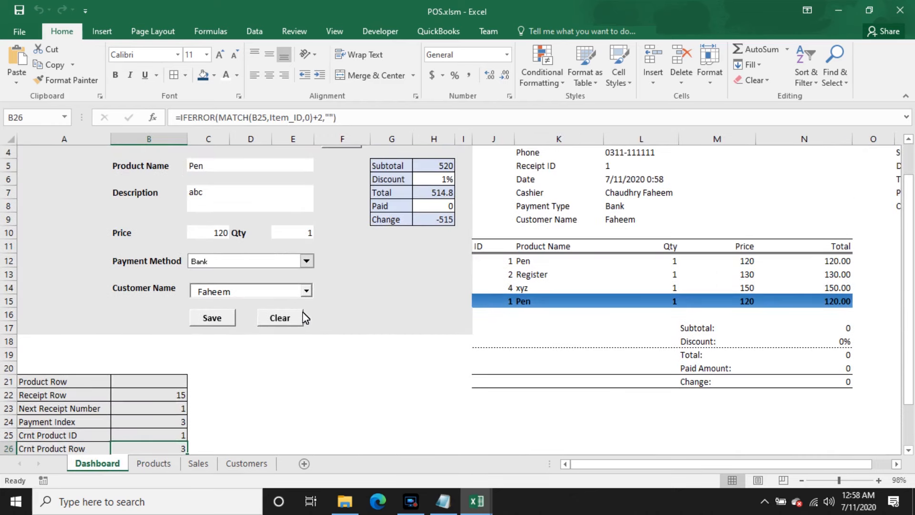
pyautogui.click(281, 318)
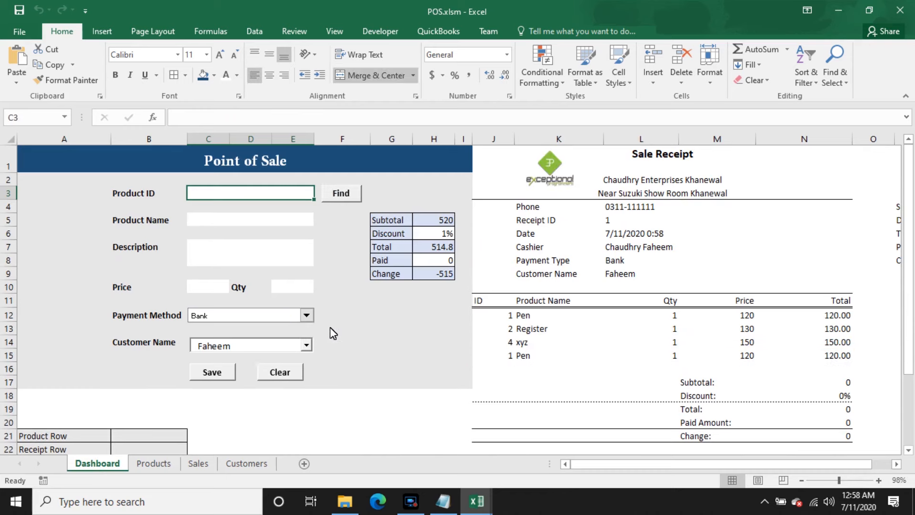
pyautogui.scroll(-1, 586, 332)
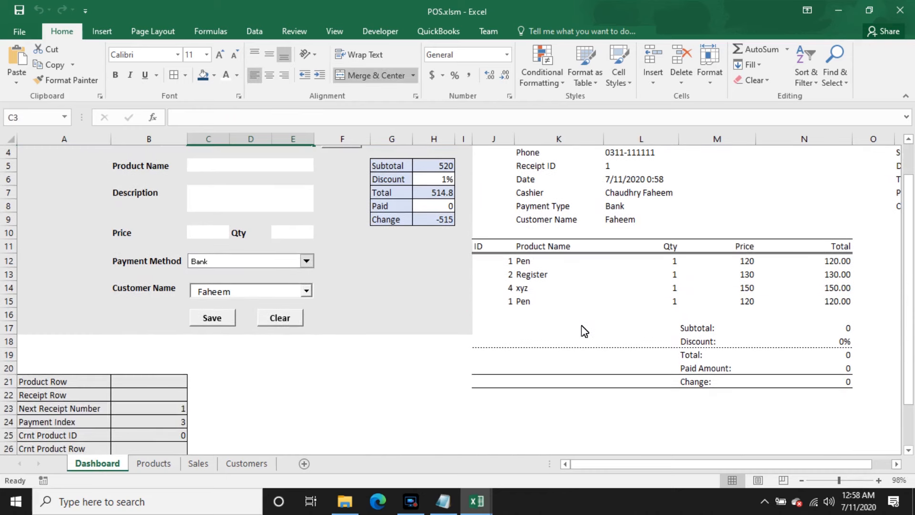
pyautogui.scroll(1, 721, 316)
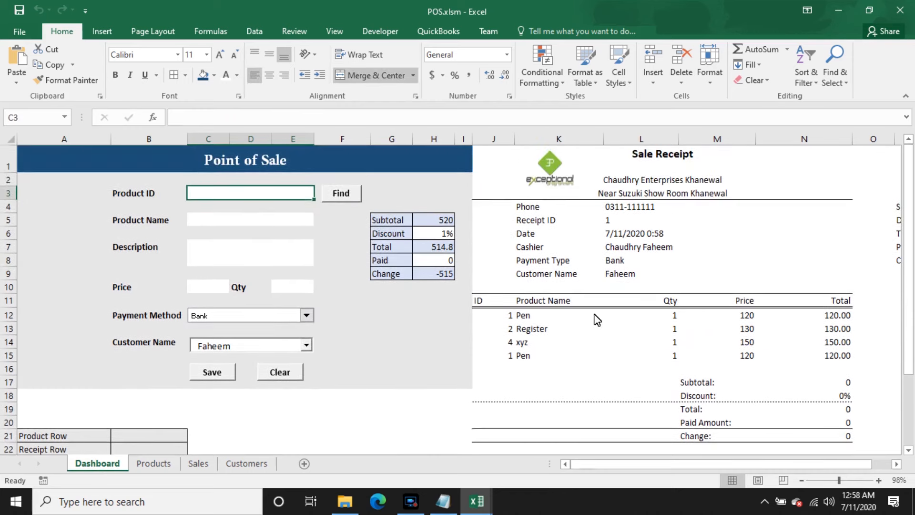
pyautogui.scroll(-3, 256, 302)
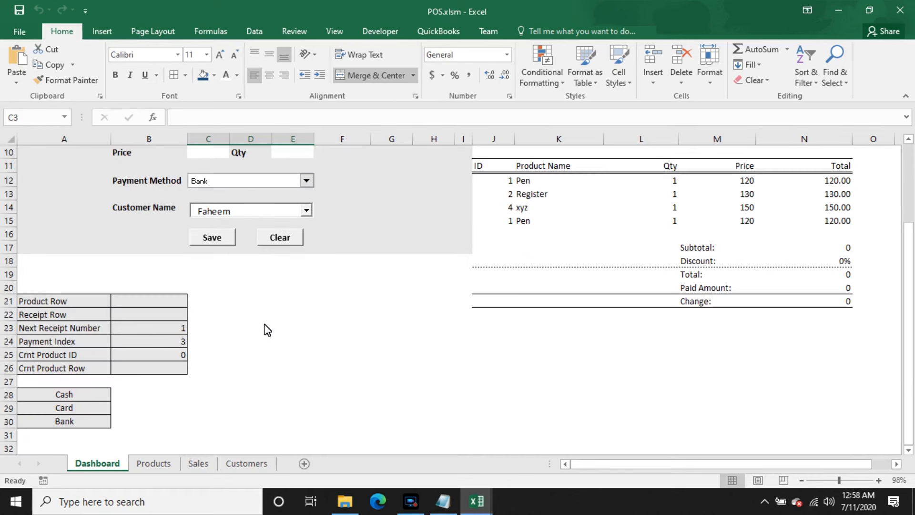
pyautogui.scroll(3, 312, 349)
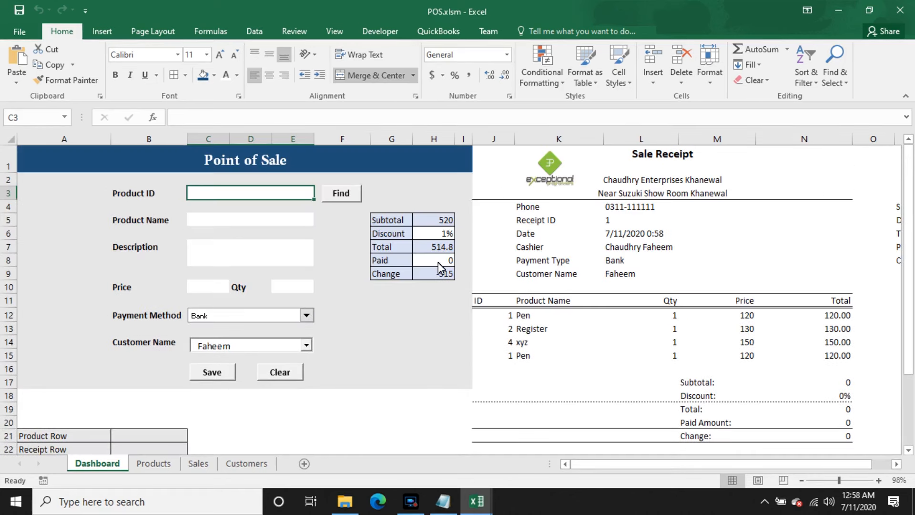
pyautogui.click(438, 262)
pyautogui.write('100')
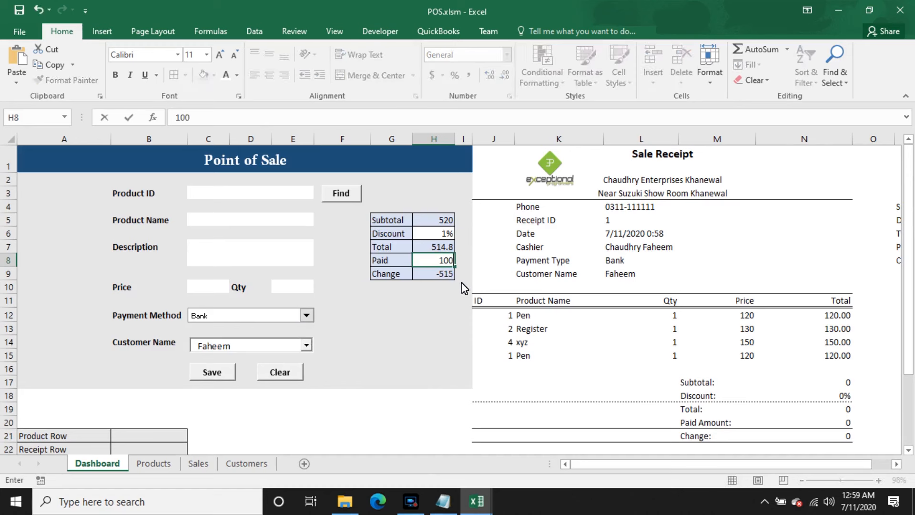
pyautogui.press('Return')
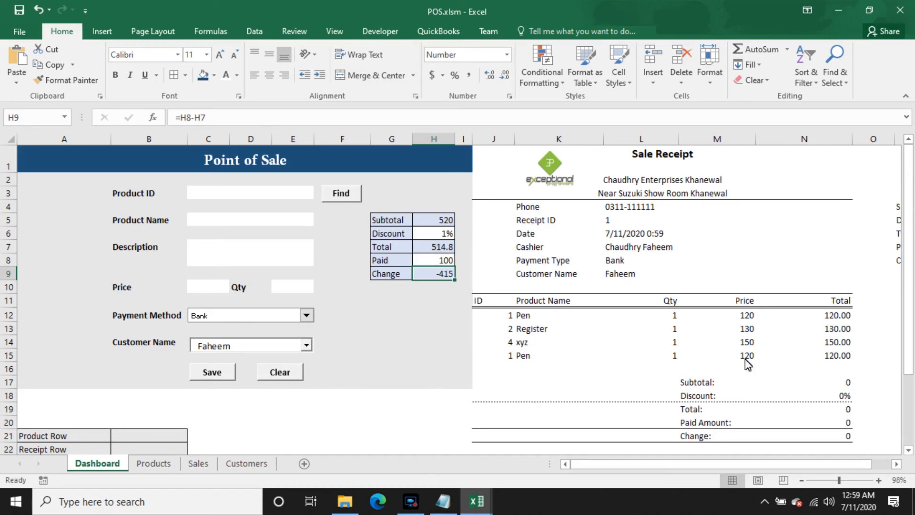
# Step: Find product ID 1 (Pen) and add it as a fifth receipt line, total 633.6
pyautogui.scroll(-2, 763, 377)
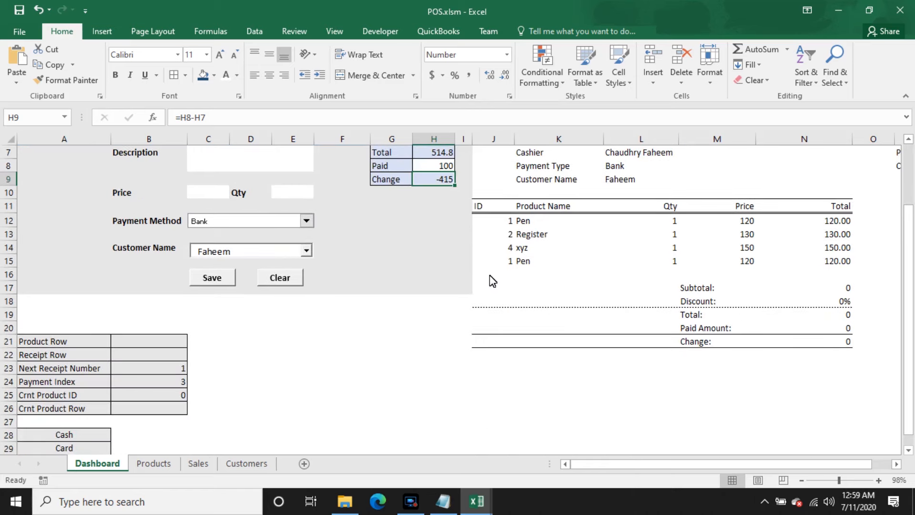
pyautogui.scroll(1, 378, 328)
pyautogui.scroll(1, 378, 327)
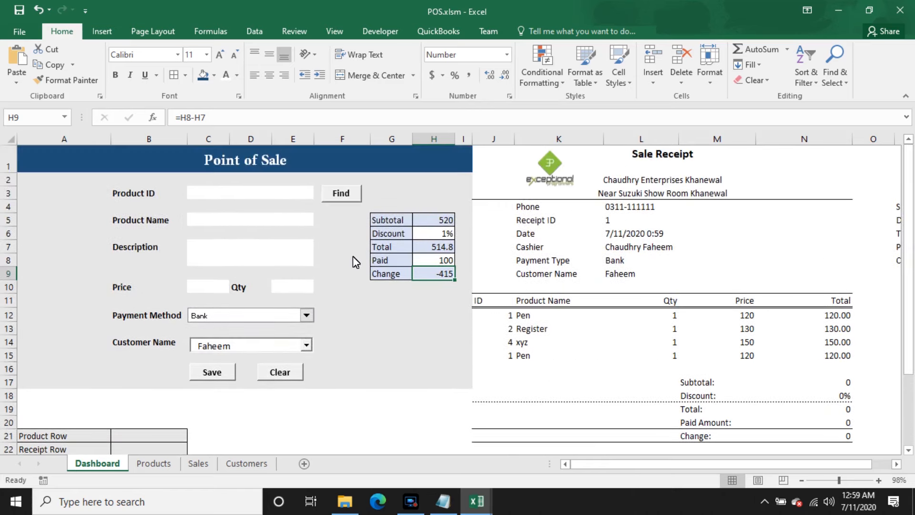
pyautogui.click(270, 198)
pyautogui.write('1')
pyautogui.click(333, 193)
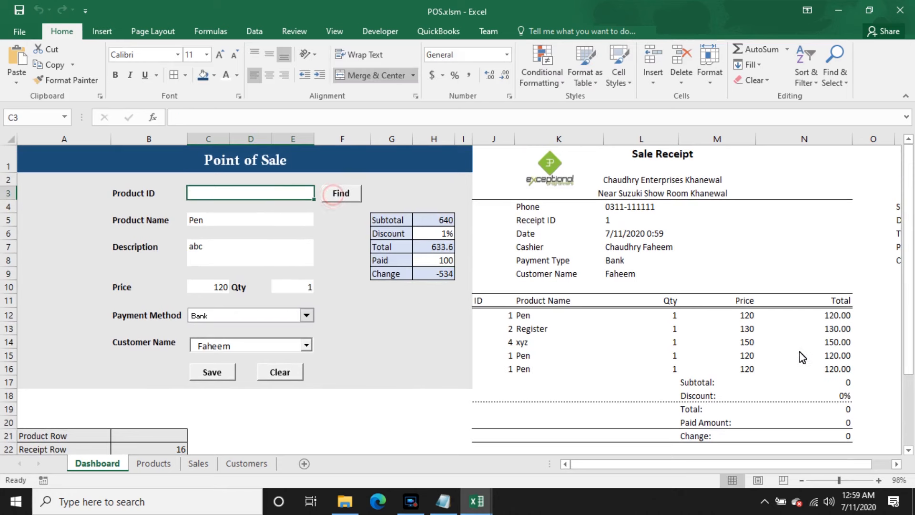
pyautogui.scroll(-2, 845, 406)
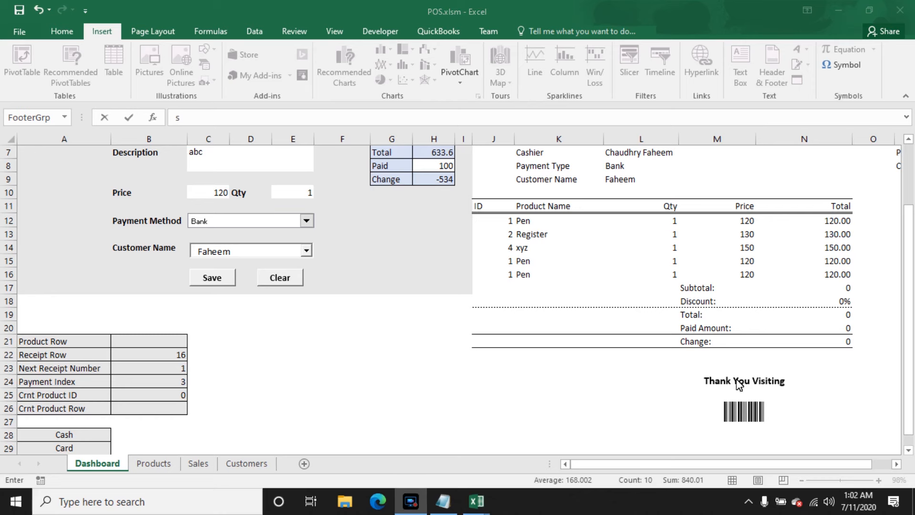
pyautogui.click(805, 380)
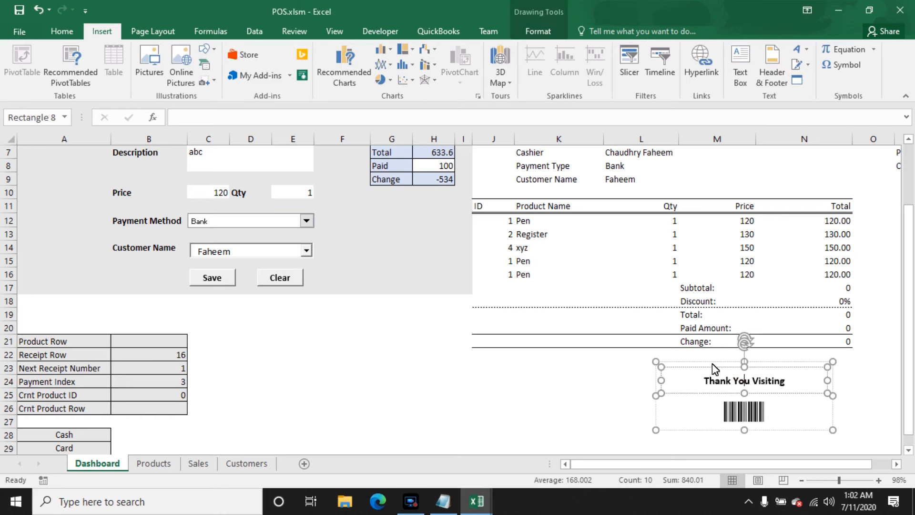
pyautogui.scroll(-1, 734, 394)
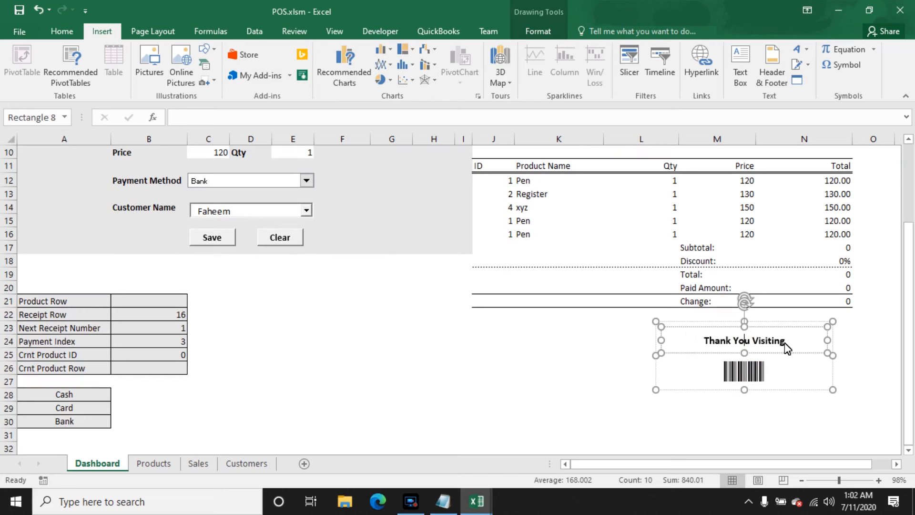
pyautogui.click(746, 340)
pyautogui.write('For')
pyautogui.click(860, 341)
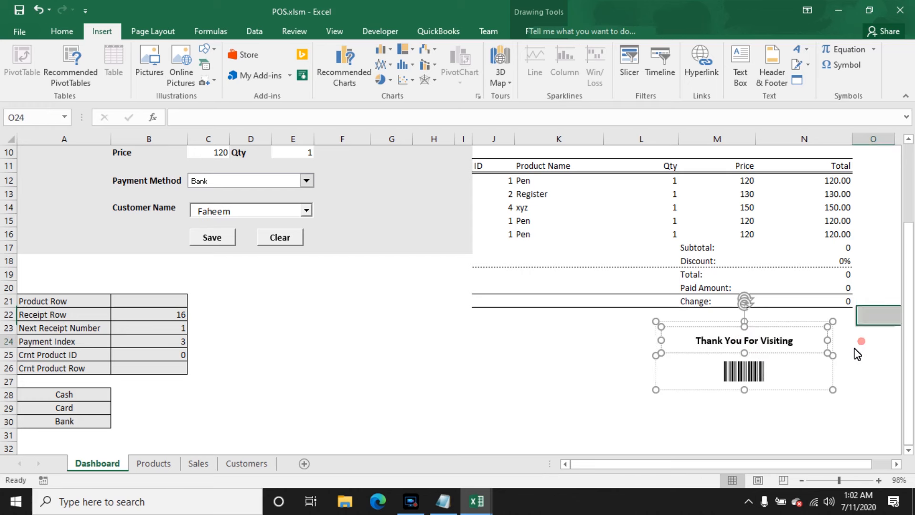
pyautogui.click(800, 357)
pyautogui.click(755, 367)
pyautogui.scroll(2, 763, 367)
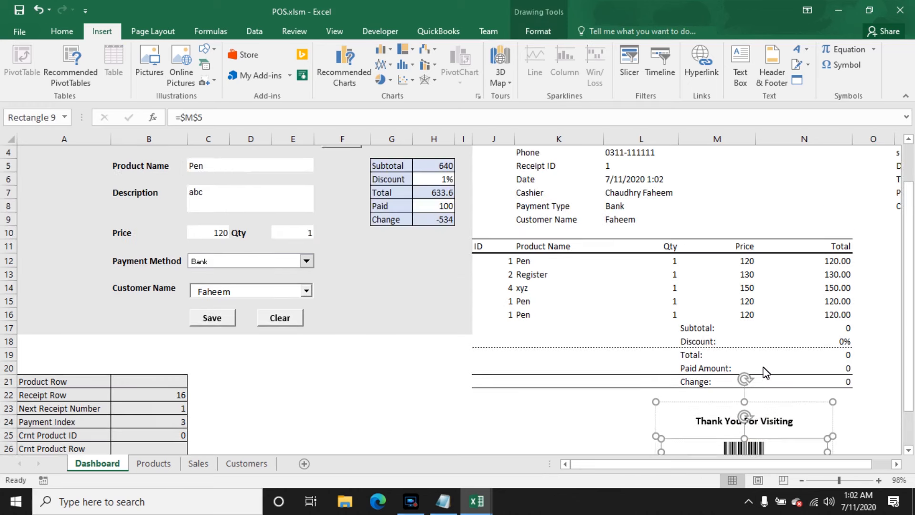
pyautogui.click(69, 30)
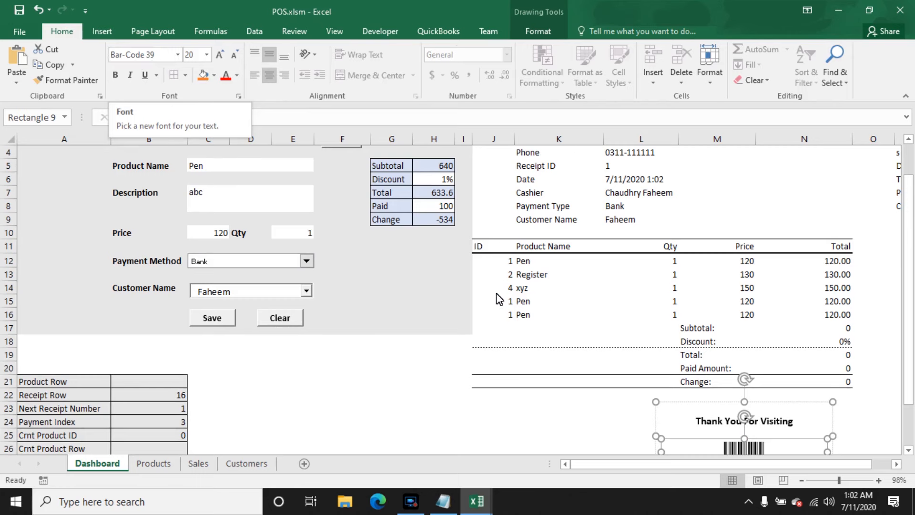
pyautogui.scroll(-1, 763, 405)
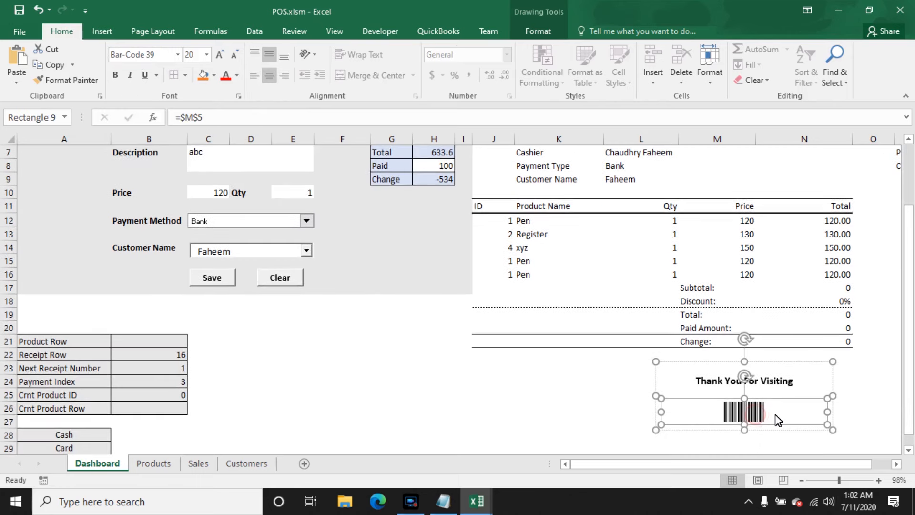
pyautogui.rightClick(777, 418)
pyautogui.press('Escape')
pyautogui.click(862, 408)
pyautogui.click(803, 384)
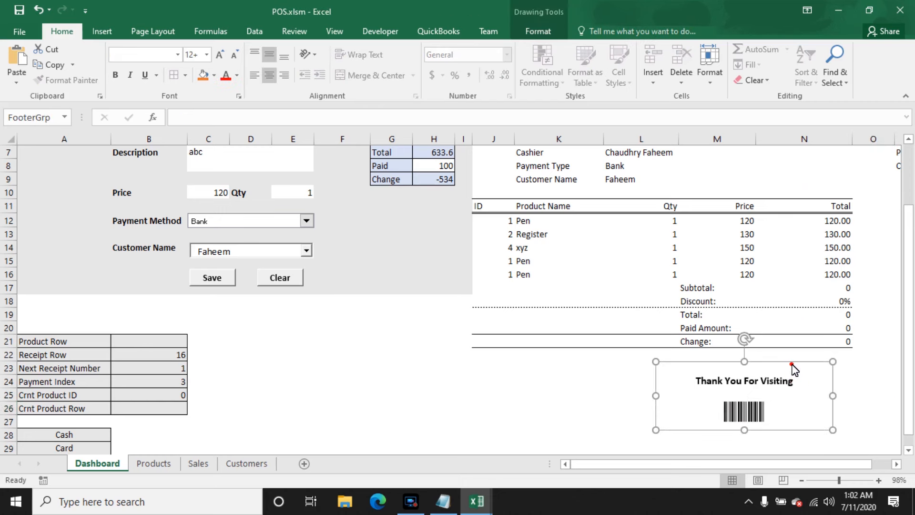
pyautogui.click(791, 364)
pyautogui.scroll(2, 867, 402)
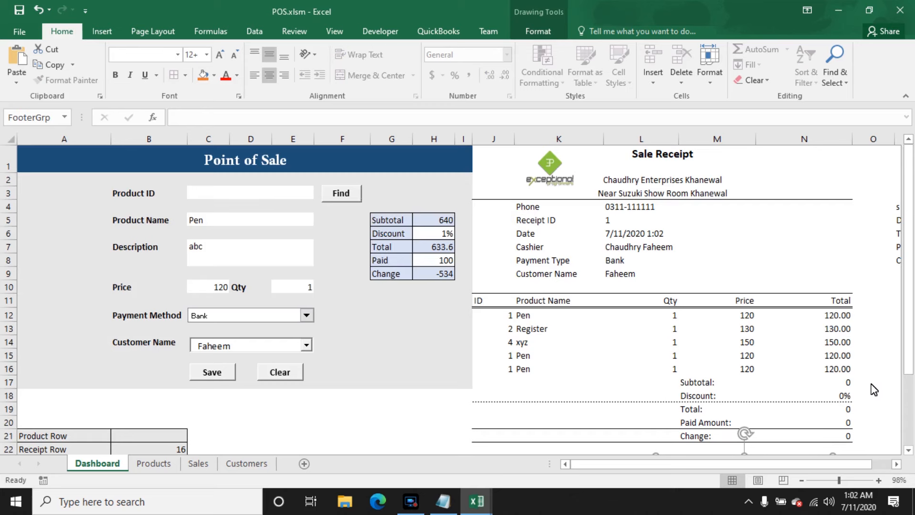
# Step: Scroll right to the copied totals block P4:Q8 and inspect it and the footer group
pyautogui.click(879, 465)
pyautogui.moveTo(756, 465); pyautogui.dragTo(660, 473)
pyautogui.click(648, 205)
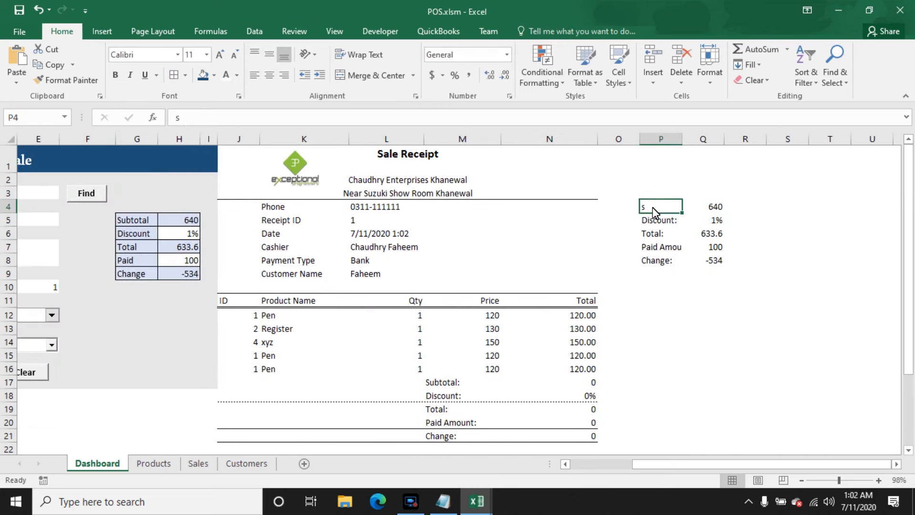
pyautogui.moveTo(652, 208); pyautogui.dragTo(704, 266)
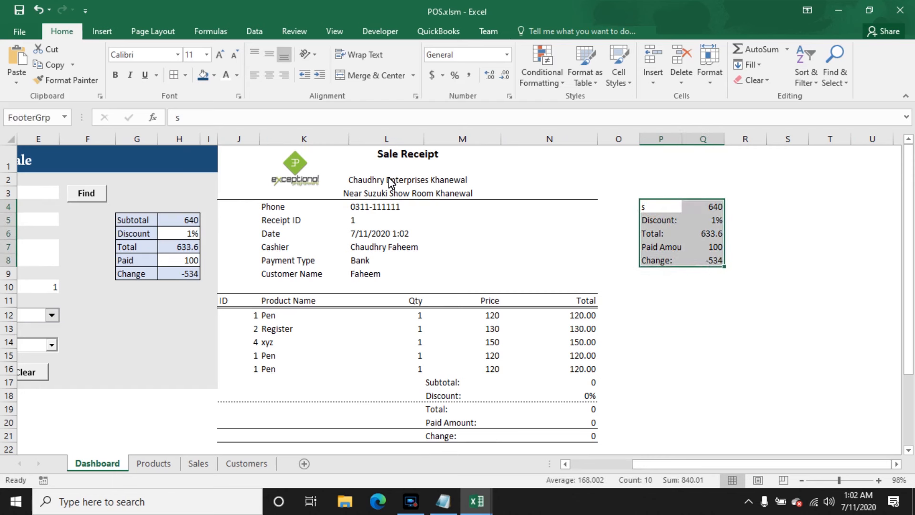
pyautogui.click(688, 351)
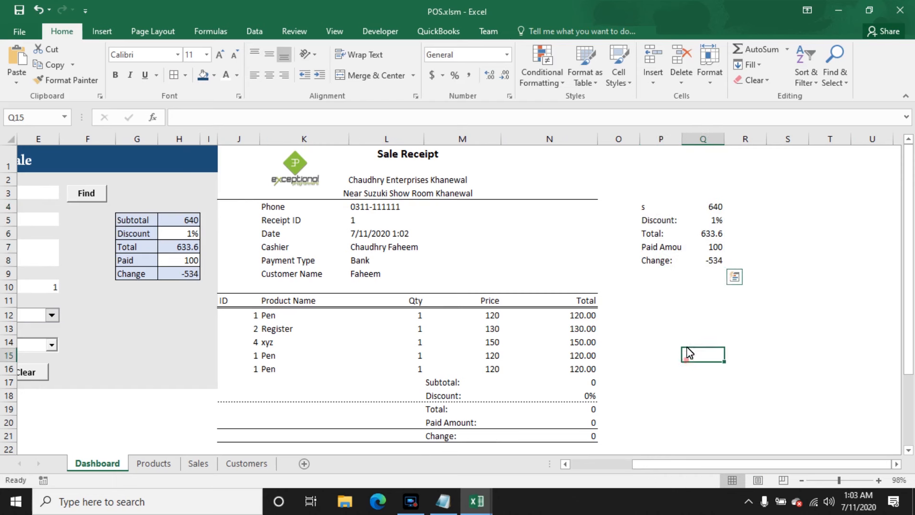
pyautogui.moveTo(660, 206); pyautogui.dragTo(702, 259)
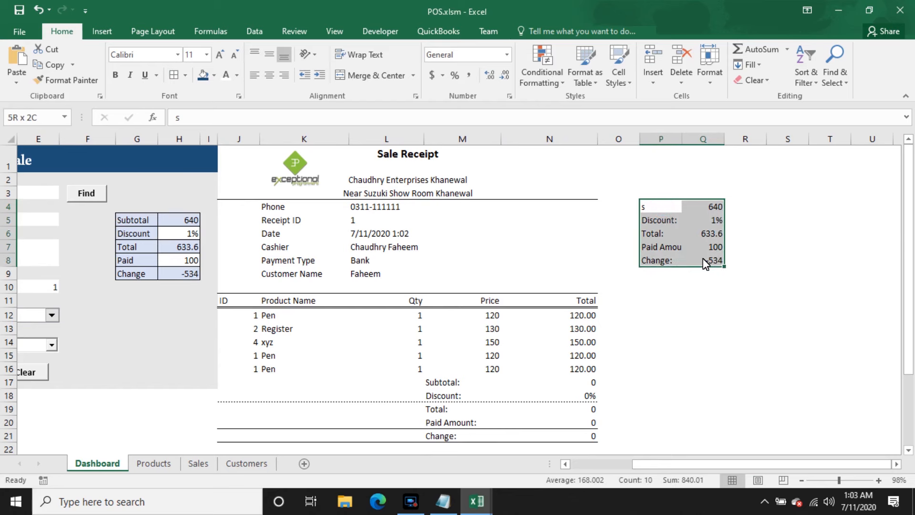
pyautogui.scroll(-3, 401, 343)
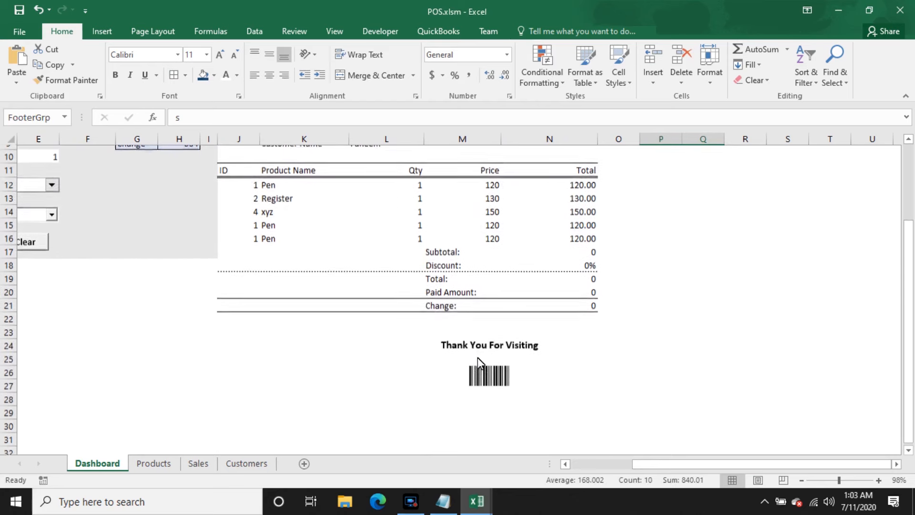
pyautogui.click(475, 340)
pyautogui.click(467, 323)
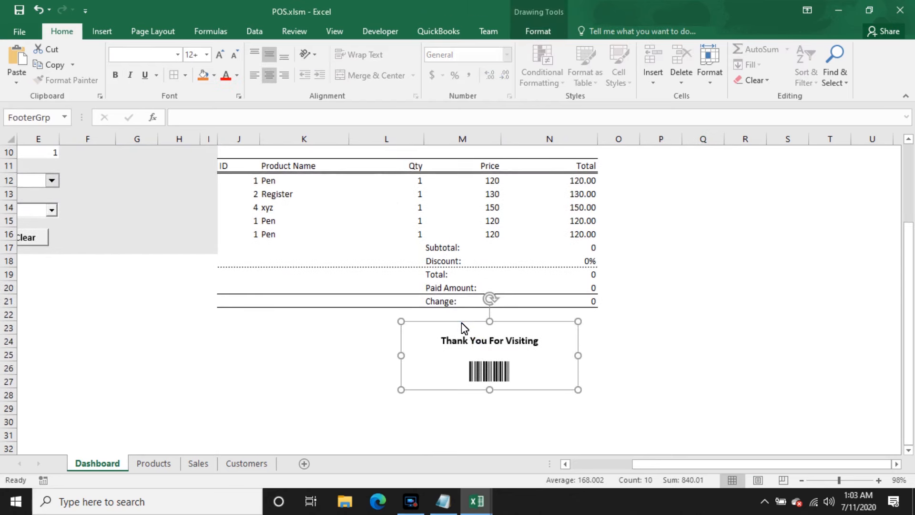
pyautogui.scroll(1, 706, 282)
pyautogui.scroll(3, 706, 283)
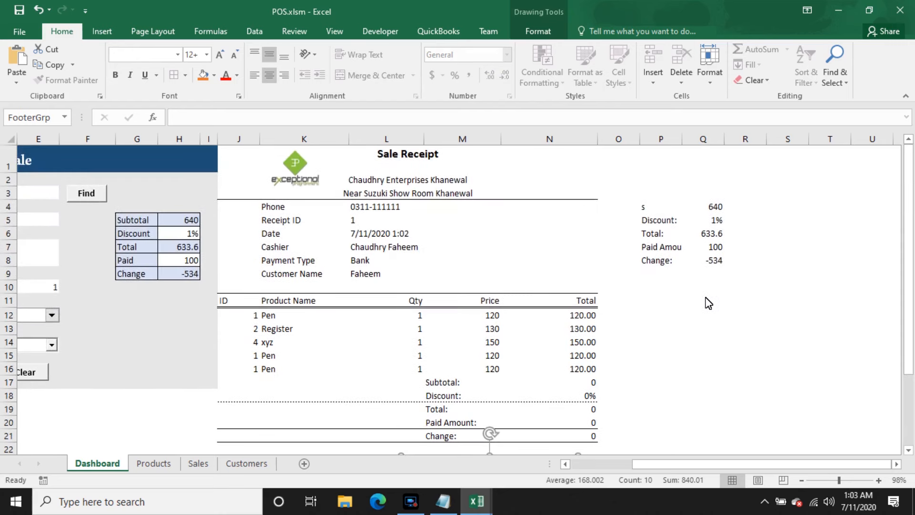
# Step: Relabel P4 as 'Subtotal:' and autofit column P to its longest label
pyautogui.click(653, 207)
pyautogui.doubleClick(653, 207)
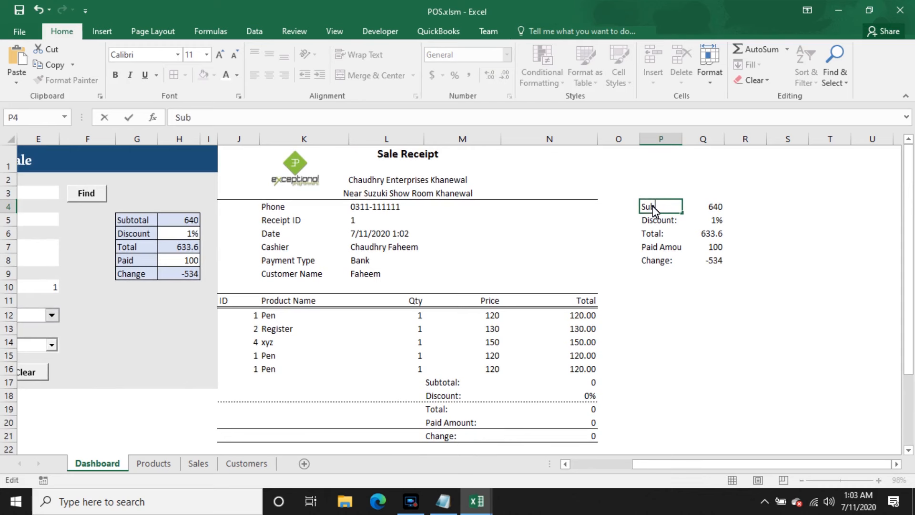
pyautogui.write('b')
pyautogui.press('Return')
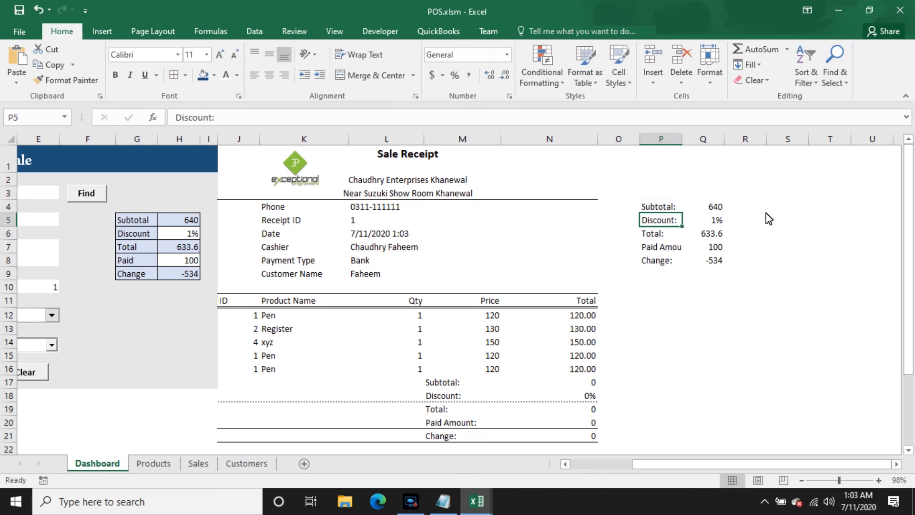
pyautogui.doubleClick(682, 142)
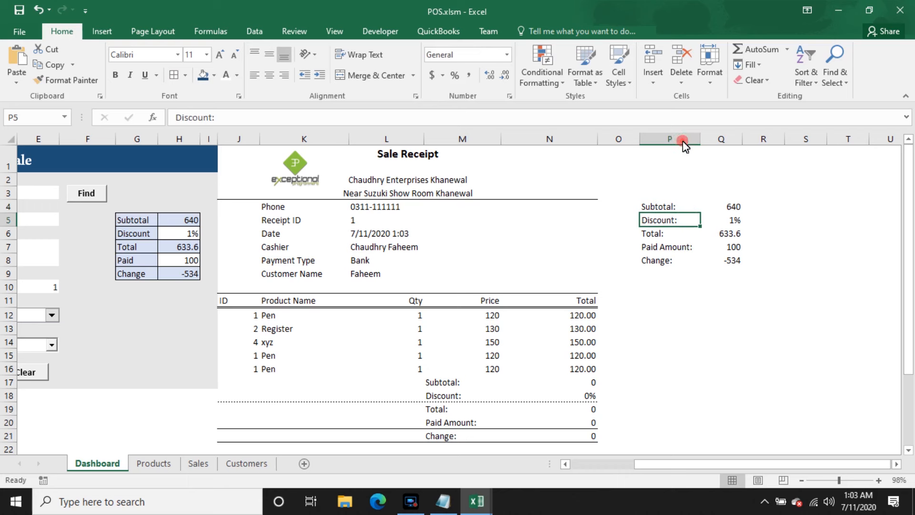
pyautogui.click(686, 300)
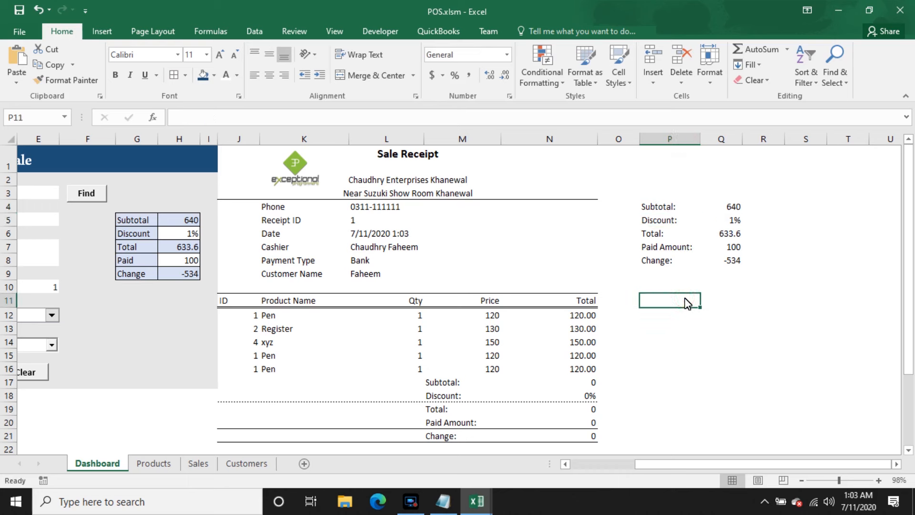
# Step: Name the range P4:Q8 'FooterRng' in the Name Box, replacing the Grp ending
pyautogui.click(663, 207)
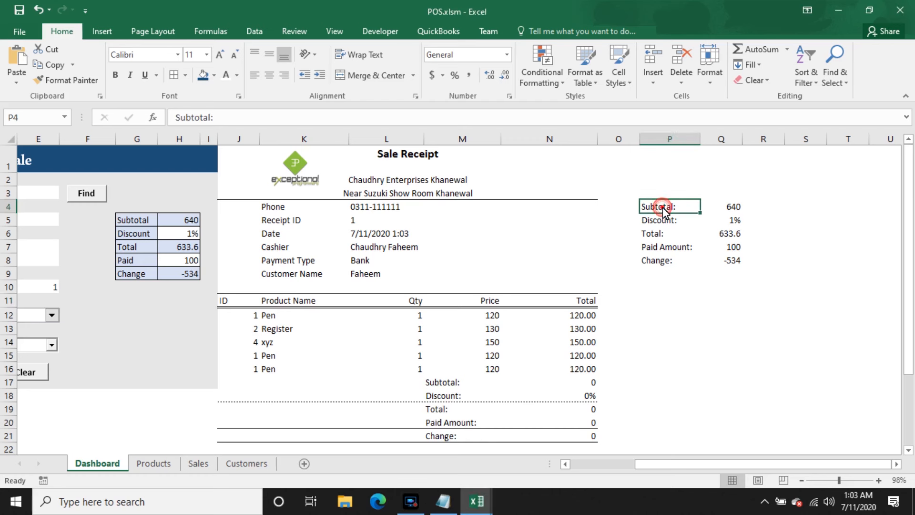
pyautogui.moveTo(665, 209); pyautogui.dragTo(725, 267)
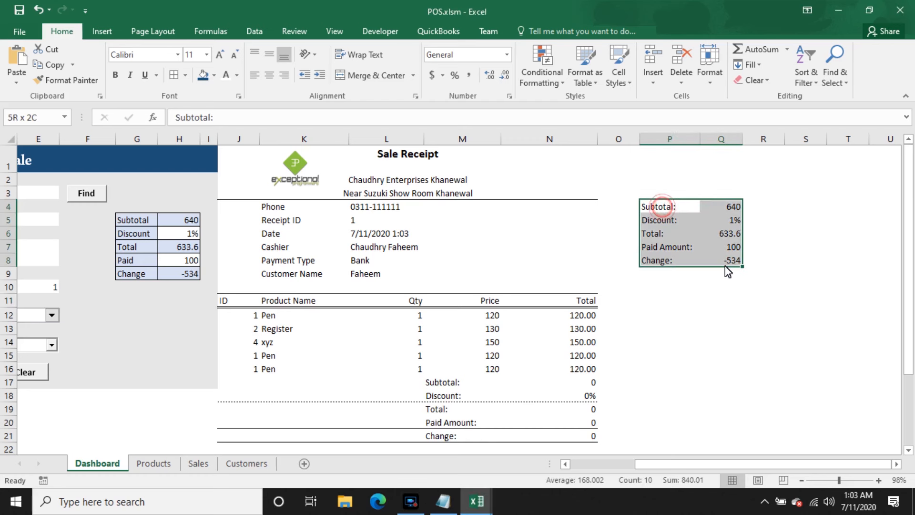
pyautogui.click(49, 119)
pyautogui.click(50, 121)
pyautogui.press('BackSpace')
pyautogui.write('Rng')
pyautogui.press('Return')
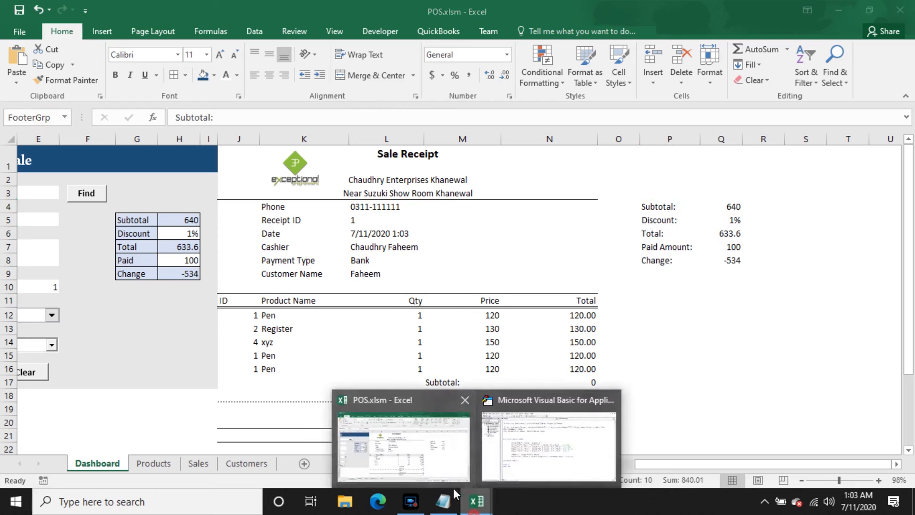
pyautogui.click(443, 501)
# Step: Scroll the SOPs Methods notes to Sub UpdateSum() and select the whole routine through End Sub
pyautogui.scroll(-6, 221, 271)
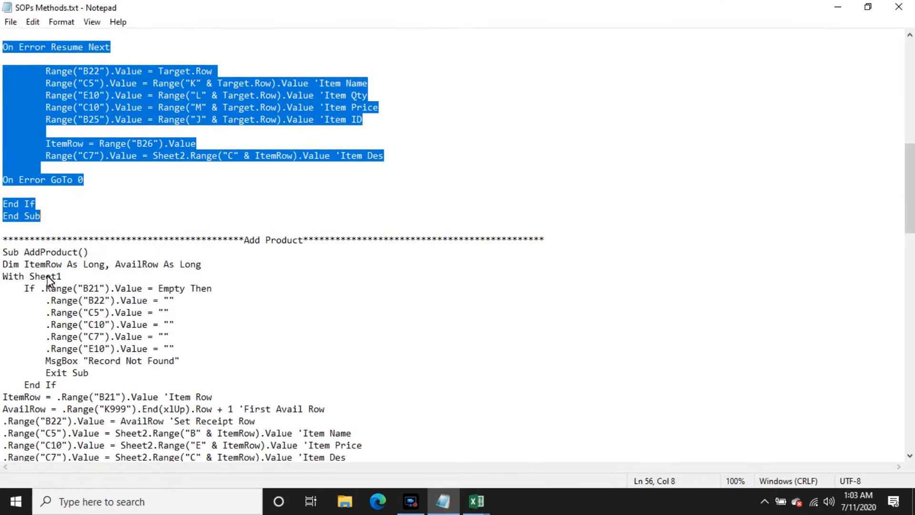
pyautogui.scroll(10, 85, 270)
pyautogui.scroll(4, 76, 251)
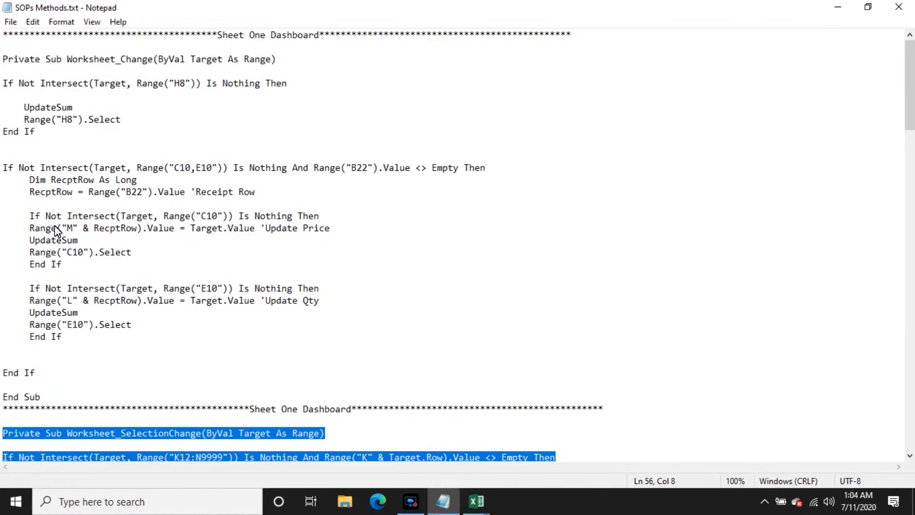
pyautogui.scroll(-2, 62, 229)
pyautogui.scroll(2, 71, 229)
pyautogui.scroll(-12, 71, 229)
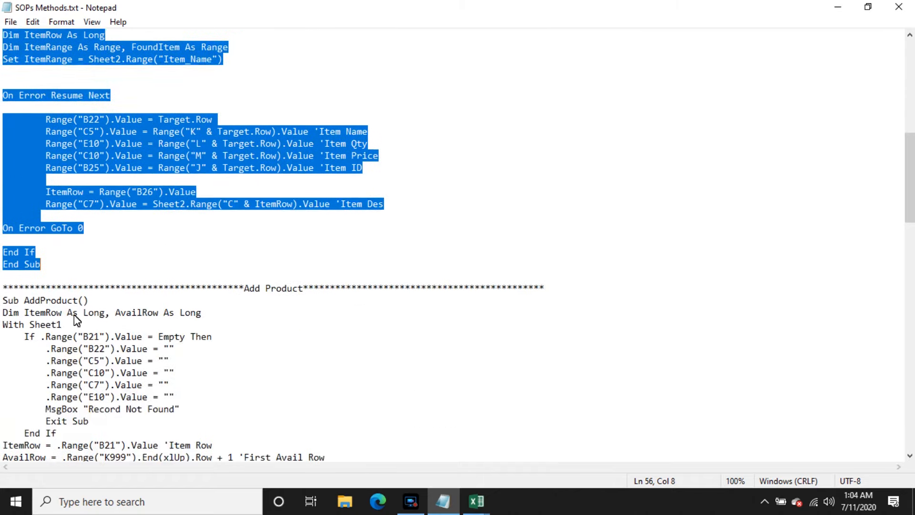
pyautogui.scroll(-6, 76, 322)
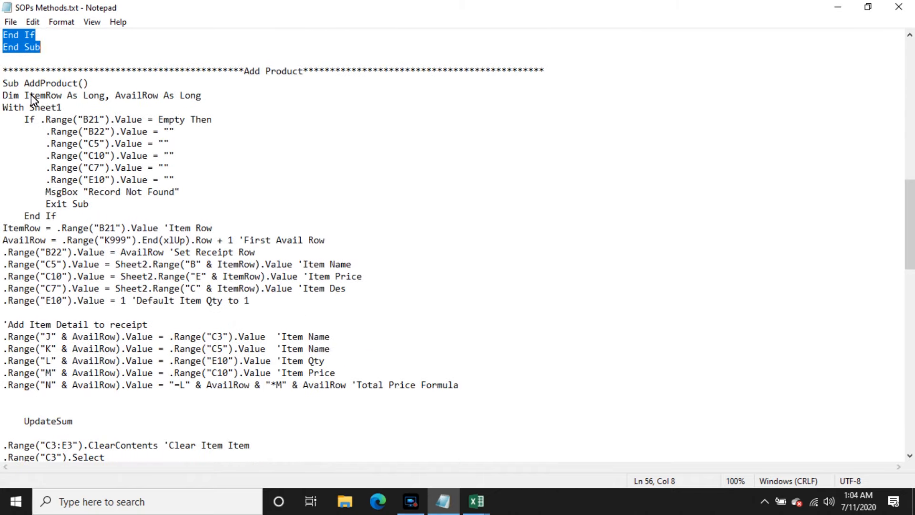
pyautogui.scroll(-10, 85, 257)
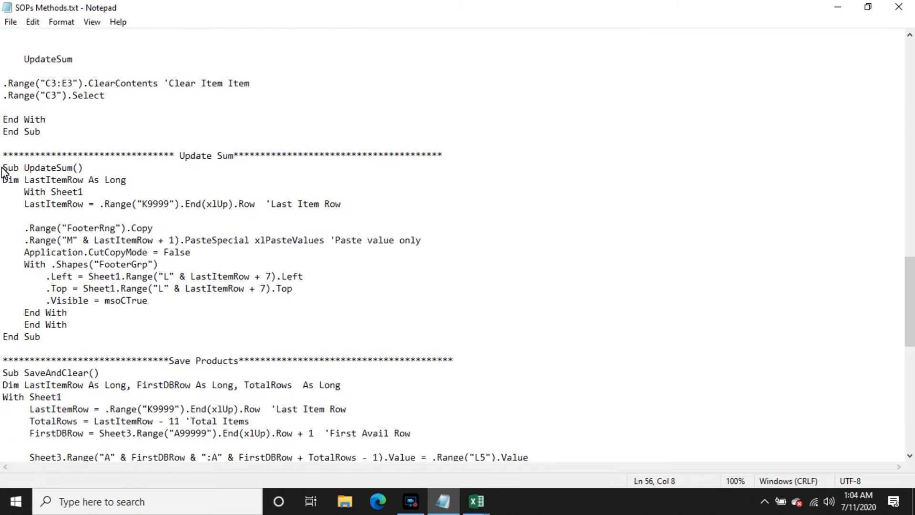
pyautogui.moveTo(2, 169); pyautogui.dragTo(82, 361)
pyautogui.hotkey('ctrl', 'c')
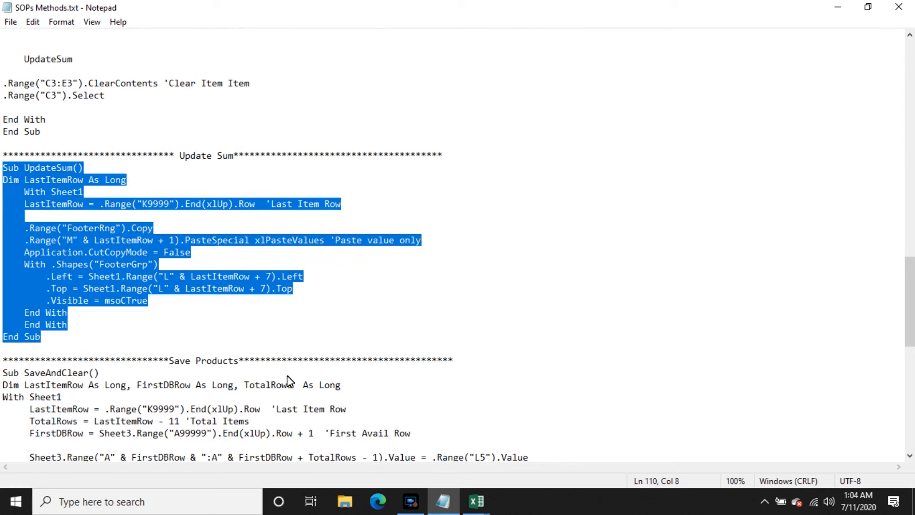
pyautogui.moveTo(477, 501)
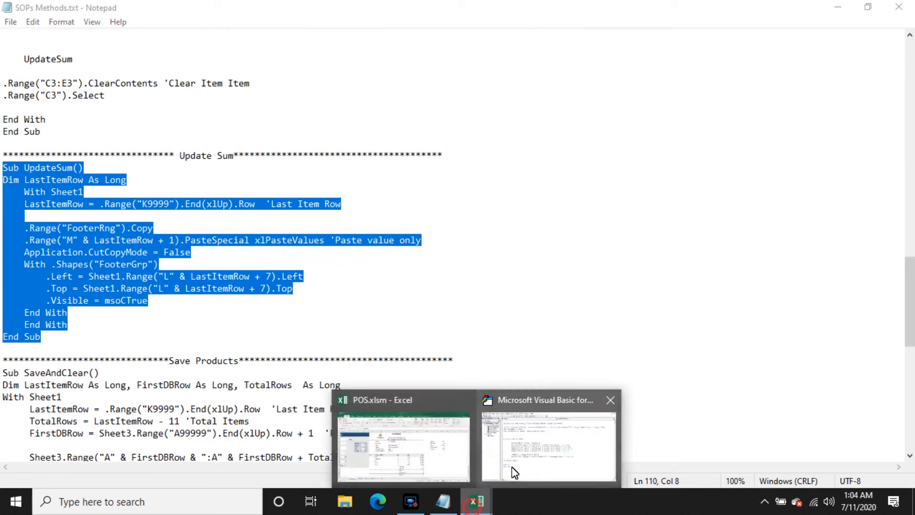
pyautogui.click(520, 463)
# Step: Paste the UpdateSum routine into Module1 on the blank line after the previous routine
pyautogui.doubleClick(80, 180)
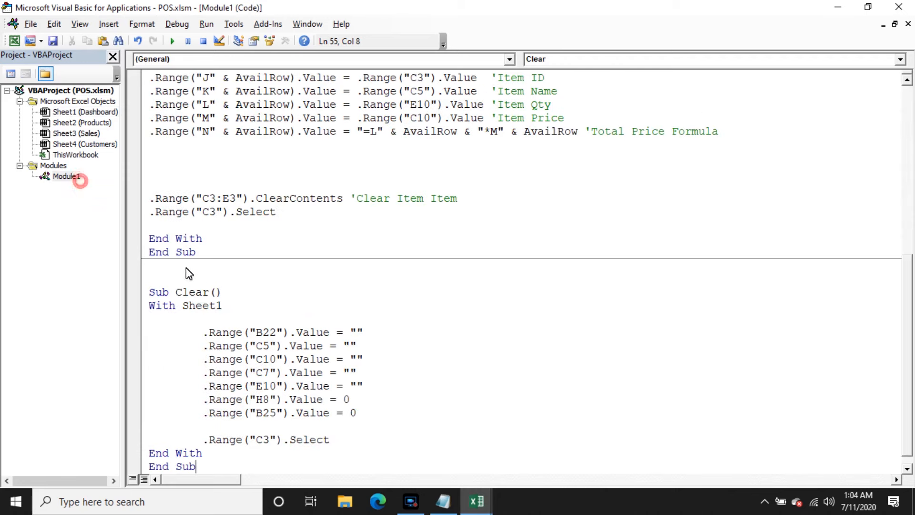
pyautogui.scroll(3, 209, 281)
pyautogui.click(187, 386)
pyautogui.hotkey('ctrl', 'v')
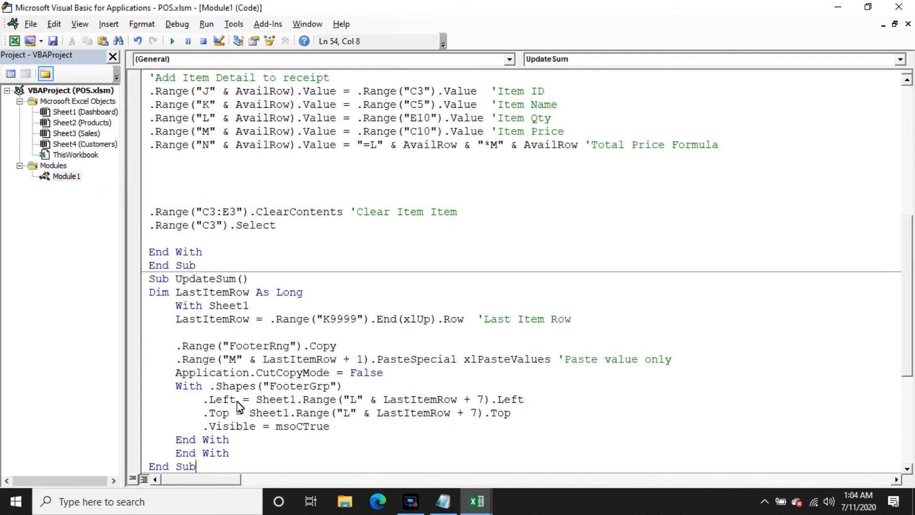
# Step: Review the FooterRng copy and paste lines in UpdateSum and select the name FooterRng
pyautogui.scroll(-2, 239, 406)
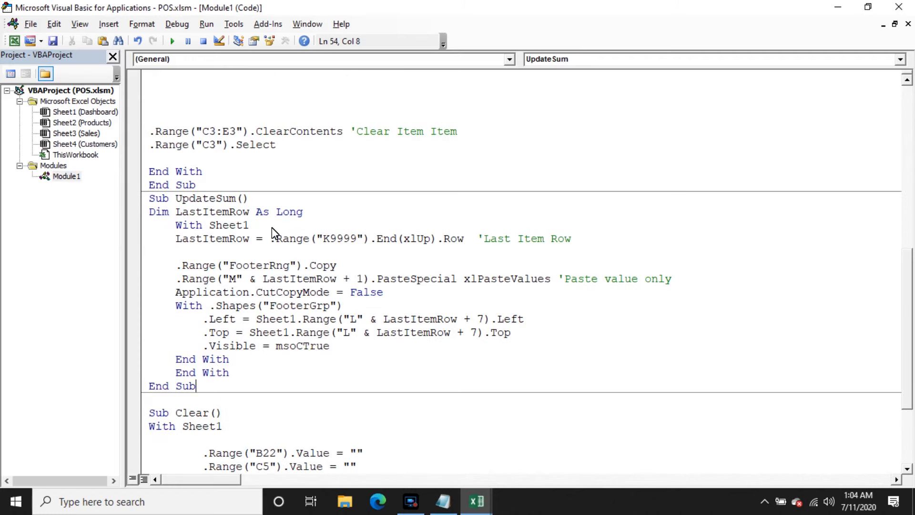
pyautogui.scroll(-1, 267, 249)
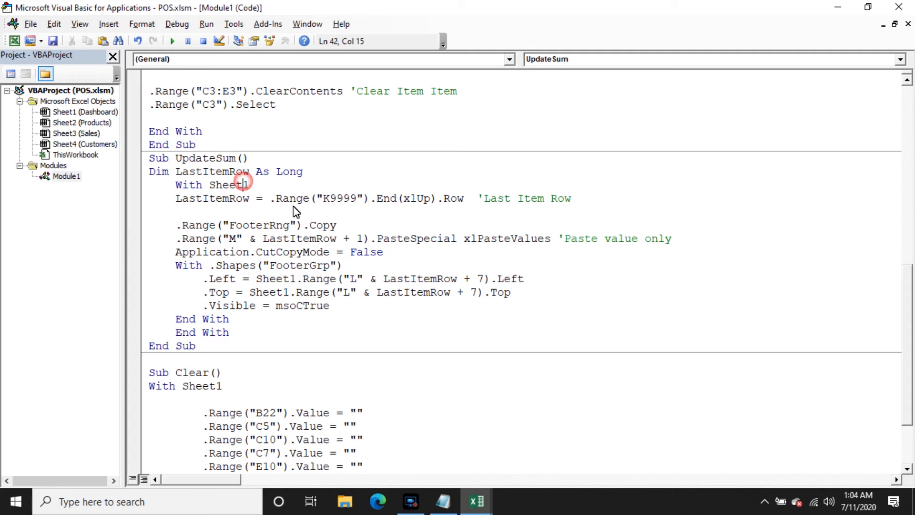
pyautogui.moveTo(701, 240); pyautogui.dragTo(207, 222)
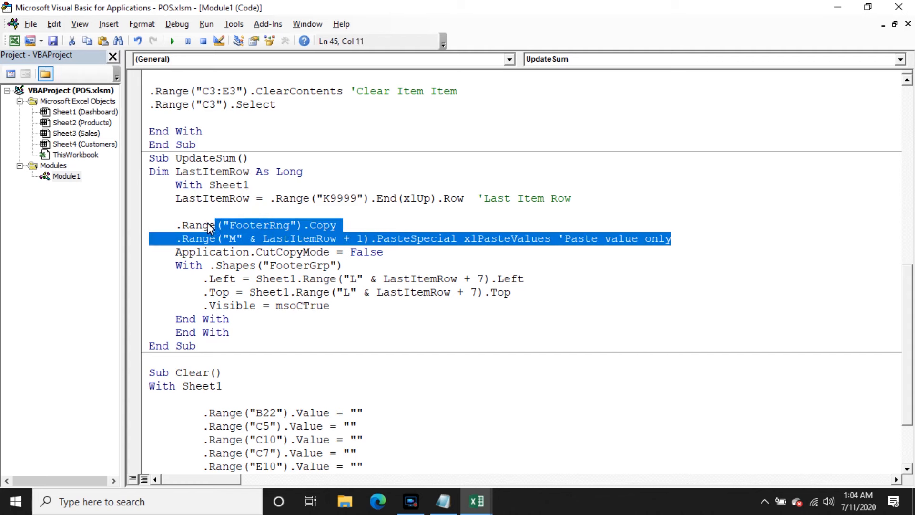
pyautogui.scroll(-1, 425, 297)
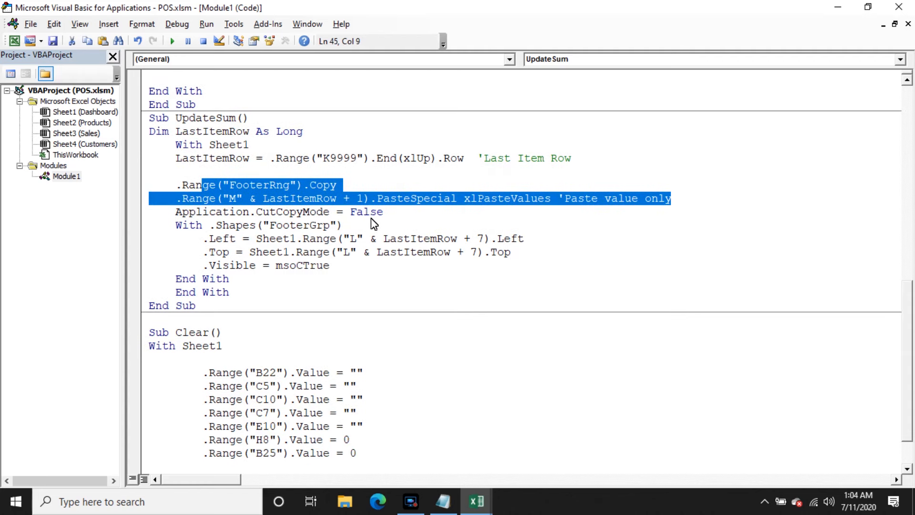
pyautogui.click(388, 185)
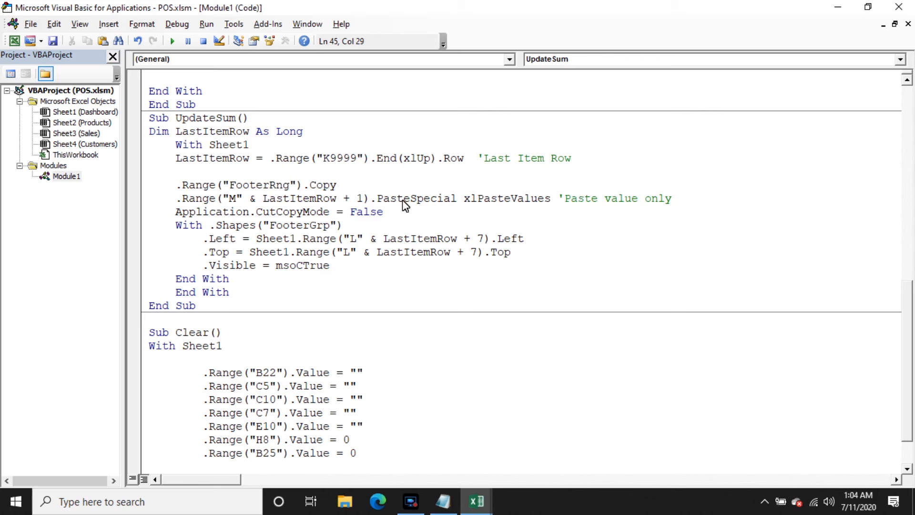
pyautogui.click(276, 185)
pyautogui.moveTo(288, 186); pyautogui.dragTo(229, 187)
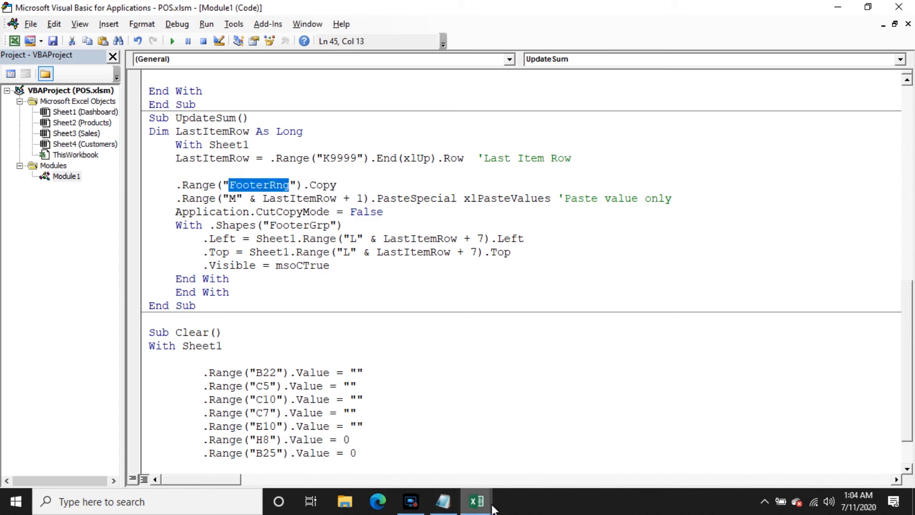
pyautogui.moveTo(481, 497)
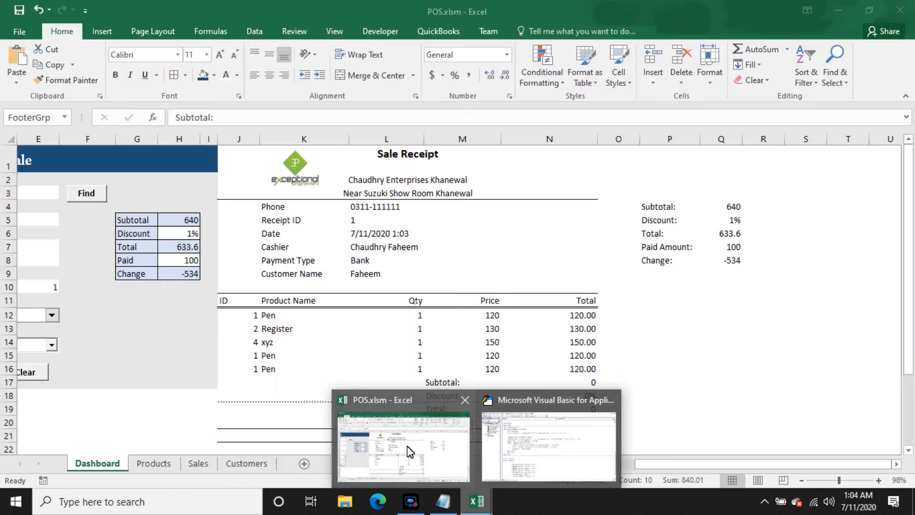
pyautogui.click(407, 445)
pyautogui.scroll(-2, 526, 366)
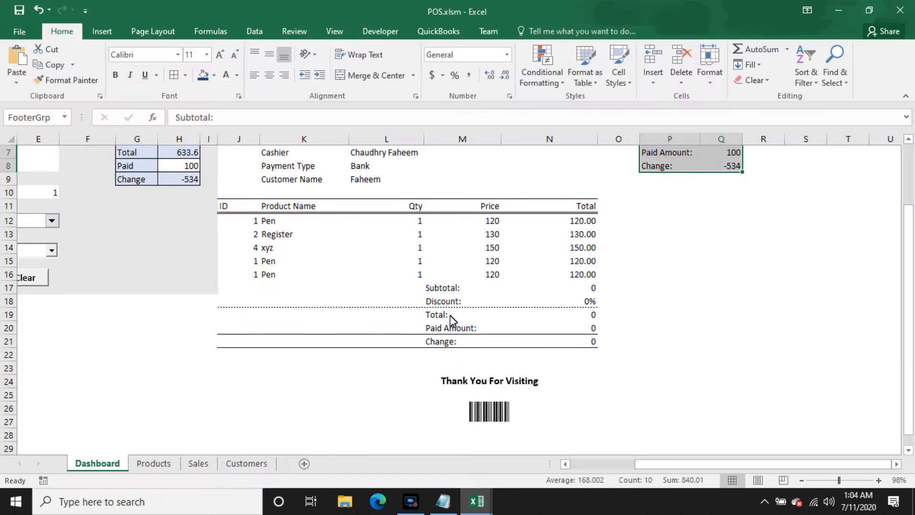
pyautogui.click(419, 274)
pyautogui.click(420, 253)
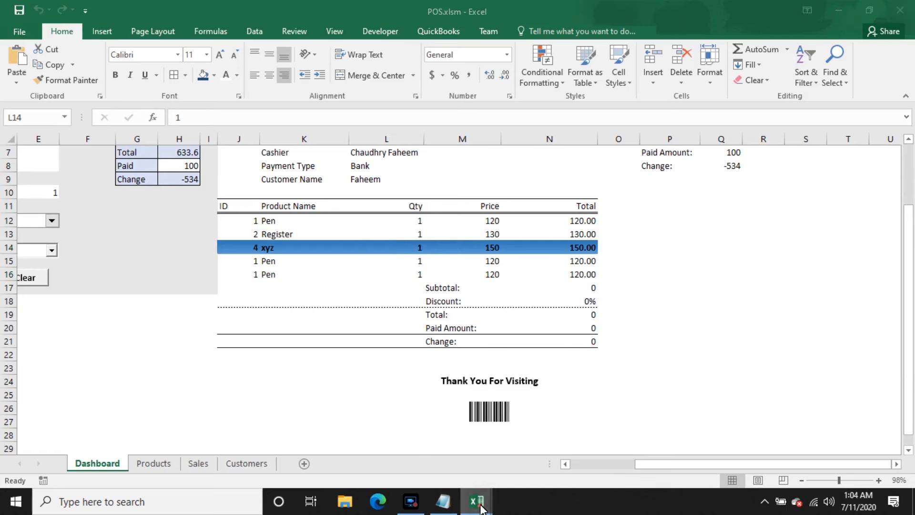
pyautogui.moveTo(476, 500)
pyautogui.moveTo(591, 462)
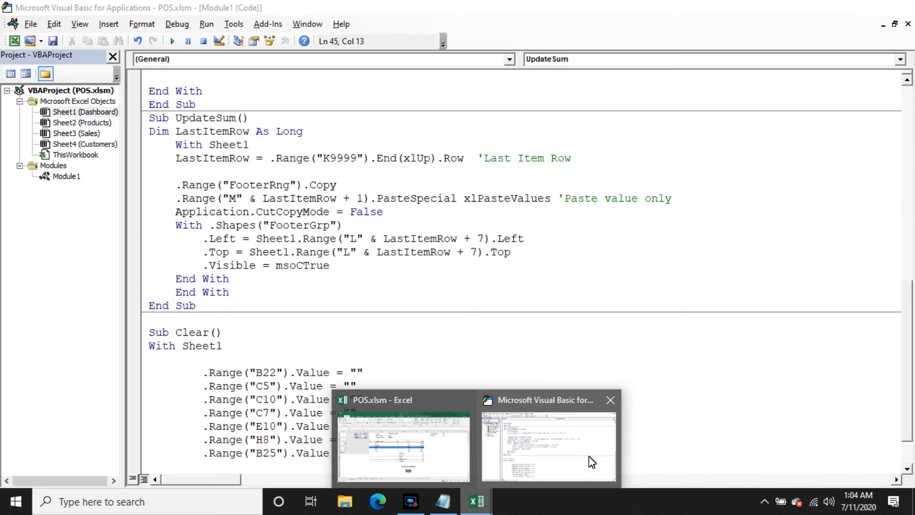
pyautogui.click(535, 453)
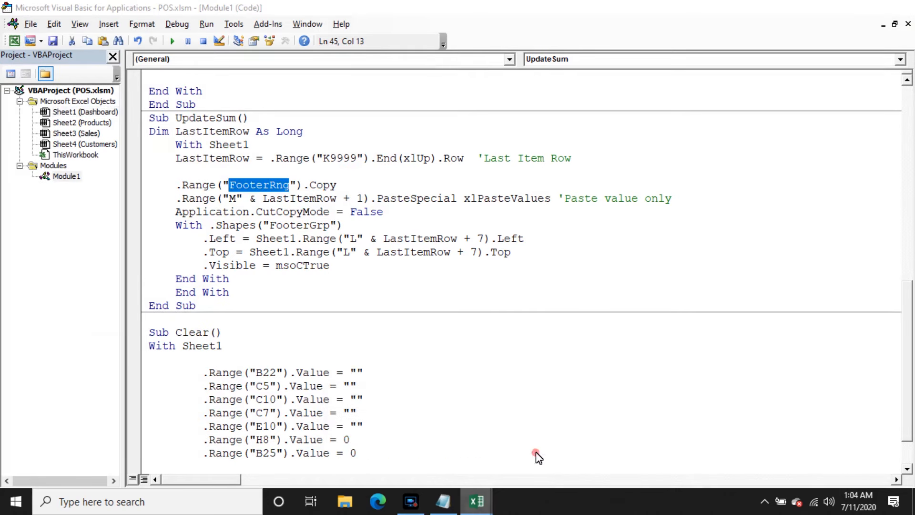
pyautogui.click(477, 240)
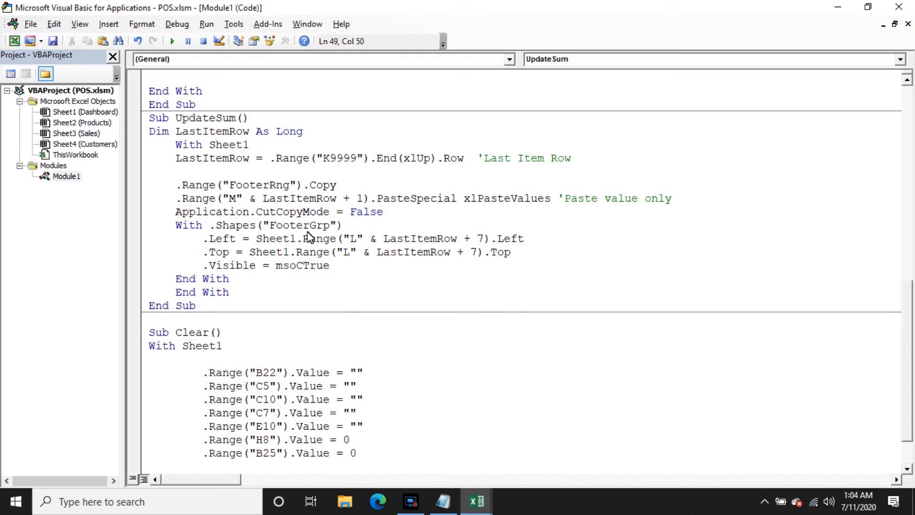
pyautogui.click(356, 239)
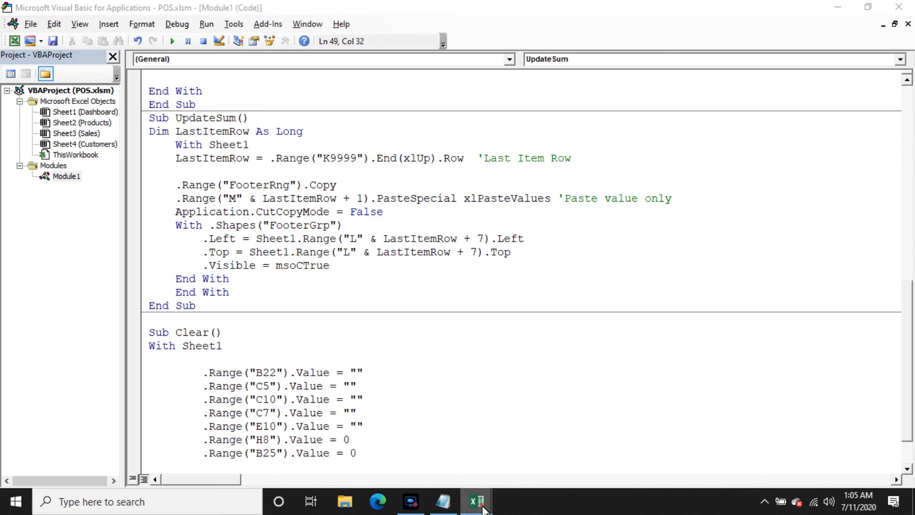
pyautogui.moveTo(476, 498)
pyautogui.click(432, 460)
pyautogui.scroll(1, 510, 364)
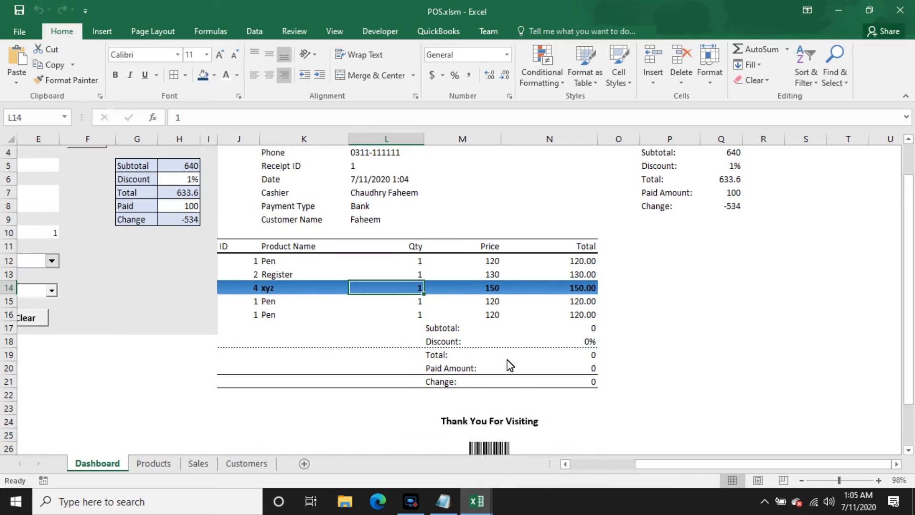
pyautogui.click(439, 329)
pyautogui.click(443, 343)
pyautogui.click(445, 355)
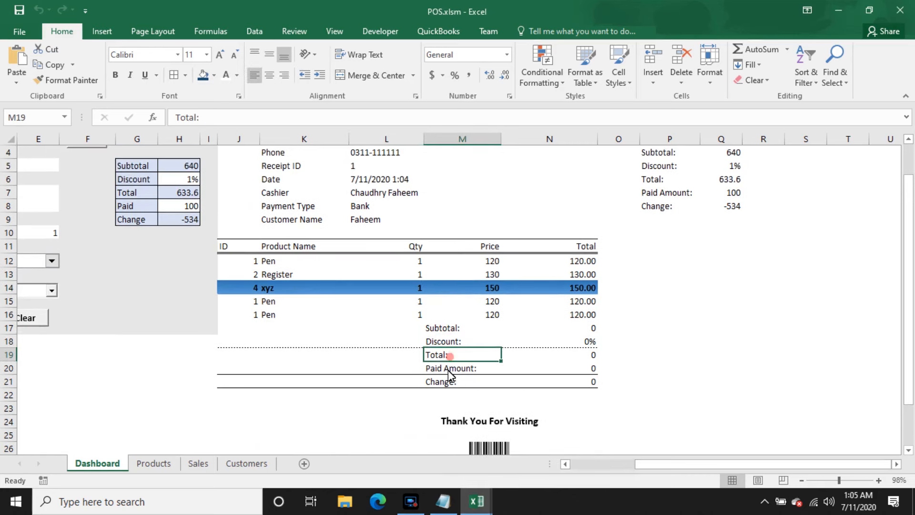
pyautogui.click(448, 368)
pyautogui.click(448, 382)
pyautogui.click(450, 395)
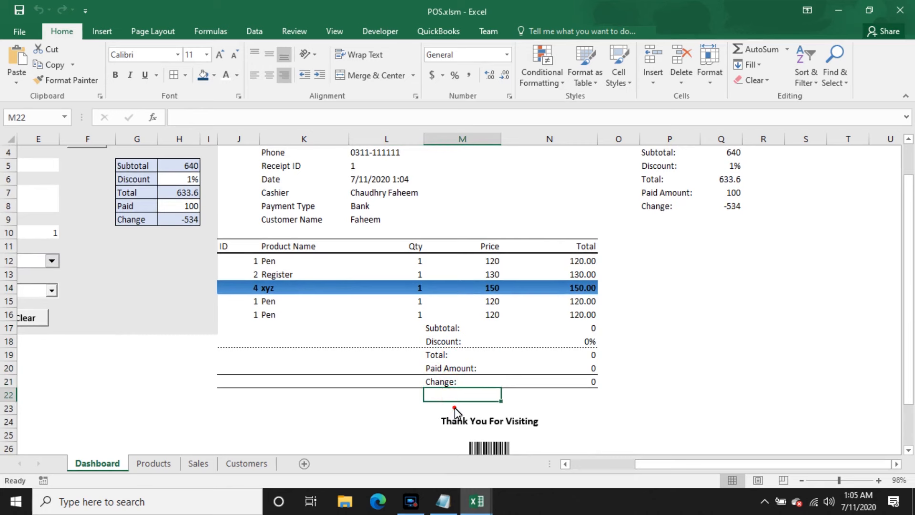
pyautogui.click(454, 407)
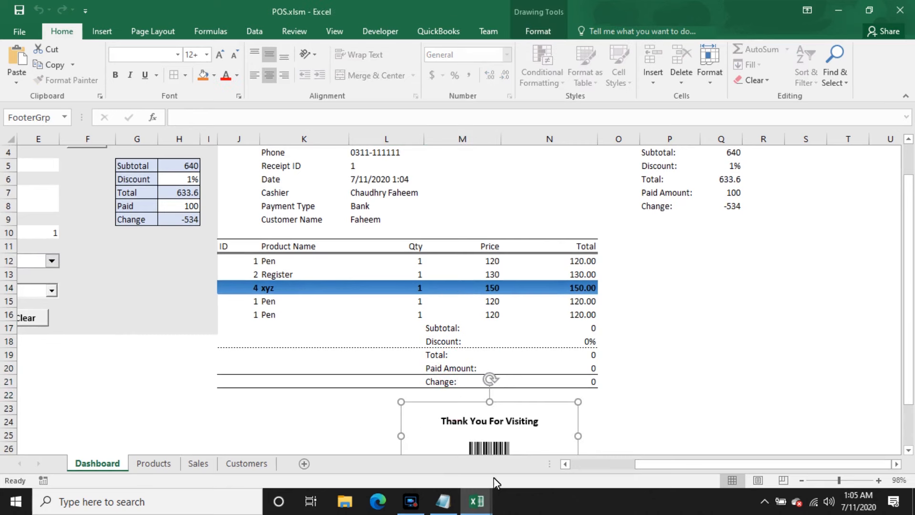
pyautogui.moveTo(477, 501)
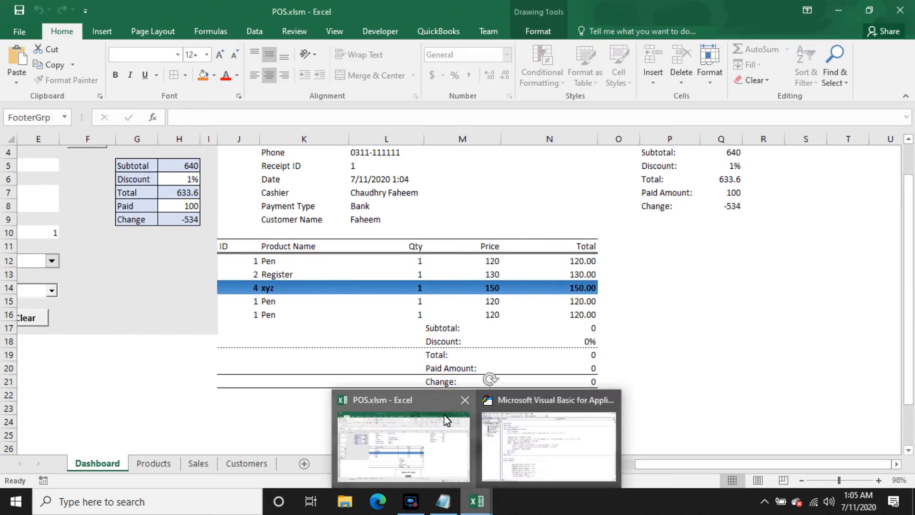
pyautogui.click(555, 259)
pyautogui.click(715, 367)
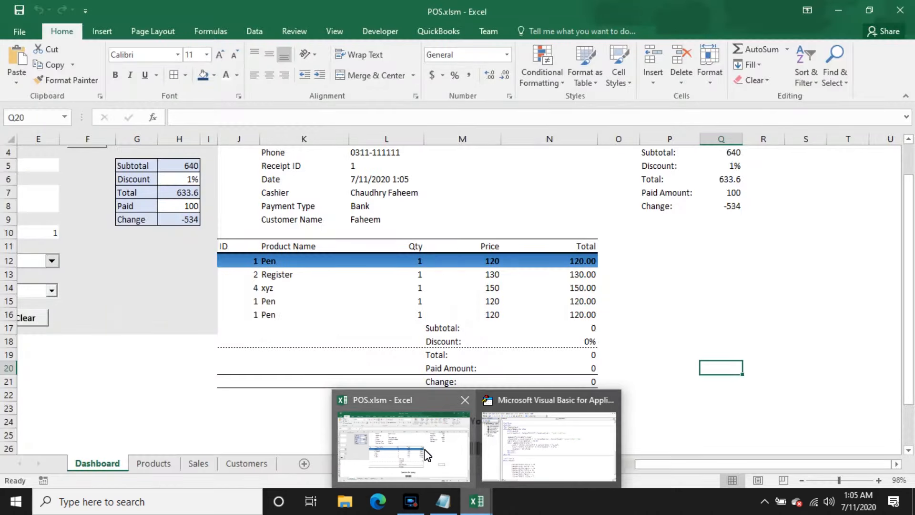
pyautogui.click(425, 449)
pyautogui.click(477, 501)
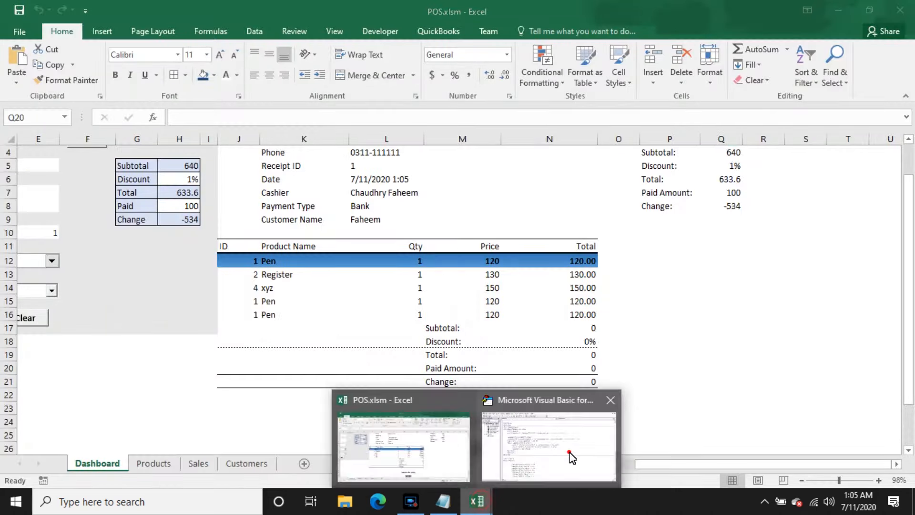
pyautogui.click(571, 455)
# Step: Insert an UpdateSum call right after the Total Price formula line in AddProduct
pyautogui.scroll(-1, 234, 350)
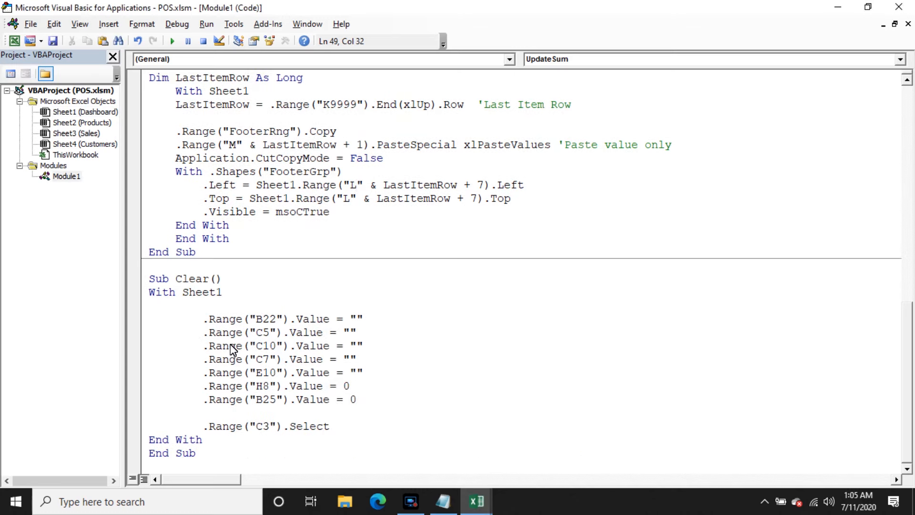
pyautogui.scroll(4, 234, 349)
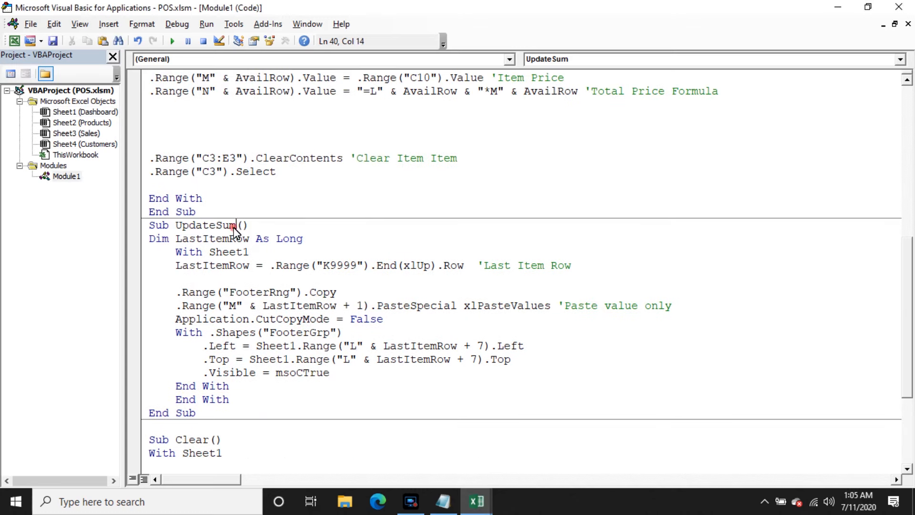
pyautogui.moveTo(235, 227); pyautogui.dragTo(177, 227)
pyautogui.hotkey('ctrl', 'c')
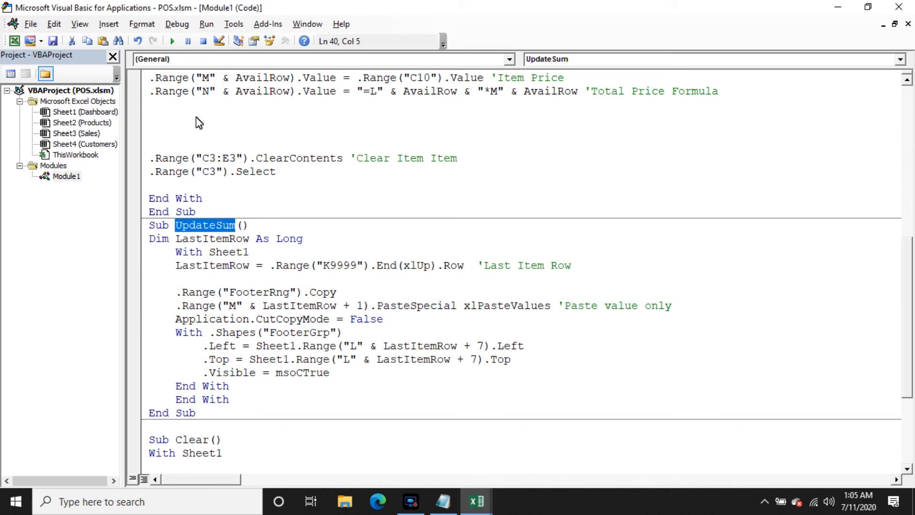
pyautogui.click(181, 119)
pyautogui.hotkey('ctrl', 'v')
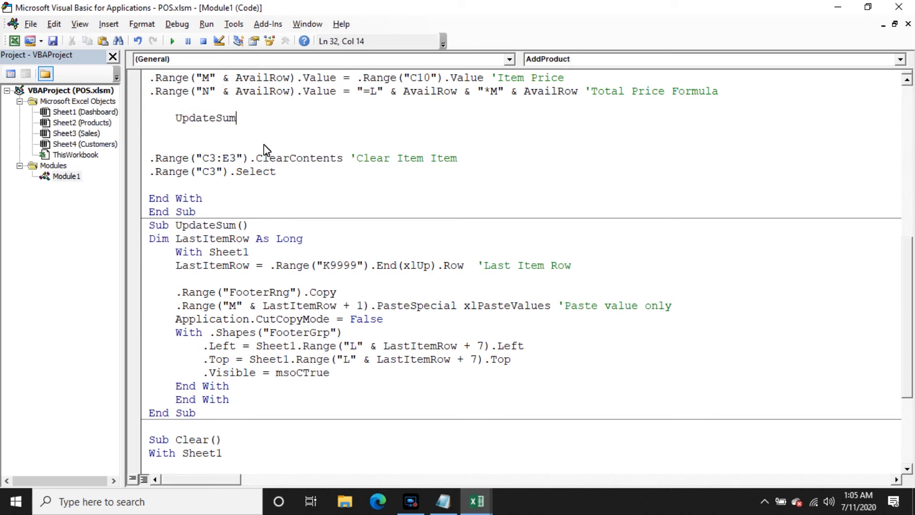
pyautogui.moveTo(474, 509)
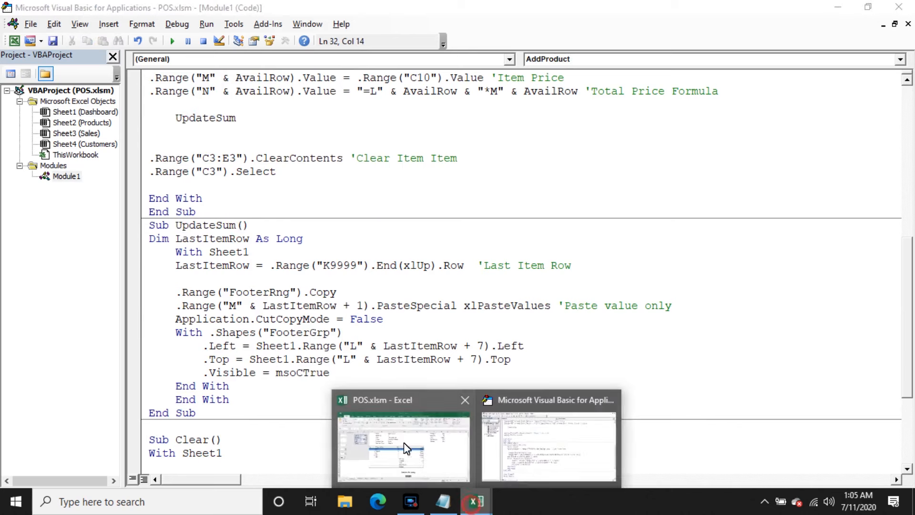
pyautogui.click(403, 463)
# Step: Enter product ID 1 and try saving it to the receipt, dismissing two macro errors
pyautogui.click(607, 469)
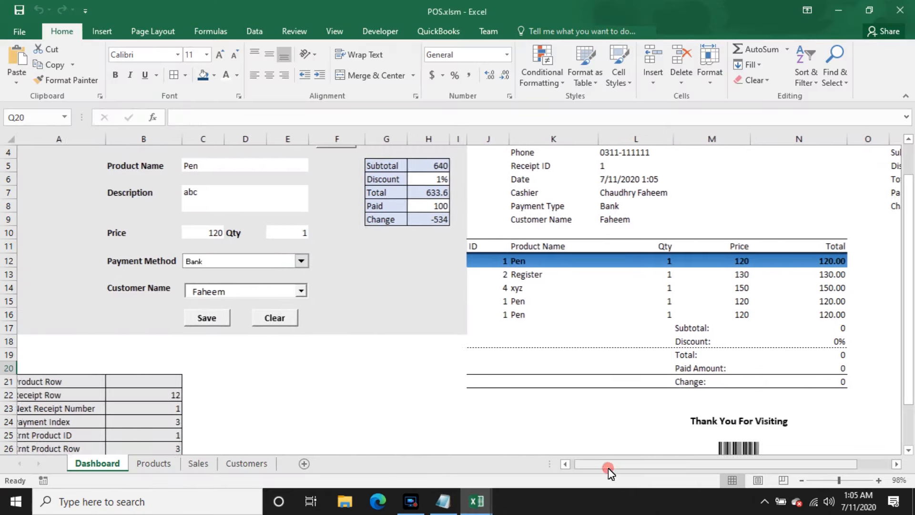
pyautogui.scroll(1, 265, 218)
pyautogui.click(243, 199)
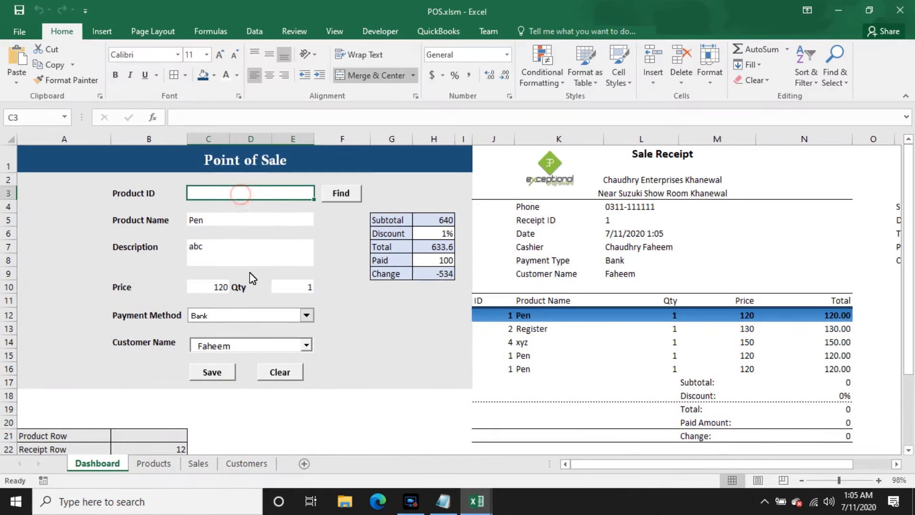
pyautogui.write('1')
pyautogui.click(212, 372)
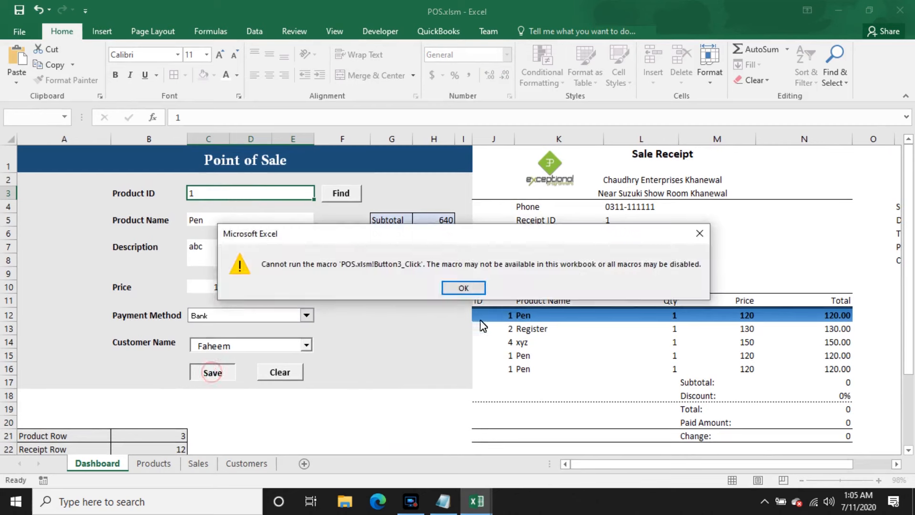
pyautogui.click(469, 287)
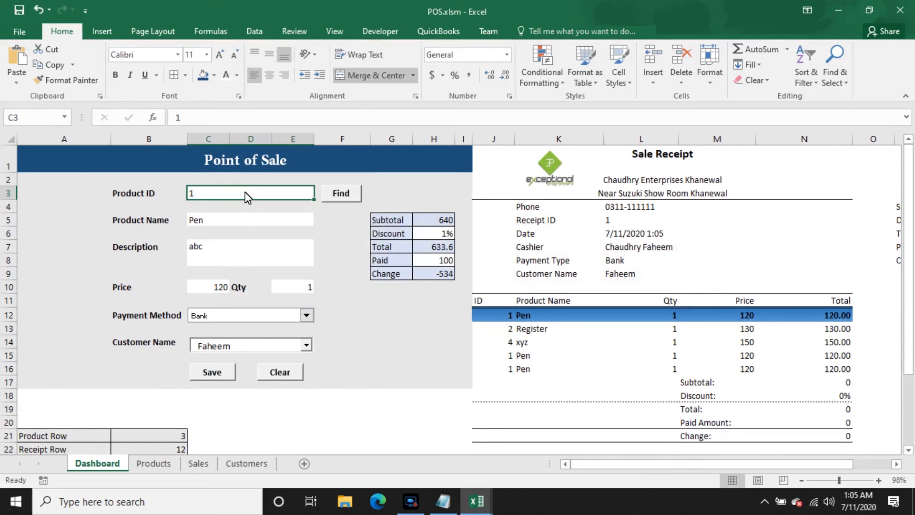
pyautogui.click(223, 372)
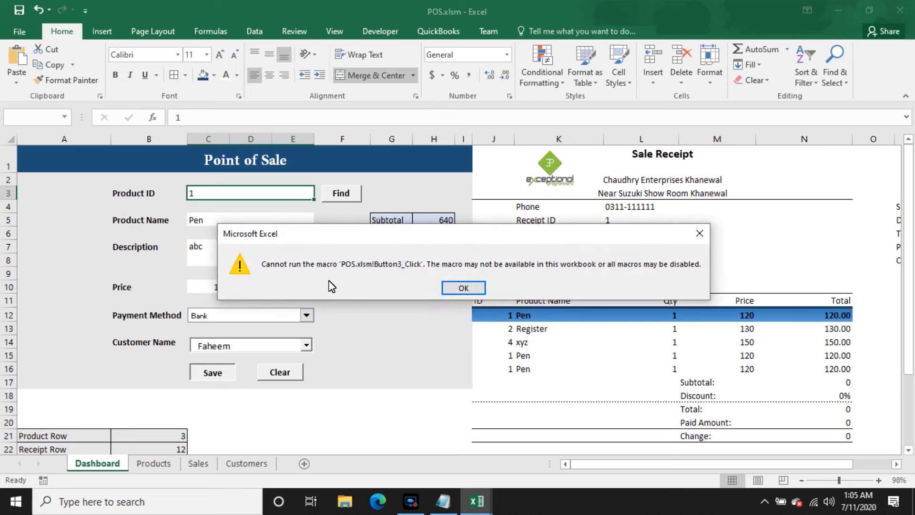
pyautogui.click(479, 289)
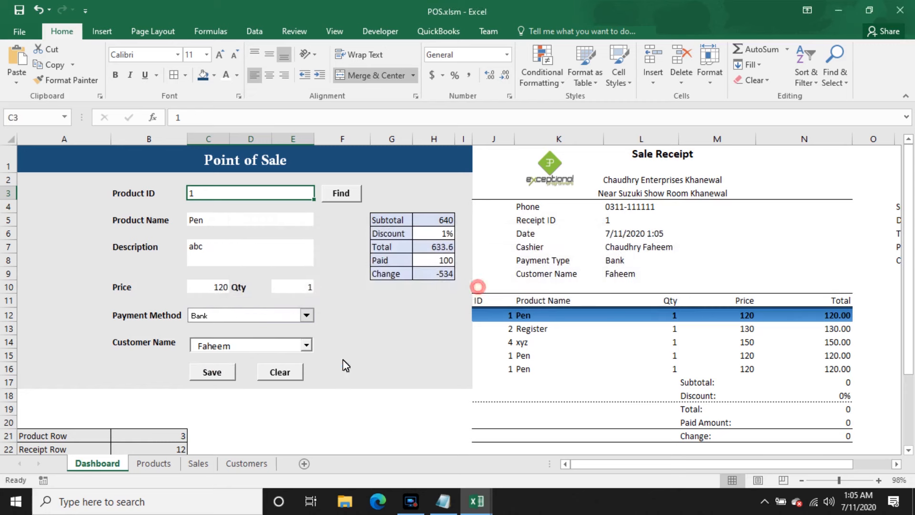
# Step: Check the save button's assigned macro, then add product 1 as a sixth receipt line via Find
pyautogui.rightClick(201, 370)
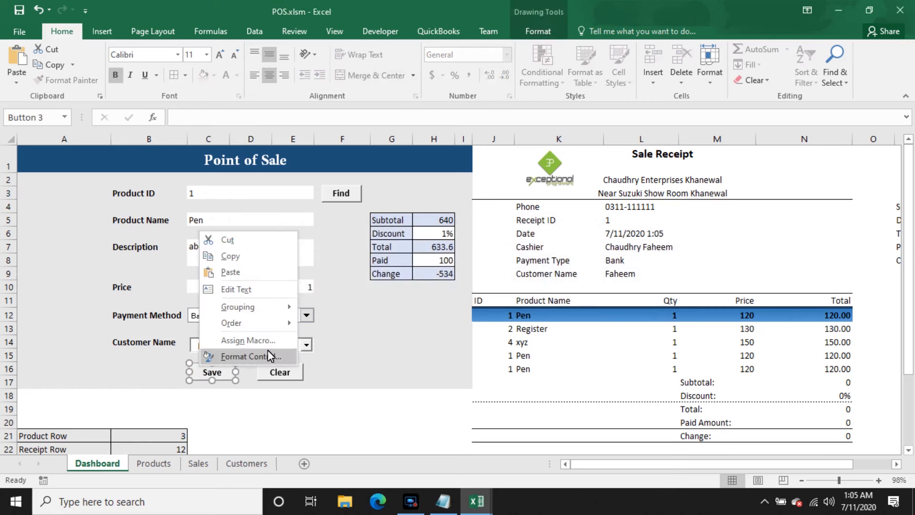
pyautogui.click(346, 285)
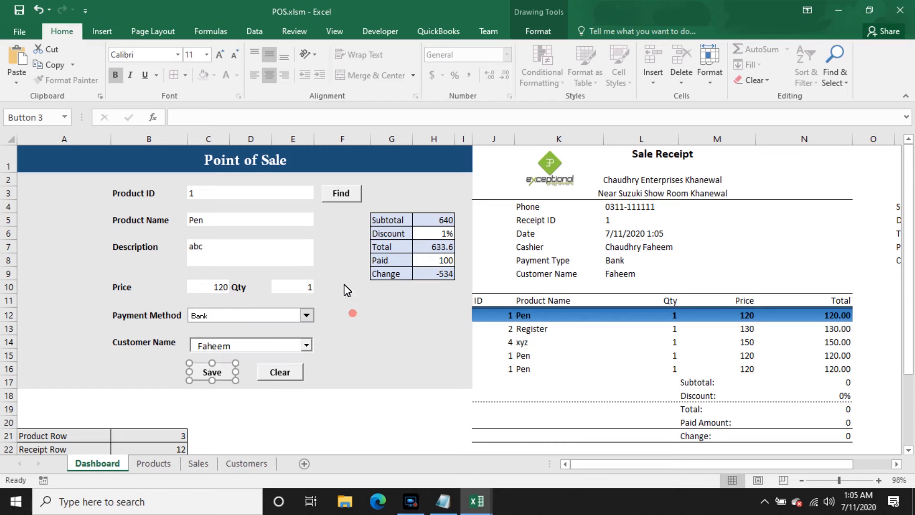
pyautogui.click(342, 193)
pyautogui.scroll(-1, 855, 400)
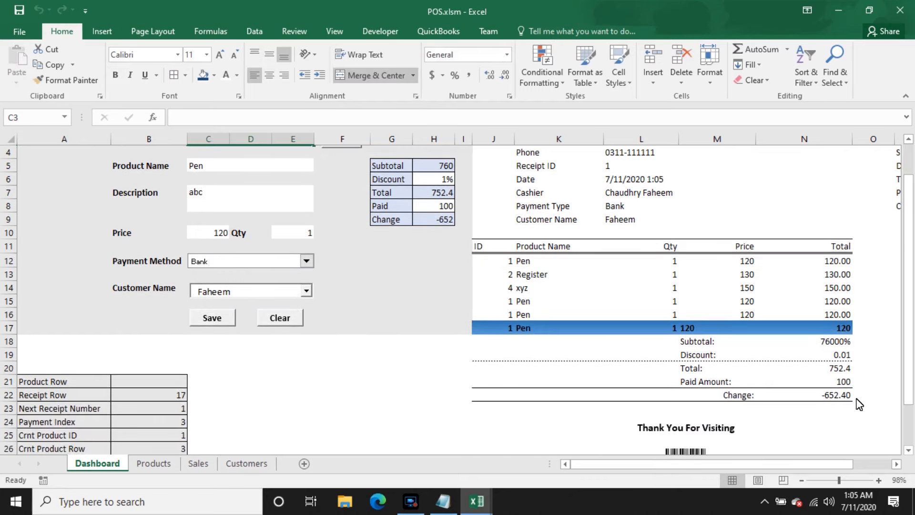
pyautogui.scroll(-1, 859, 411)
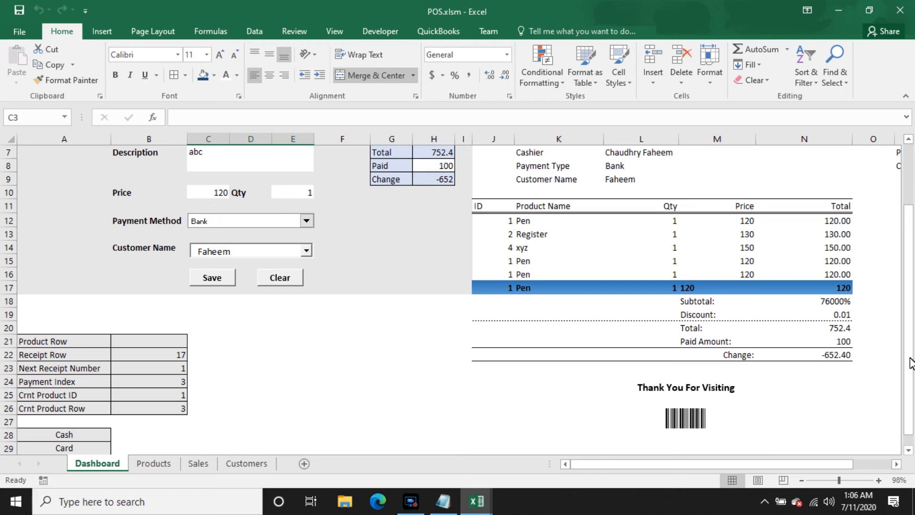
# Step: Turn off Align Right on column M so M17's price lines up with the others
pyautogui.click(691, 288)
pyautogui.click(698, 340)
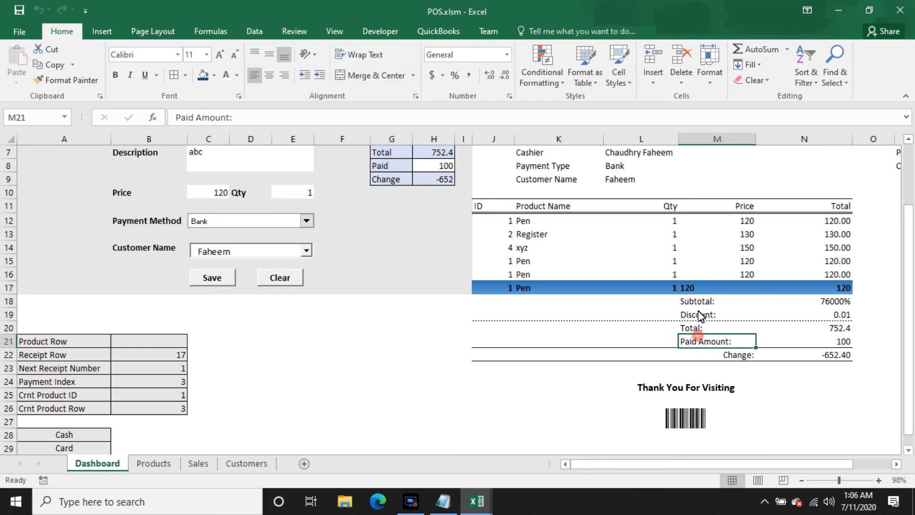
pyautogui.click(701, 288)
pyautogui.click(717, 140)
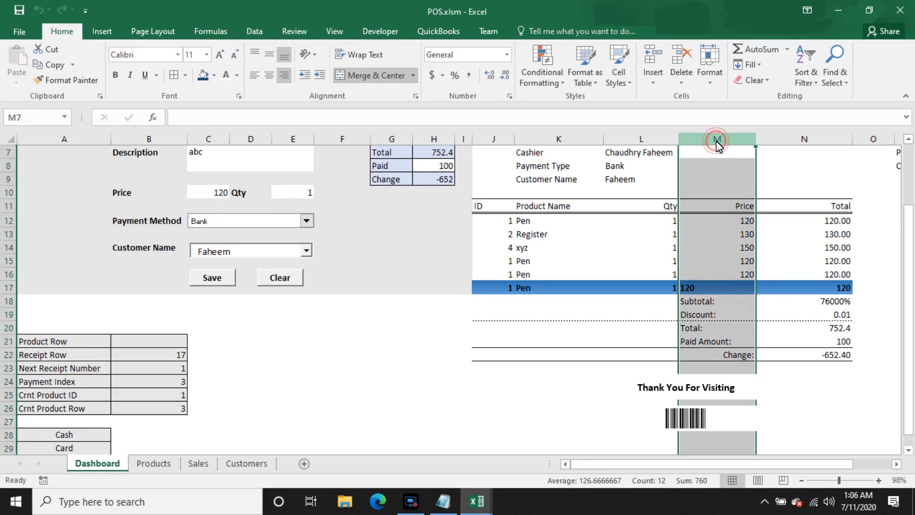
pyautogui.click(726, 278)
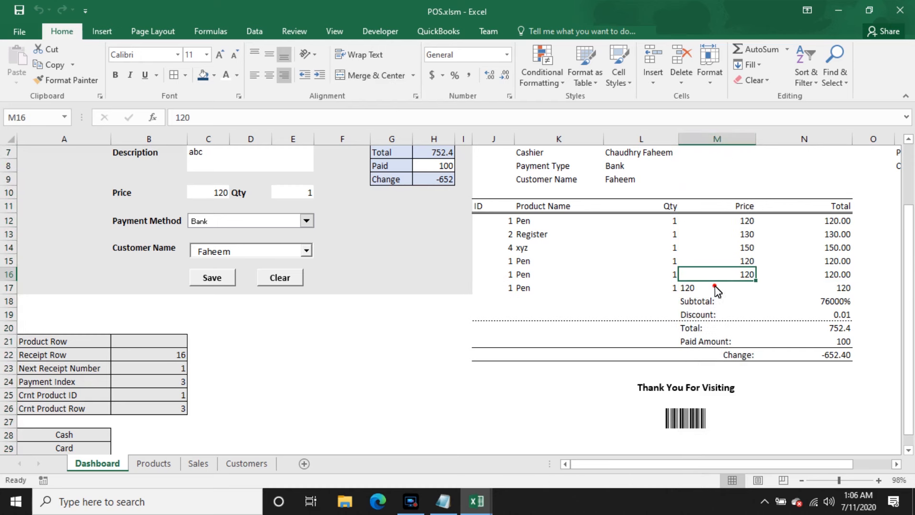
pyautogui.click(717, 289)
pyautogui.click(707, 138)
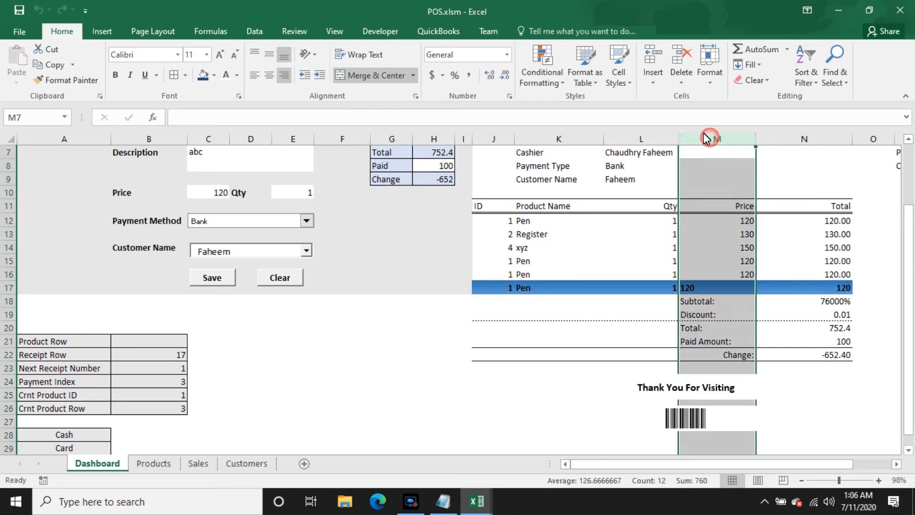
pyautogui.click(285, 76)
pyautogui.click(649, 288)
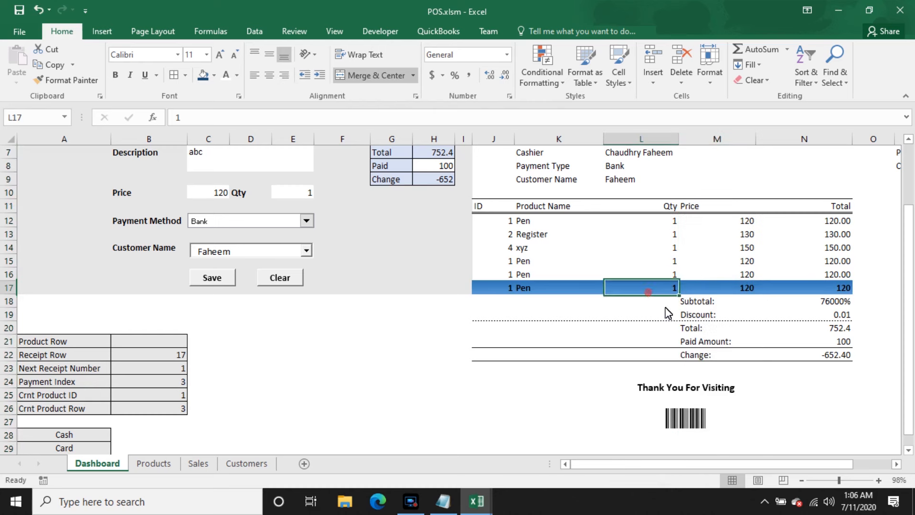
pyautogui.click(735, 302)
pyautogui.click(812, 419)
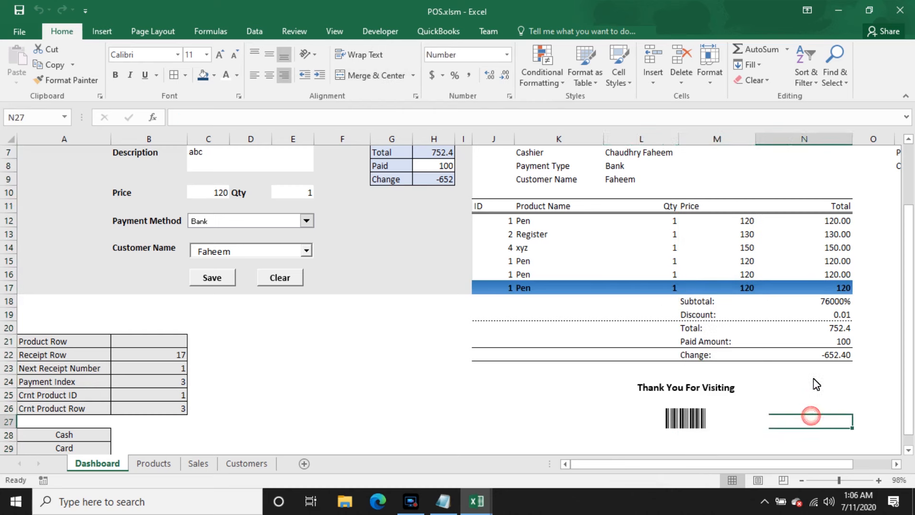
# Step: Load several receipt rows into the form, check row 15's total formula and the footer group
pyautogui.scroll(-1, 816, 384)
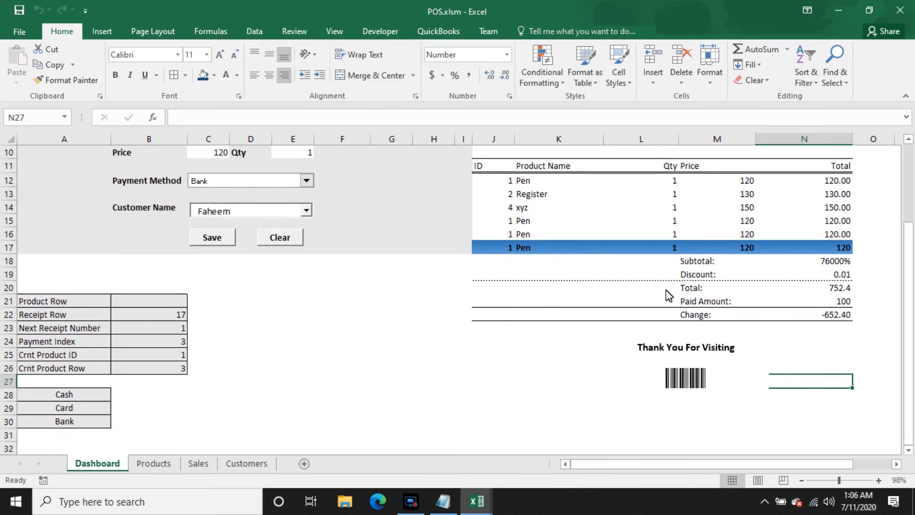
pyautogui.click(677, 247)
pyautogui.click(676, 233)
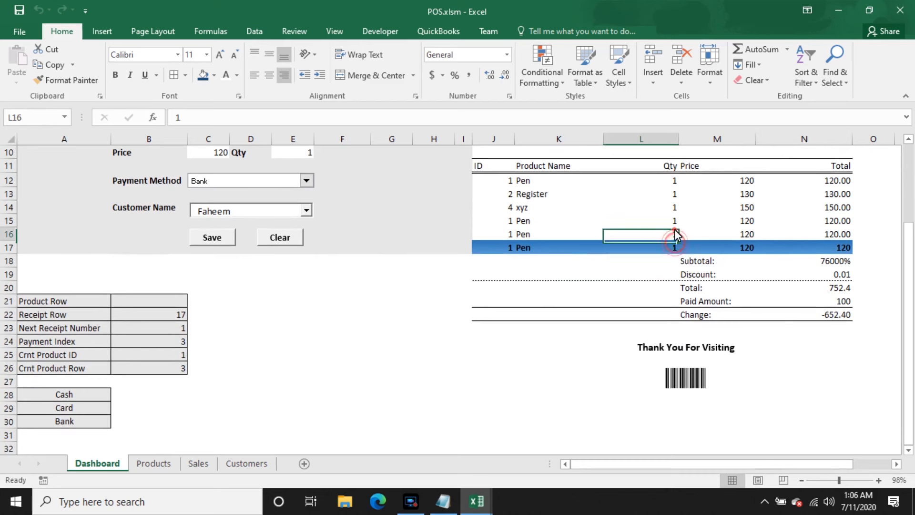
pyautogui.click(524, 230)
pyautogui.click(524, 221)
pyautogui.click(524, 208)
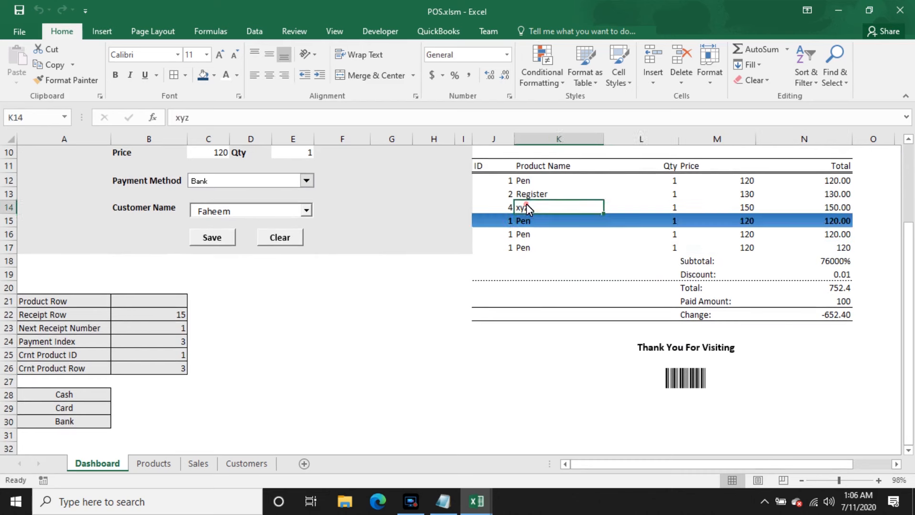
pyautogui.click(543, 184)
pyautogui.click(822, 221)
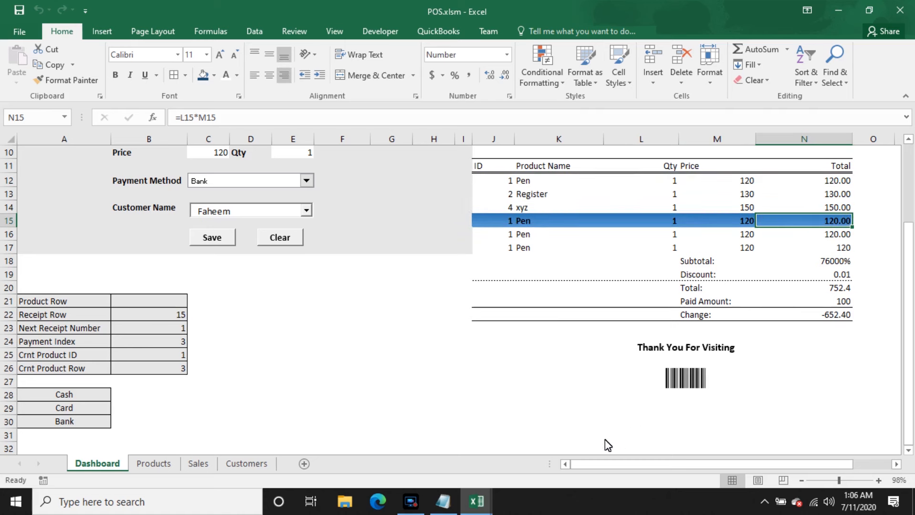
pyautogui.click(754, 329)
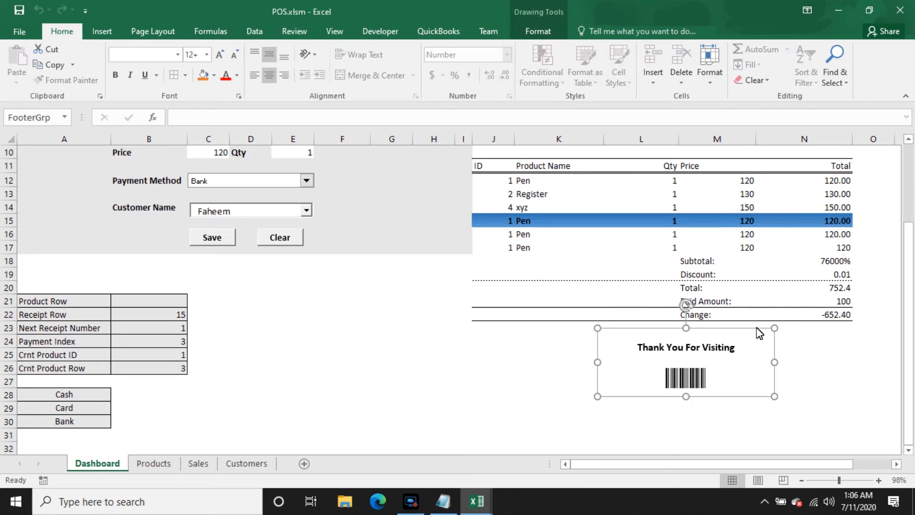
pyautogui.scroll(3, 291, 256)
pyautogui.click(257, 196)
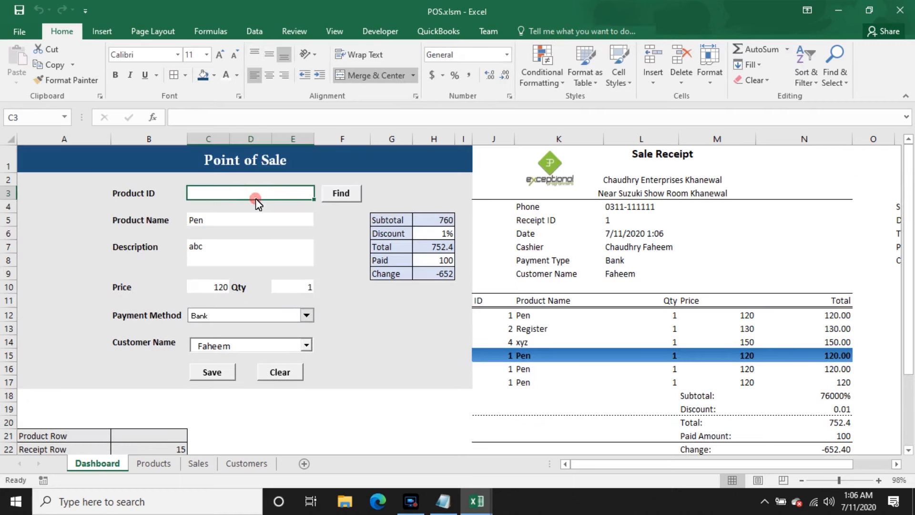
# Step: Add product ID 2 (Register) to the receipt and check the 890 subtotal
pyautogui.write('2')
pyautogui.click(340, 194)
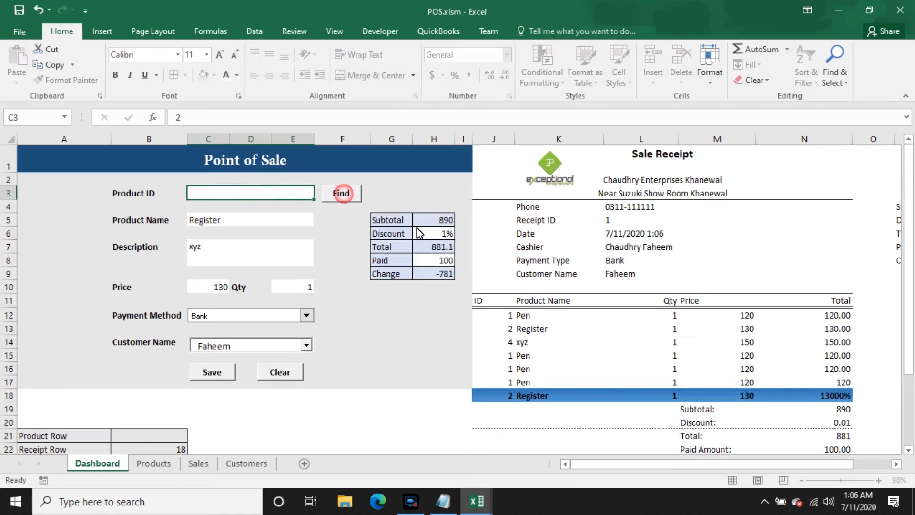
pyautogui.scroll(-1, 767, 381)
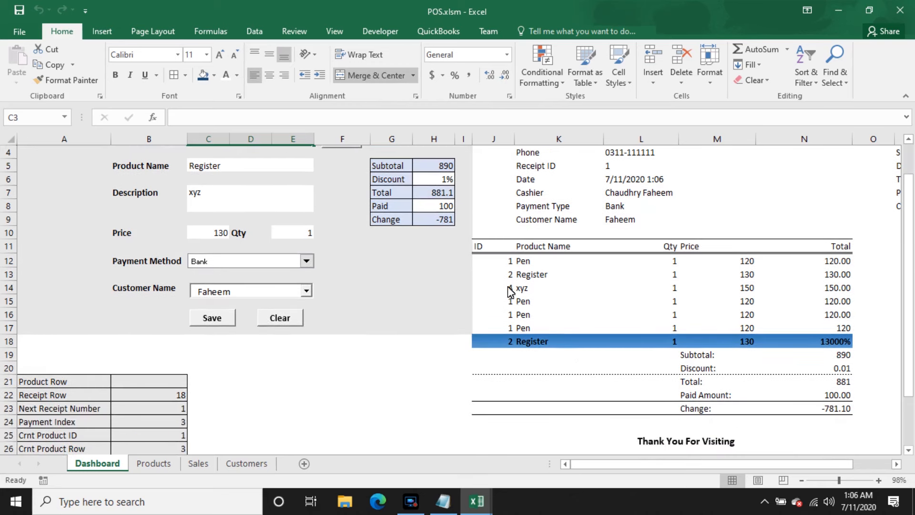
pyautogui.click(586, 301)
pyautogui.click(587, 277)
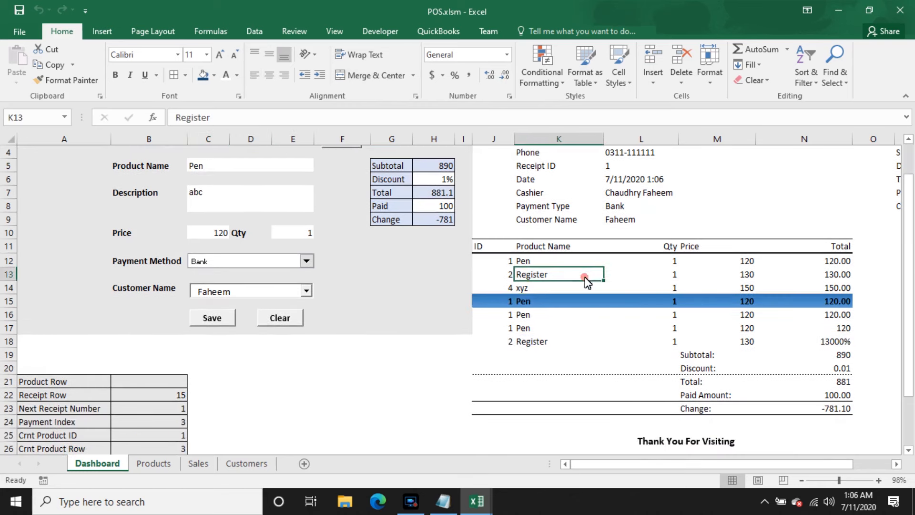
pyautogui.scroll(-1, 756, 315)
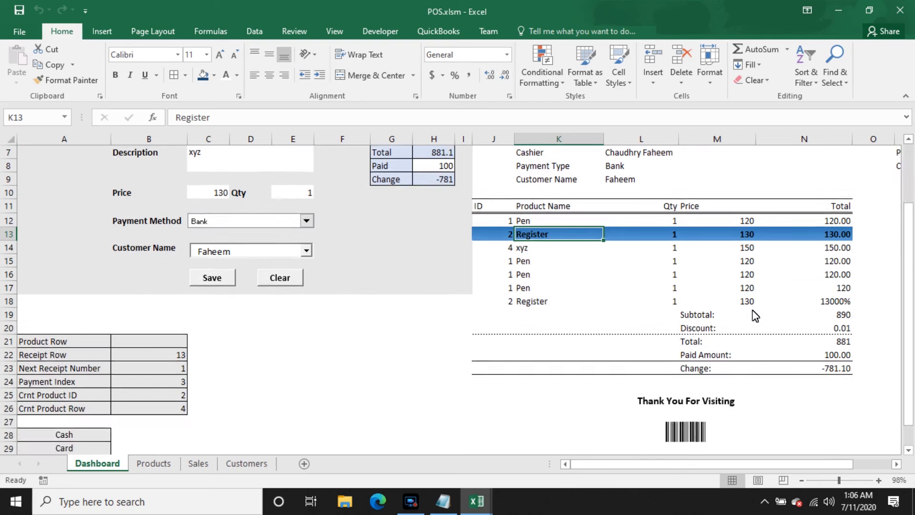
pyautogui.click(747, 221)
pyautogui.scroll(-1, 770, 377)
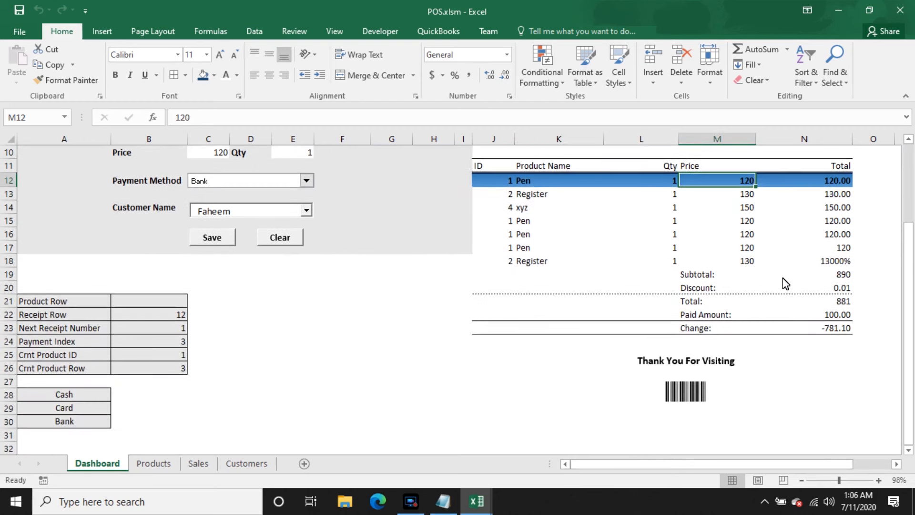
pyautogui.click(843, 275)
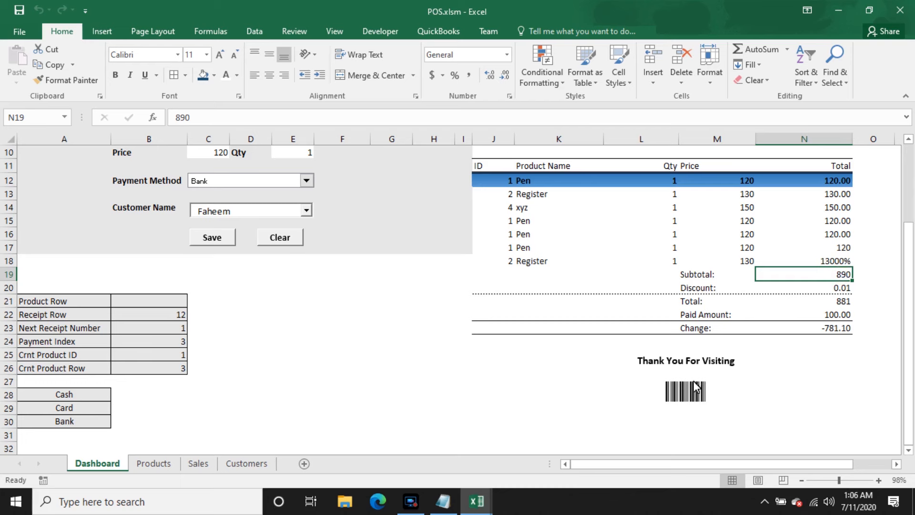
pyautogui.scroll(-1, 425, 443)
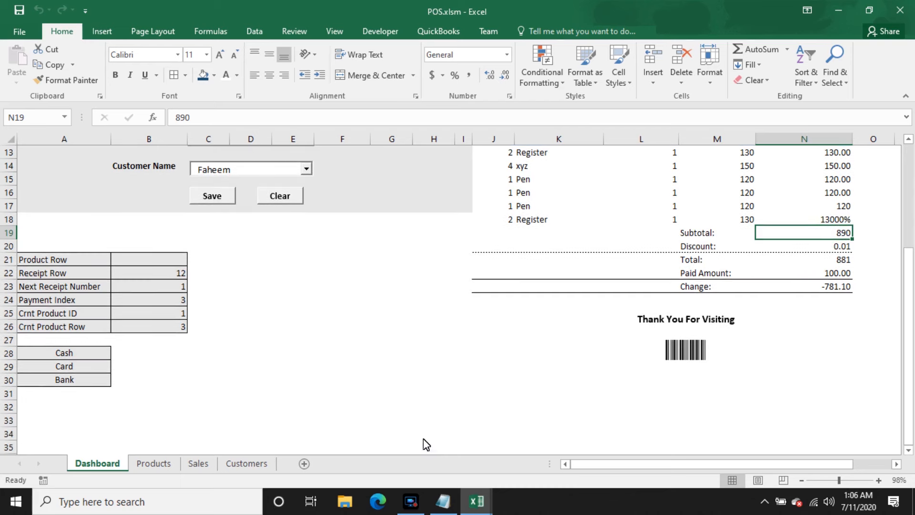
pyautogui.scroll(4, 415, 339)
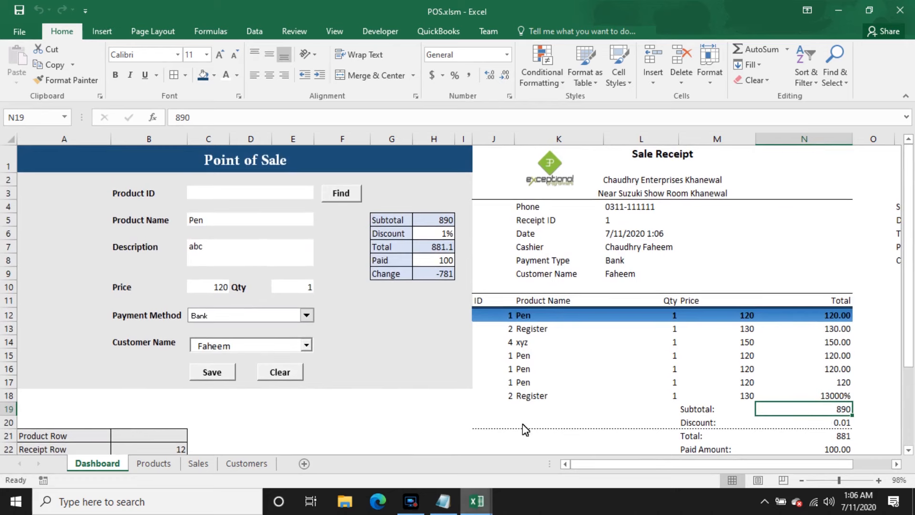
pyautogui.scroll(-1, 768, 380)
# Step: Change Paid in H8 from 100 to 1000 so the receipt shows change of 119
pyautogui.click(448, 208)
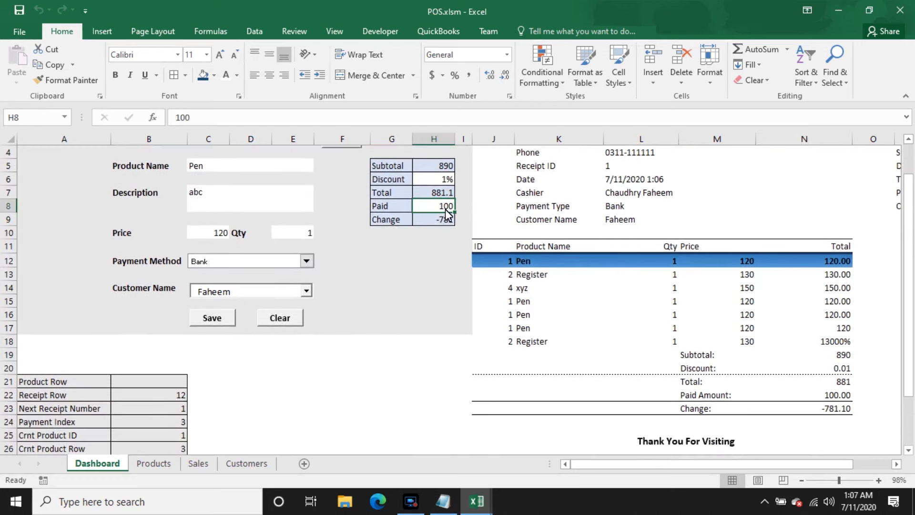
pyautogui.write('1')
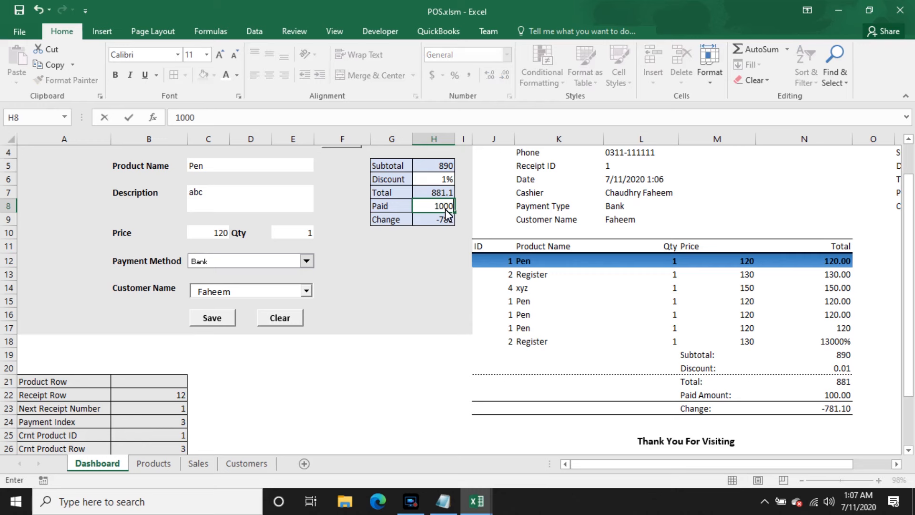
pyautogui.click(447, 247)
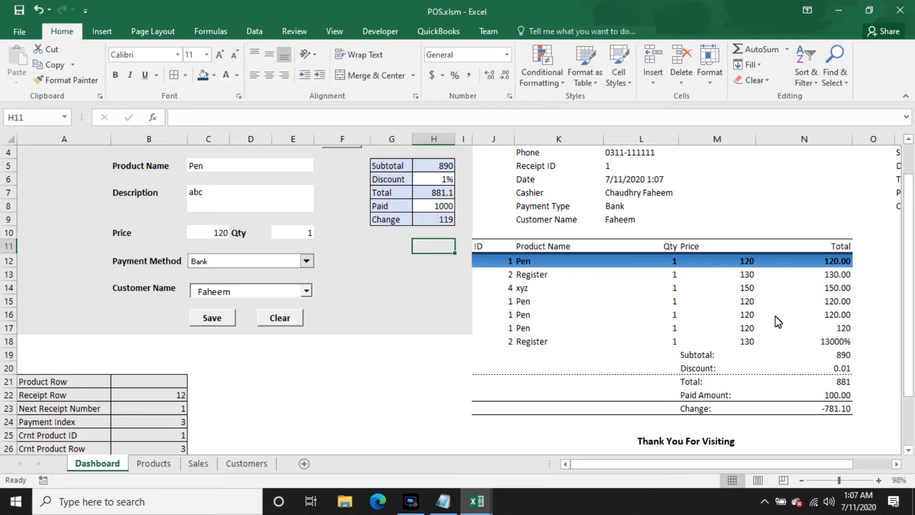
pyautogui.scroll(-1, 851, 417)
pyautogui.click(834, 356)
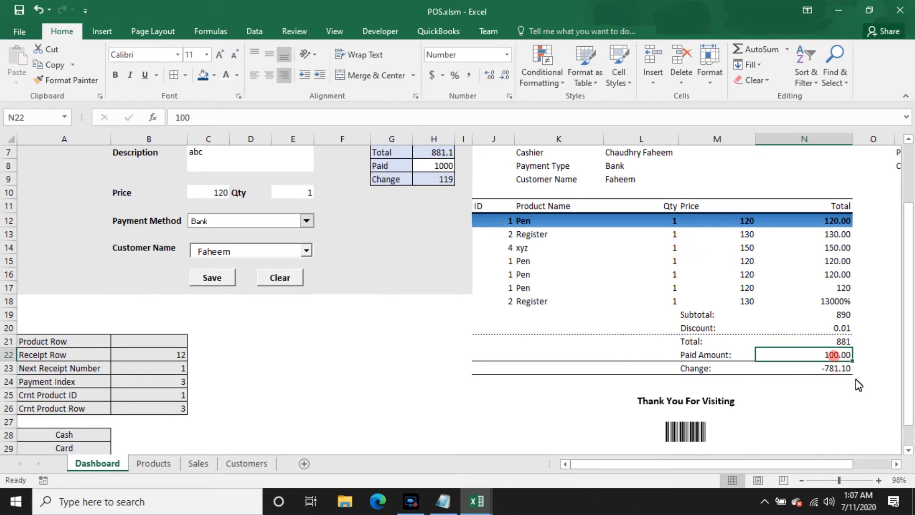
pyautogui.scroll(2, 417, 270)
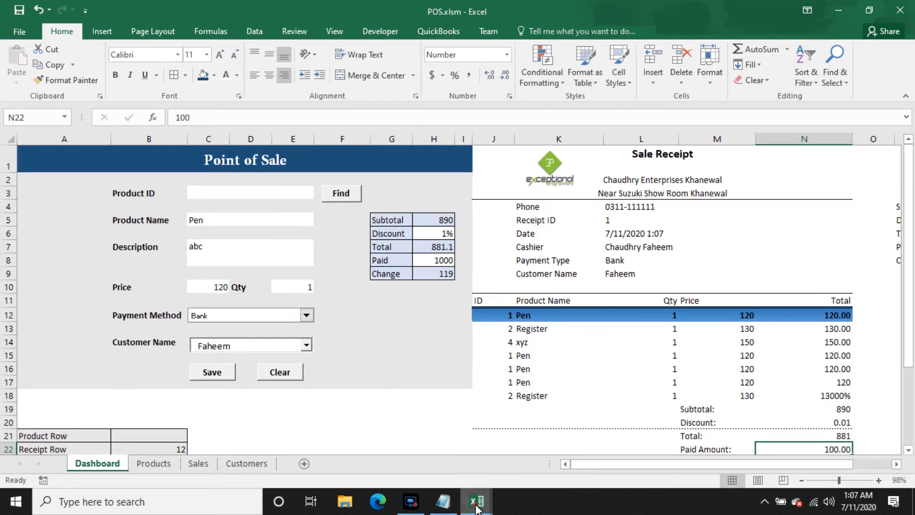
pyautogui.click(442, 501)
# Step: Highlight Worksheet_Change from Private Sub to End Sub in Notepad, then minimise Notepad
pyautogui.scroll(18, 159, 166)
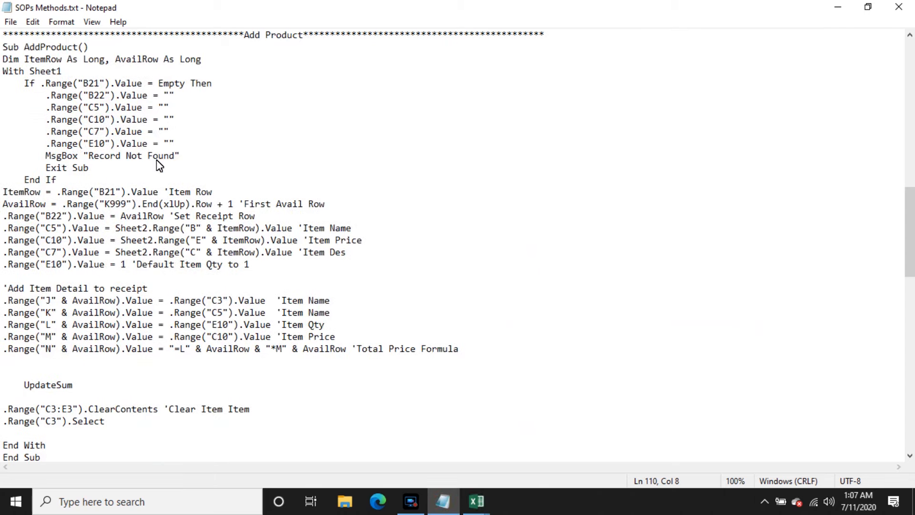
pyautogui.scroll(10, 158, 166)
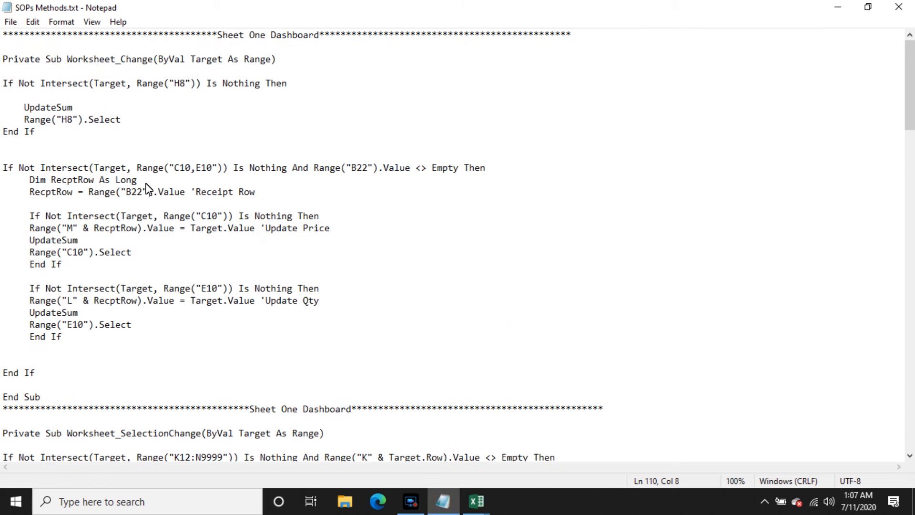
pyautogui.moveTo(5, 58); pyautogui.dragTo(98, 400)
pyautogui.hotkey('ctrl', 'c')
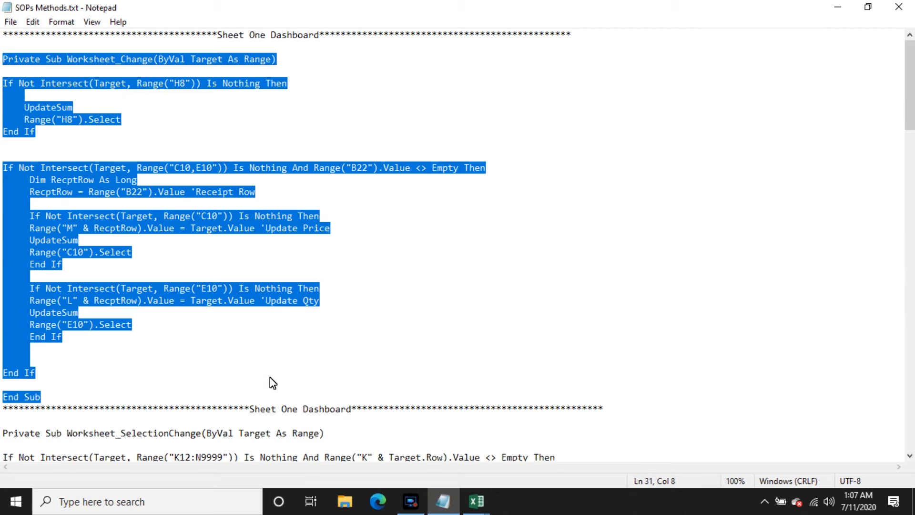
pyautogui.click(839, 8)
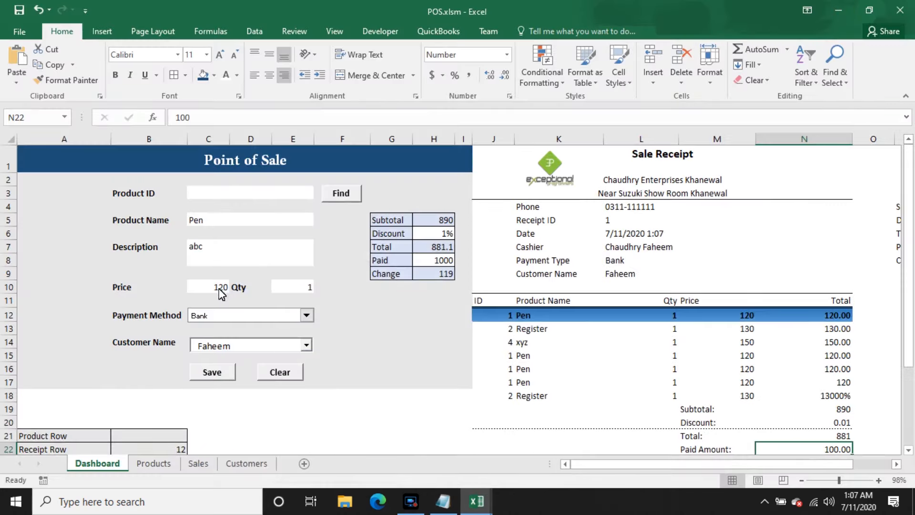
# Step: Load the Register receipt row and change its form price in C10 from 130 to 150
pyautogui.click(559, 332)
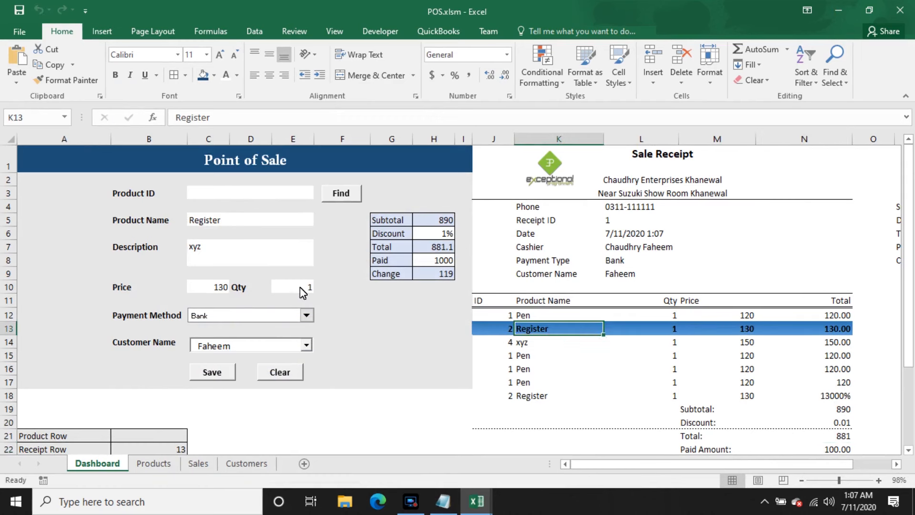
pyautogui.click(210, 289)
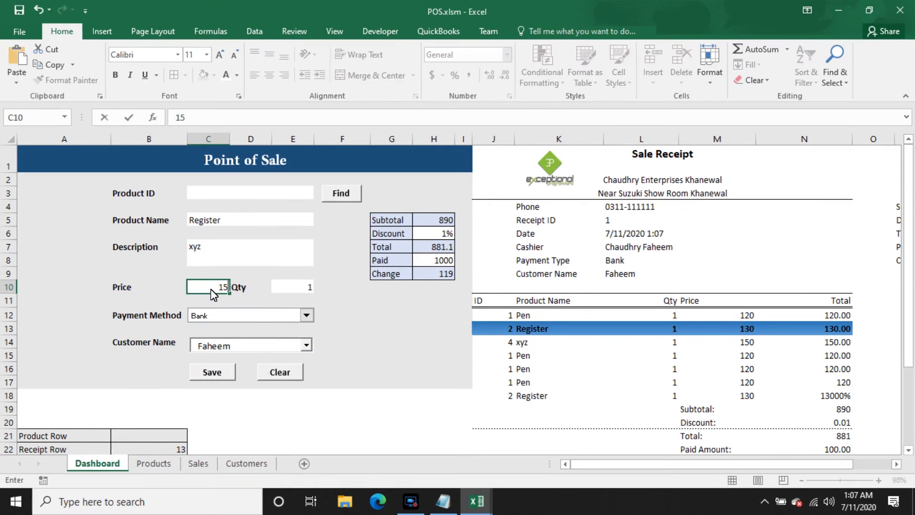
pyautogui.click(211, 289)
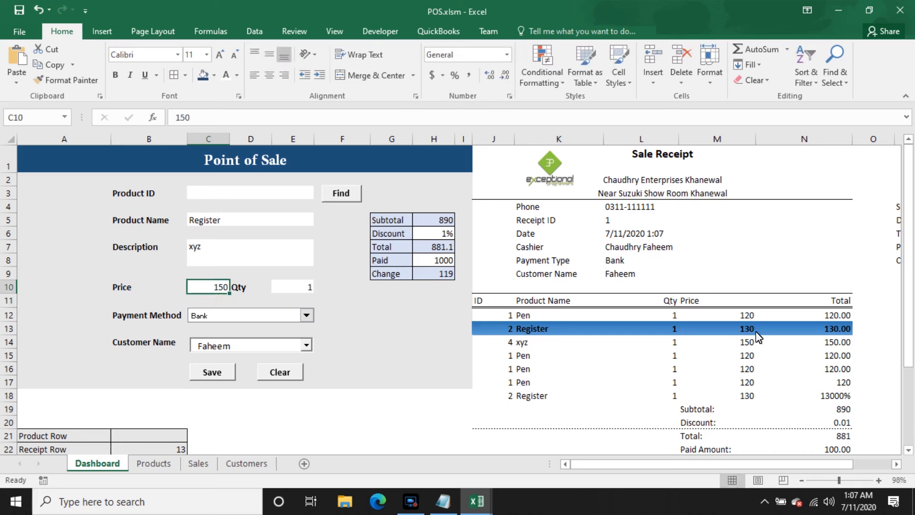
pyautogui.click(482, 504)
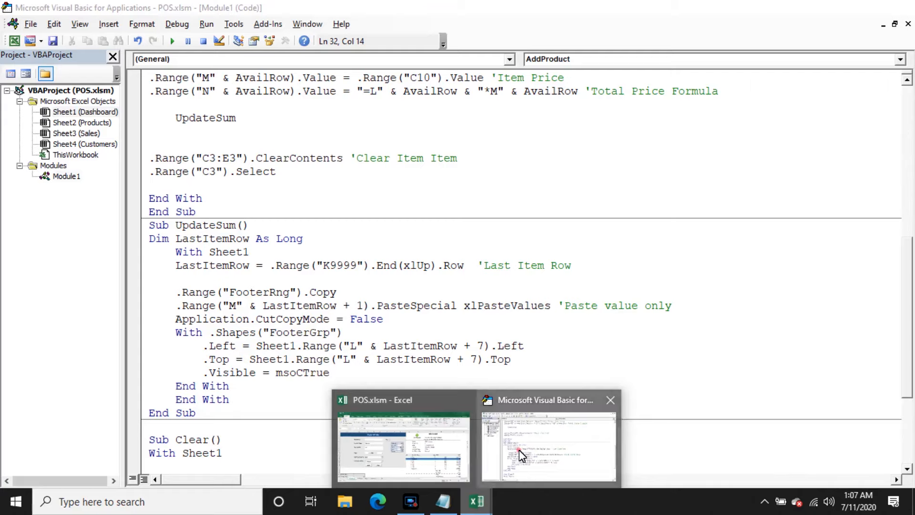
pyautogui.click(519, 450)
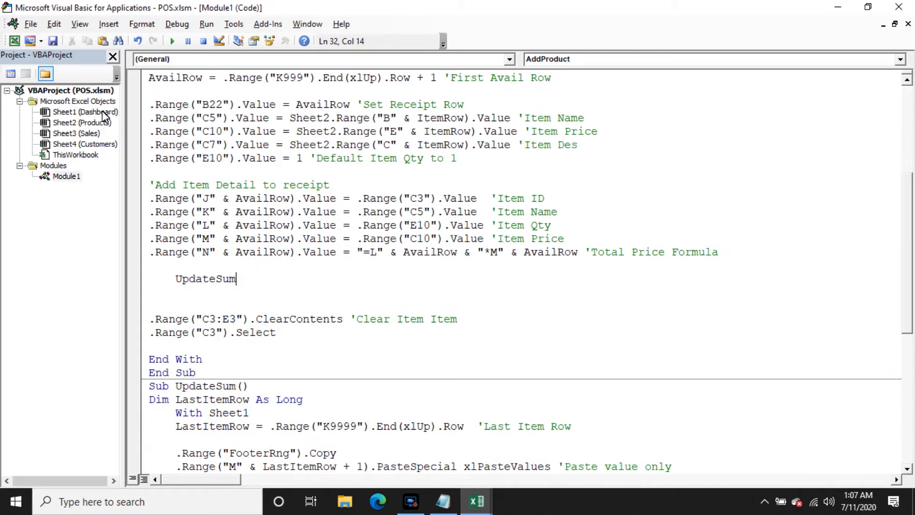
pyautogui.doubleClick(96, 111)
pyautogui.hotkey('ctrl', 'Home')
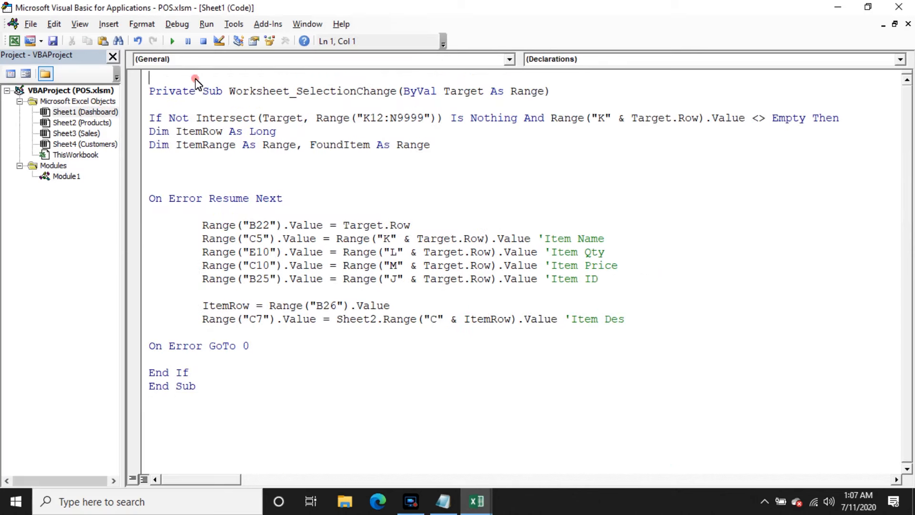
pyautogui.hotkey('ctrl', 'v')
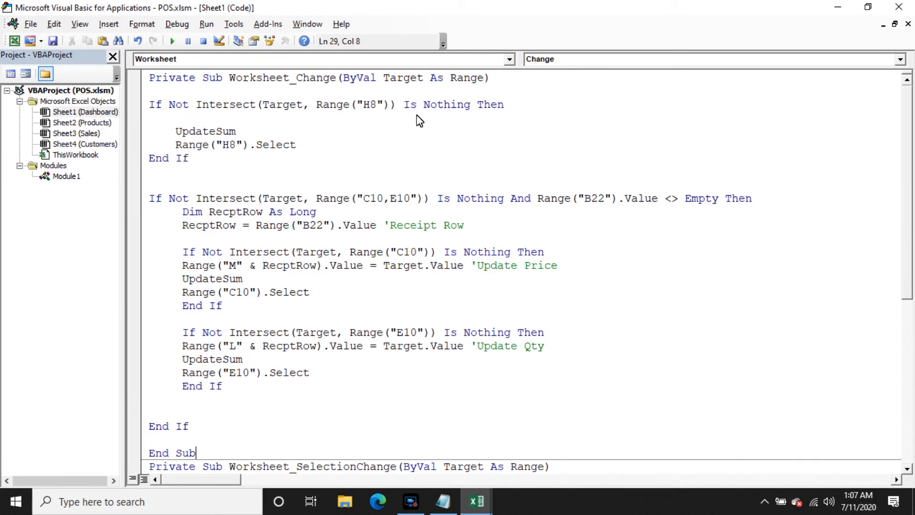
pyautogui.doubleClick(369, 104)
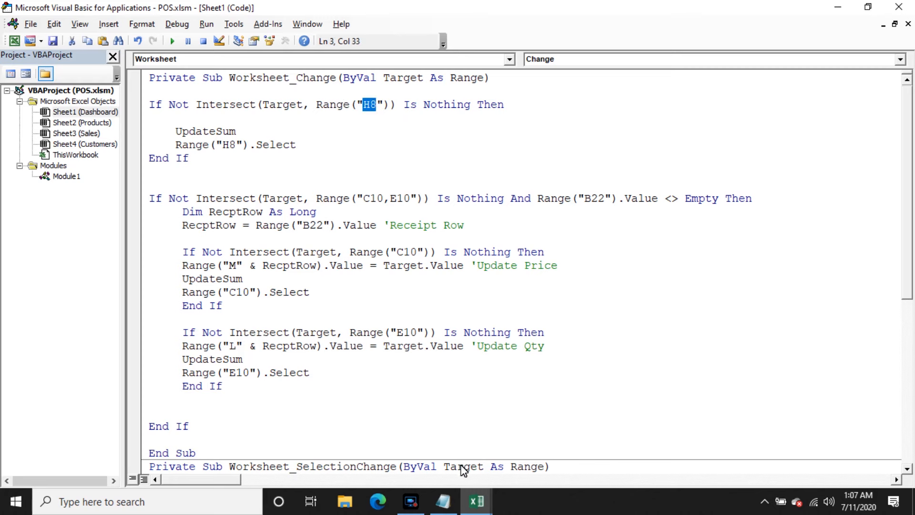
pyautogui.moveTo(476, 501)
pyautogui.click(406, 446)
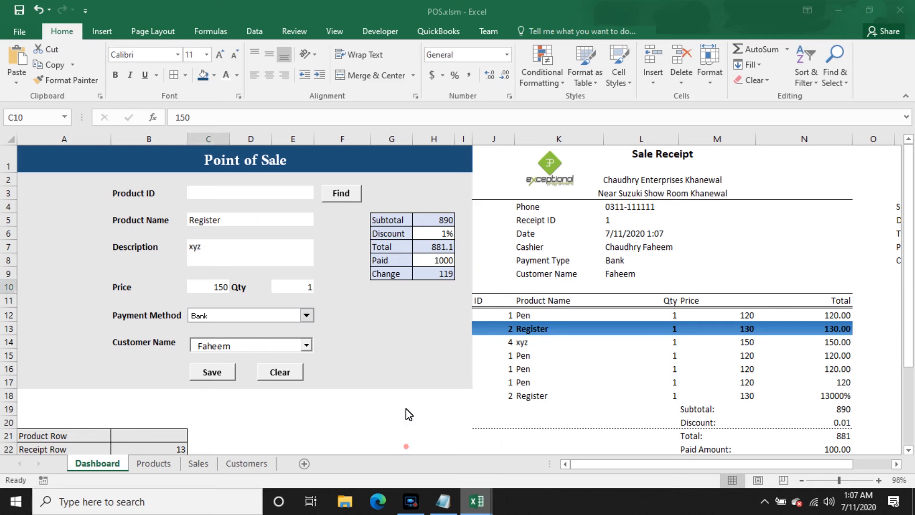
pyautogui.click(429, 261)
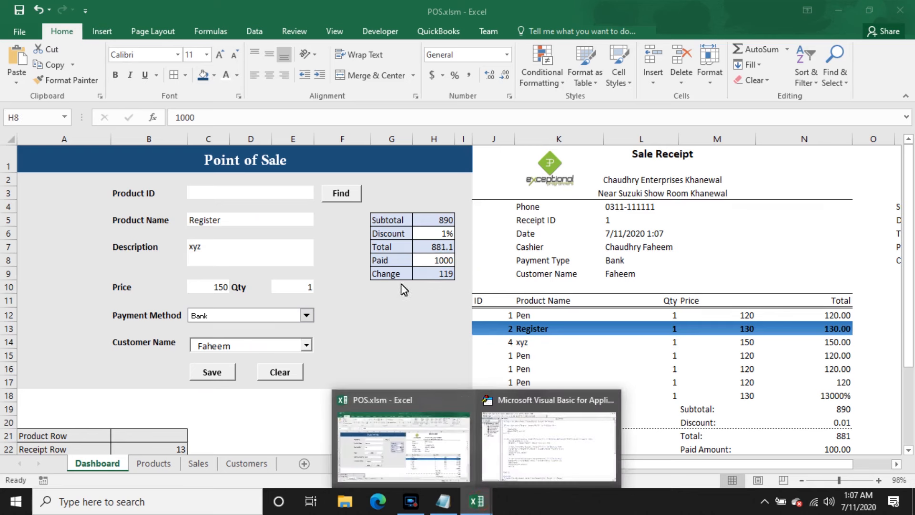
pyautogui.click(528, 452)
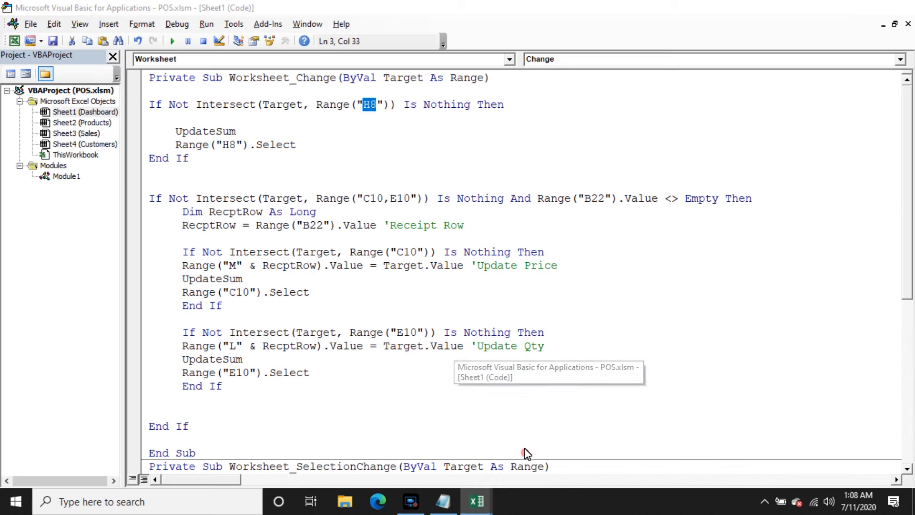
pyautogui.click(210, 132)
pyautogui.click(229, 133)
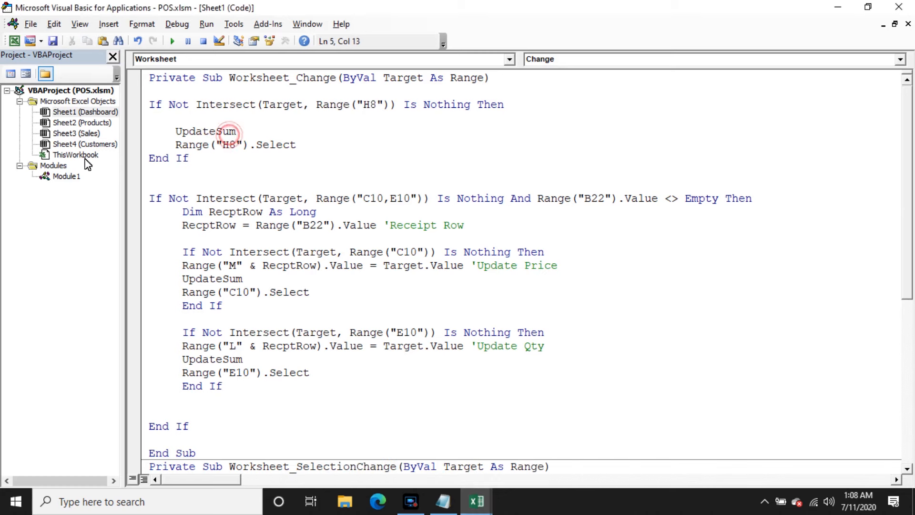
pyautogui.doubleClick(64, 176)
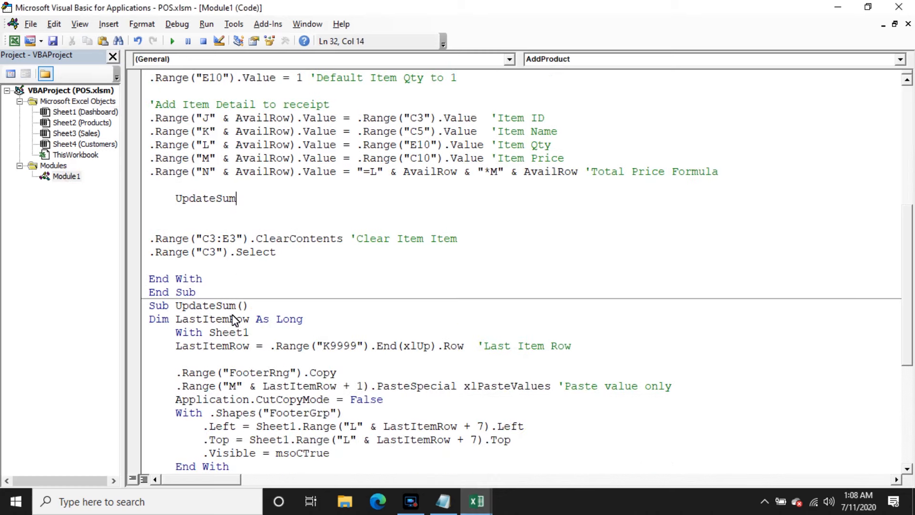
pyautogui.doubleClick(90, 103)
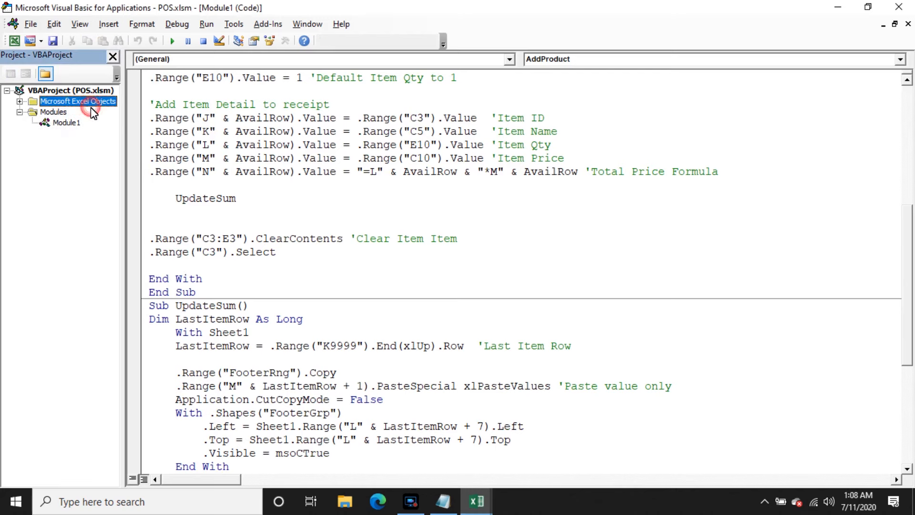
pyautogui.doubleClick(29, 101)
# Step: Review the H8 line in the Dashboard sheet's code, then return to the POS workbook
pyautogui.doubleClick(57, 113)
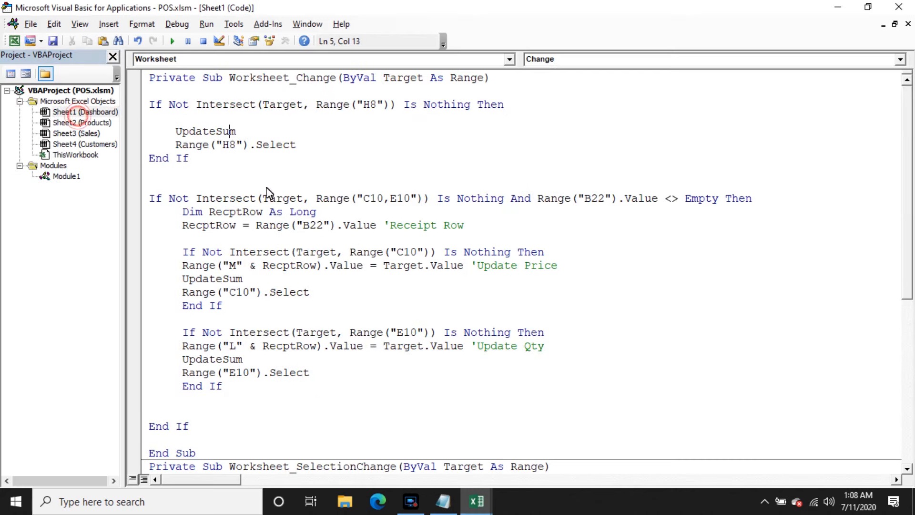
pyautogui.click(195, 144)
pyautogui.click(476, 500)
pyautogui.click(391, 472)
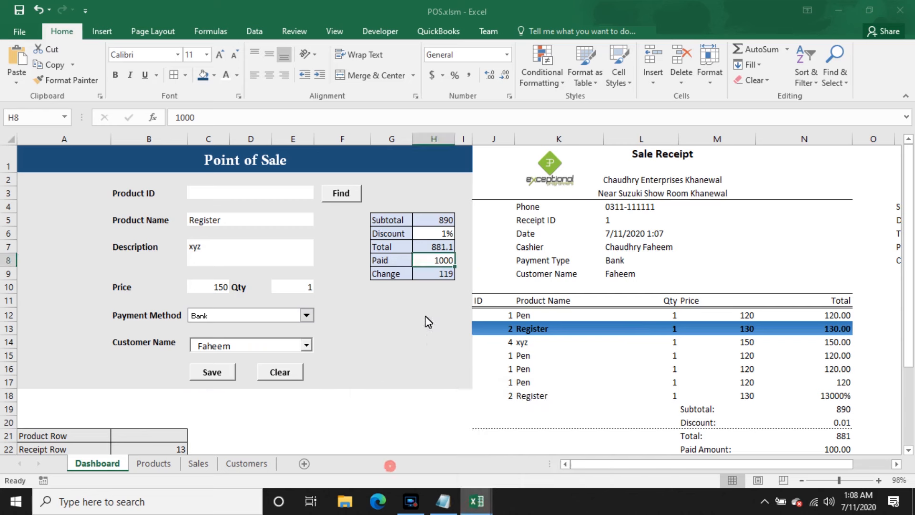
# Step: Re-enter Paid in H8 and check that N22 shows 1000.00 with Change 118.90
pyautogui.doubleClick(442, 265)
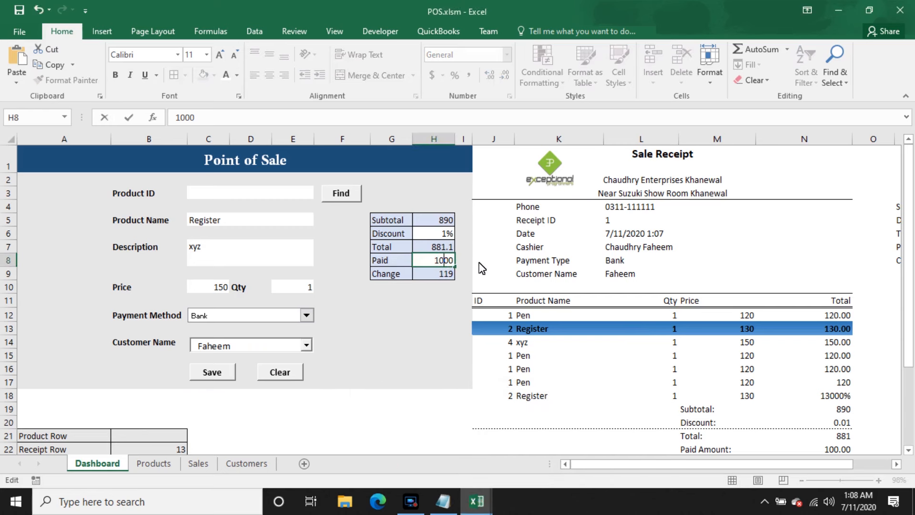
pyautogui.press('Escape')
pyautogui.scroll(-1, 738, 261)
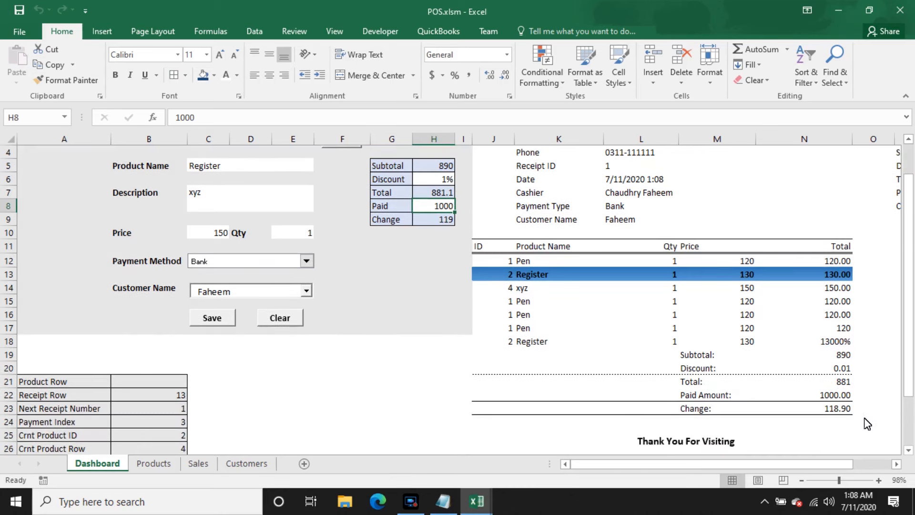
pyautogui.click(833, 395)
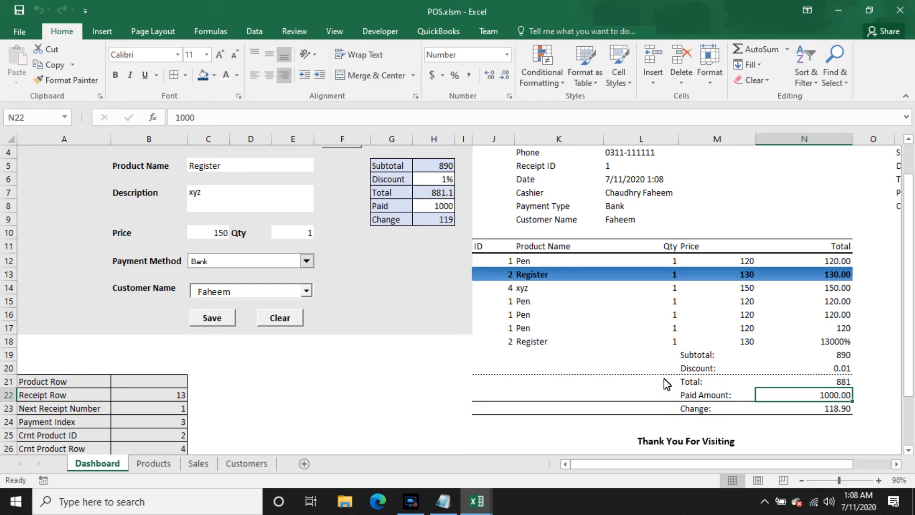
pyautogui.scroll(1, 429, 238)
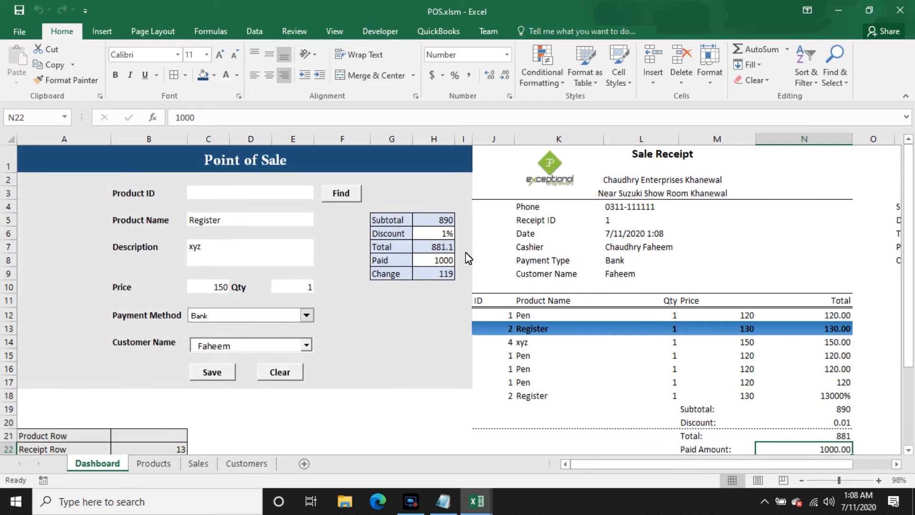
pyautogui.scroll(-1, 610, 362)
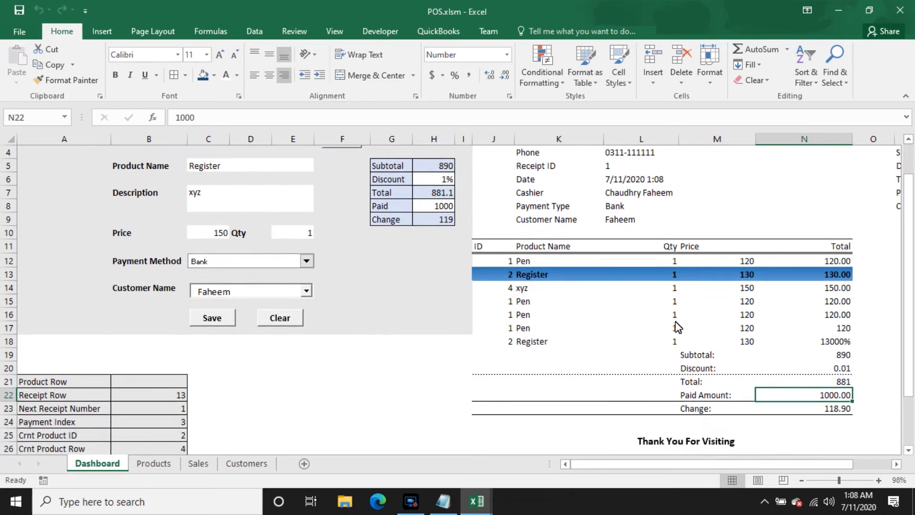
pyautogui.moveTo(478, 503)
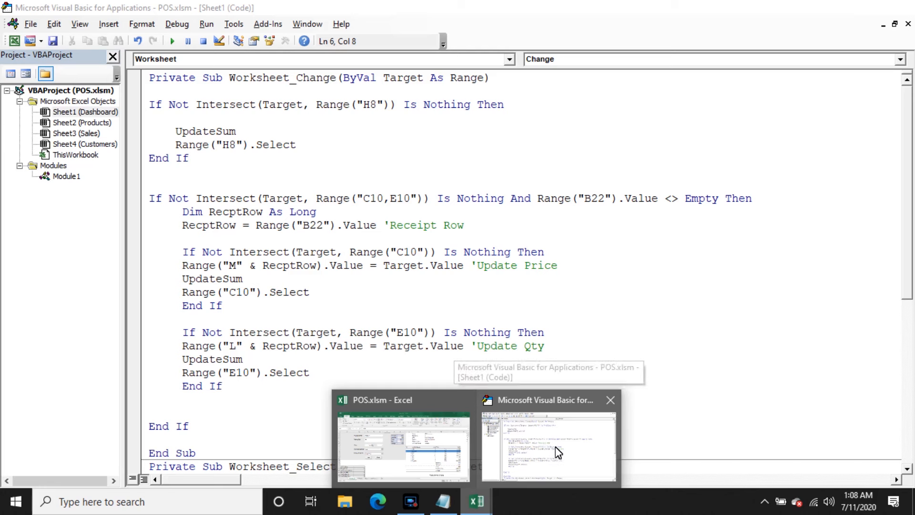
# Step: Check the price-quantity line in VBA, then select Price C10 and Qty E10 on the form
pyautogui.click(553, 449)
pyautogui.click(191, 198)
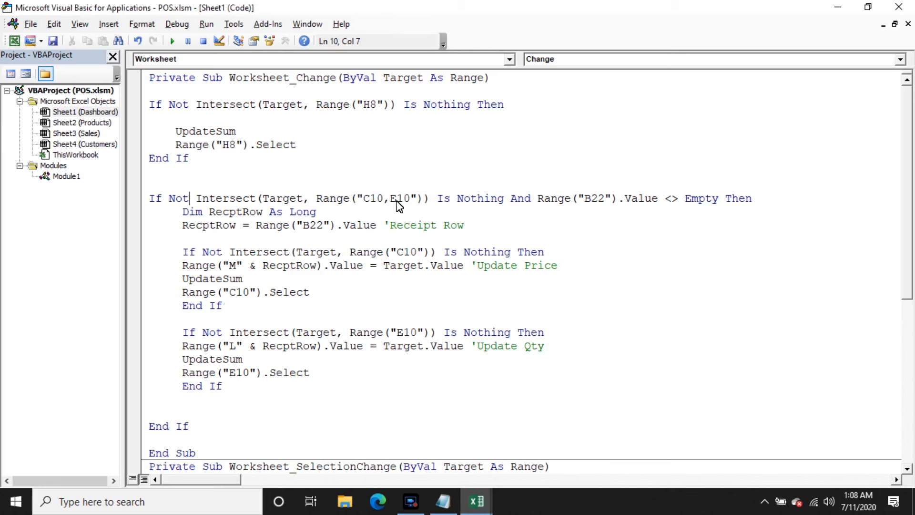
pyautogui.click(413, 448)
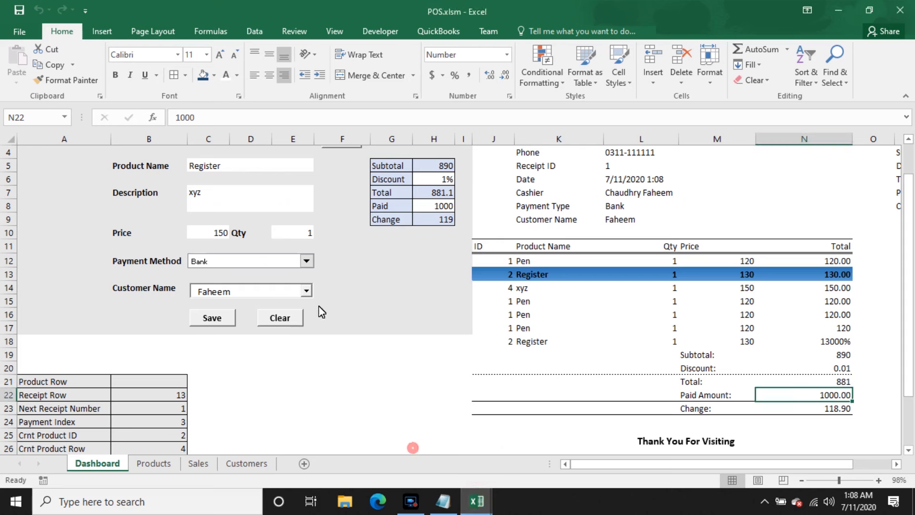
pyautogui.click(212, 235)
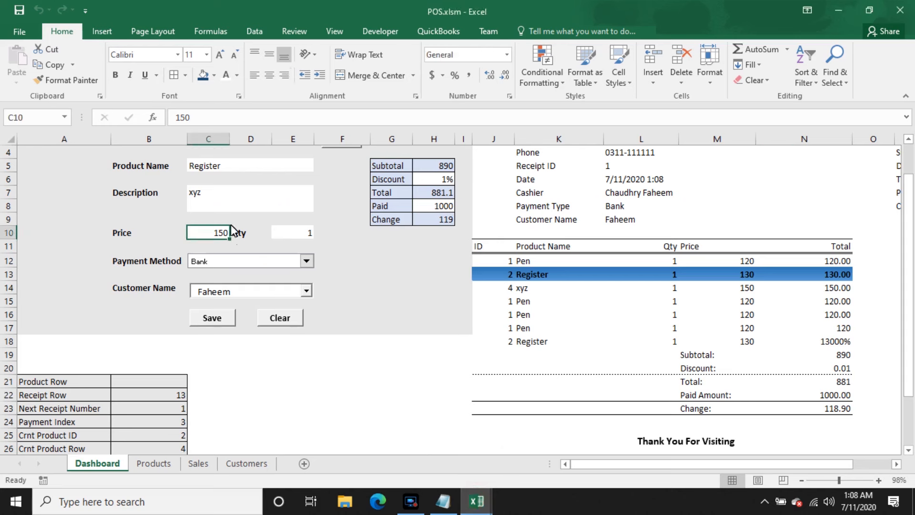
pyautogui.click(307, 235)
pyautogui.click(224, 235)
pyautogui.click(304, 233)
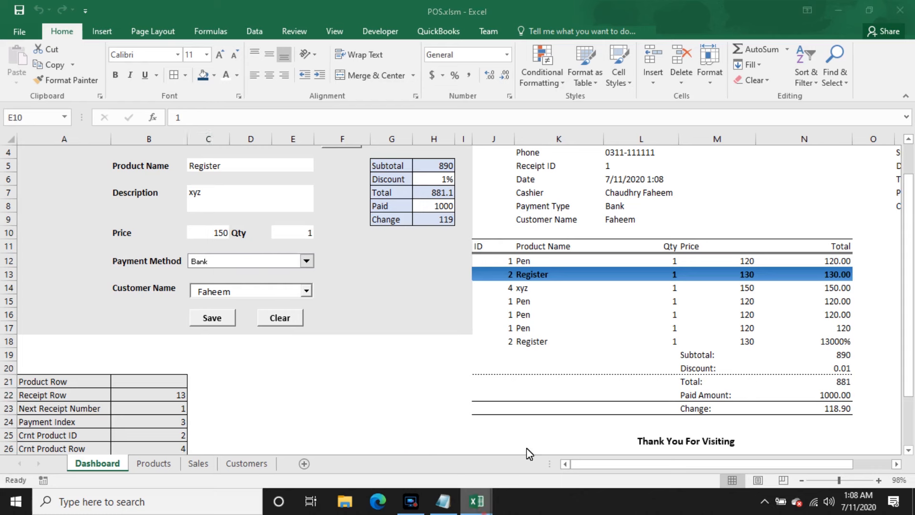
# Step: Review the Update Price and Update Qty handlers in Sheet1's Worksheet_Change code
pyautogui.moveTo(477, 501)
pyautogui.click(568, 458)
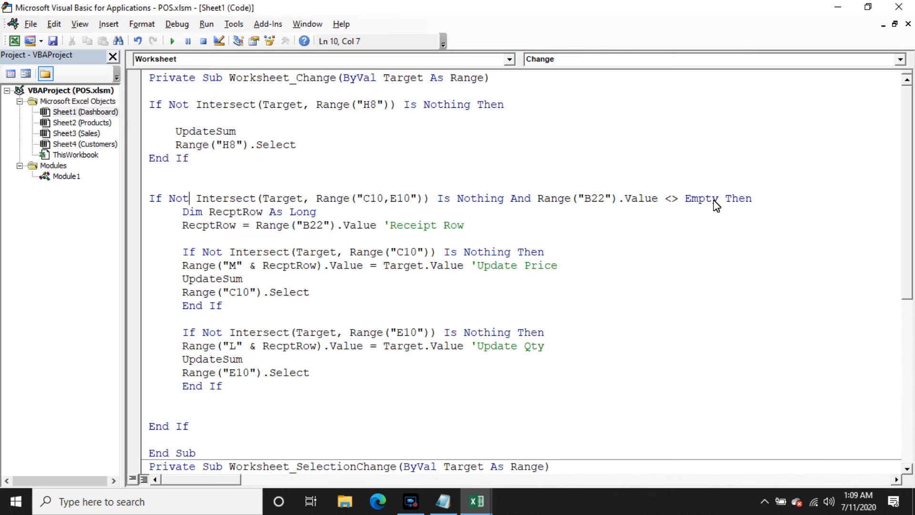
pyautogui.scroll(-1, 336, 238)
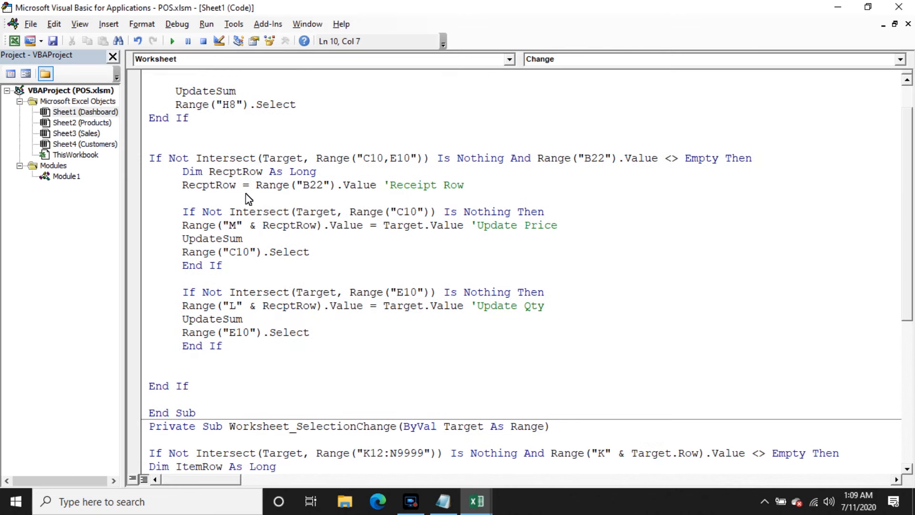
pyautogui.click(184, 228)
pyautogui.moveTo(560, 227); pyautogui.dragTo(497, 228)
pyautogui.click(249, 227)
pyautogui.click(237, 305)
pyautogui.click(243, 319)
pyautogui.moveTo(476, 500)
pyautogui.click(425, 461)
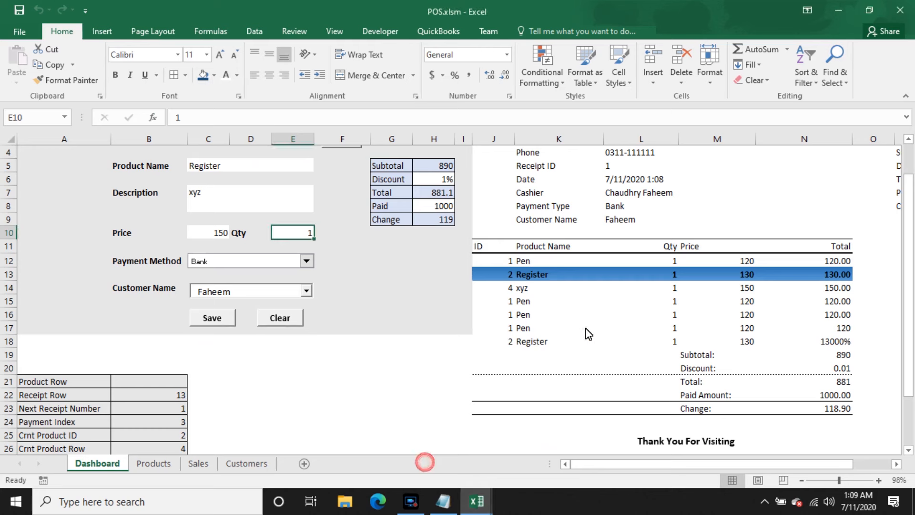
# Step: Set the xyz price to 200 and right-align the receipt's Price column M
pyautogui.click(545, 292)
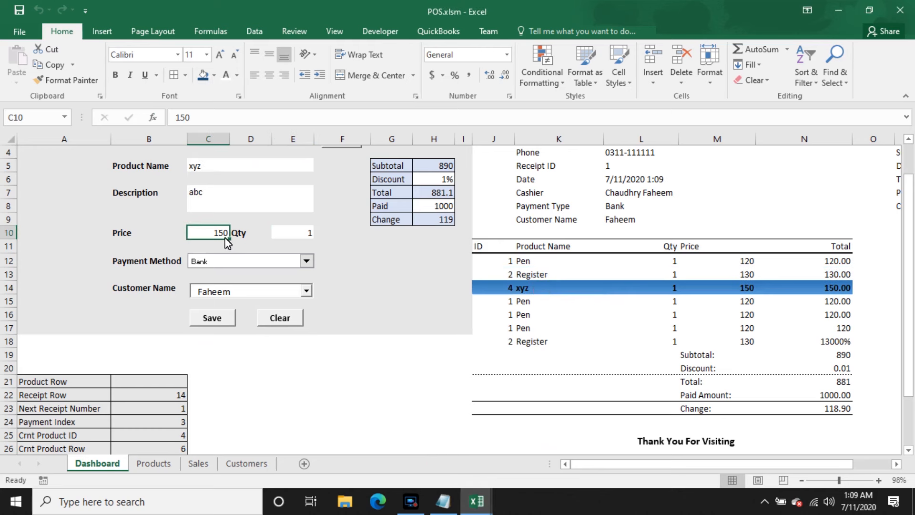
pyautogui.write('200')
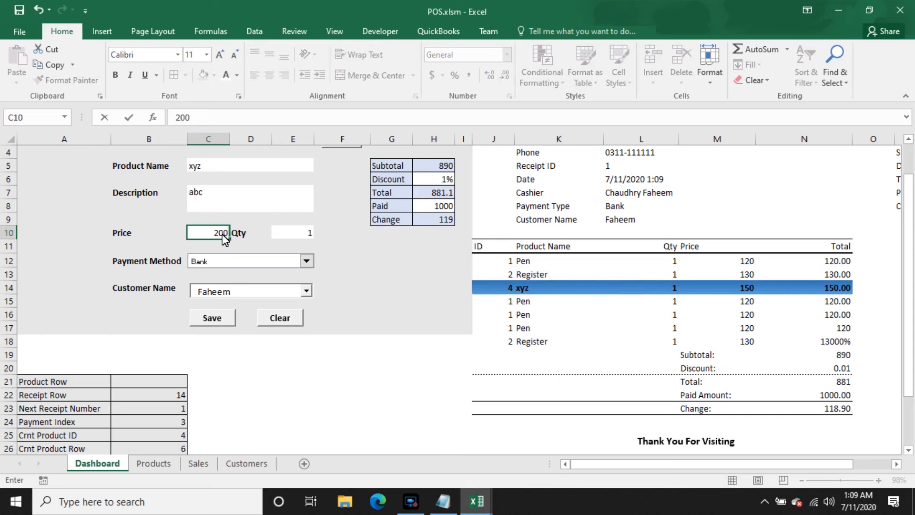
pyautogui.click(292, 236)
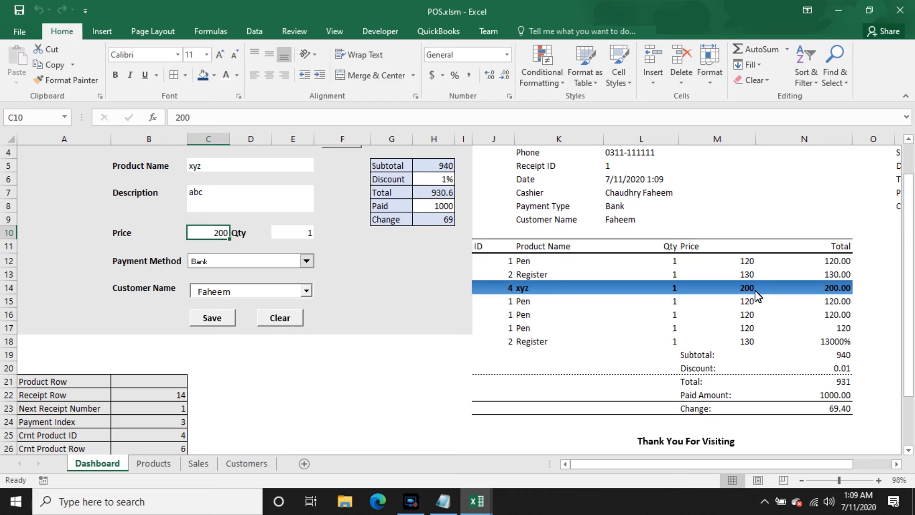
pyautogui.click(713, 138)
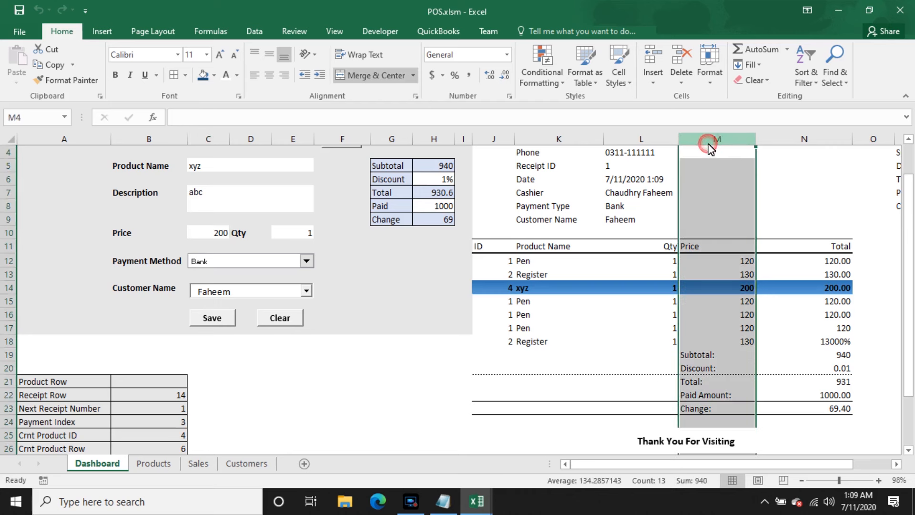
pyautogui.click(285, 75)
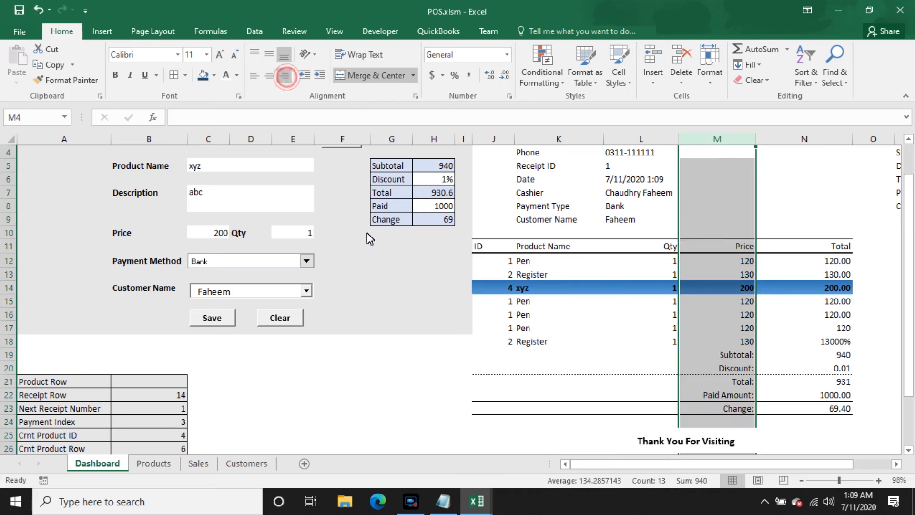
# Step: Set quantity 2 for xyz and for Register, bringing the subtotal to 1270
pyautogui.click(296, 231)
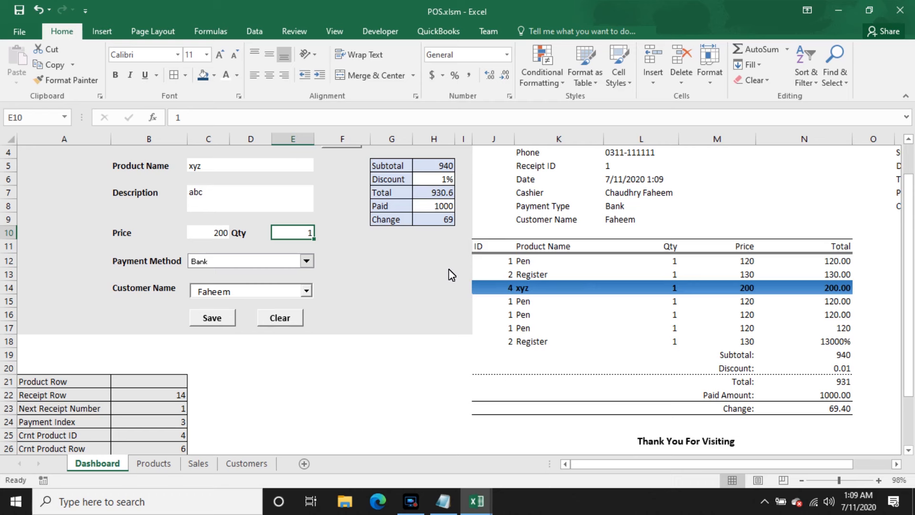
pyautogui.write('2')
pyautogui.press('Return')
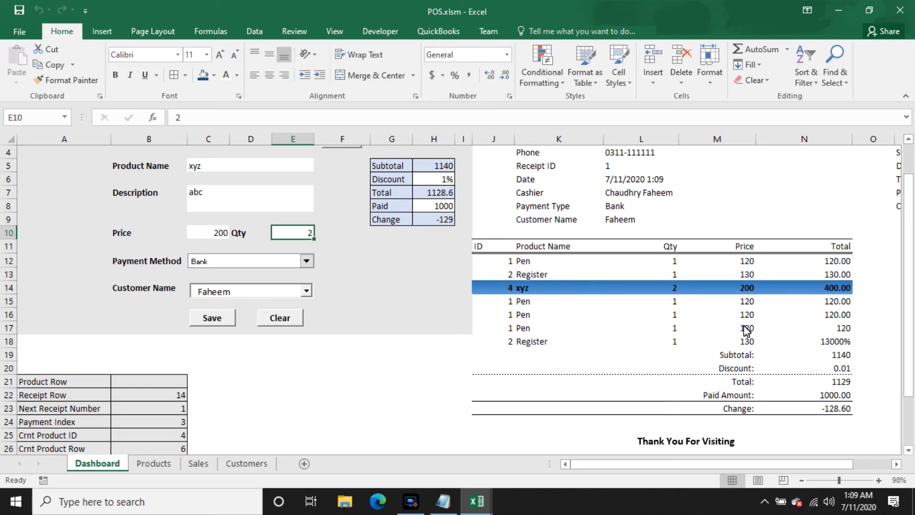
pyautogui.click(777, 343)
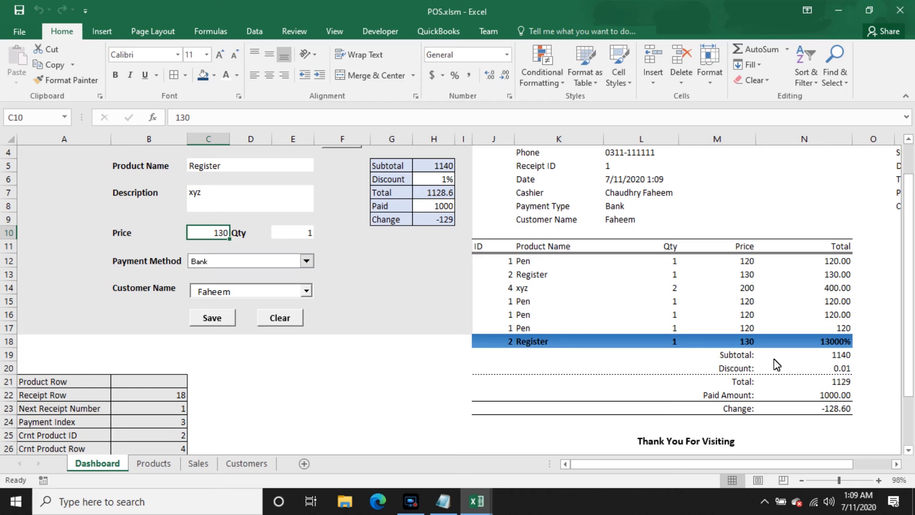
pyautogui.click(304, 234)
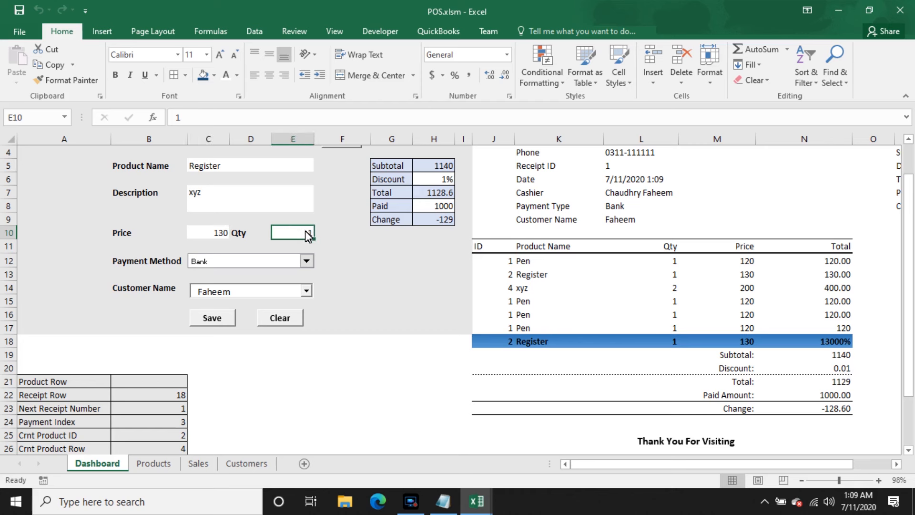
pyautogui.write('2')
pyautogui.press('Return')
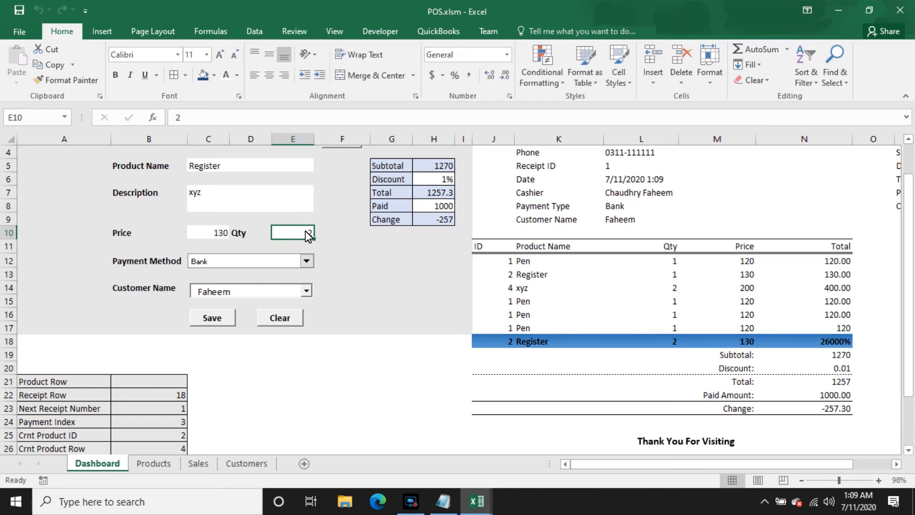
pyautogui.click(845, 359)
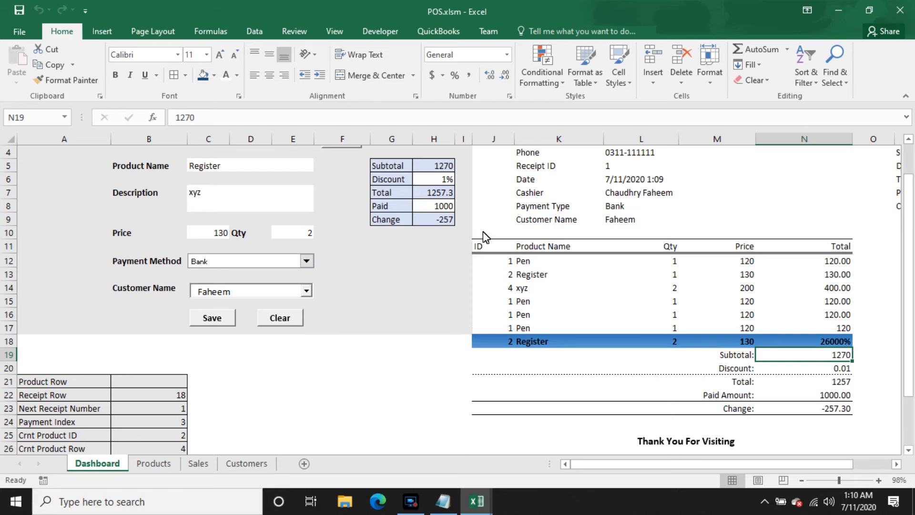
pyautogui.scroll(-2, 608, 308)
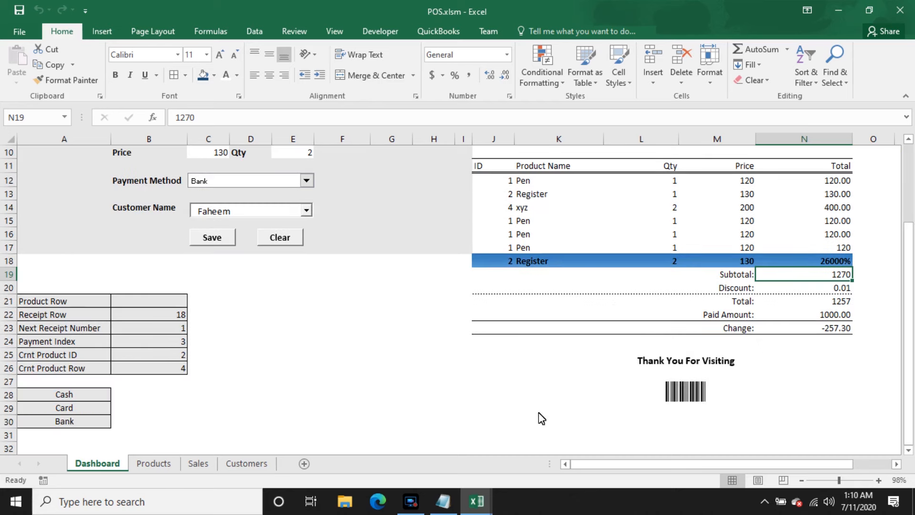
# Step: Select and copy Sub SaveAndClear() through End Sub in the Notepad methods file
pyautogui.moveTo(477, 501)
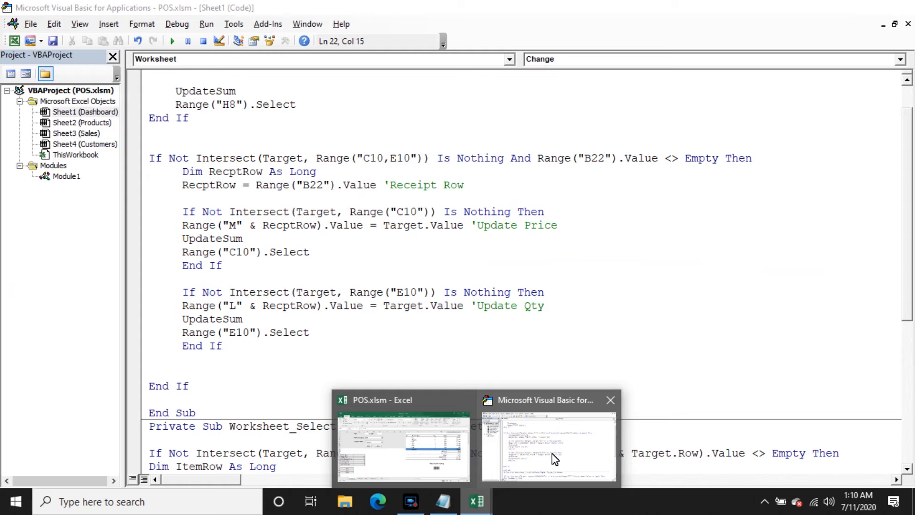
pyautogui.click(554, 459)
pyautogui.scroll(-7, 443, 392)
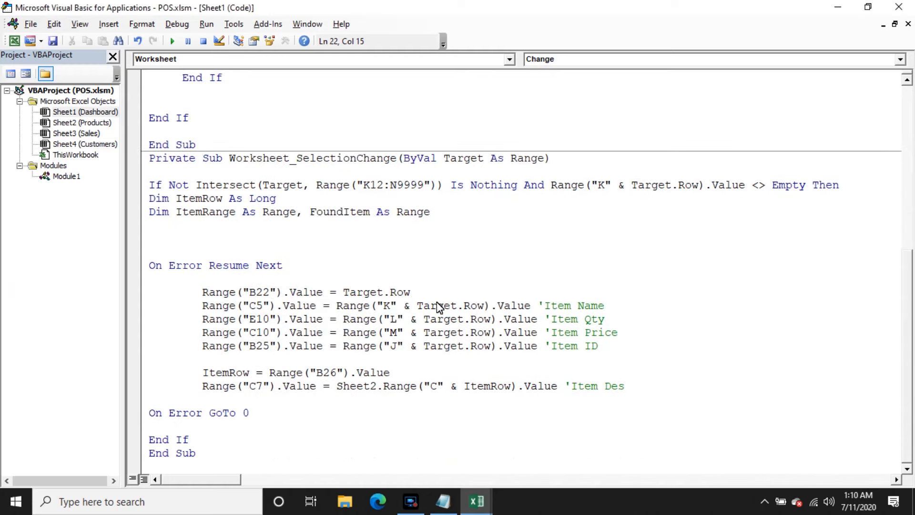
pyautogui.click(441, 501)
pyautogui.scroll(-4, 221, 311)
pyautogui.scroll(4, 221, 311)
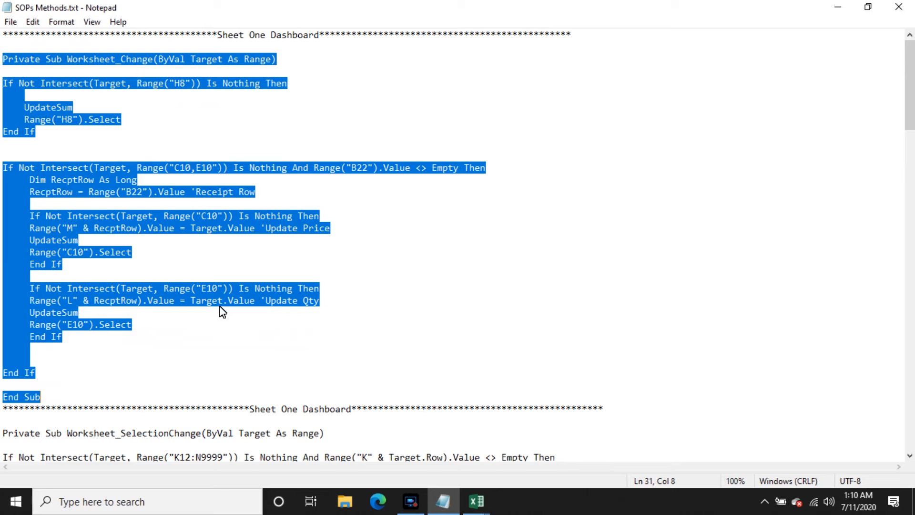
pyautogui.scroll(-20, 119, 282)
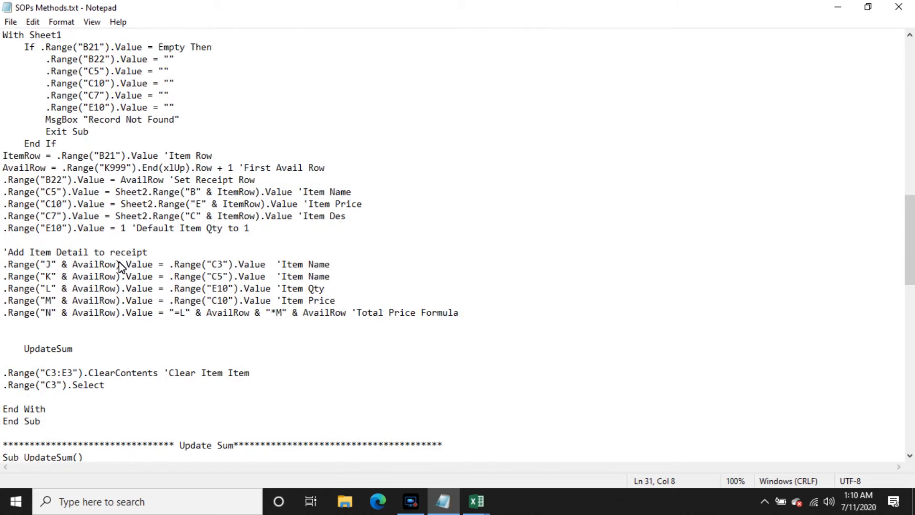
pyautogui.moveTo(59, 314); pyautogui.dragTo(3, 109)
pyautogui.scroll(3, 5, 145)
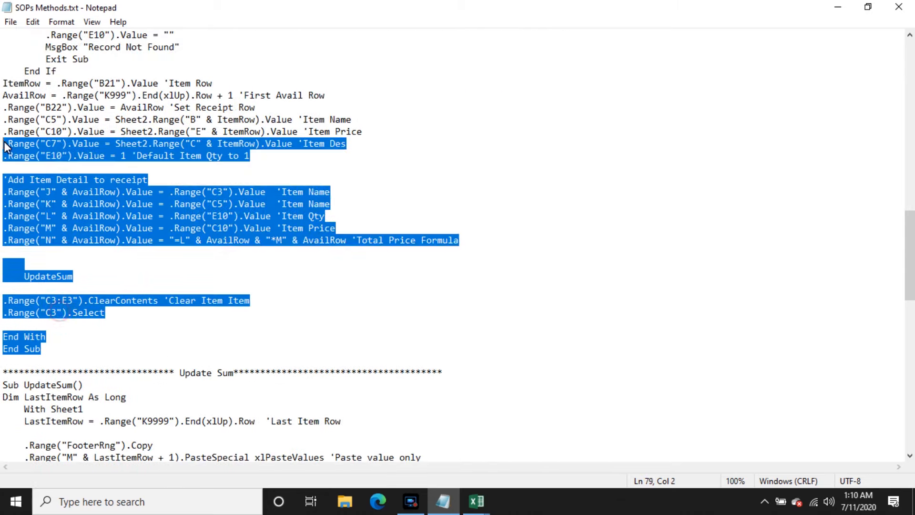
pyautogui.scroll(3, 4, 82)
pyautogui.moveTo(6, 145); pyautogui.dragTo(1, 127)
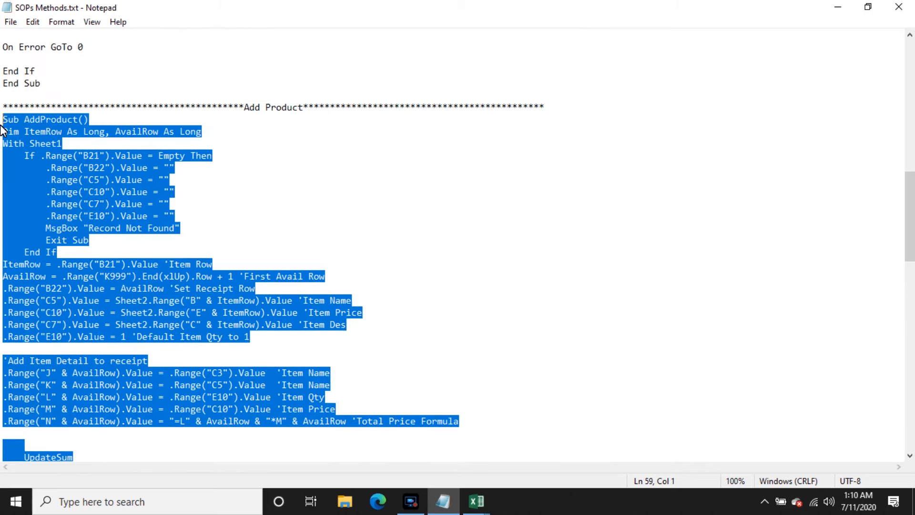
pyautogui.scroll(-15, 168, 309)
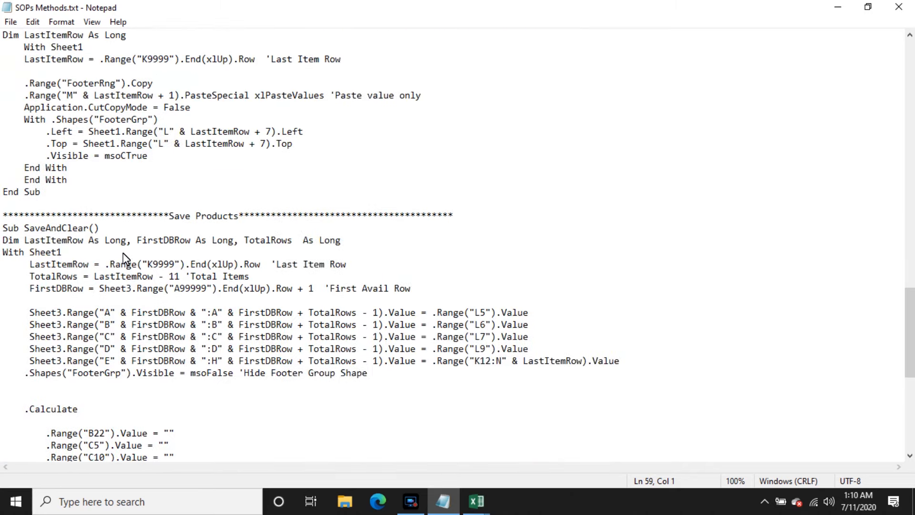
pyautogui.scroll(-4, 123, 259)
pyautogui.moveTo(1, 80); pyautogui.dragTo(123, 346)
pyautogui.scroll(-3, 19, 132)
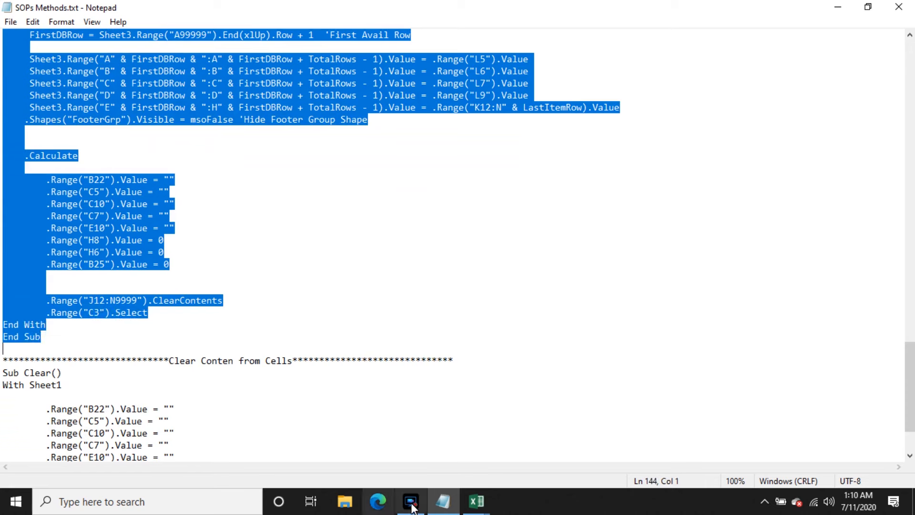
# Step: Switch back through the Excel workbook to the VBA editor
pyautogui.moveTo(478, 508)
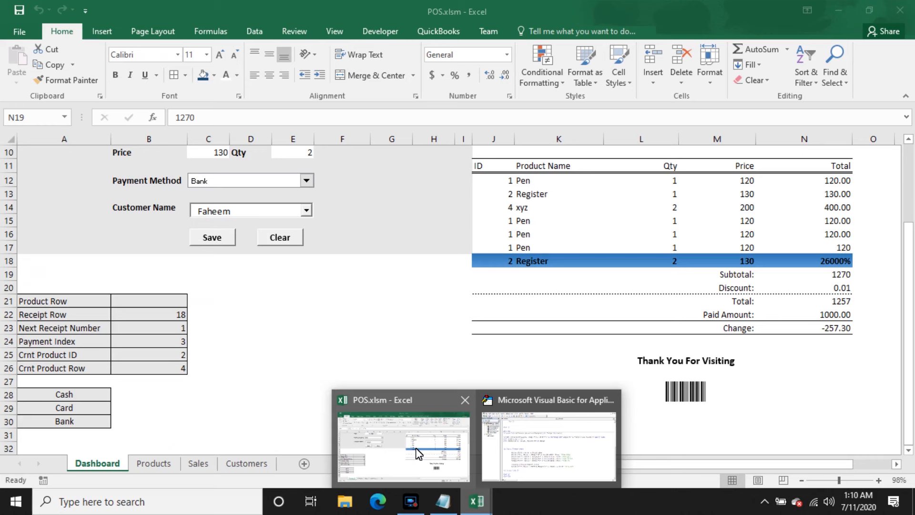
pyautogui.click(417, 453)
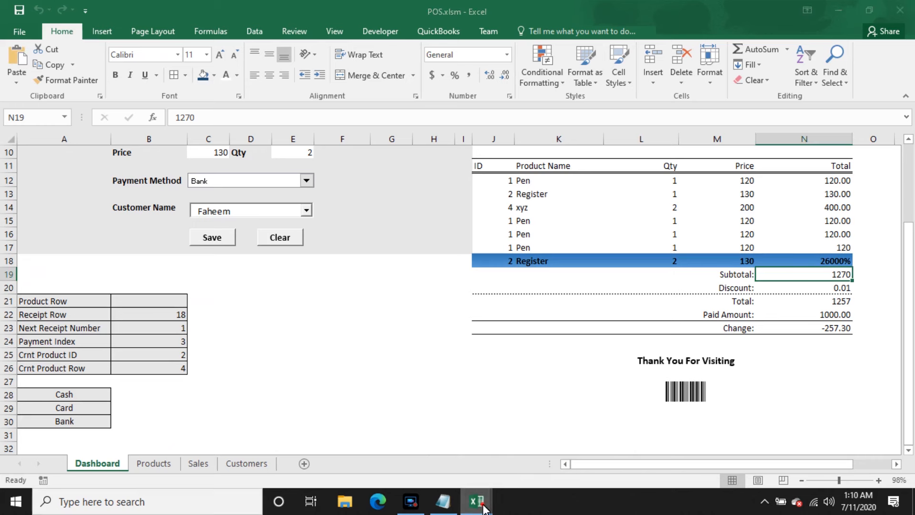
pyautogui.moveTo(477, 500)
pyautogui.click(551, 449)
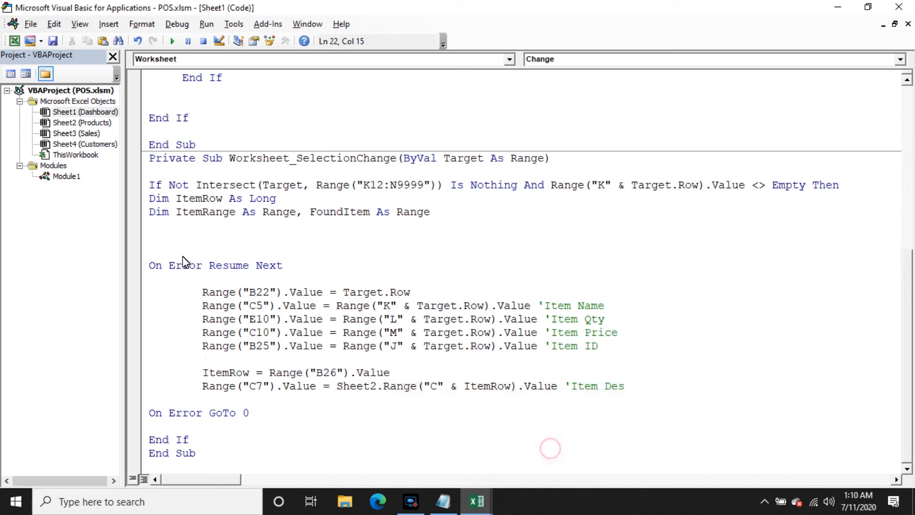
# Step: Paste the SaveAndClear macro into Module1 below the Clear procedure
pyautogui.doubleClick(67, 176)
pyautogui.scroll(-5, 238, 357)
pyautogui.click(200, 467)
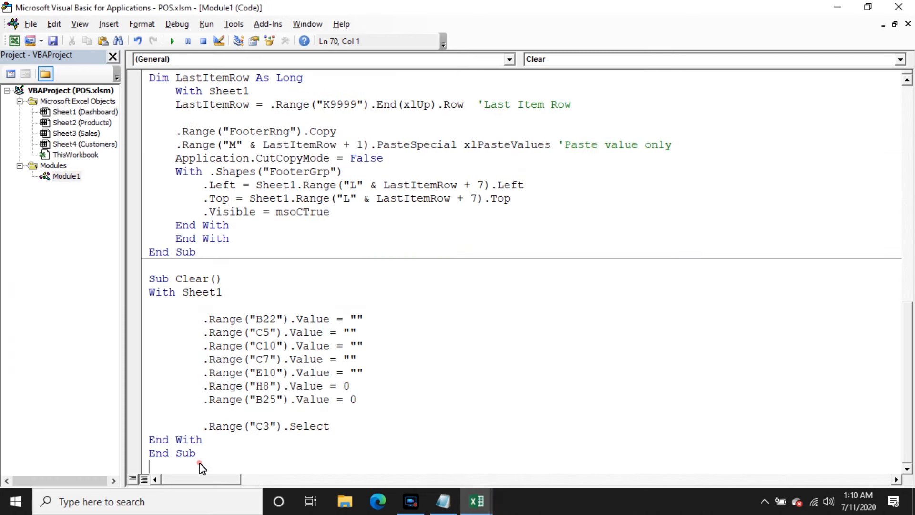
pyautogui.hotkey('ctrl', 'End')
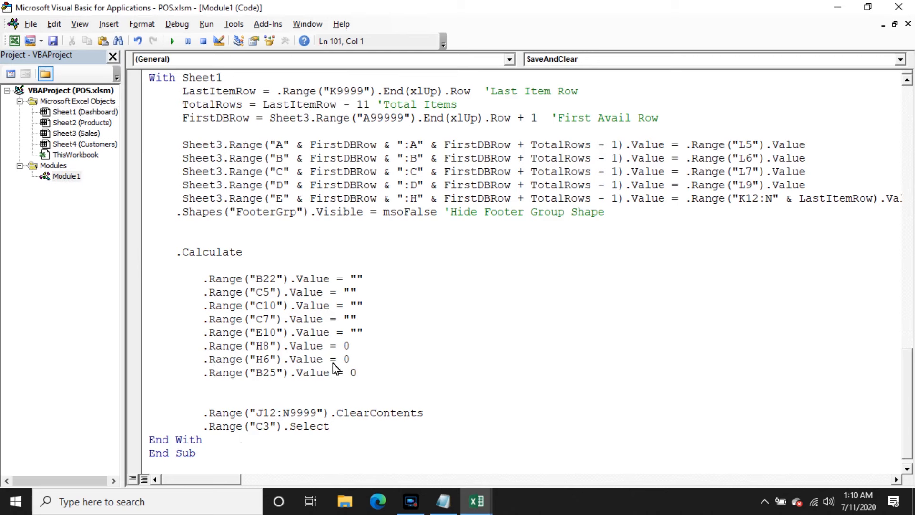
pyautogui.scroll(2, 336, 367)
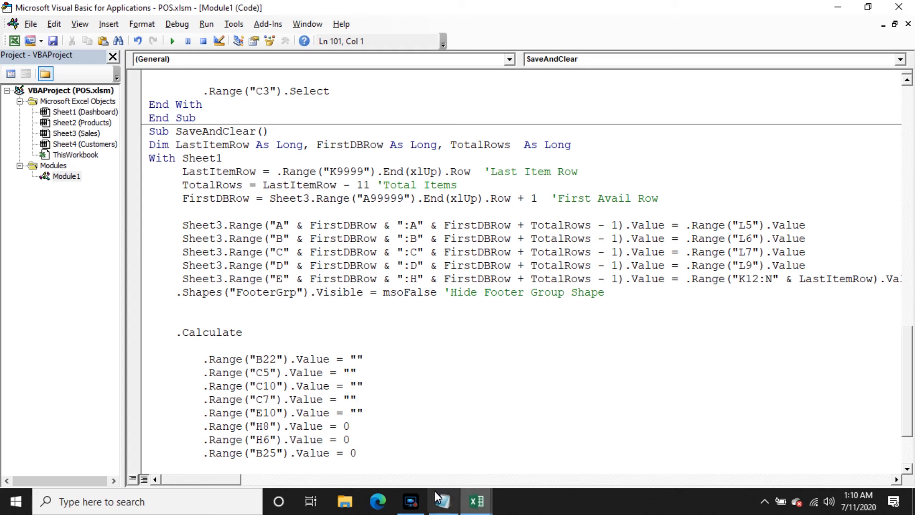
# Step: Inspect the first Sheet3.Range line of SaveAndClear, selecting its column letter A
pyautogui.moveTo(474, 498)
pyautogui.click(400, 464)
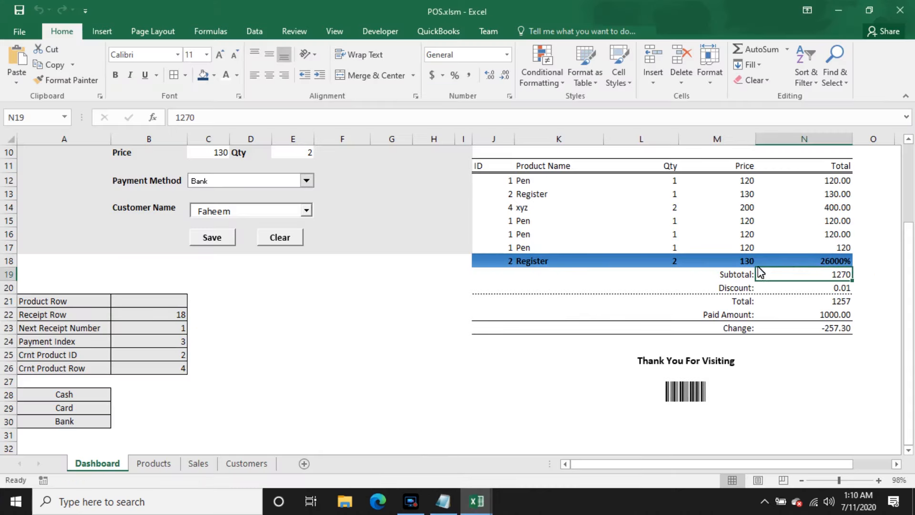
pyautogui.click(476, 501)
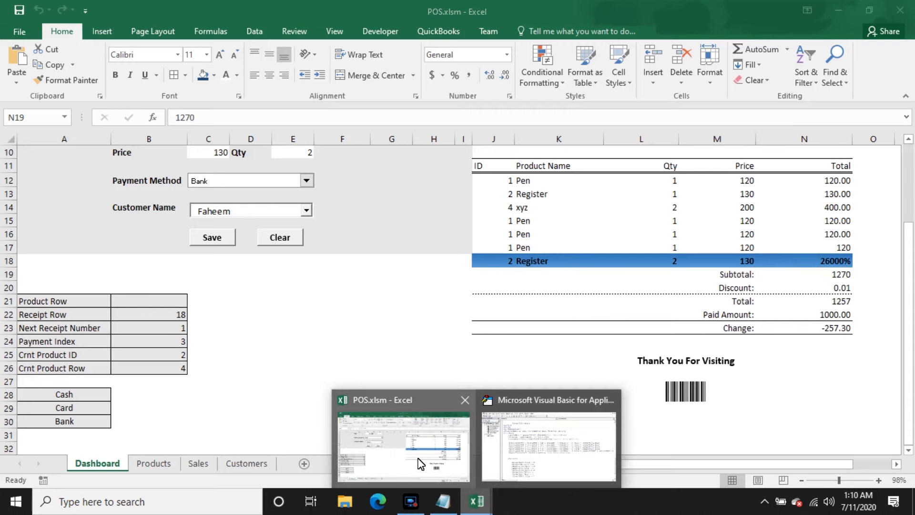
pyautogui.moveTo(549, 462)
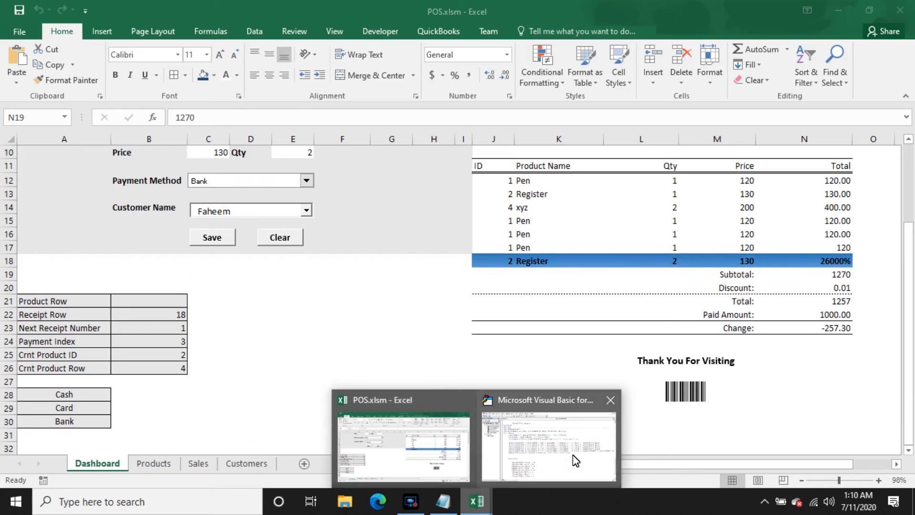
pyautogui.click(575, 460)
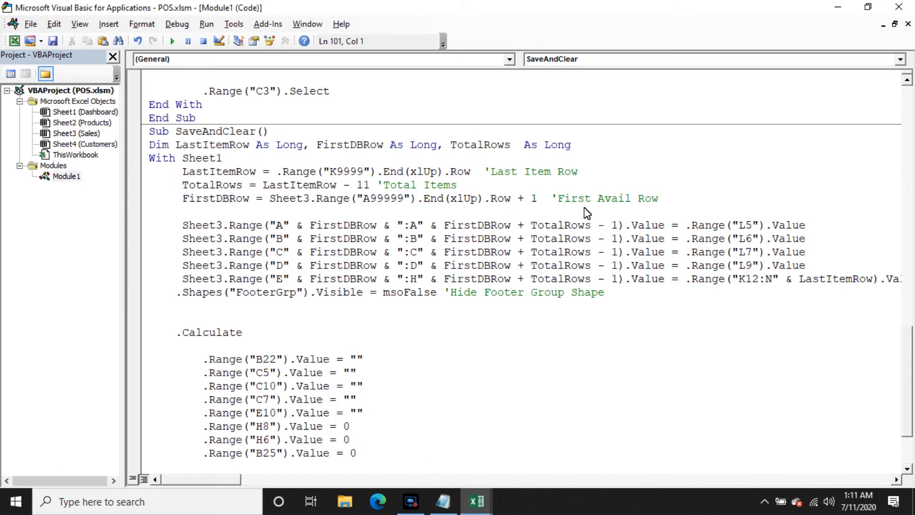
pyautogui.click(214, 230)
pyautogui.moveTo(282, 230); pyautogui.dragTo(278, 230)
pyautogui.click(318, 228)
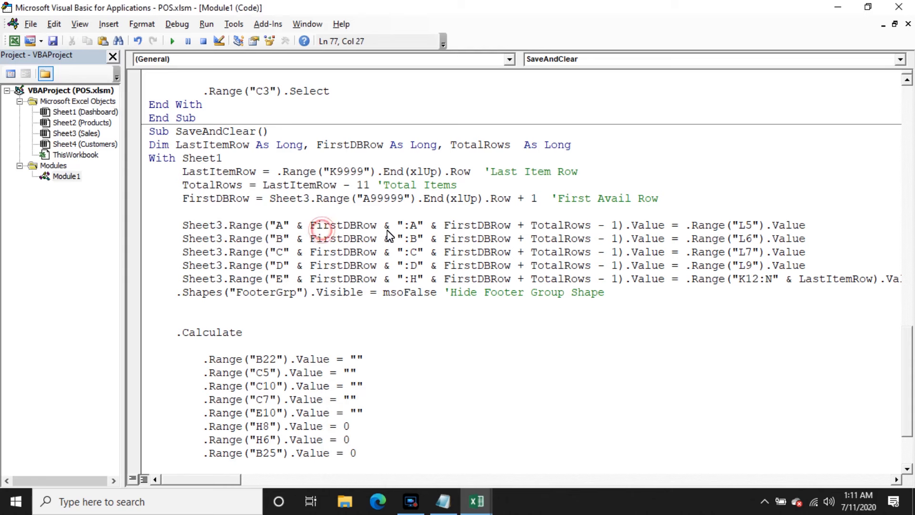
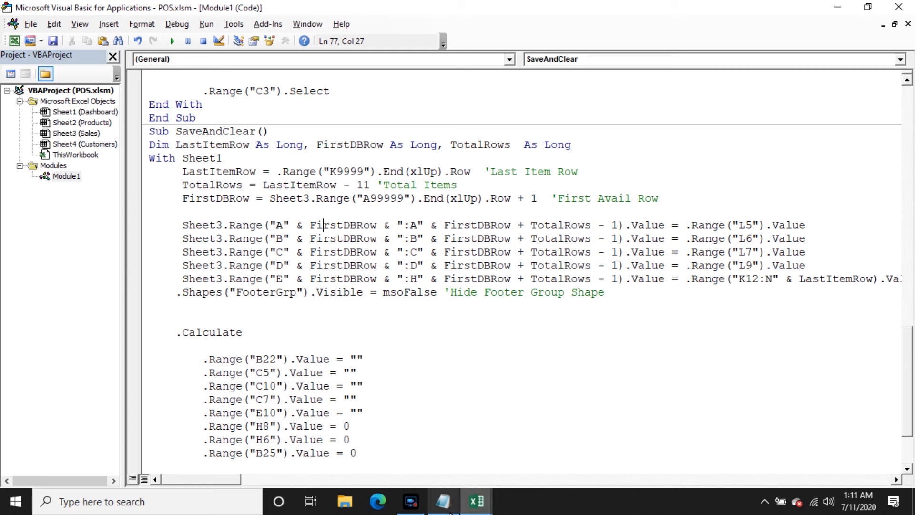
# Step: Back in the POS workbook, inspect receipt cells L5 Receipt ID, L6 Date and L7 Cashier
pyautogui.moveTo(477, 502)
pyautogui.click(425, 457)
pyautogui.scroll(3, 544, 353)
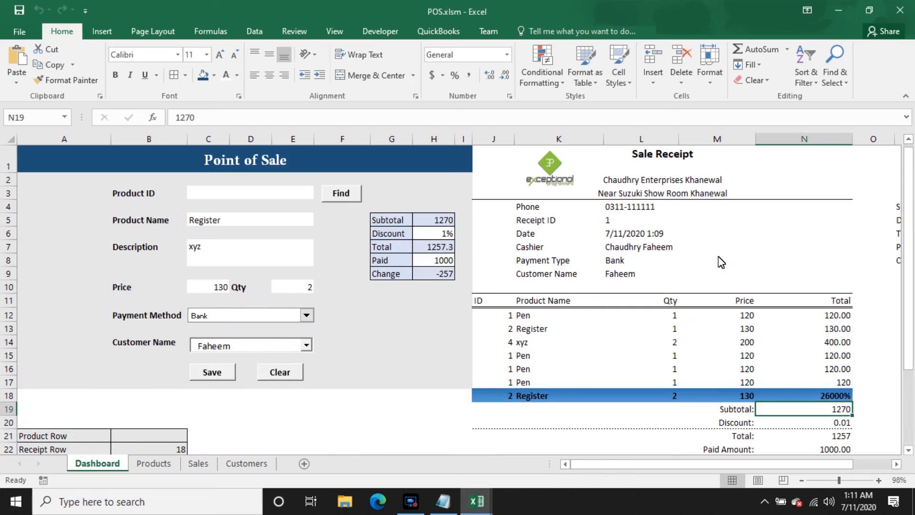
pyautogui.click(627, 233)
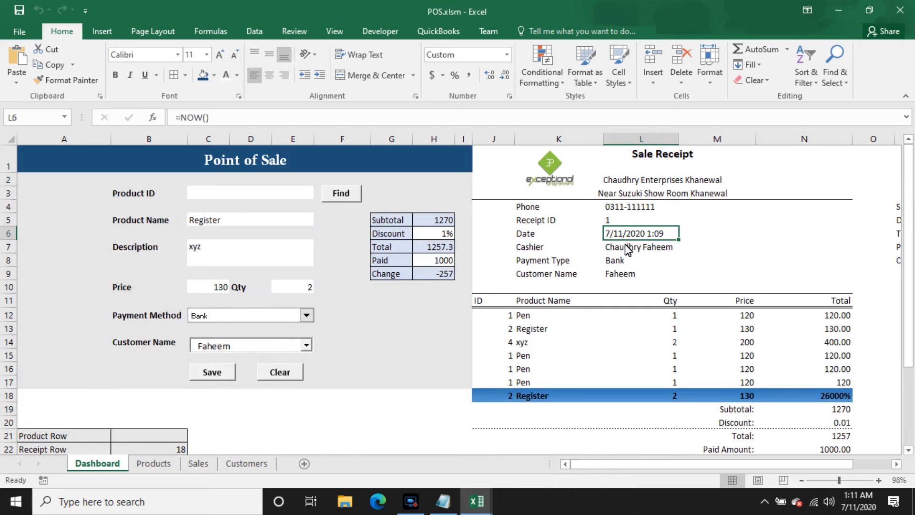
pyautogui.click(628, 248)
pyautogui.click(625, 232)
pyautogui.click(622, 221)
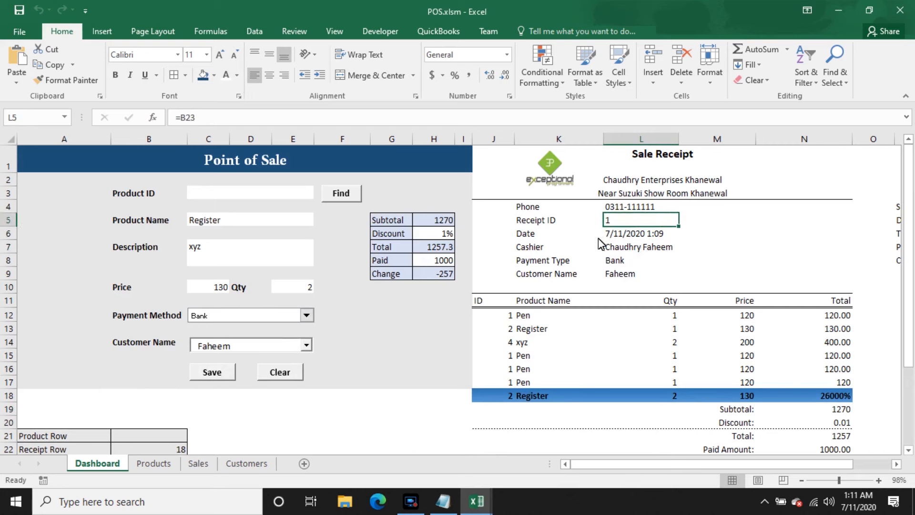
# Step: Review the SaveAndClear line that saves the receipt fields
pyautogui.click(476, 501)
pyautogui.click(541, 470)
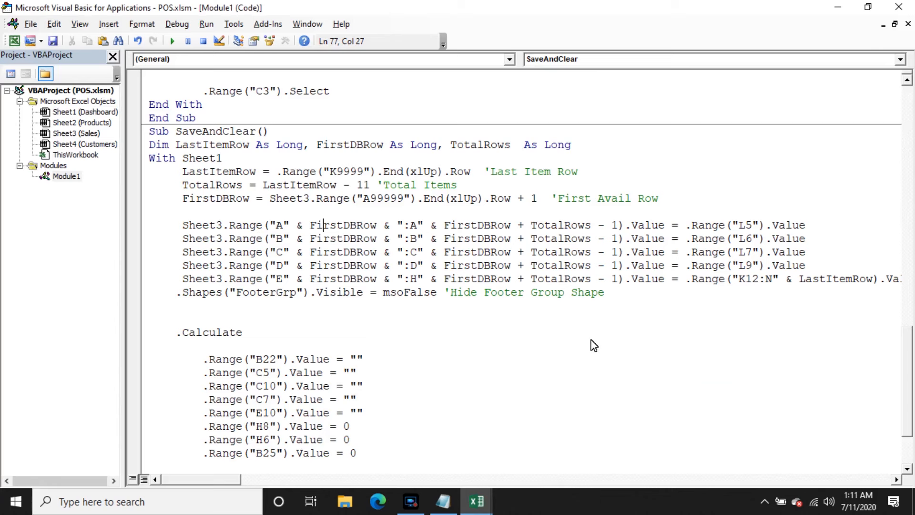
pyautogui.click(748, 227)
pyautogui.click(813, 228)
# Step: Check receipt cells L6 Date, L7 Cashier, L8 Payment Type and L9 Customer Name against the code
pyautogui.moveTo(477, 500)
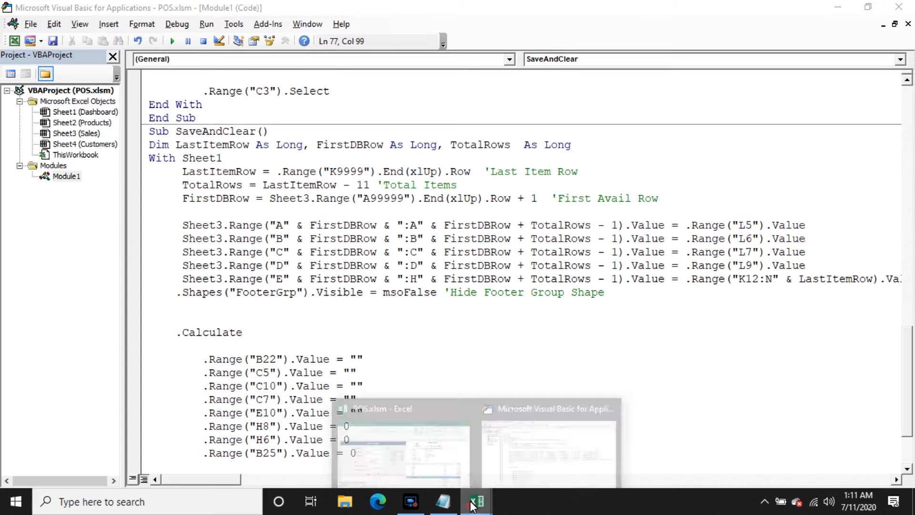
pyautogui.click(419, 452)
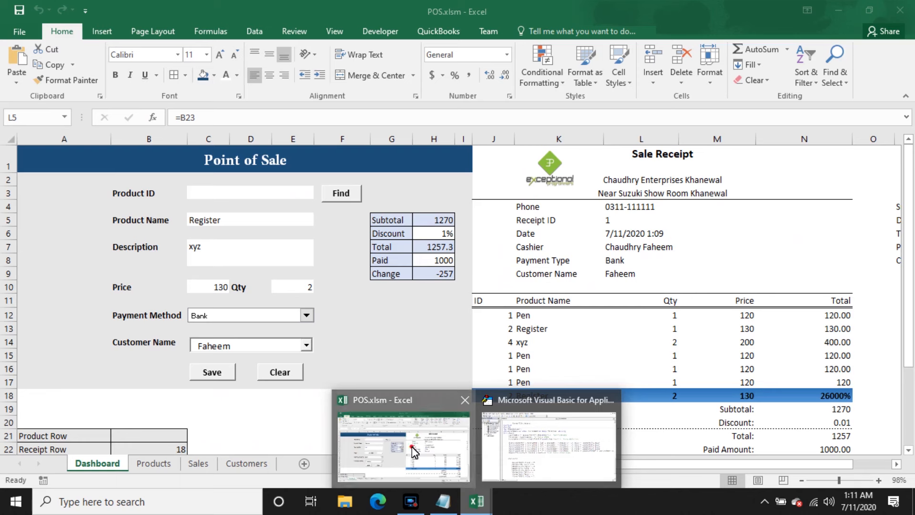
pyautogui.click(620, 236)
pyautogui.click(623, 246)
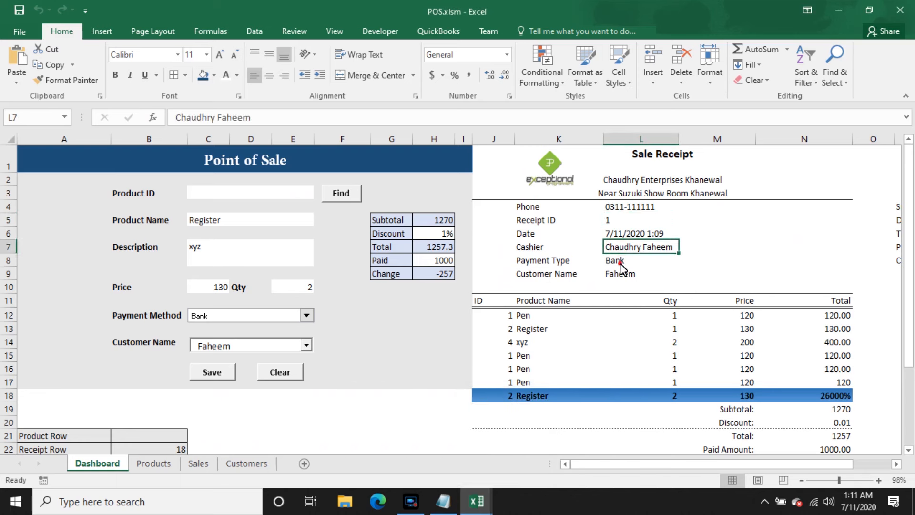
pyautogui.click(619, 262)
pyautogui.click(630, 274)
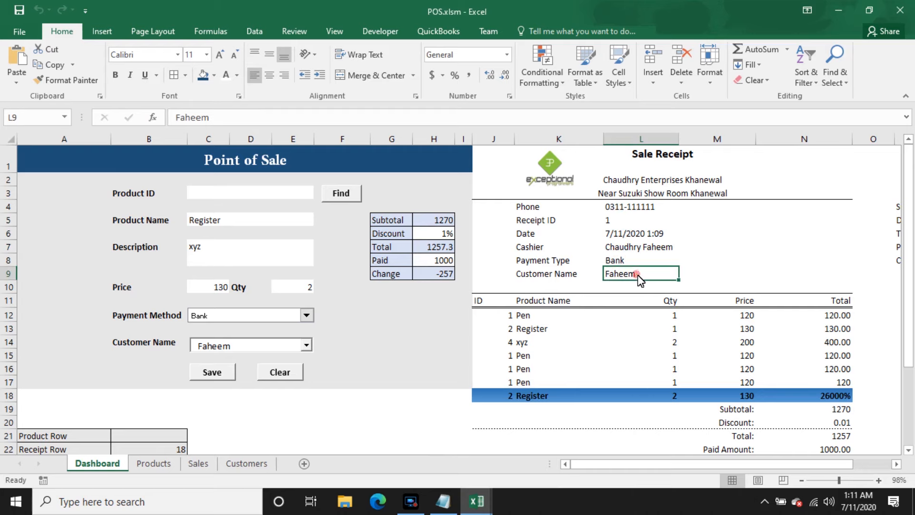
# Step: Review the code line copying receipt items to columns E:H, then return to the Dashboard
pyautogui.moveTo(477, 501)
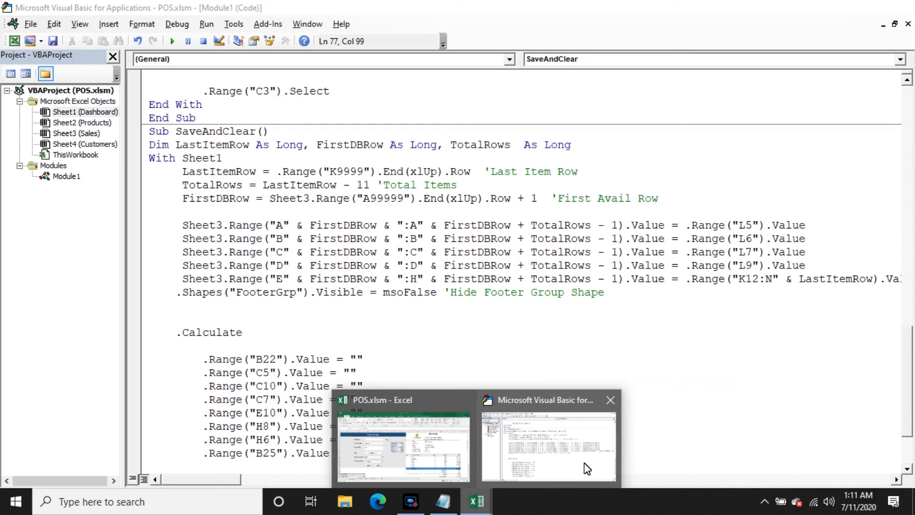
pyautogui.click(587, 461)
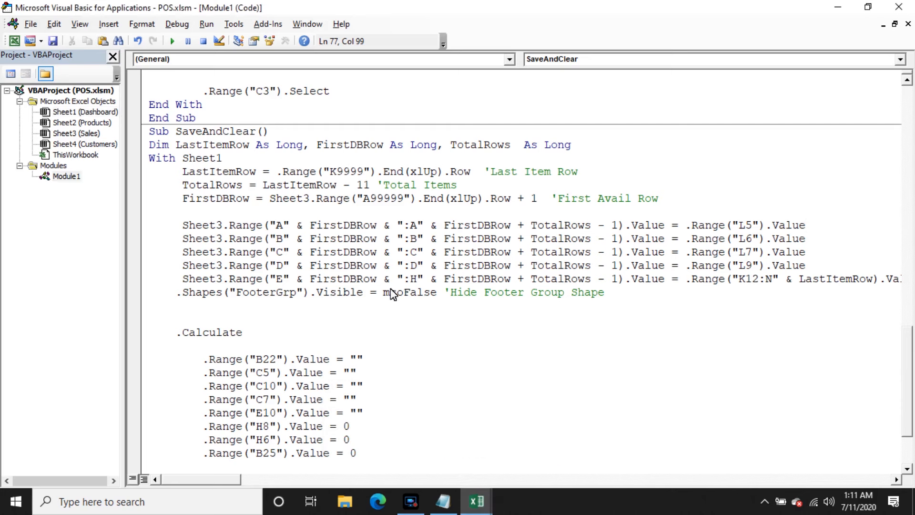
pyautogui.click(283, 279)
pyautogui.click(420, 281)
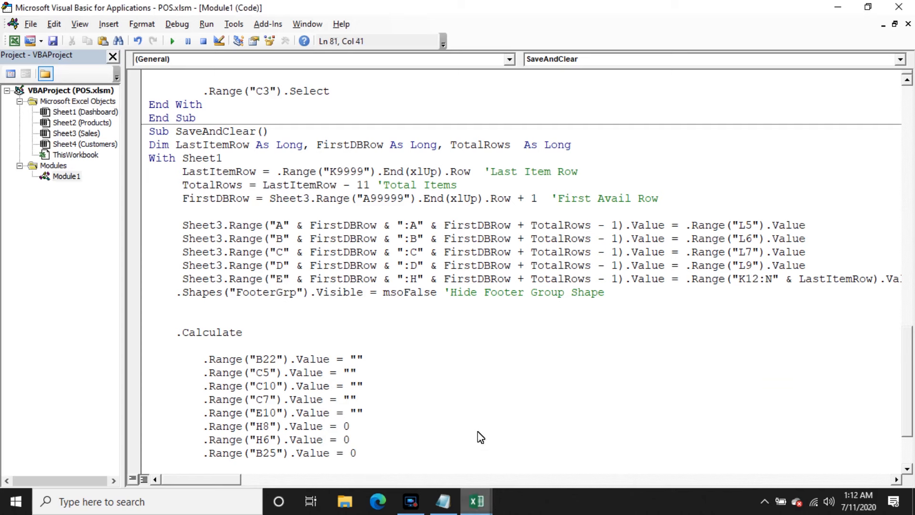
pyautogui.click(476, 501)
pyautogui.click(391, 451)
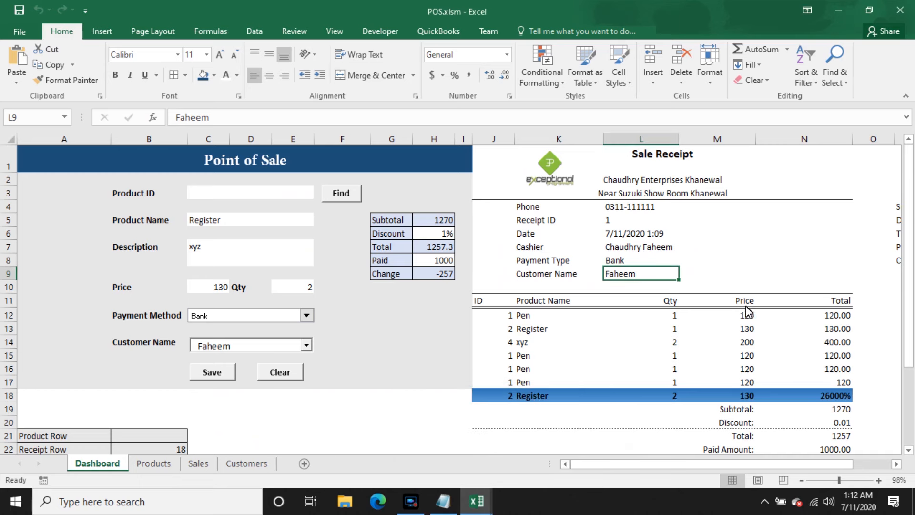
# Step: Compare the Sales sheet headings D2 Customer Name and E2 Product with the macro code
pyautogui.click(243, 462)
pyautogui.click(197, 463)
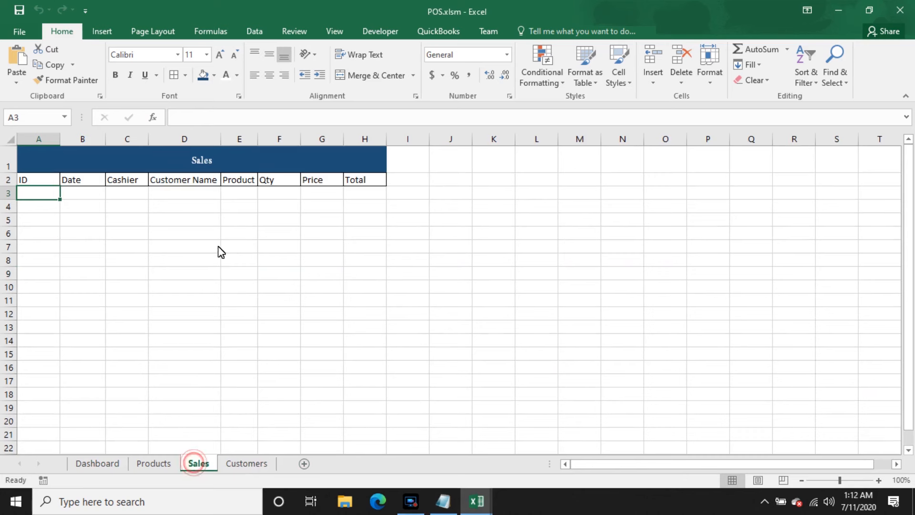
pyautogui.click(195, 184)
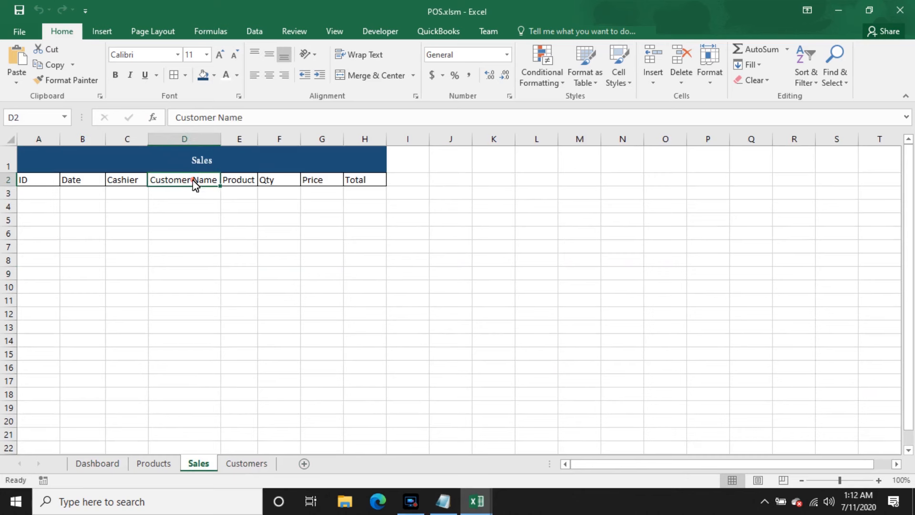
pyautogui.click(242, 184)
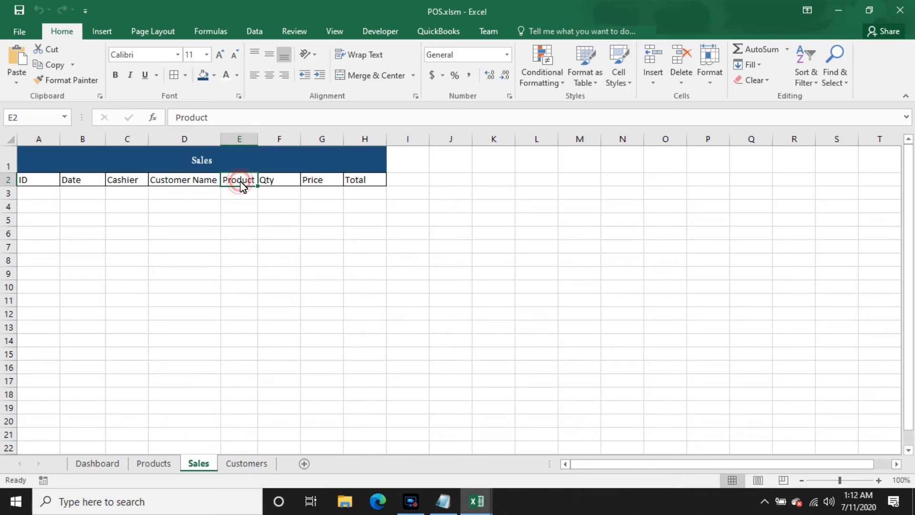
pyautogui.click(259, 142)
pyautogui.click(545, 457)
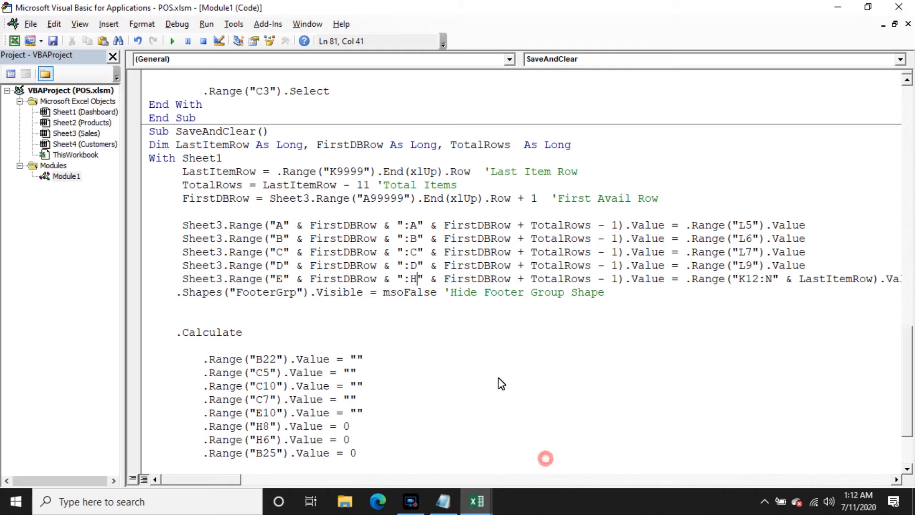
pyautogui.click(487, 493)
pyautogui.click(374, 446)
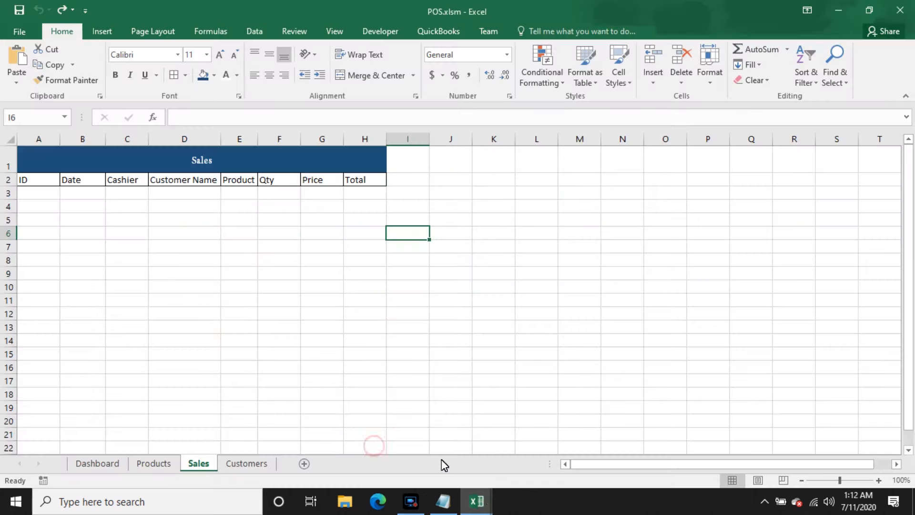
pyautogui.click(477, 500)
pyautogui.click(559, 433)
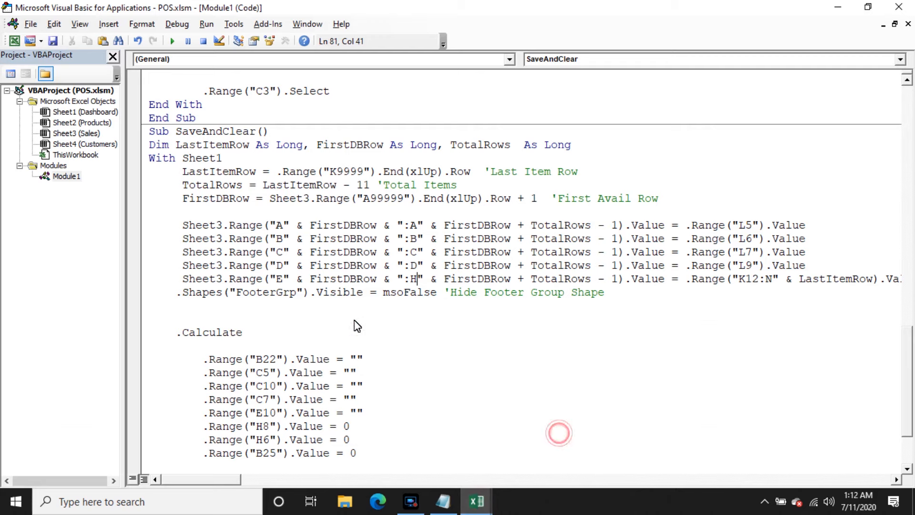
pyautogui.click(476, 500)
pyautogui.click(401, 456)
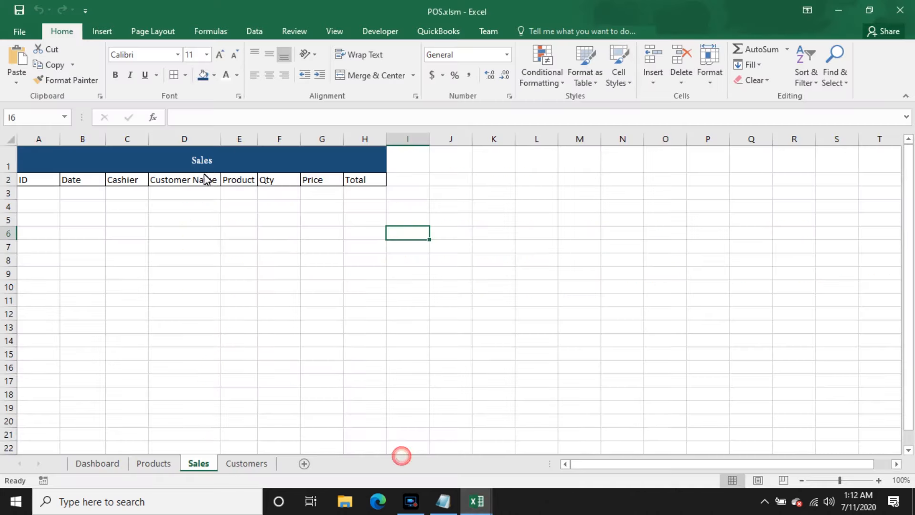
# Step: Rename heading E2 to 'Product Name' and autofit column E, then return to Dashboard
pyautogui.click(241, 140)
pyautogui.click(241, 180)
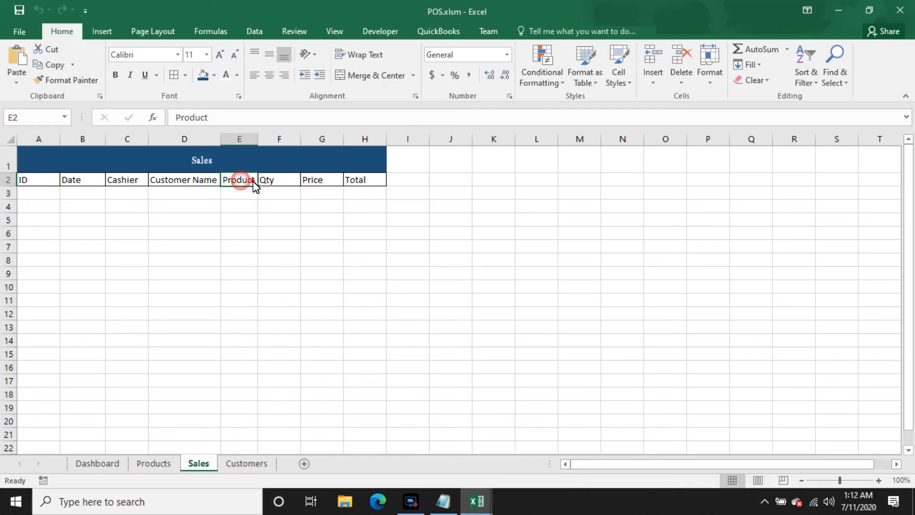
pyautogui.doubleClick(254, 180)
pyautogui.press('Escape')
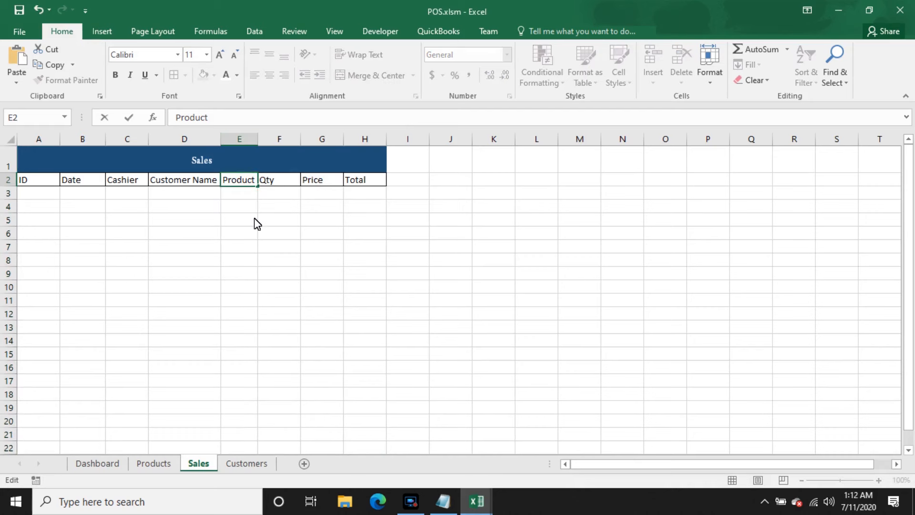
pyautogui.write('Name')
pyautogui.press('Return')
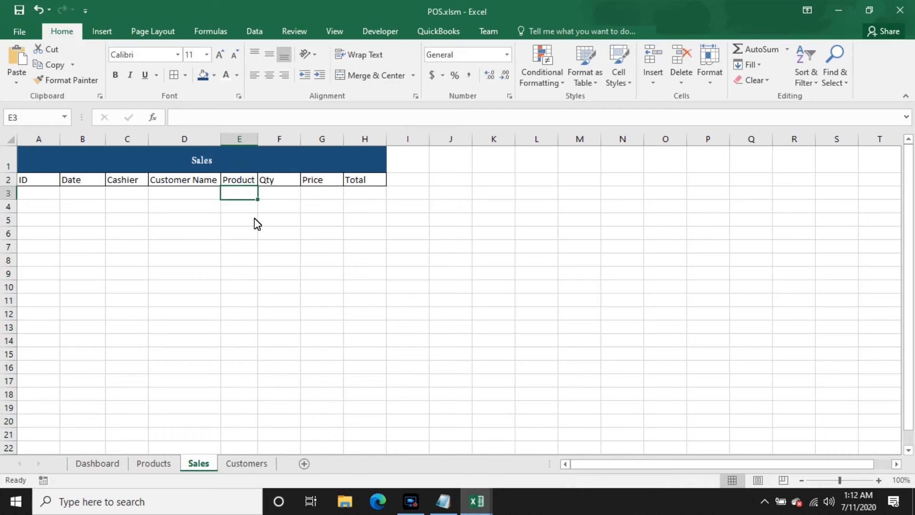
pyautogui.doubleClick(258, 138)
pyautogui.click(323, 180)
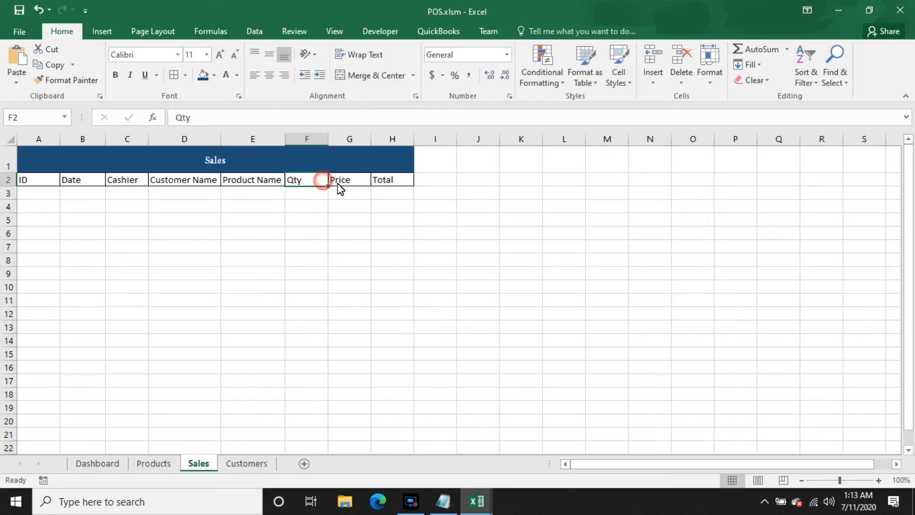
pyautogui.click(91, 465)
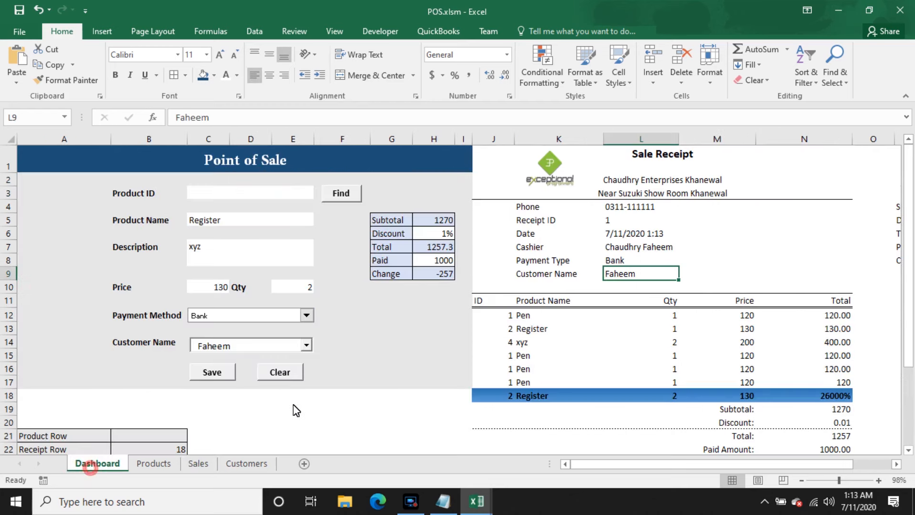
# Step: Assign the SaveAndClear macro to the Save shape and run it to log the sale
pyautogui.rightClick(220, 380)
pyautogui.click(251, 355)
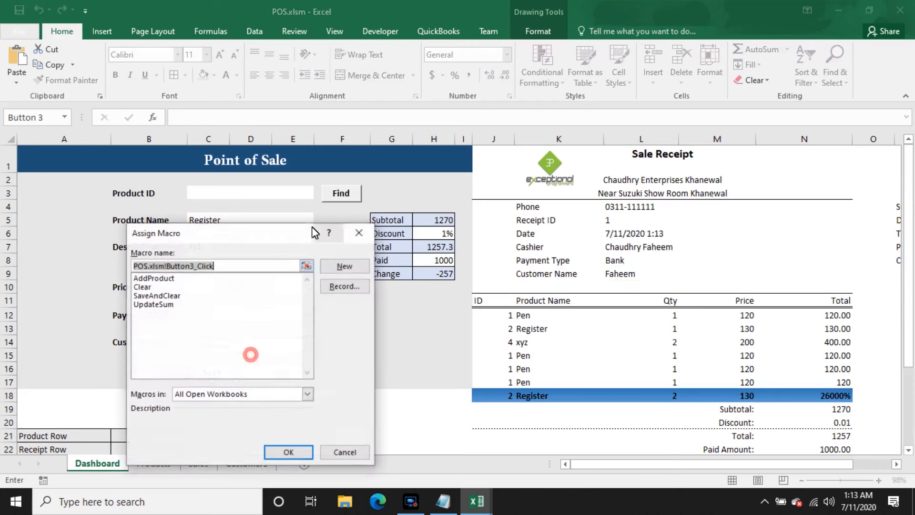
pyautogui.click(157, 296)
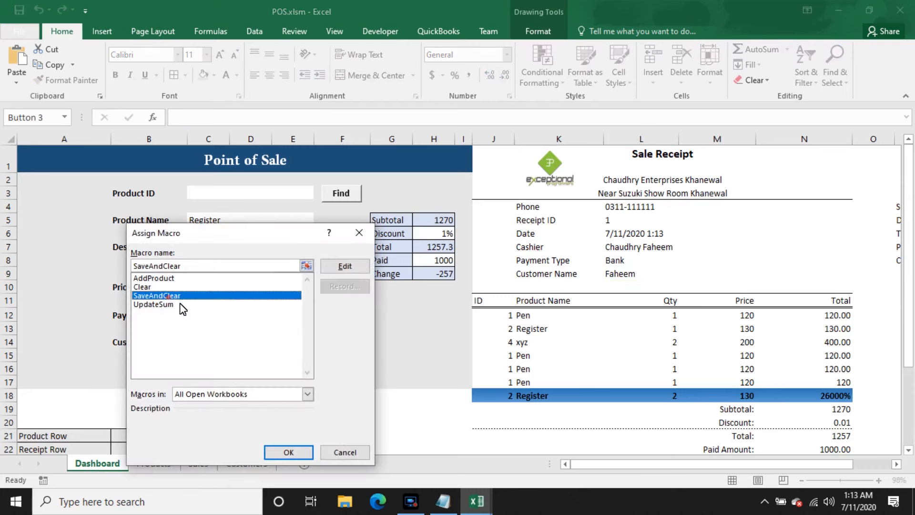
pyautogui.click(287, 452)
pyautogui.click(275, 421)
pyautogui.click(216, 376)
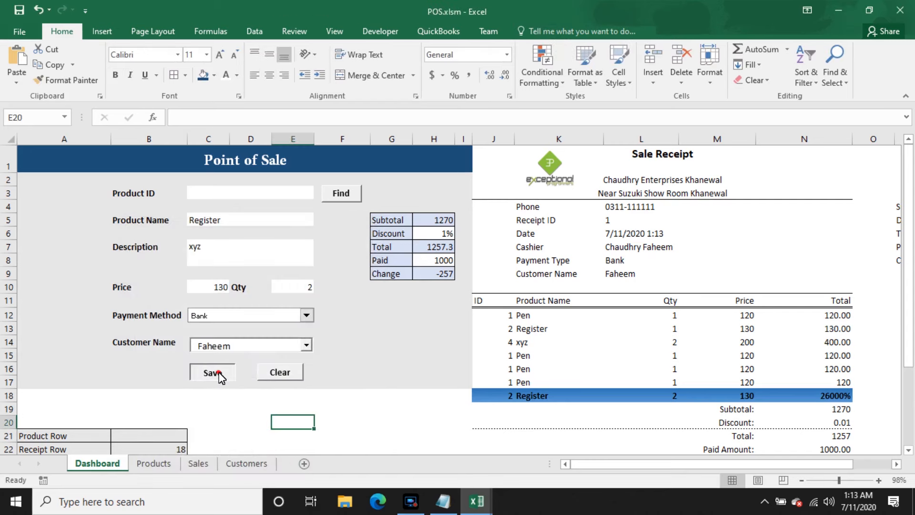
# Step: Autofit Sales column B so dates show fully, then look up Product ID 1 on the Dashboard
pyautogui.click(197, 462)
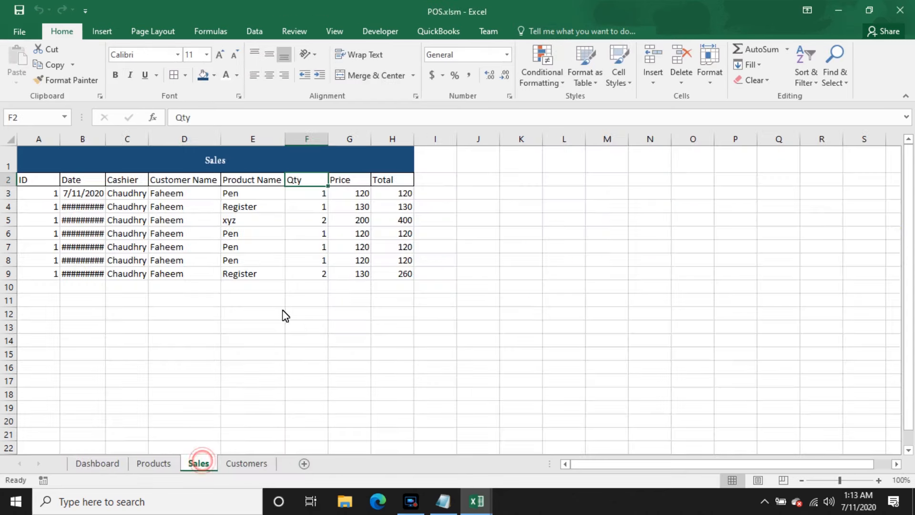
pyautogui.doubleClick(106, 139)
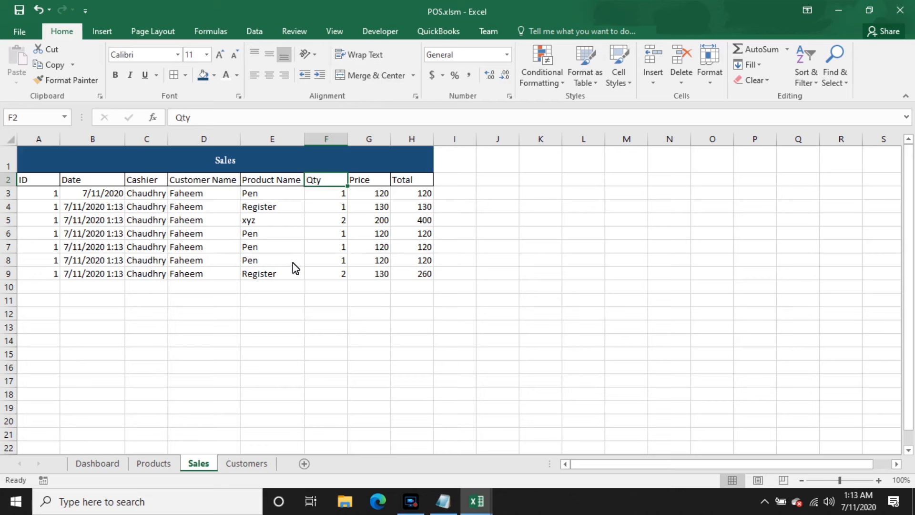
pyautogui.click(154, 464)
pyautogui.click(100, 463)
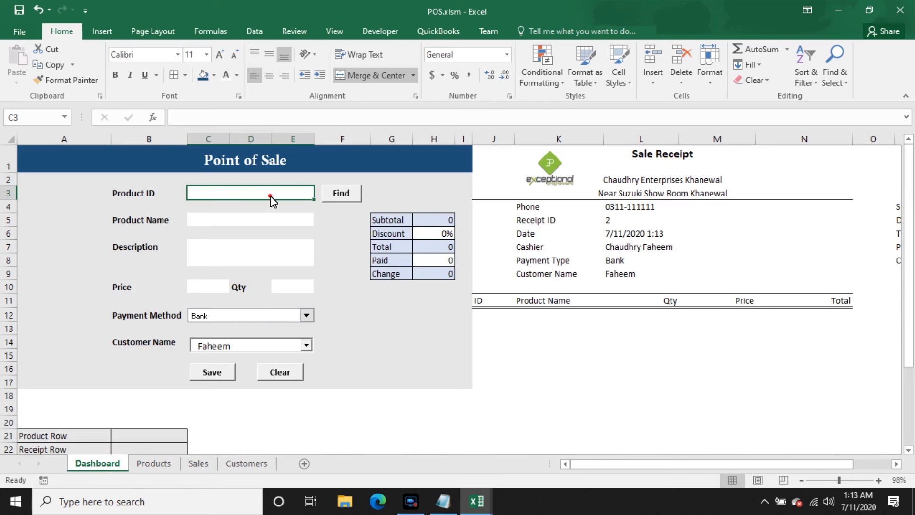
pyautogui.write('1')
pyautogui.click(340, 195)
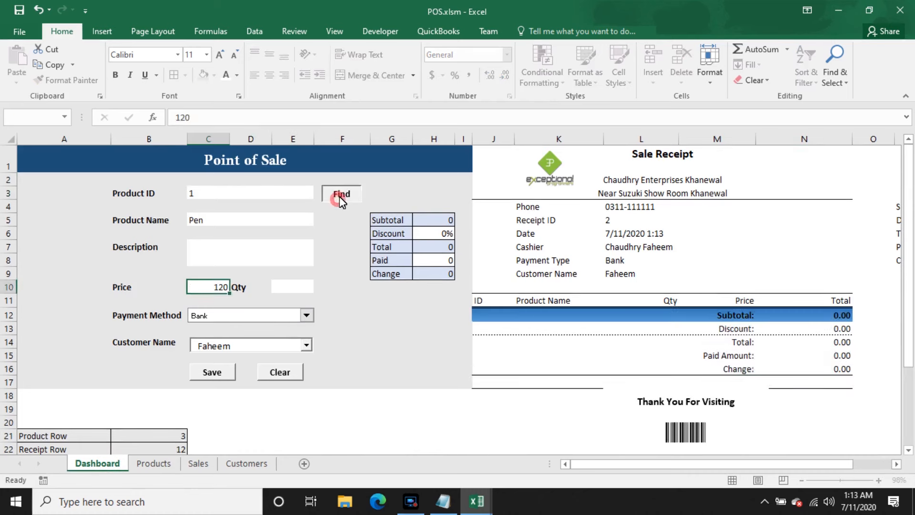
# Step: Move the thank-you footer and barcode group slightly lower on the receipt
pyautogui.click(737, 403)
pyautogui.scroll(-1, 838, 426)
pyautogui.scroll(-1, 838, 426)
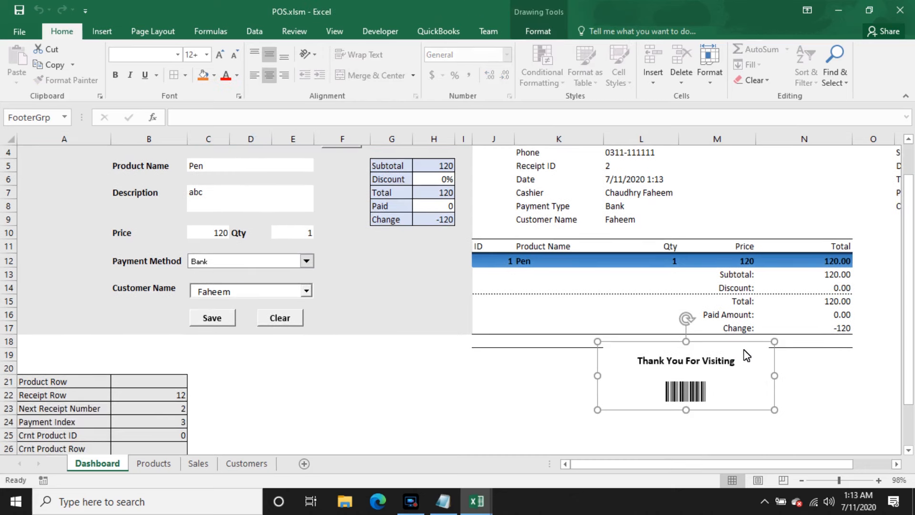
pyautogui.moveTo(740, 348); pyautogui.dragTo(743, 360)
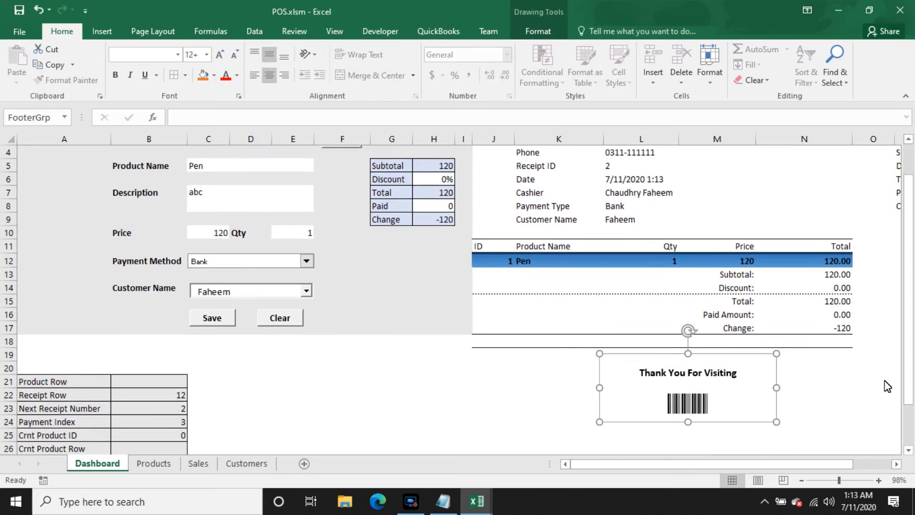
pyautogui.scroll(1, 266, 237)
# Step: Add product ID 2 (Register) to the receipt and shift the footer group down again
pyautogui.click(241, 193)
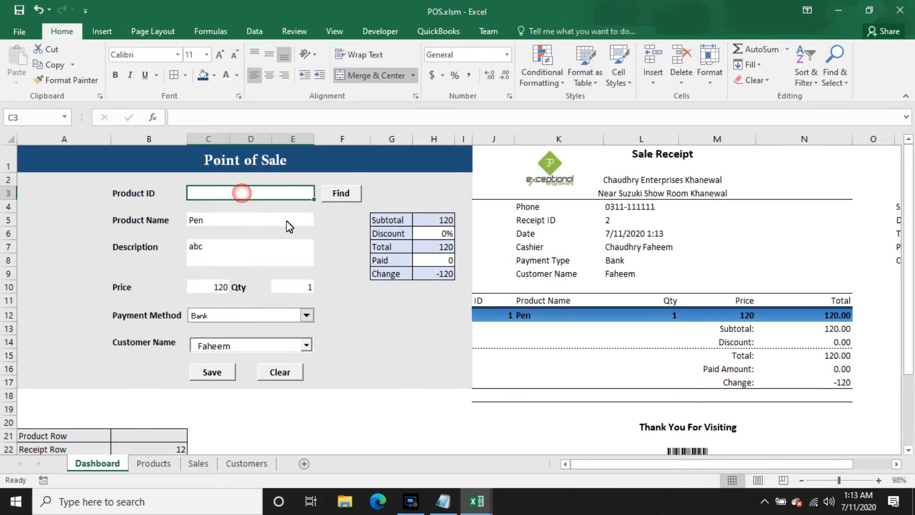
pyautogui.write('2')
pyautogui.click(342, 193)
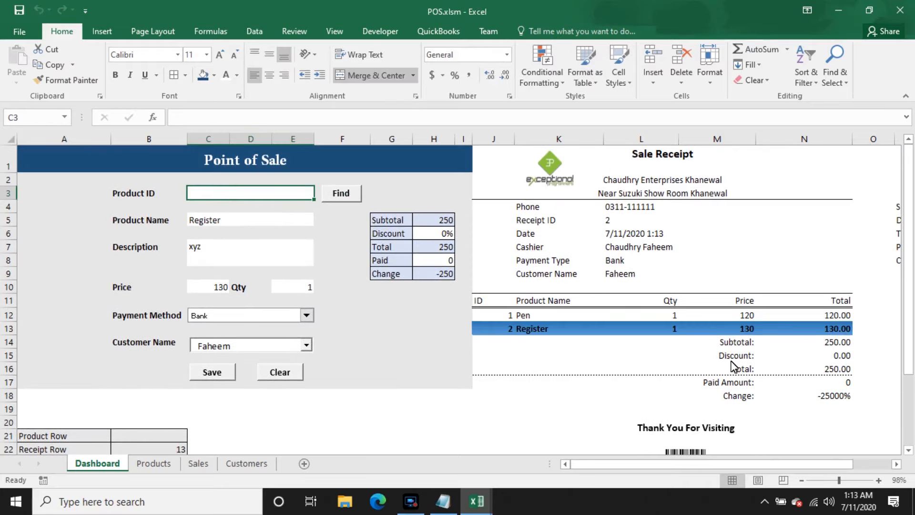
pyautogui.scroll(-2, 734, 367)
pyautogui.click(704, 333)
pyautogui.moveTo(700, 316); pyautogui.dragTo(705, 339)
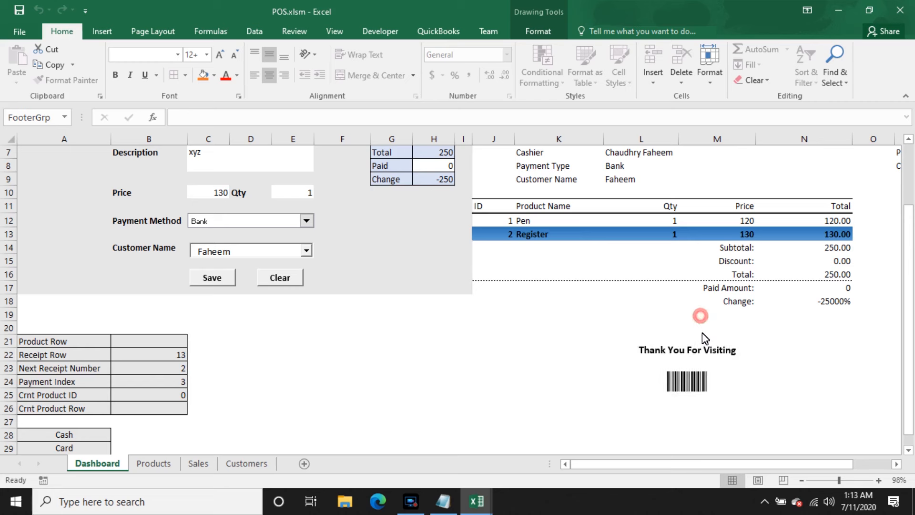
pyautogui.click(831, 318)
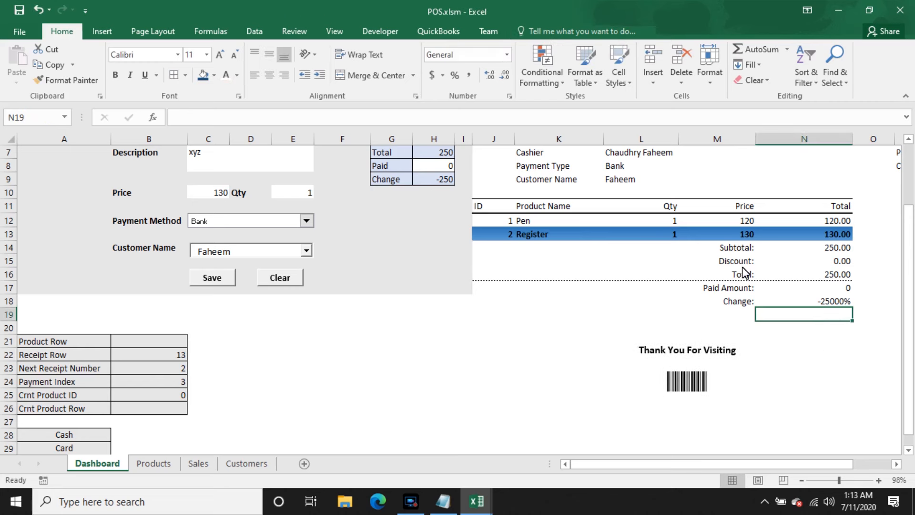
# Step: Enter 300 as the Paid amount in H8 so the change shows 50
pyautogui.click(567, 220)
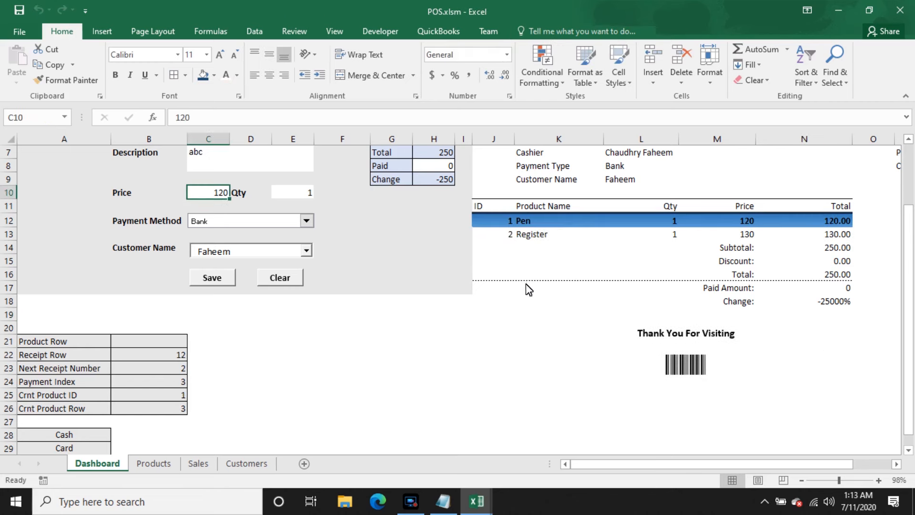
pyautogui.scroll(1, 847, 279)
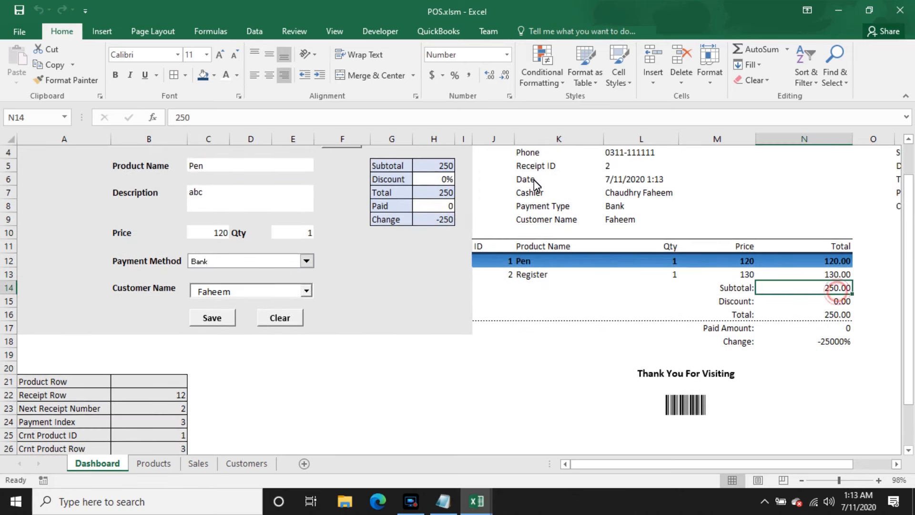
pyautogui.click(442, 208)
pyautogui.write('3')
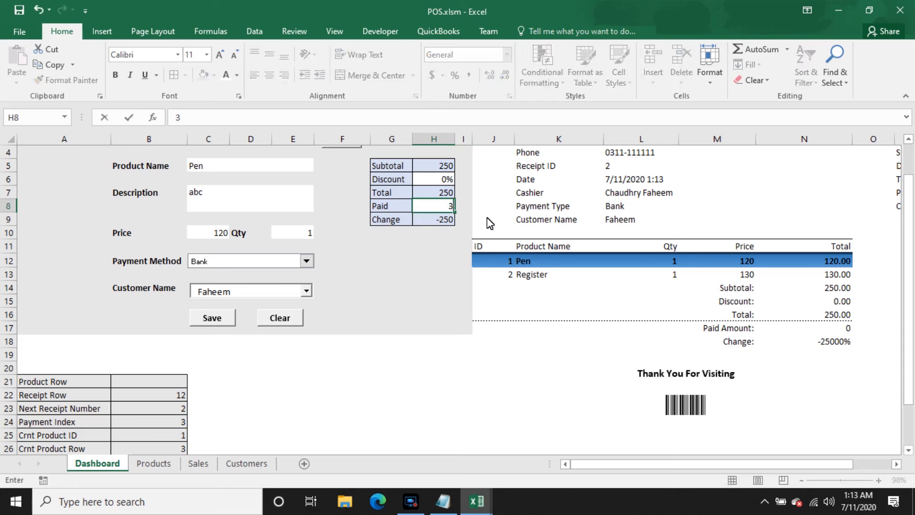
pyautogui.write('00')
pyautogui.press('Return')
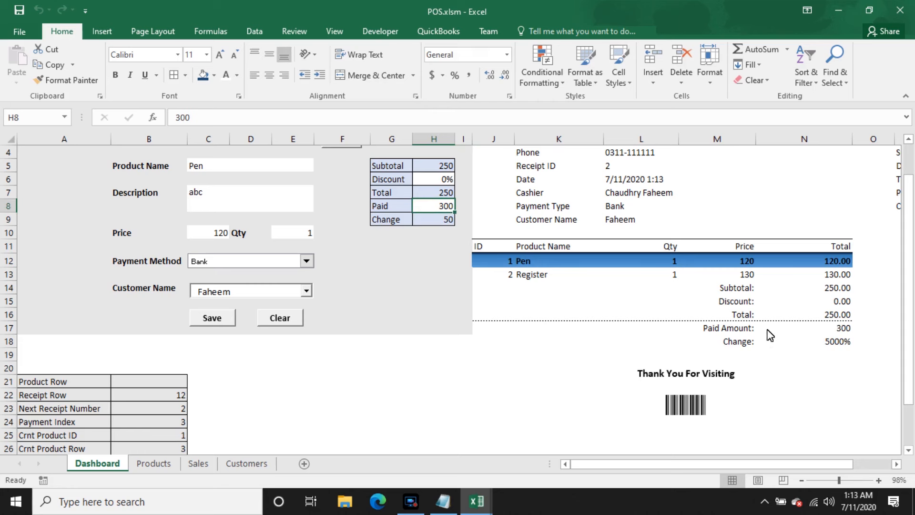
pyautogui.click(536, 271)
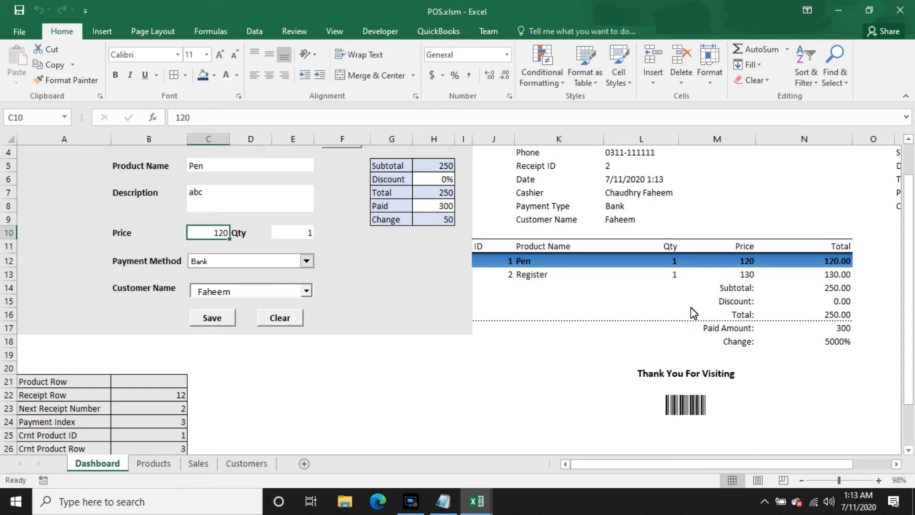
pyautogui.scroll(-1, 693, 334)
pyautogui.scroll(3, 711, 363)
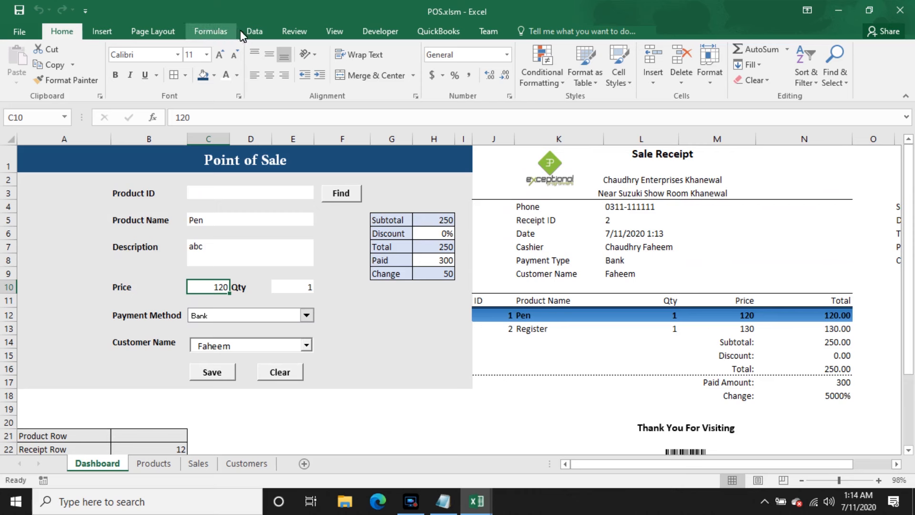
# Step: Set the Sale Receipt range from J1 to the receipt bottom as the print area
pyautogui.click(333, 31)
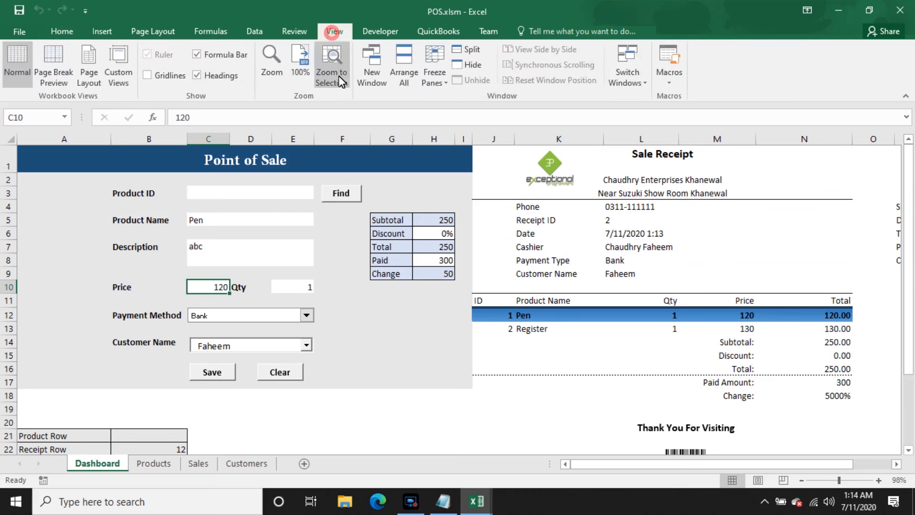
pyautogui.click(210, 31)
pyautogui.click(174, 33)
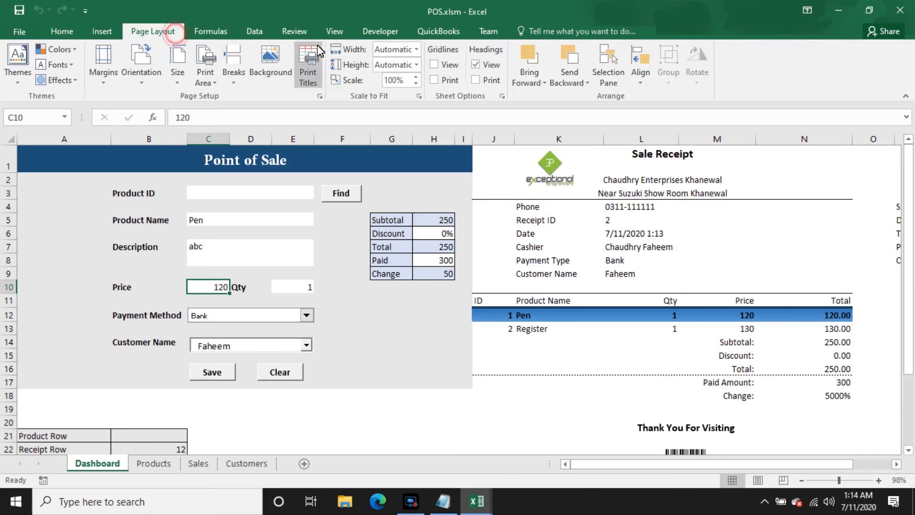
pyautogui.click(210, 81)
pyautogui.click(588, 176)
pyautogui.click(497, 165)
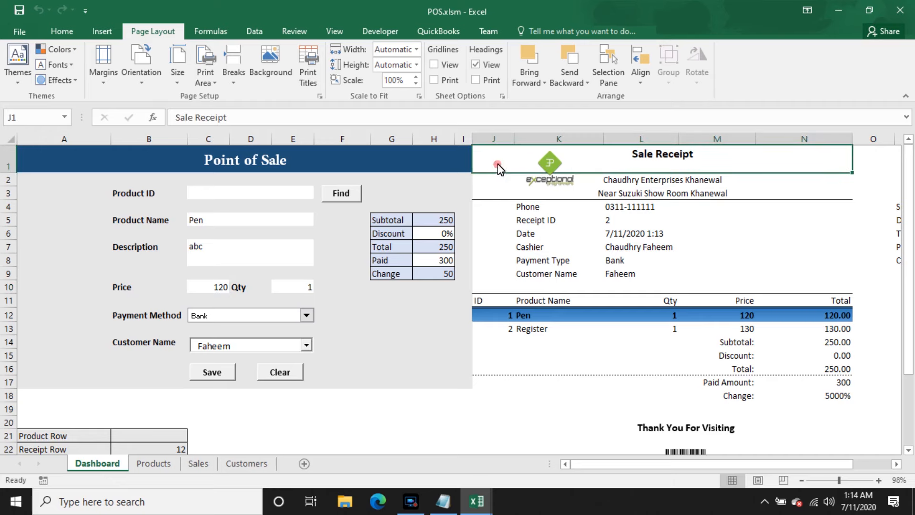
pyautogui.moveTo(505, 164); pyautogui.dragTo(558, 410)
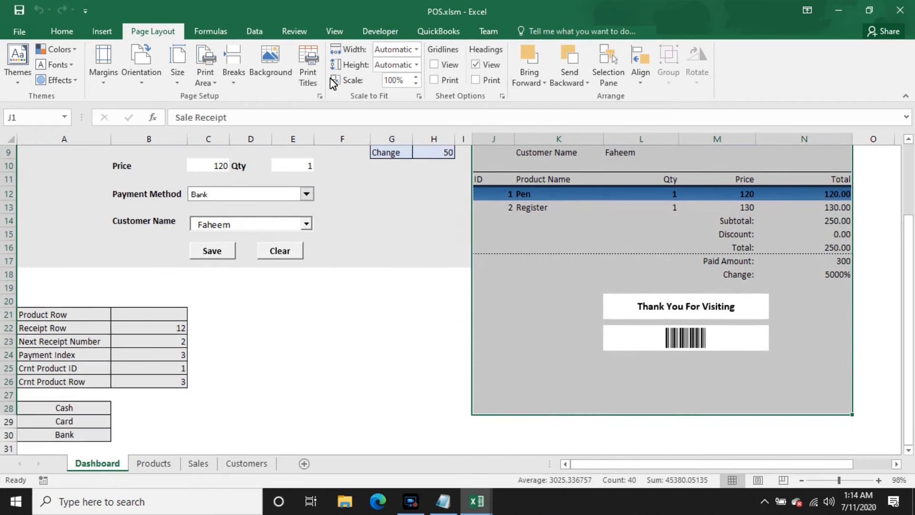
pyautogui.click(213, 81)
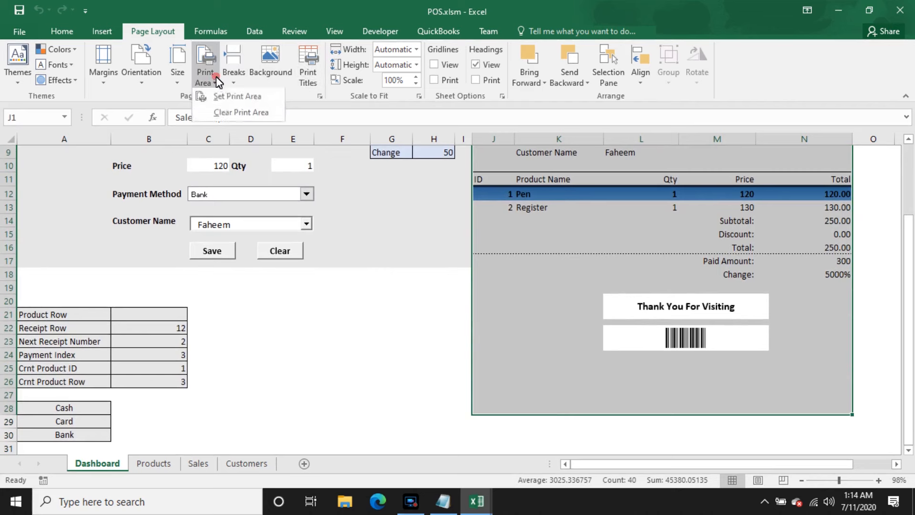
pyautogui.click(251, 98)
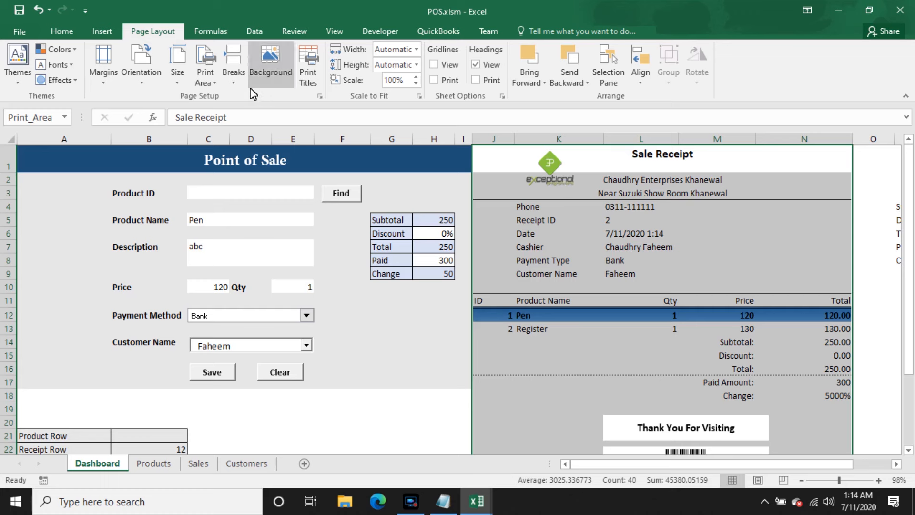
pyautogui.click(213, 82)
pyautogui.click(230, 98)
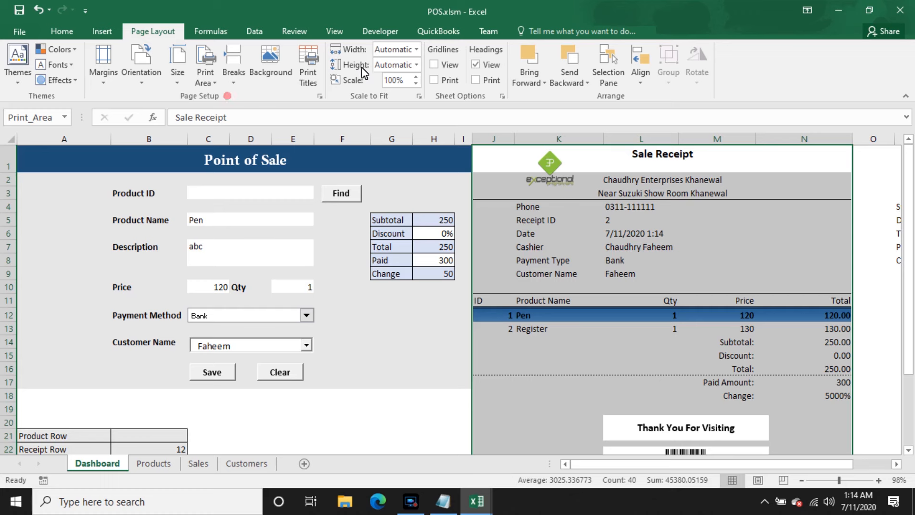
# Step: Glance at Page Setup, then empty the Point of Sale entry form with Clear
pyautogui.click(310, 73)
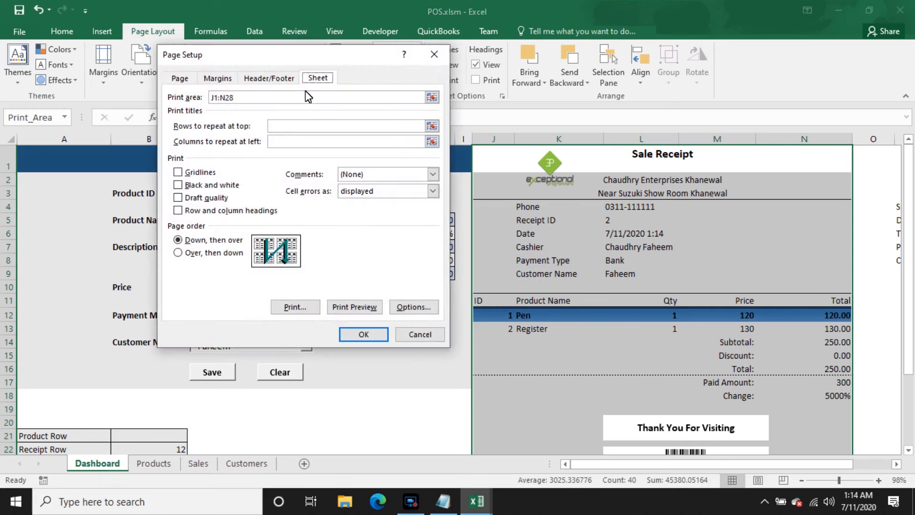
pyautogui.click(363, 335)
pyautogui.click(800, 330)
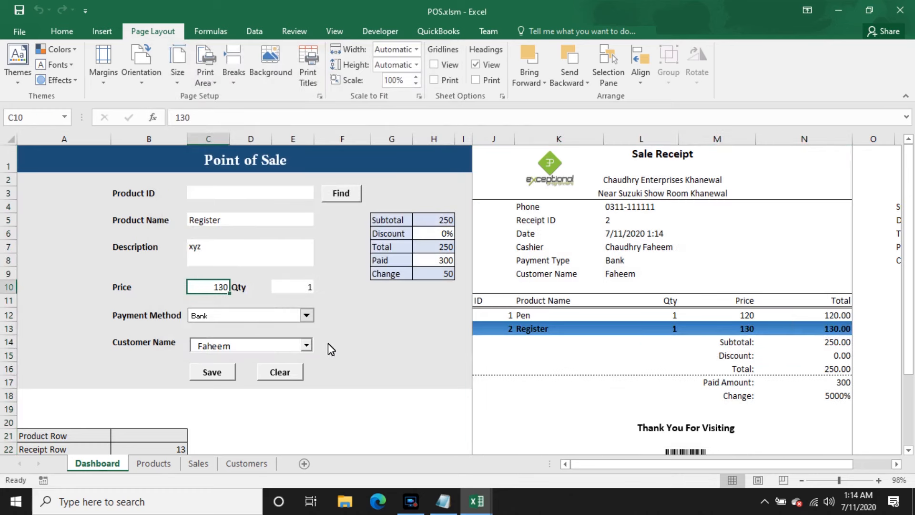
pyautogui.click(289, 375)
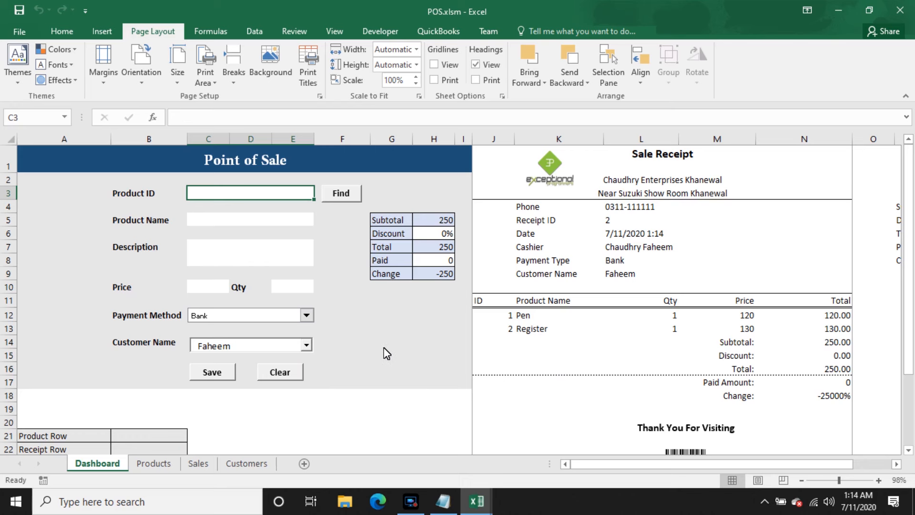
# Step: After a first print preview, tick Center on page Horizontally in Page Setup's Margins
pyautogui.hotkey('ctrl', 'p')
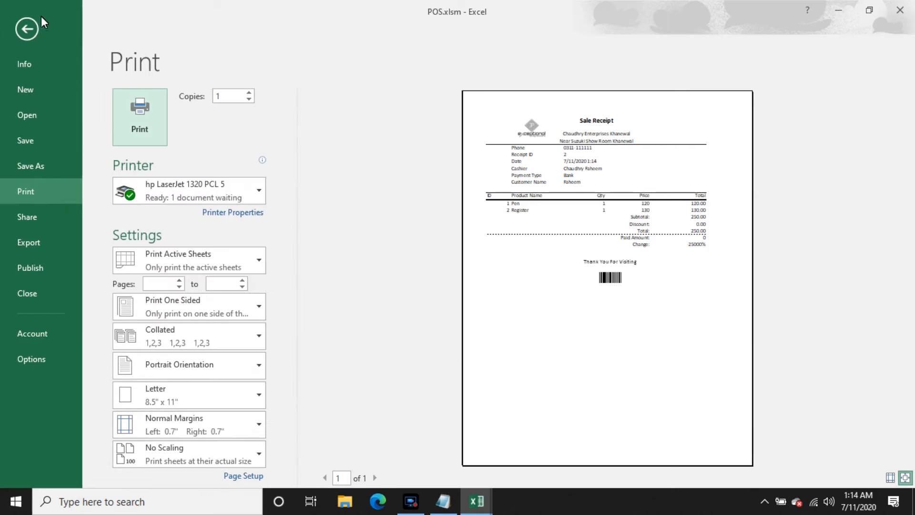
pyautogui.click(27, 28)
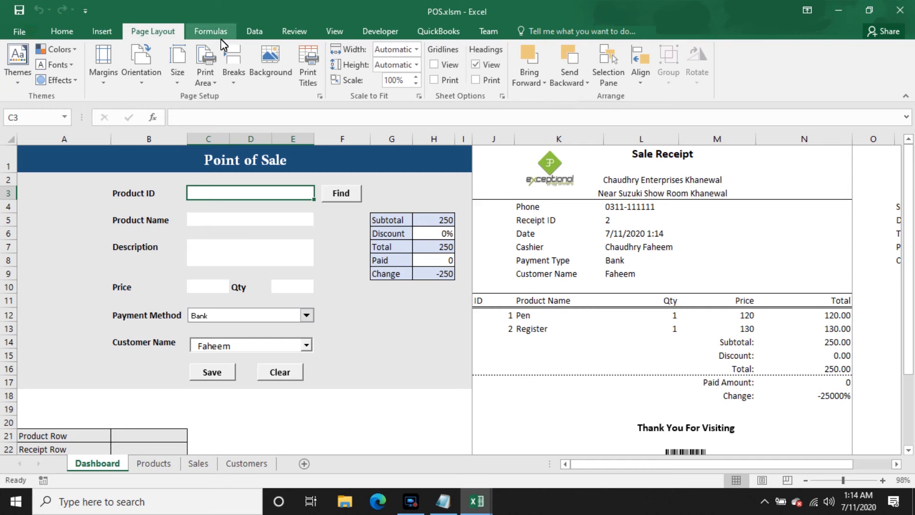
pyautogui.click(308, 84)
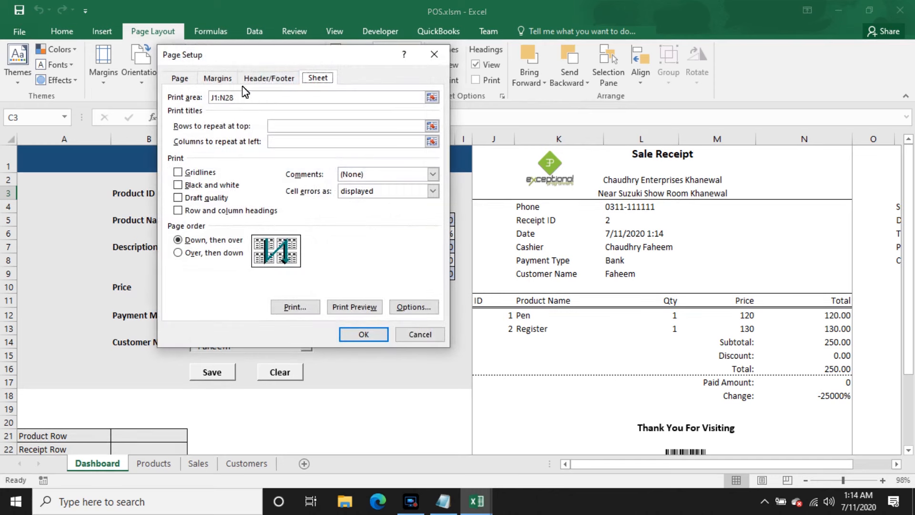
pyautogui.click(265, 78)
pyautogui.click(217, 78)
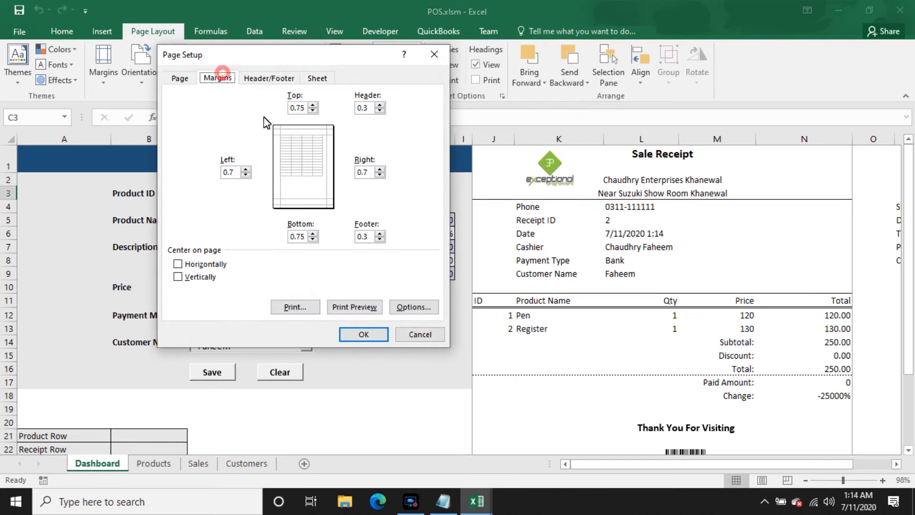
pyautogui.click(209, 264)
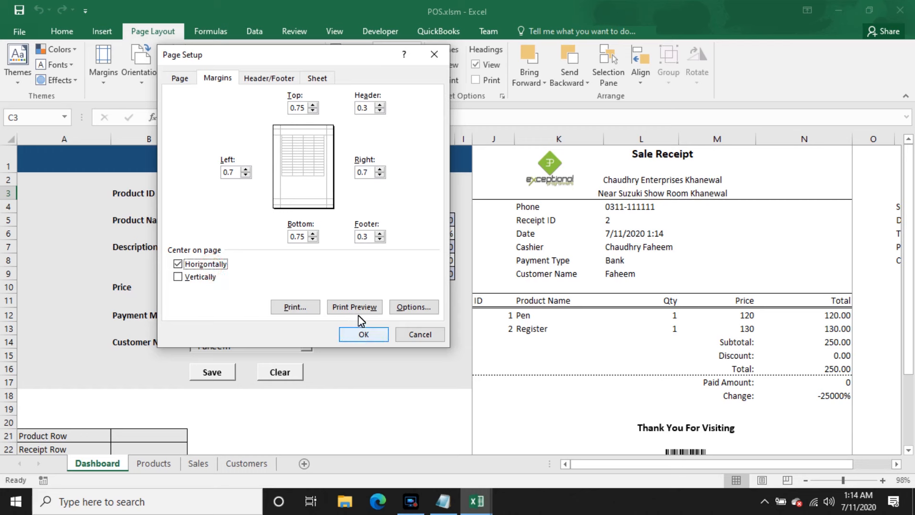
# Step: Apply the page setup and view the centred receipt enlarged in print preview
pyautogui.click(360, 337)
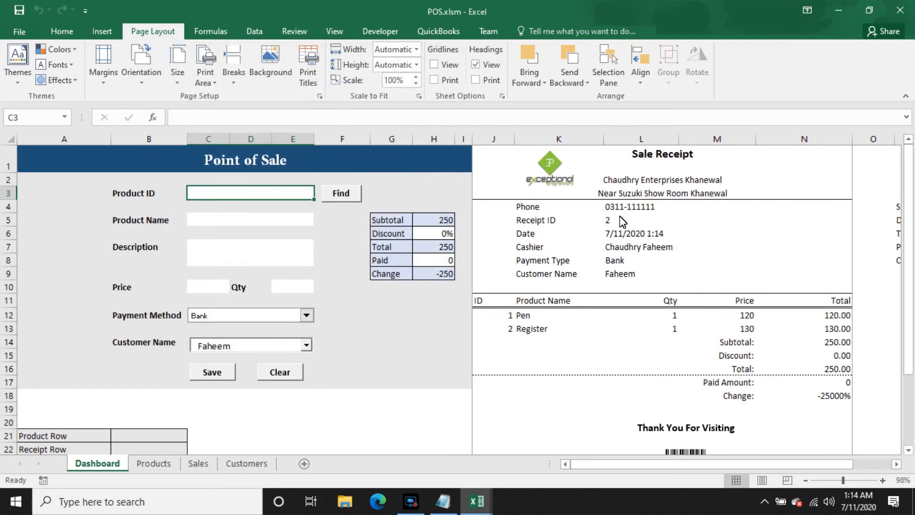
pyautogui.hotkey('ctrl', 'p')
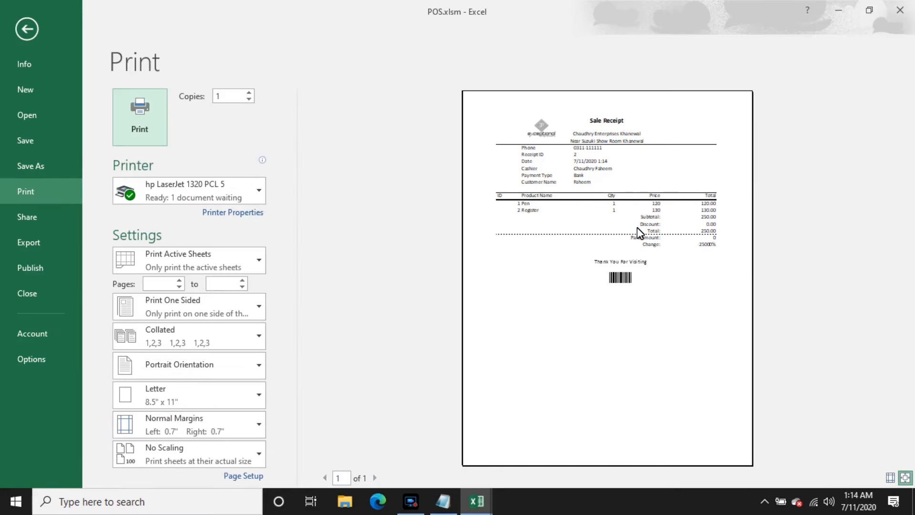
pyautogui.click(661, 214)
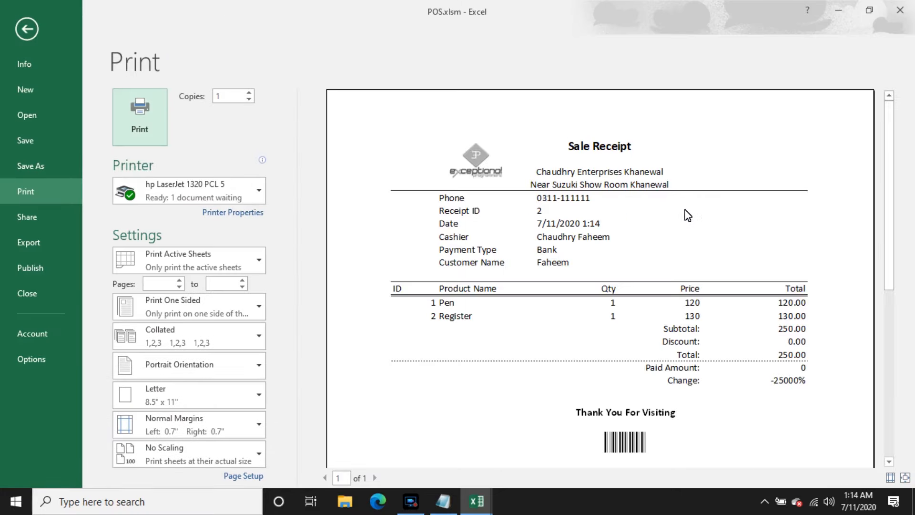